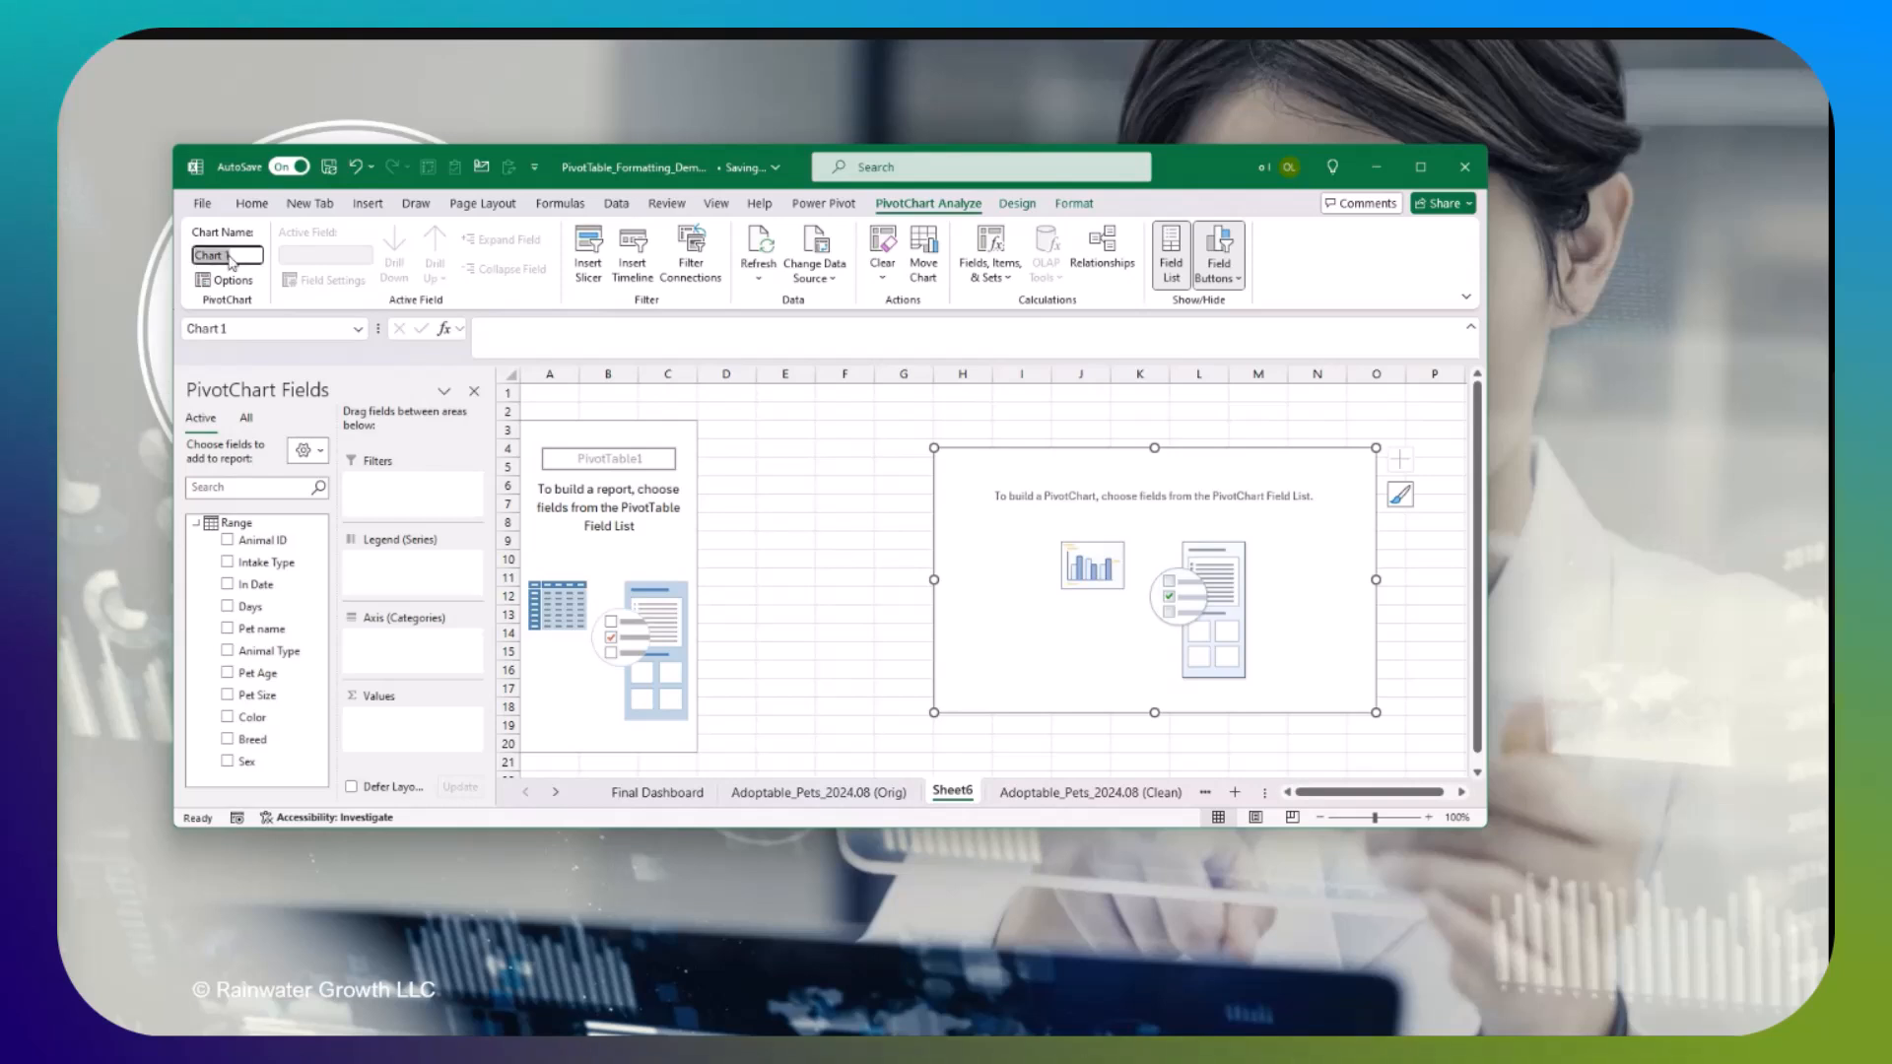
Step: Rename the PivotChart as Chart_Pets
key("BackSpace")
key("BackSpace")
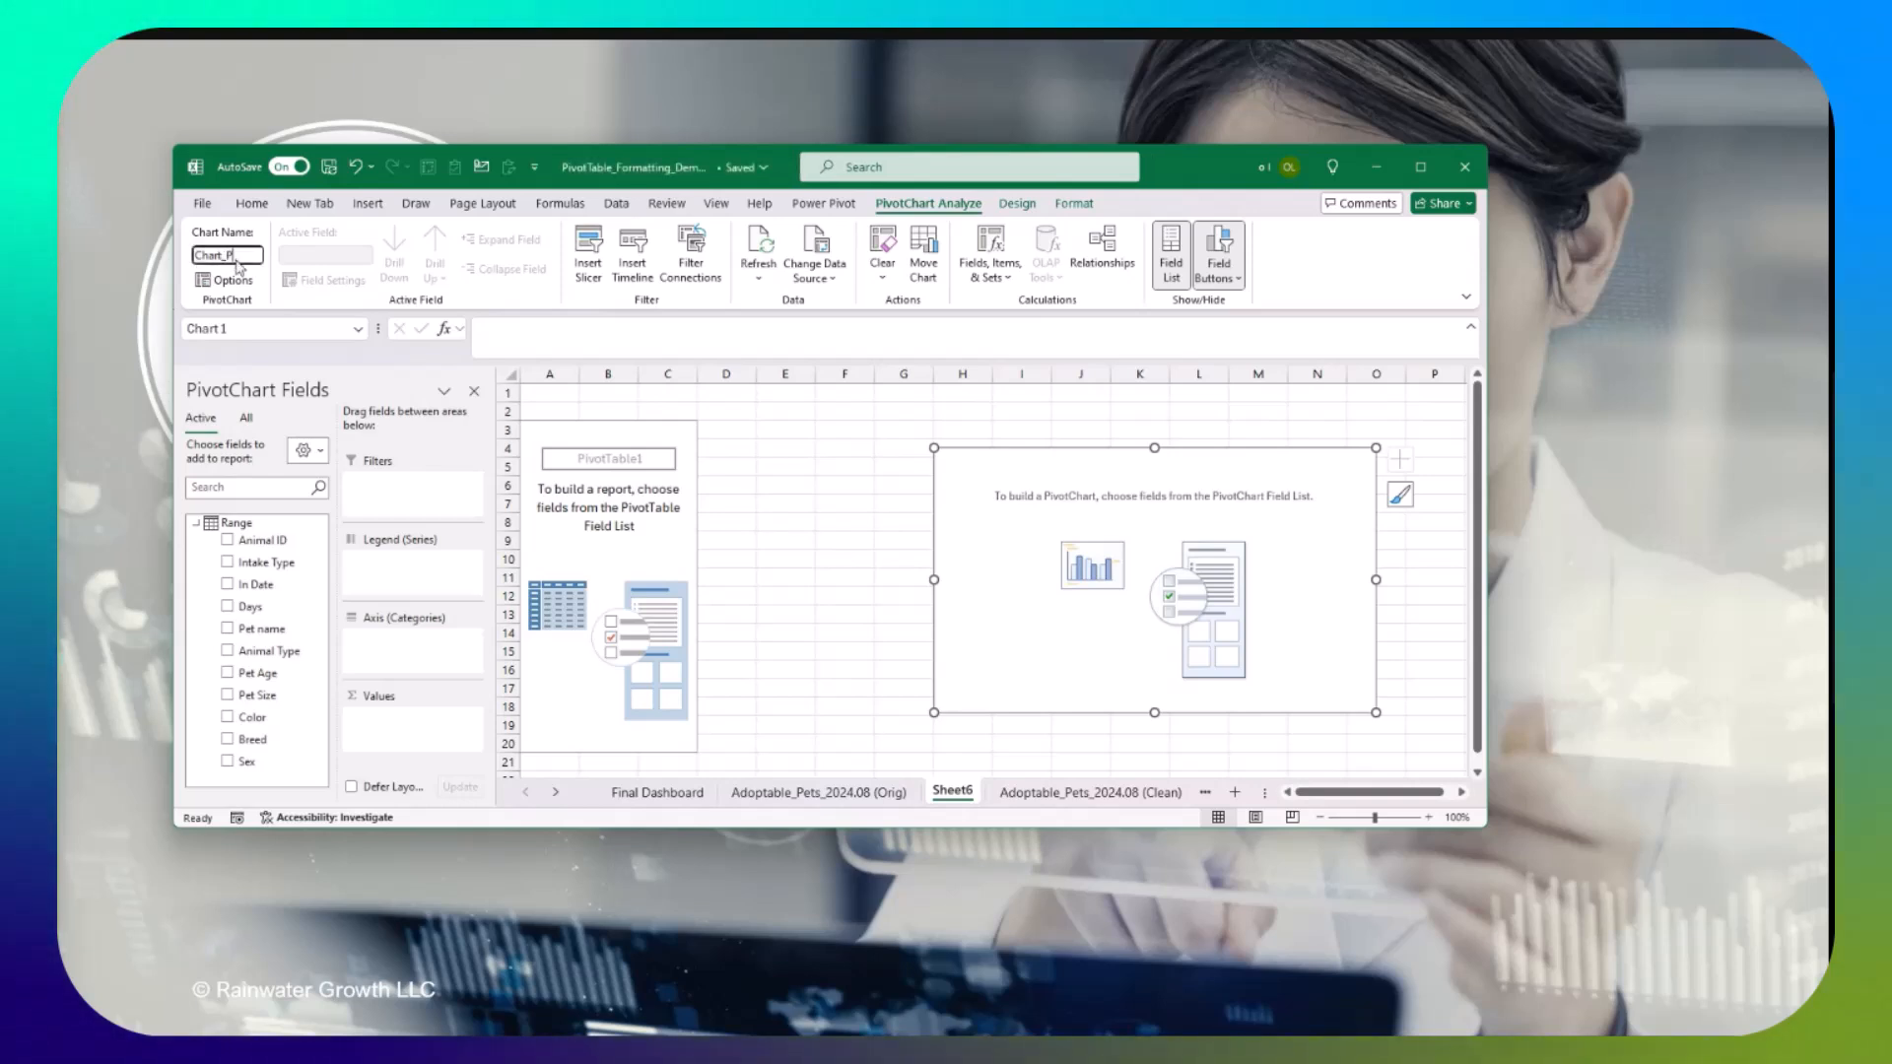
key("Return")
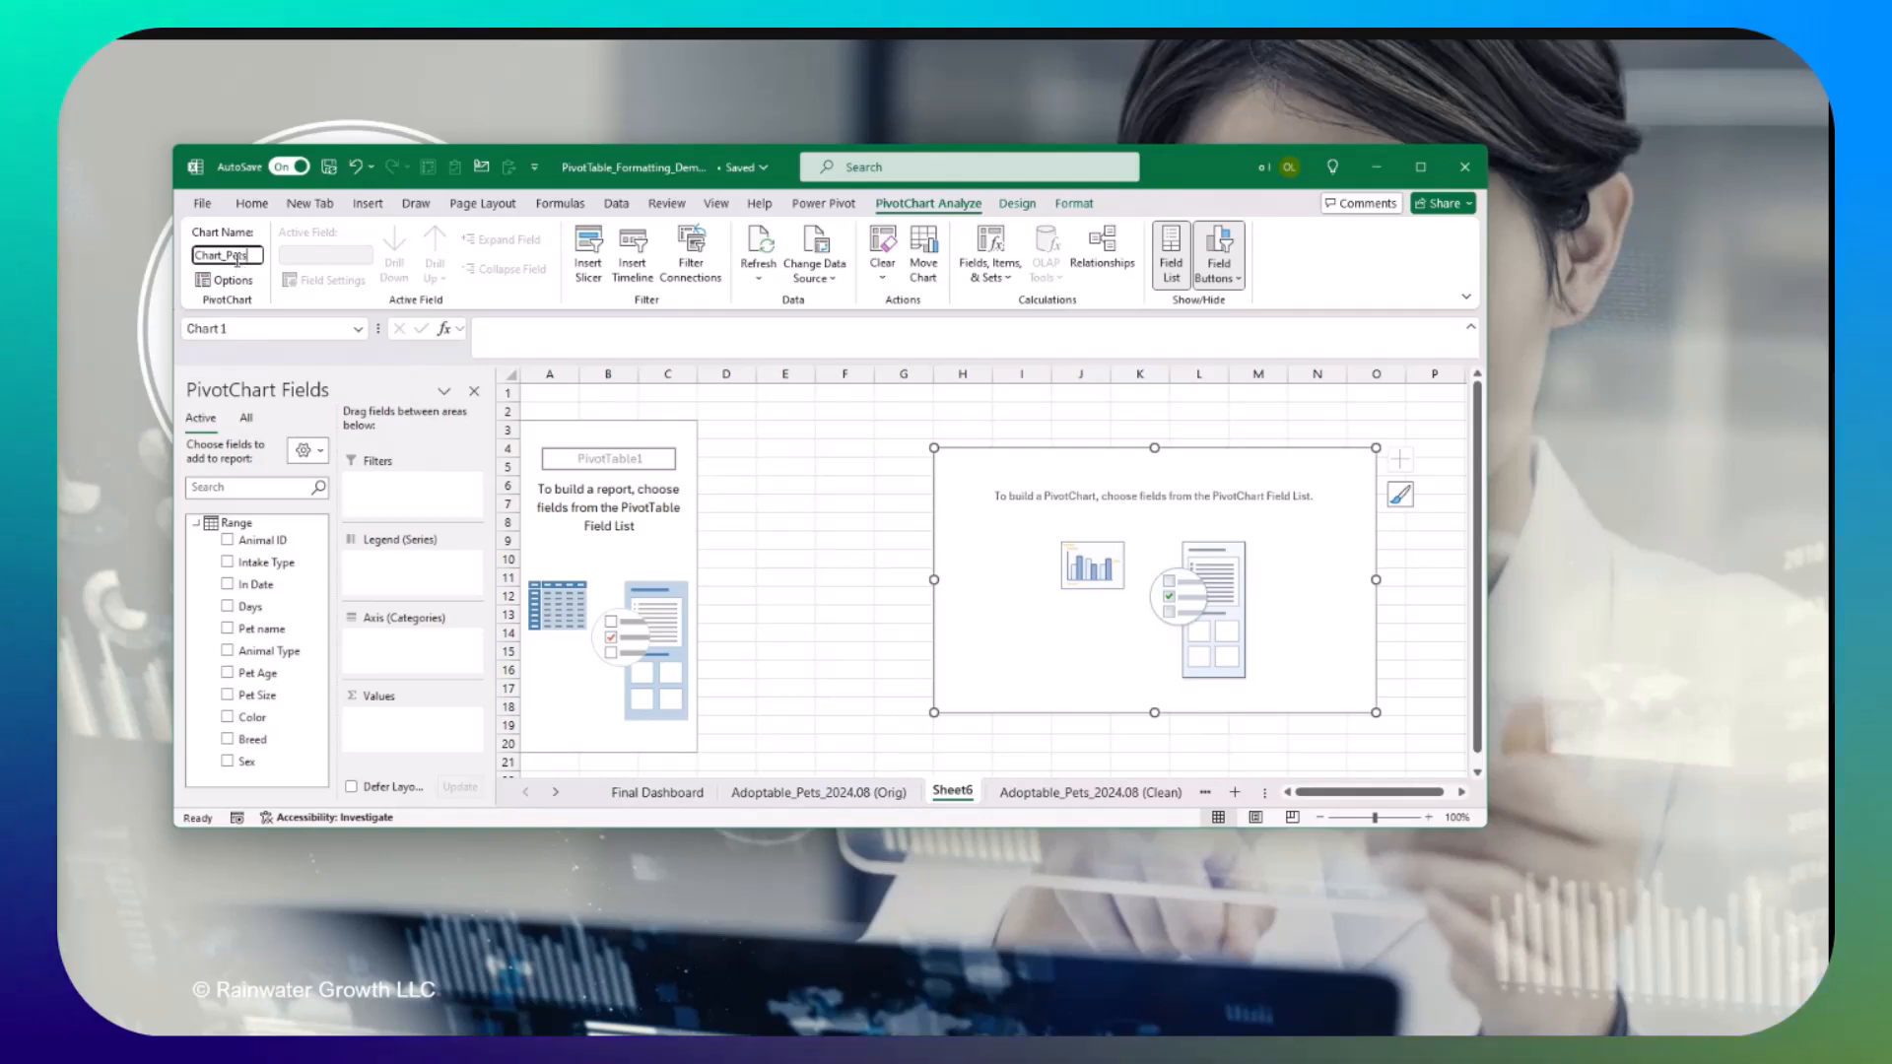
Step: Rename the PivotTable as PivotTable_Pets
left_click(606, 463)
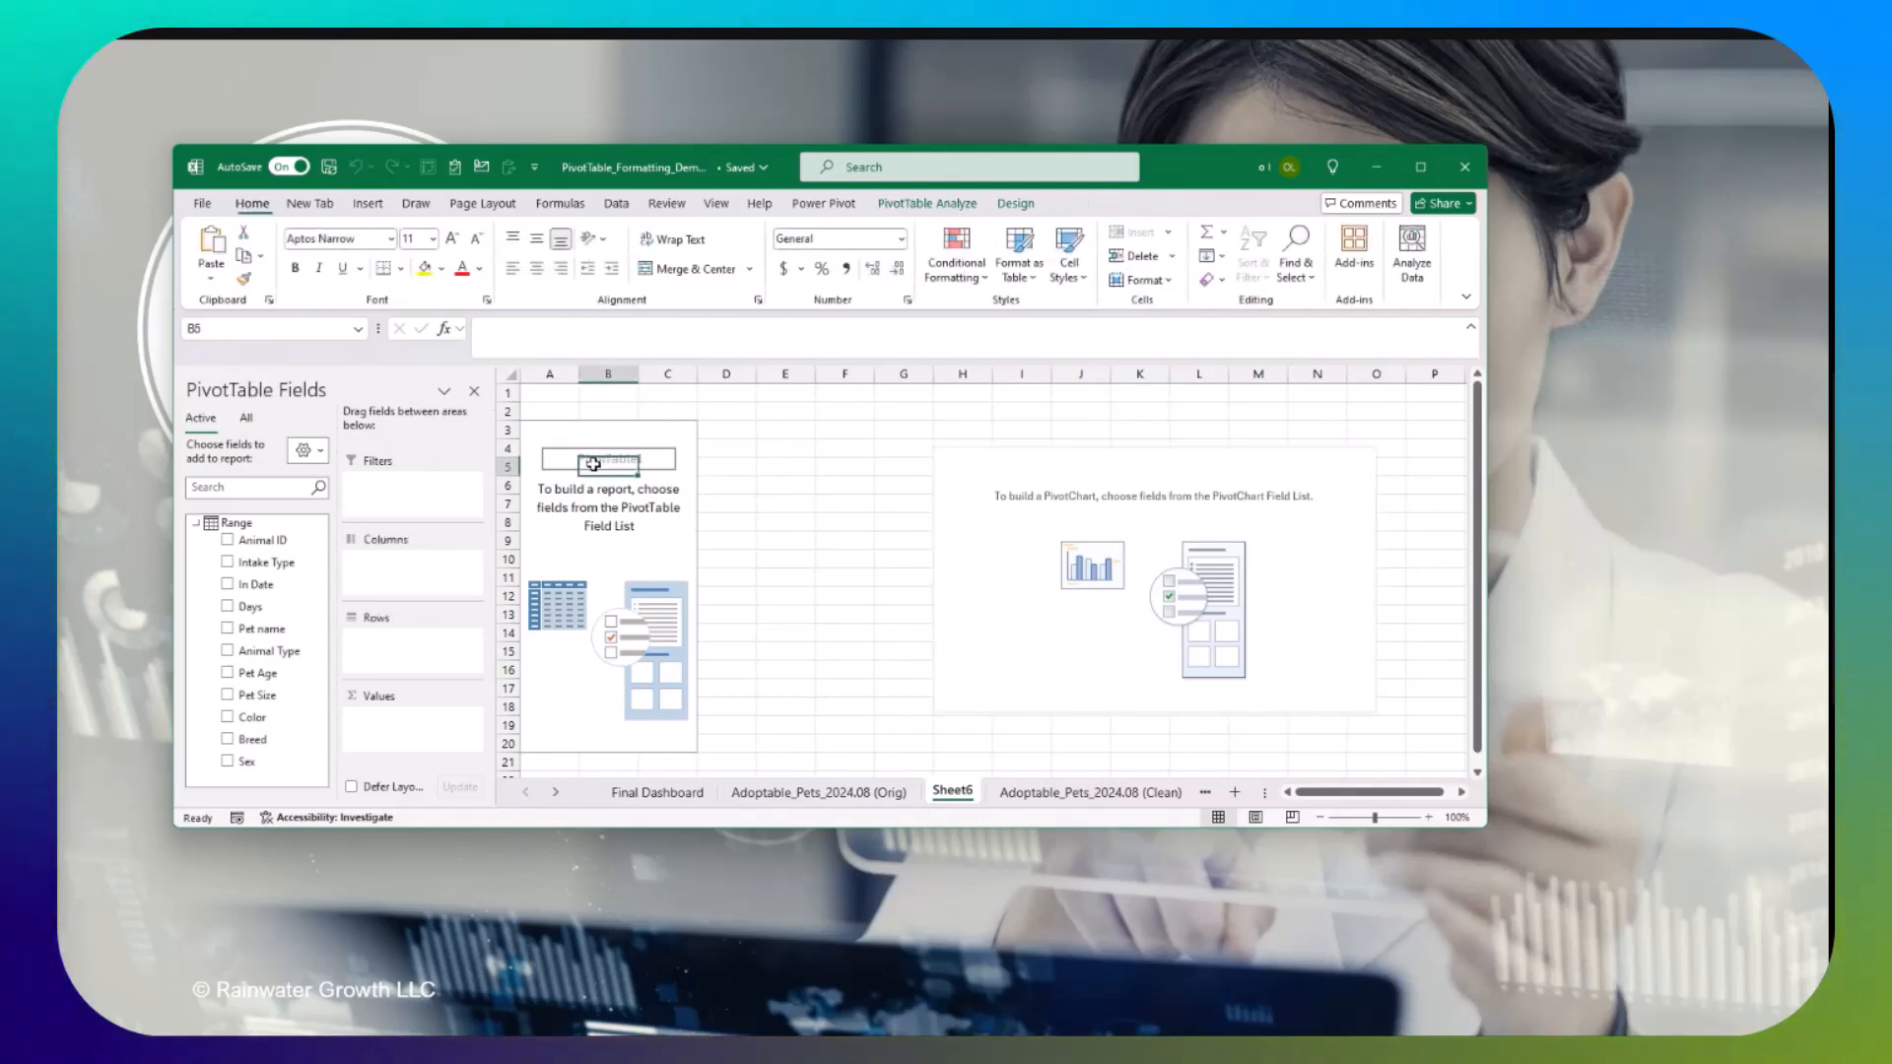
left_click(927, 203)
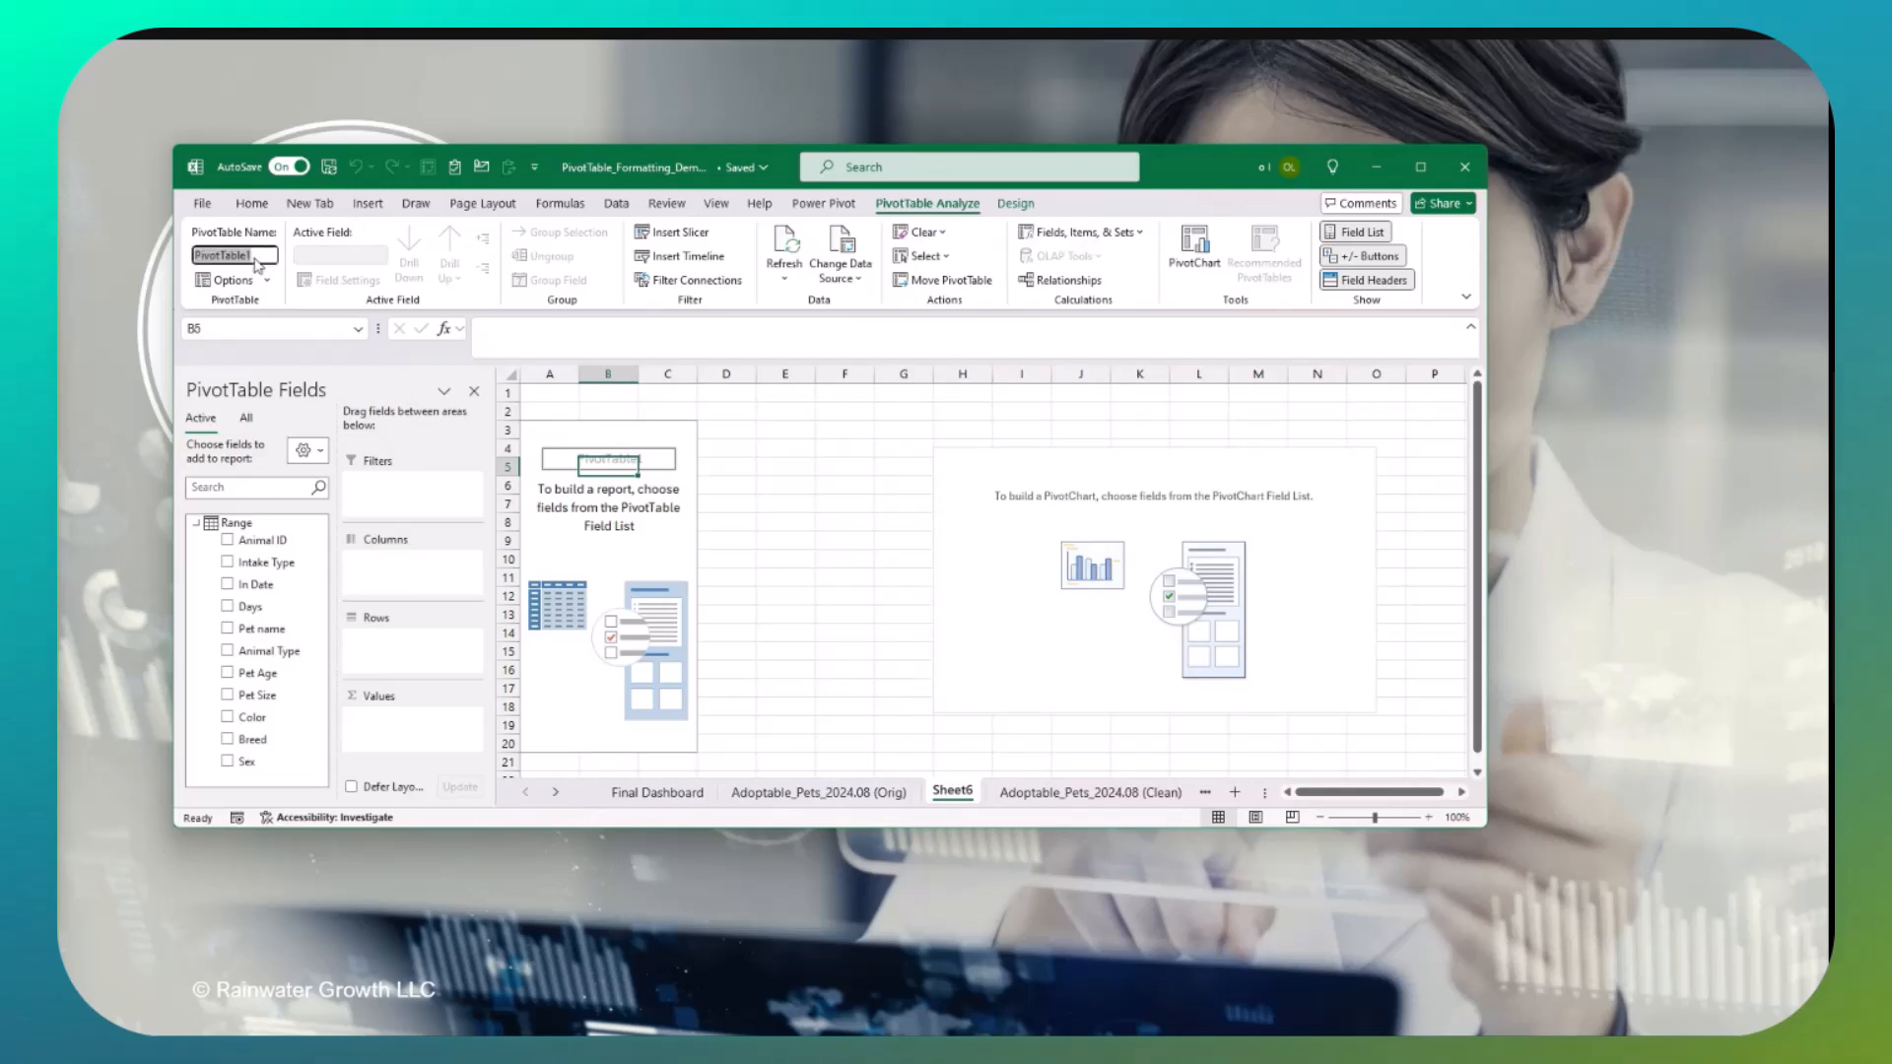
key("BackSpace")
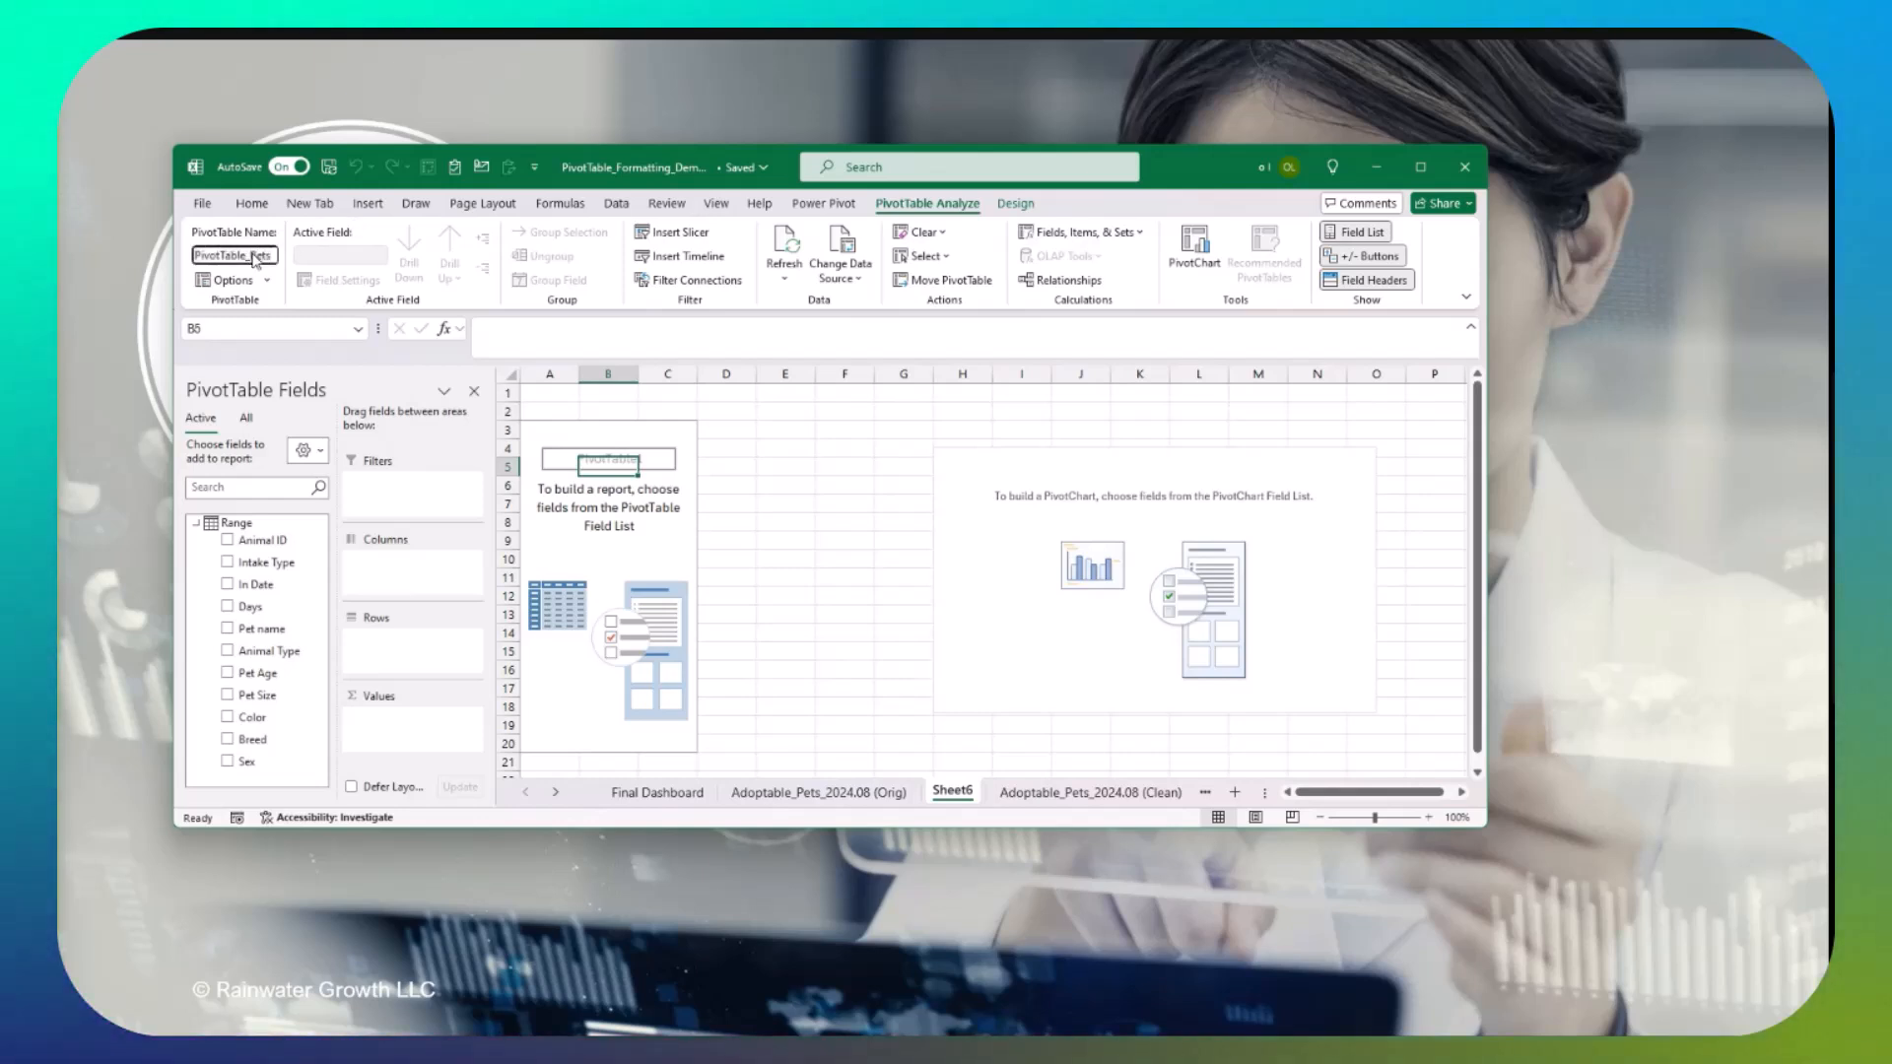
key("Return")
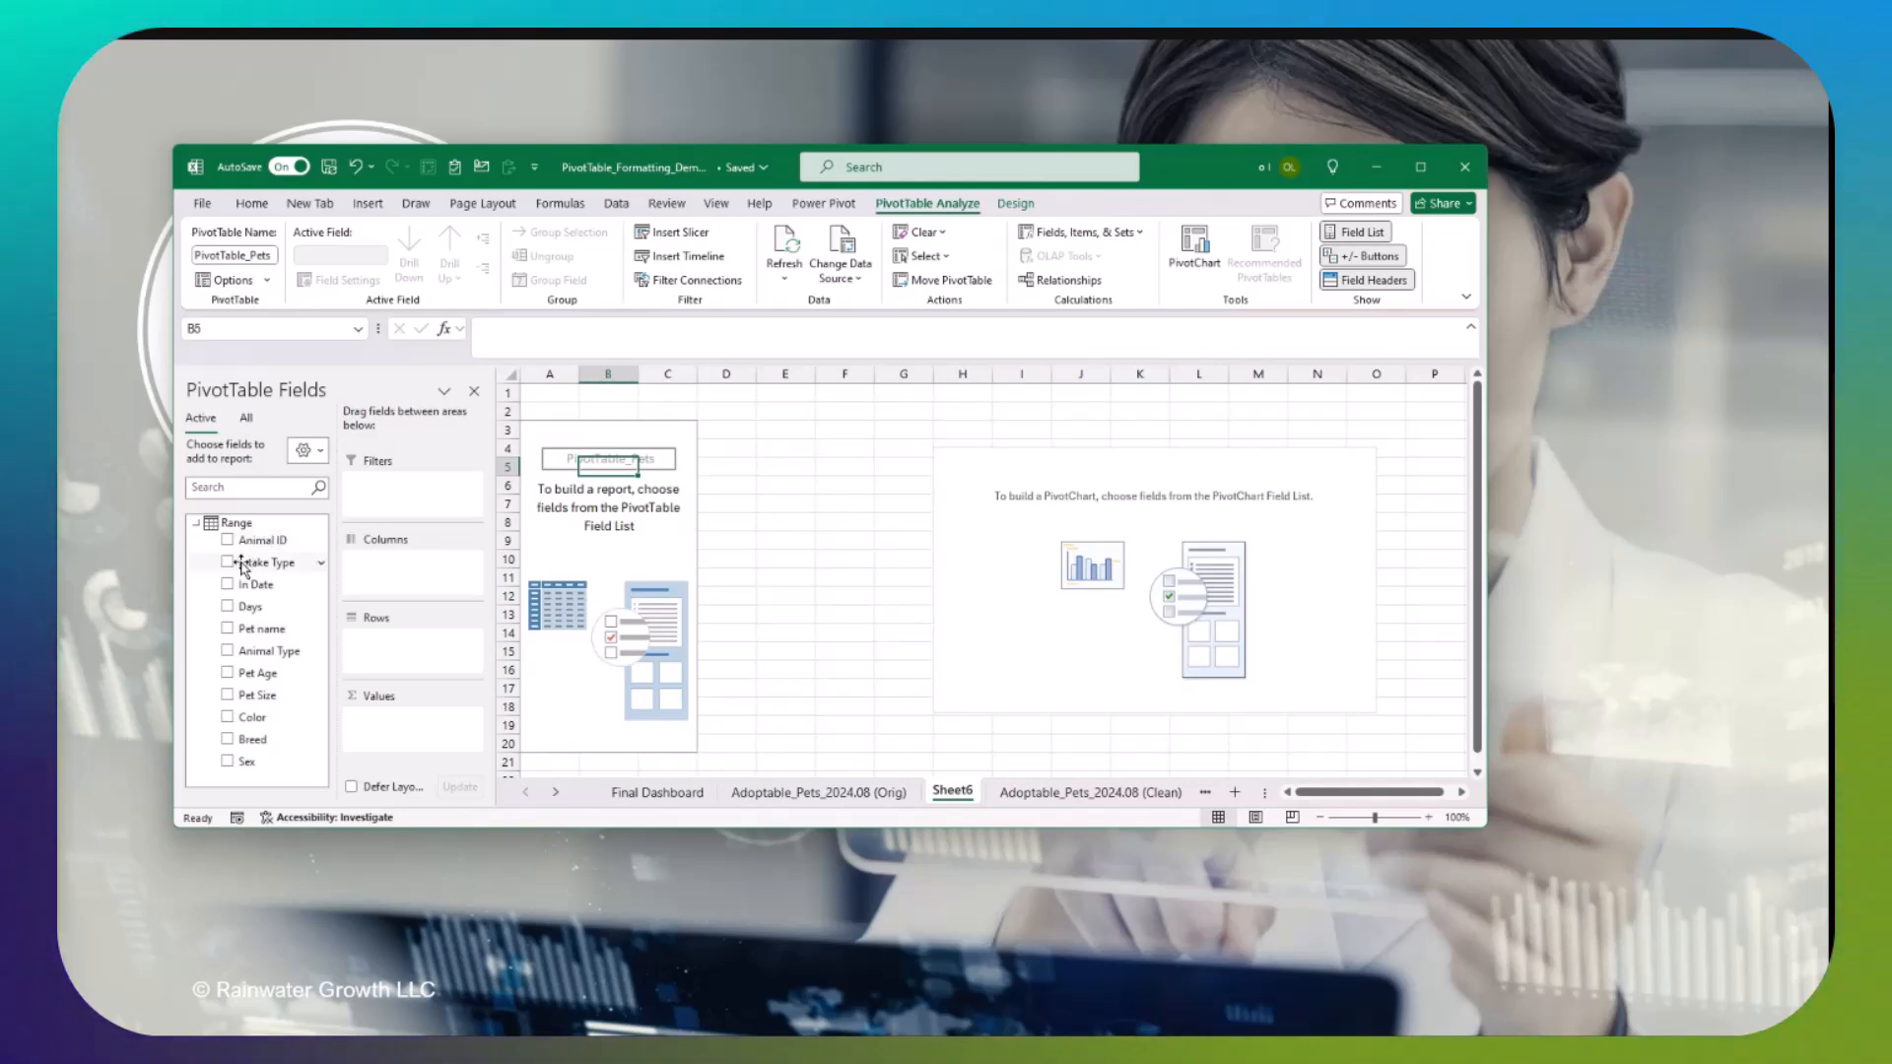
Step: Add Animal Type as rows and Days as values in the PivotTable, summarizing Days by Average
left_click(229, 650)
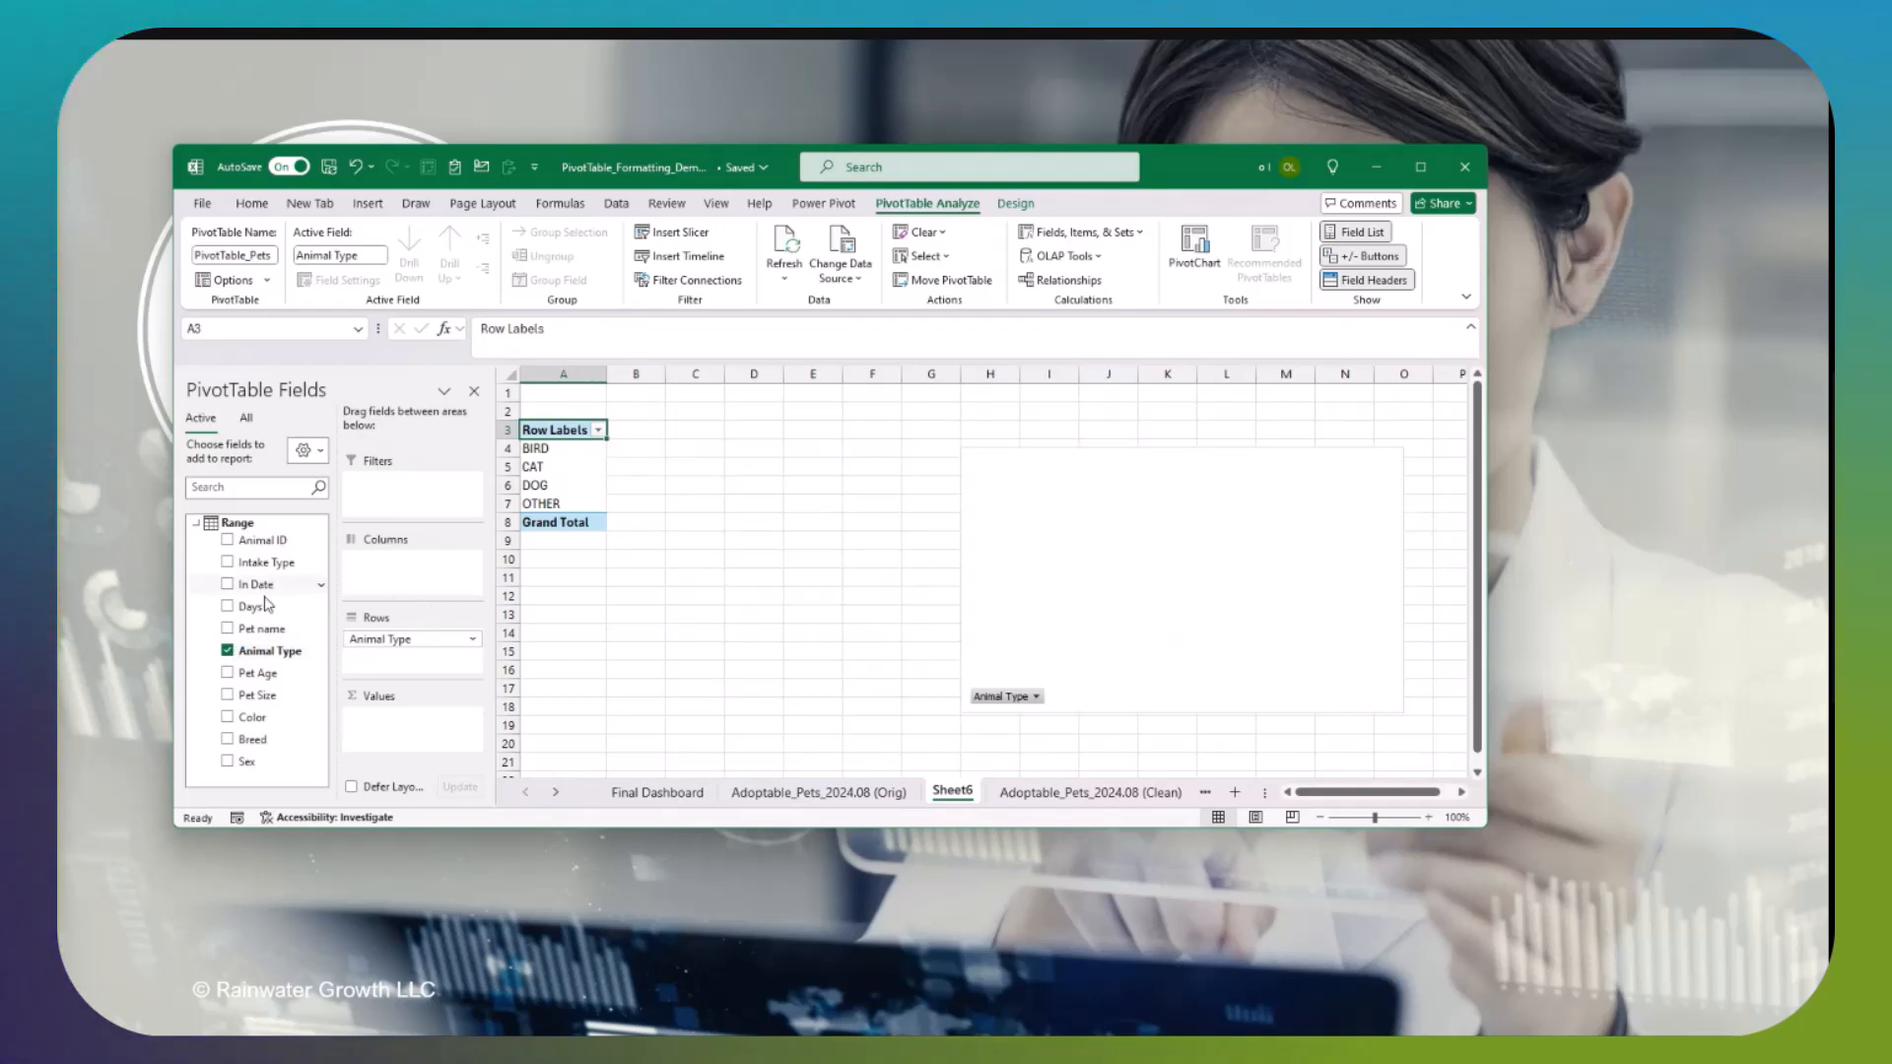
left_click(228, 608)
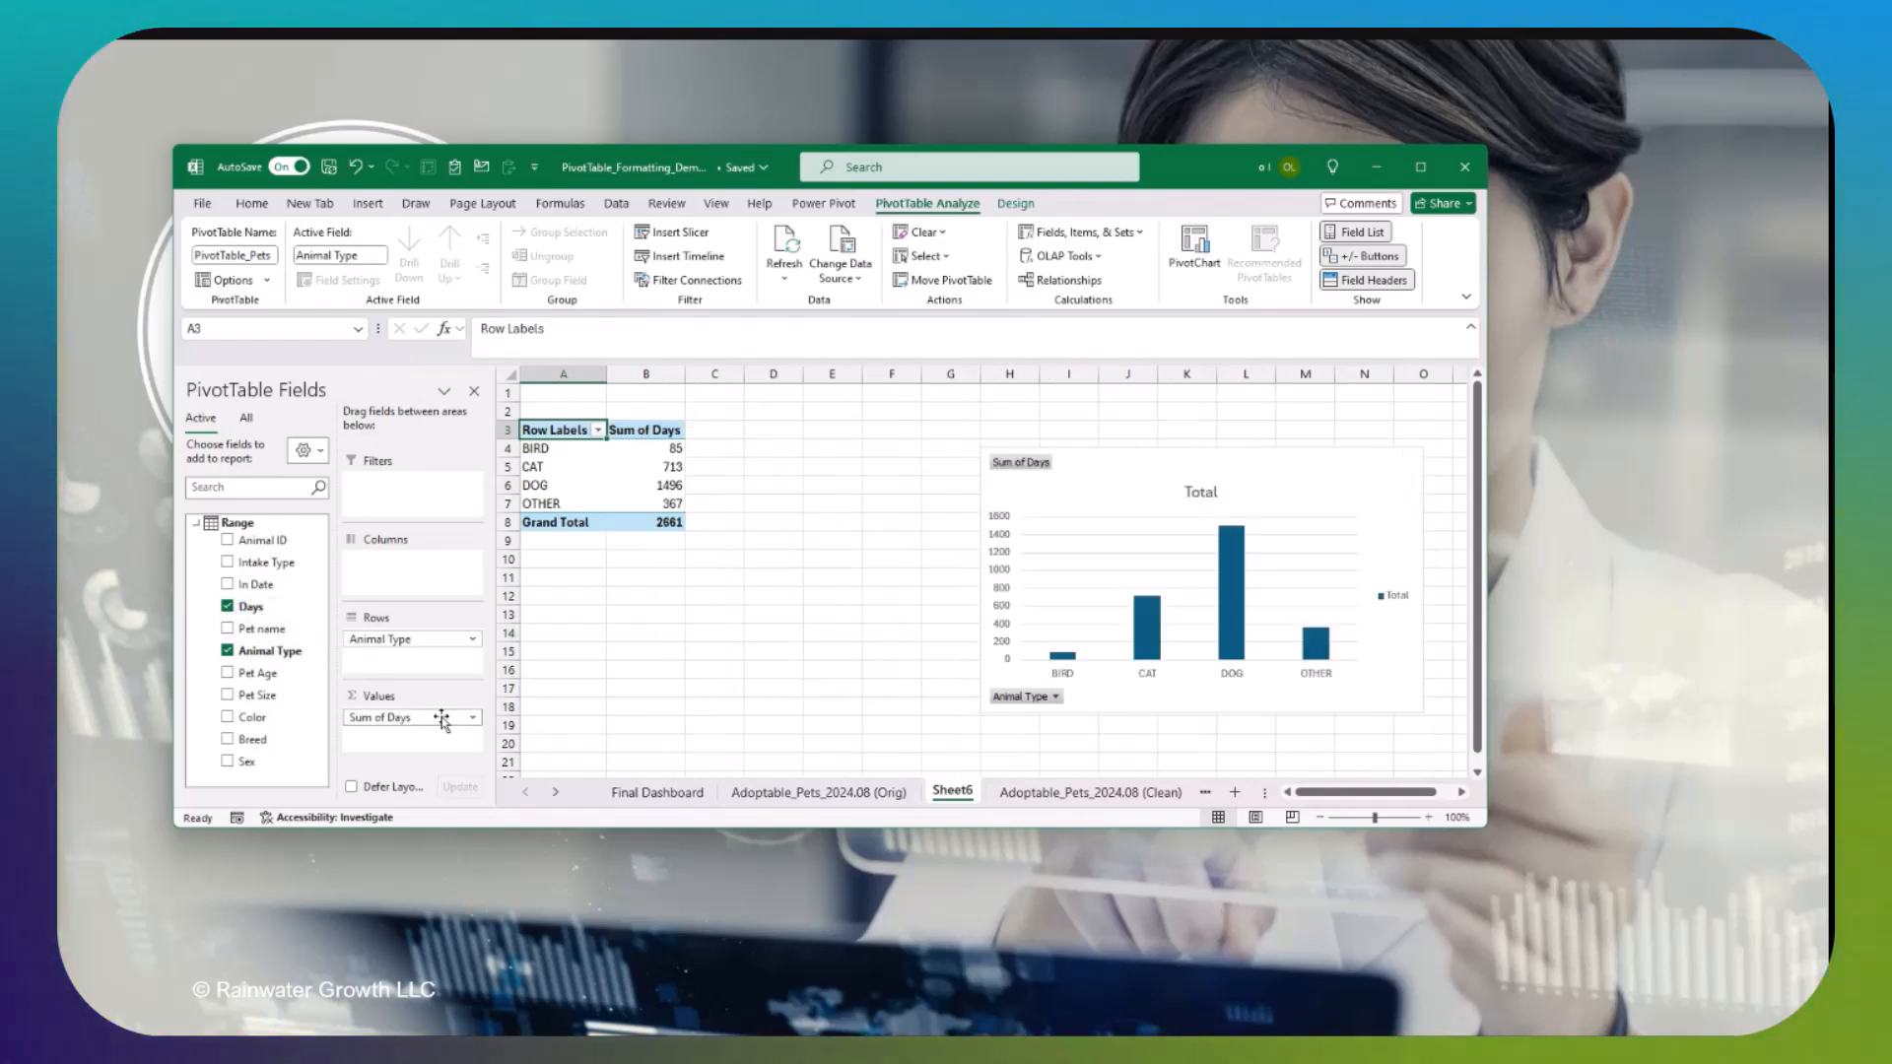
left_click(472, 717)
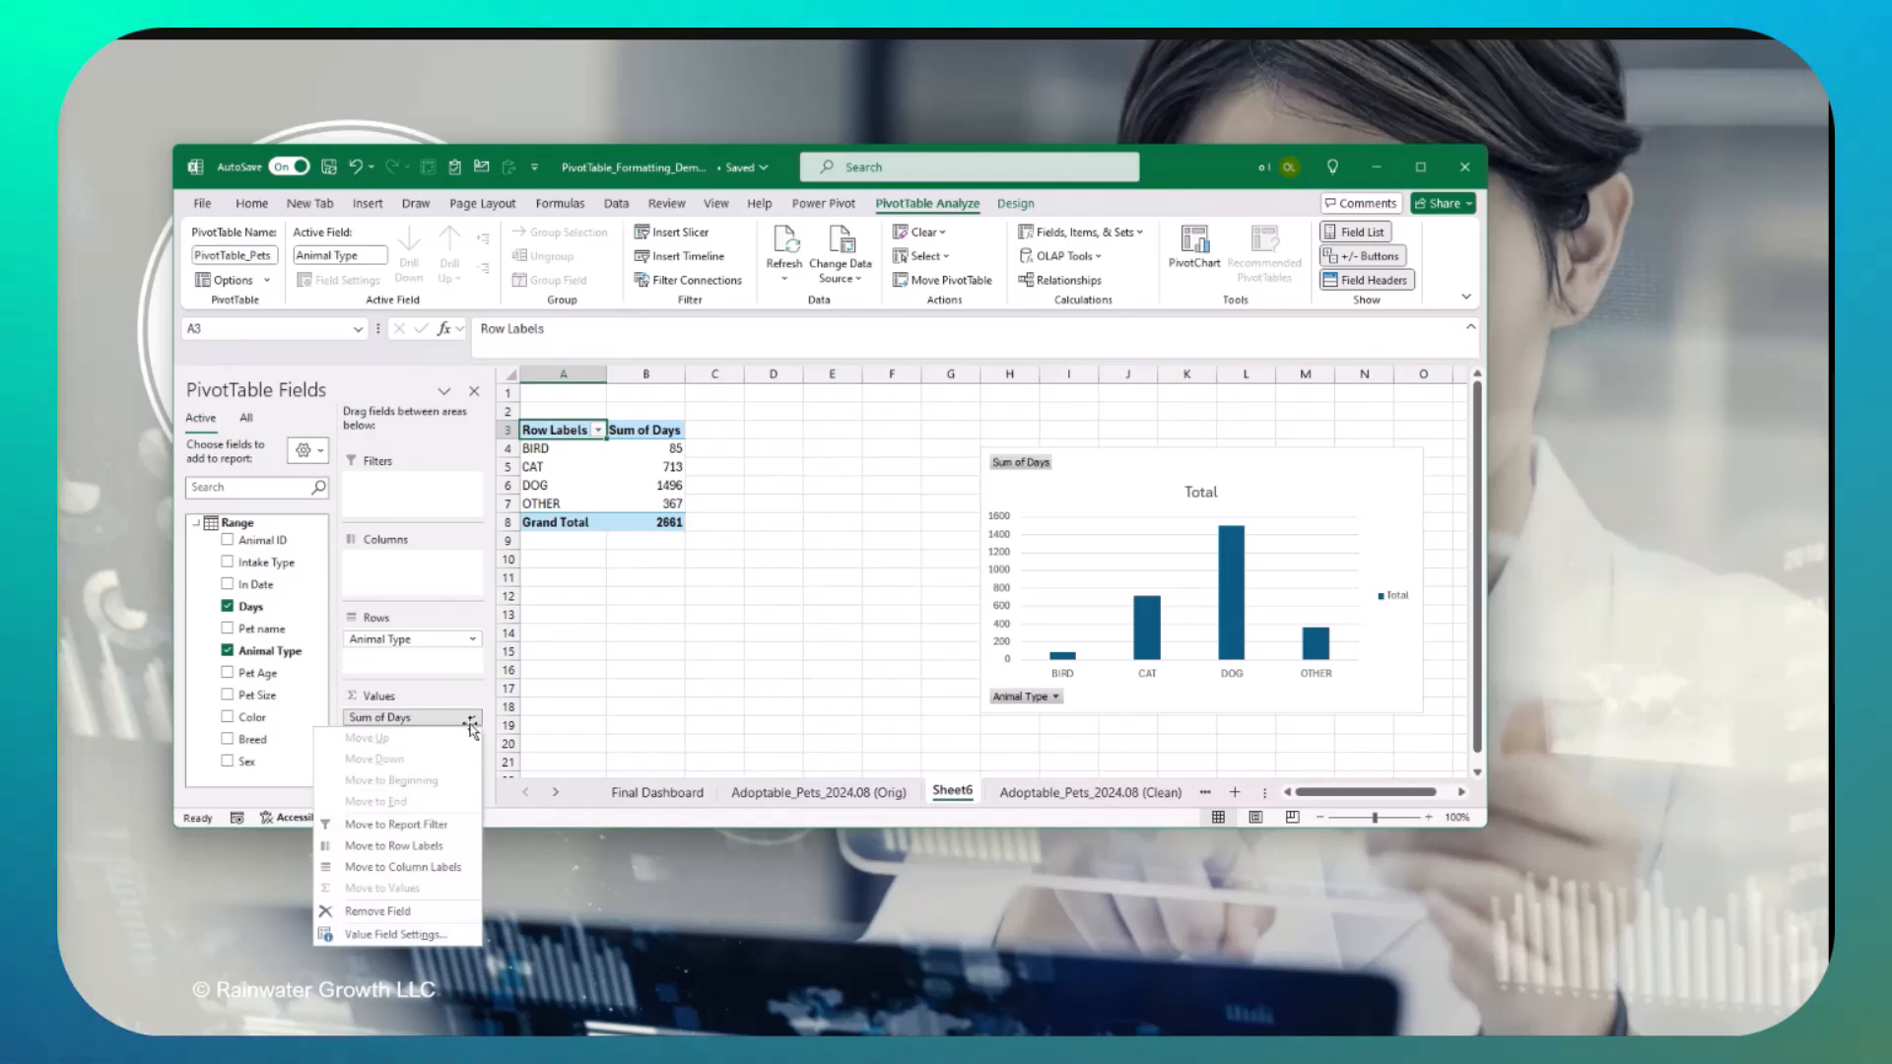
left_click(427, 934)
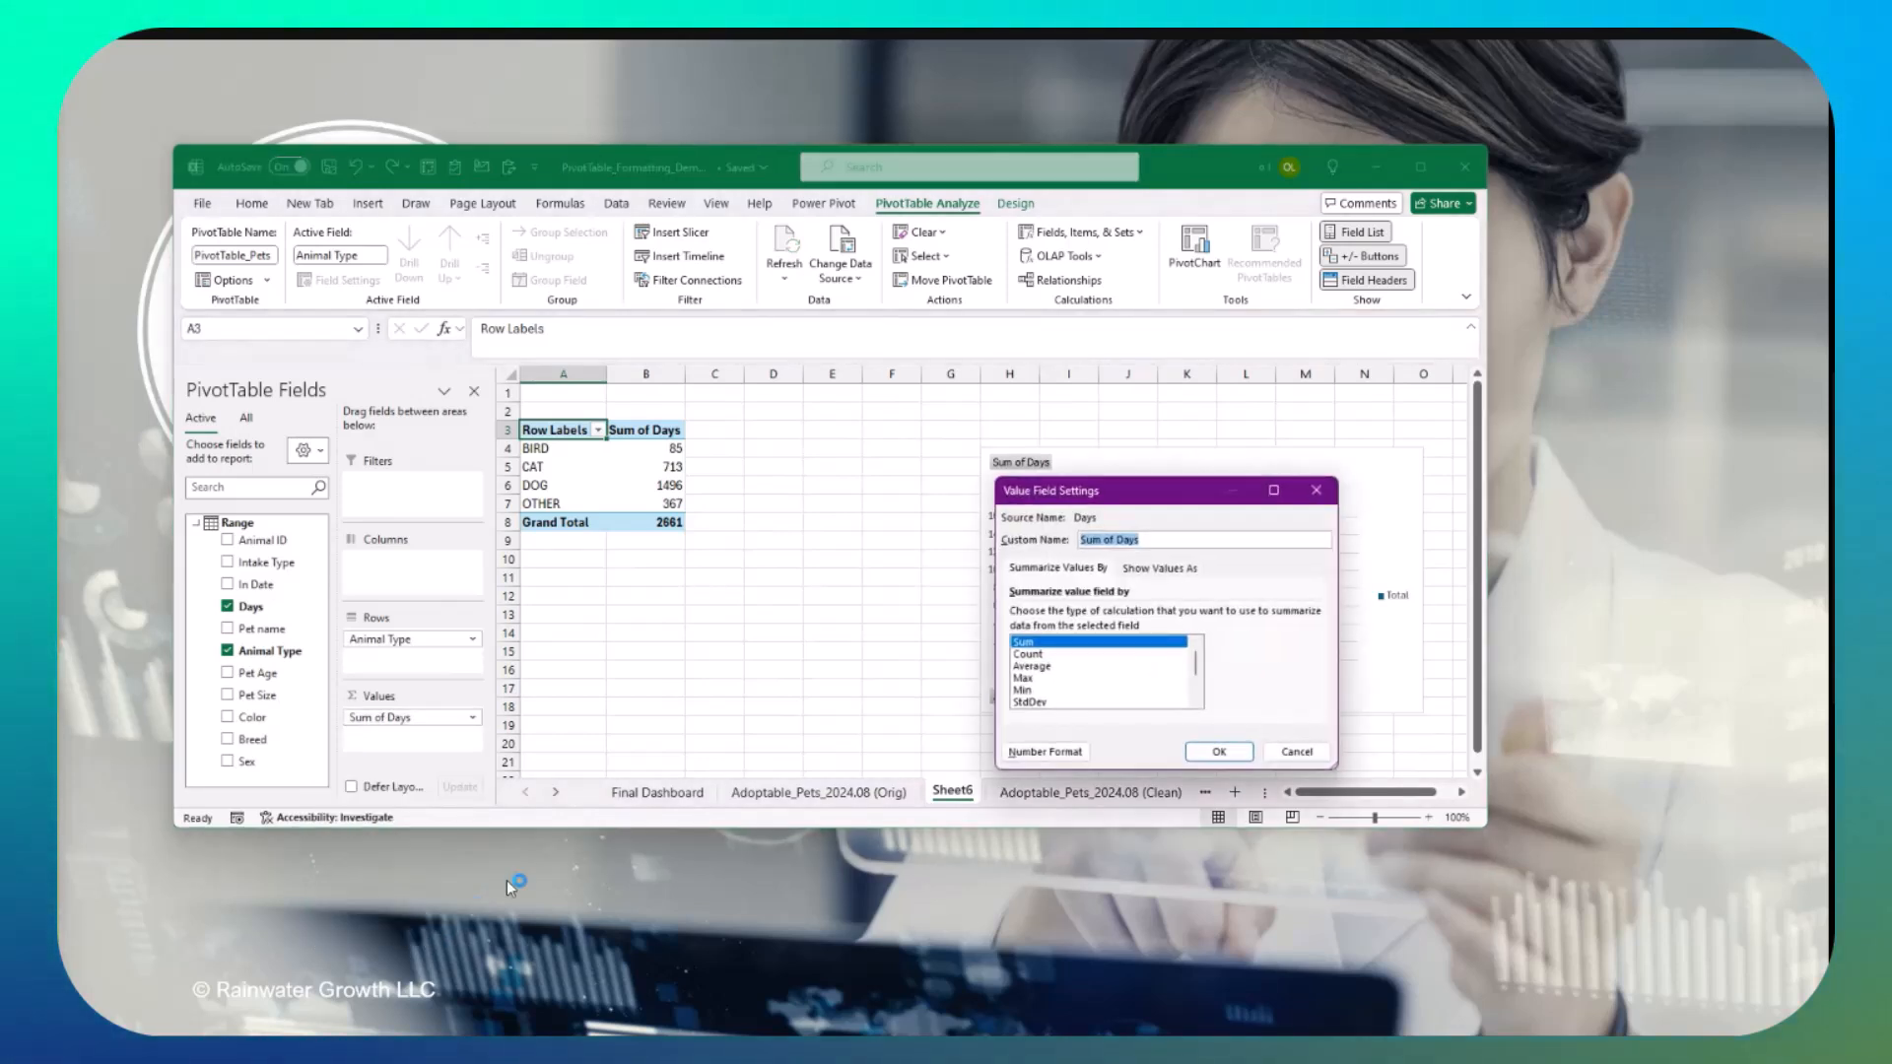
left_click(1033, 667)
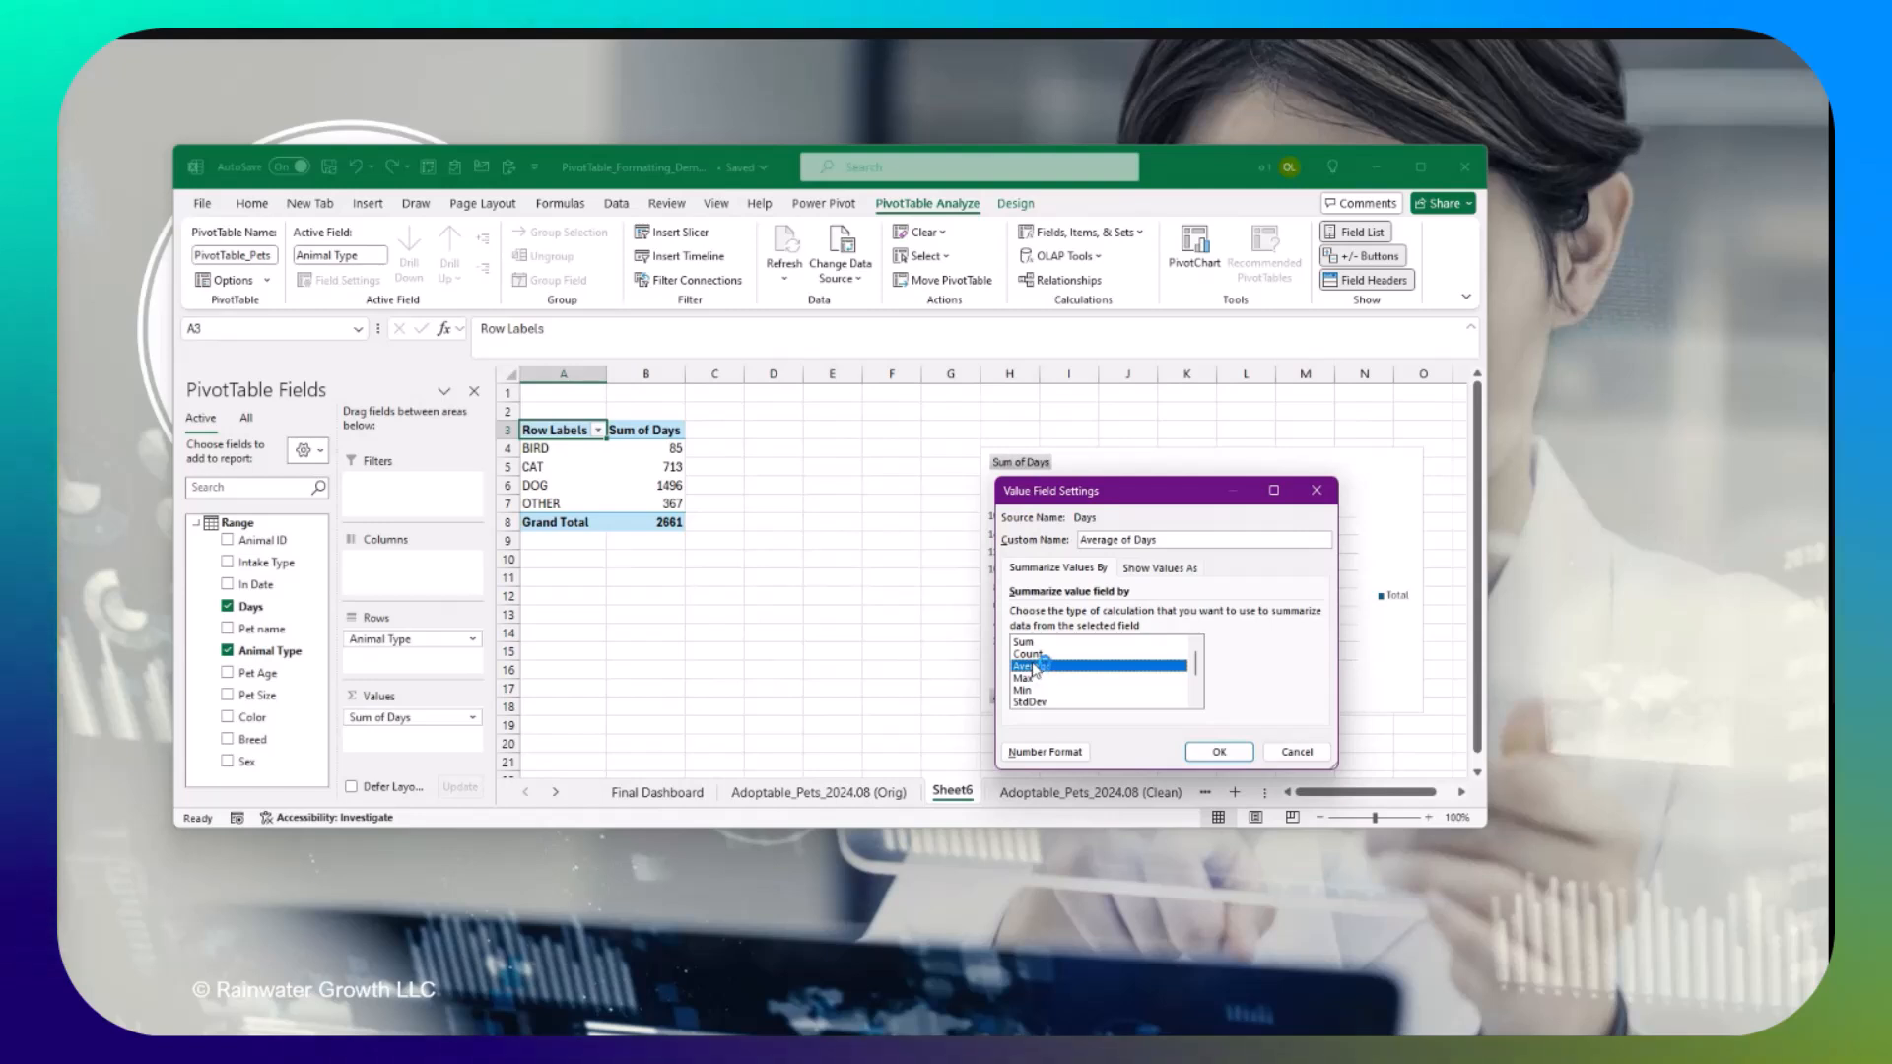
Step: Format the averaged Days field as Number with 2 decimal places and give it the custom name Average Days
left_click(1044, 752)
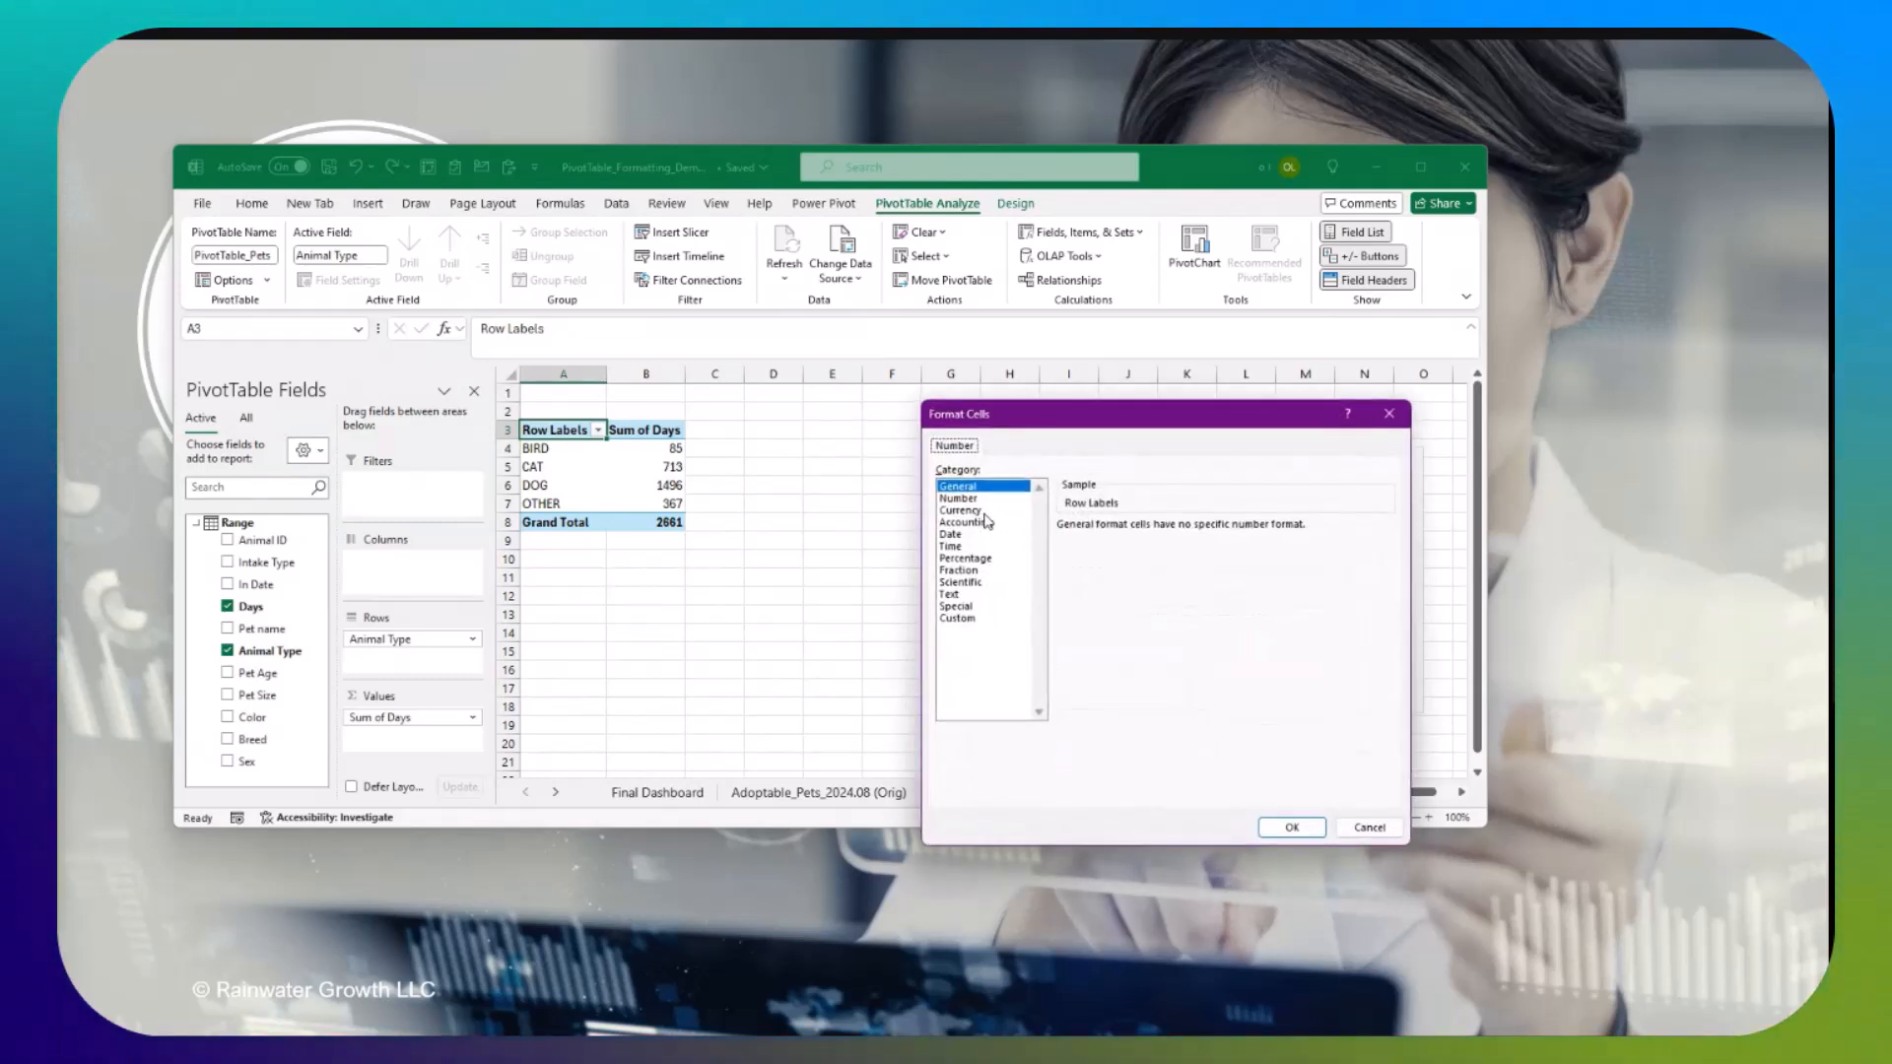
left_click(958, 499)
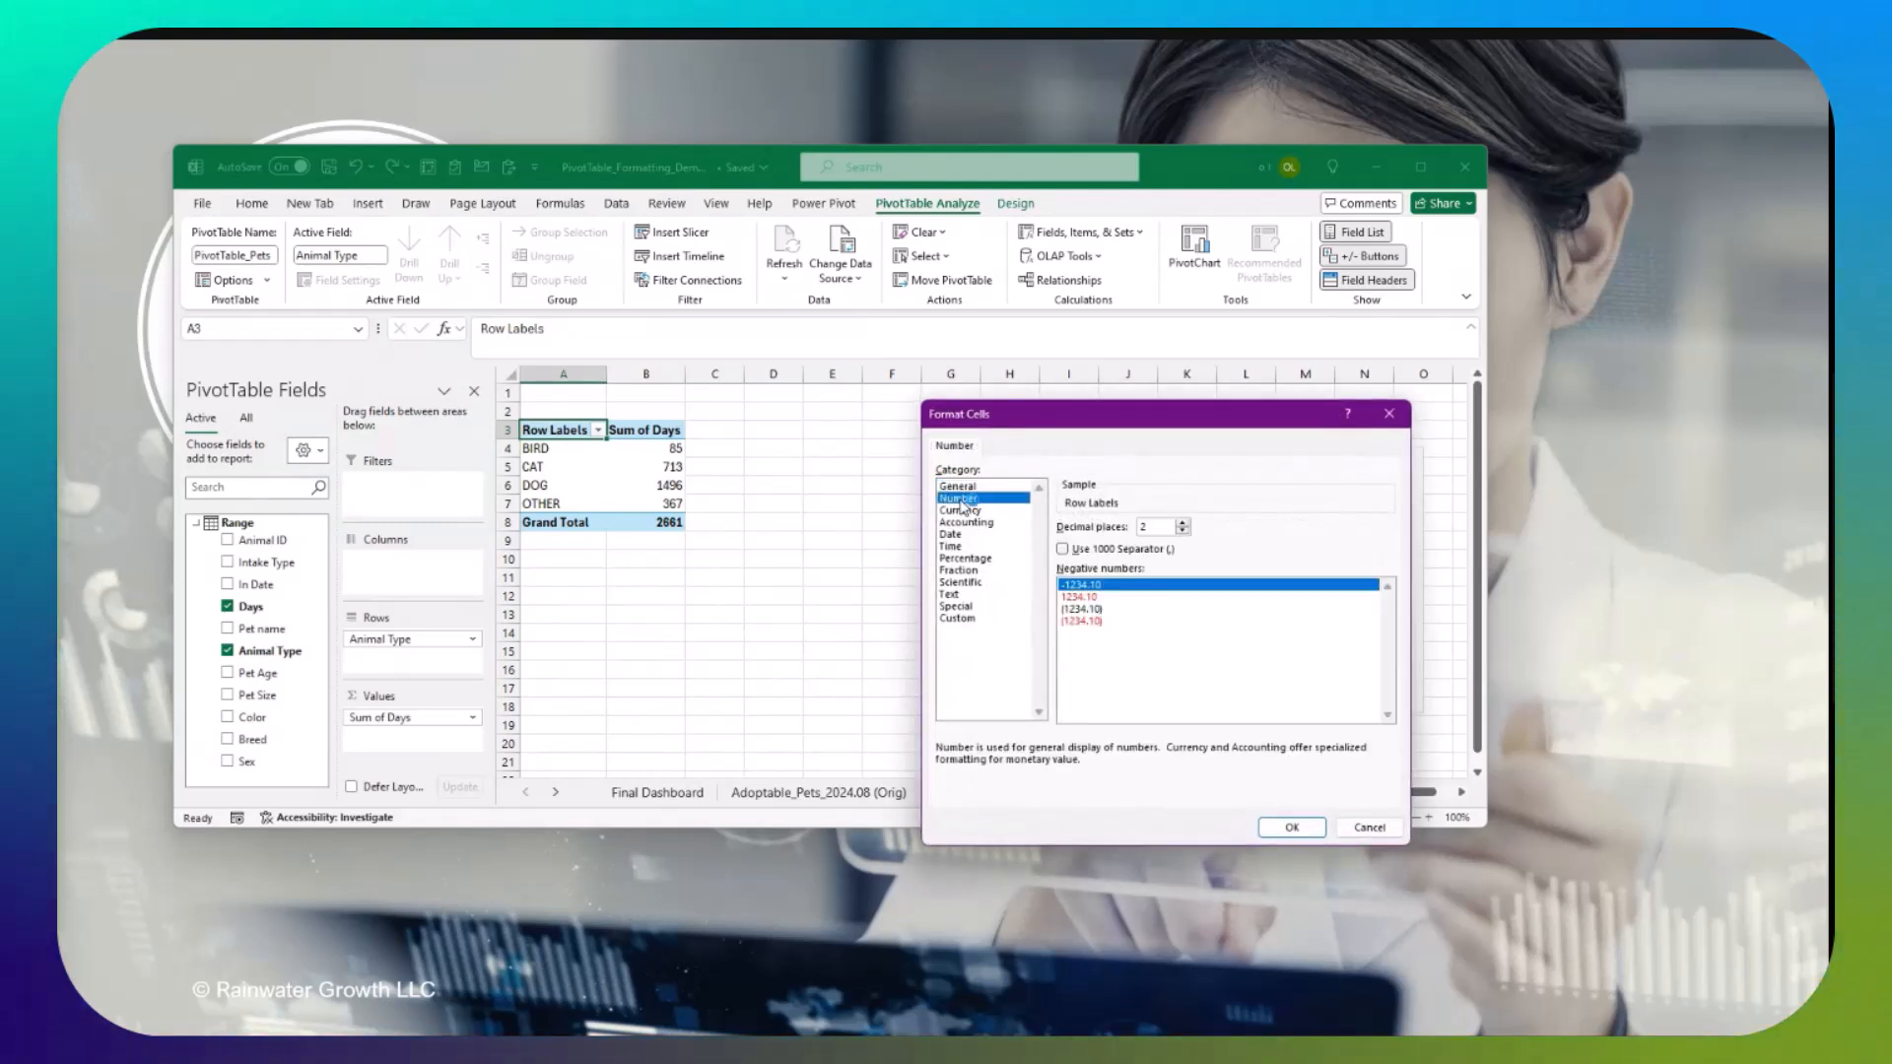
left_click(1282, 831)
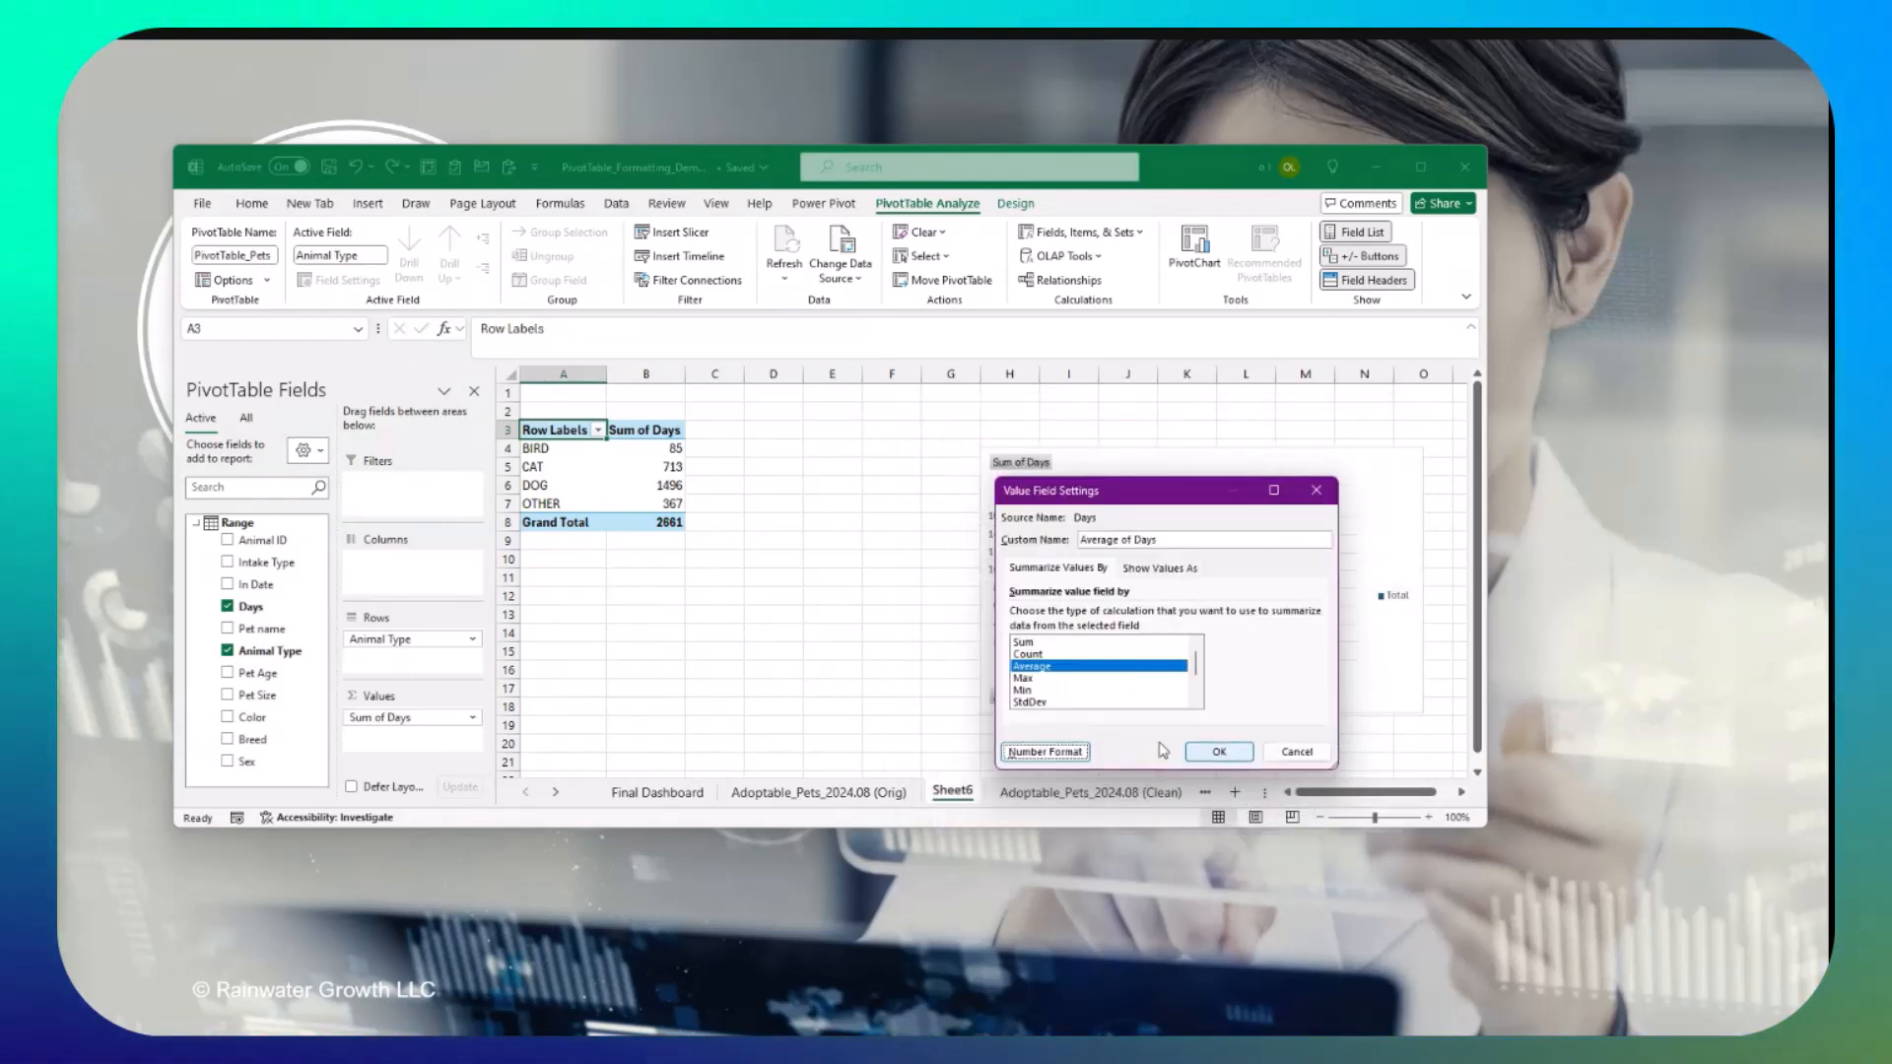
left_click(1123, 539)
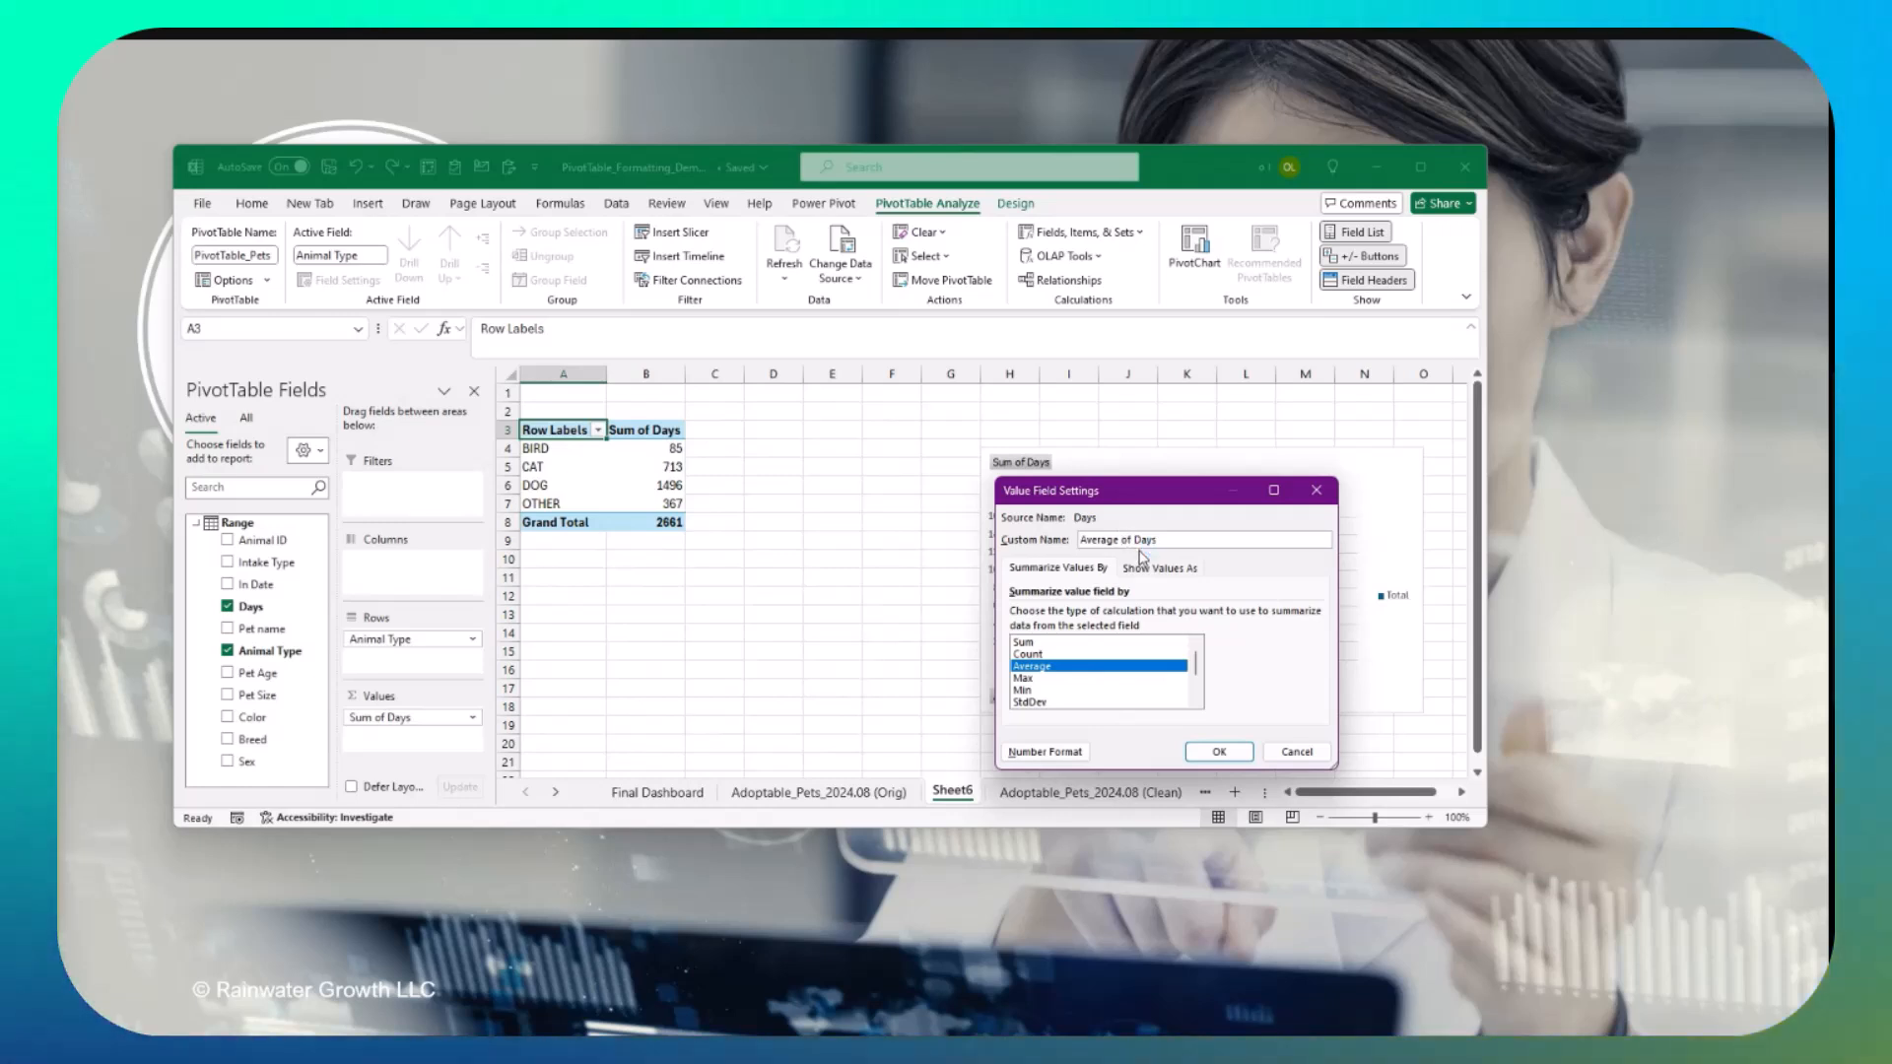
key("BackSpace")
key("BackSpace")
key("BackSpace")
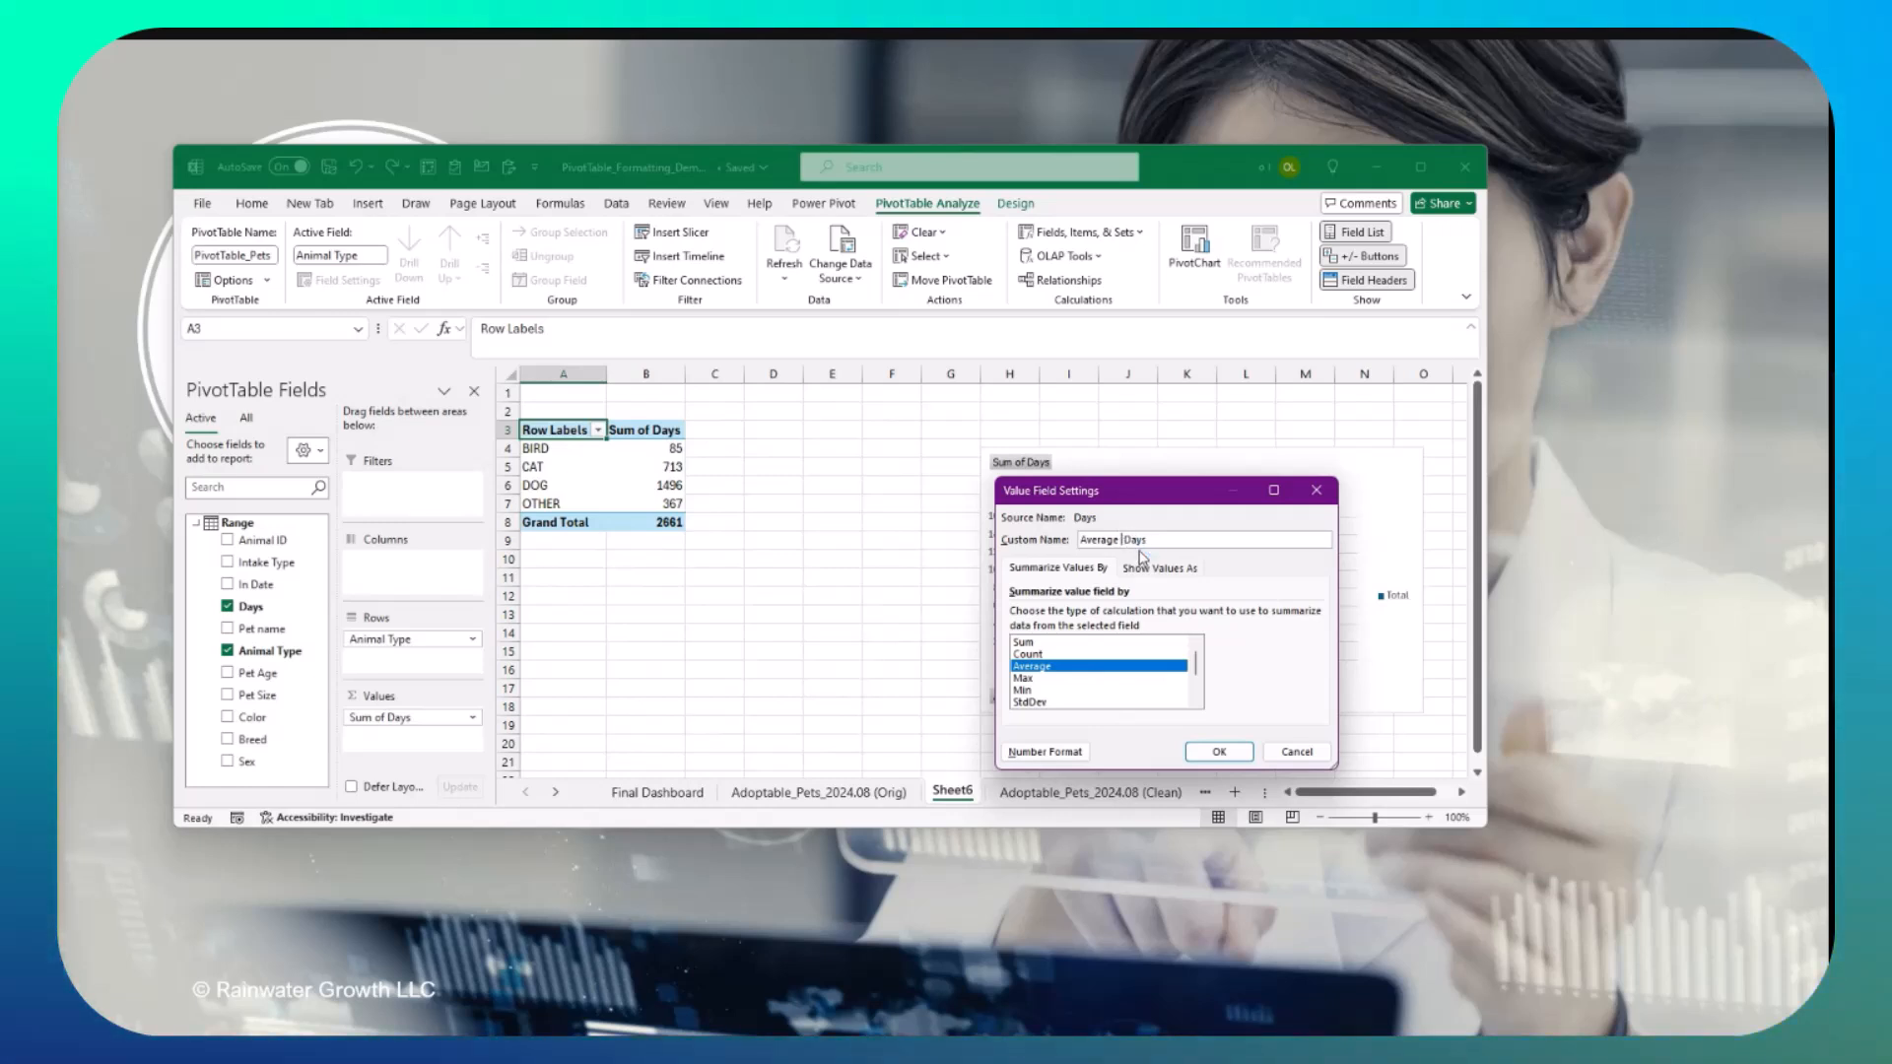
left_click(1202, 754)
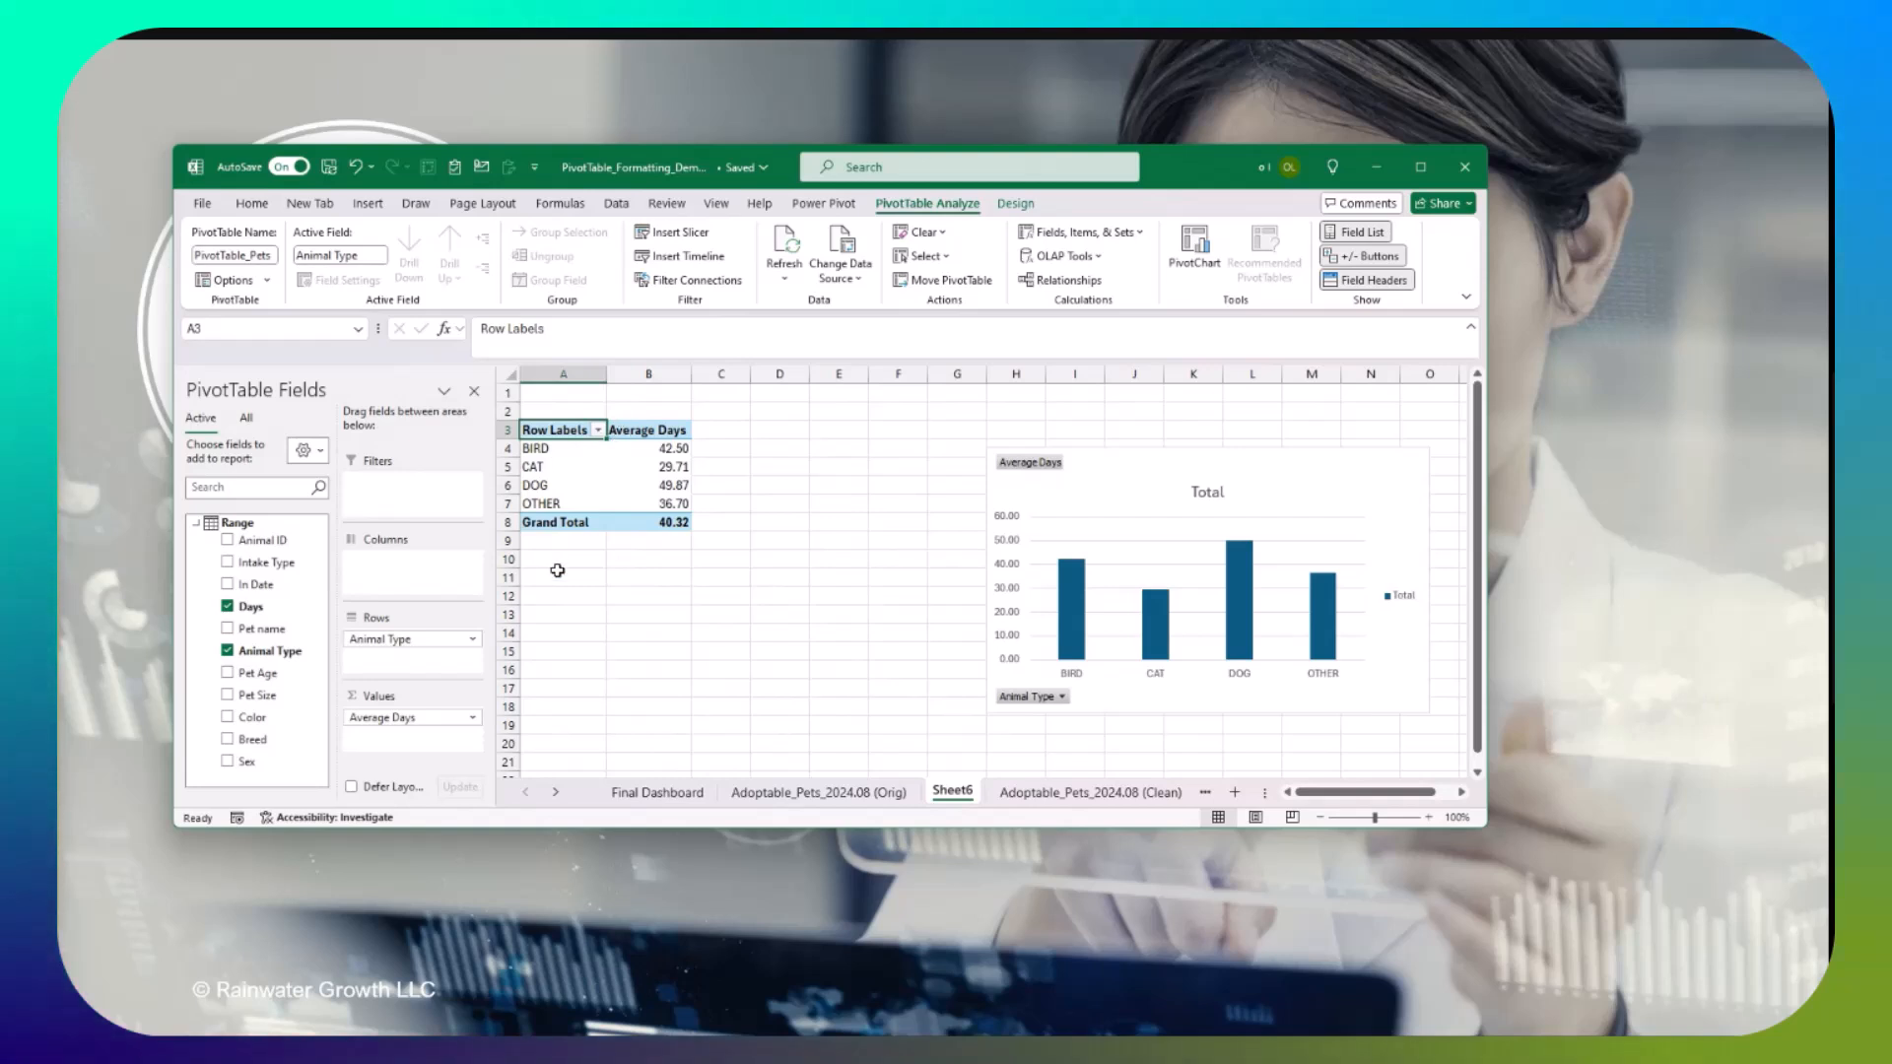
Step: Add Animal ID to the PivotTable values as a count and give it the custom name Total Animals
left_click(228, 541)
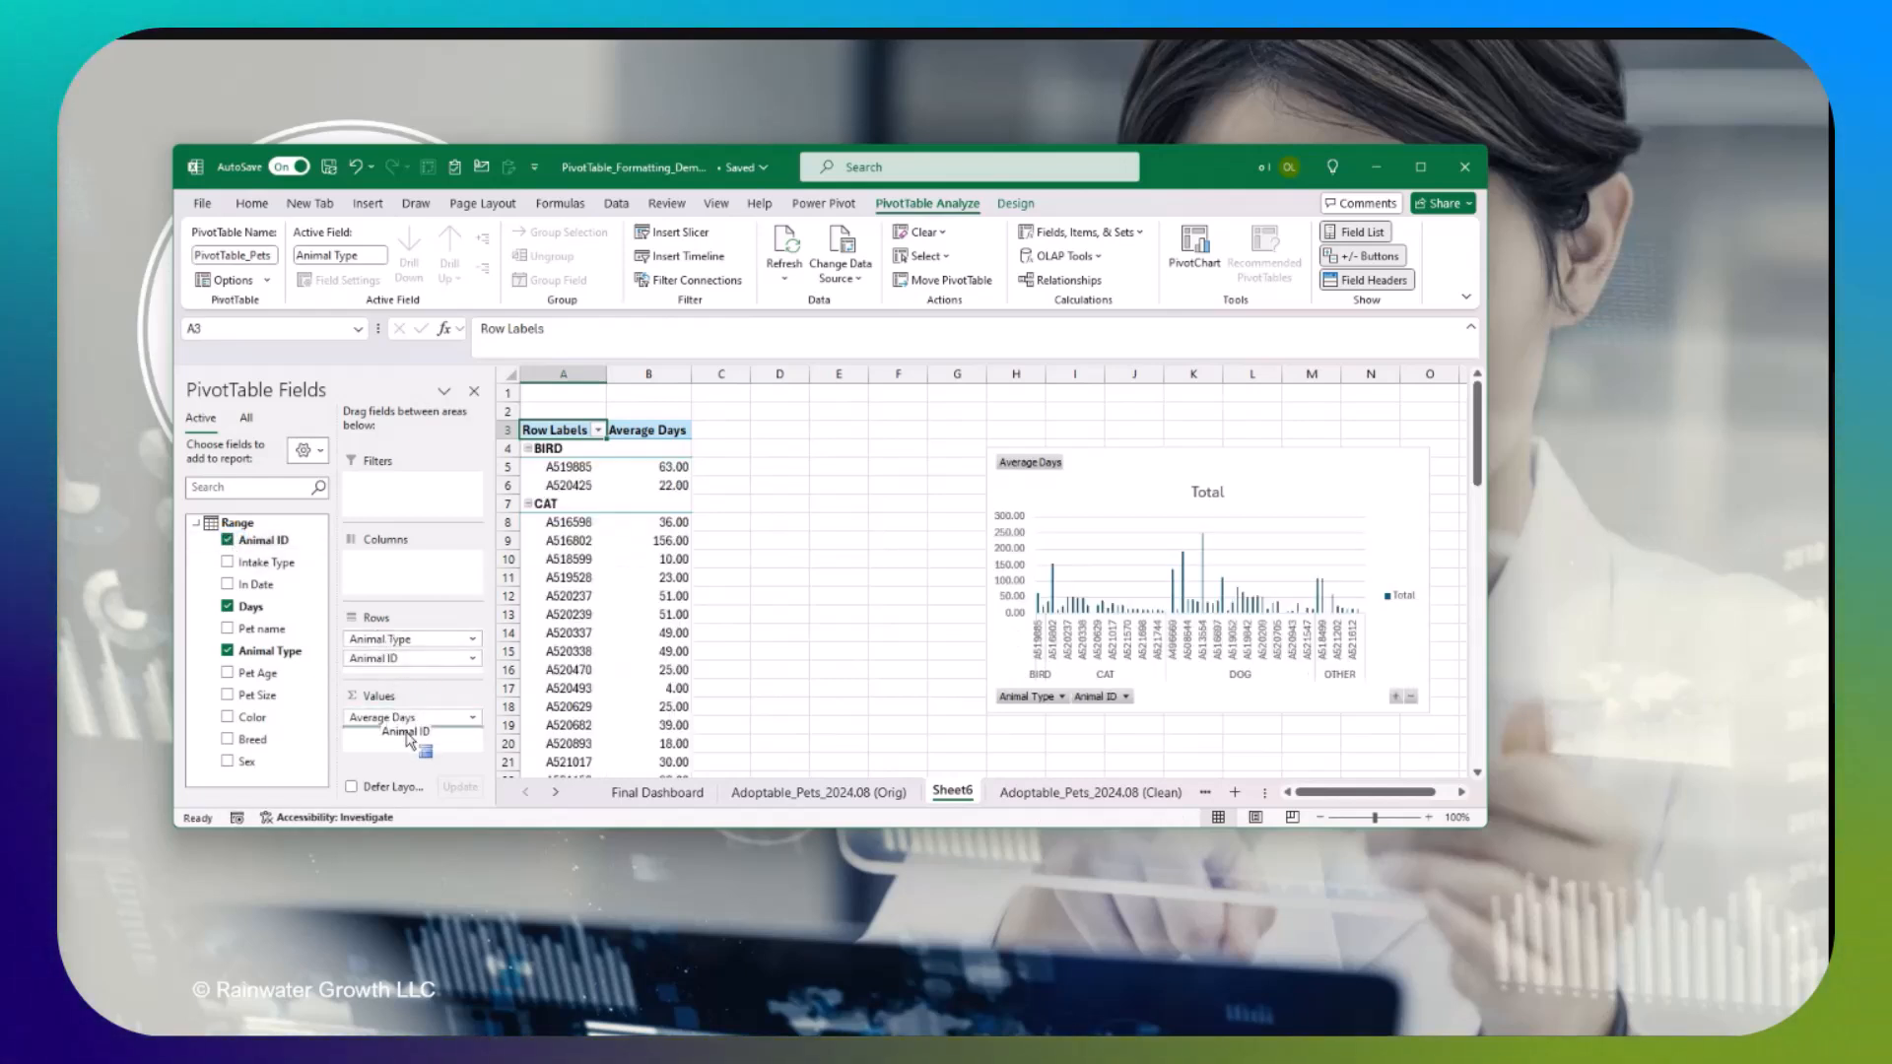
left_click_drag(407, 739, 396, 734)
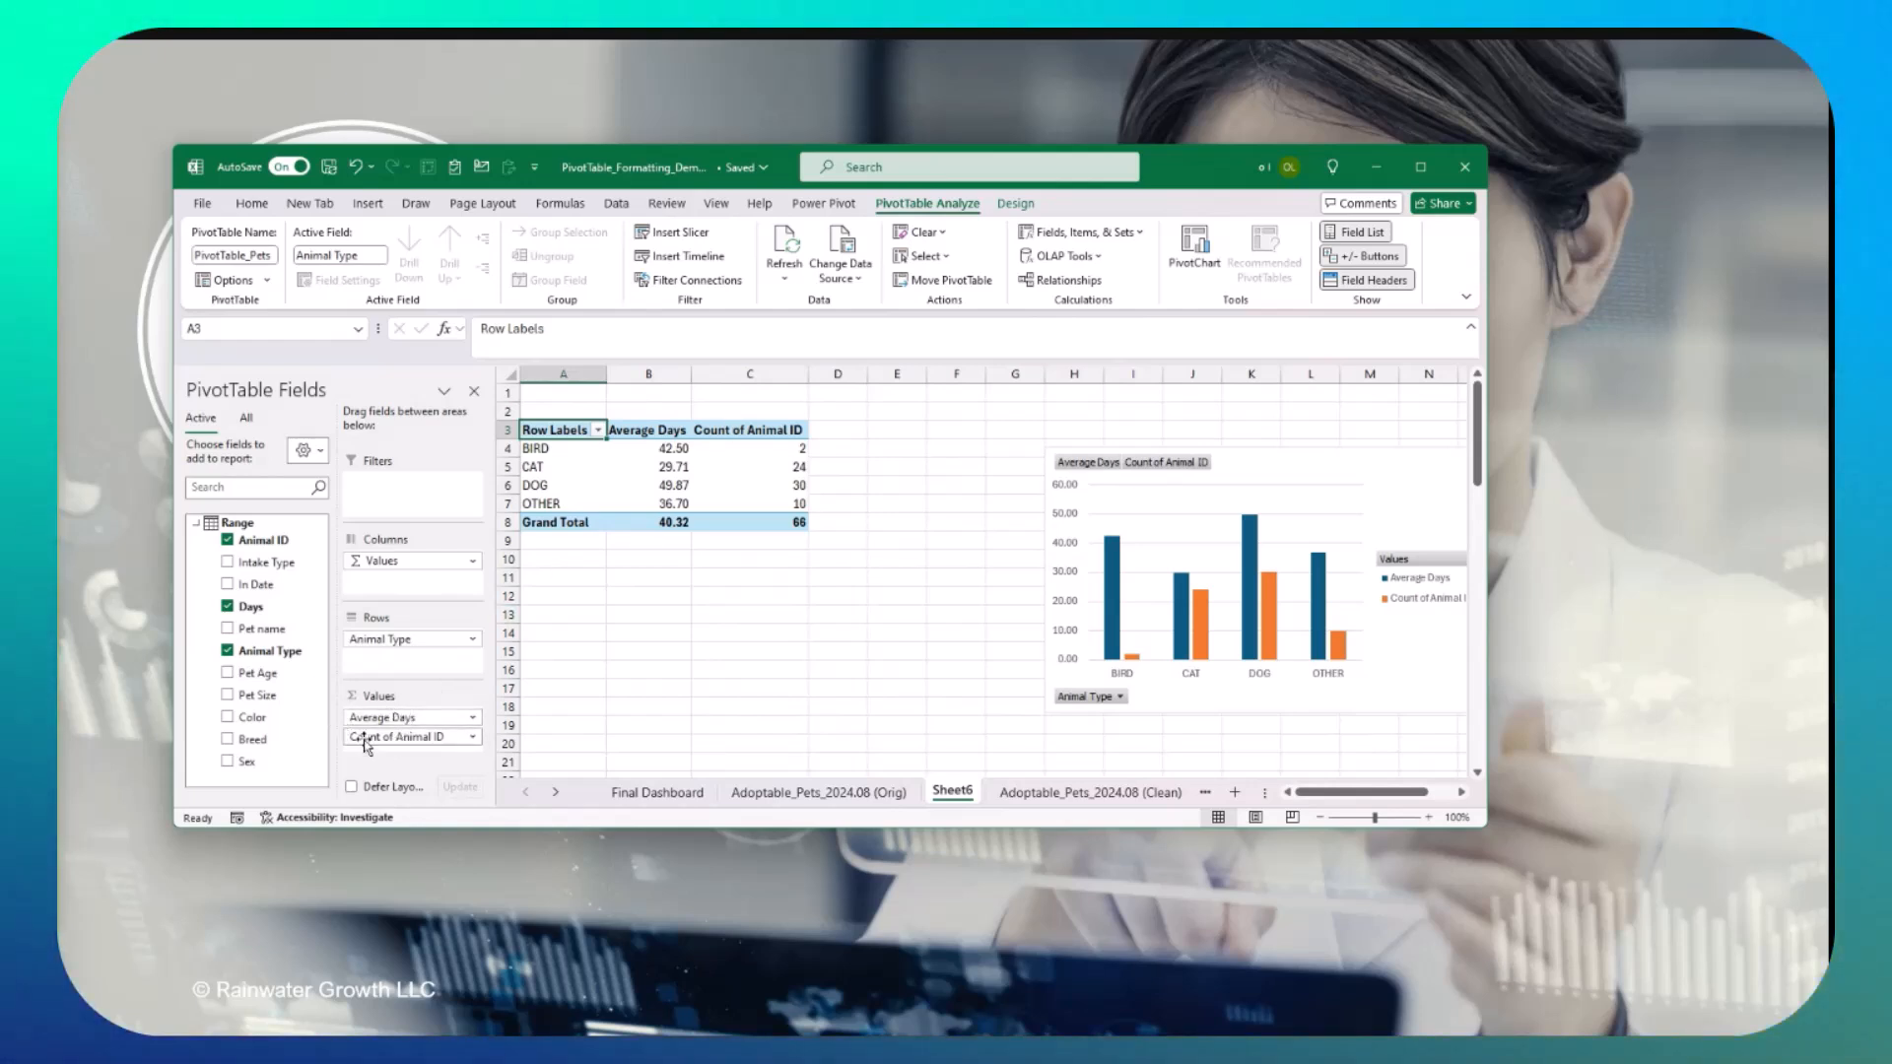
left_click(469, 739)
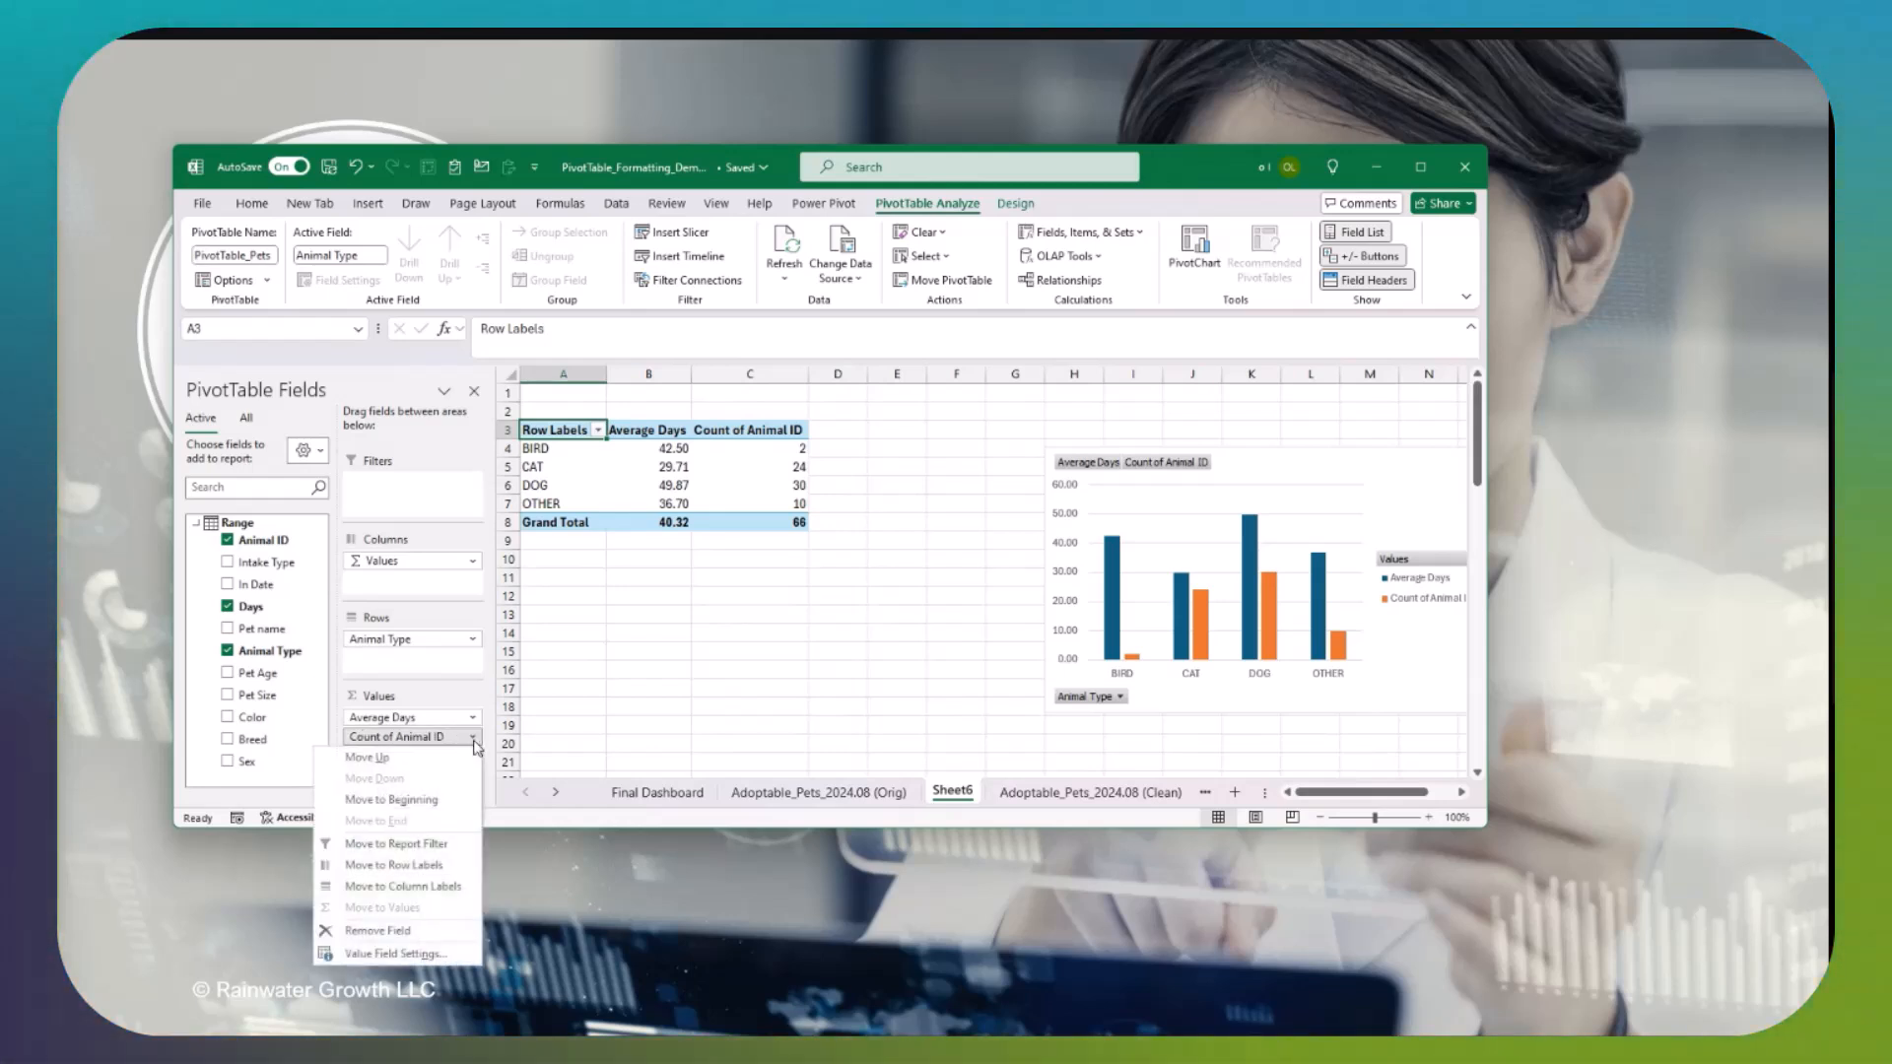
left_click(439, 956)
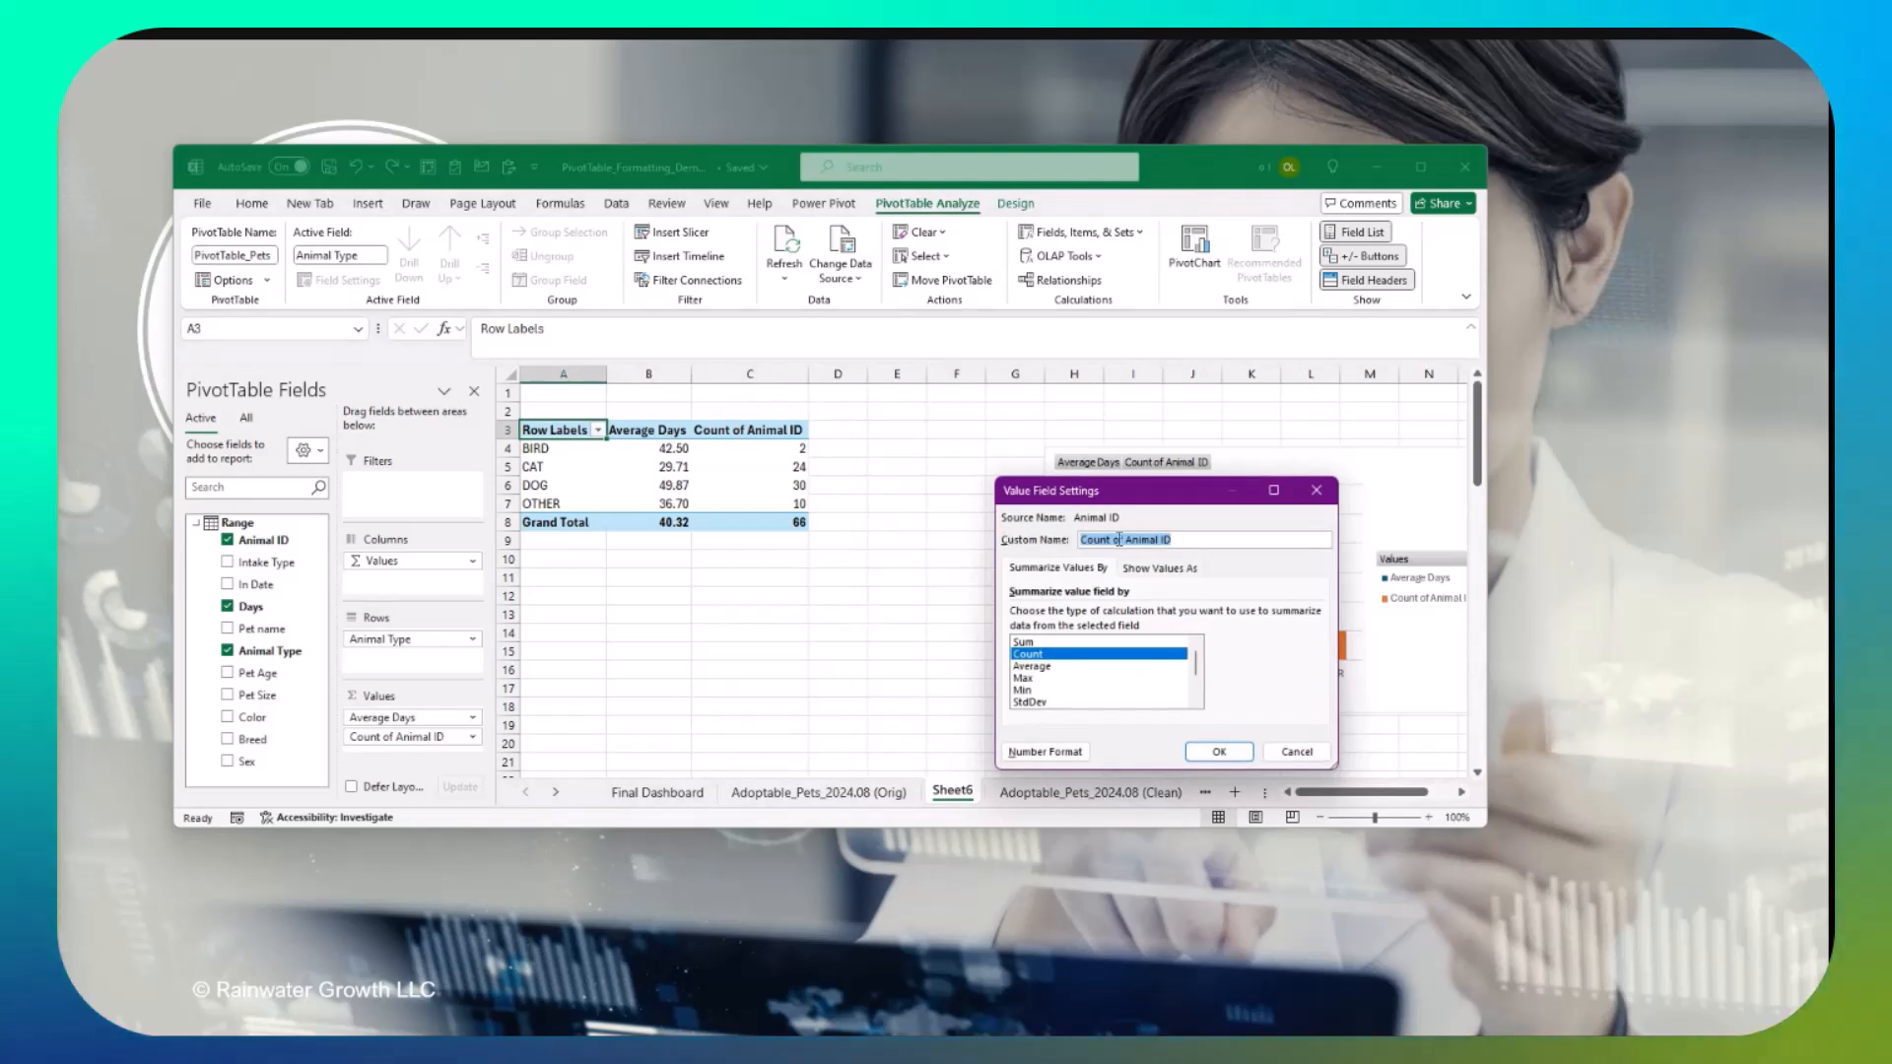
left_click_drag(1127, 541, 1007, 554)
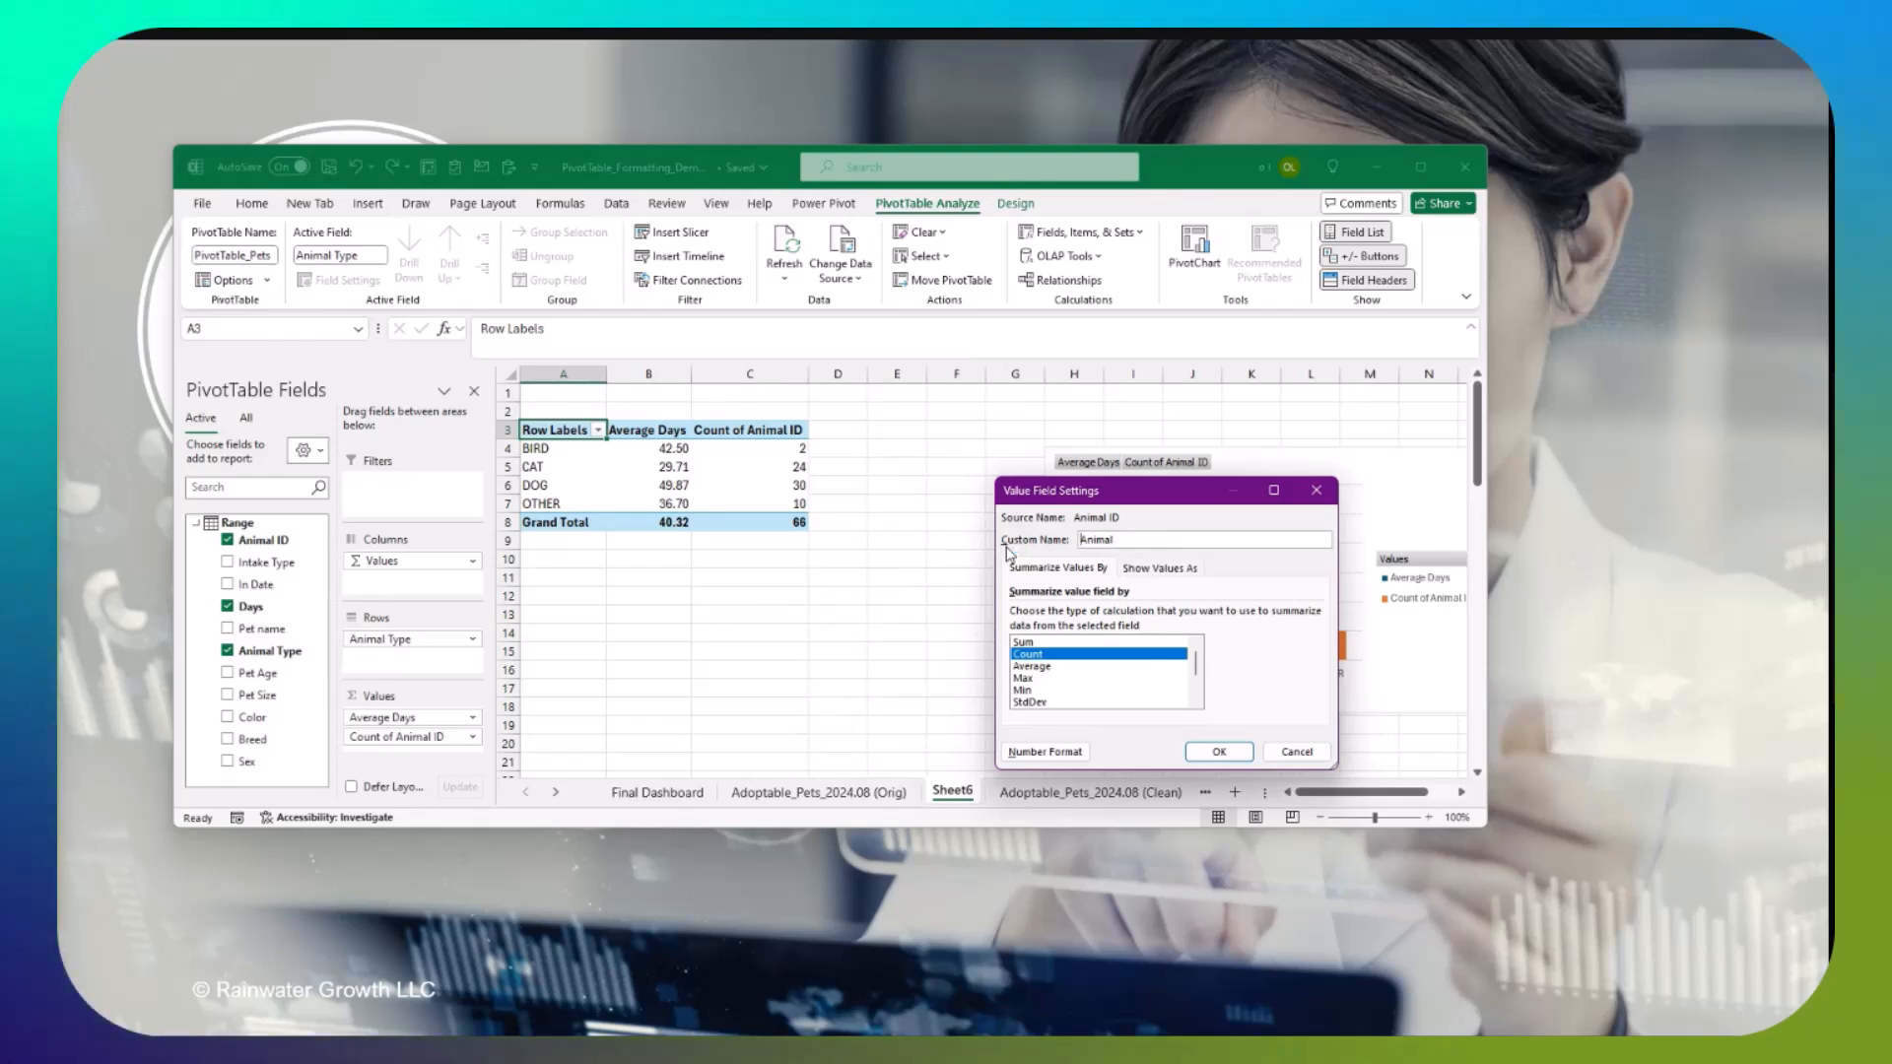
type("Totals")
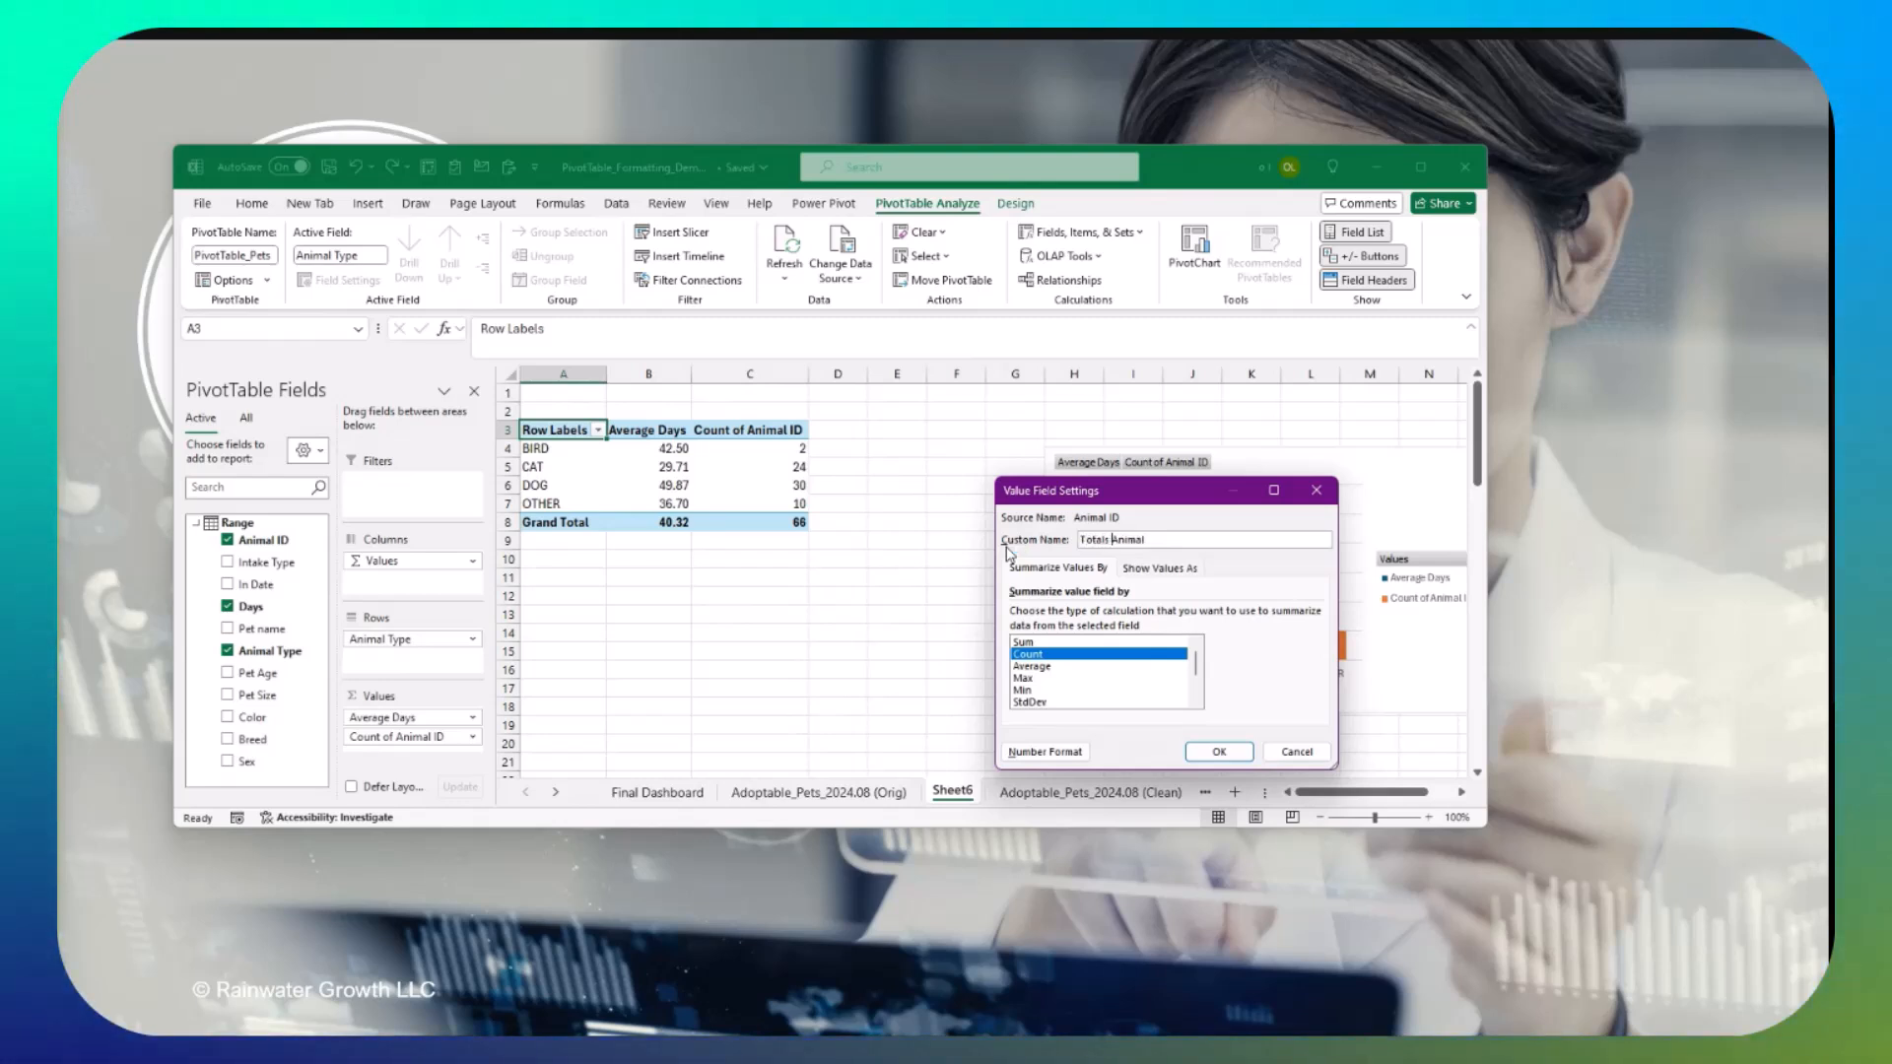
key("BackSpace")
key("BackSpace")
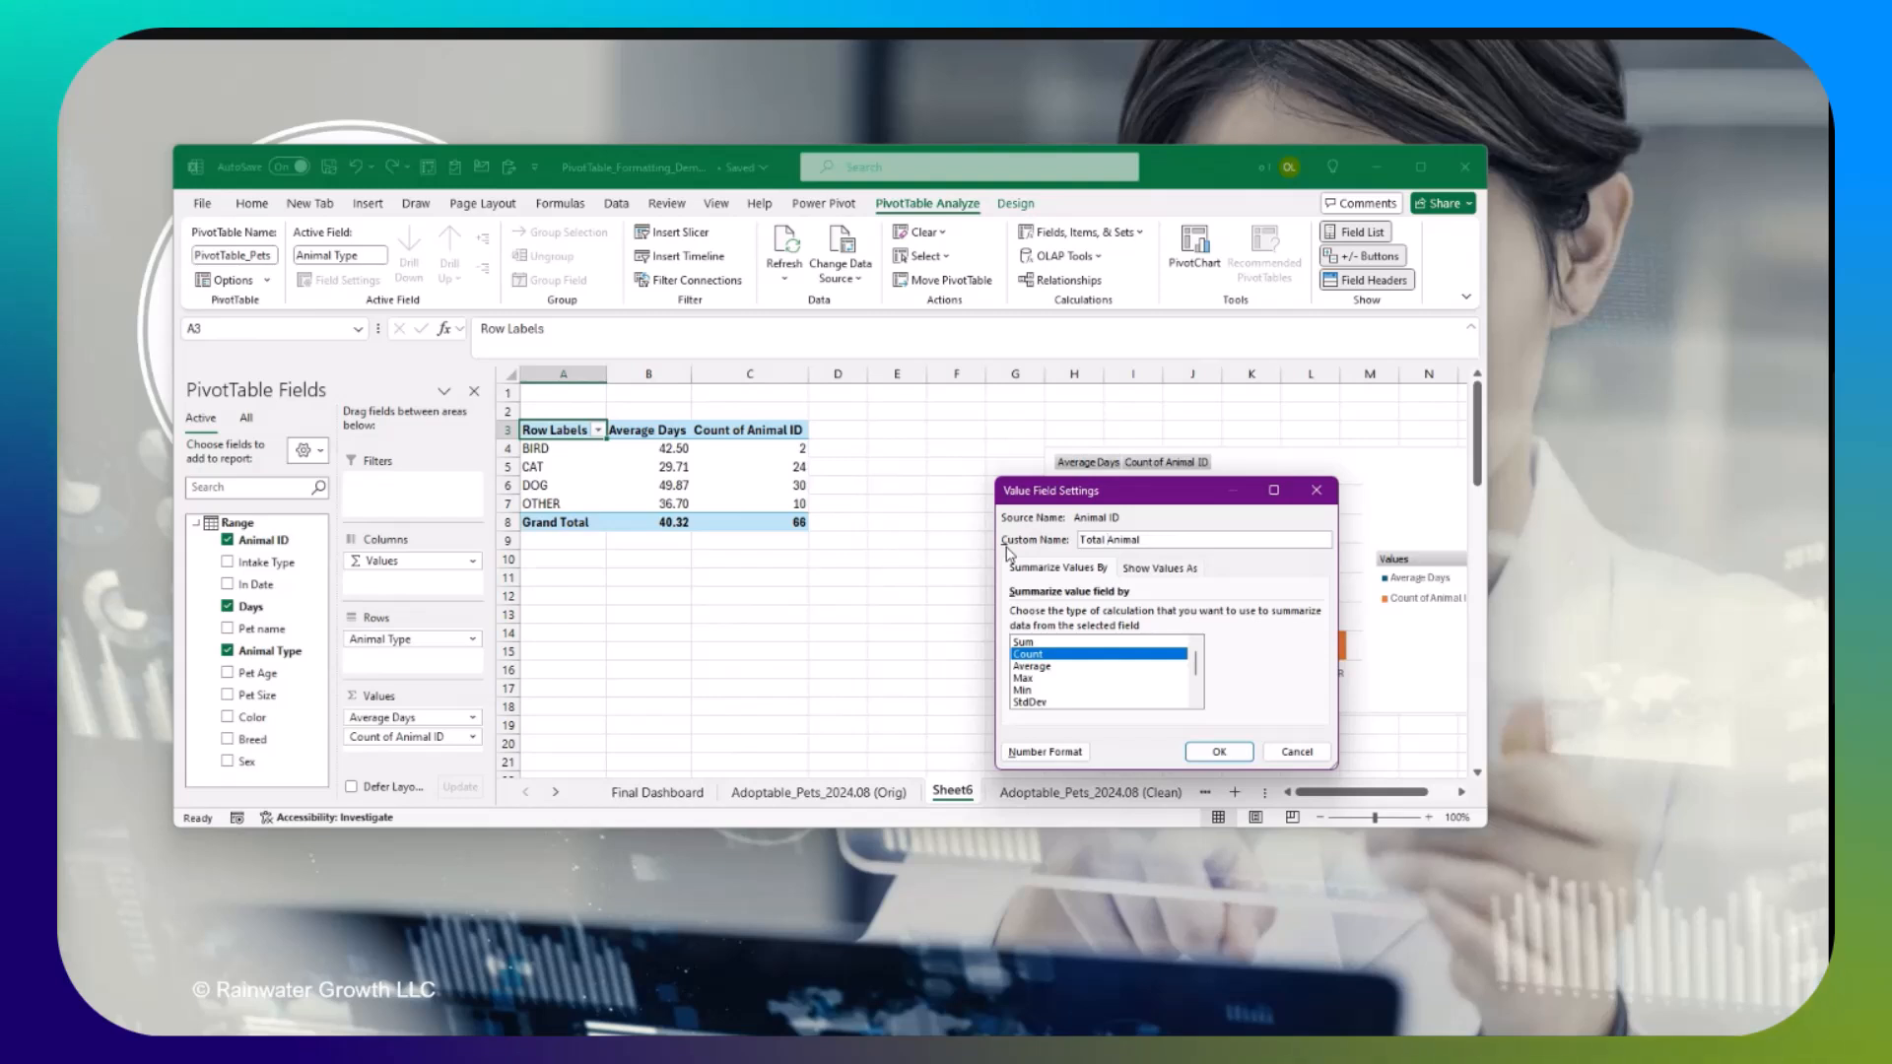
type("s")
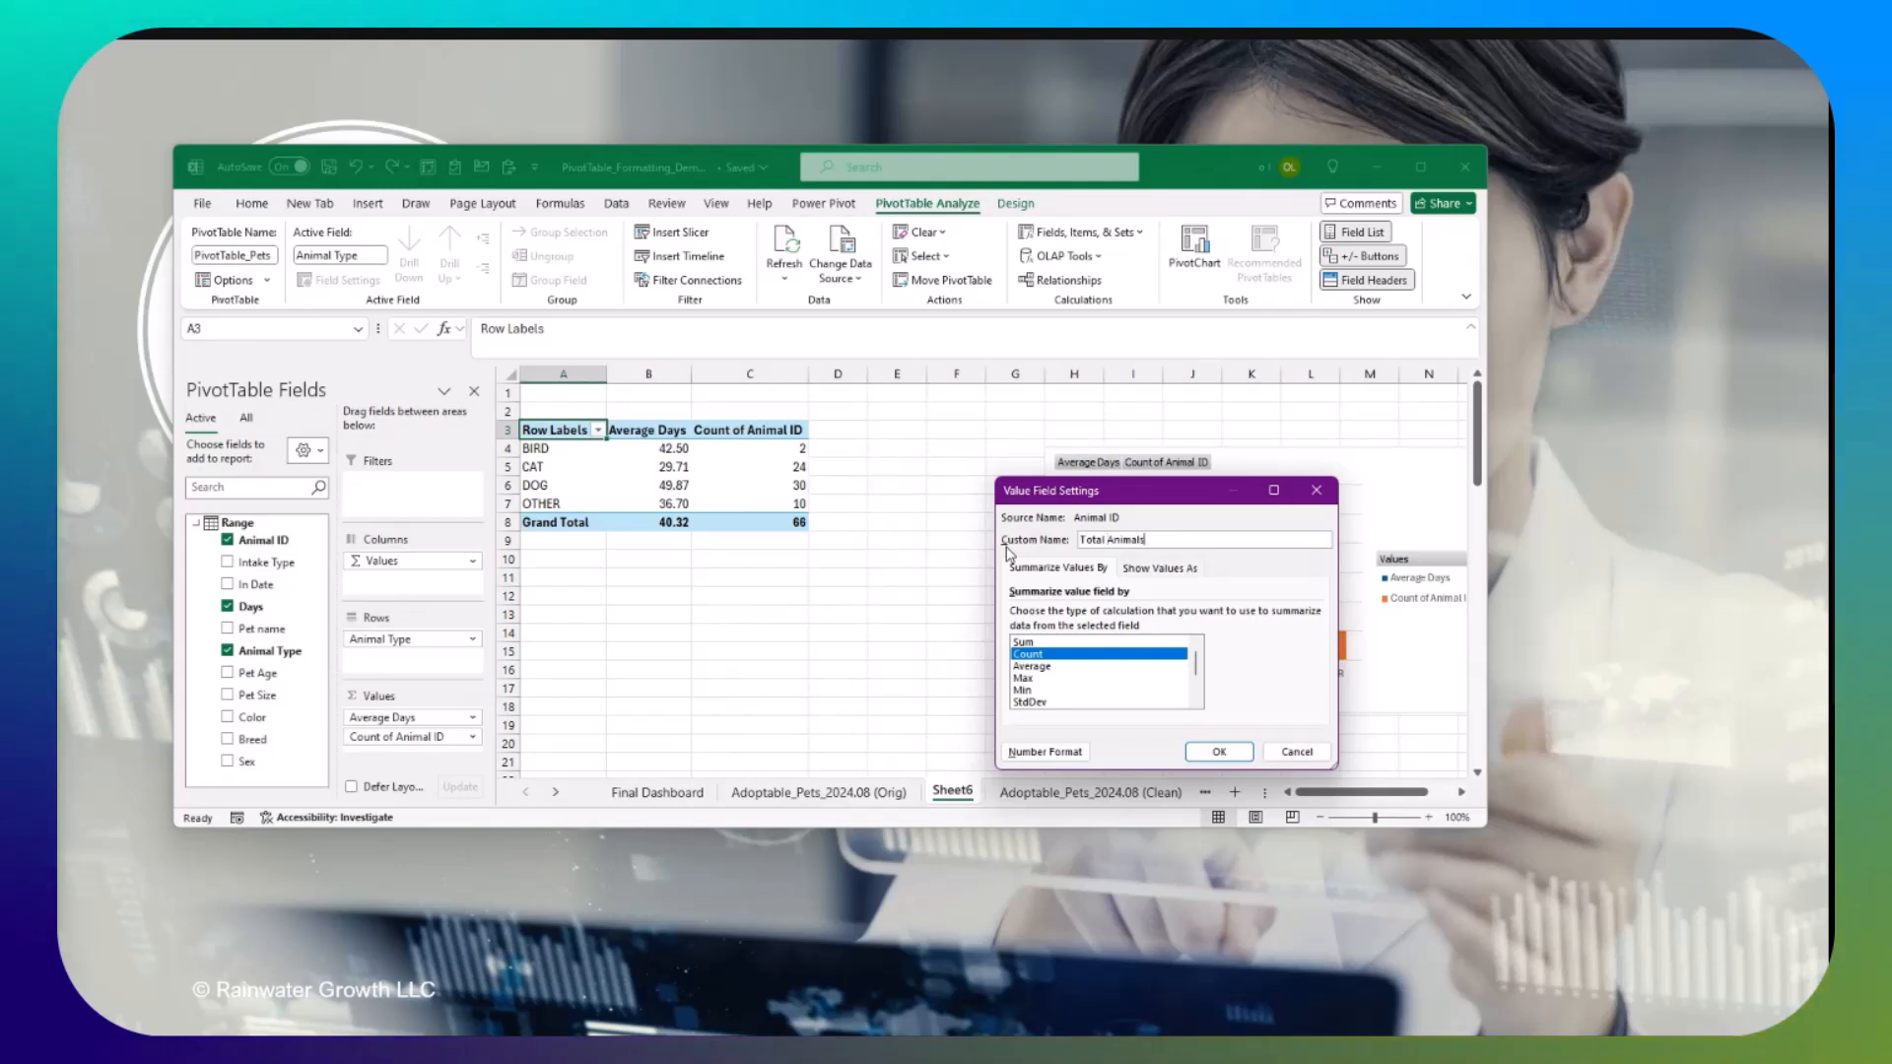
left_click(1220, 752)
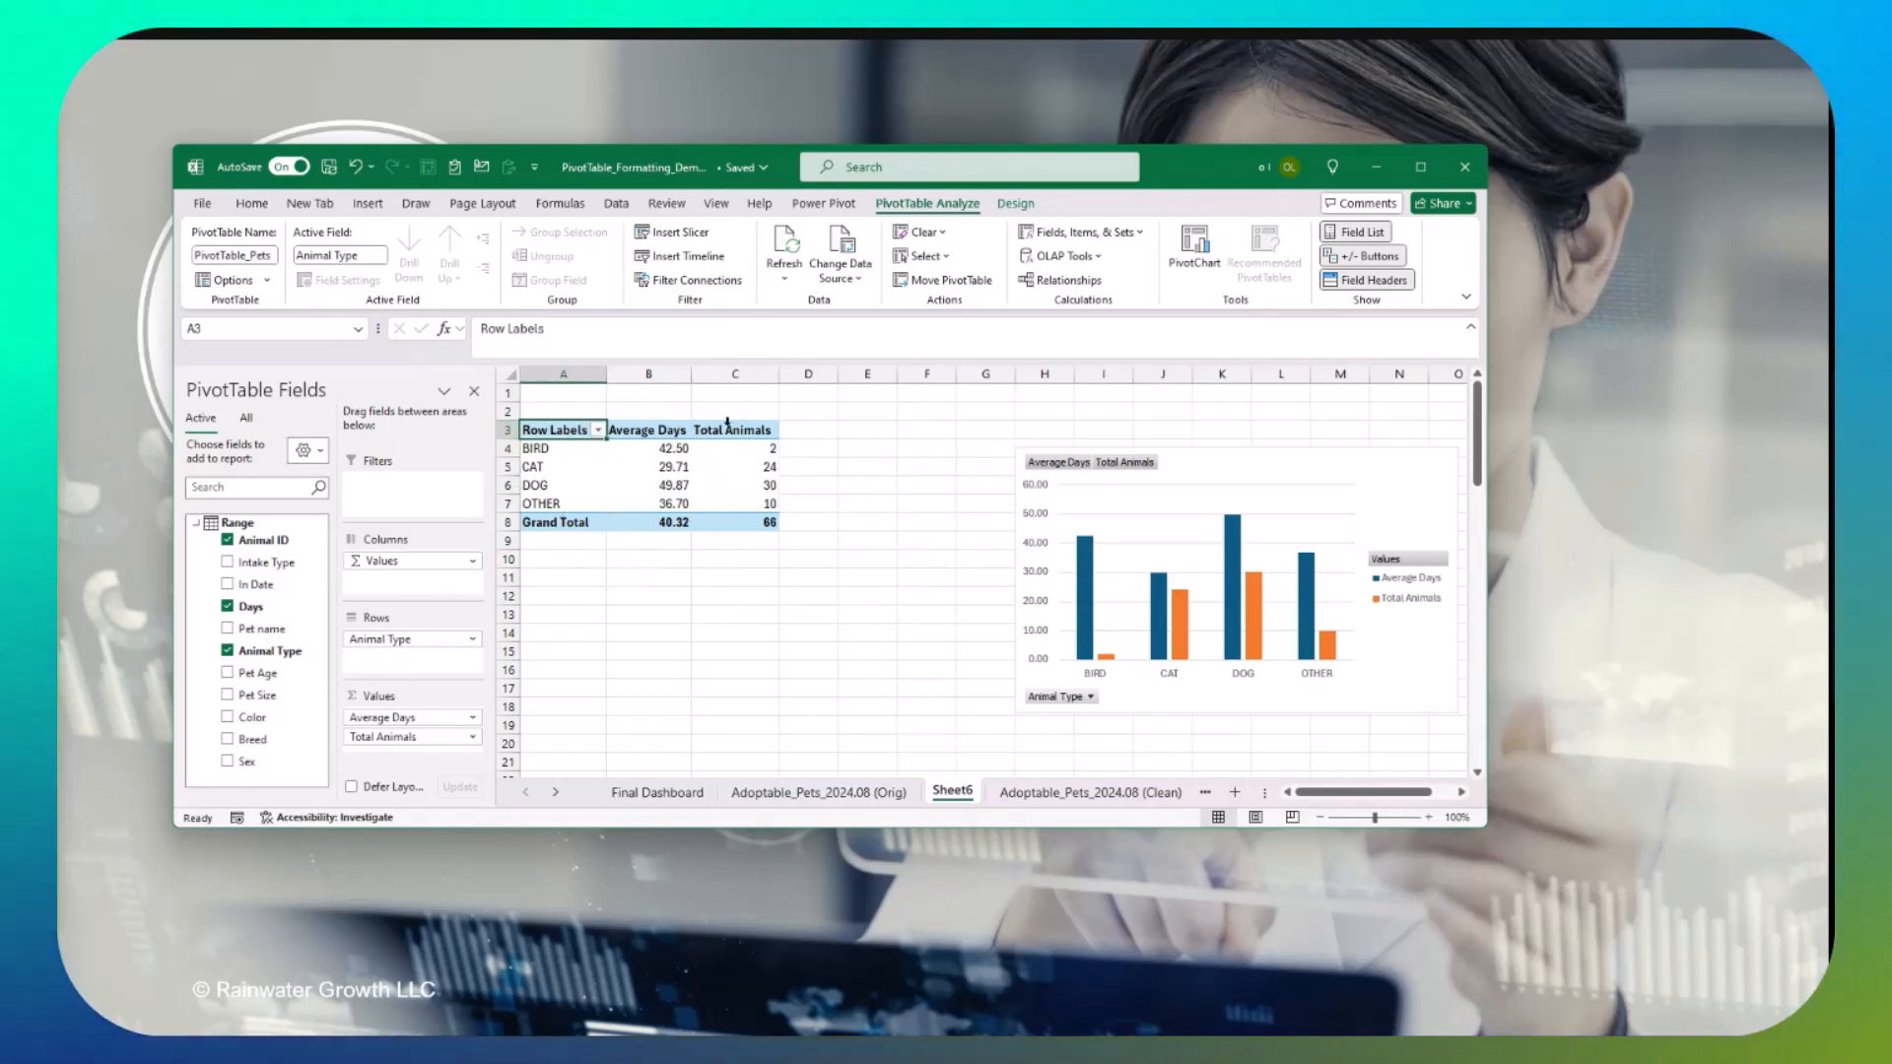
Step: Move the PivotChart closer to the PivotTable, starting at about column F below row 4
left_click(1203, 475)
left_click_drag(1224, 469, 1099, 487)
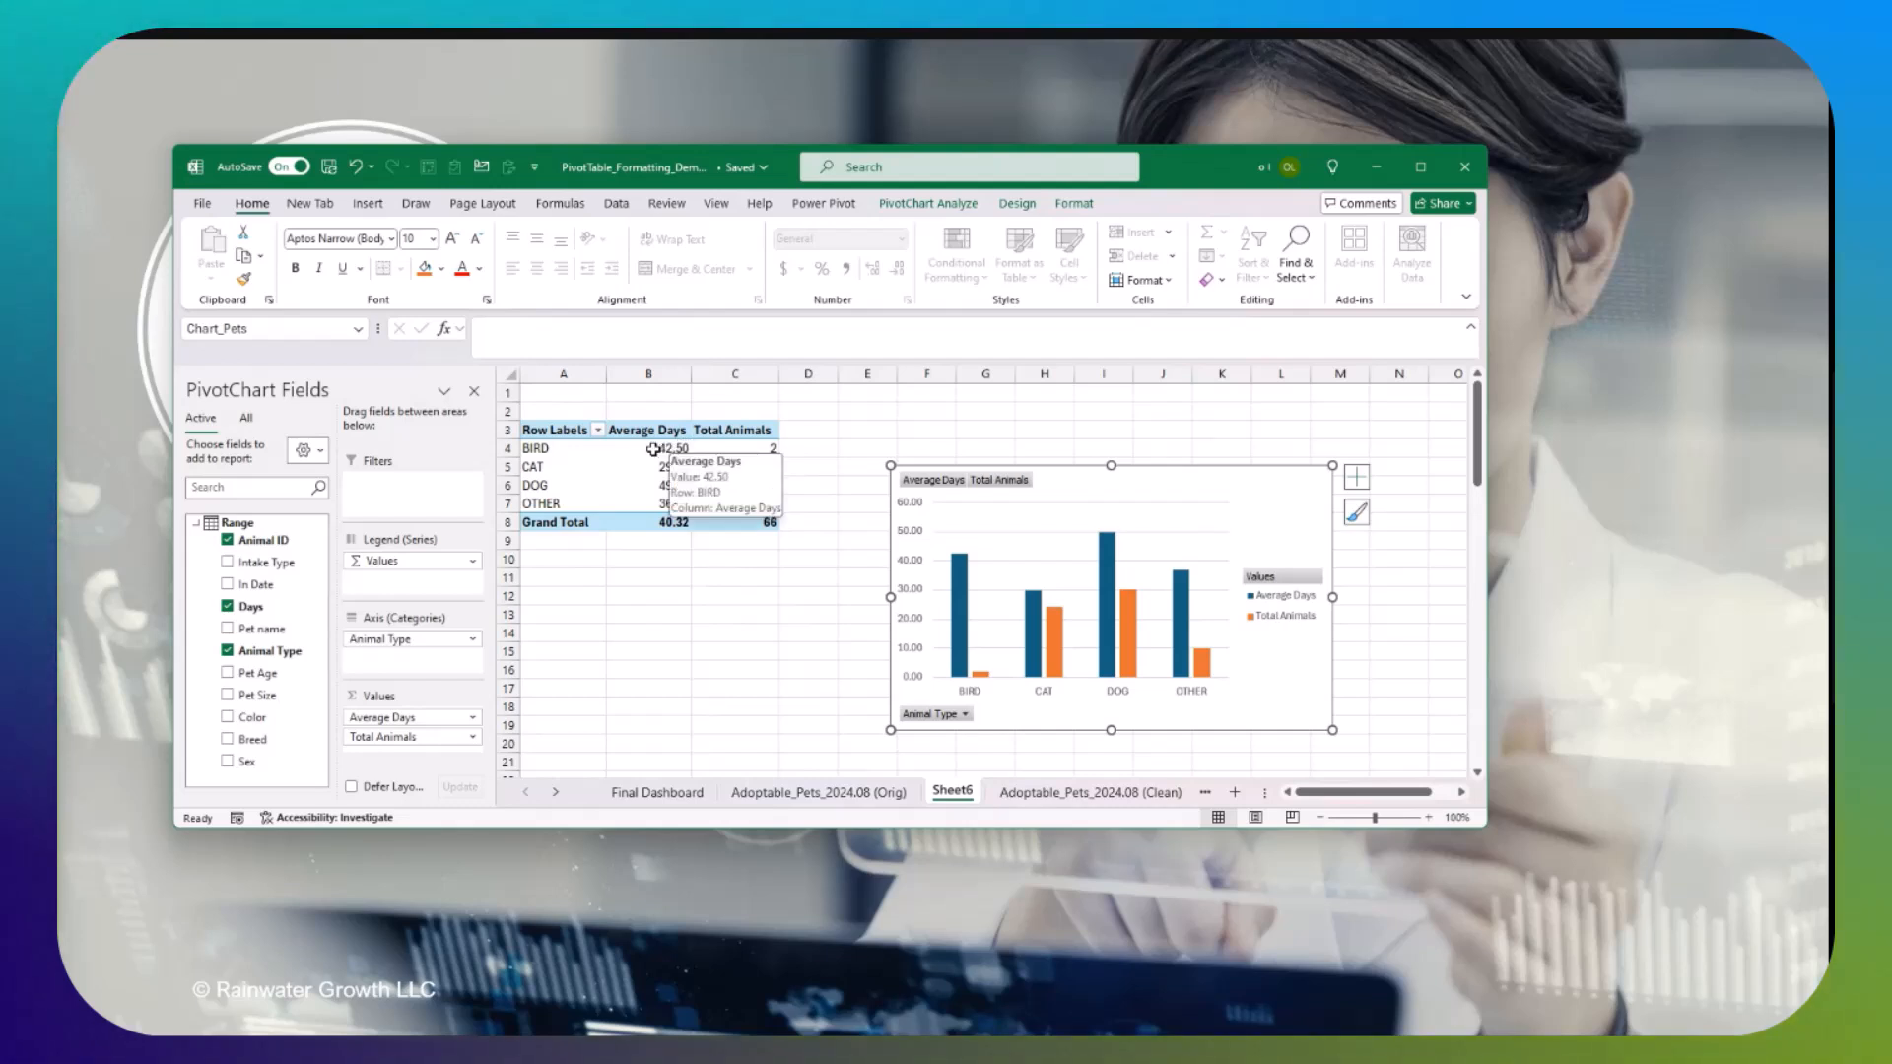
Step: Apply a conditional formatting icon set of three coloured arrows to the Average Days values in B4:B7
left_click_drag(653, 449, 655, 509)
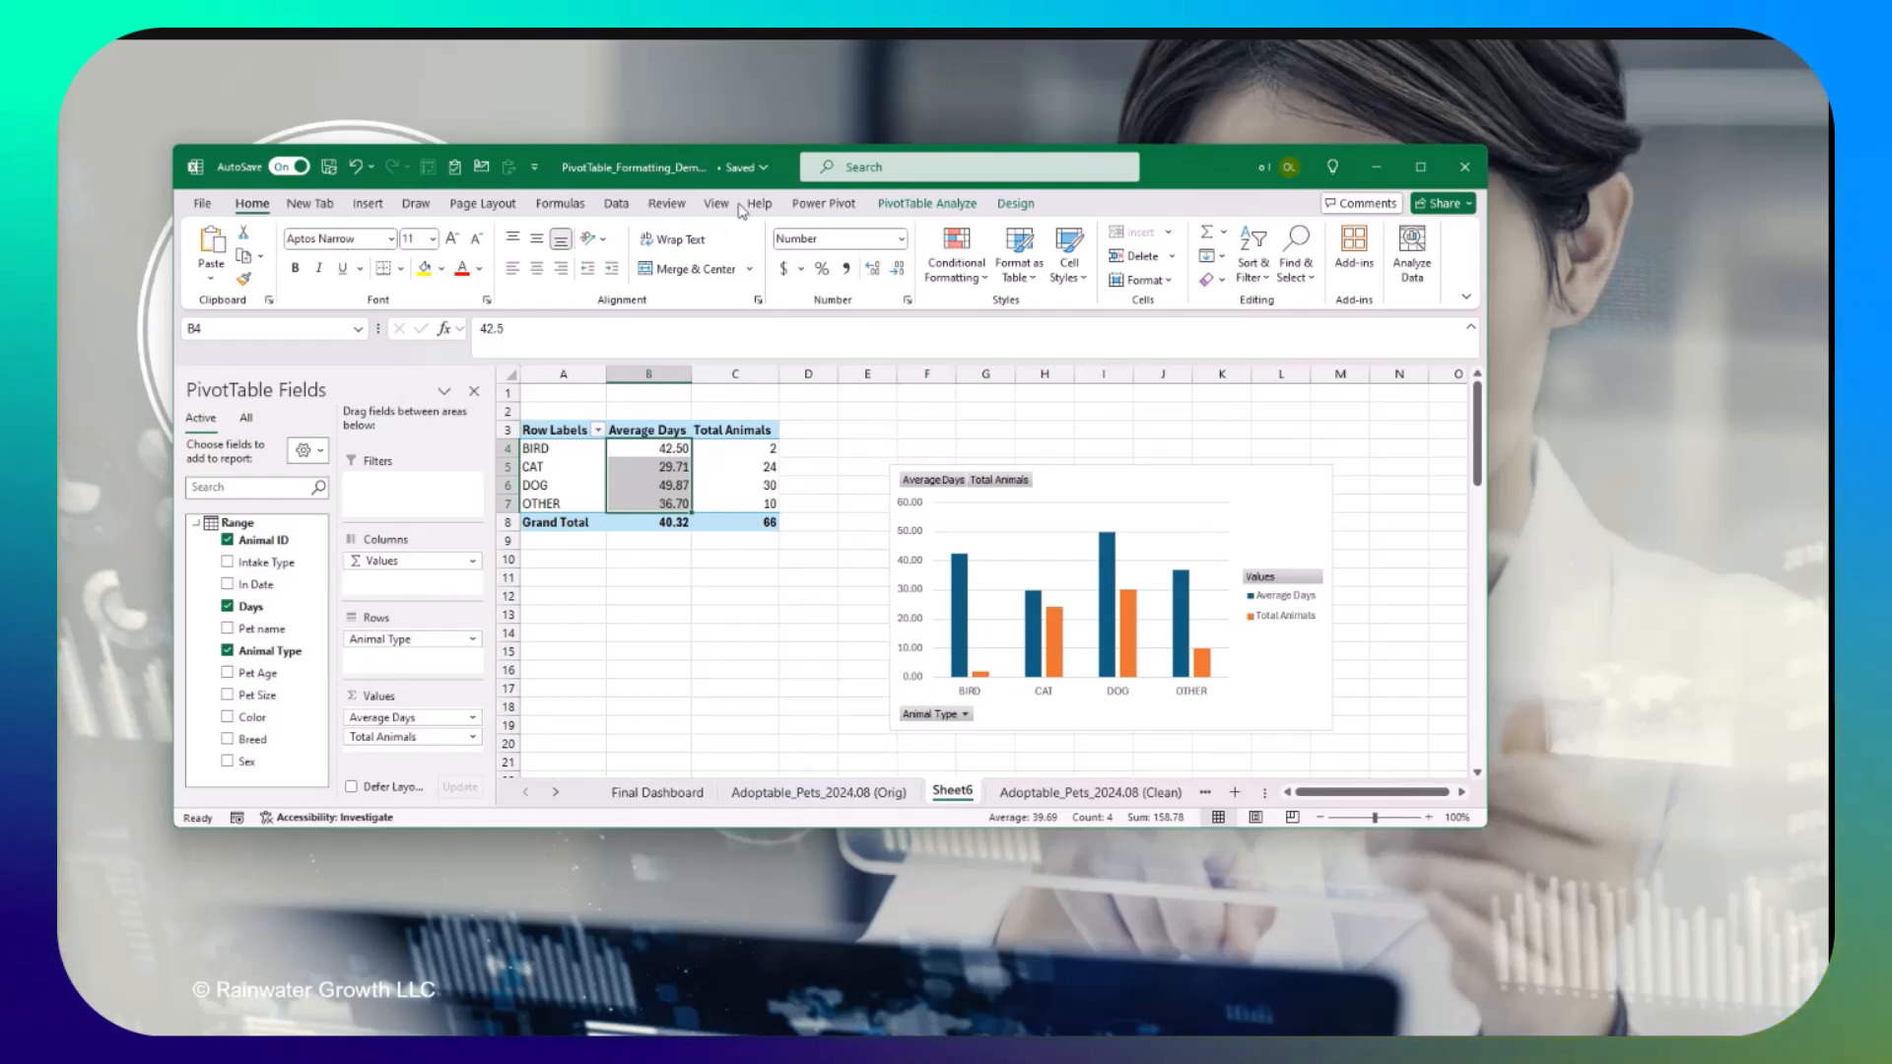
left_click(978, 279)
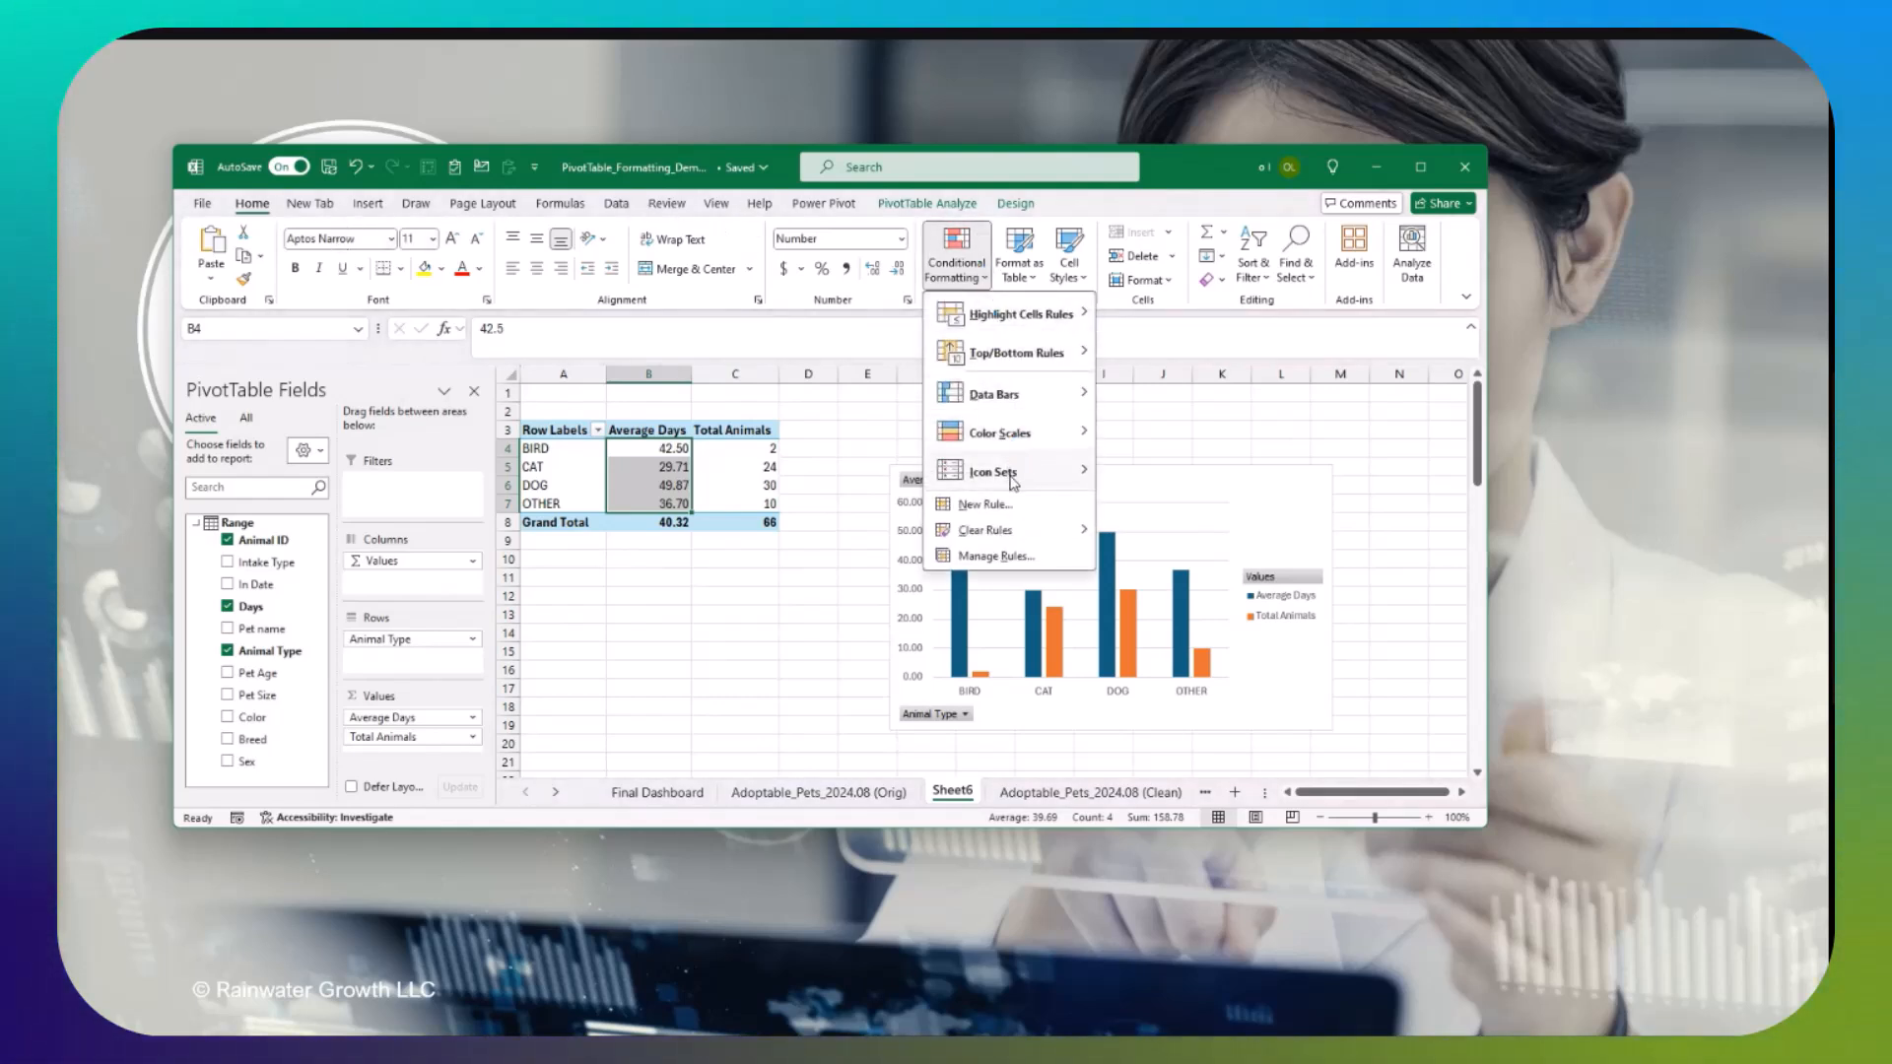
mouse_move(1013, 482)
left_click(1135, 487)
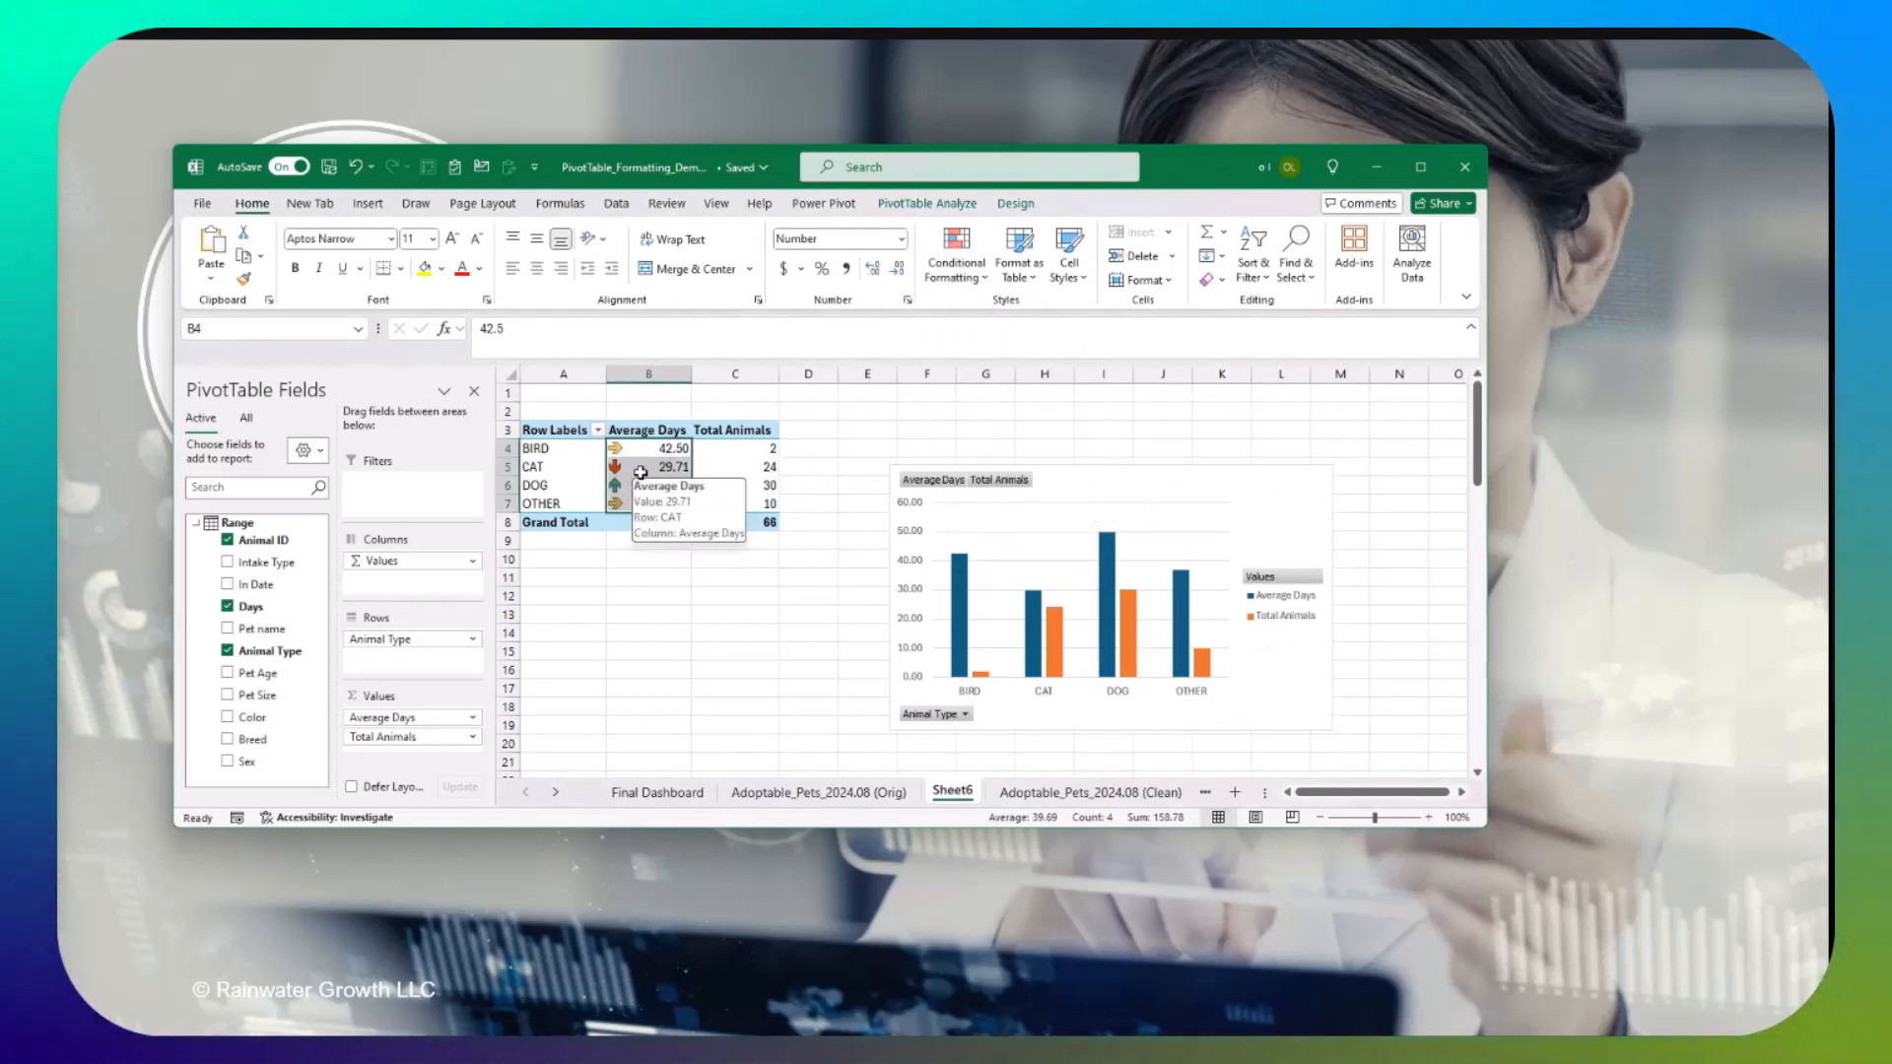
Step: Edit the icon set rule on Average Days in B4:B7 to reverse its icon order
left_click(979, 279)
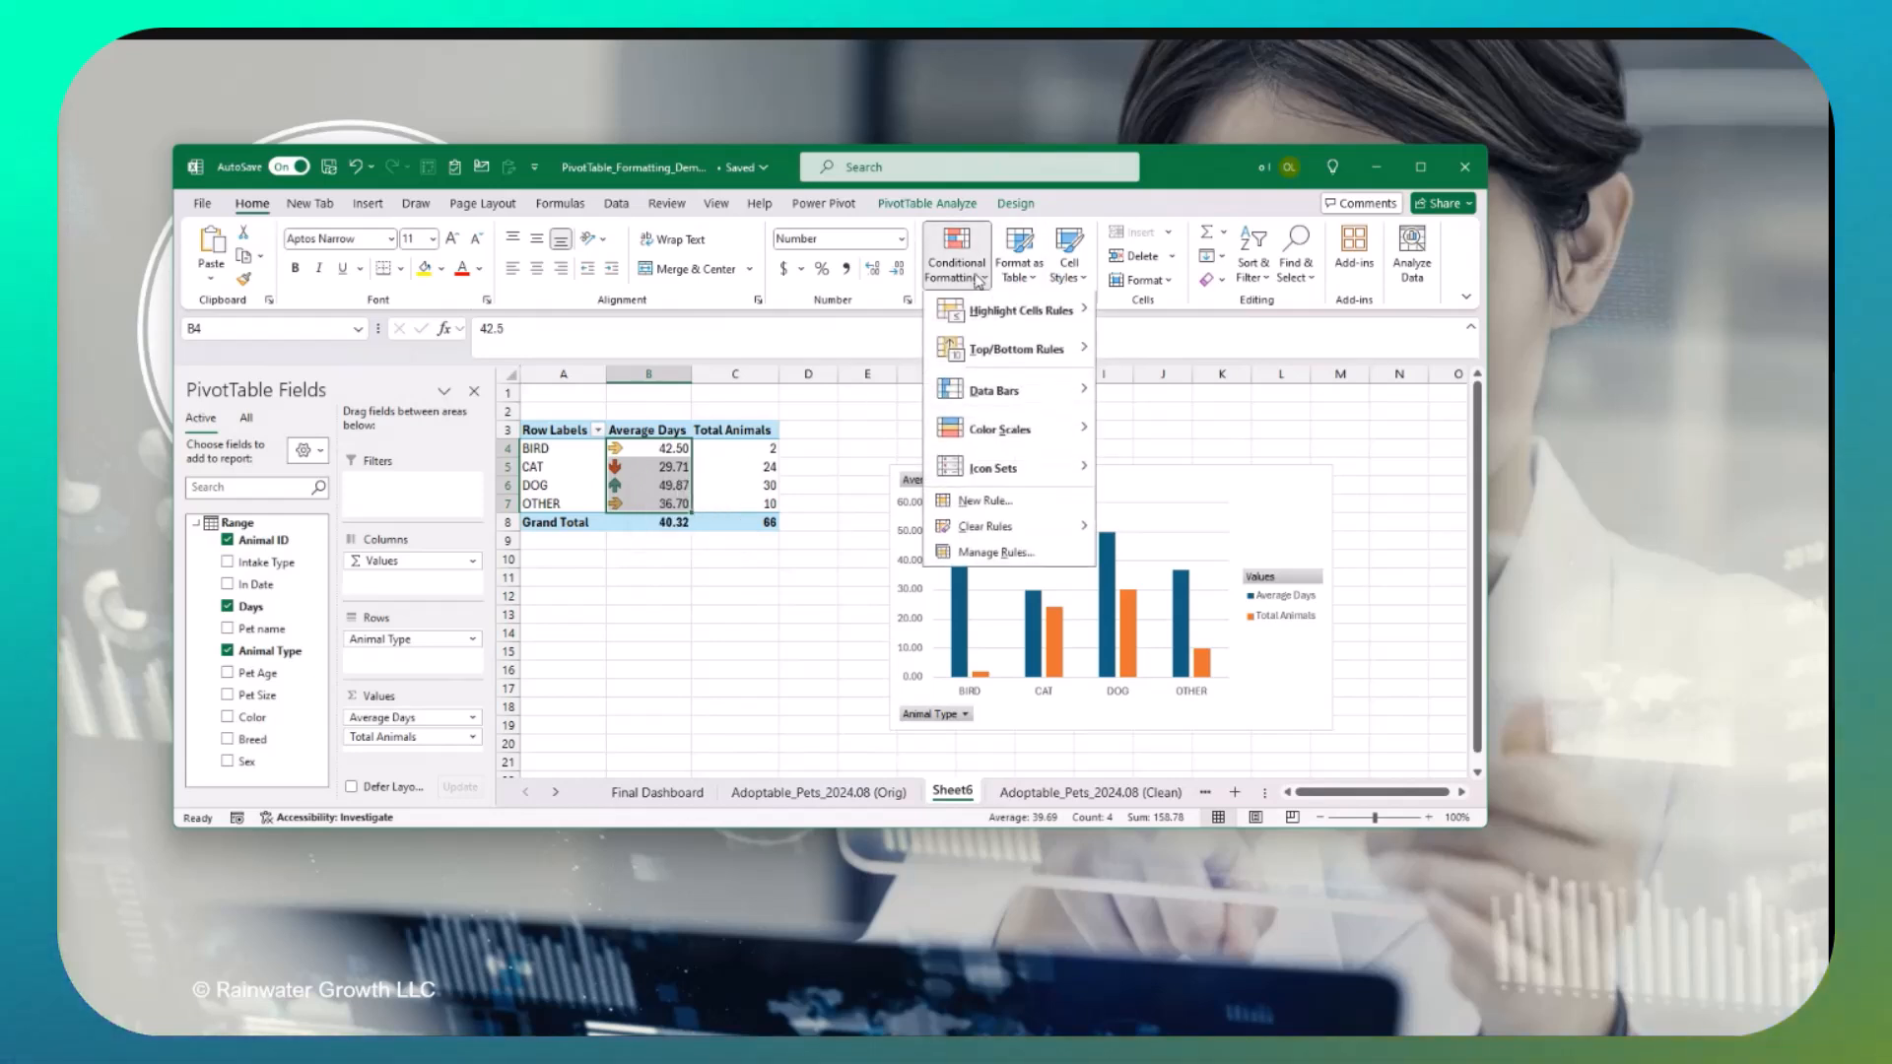
left_click(995, 557)
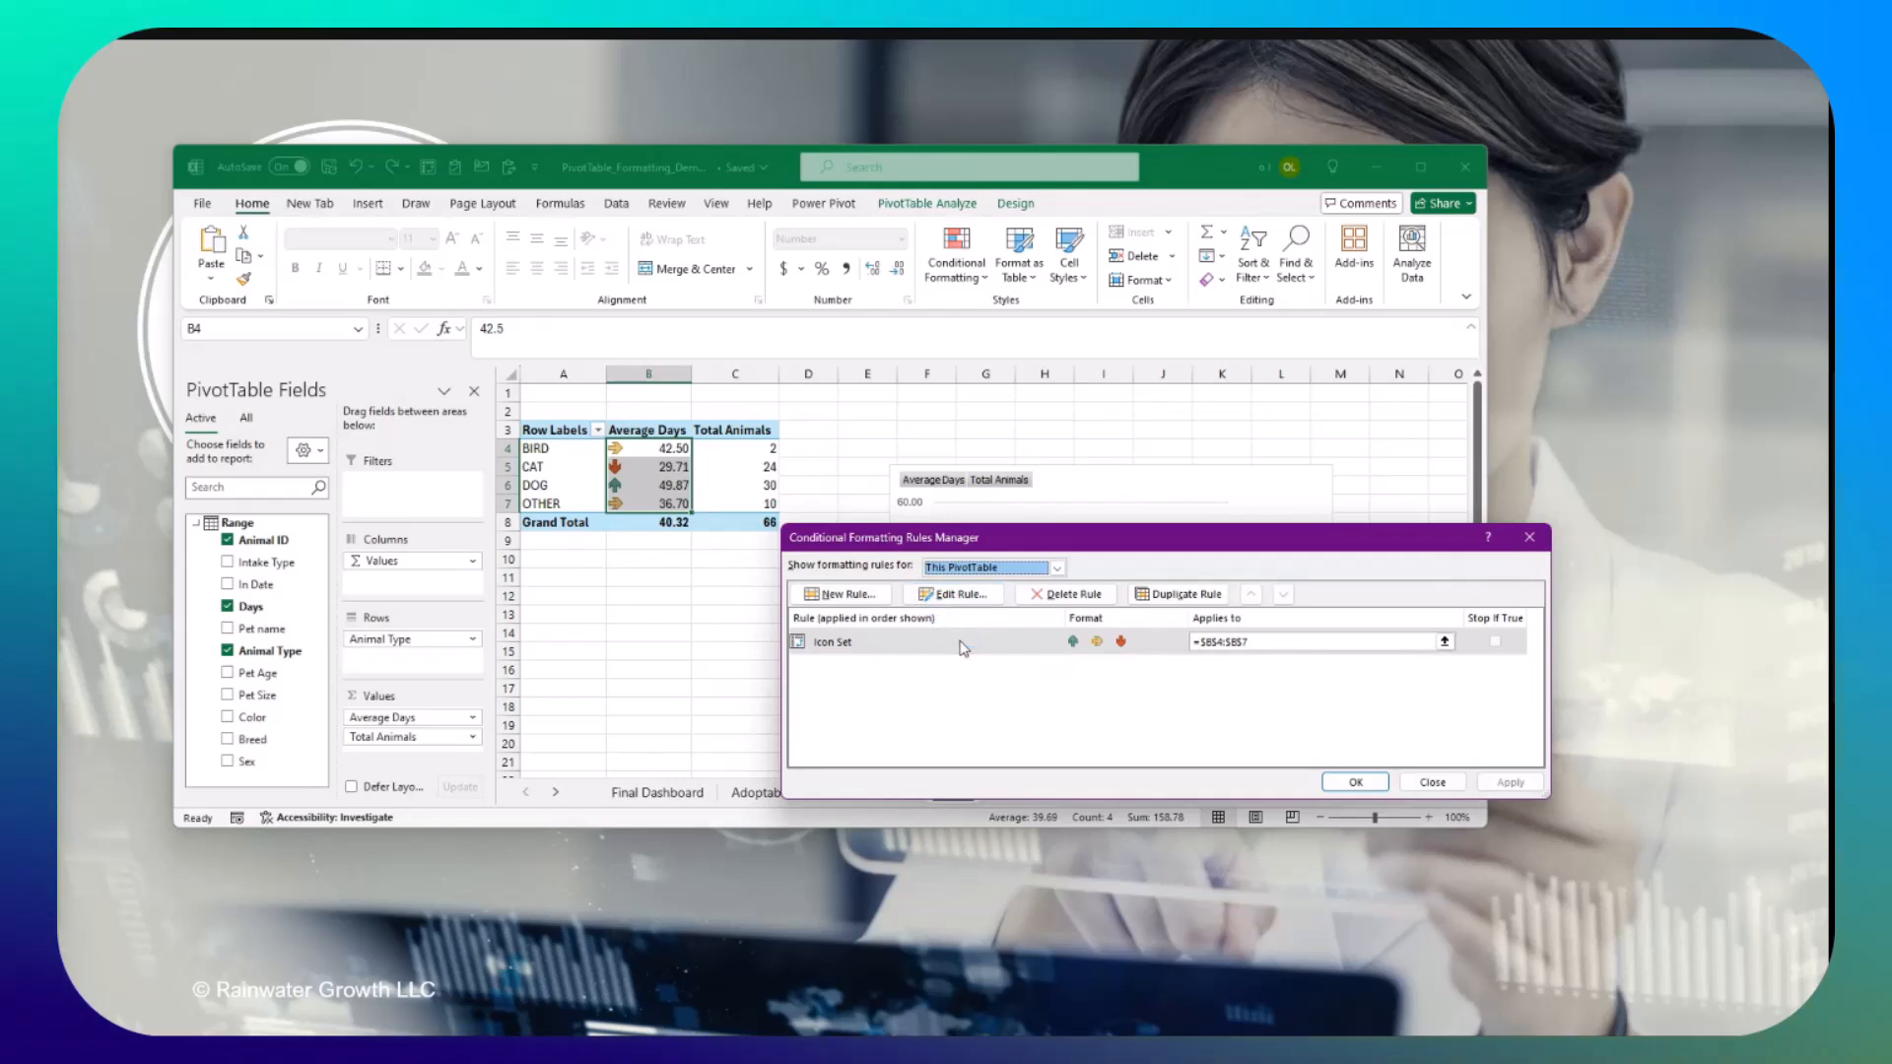
left_click(959, 594)
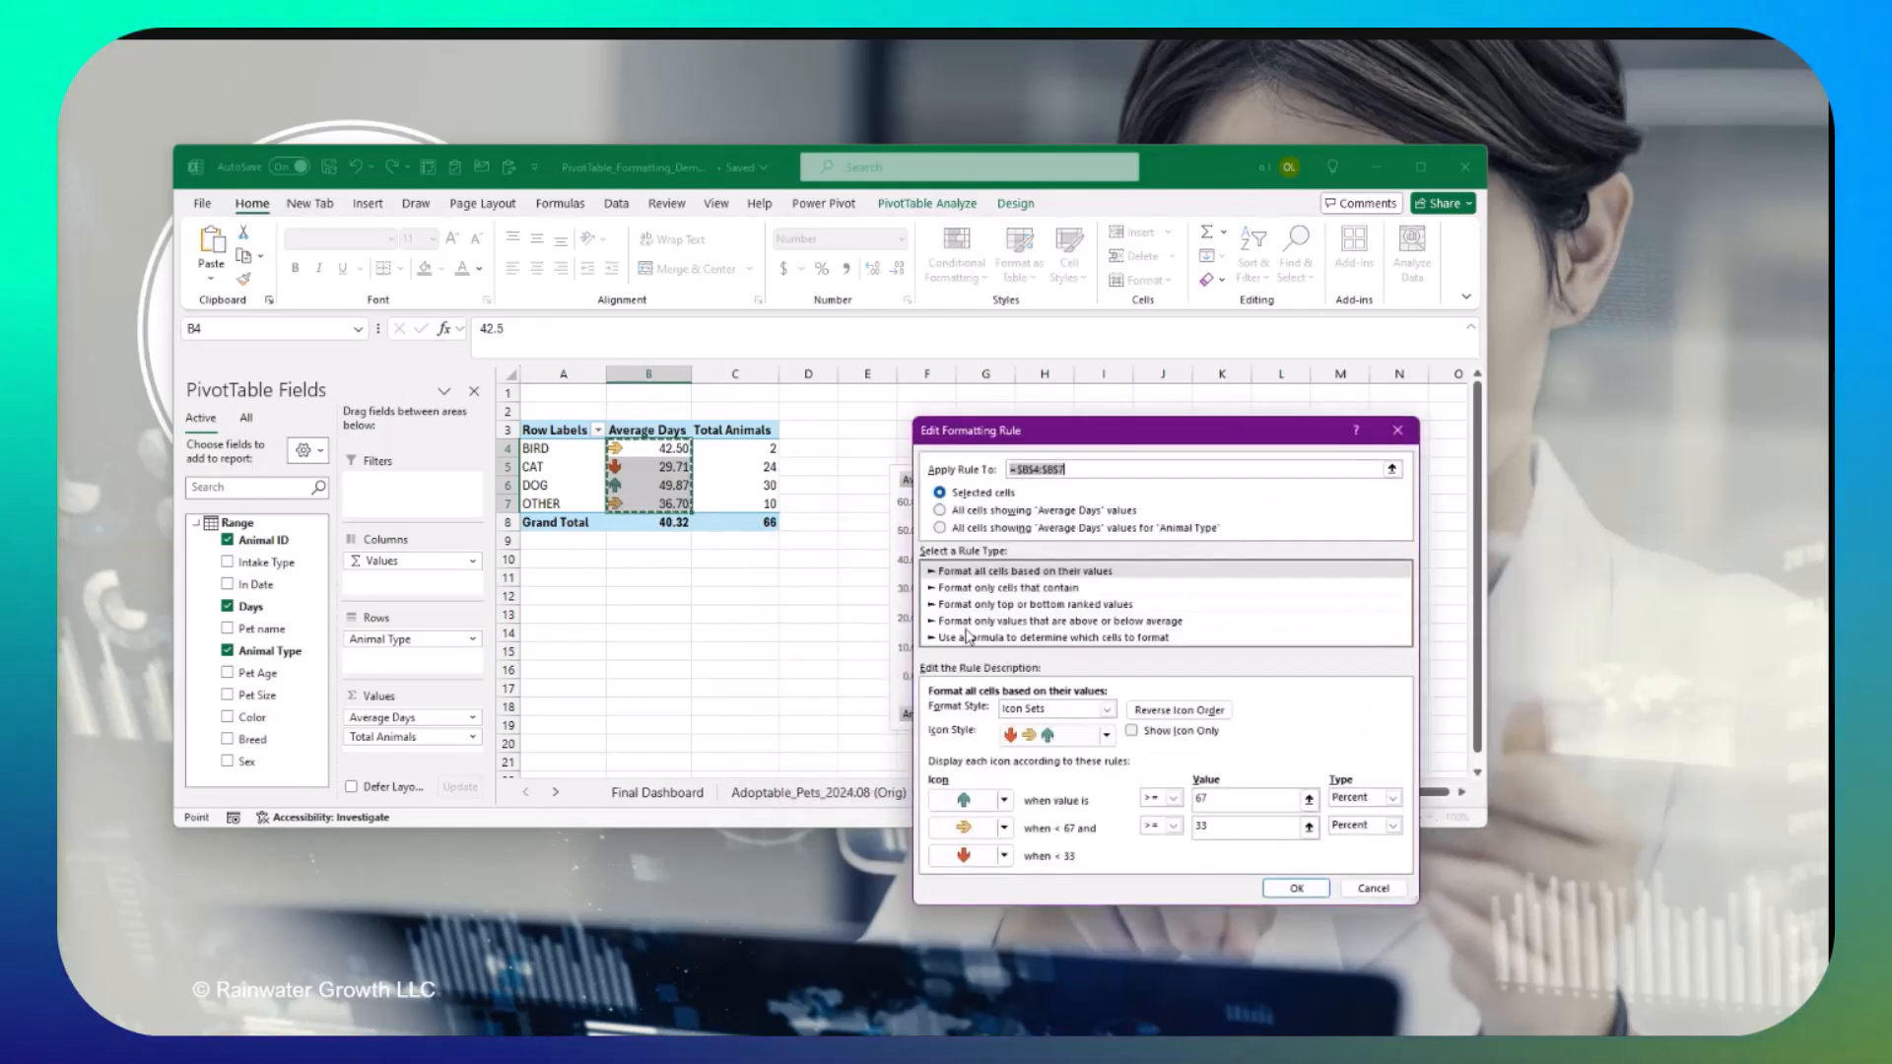
left_click(1144, 715)
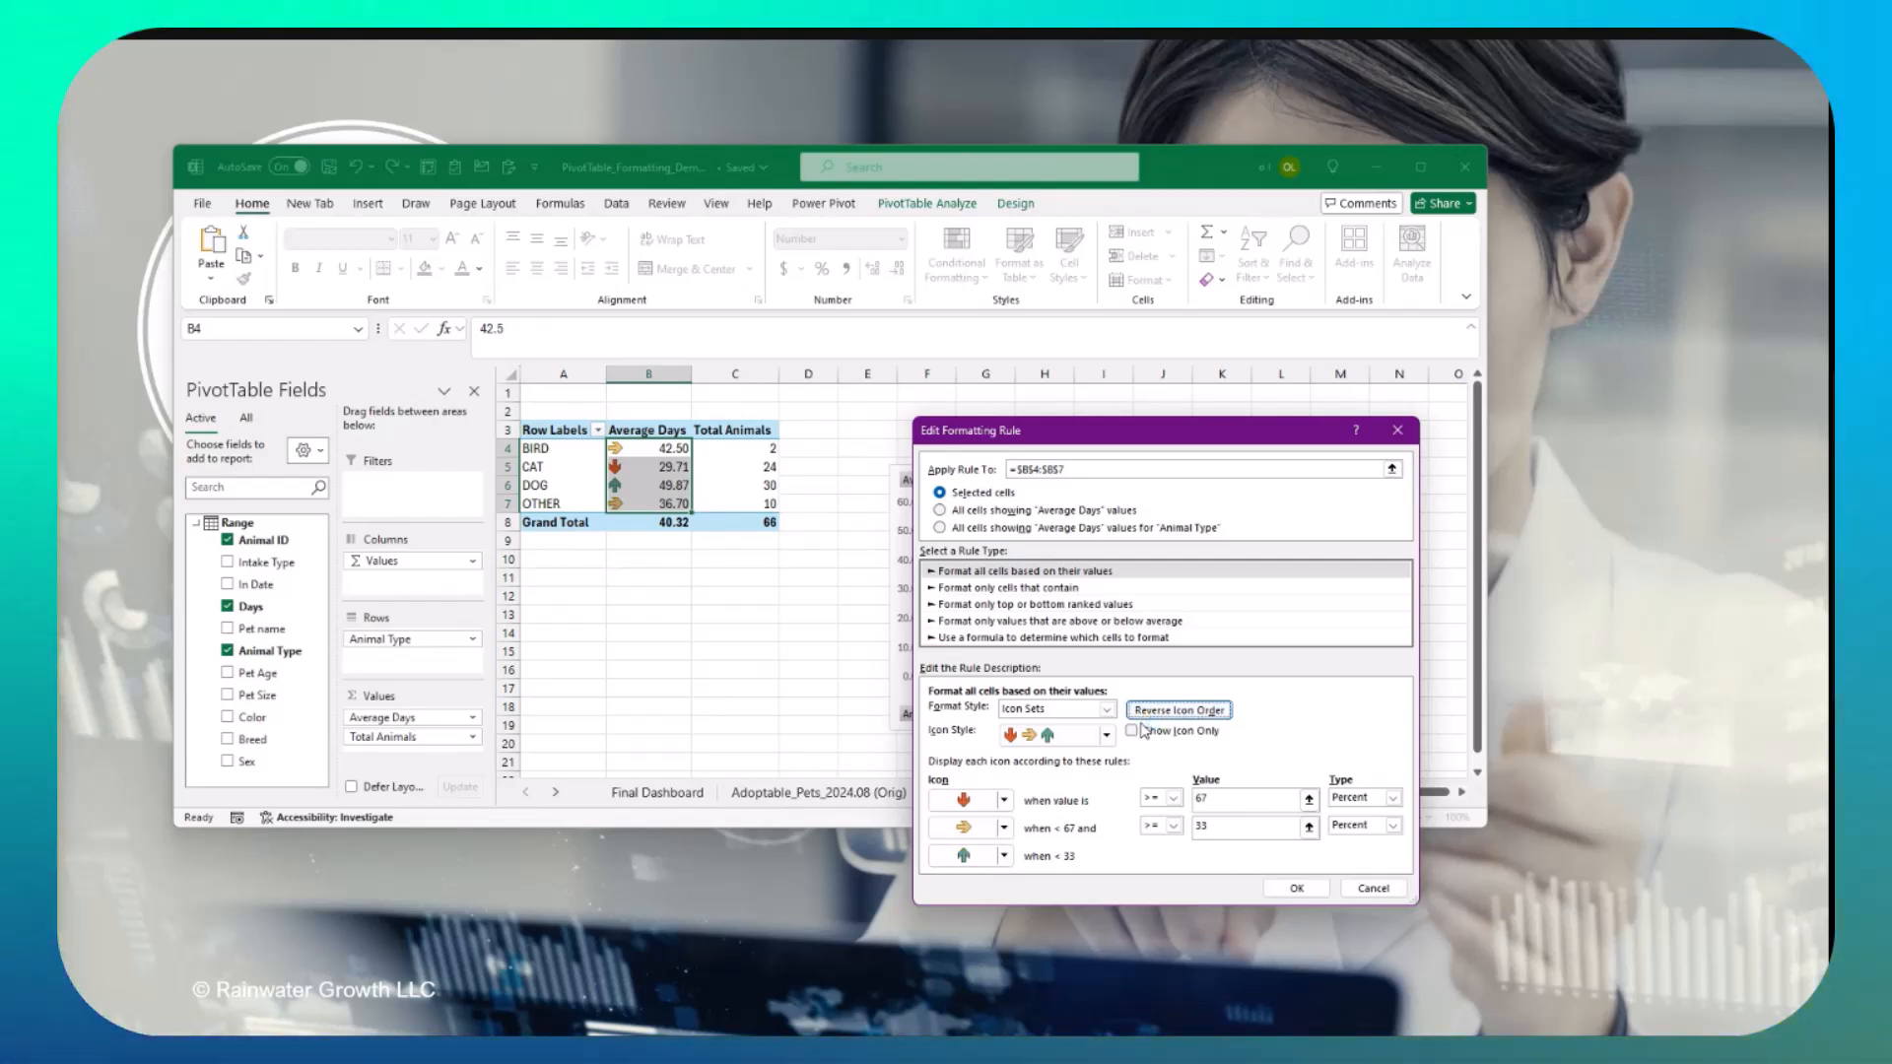
left_click(1306, 888)
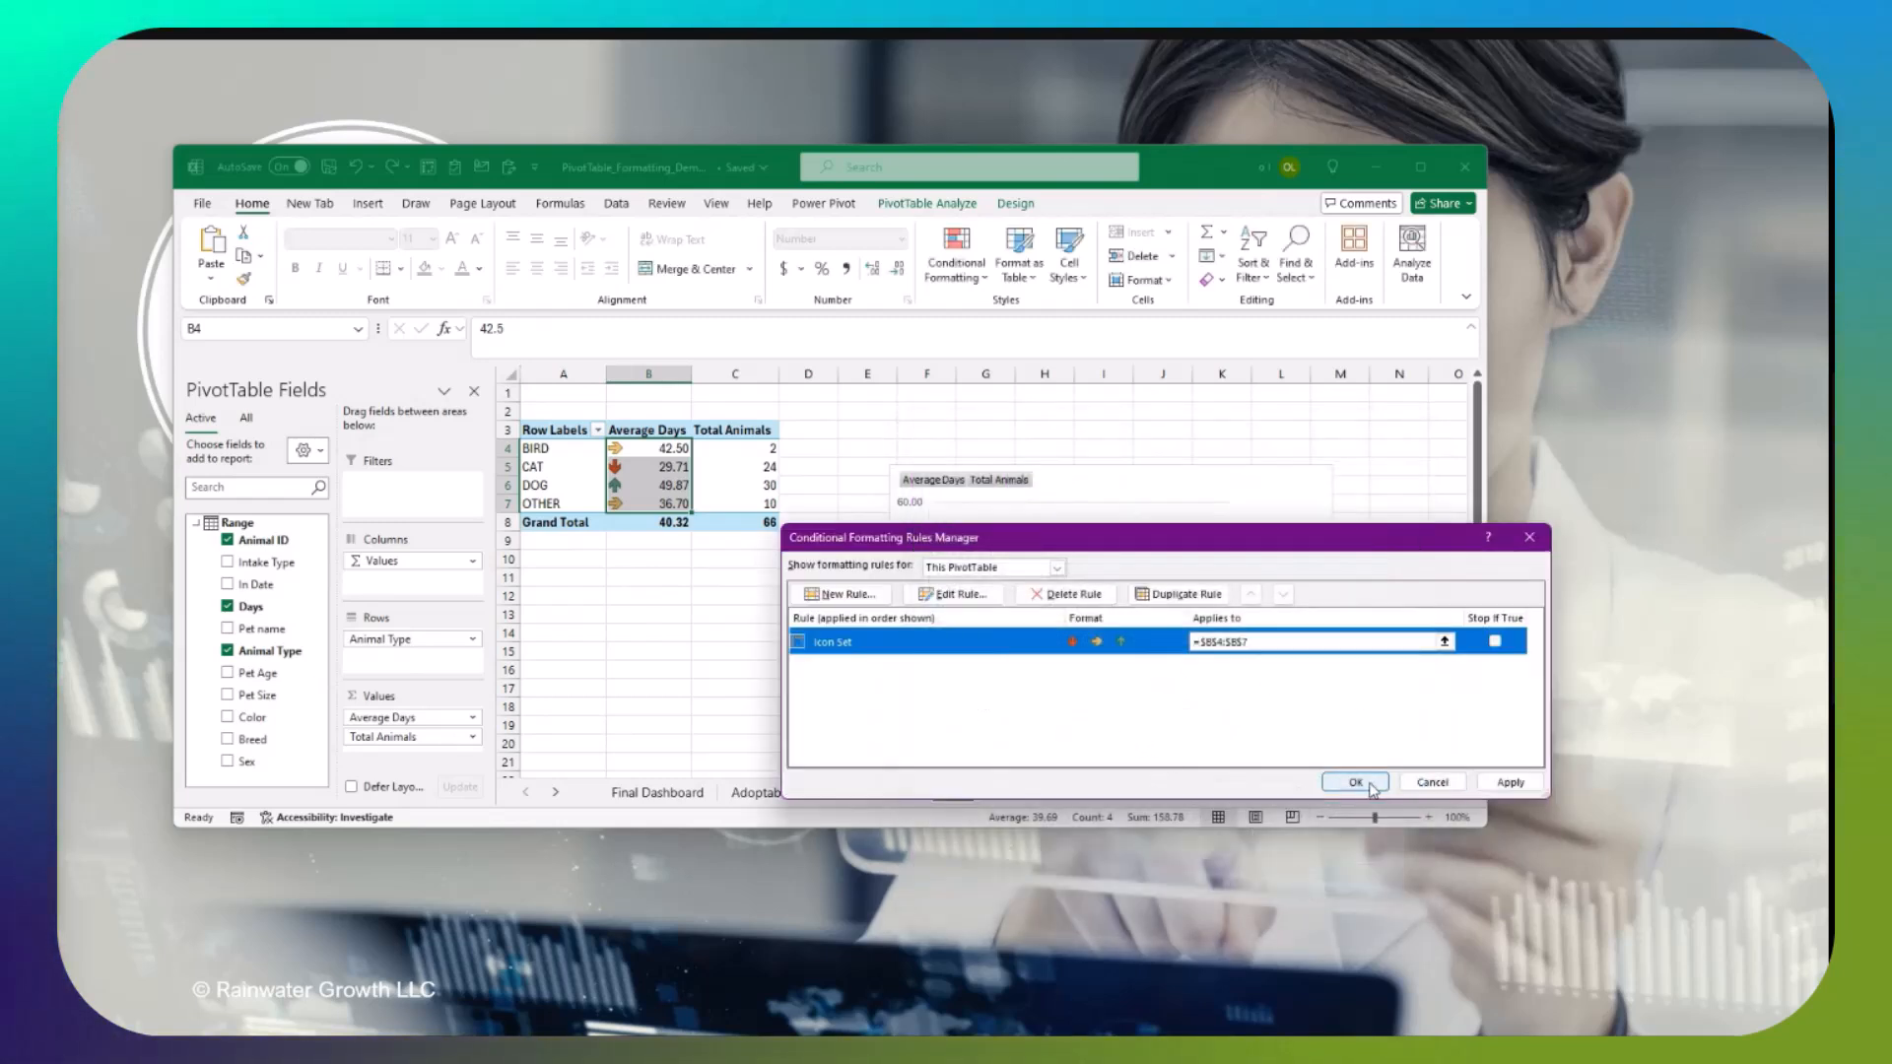
left_click(1356, 782)
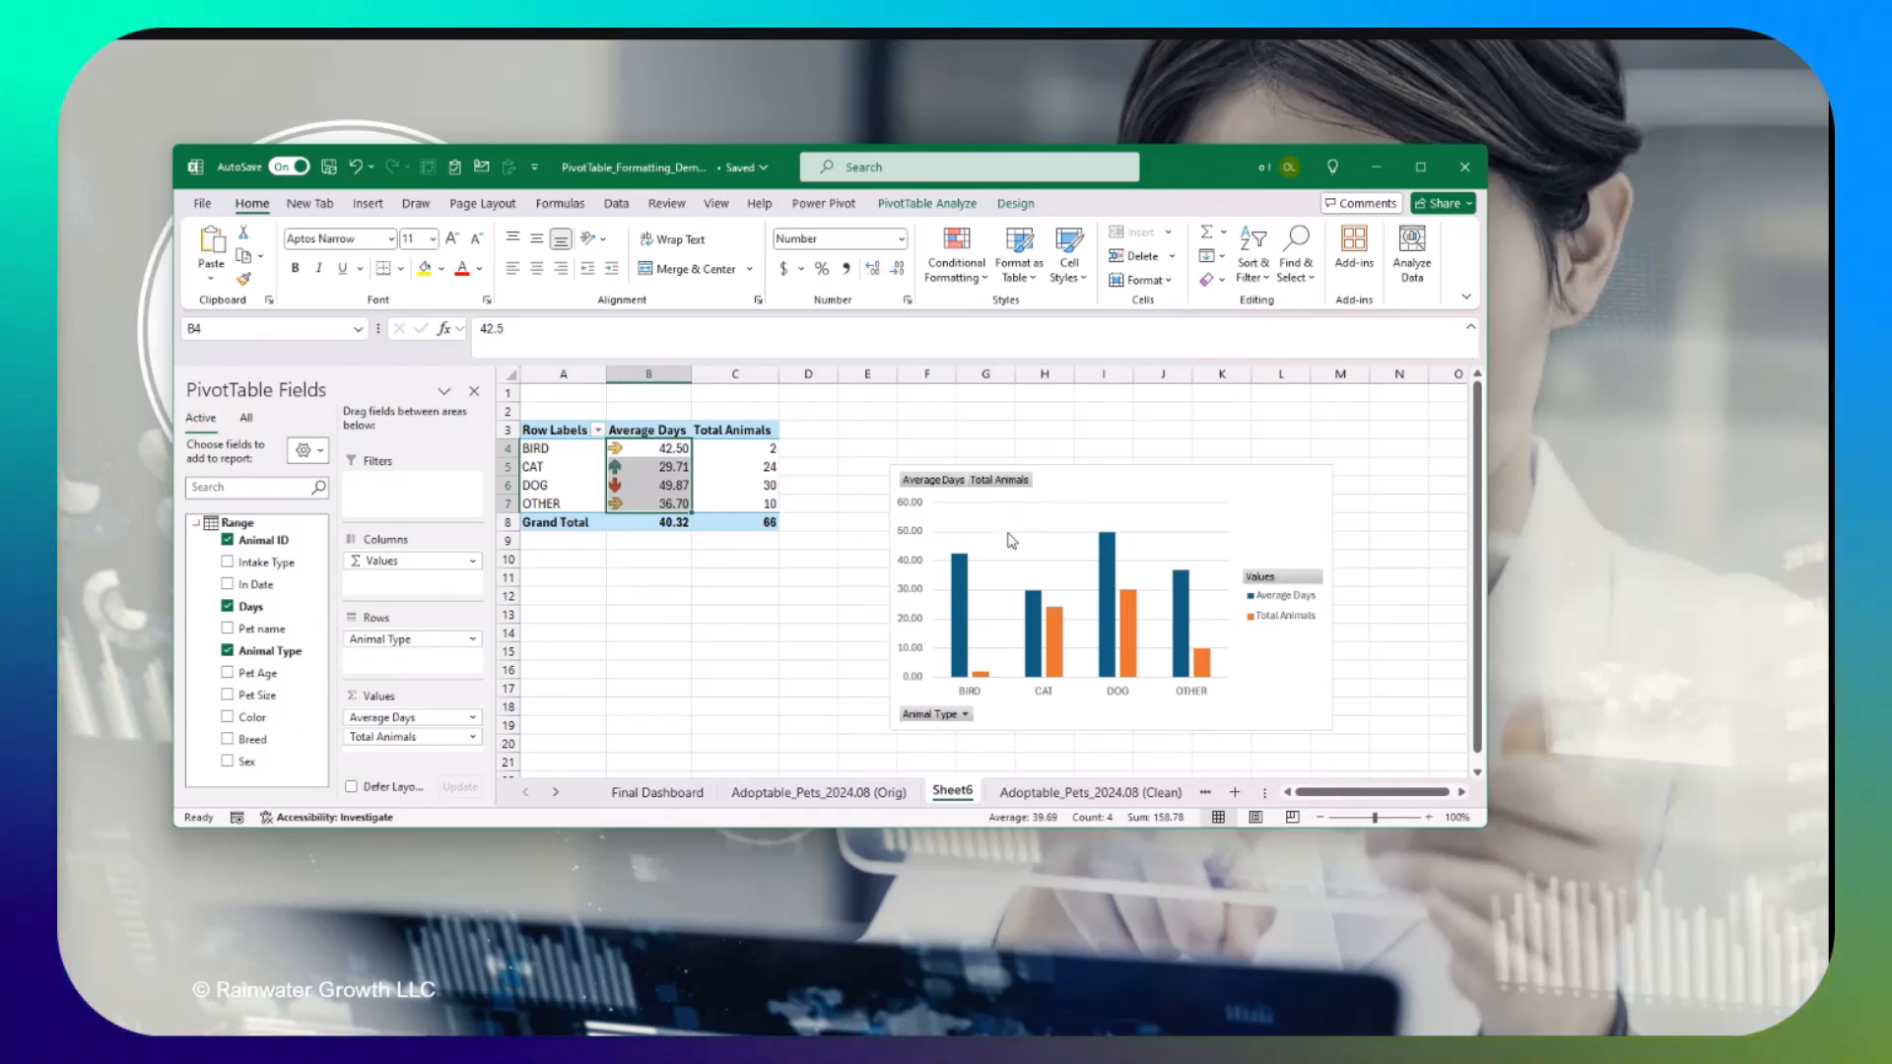
Step: Move the PivotChart down to about row 11, then add Animal ID to the values again, shown as % of Grand Total
left_click_drag(1094, 493, 1039, 581)
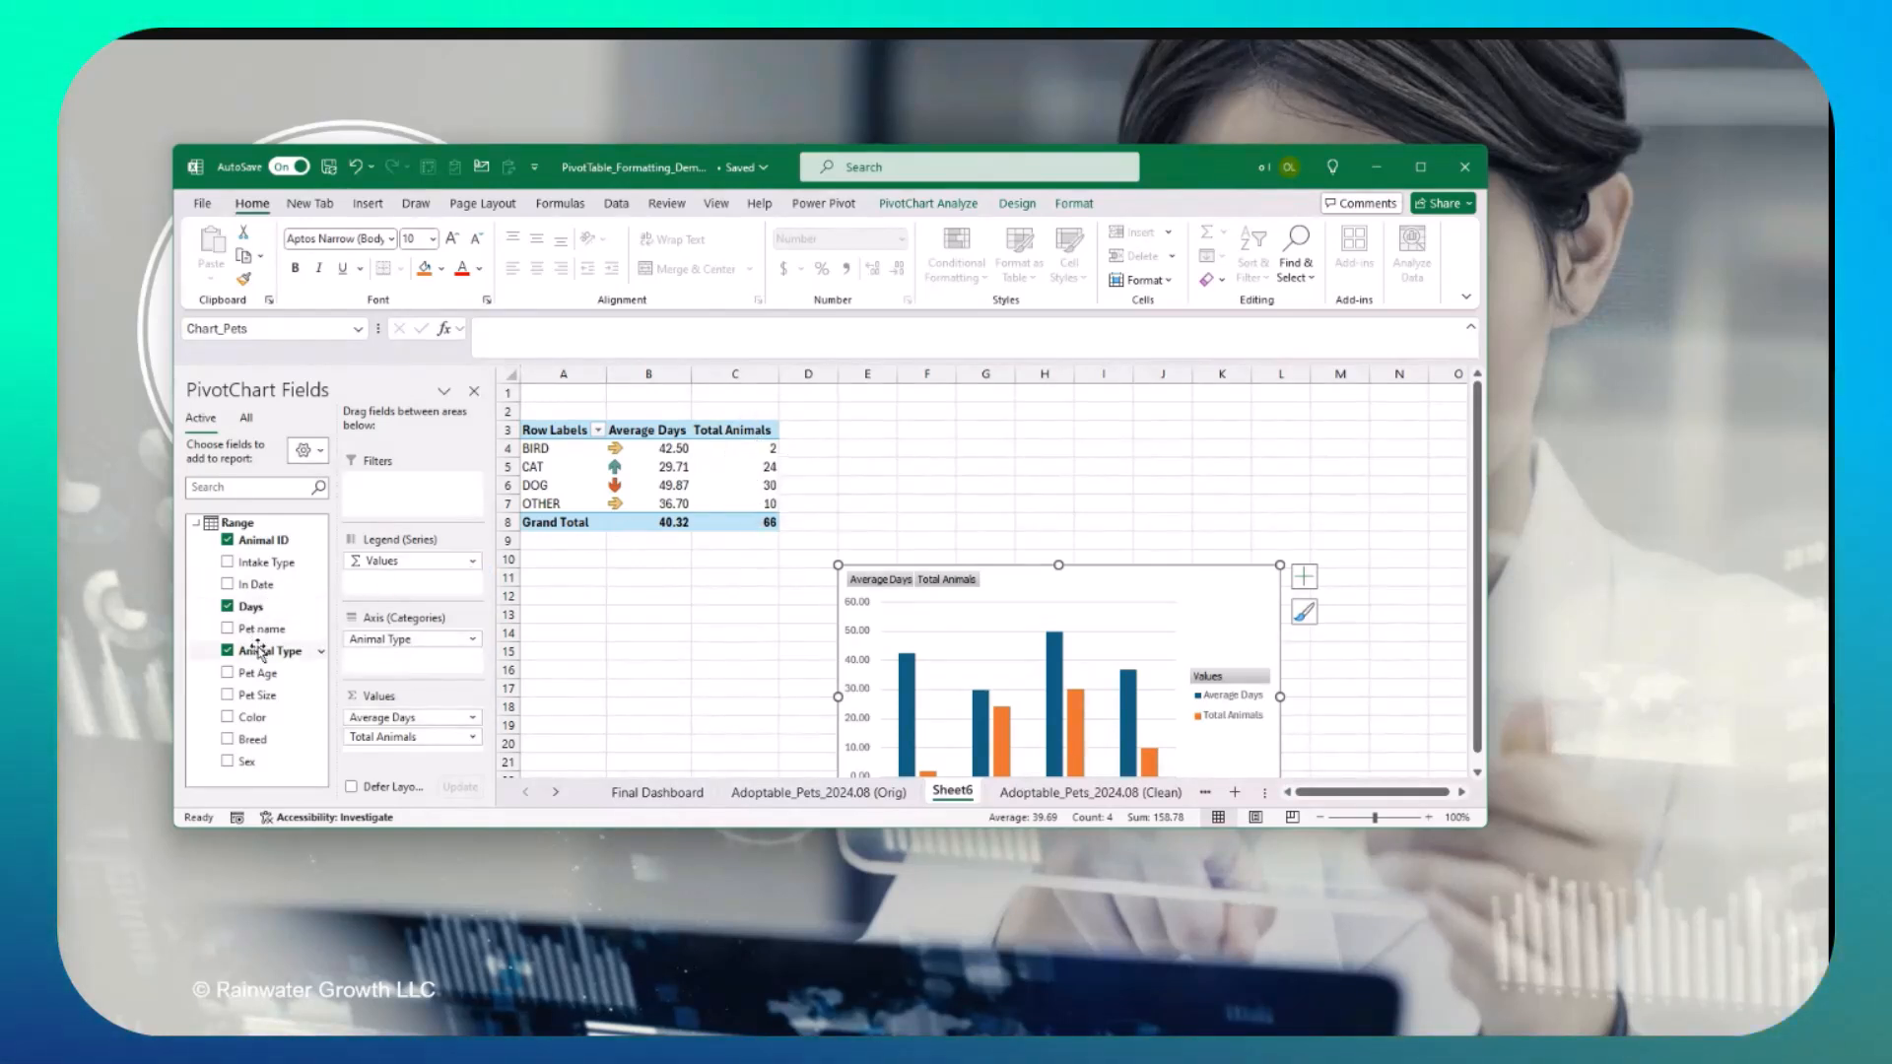
left_click_drag(260, 540, 413, 739)
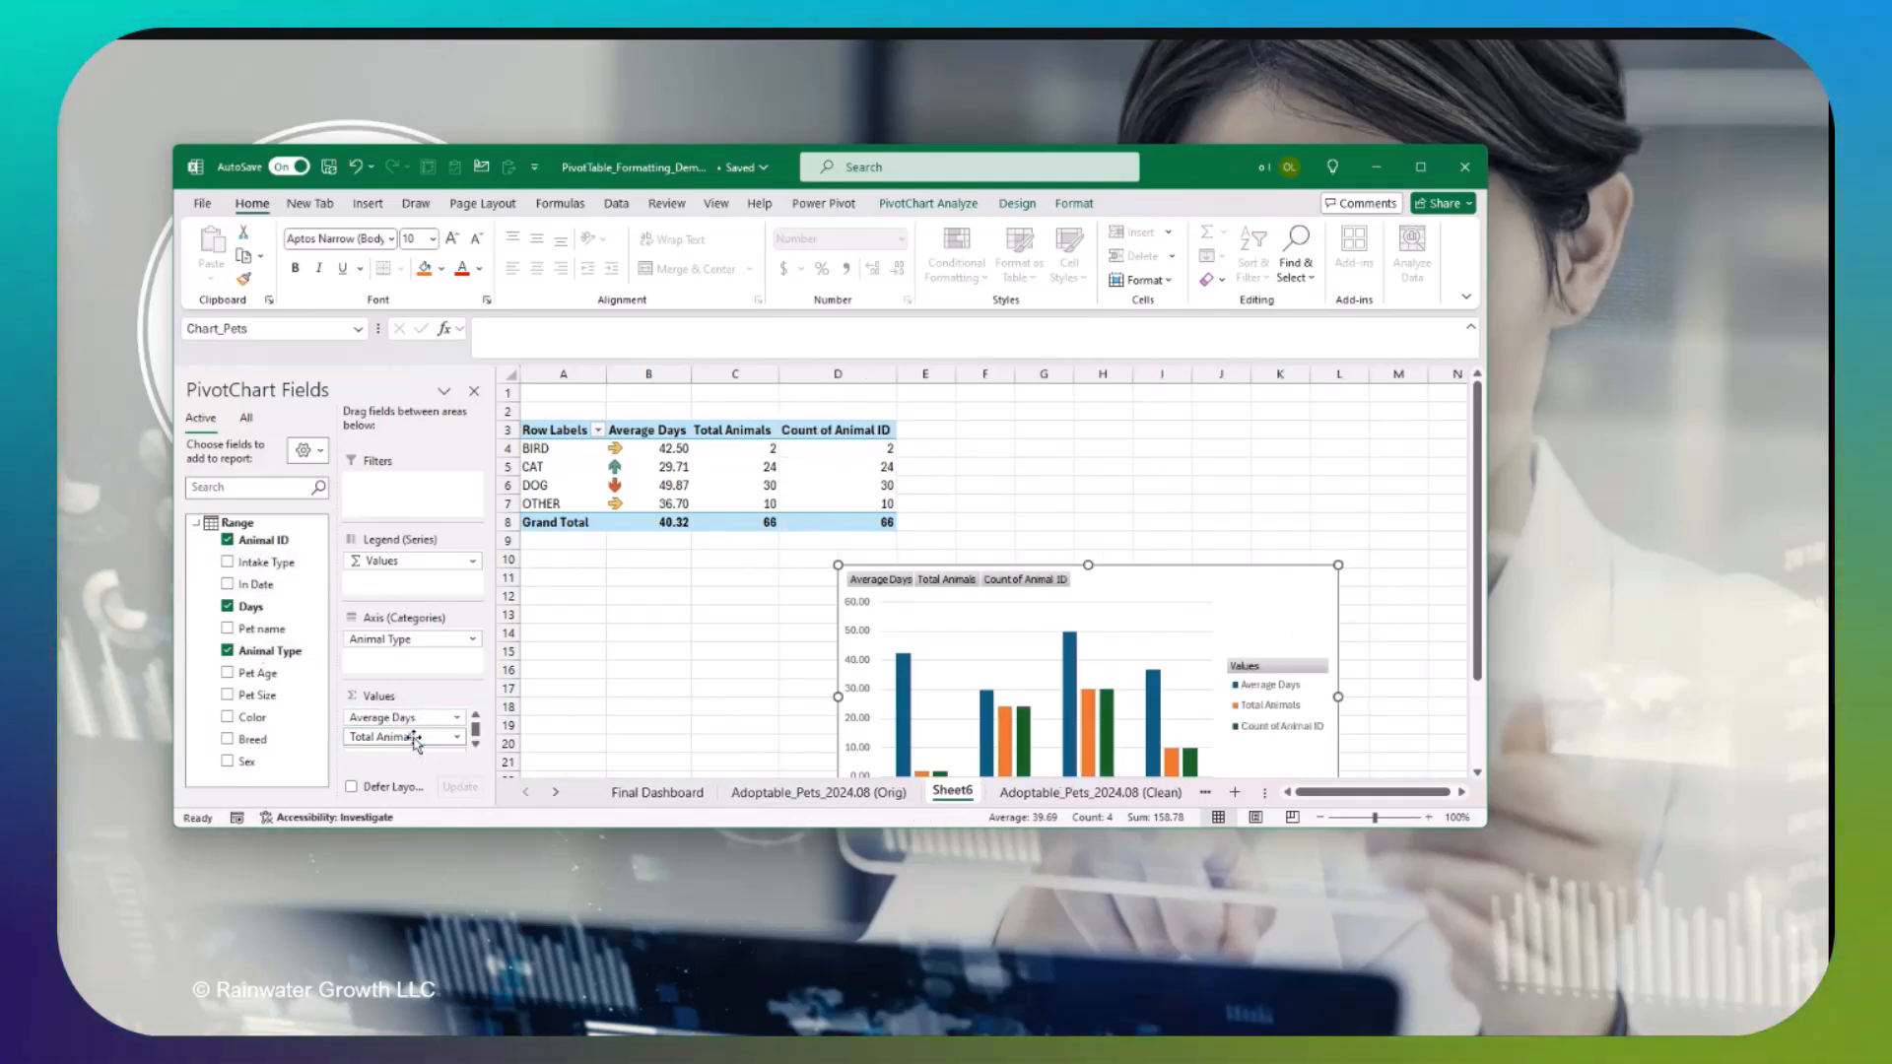
left_click(862, 453)
right_click(867, 463)
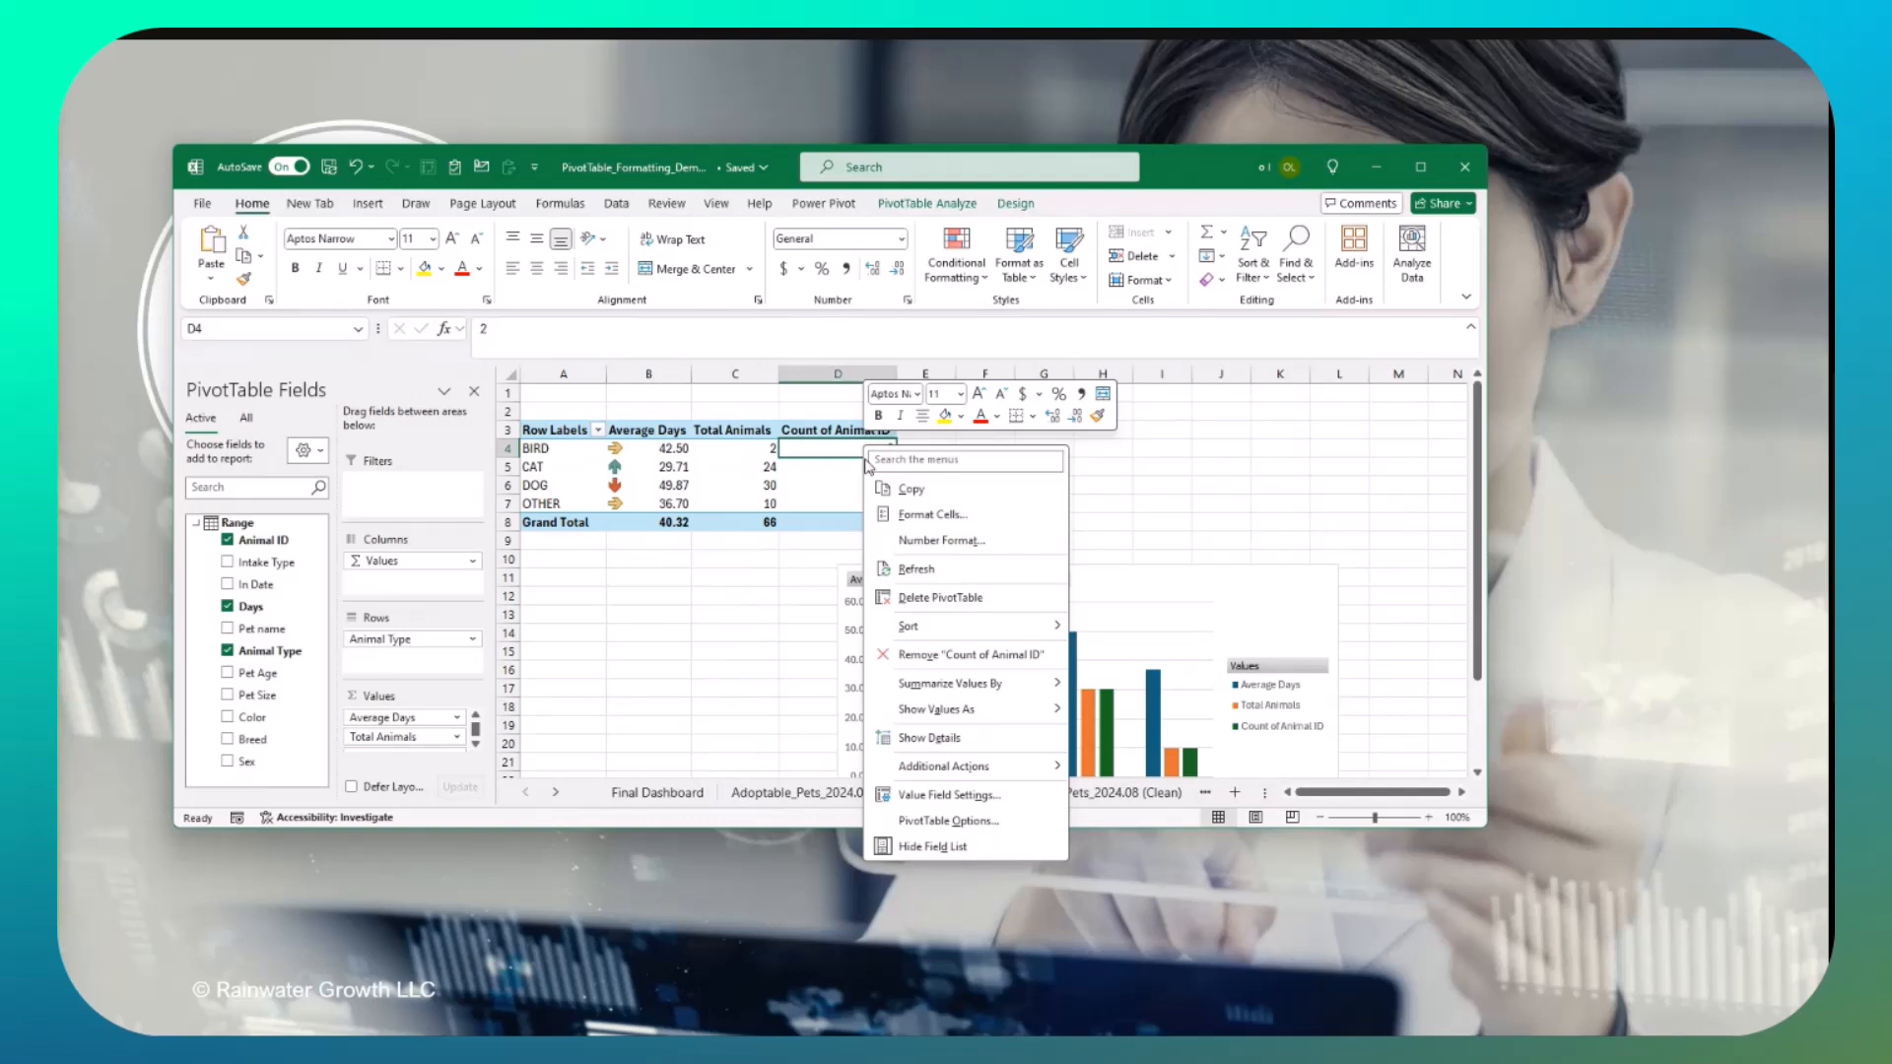
left_click(936, 797)
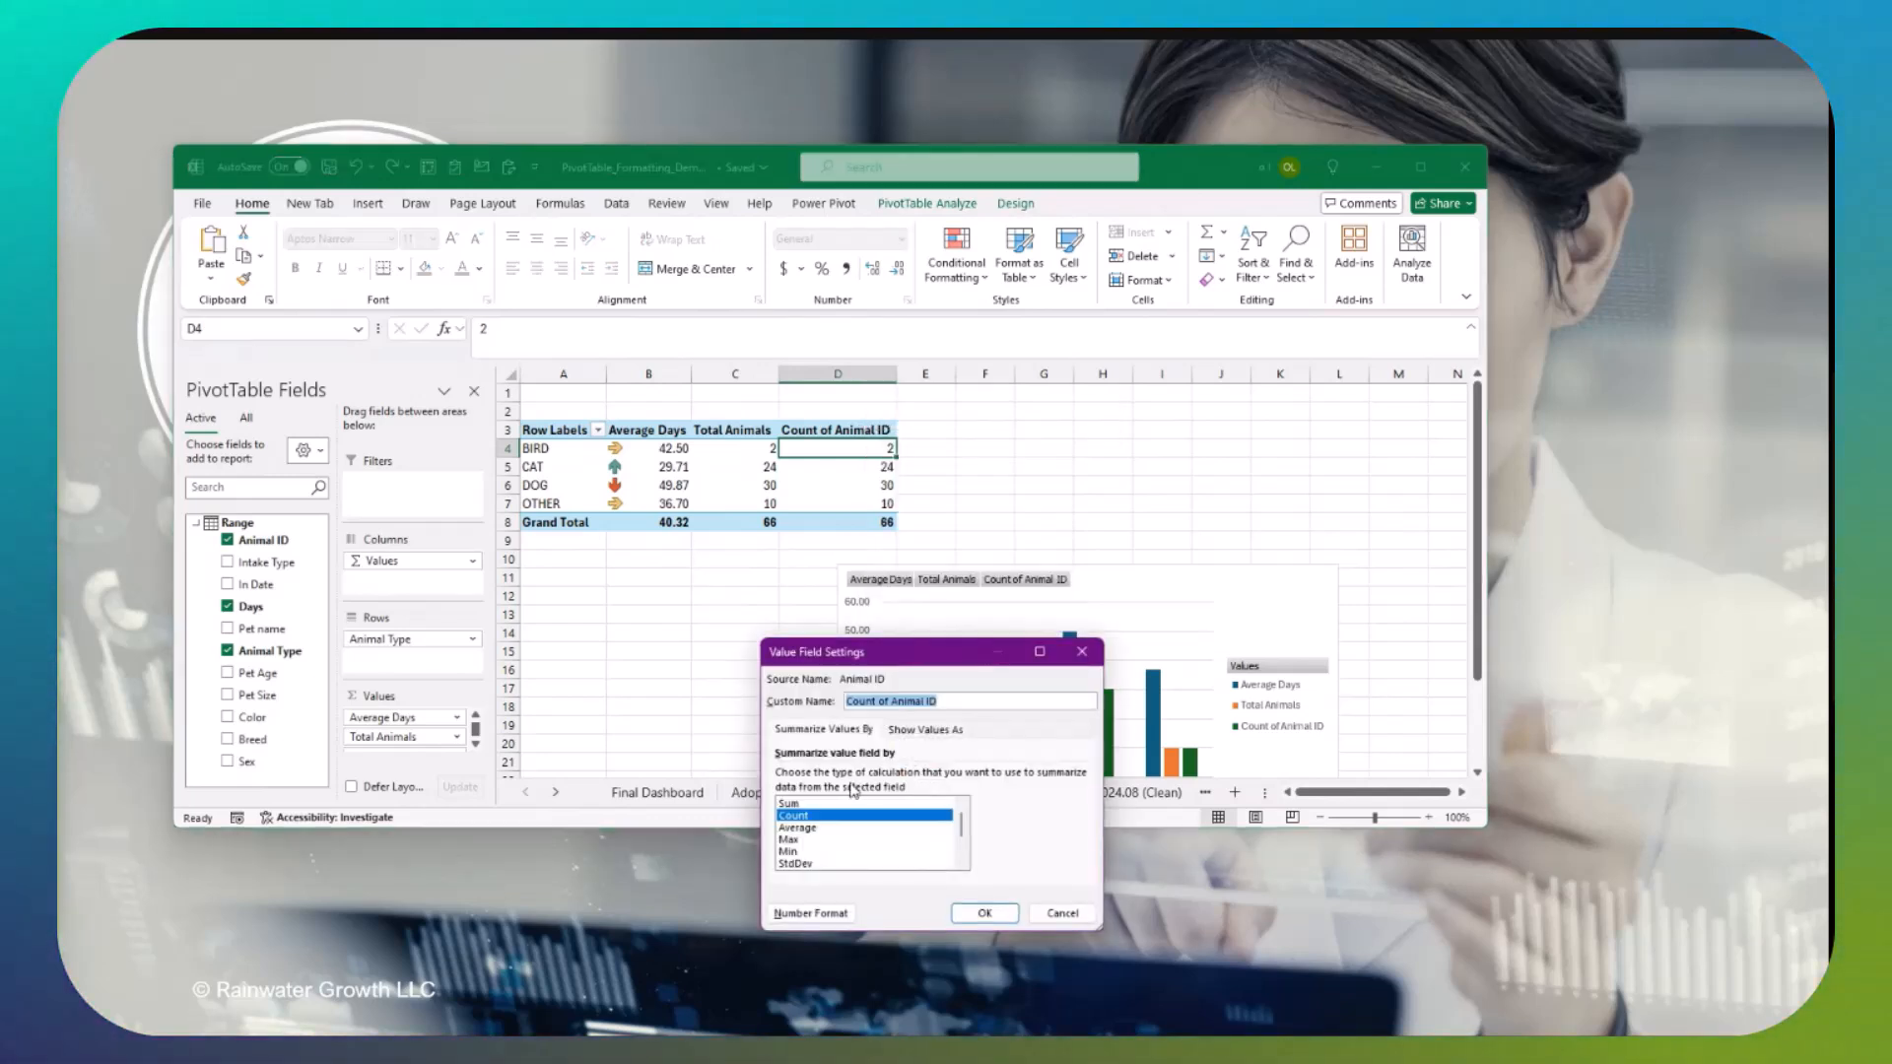
left_click(902, 730)
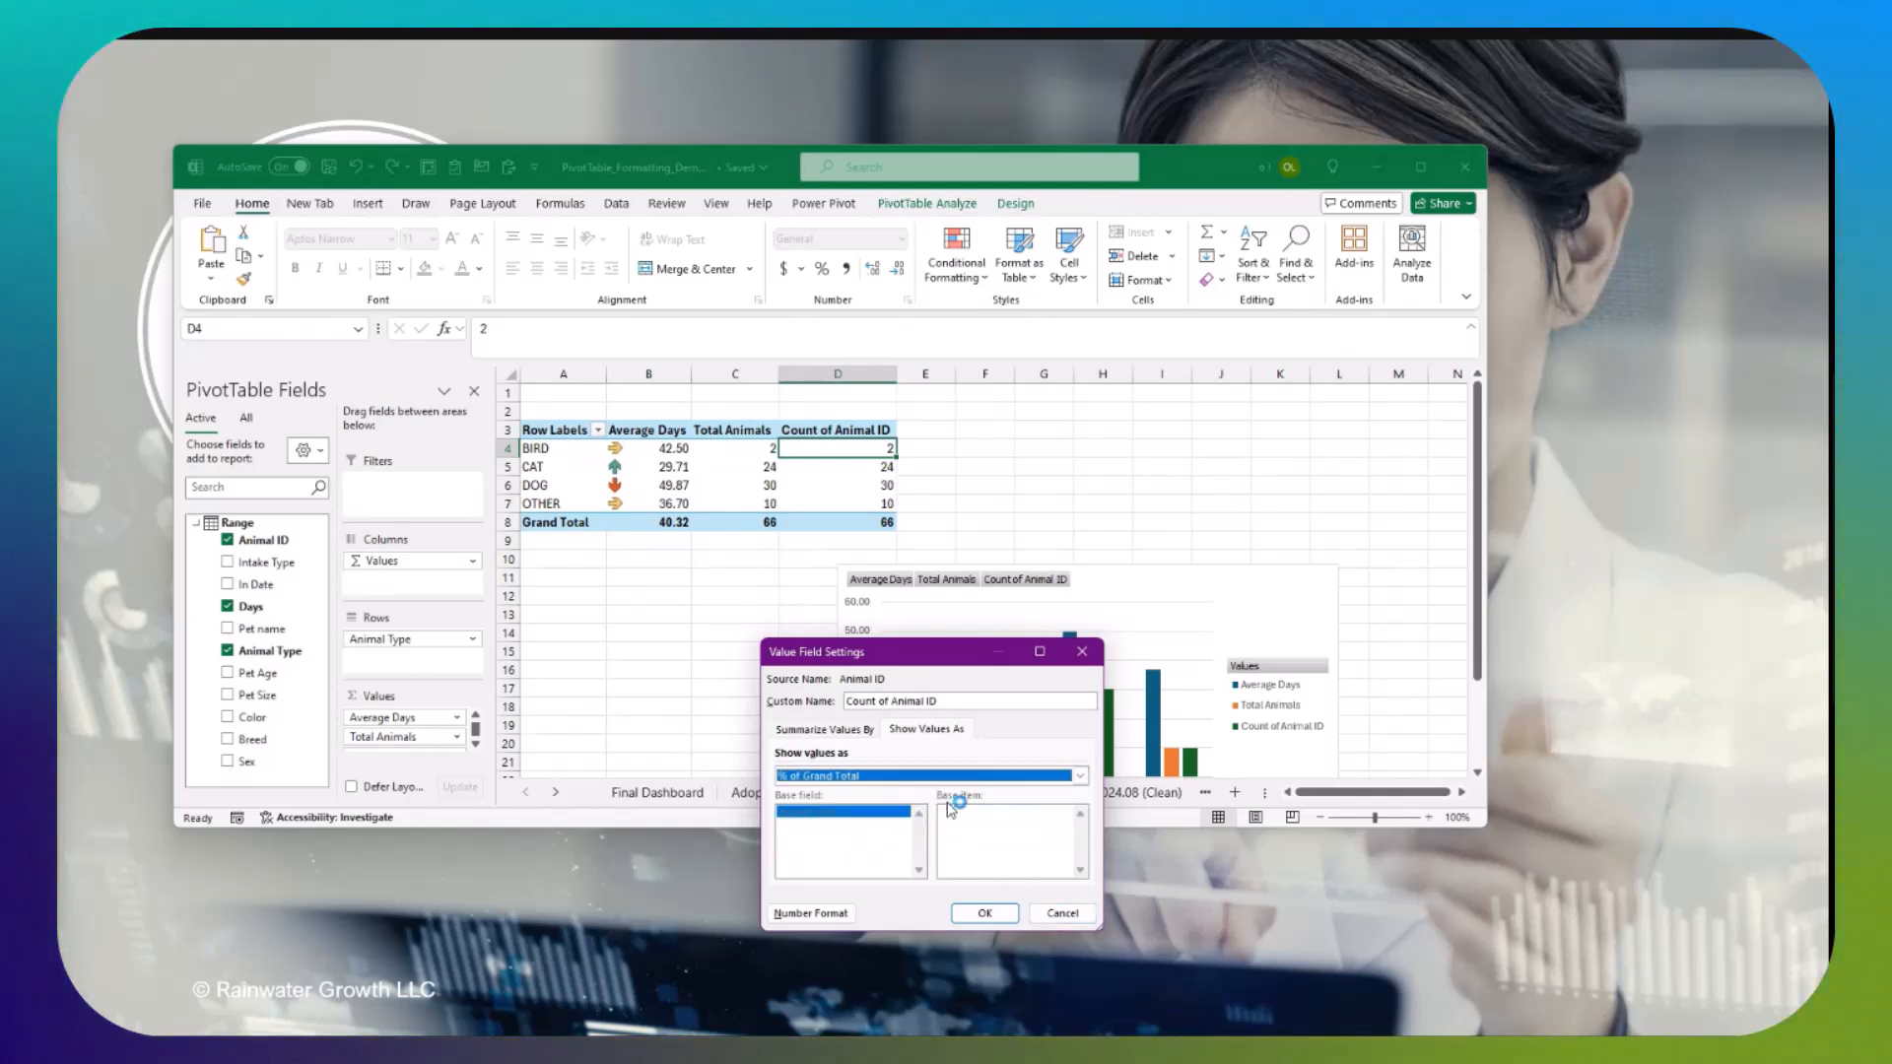
left_click(982, 913)
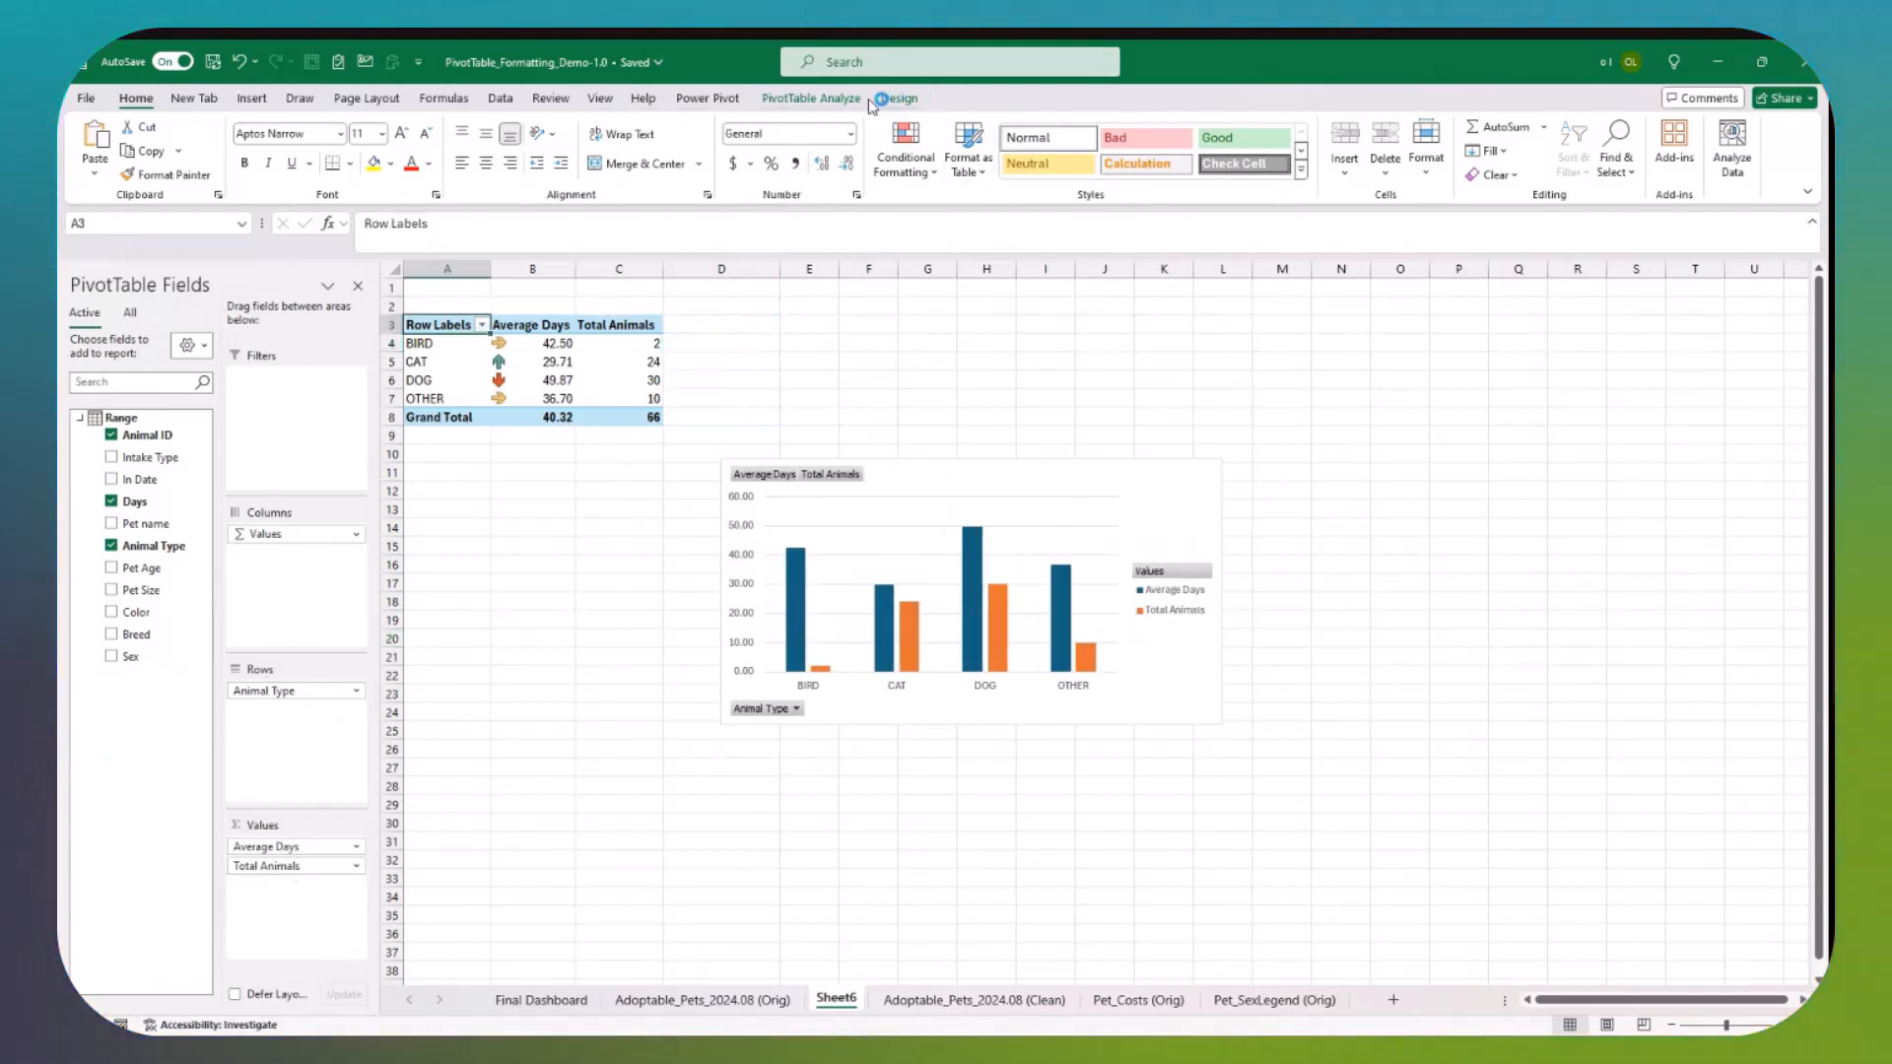
Step: Insert a pie PivotChart from the PivotTable and arrange it side by side with the column chart, pie first, from about row 11
left_click(830, 98)
left_click(1254, 158)
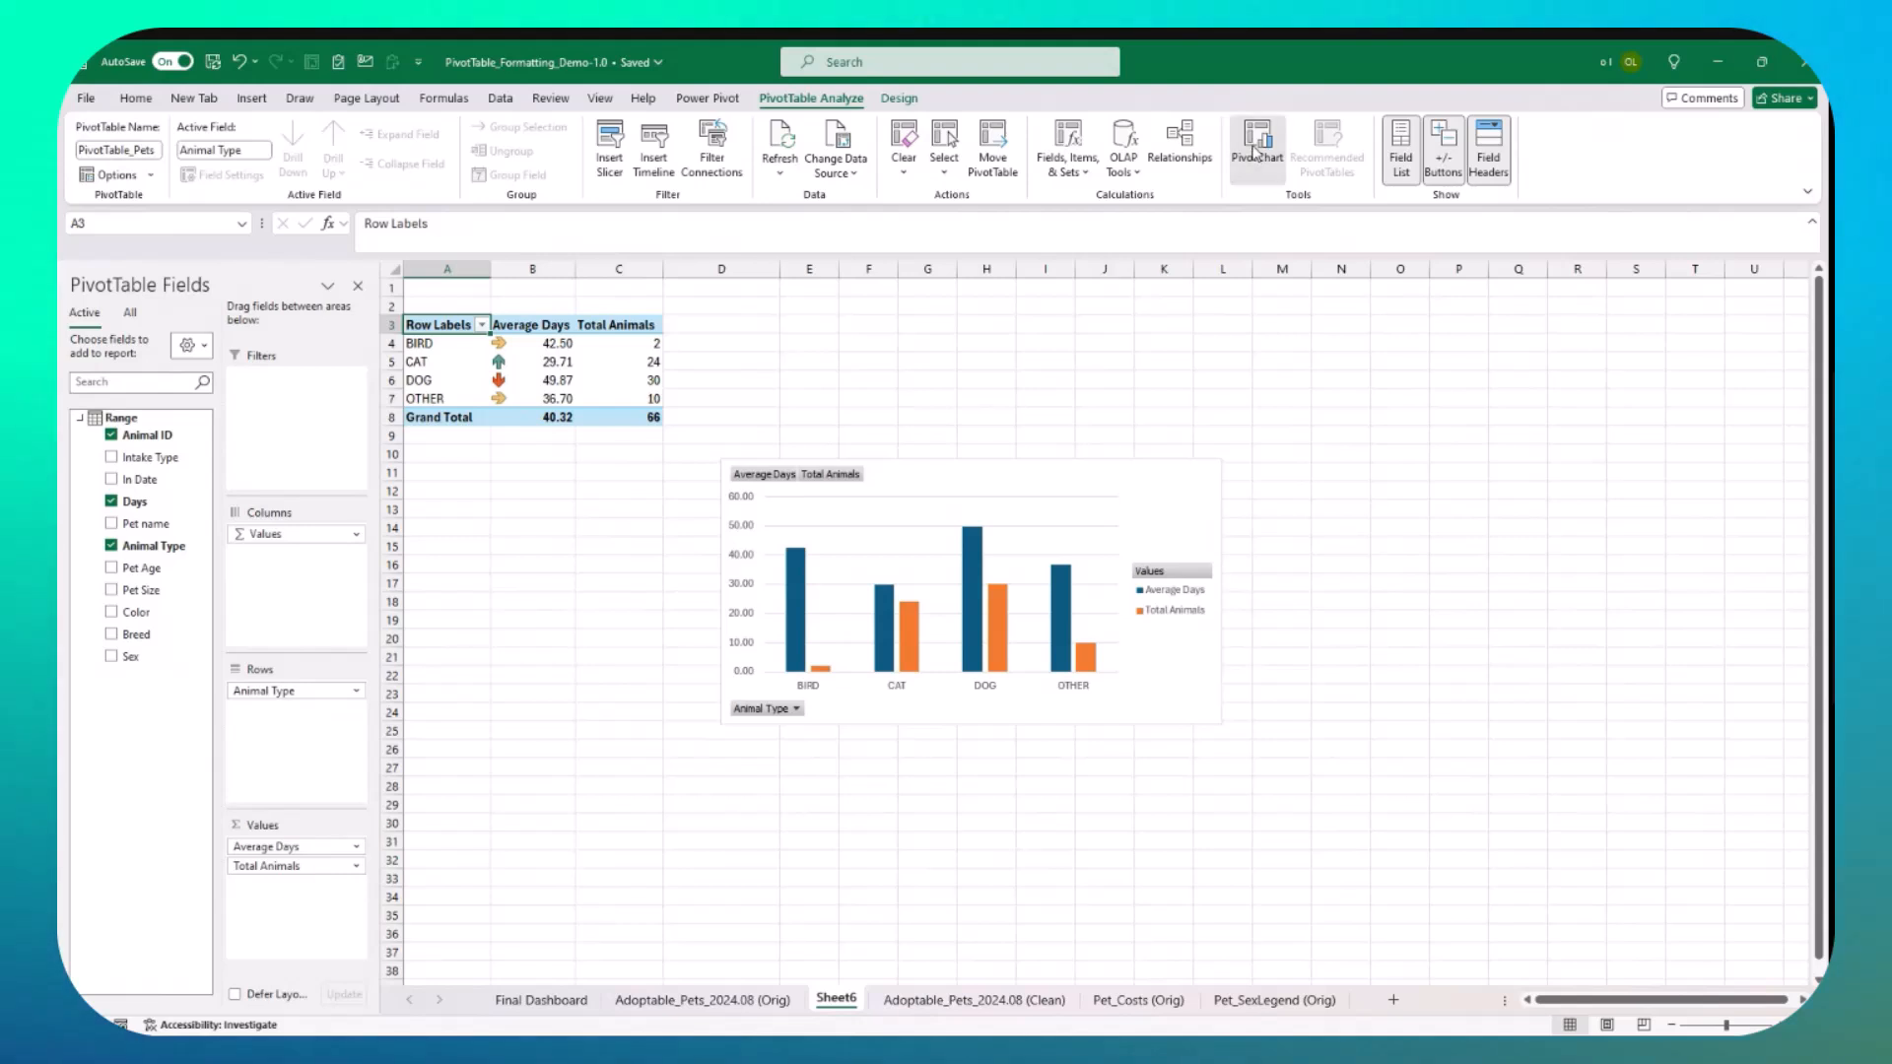
left_click(706, 432)
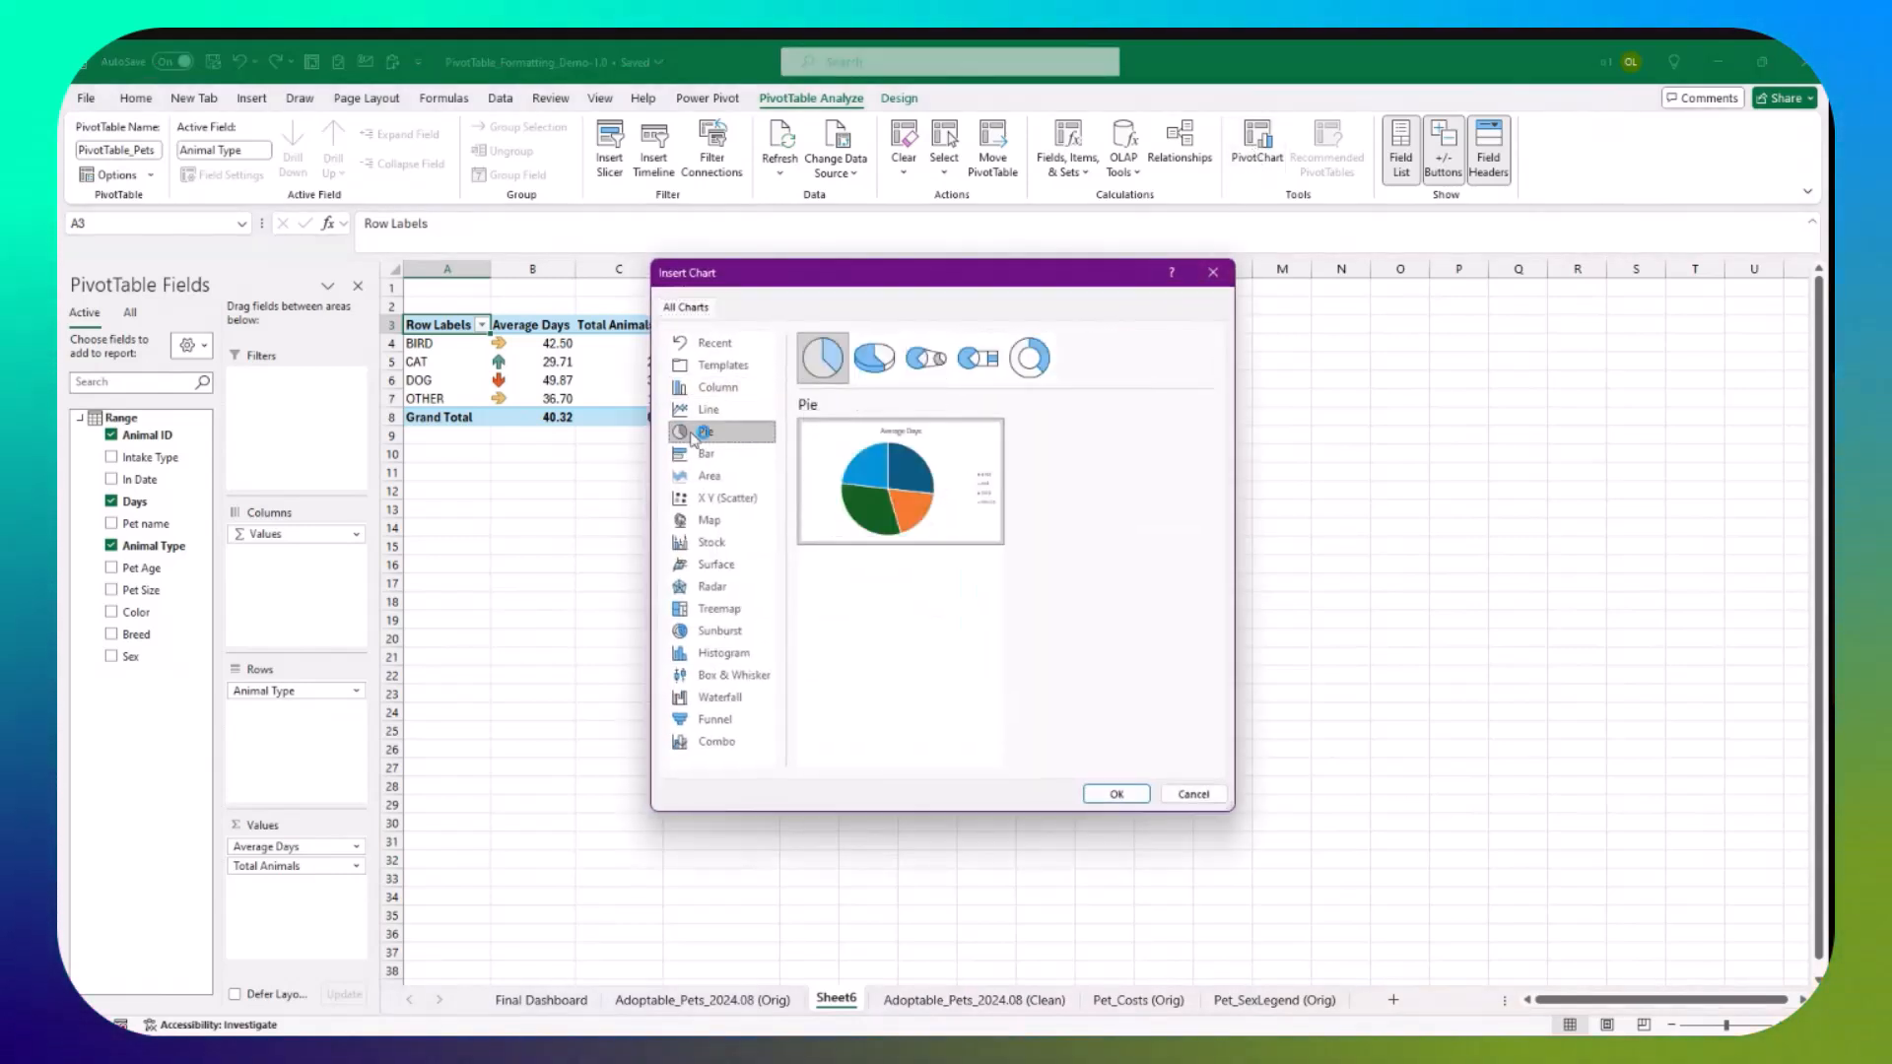
mouse_move(857, 487)
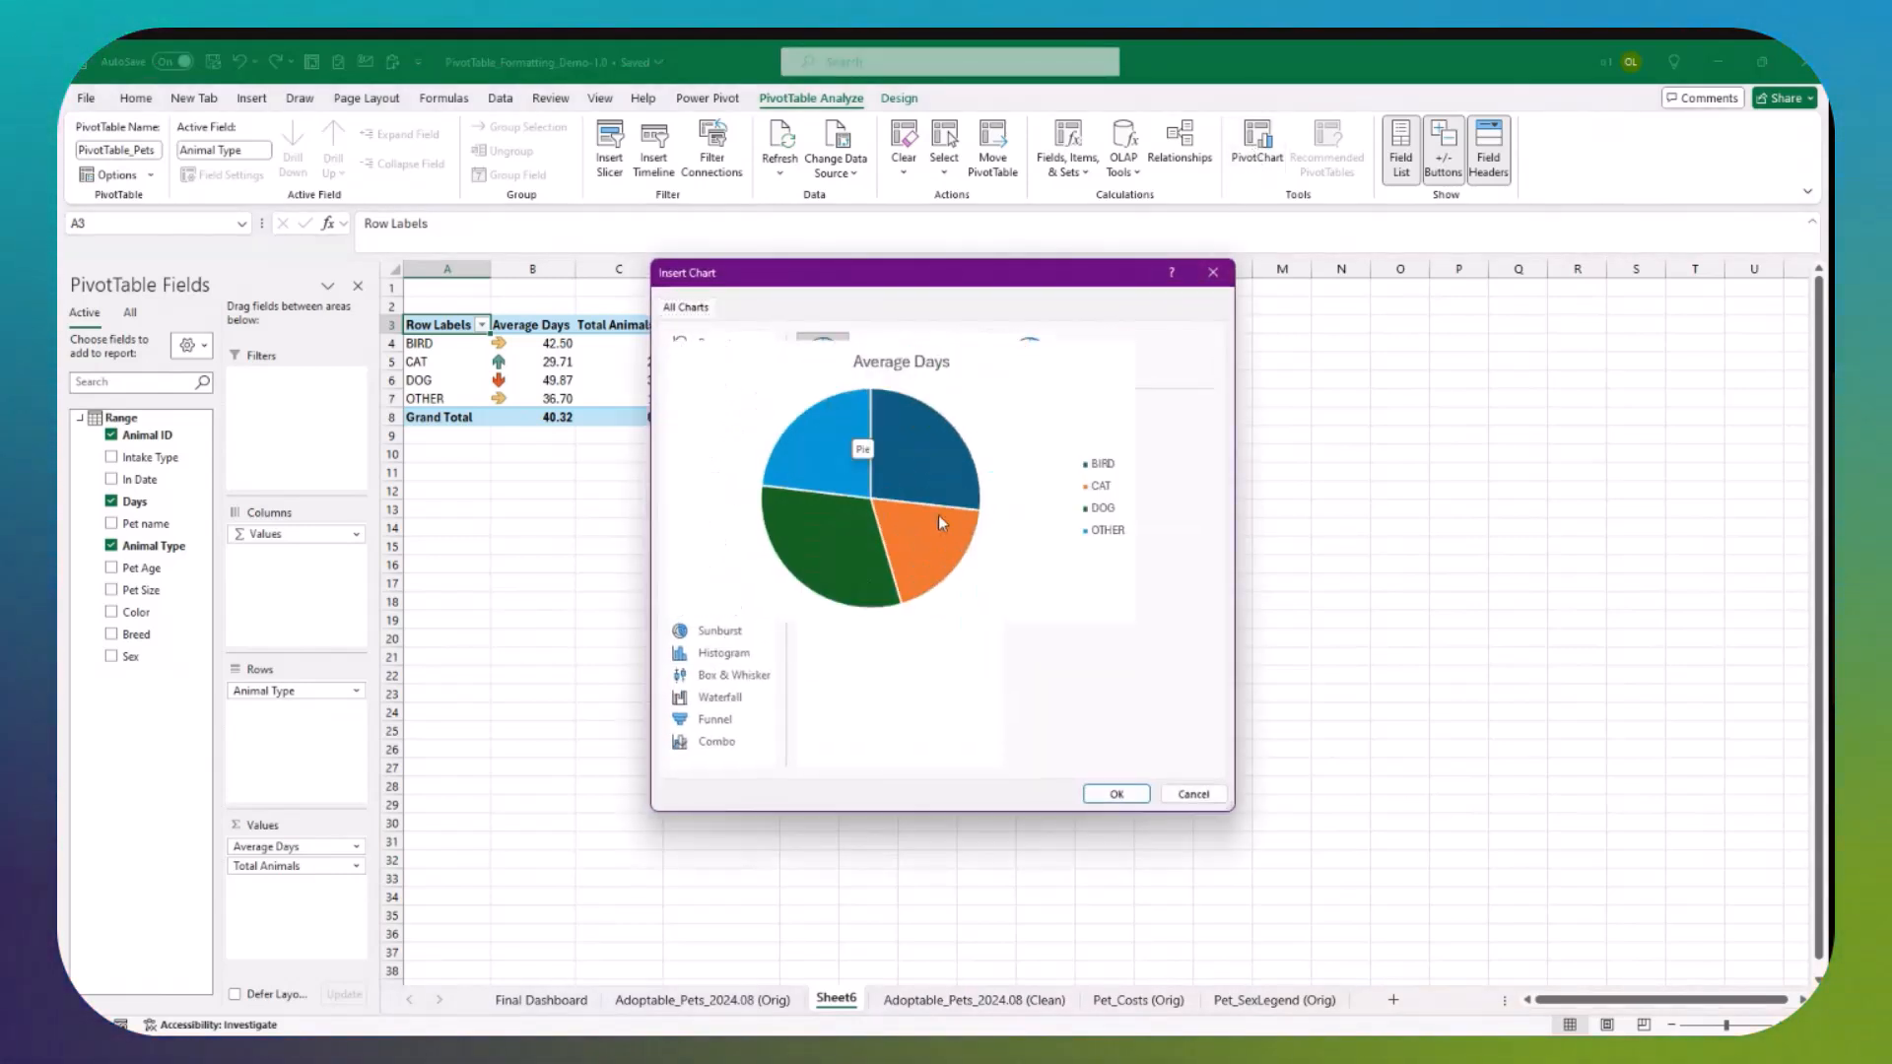
left_click(1117, 794)
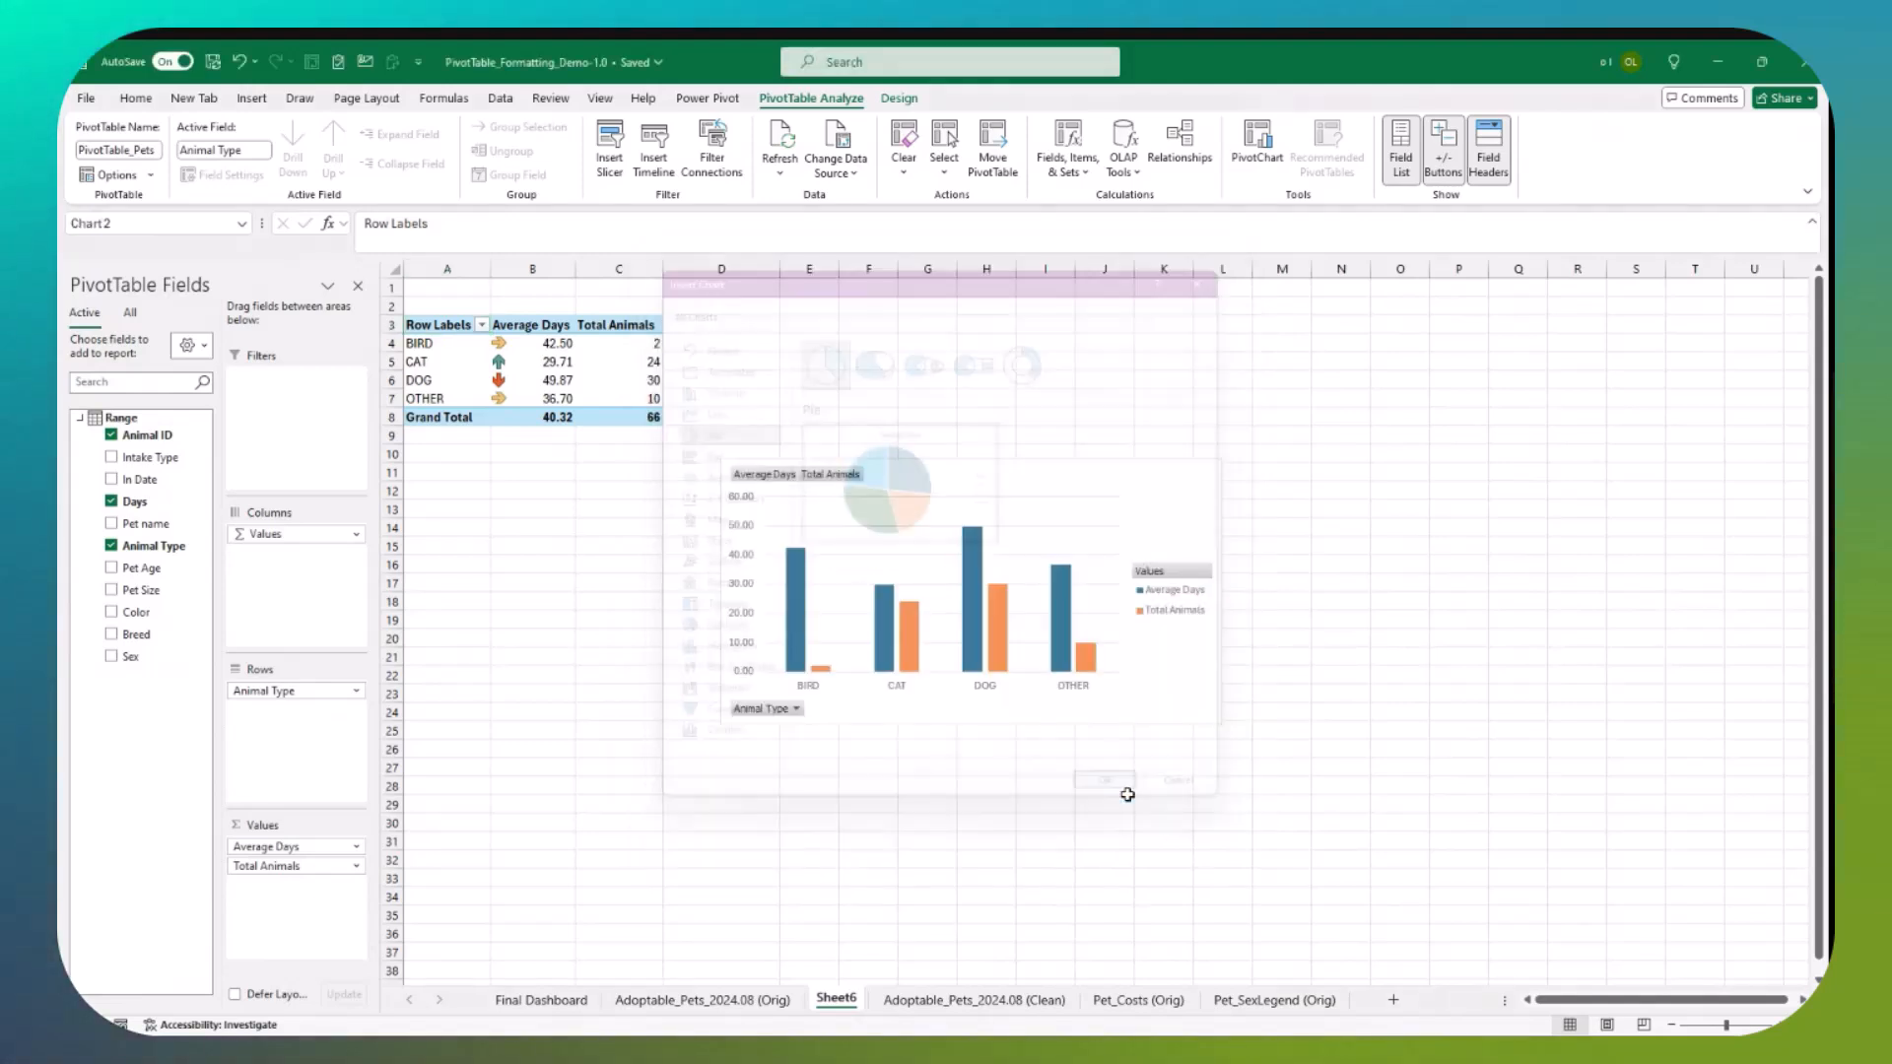
left_click_drag(1238, 547, 757, 524)
left_click_drag(999, 485, 1130, 501)
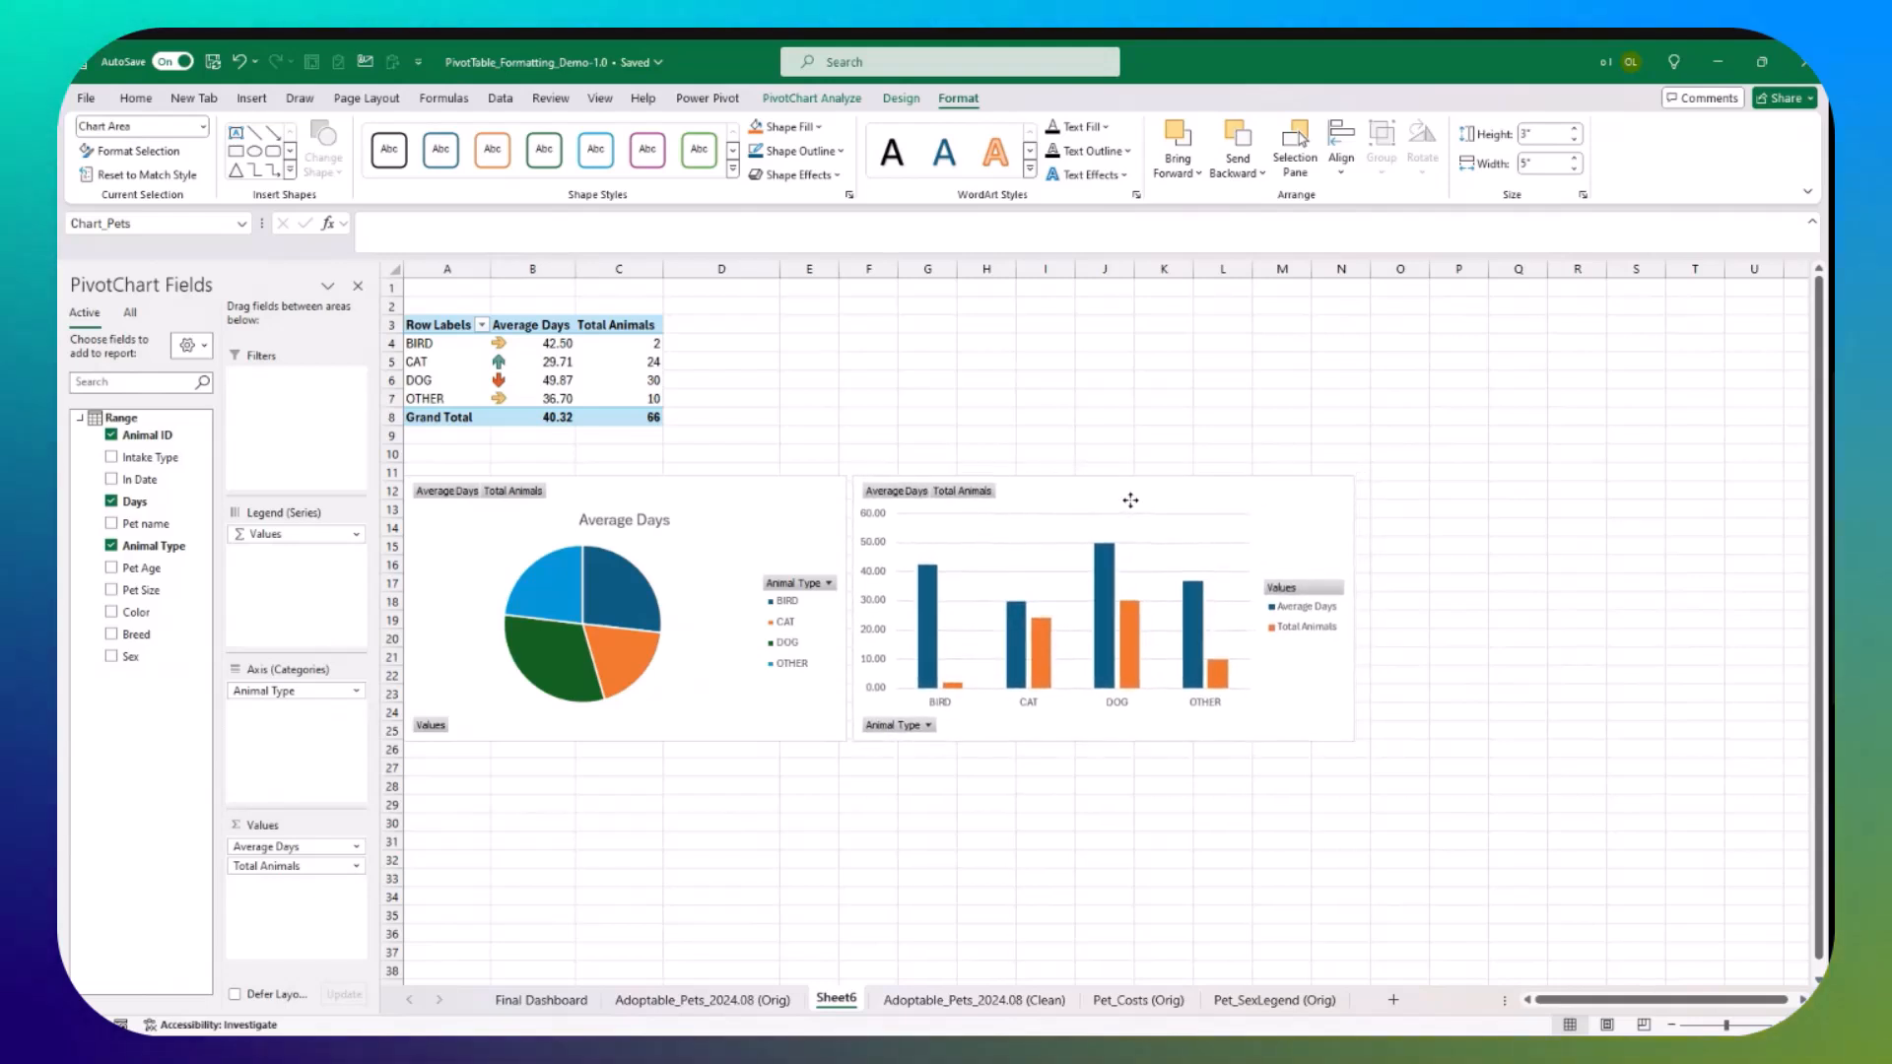
Step: Apply the quick layout with a title, a legend above the pie and percentage labels to the pie chart
left_click(627, 589)
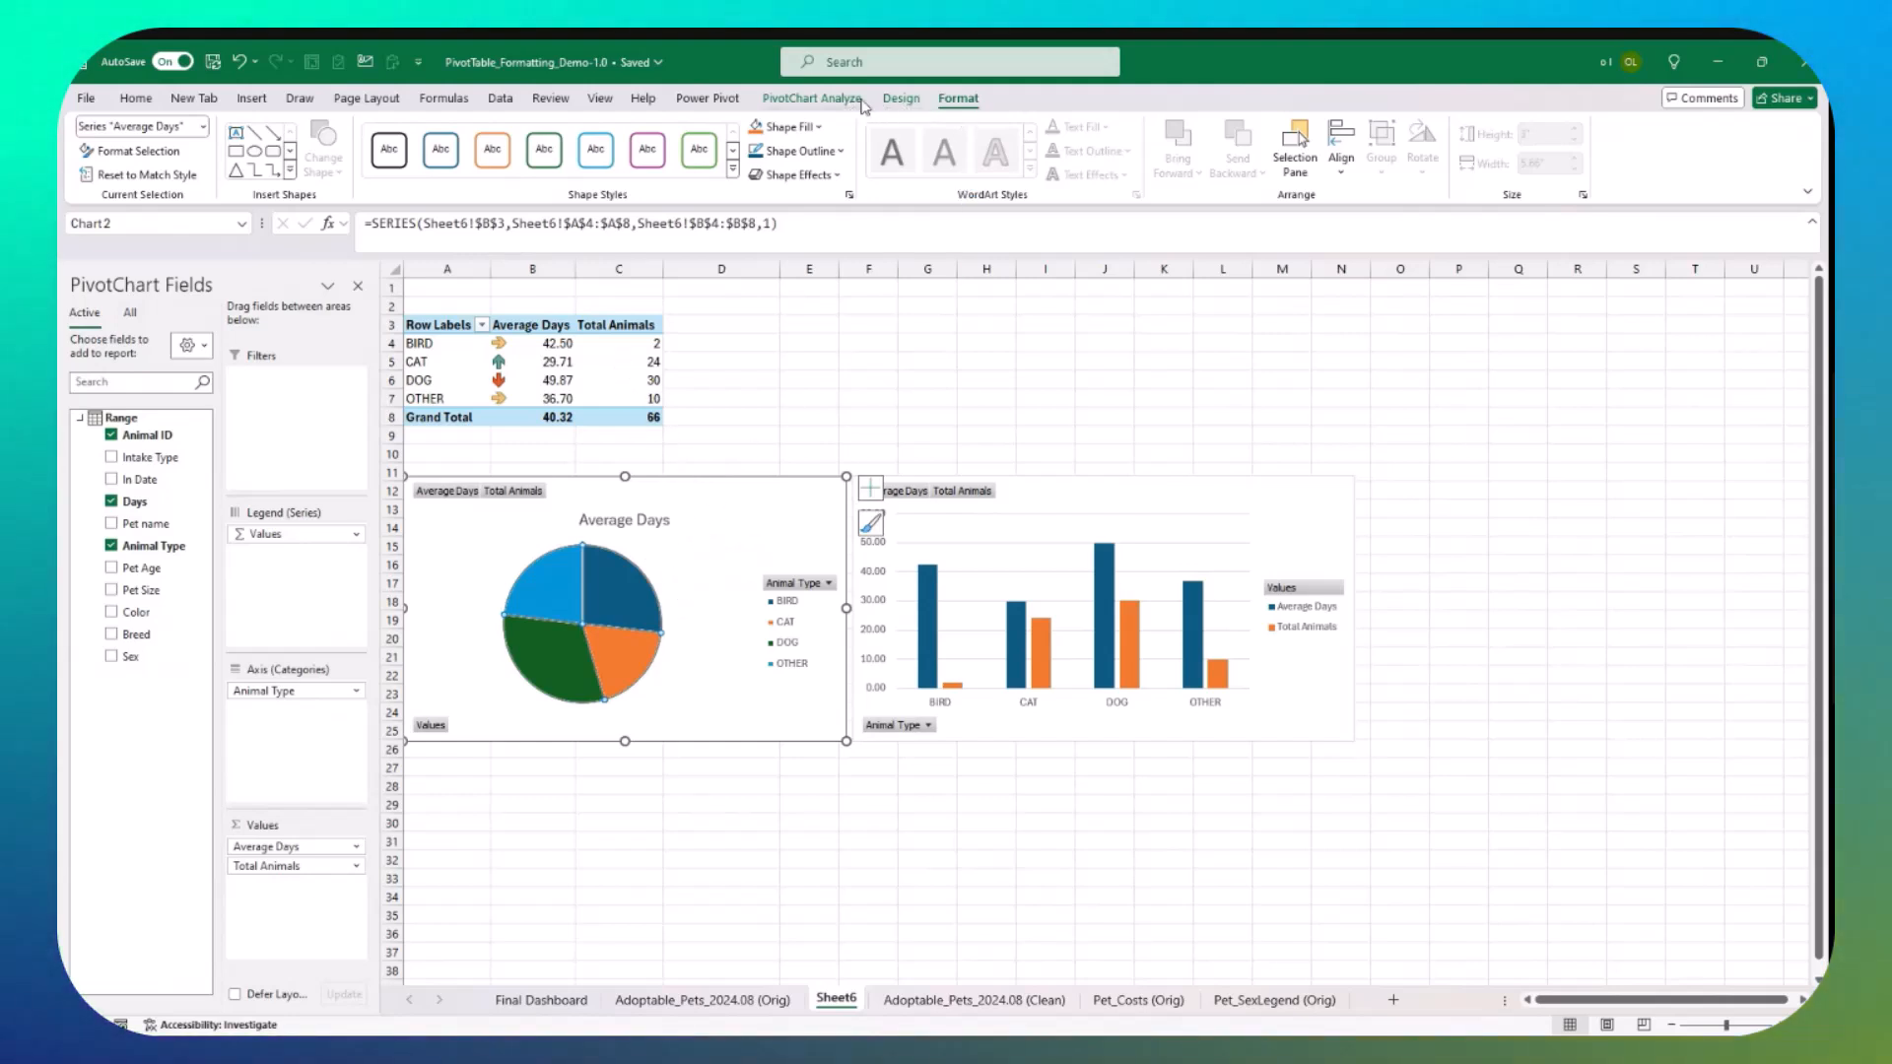
left_click(906, 103)
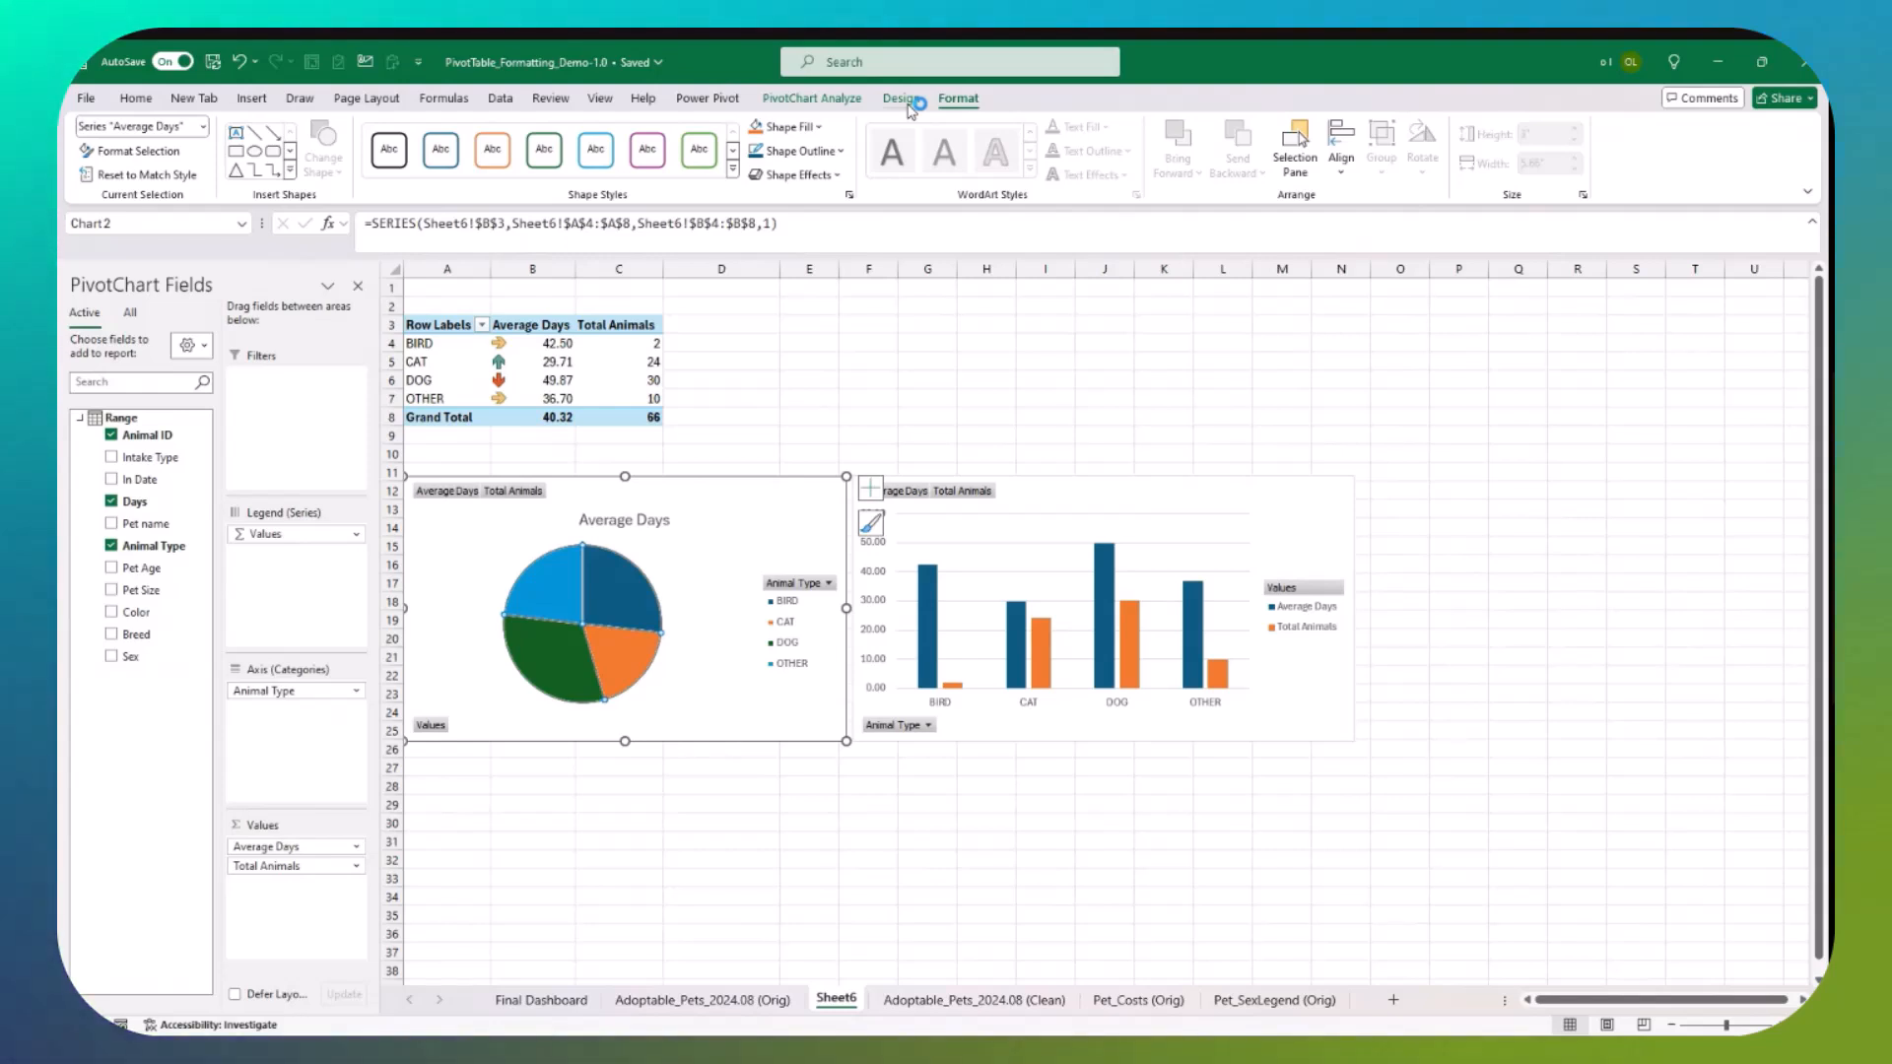
left_click(683, 624)
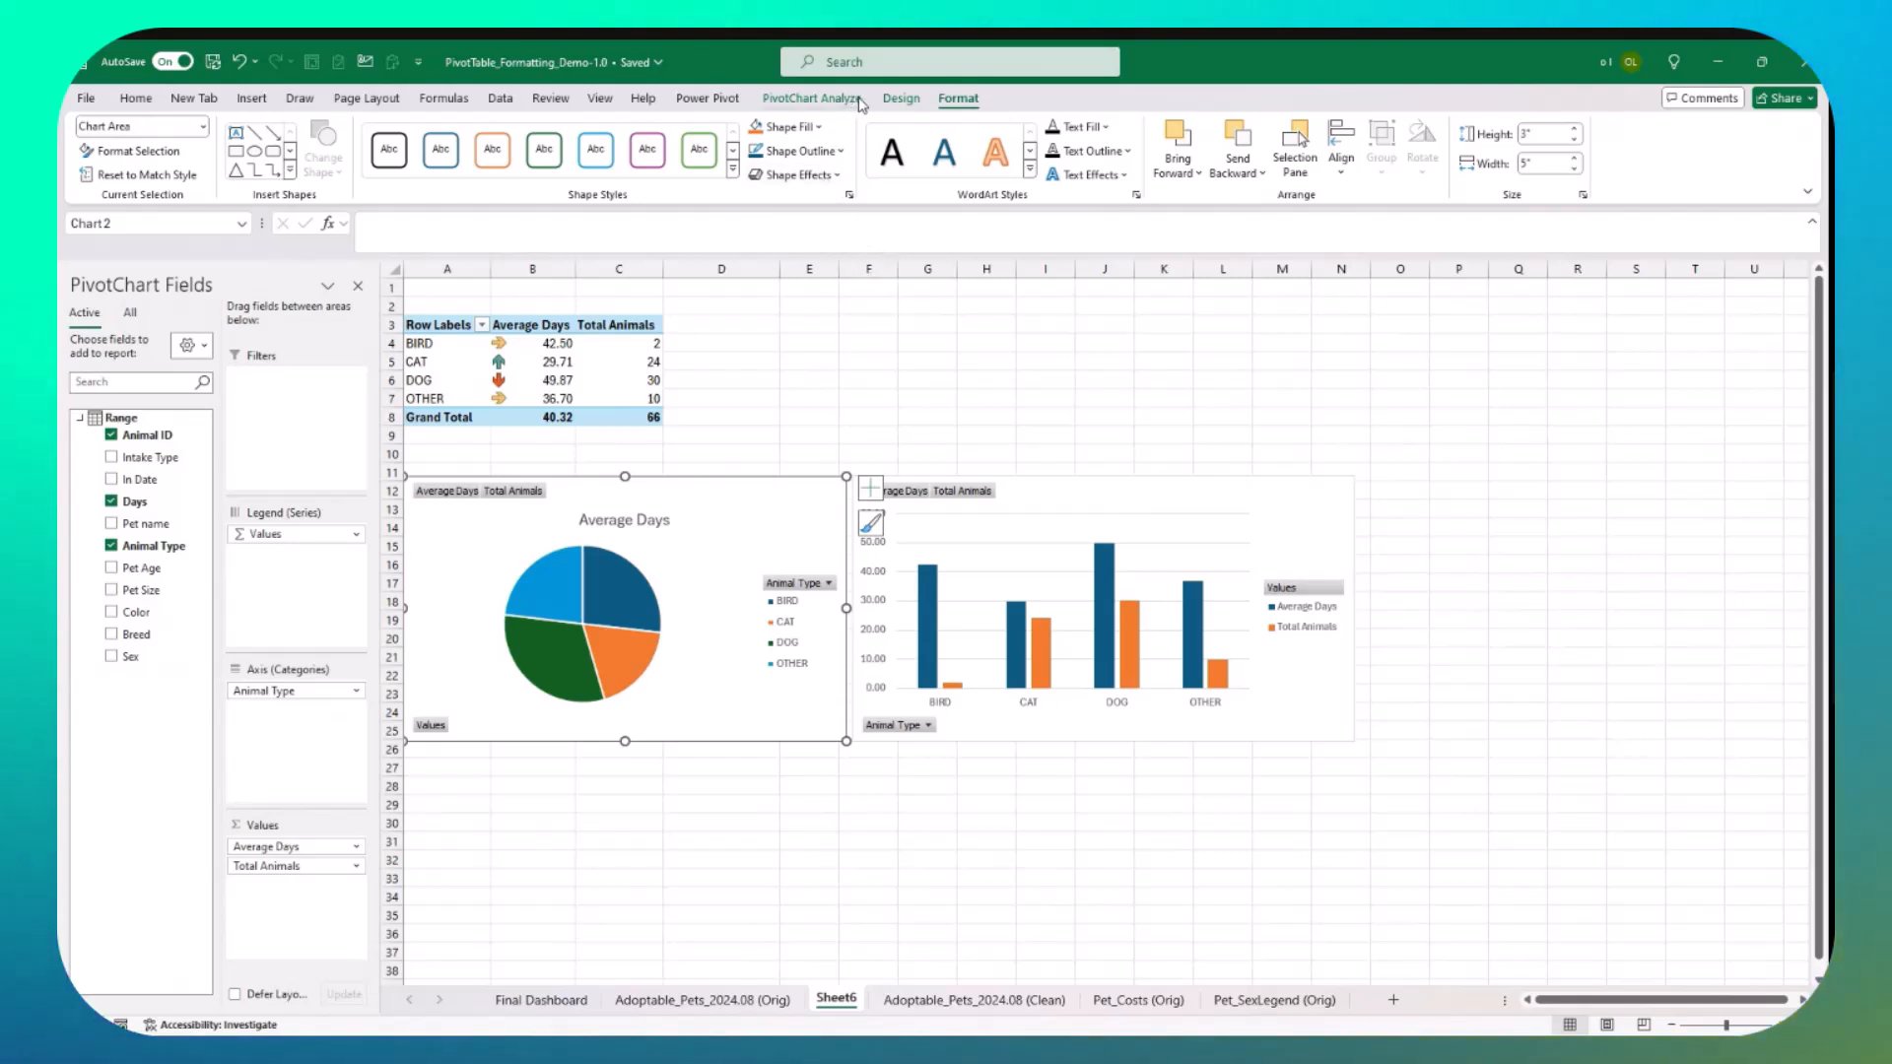
left_click(901, 98)
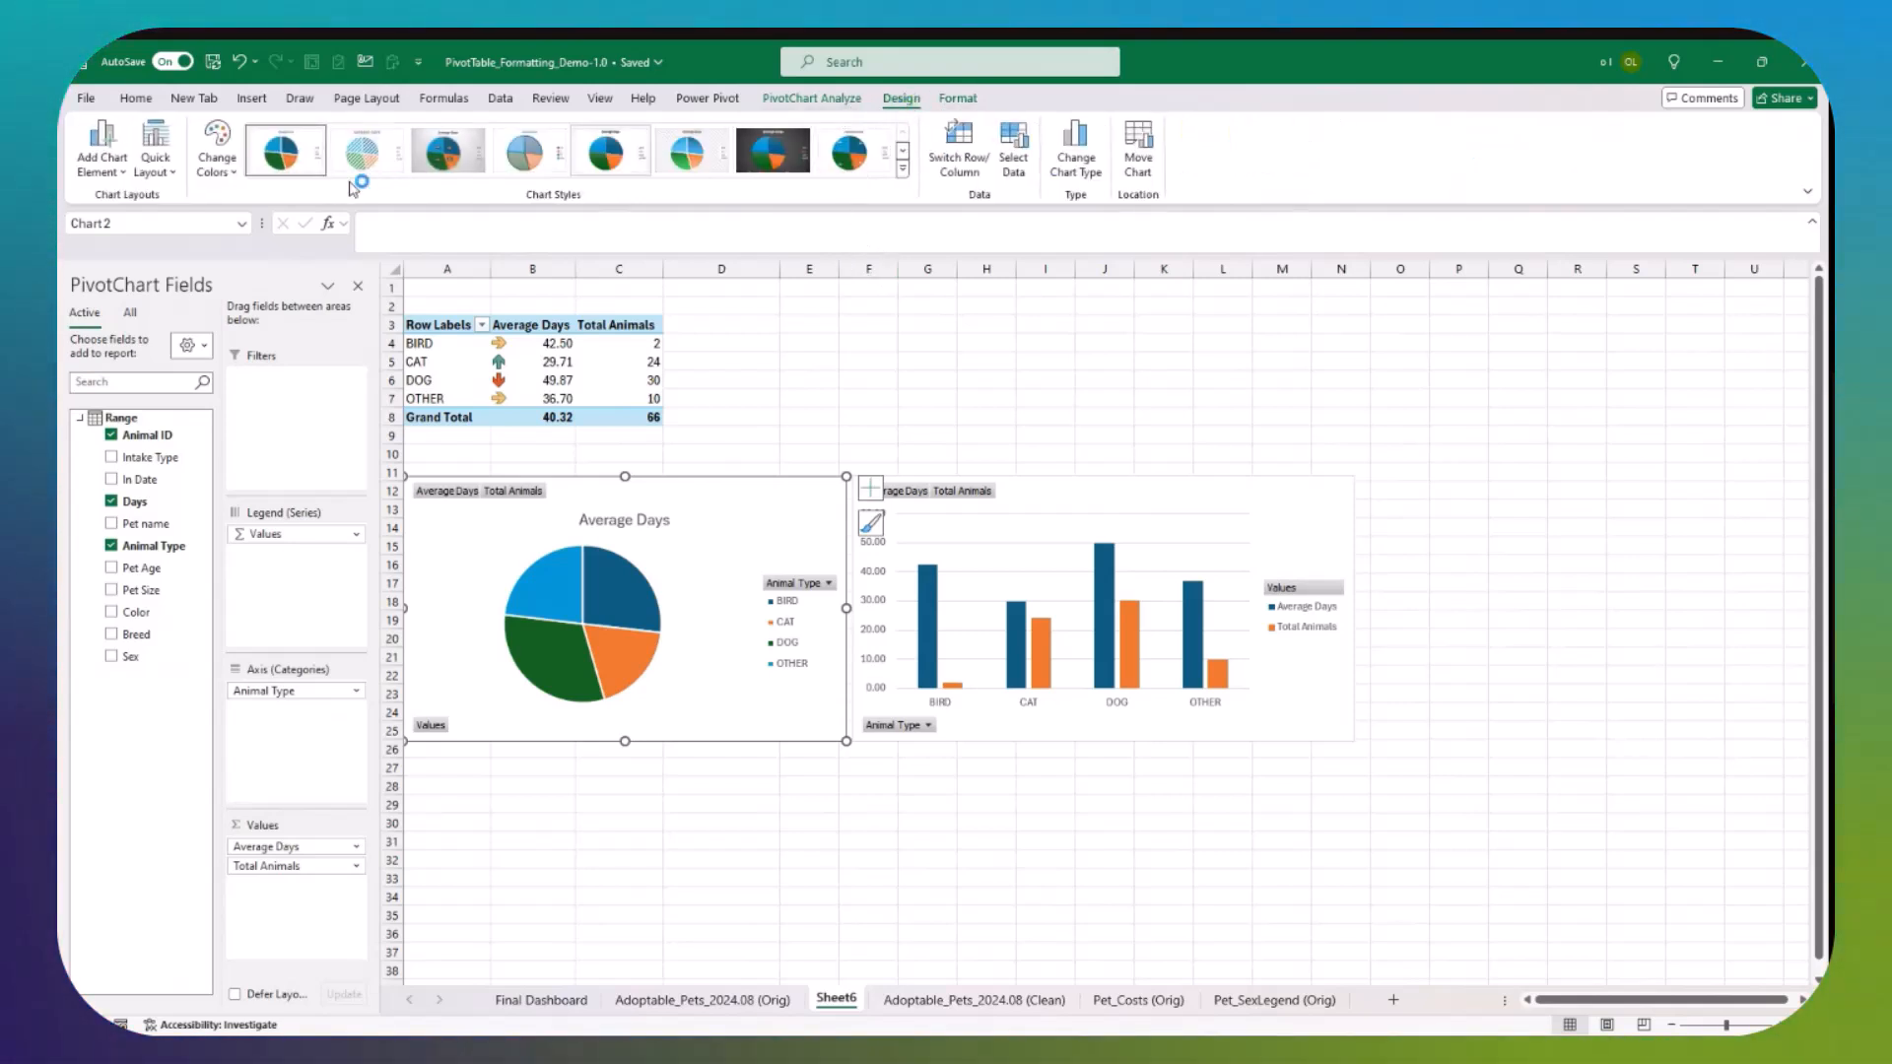
left_click(146, 175)
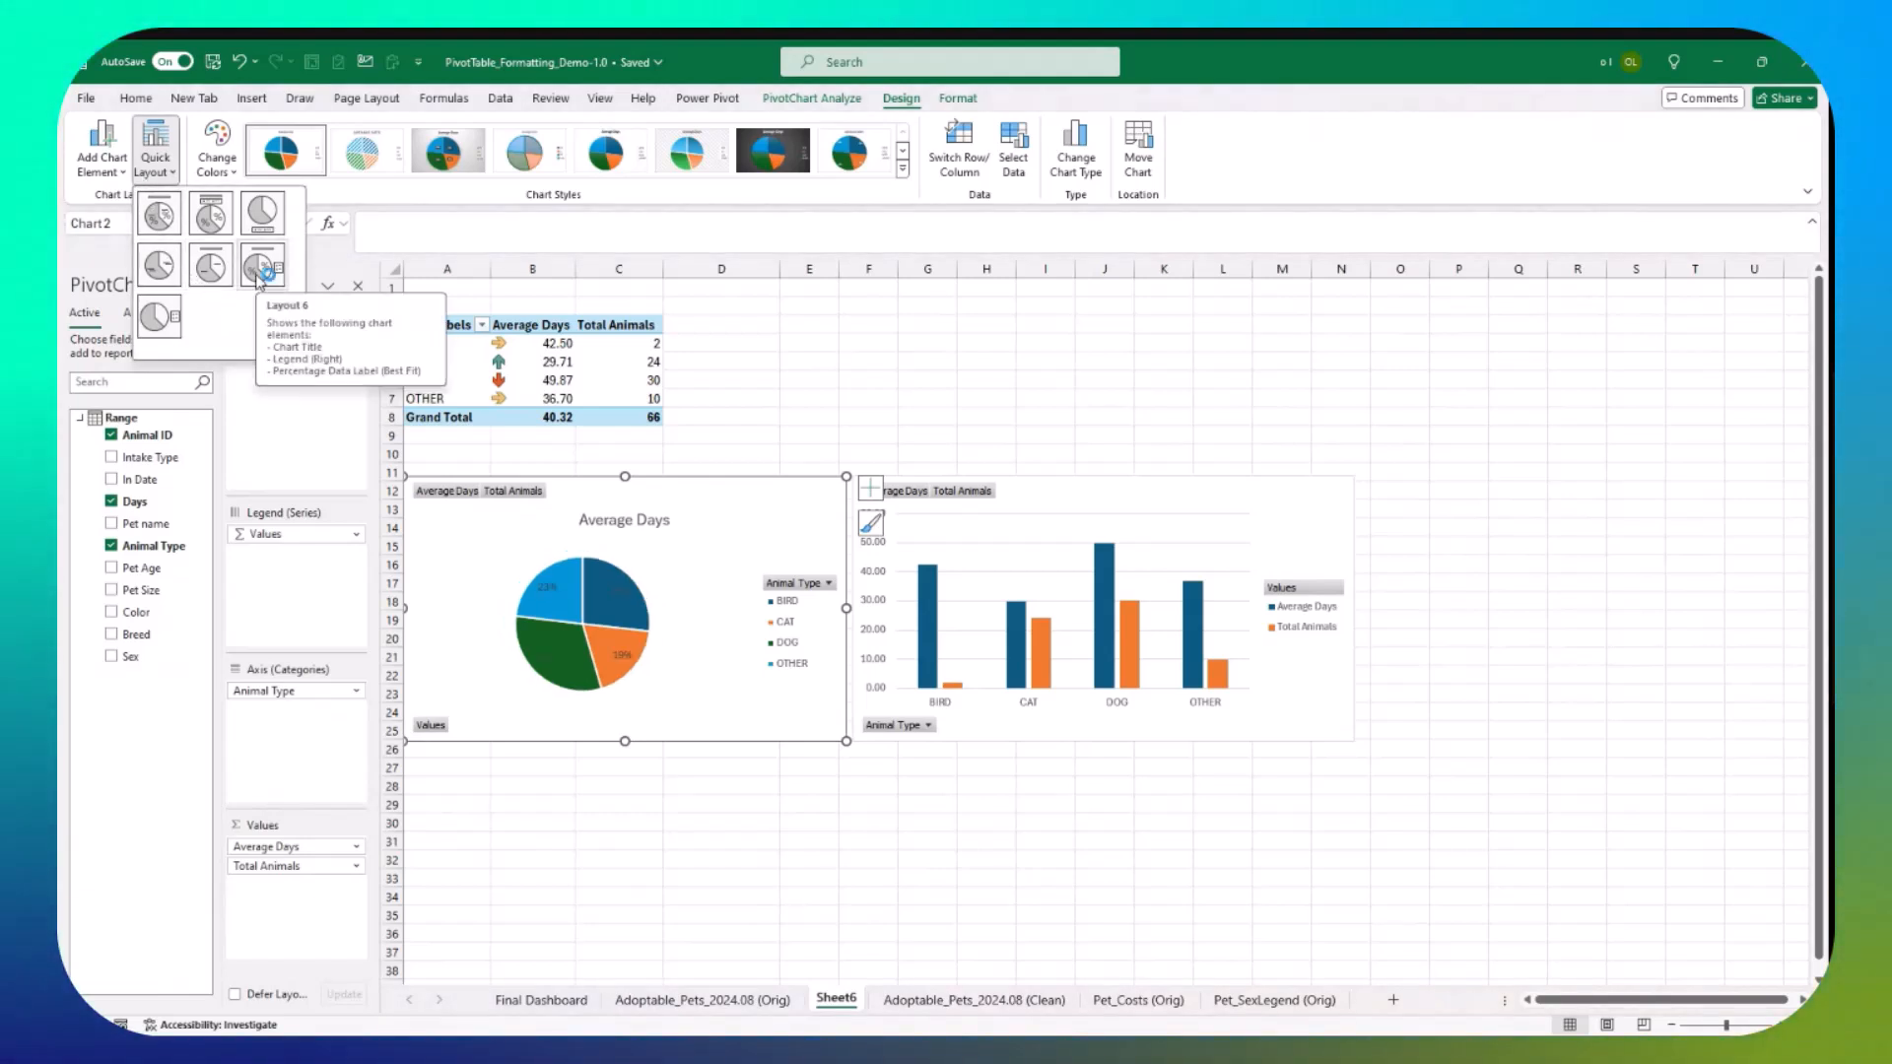
left_click(212, 226)
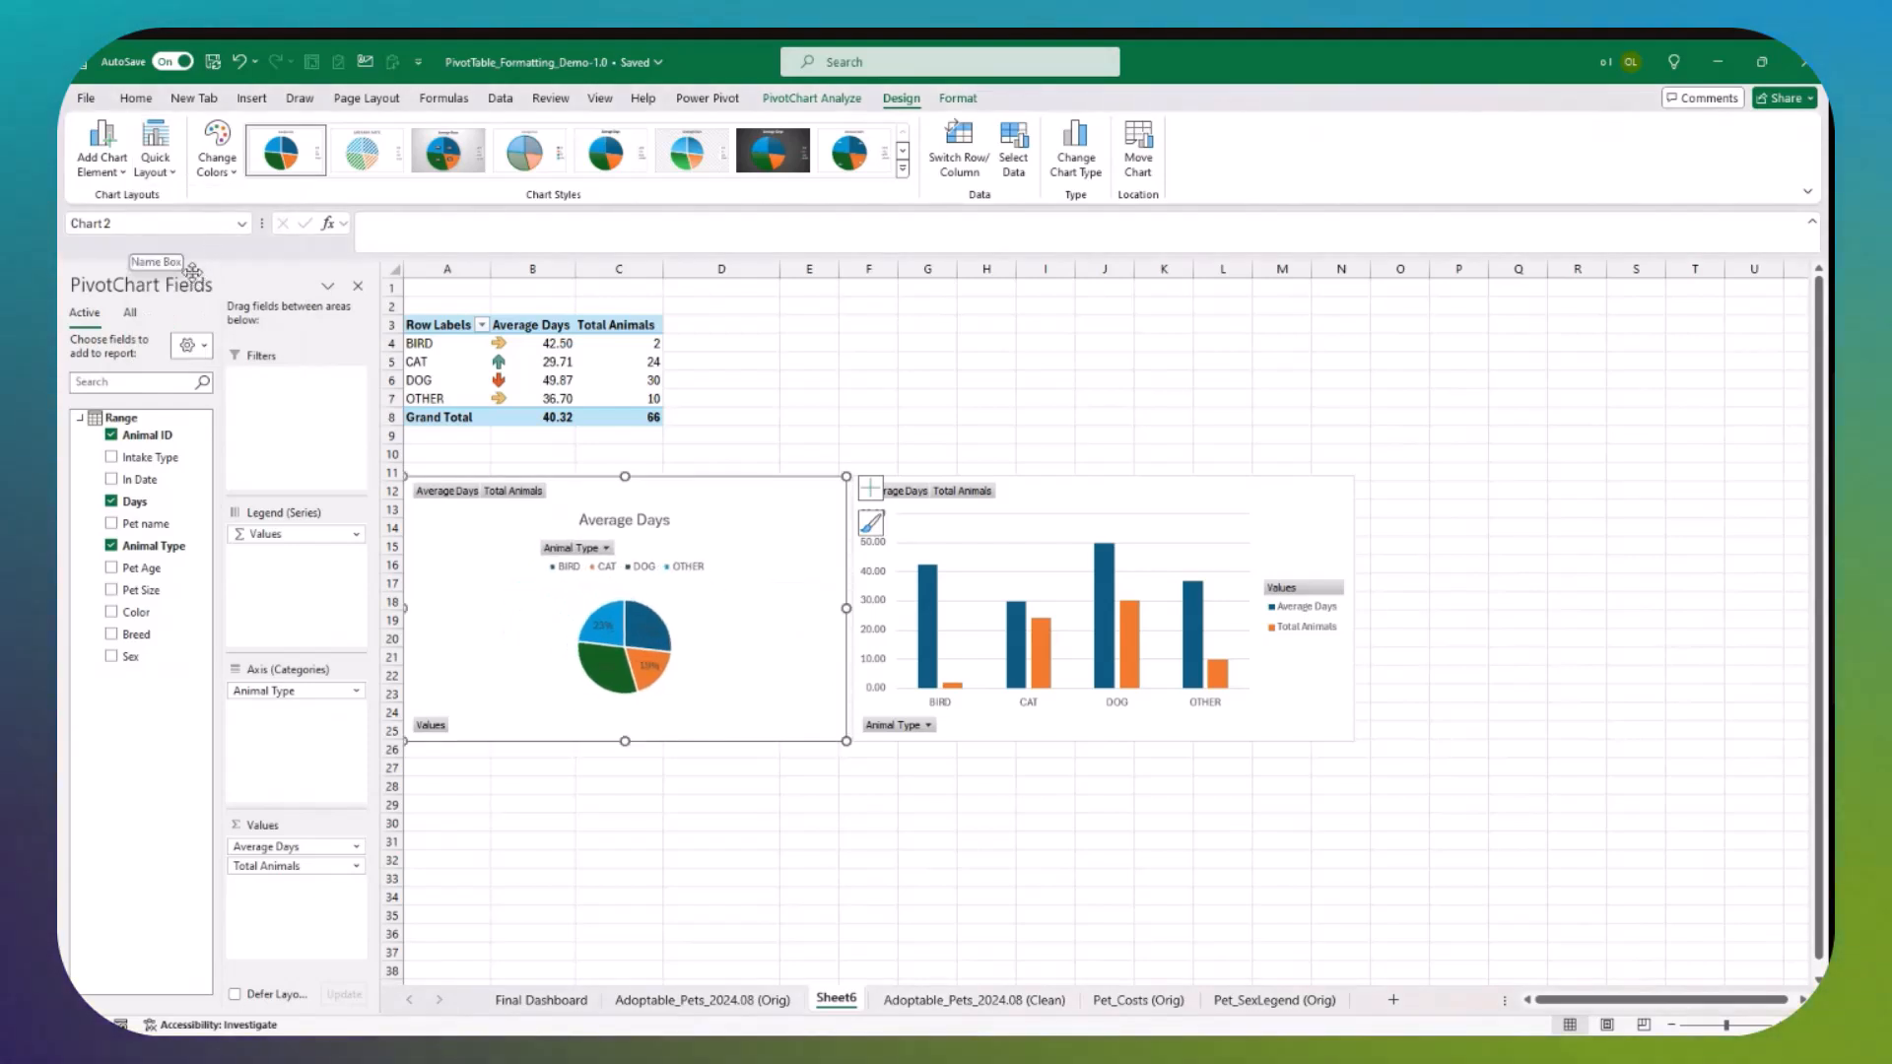
Step: Remove the pie chart's title and set its data labels to Data Callout
left_click(102, 153)
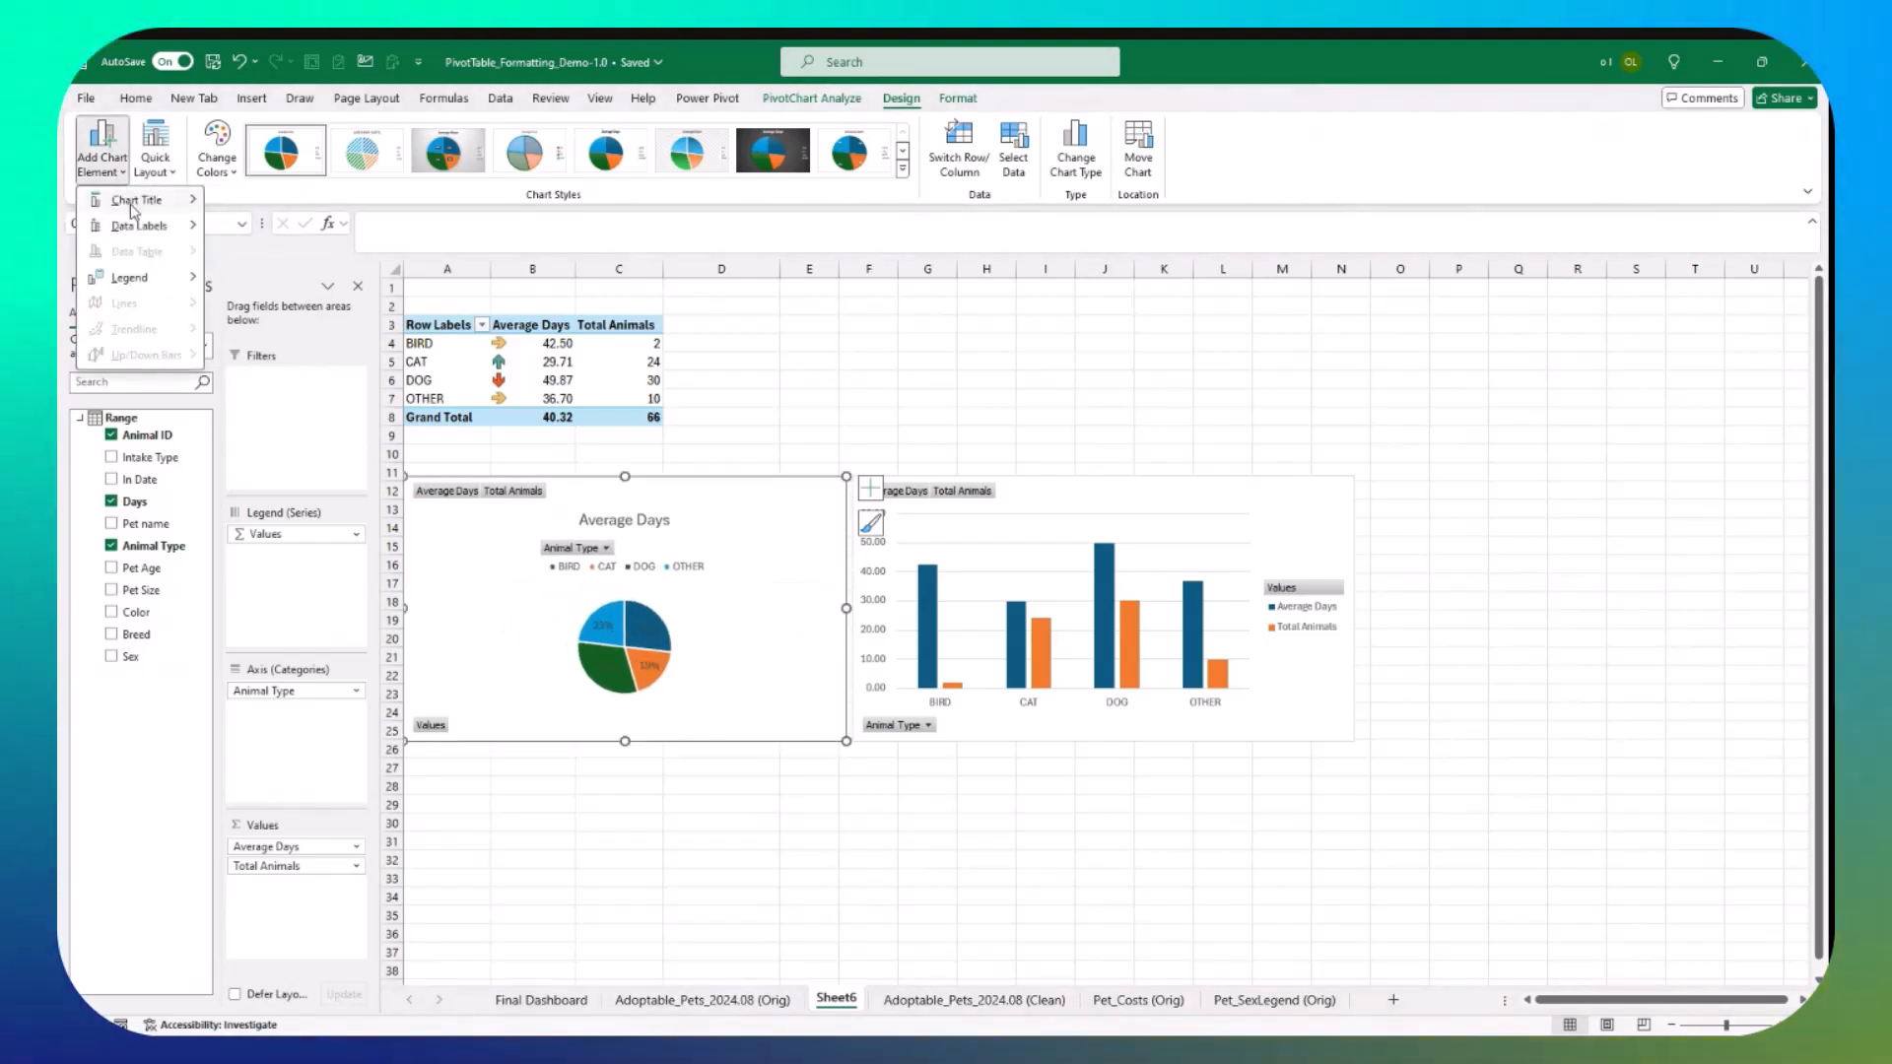
mouse_move(139, 211)
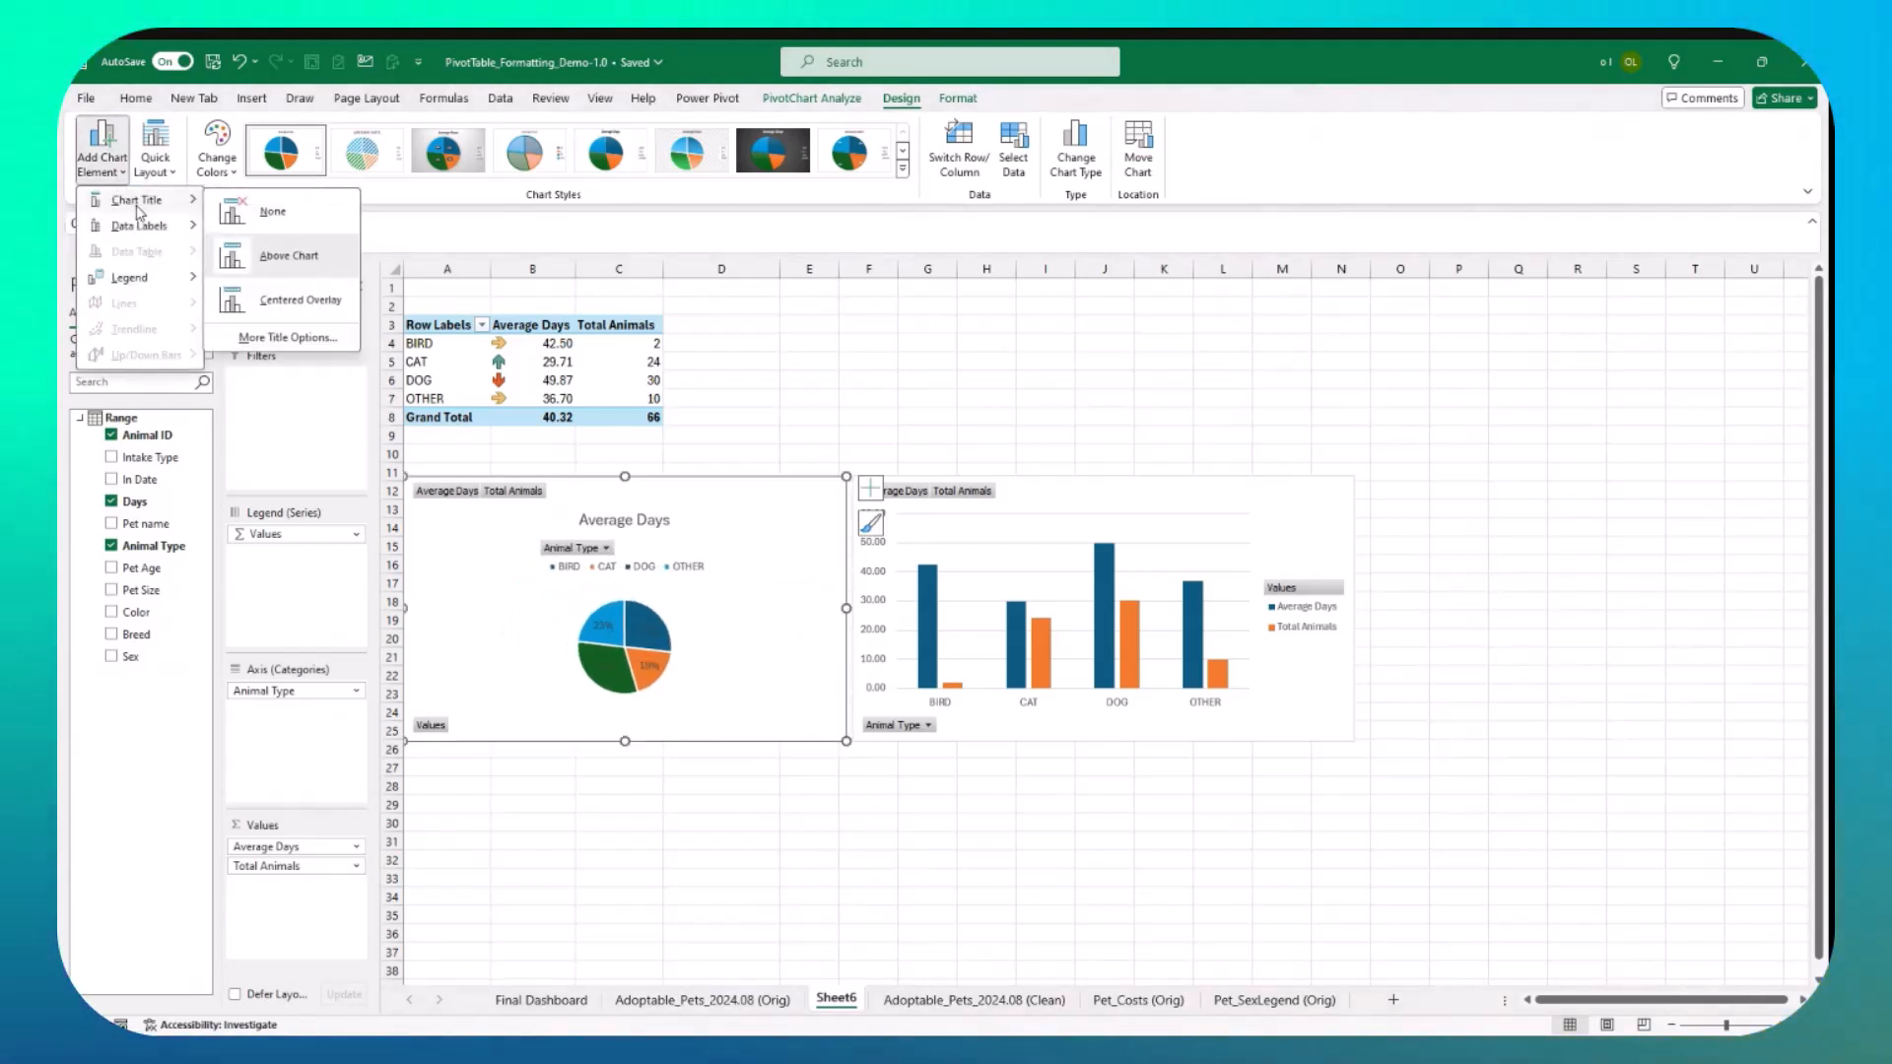
left_click(236, 217)
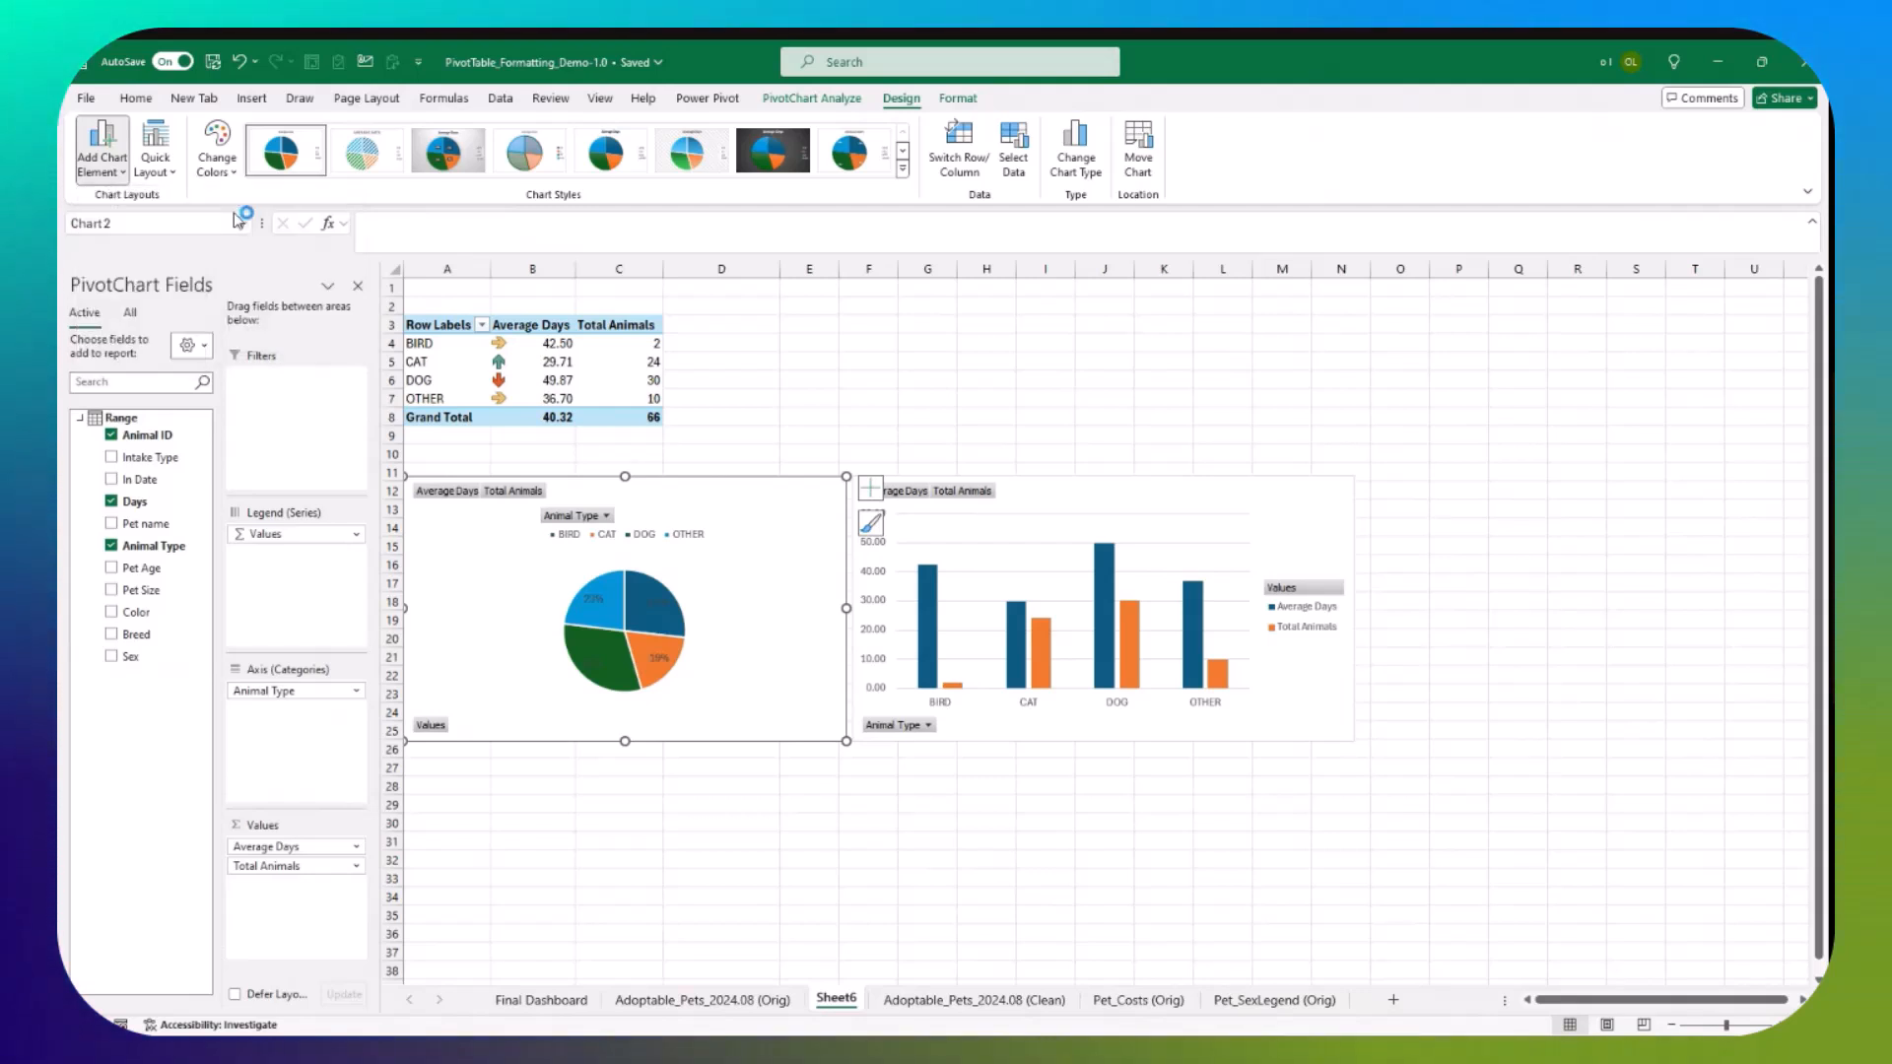
left_click(111, 182)
mouse_move(124, 229)
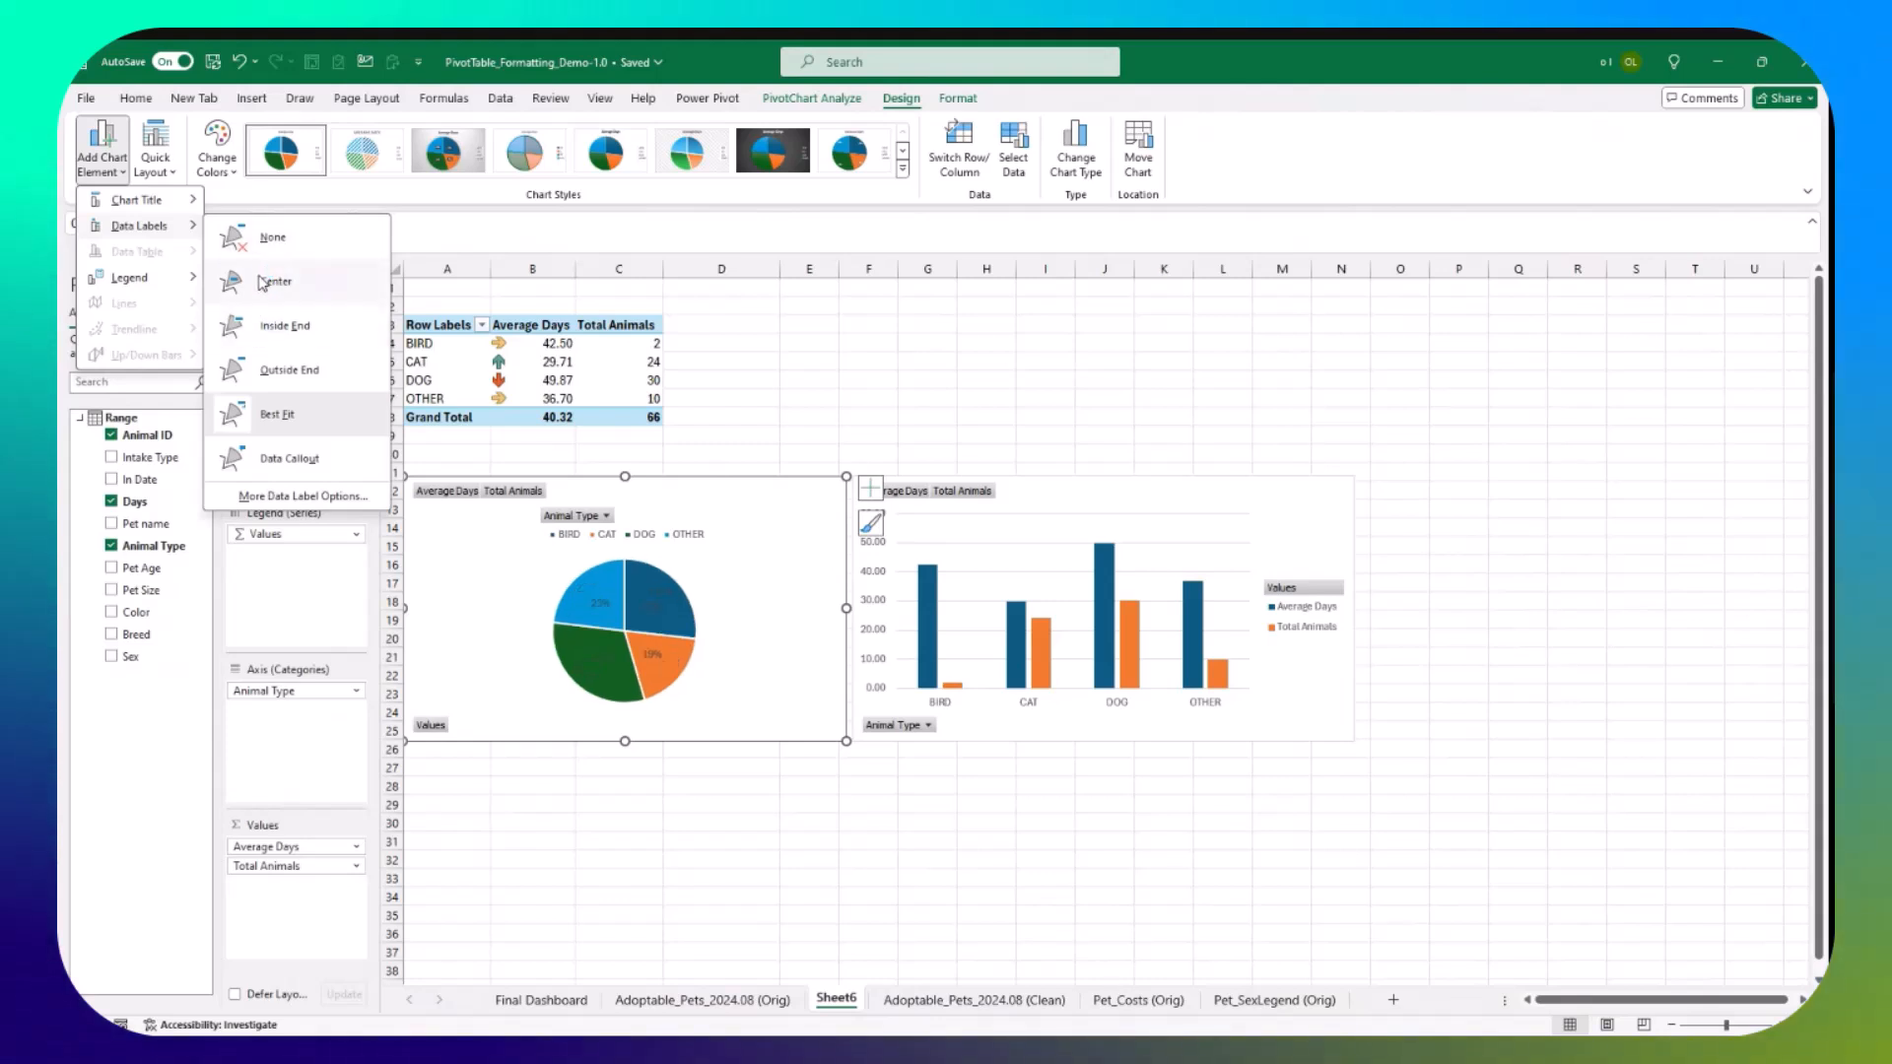
left_click(281, 463)
Step: Remove the legend from the pie chart
left_click(117, 173)
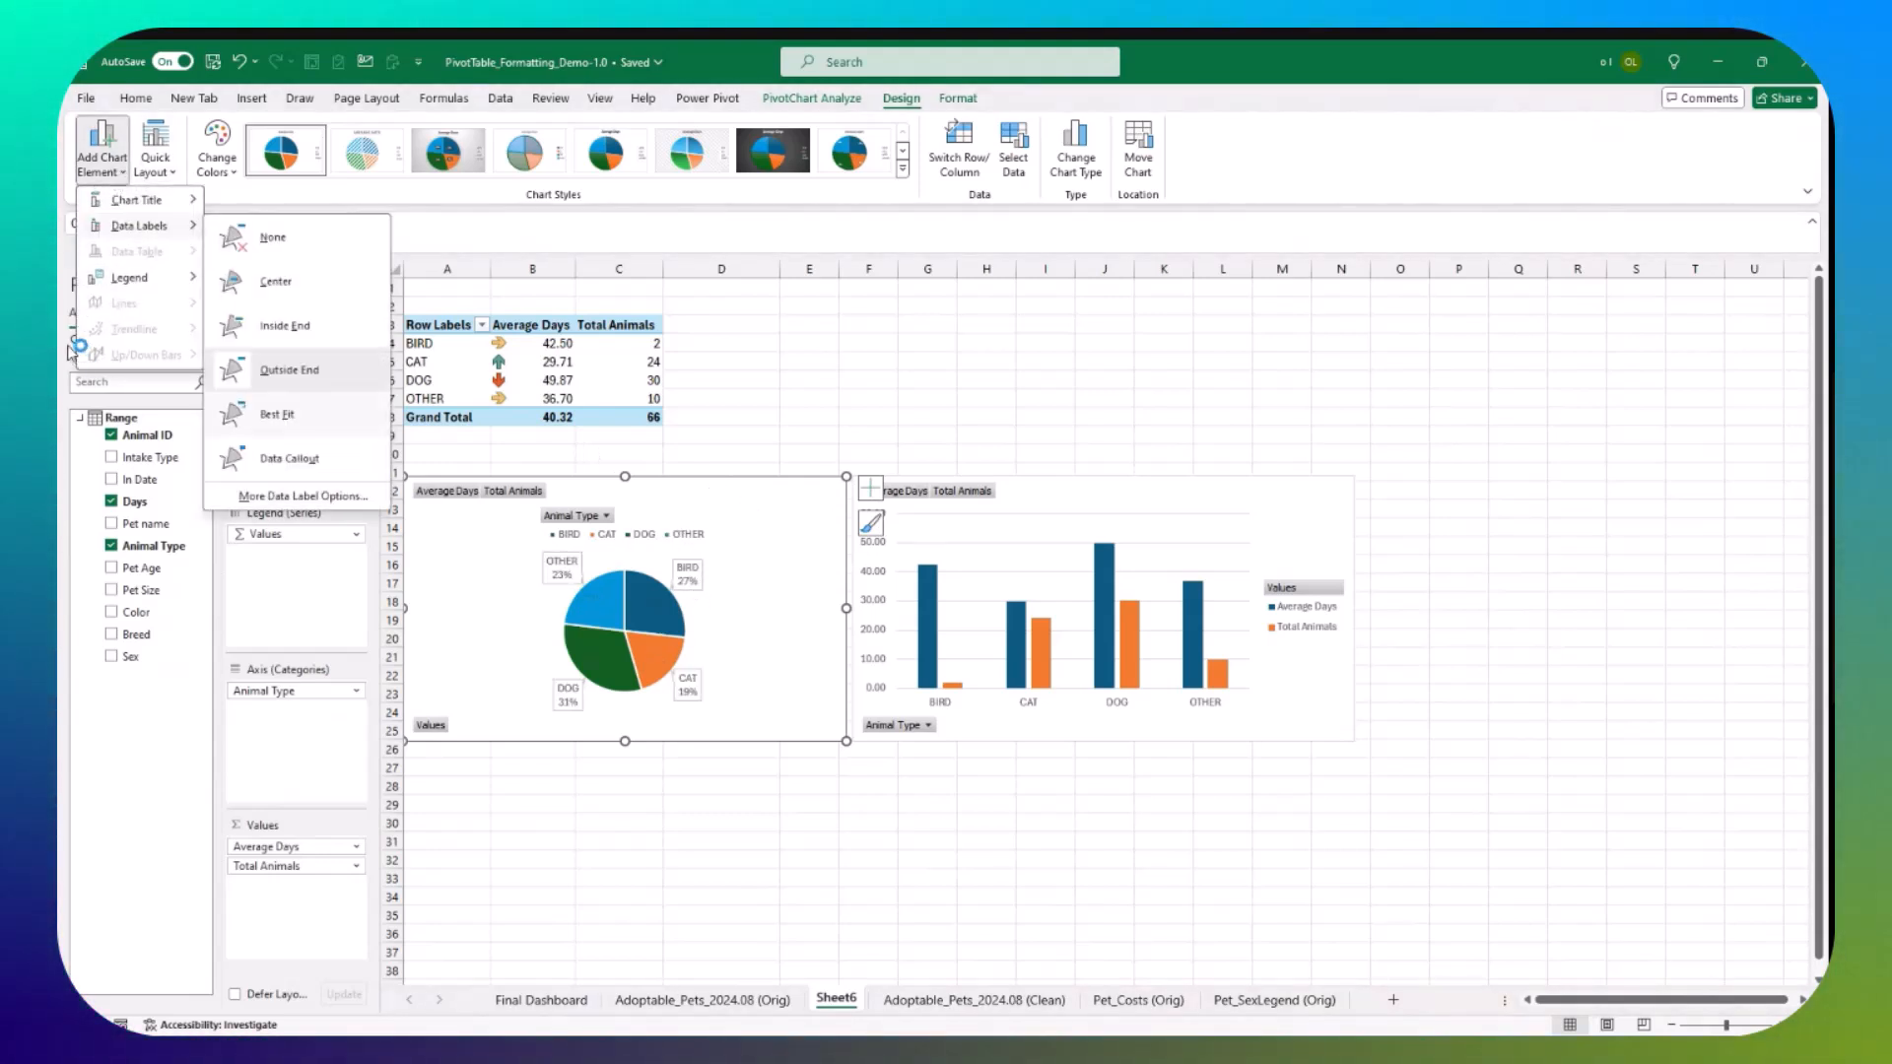
mouse_move(165, 291)
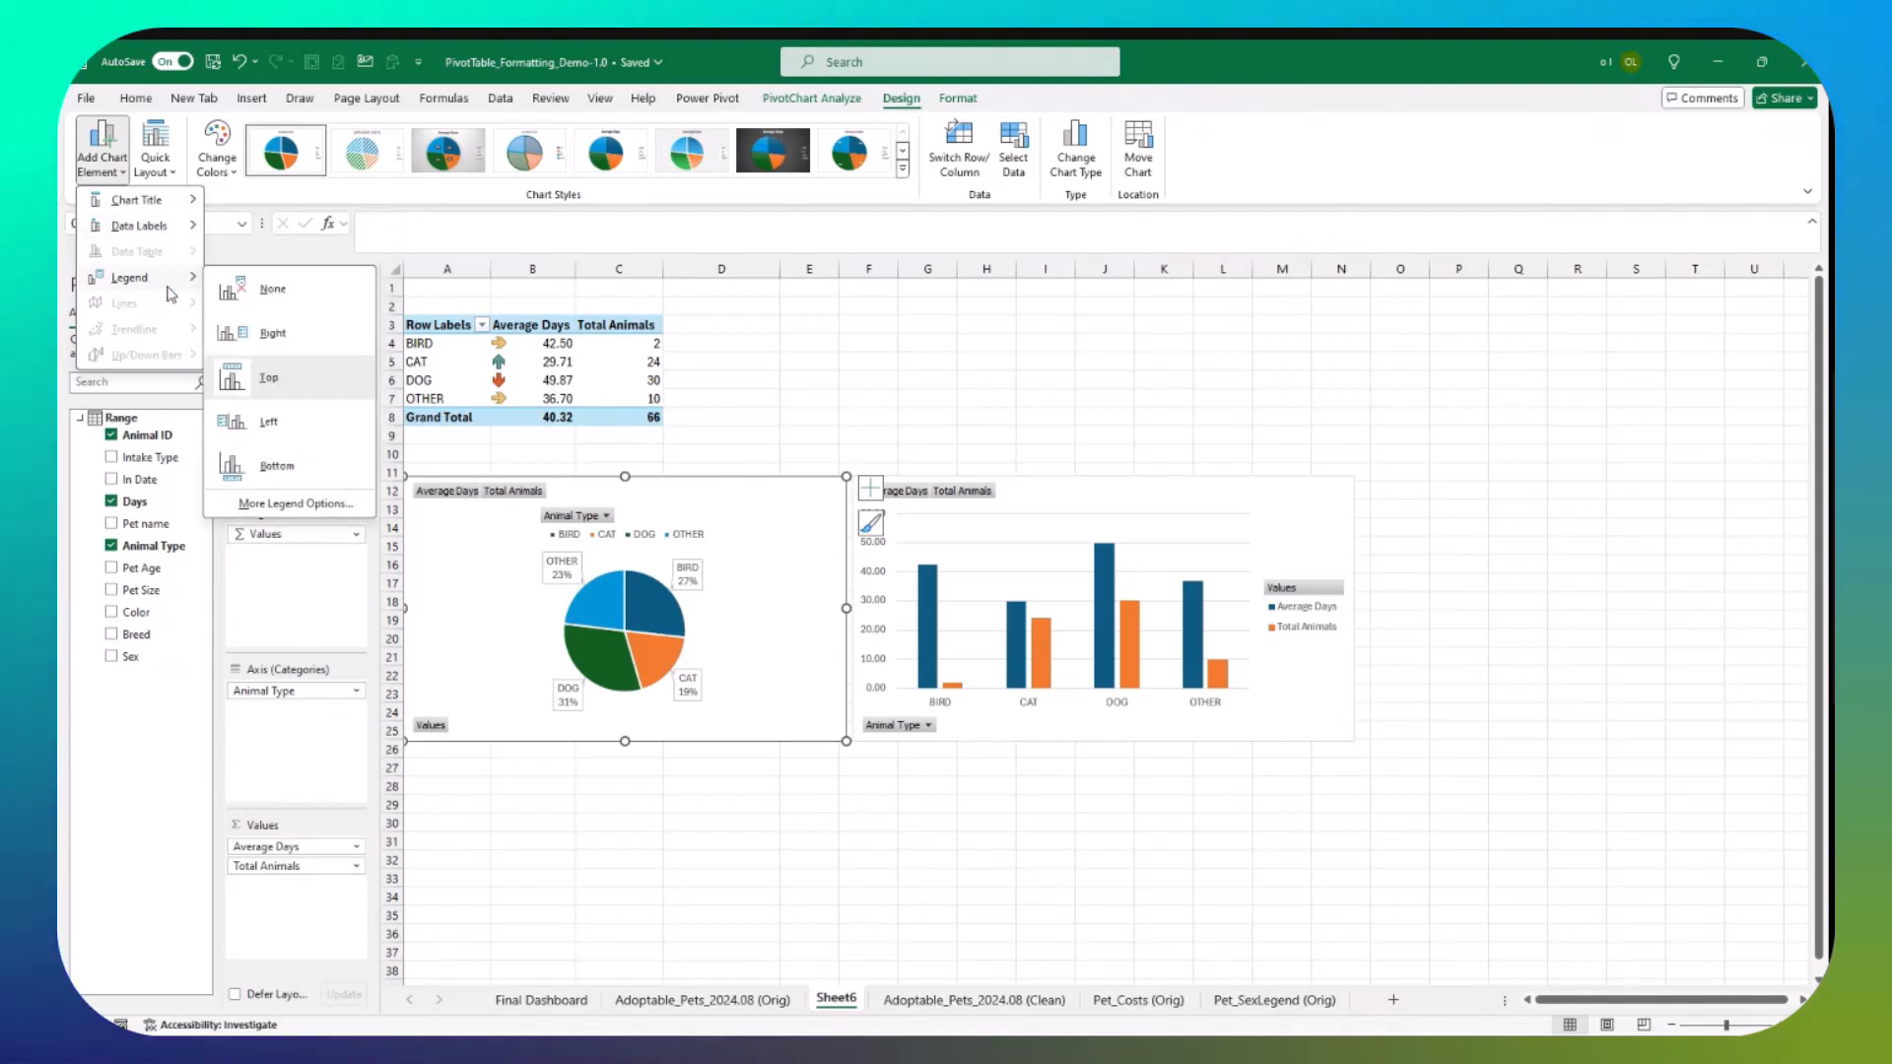
left_click(256, 289)
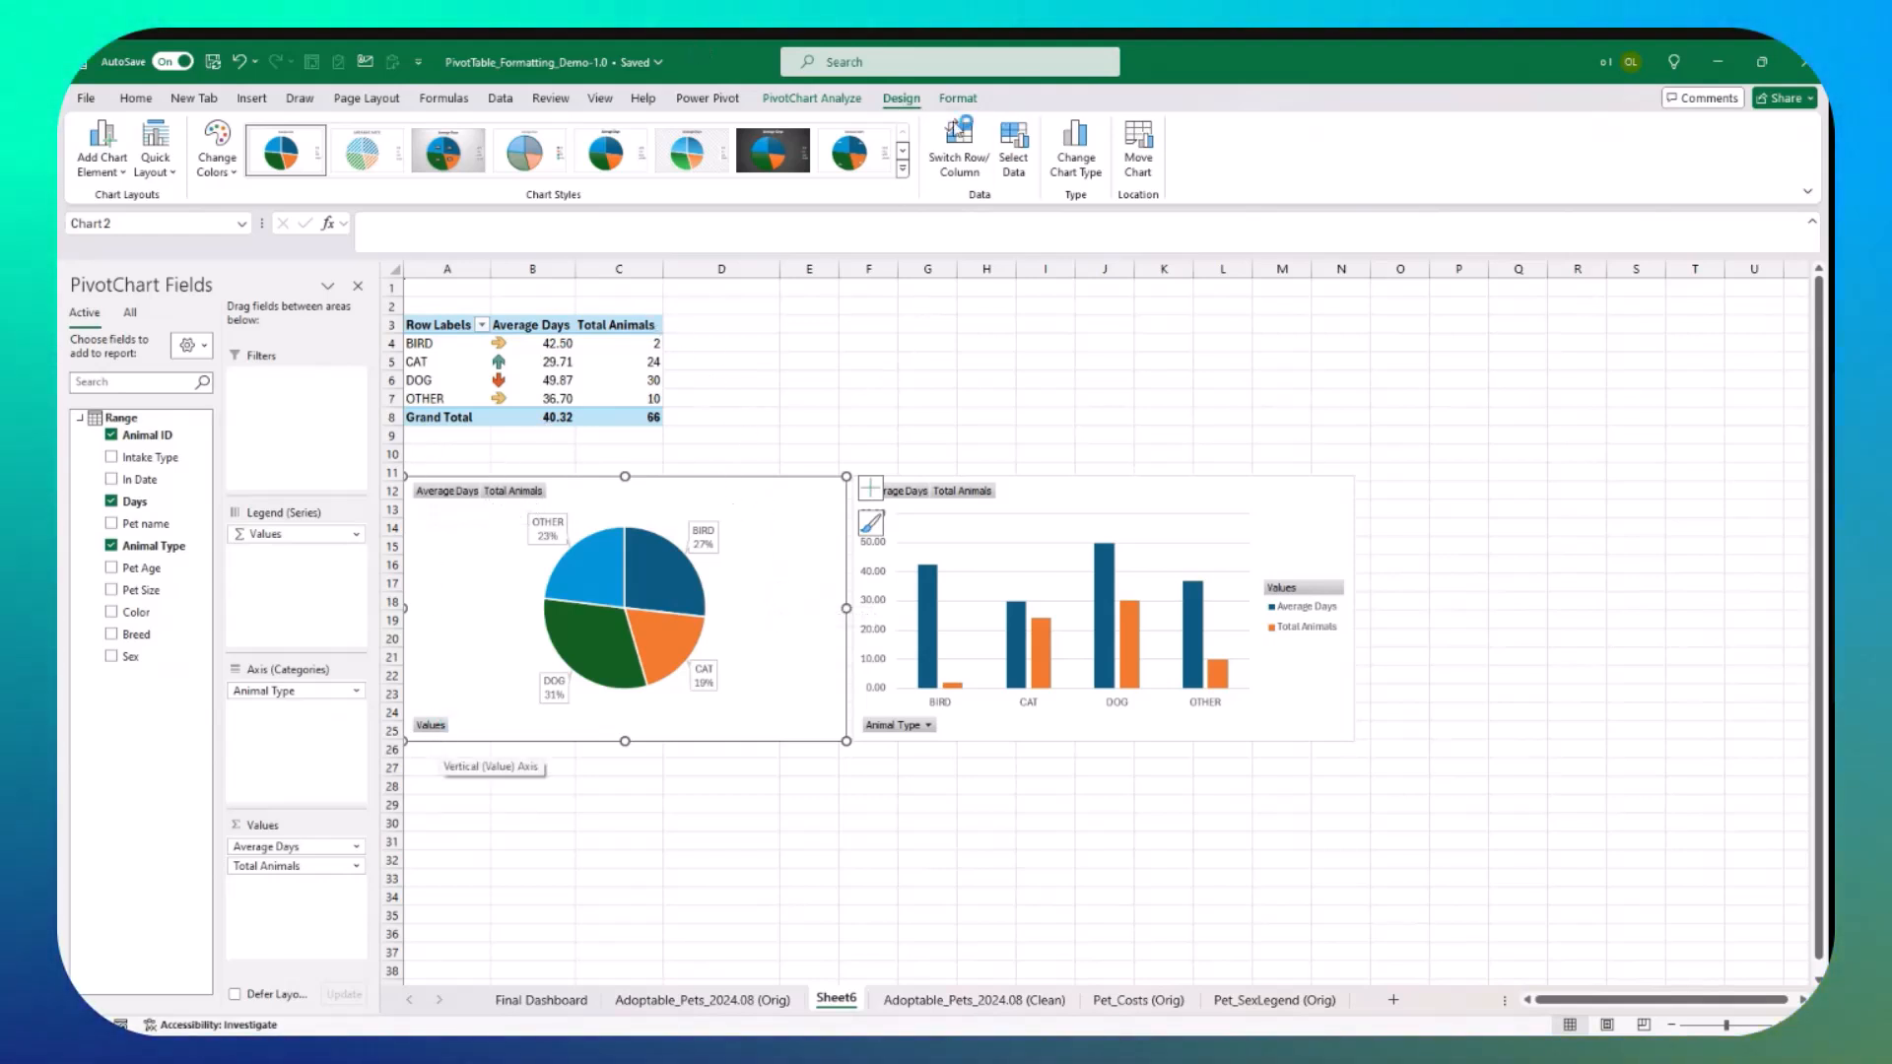
Step: Hide all field buttons on both the pie chart and the column chart
left_click(843, 101)
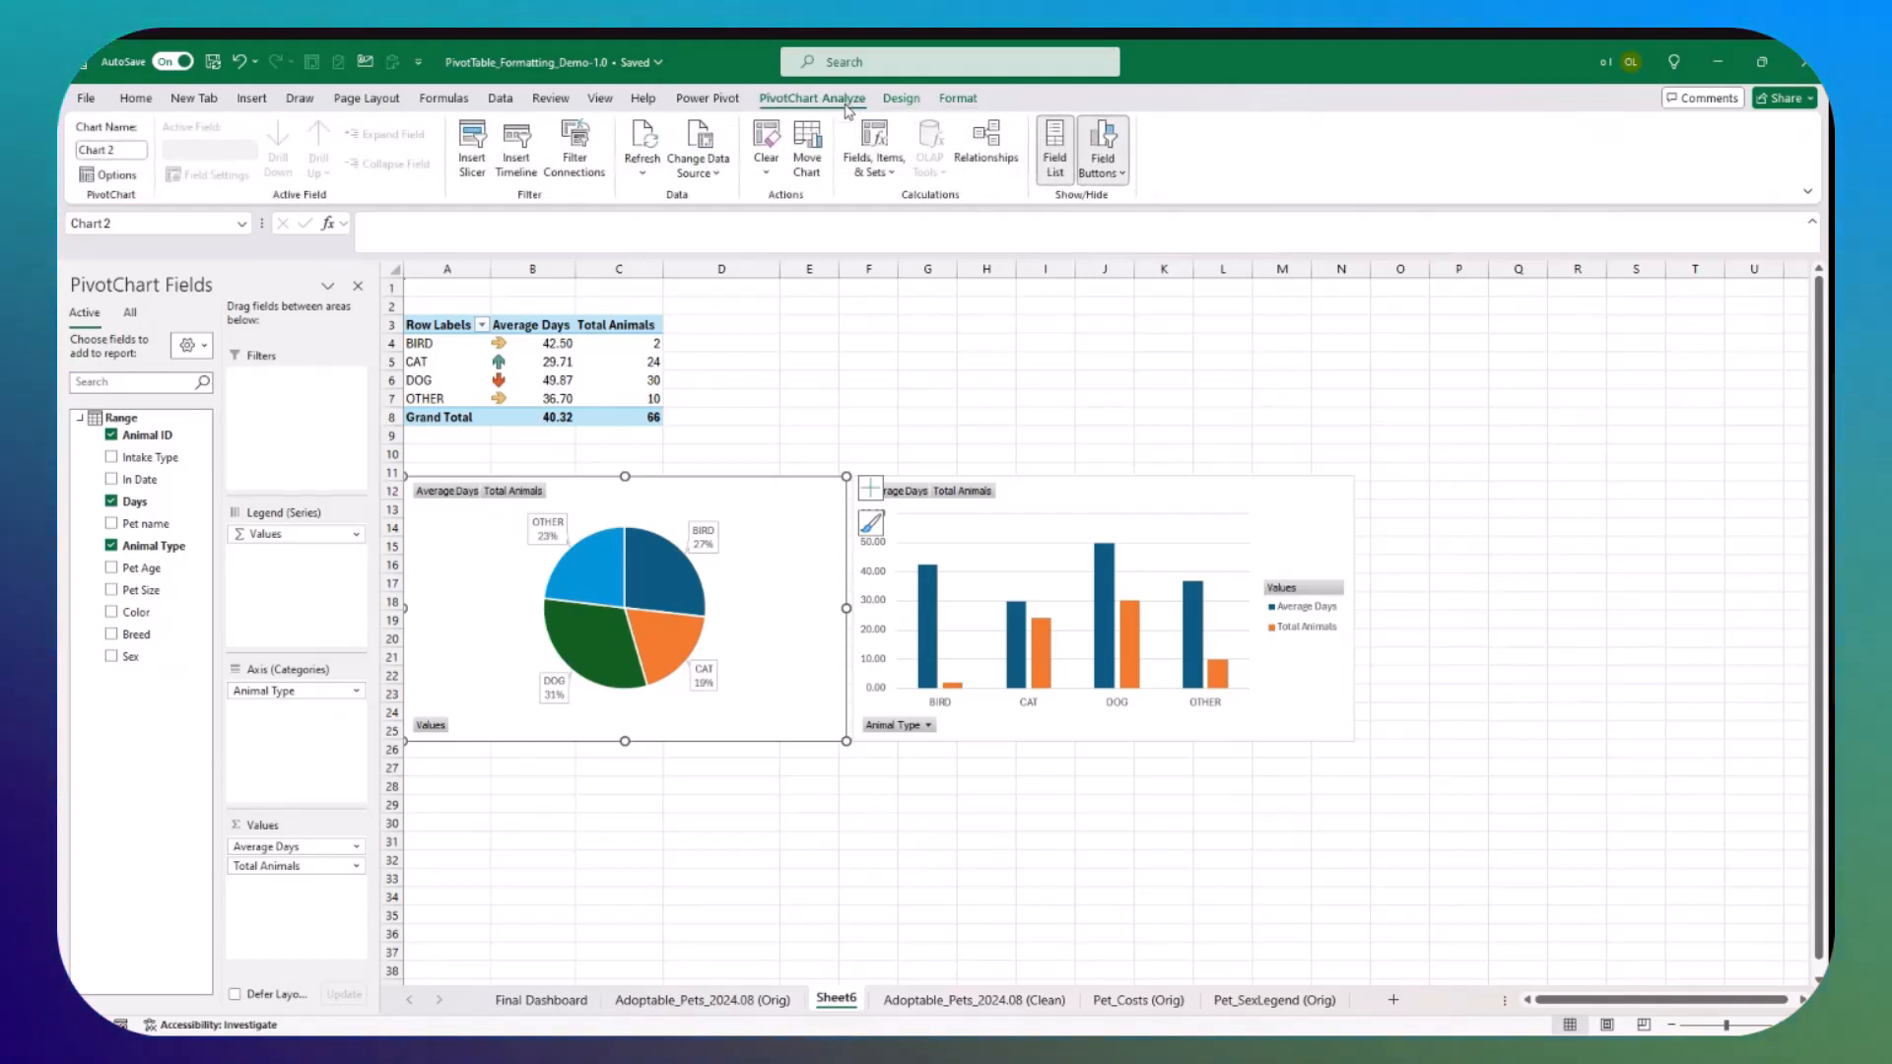
left_click(1098, 172)
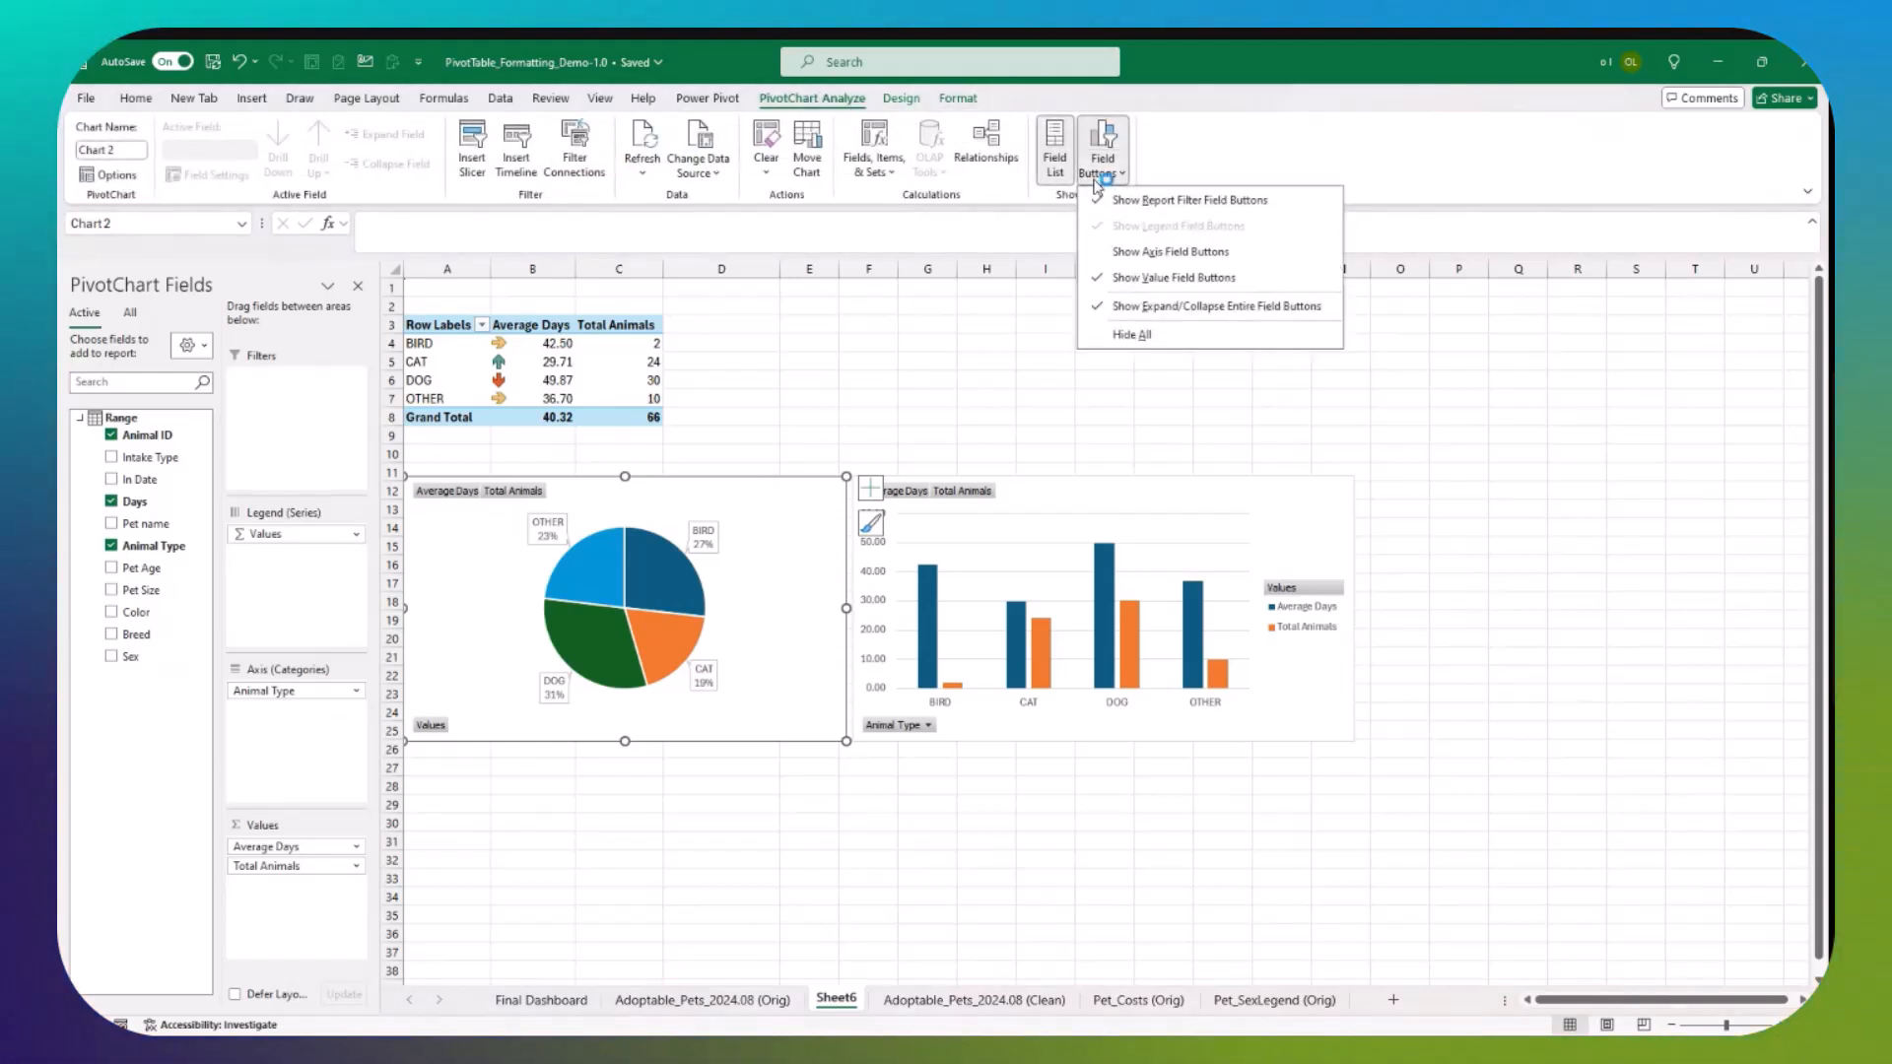
left_click(1114, 336)
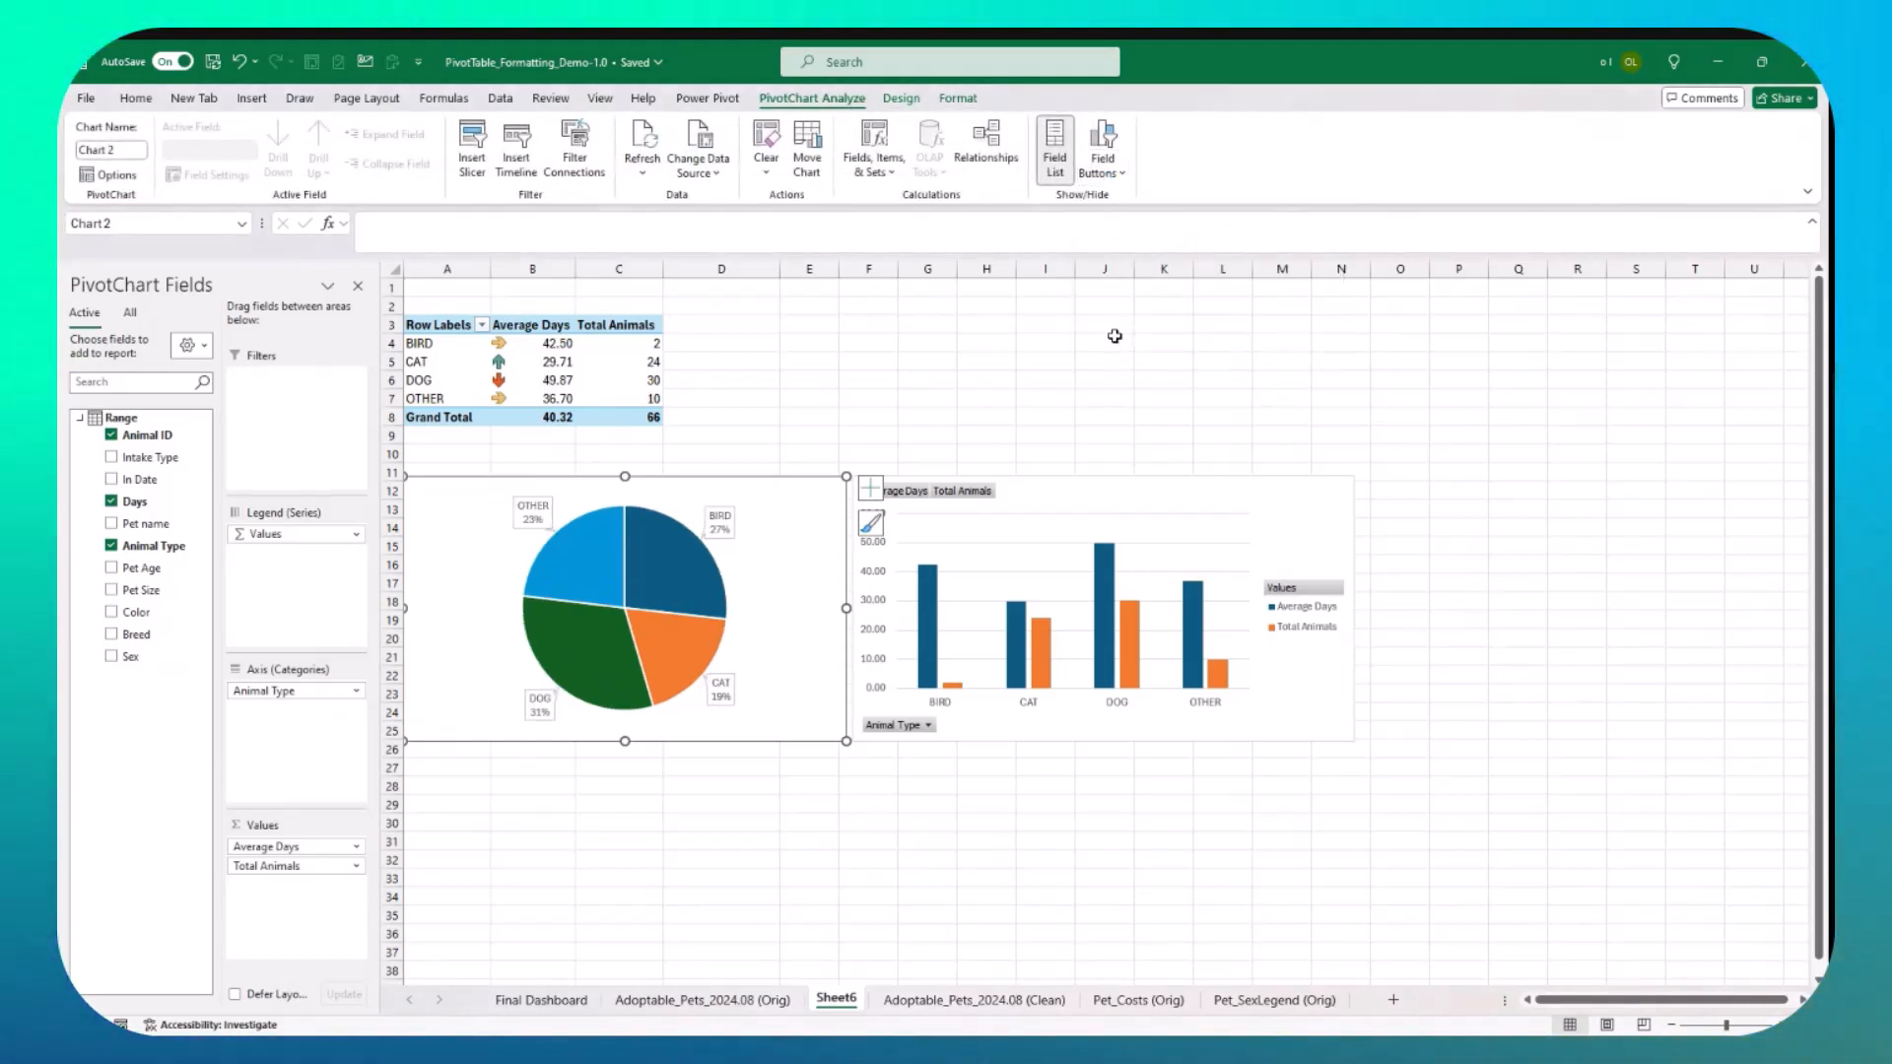
left_click(1109, 490)
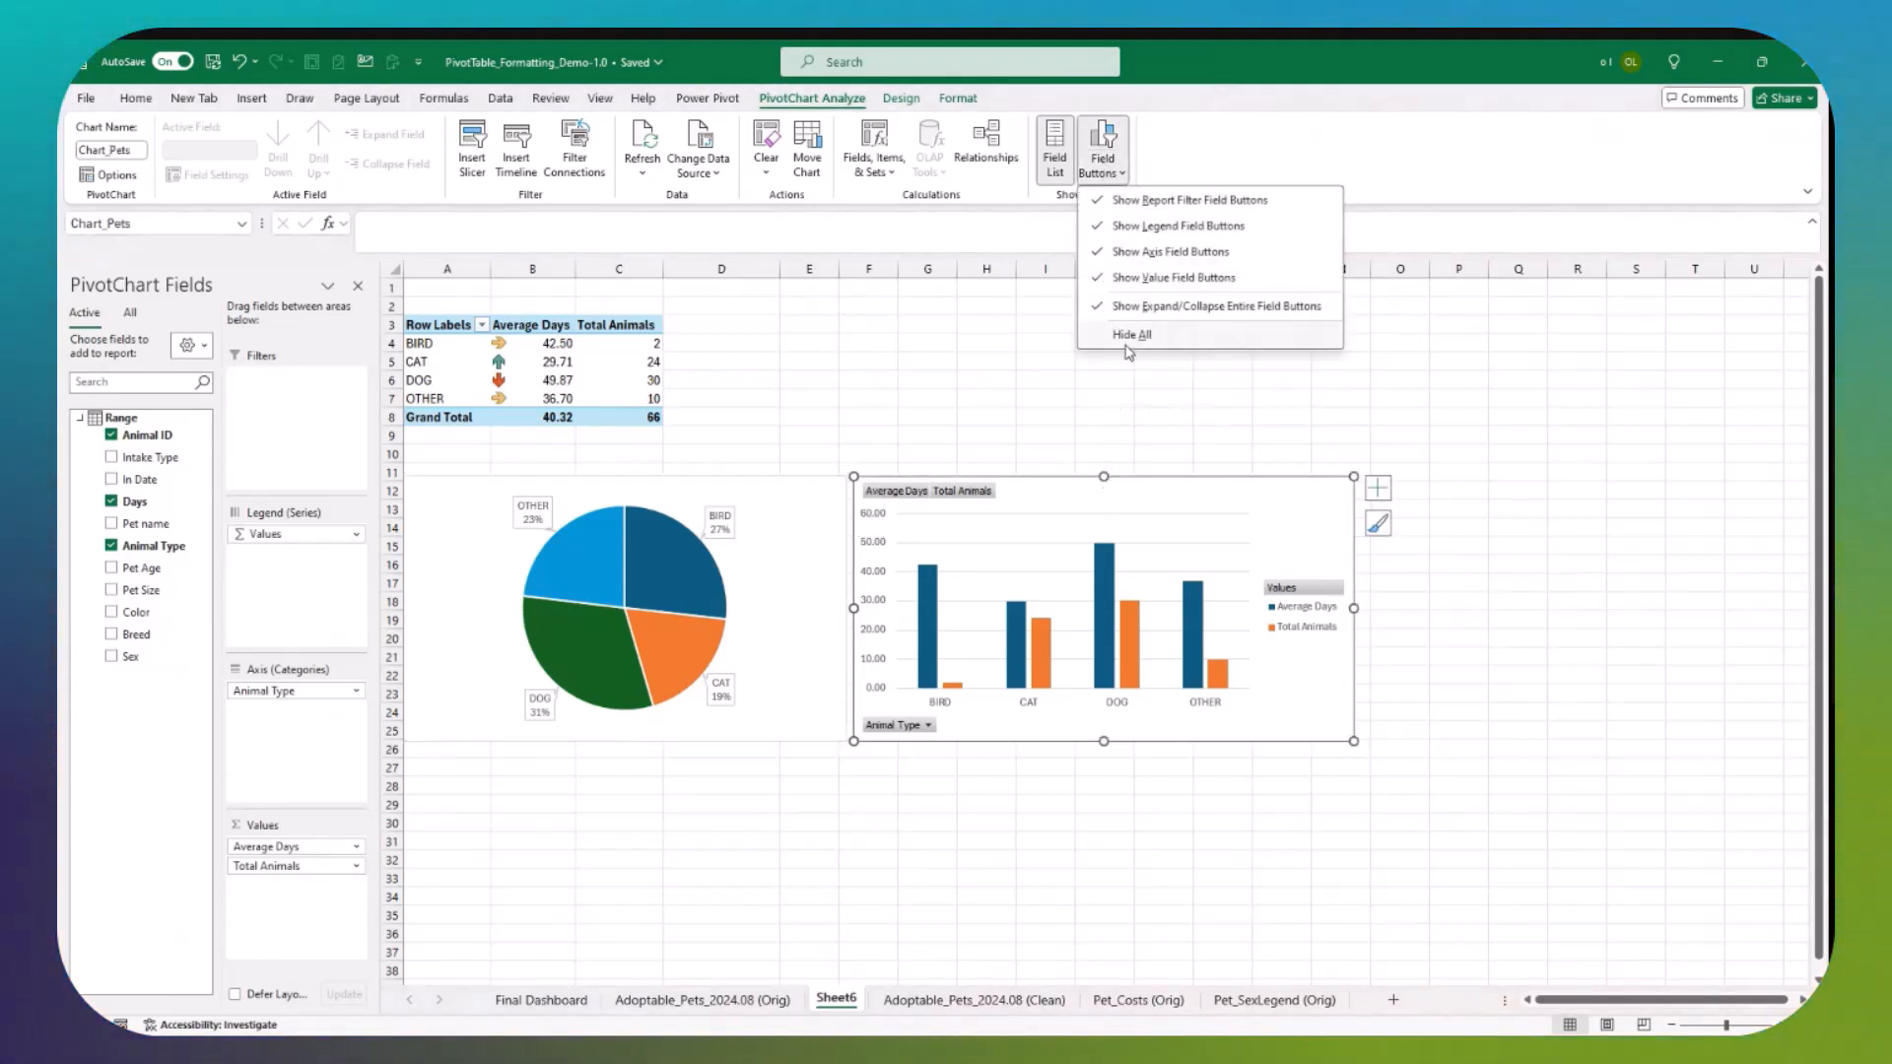
left_click(1123, 336)
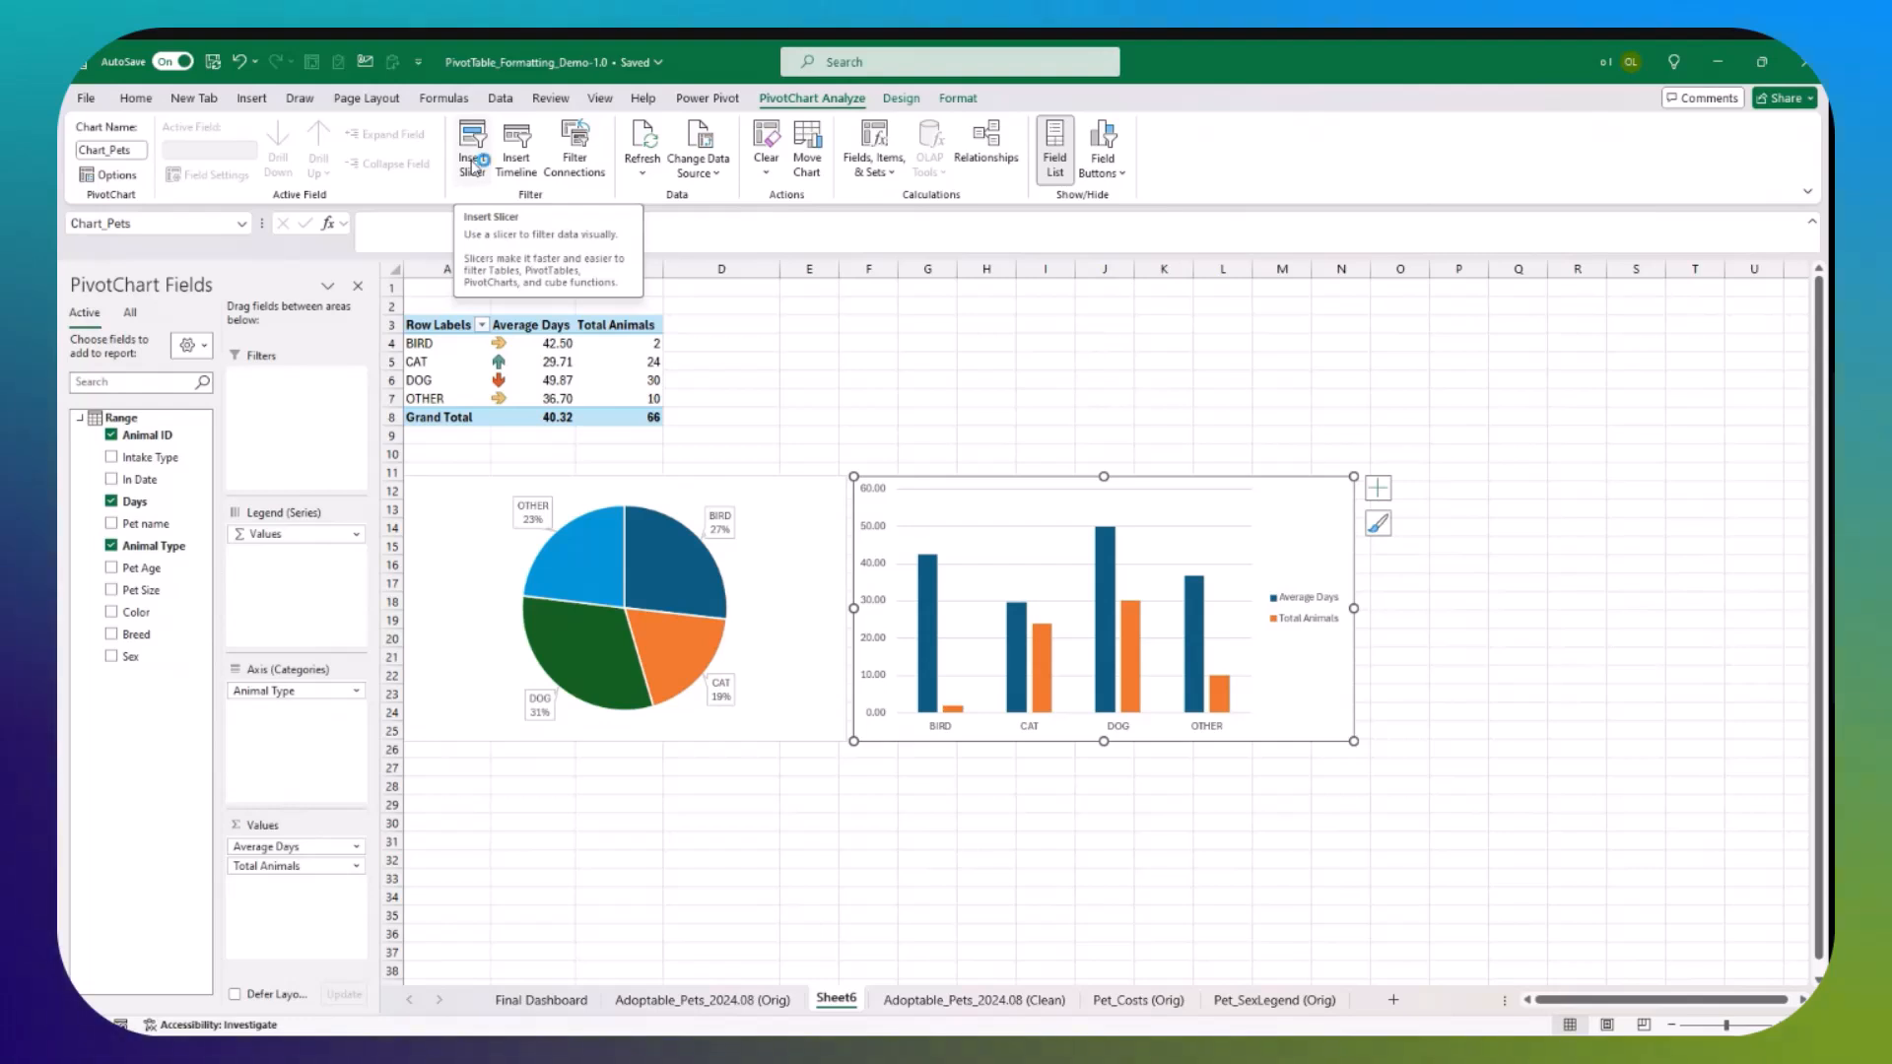
Step: Insert slicers for the Sex, Intake Type and Pet Size fields
left_click(472, 163)
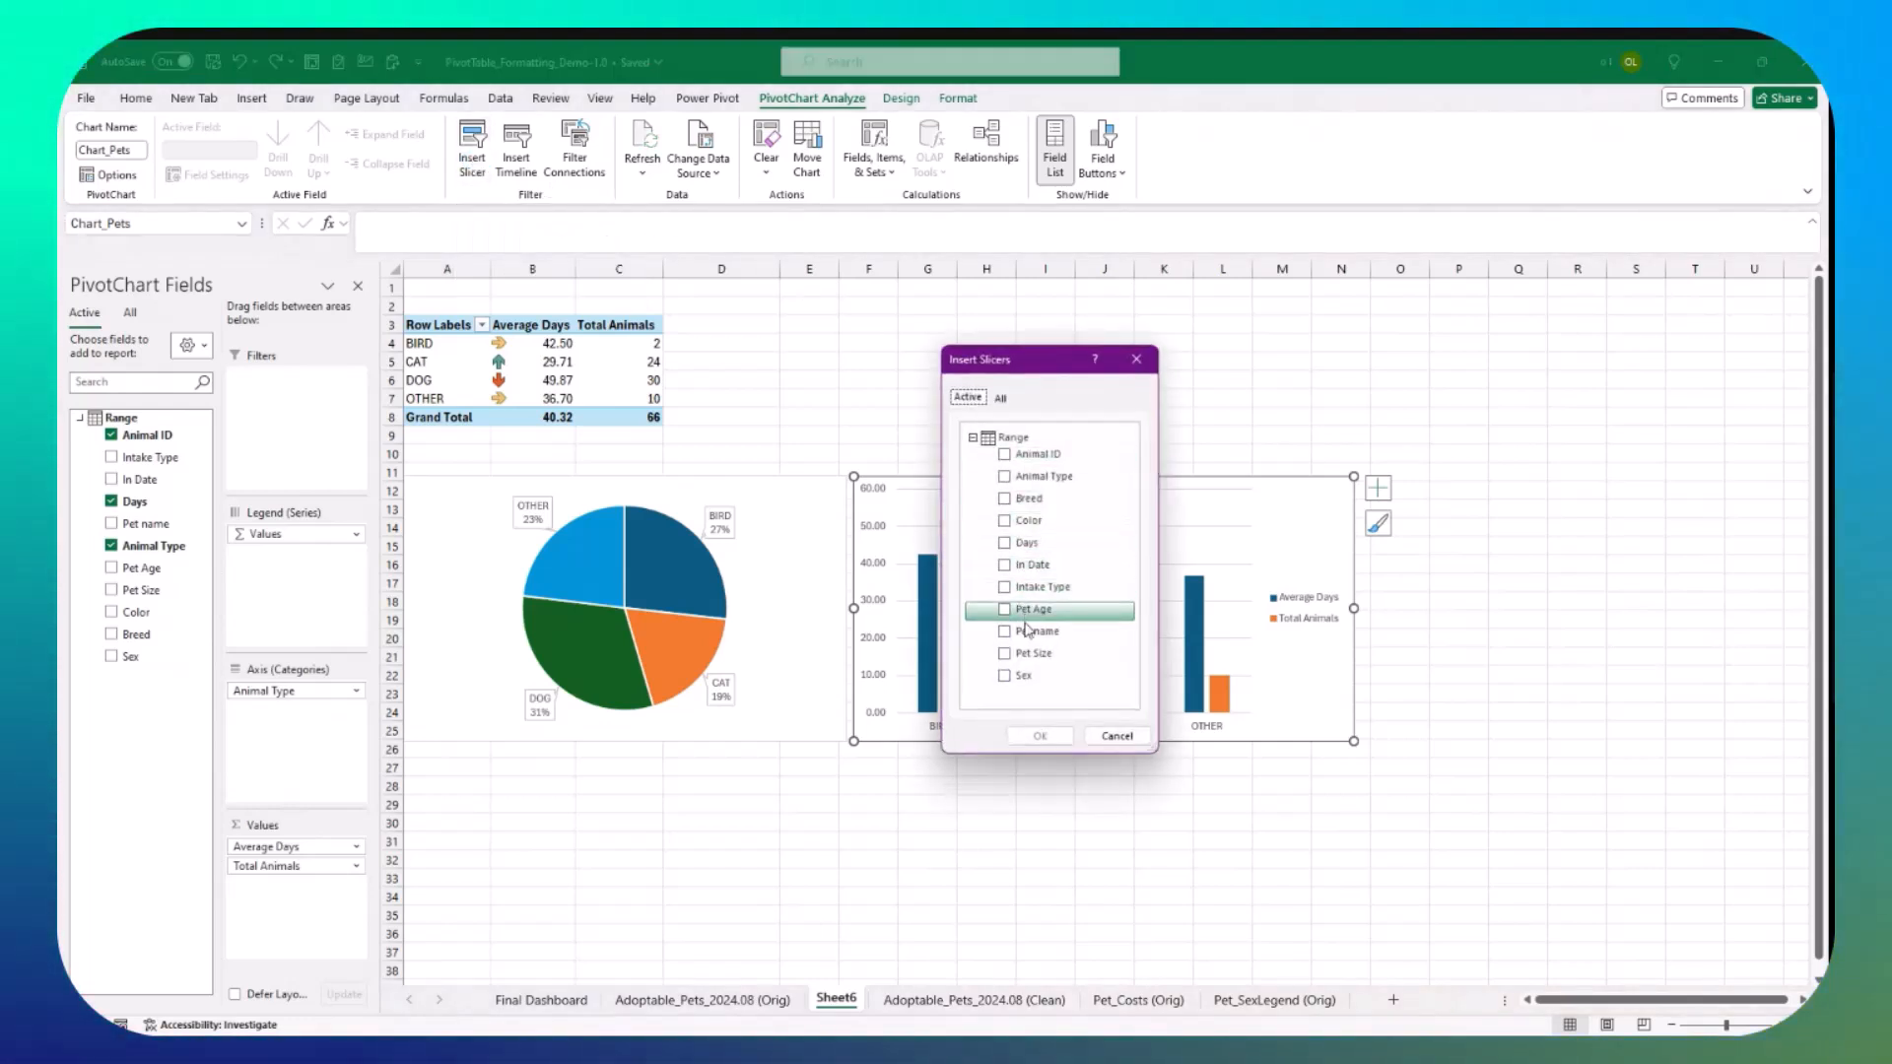
left_click(1014, 680)
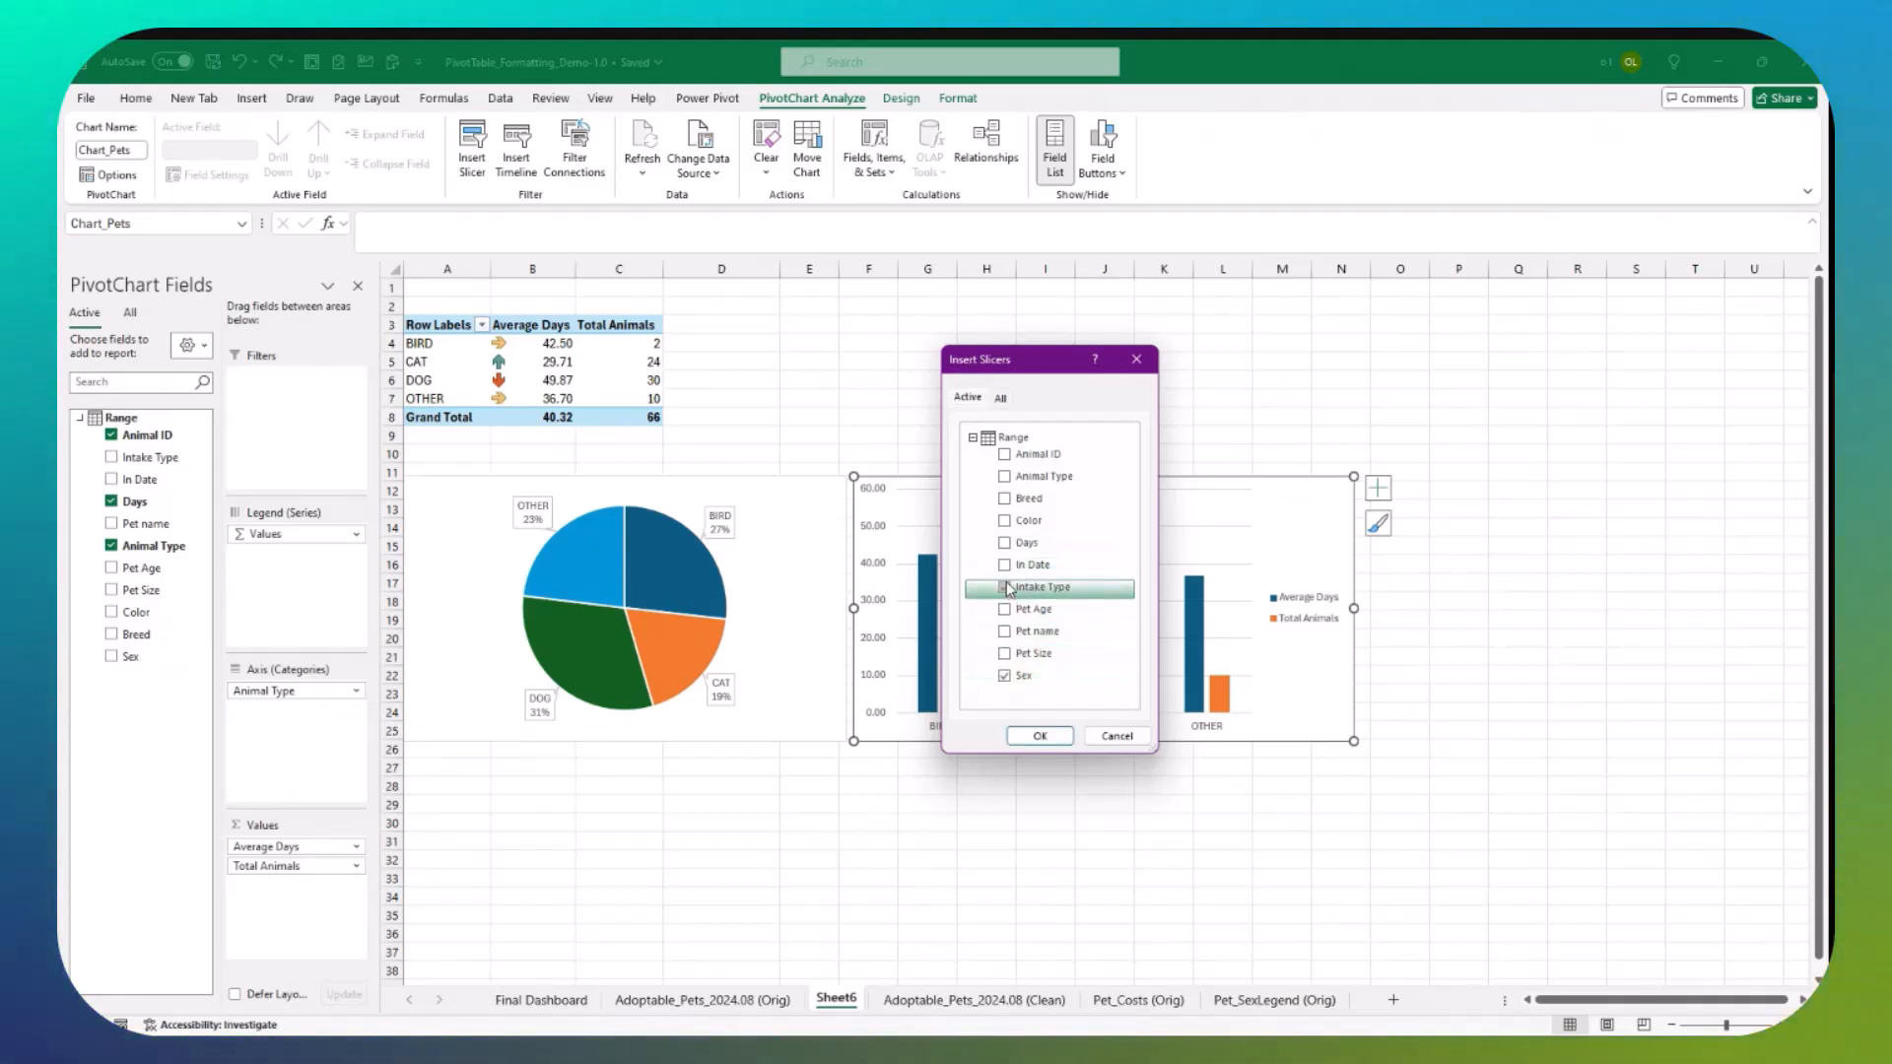
left_click(1005, 587)
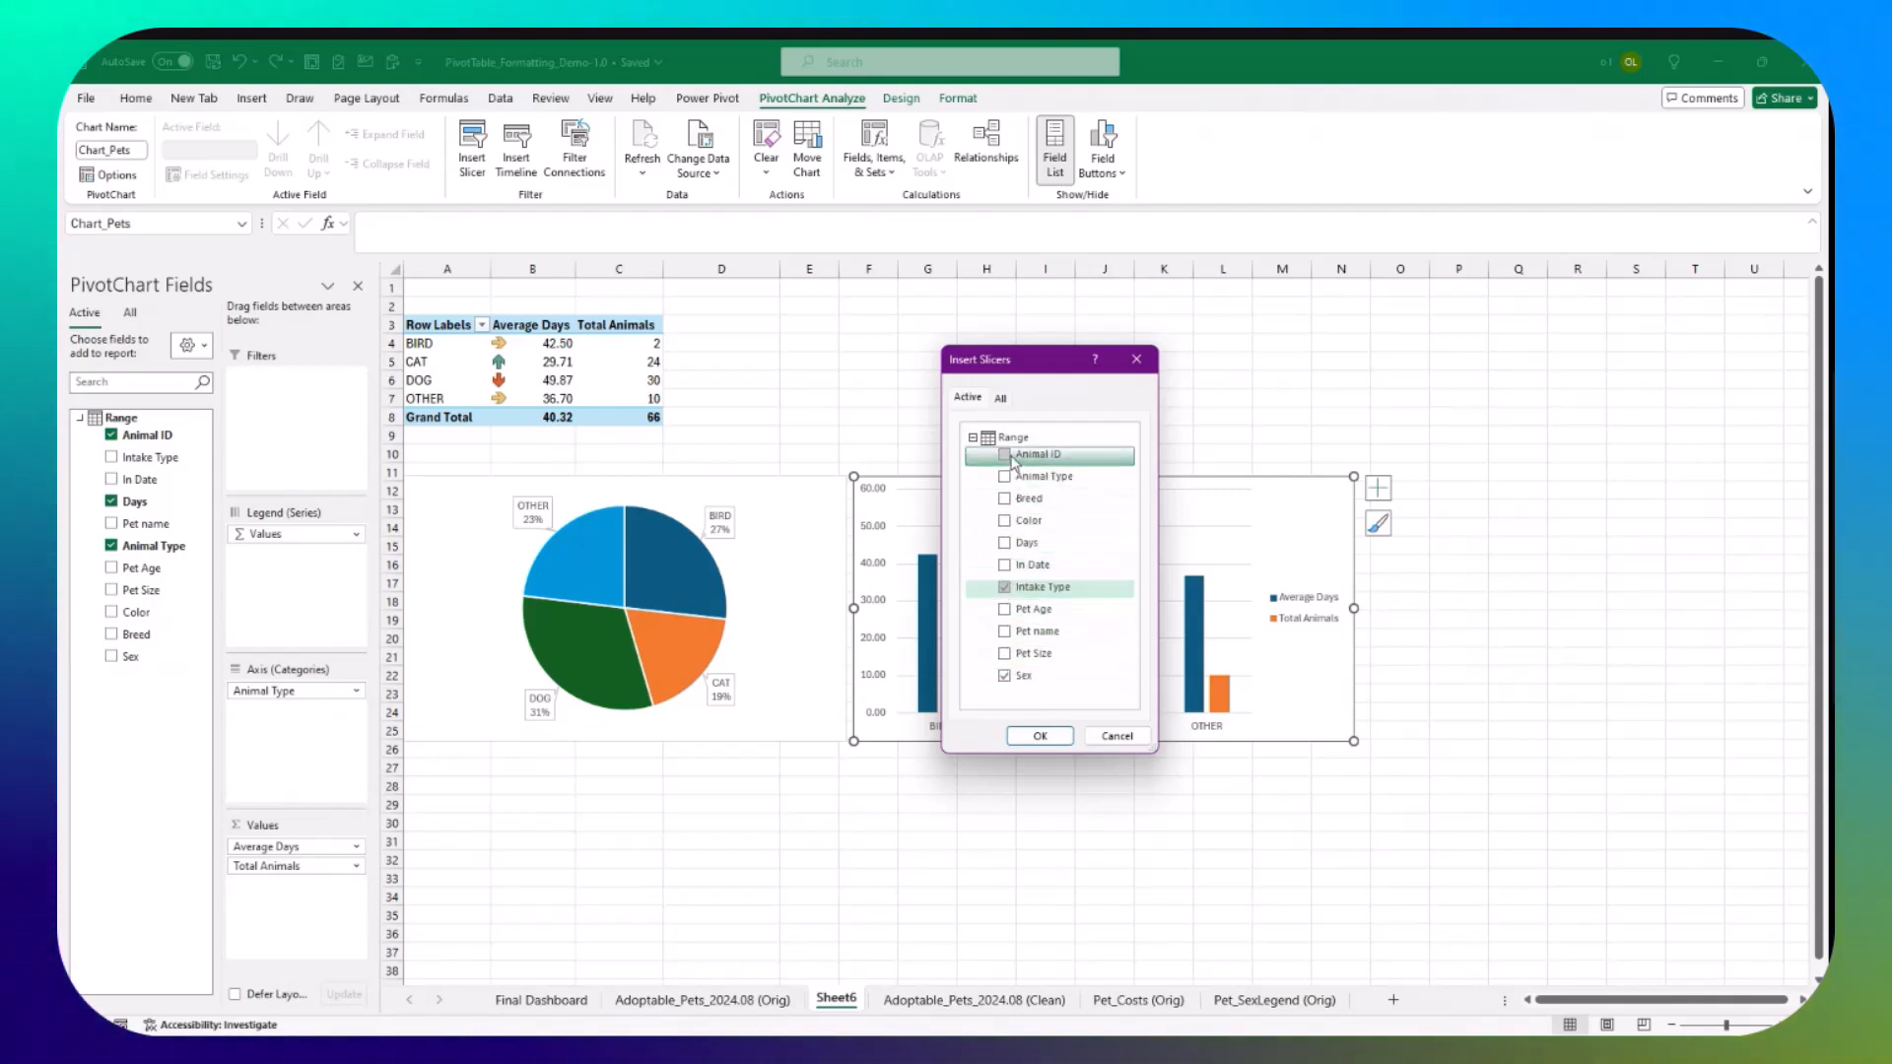
left_click(1007, 653)
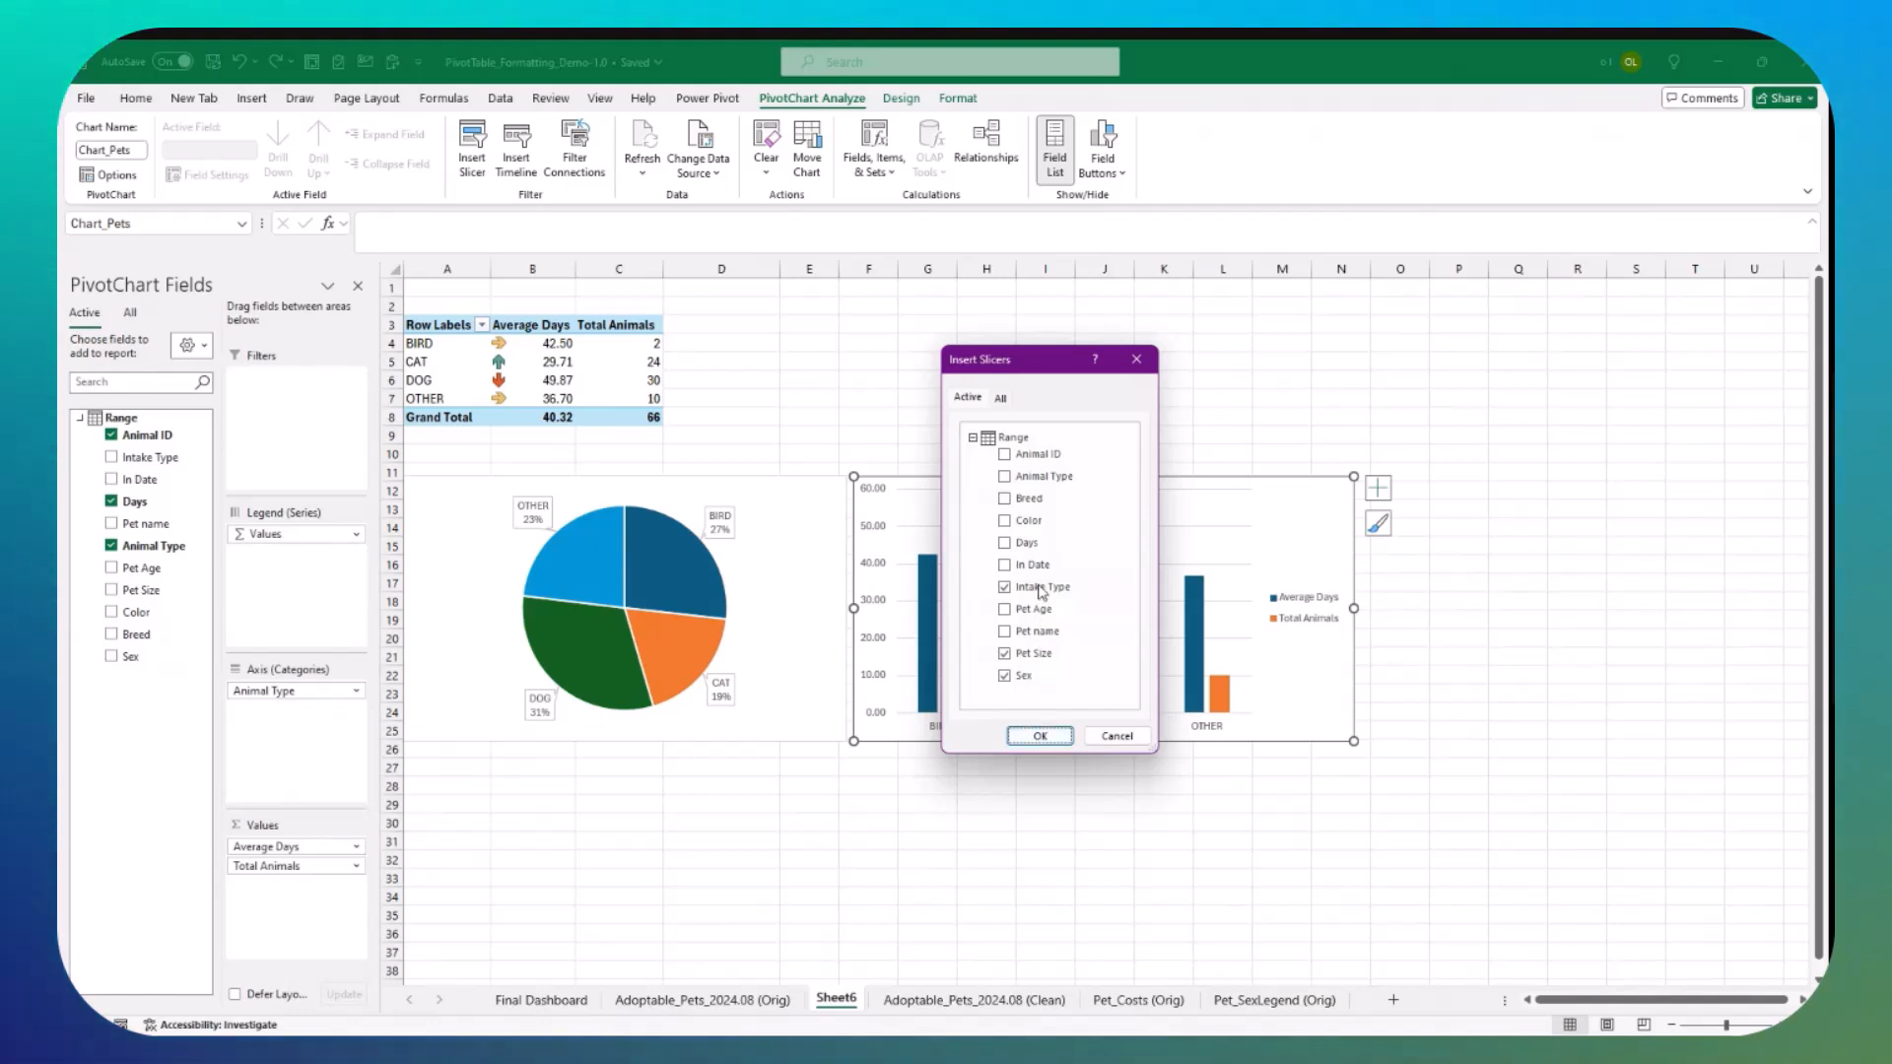
left_click(1050, 732)
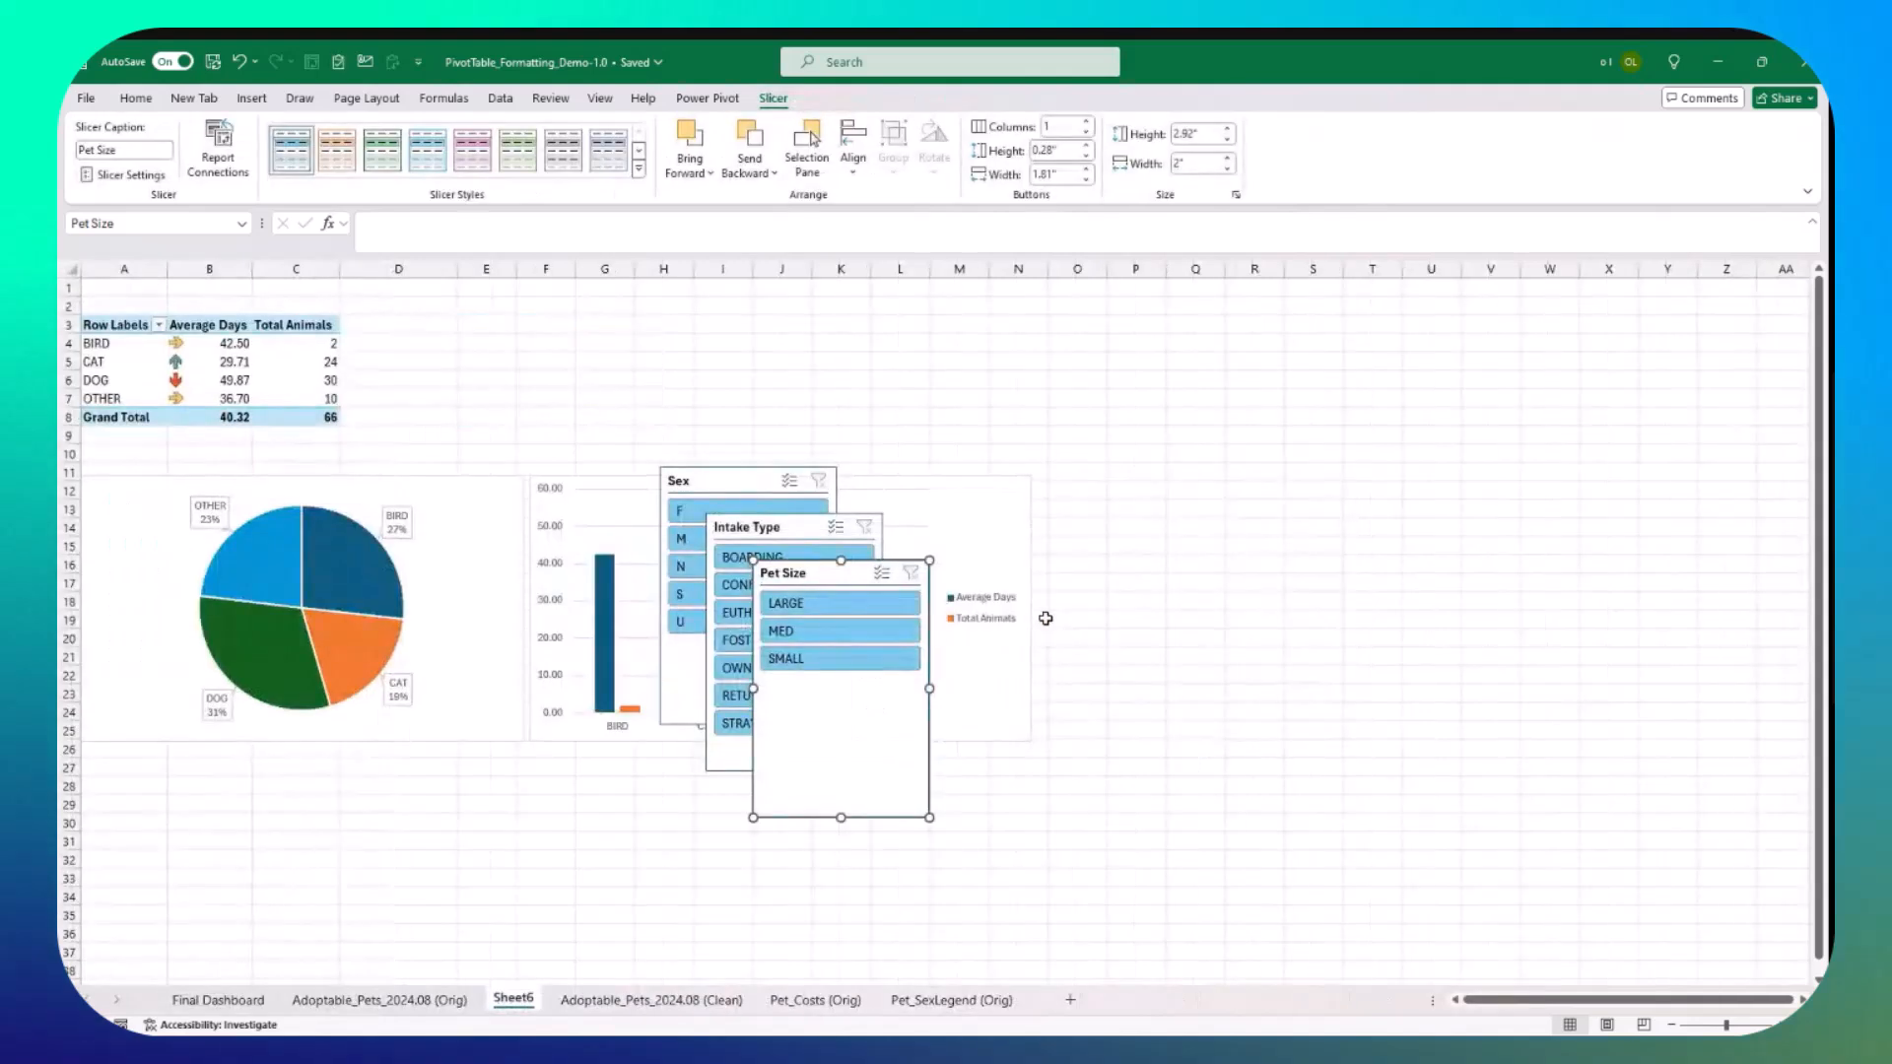
Step: Arrange the Intake Type and Sex slicers side by side beside the column chart, with the Pet Size slicer above them
left_click_drag(882, 564, 1167, 597)
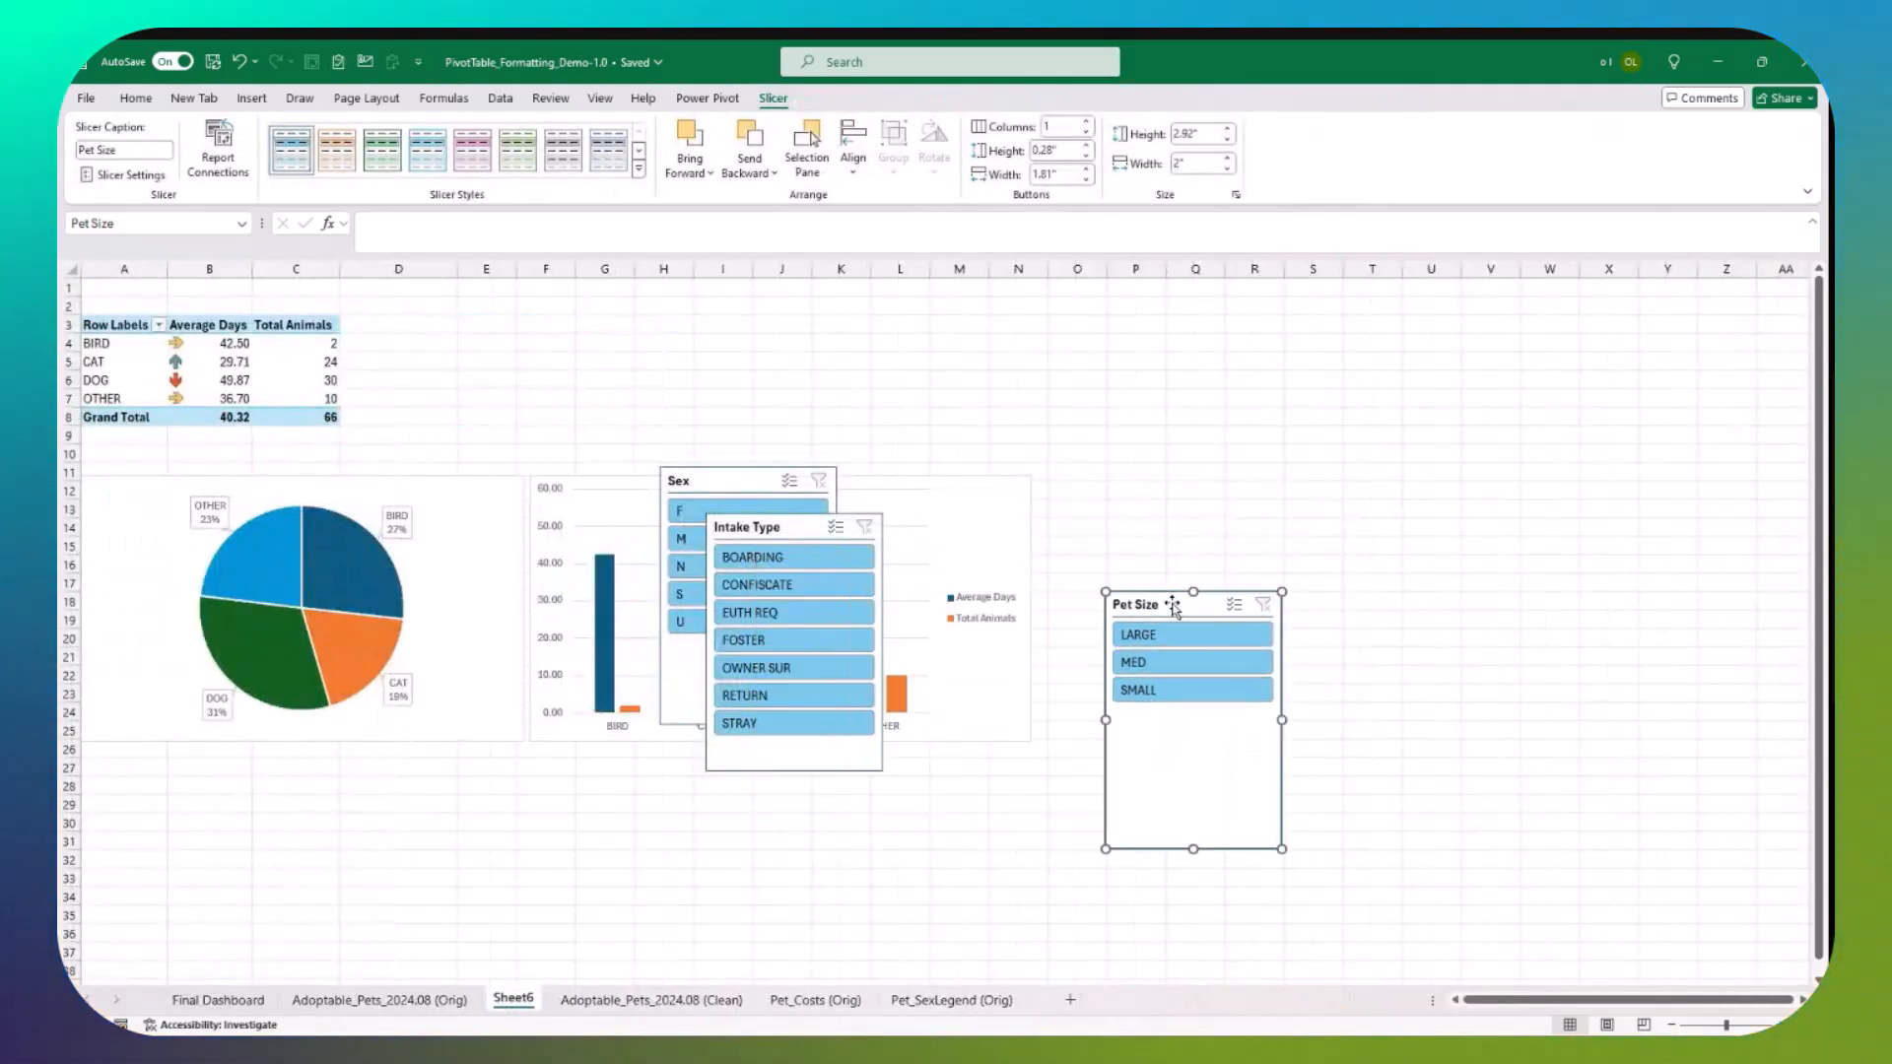
left_click_drag(779, 530, 1125, 498)
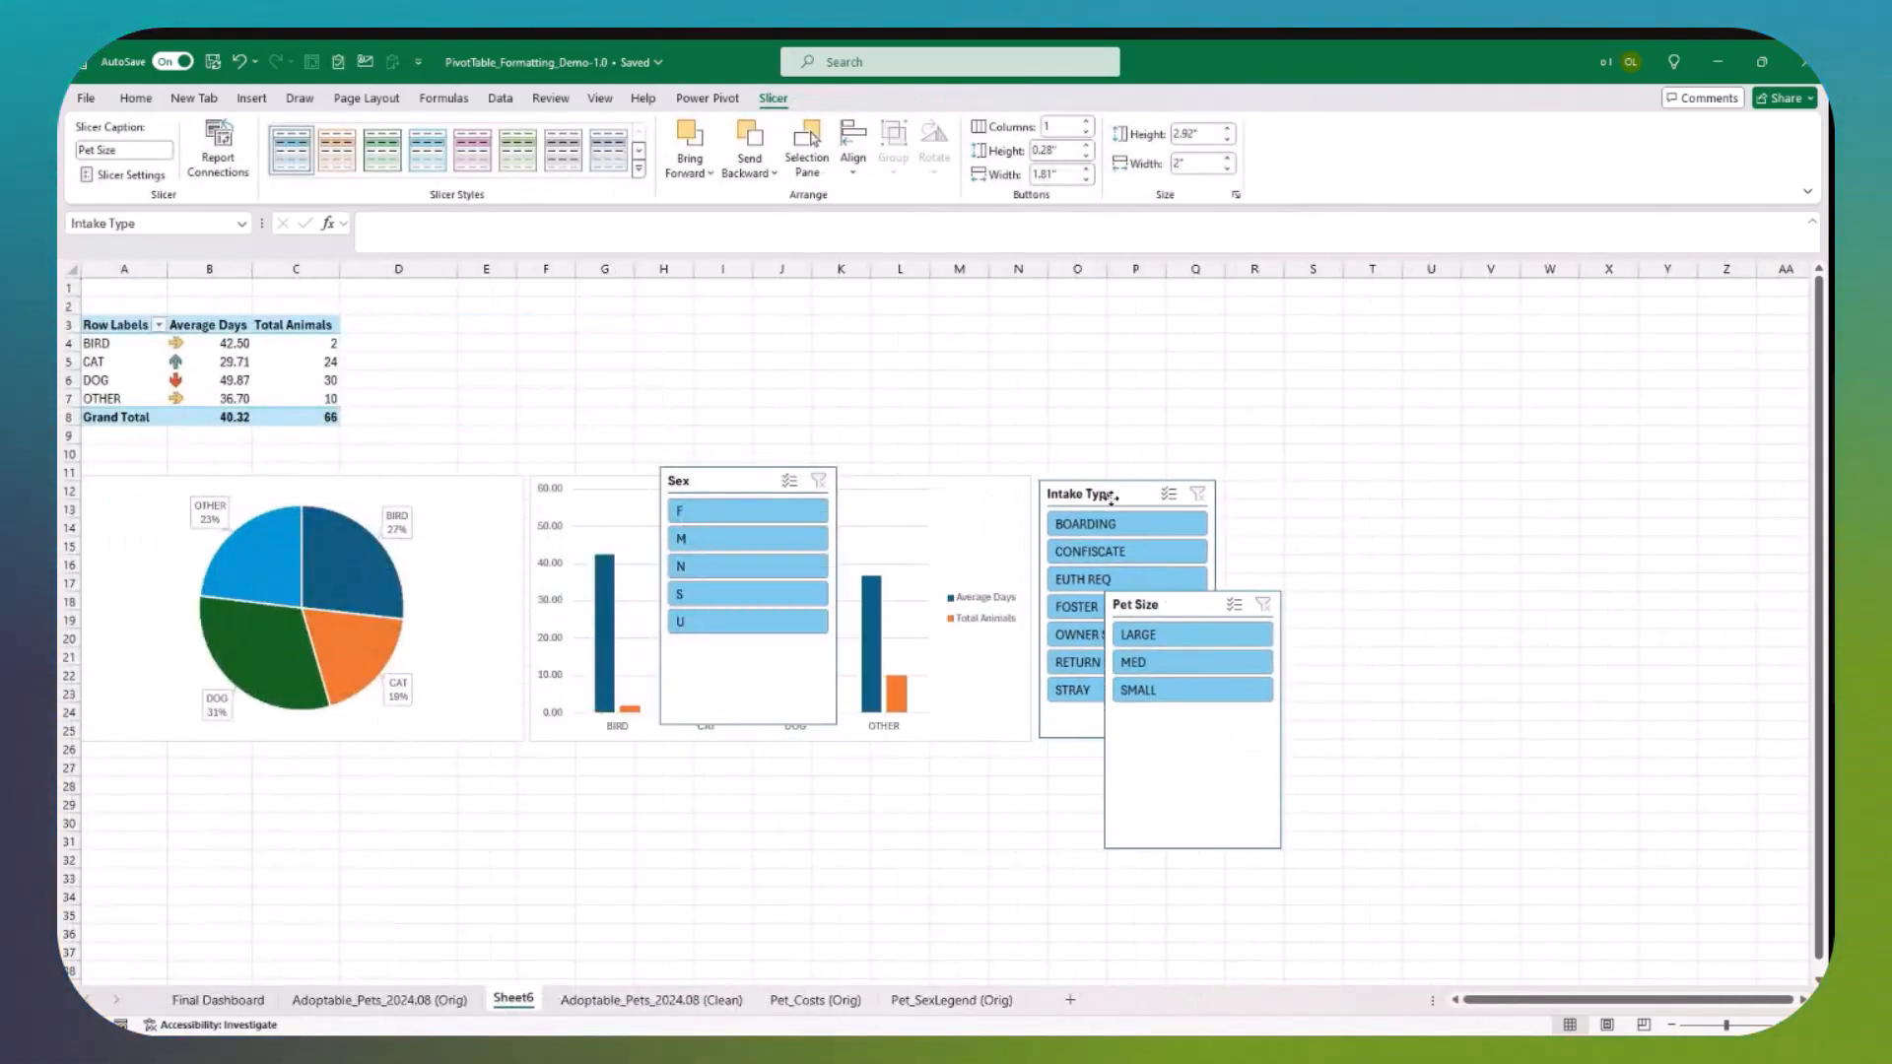
left_click_drag(793, 479, 1321, 490)
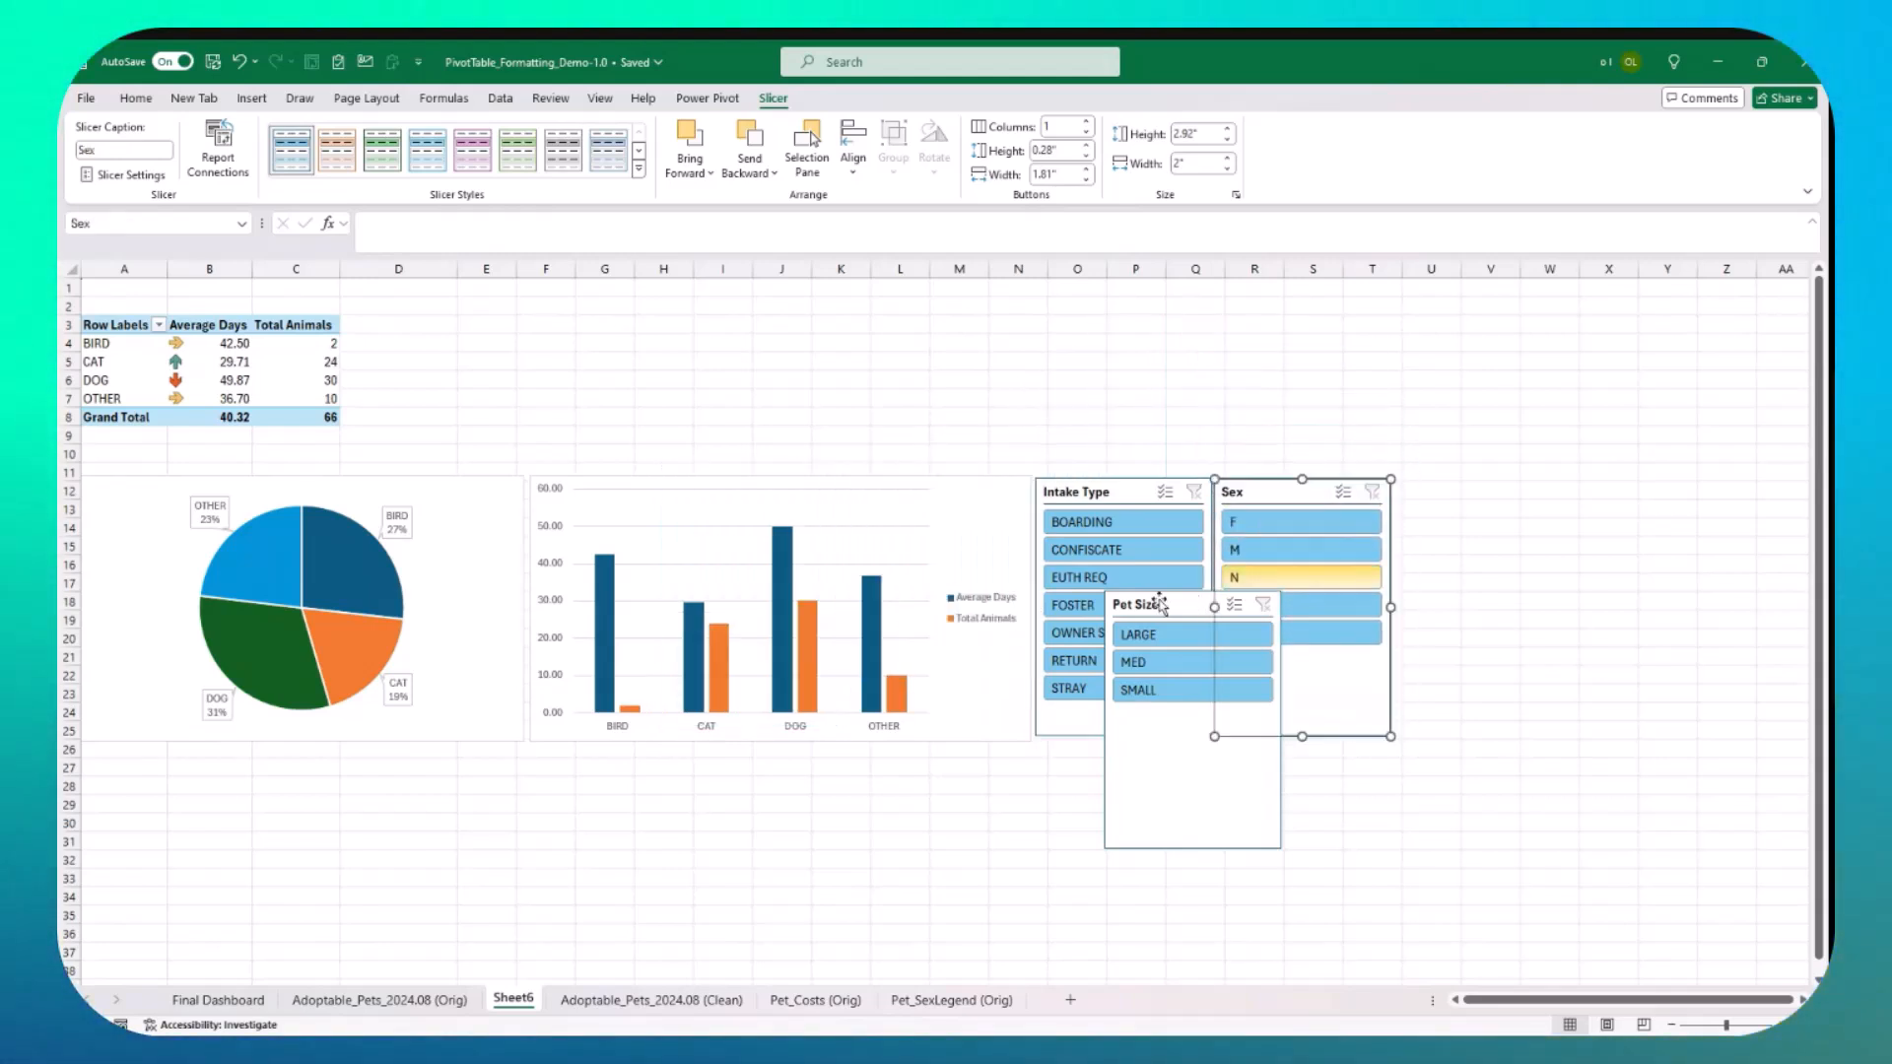
left_click(1162, 604)
left_click_drag(1162, 604, 1044, 331)
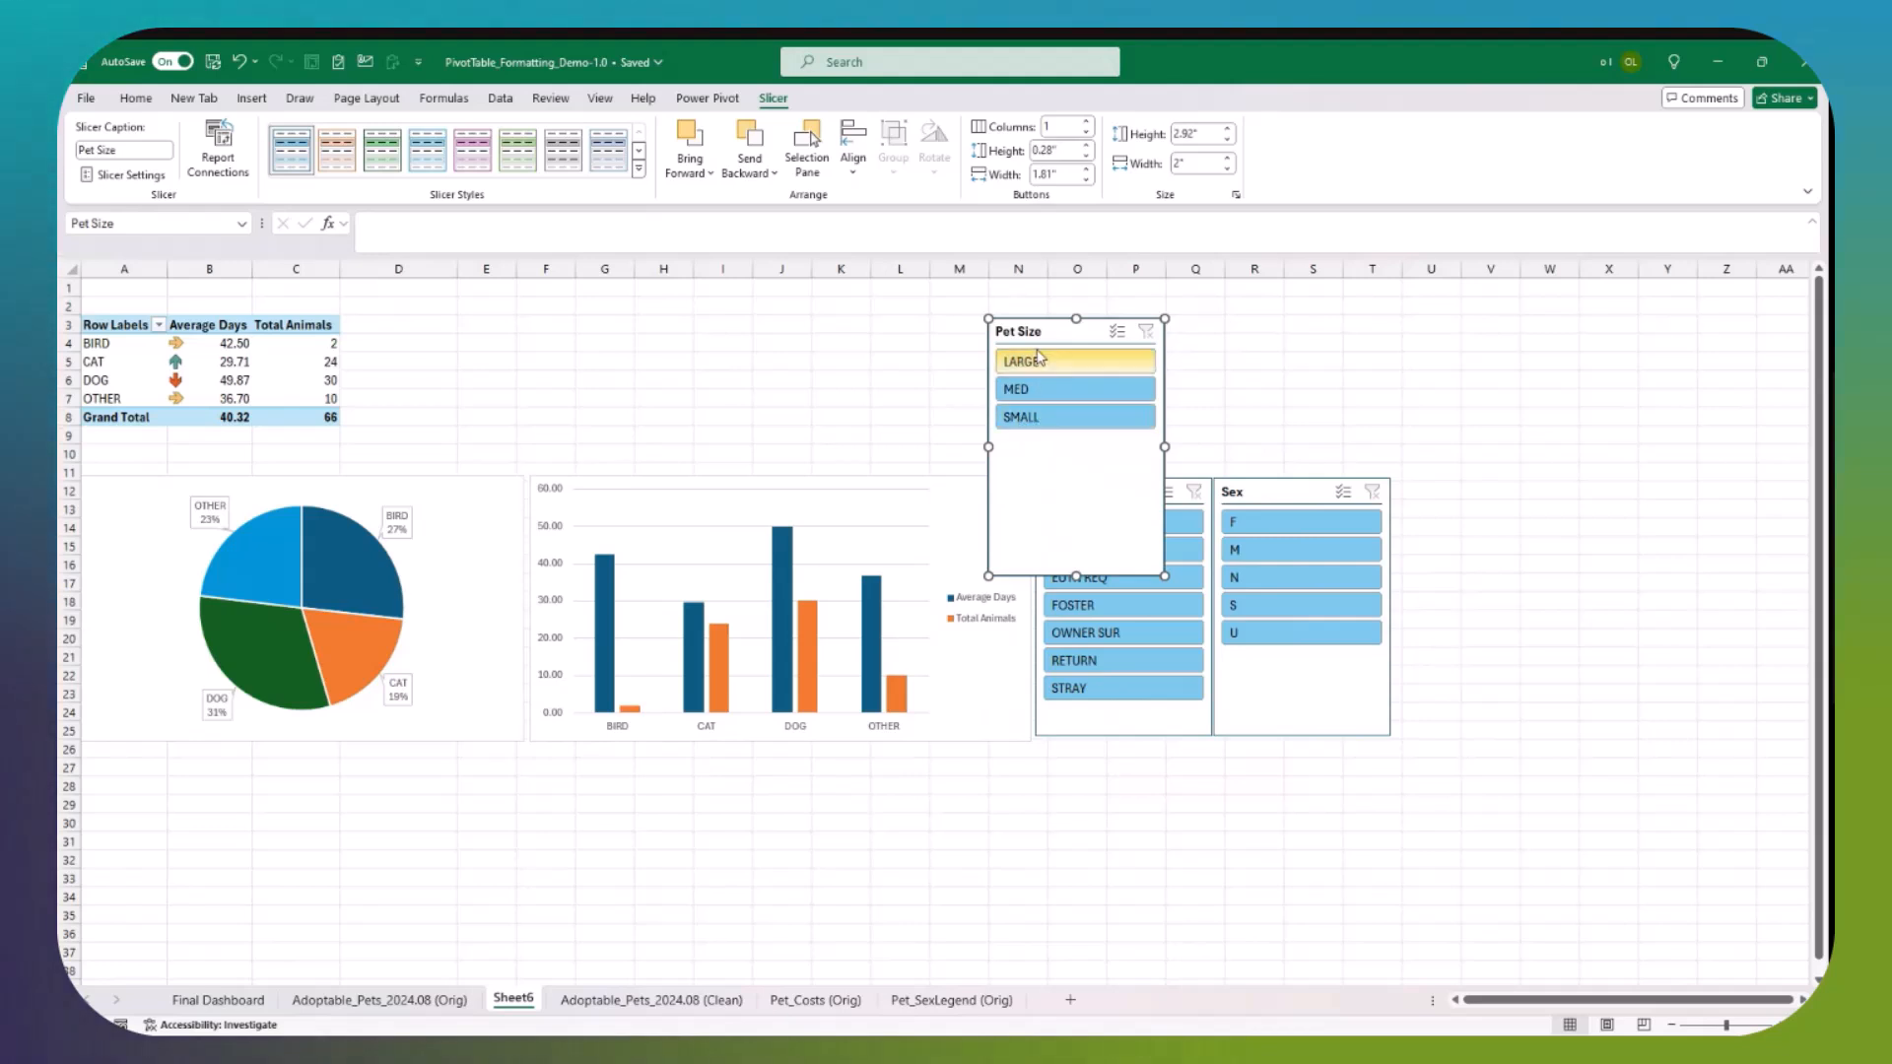
Step: Lay out the Pet Size slicer's buttons in 3 columns and resize the slicer to about 1.41" high by 4.18" wide
left_click_drag(1076, 569, 1072, 434)
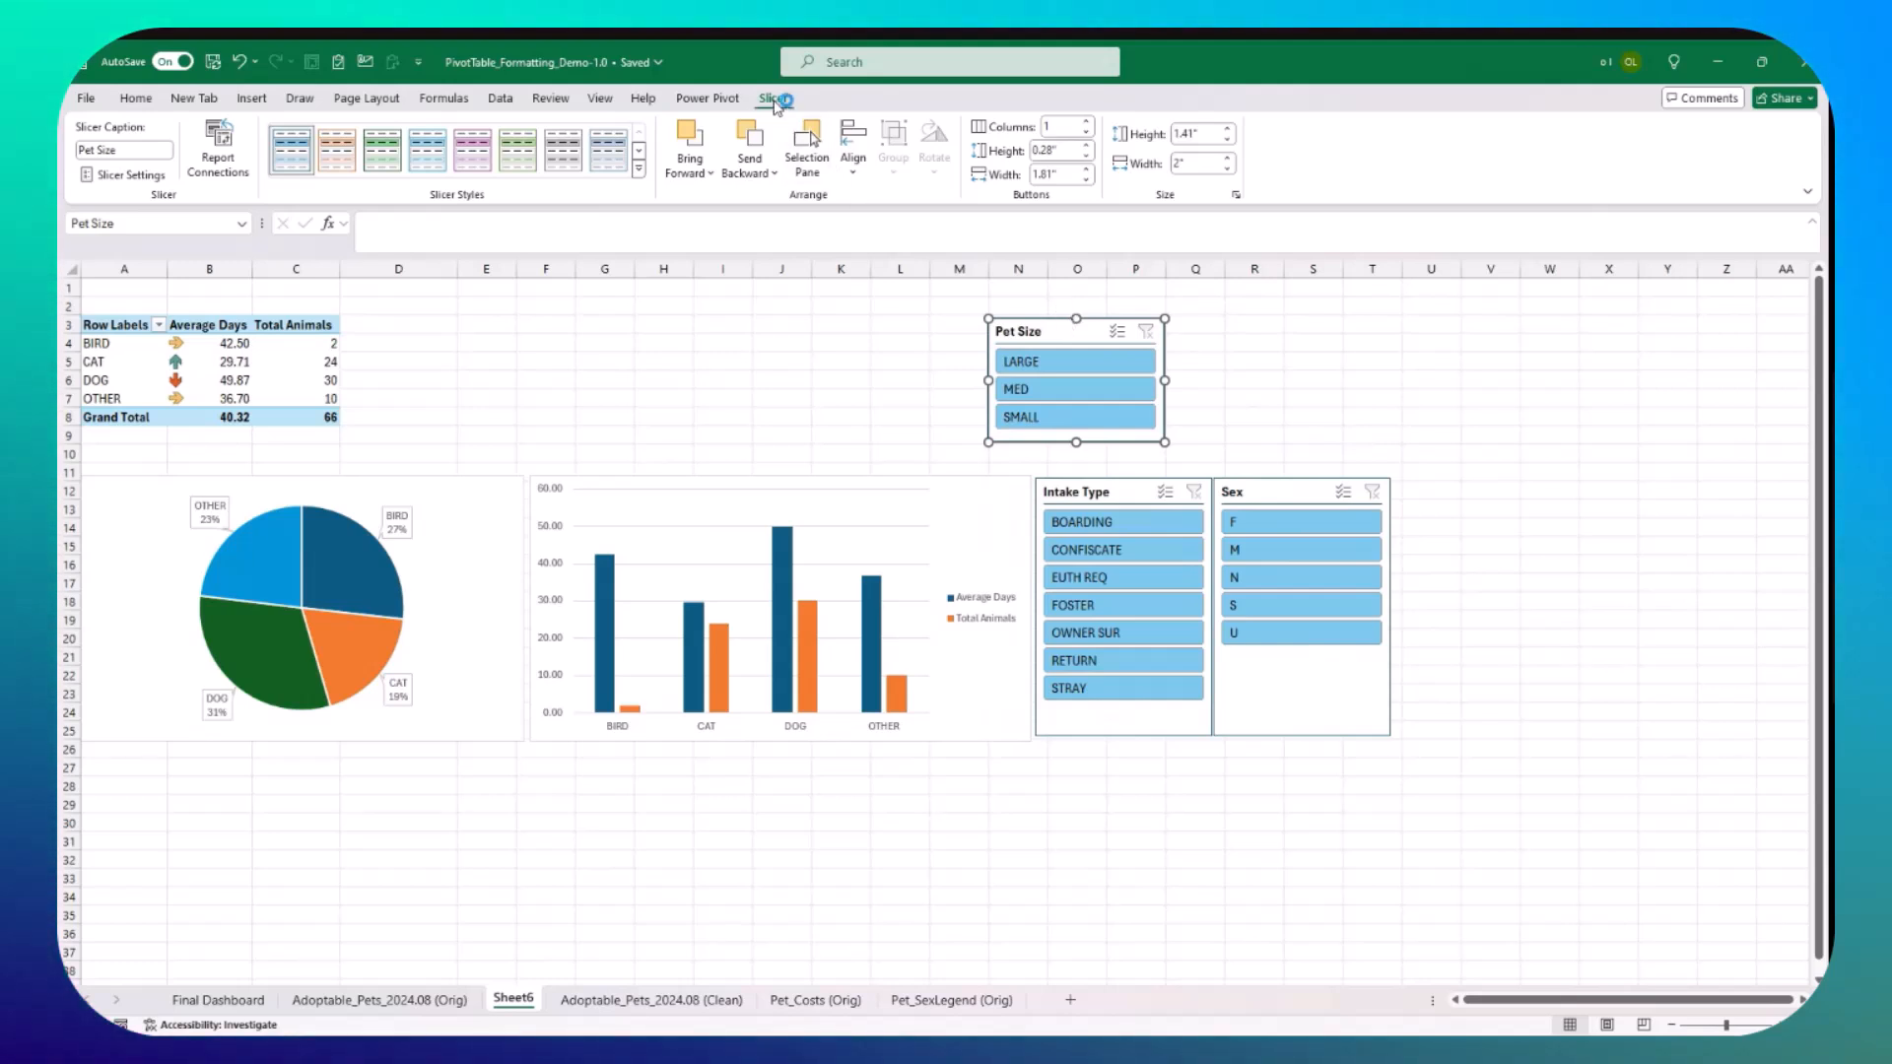
left_click(1086, 123)
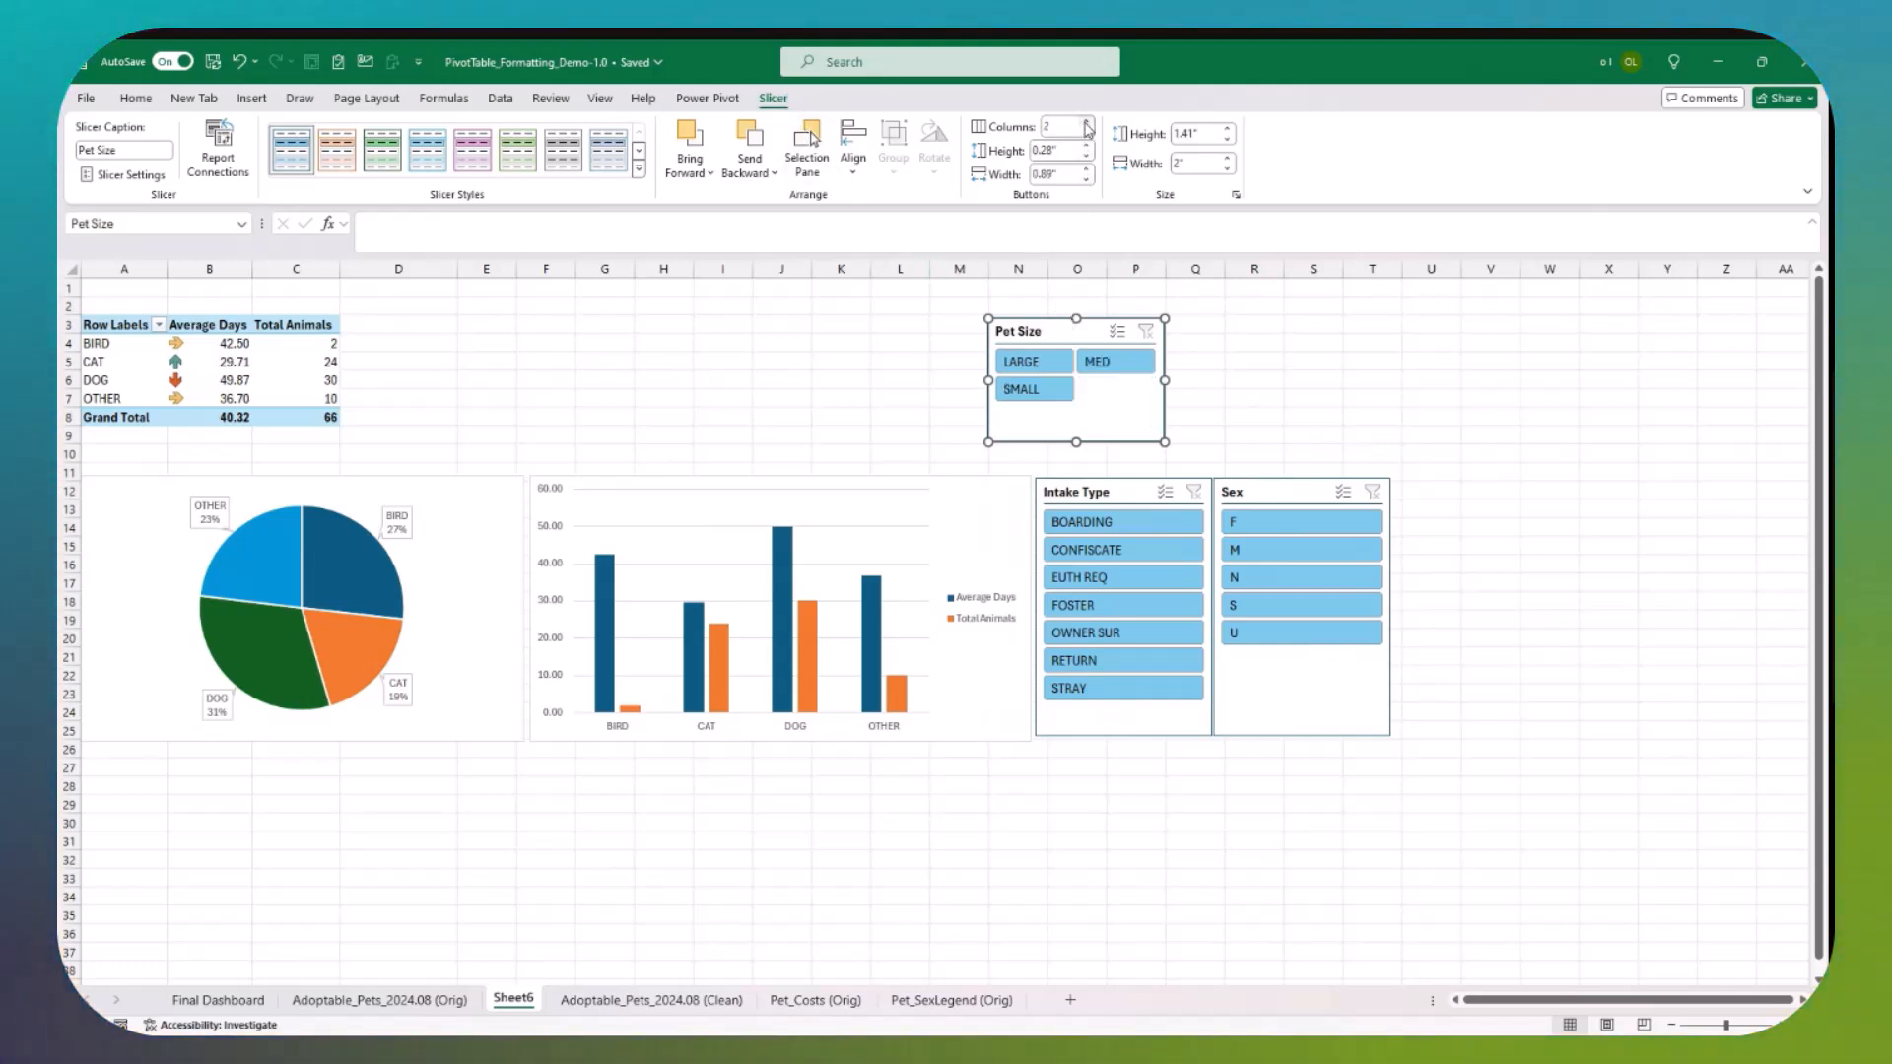
left_click(1086, 122)
left_click_drag(1164, 380, 1346, 383)
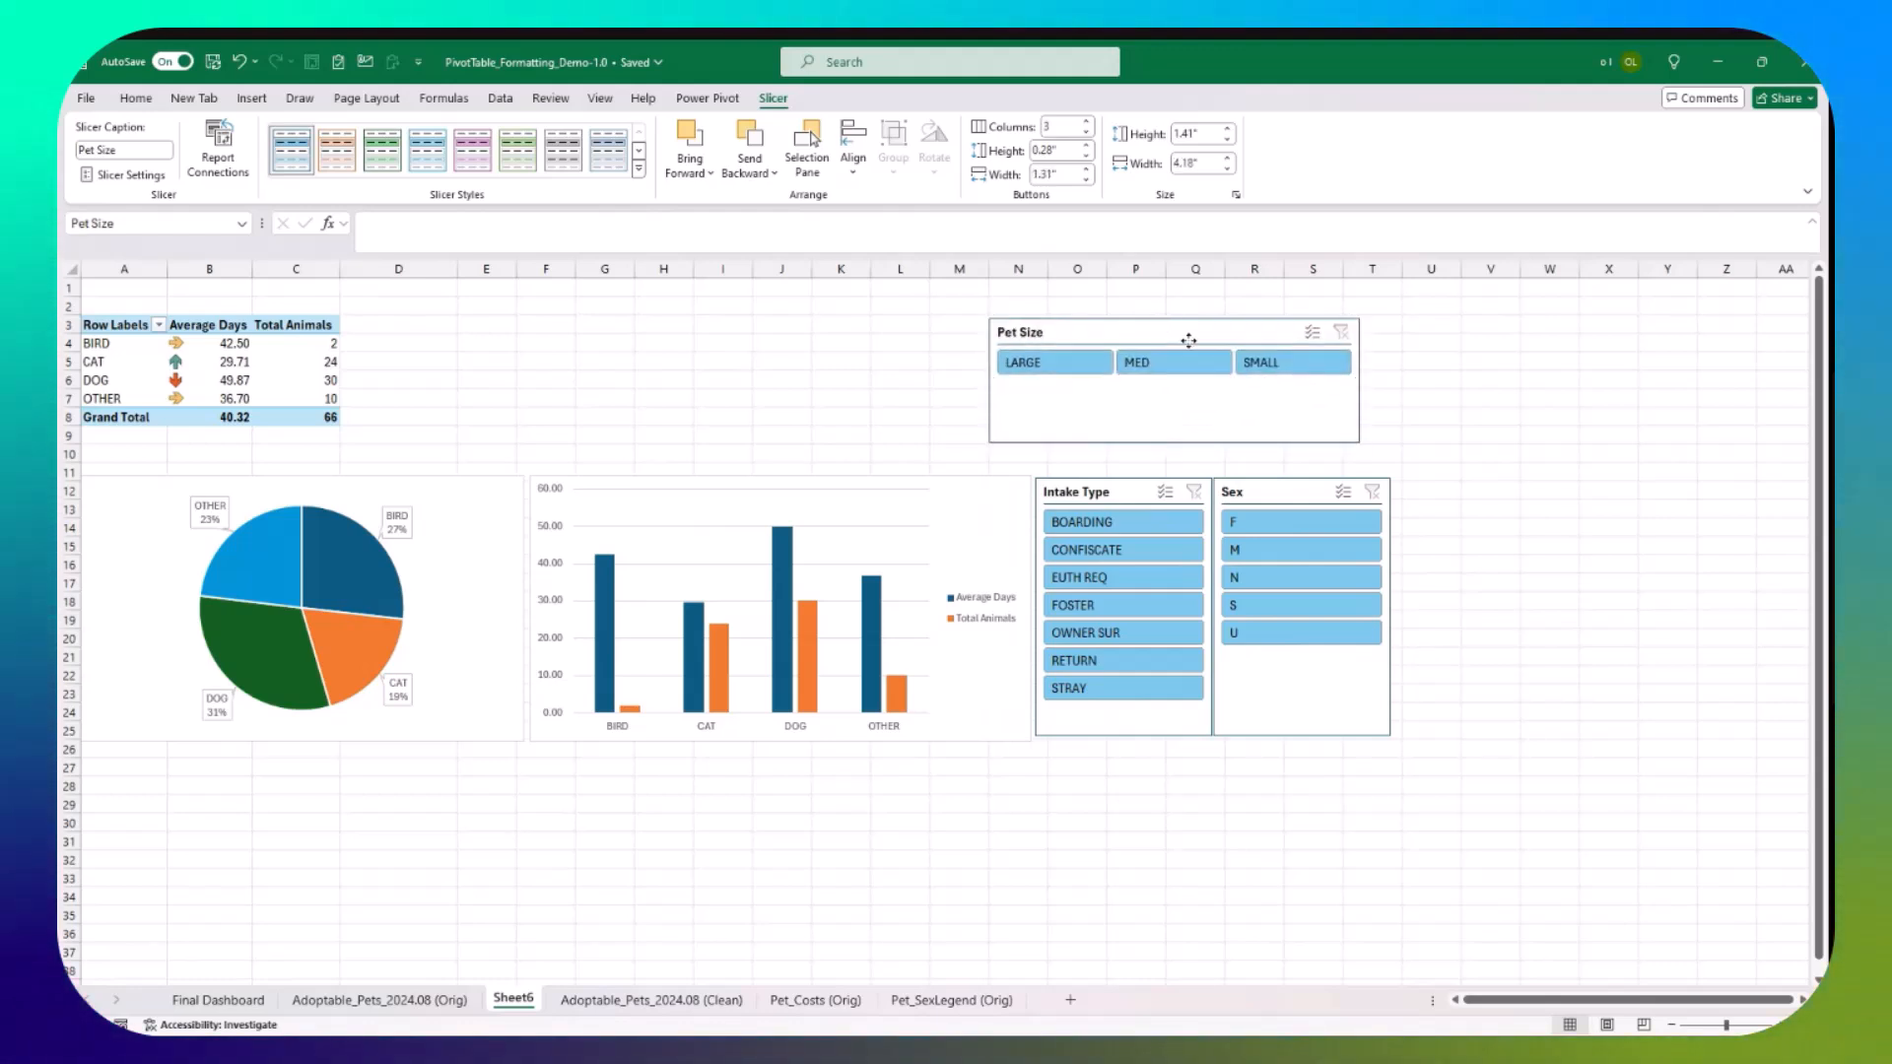
Step: Fit the Pet Size slicer directly above the other two slicers, at about 0.76" high by 3.99" wide
left_click_drag(1148, 329, 1207, 352)
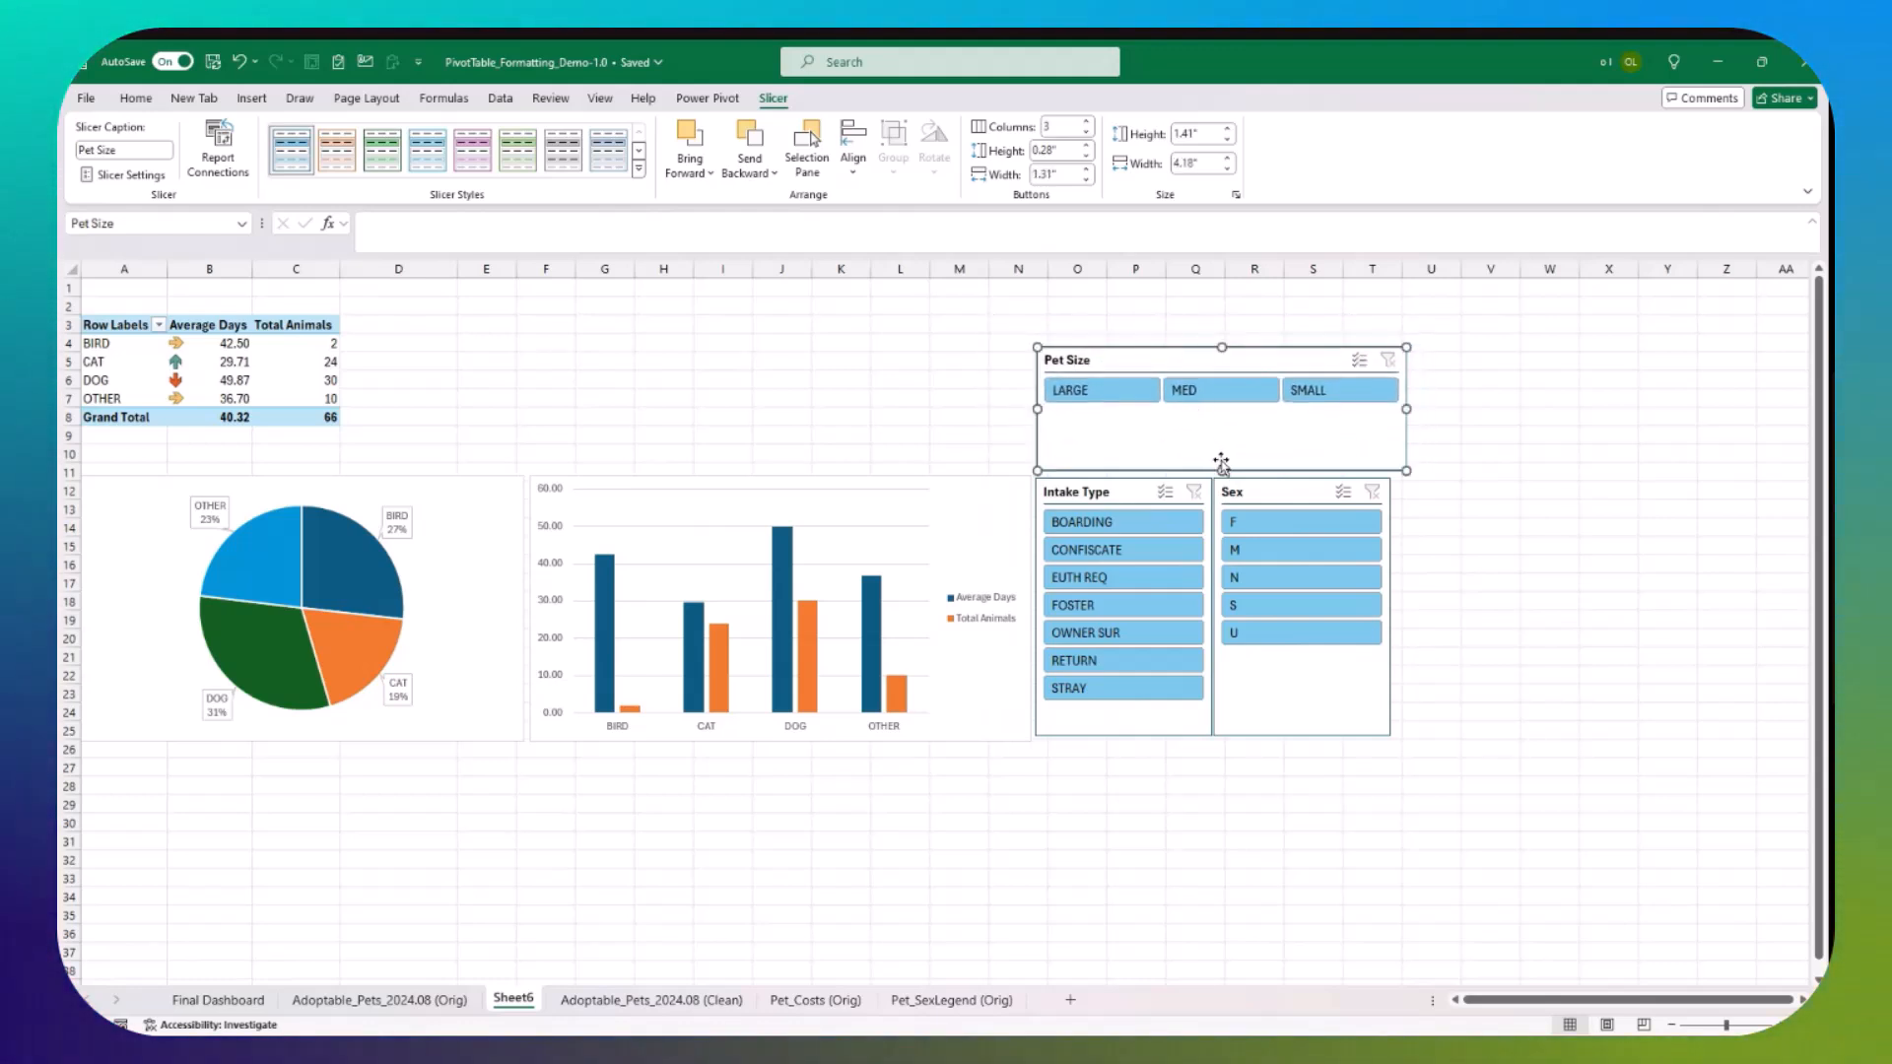
left_click_drag(1221, 465, 1206, 417)
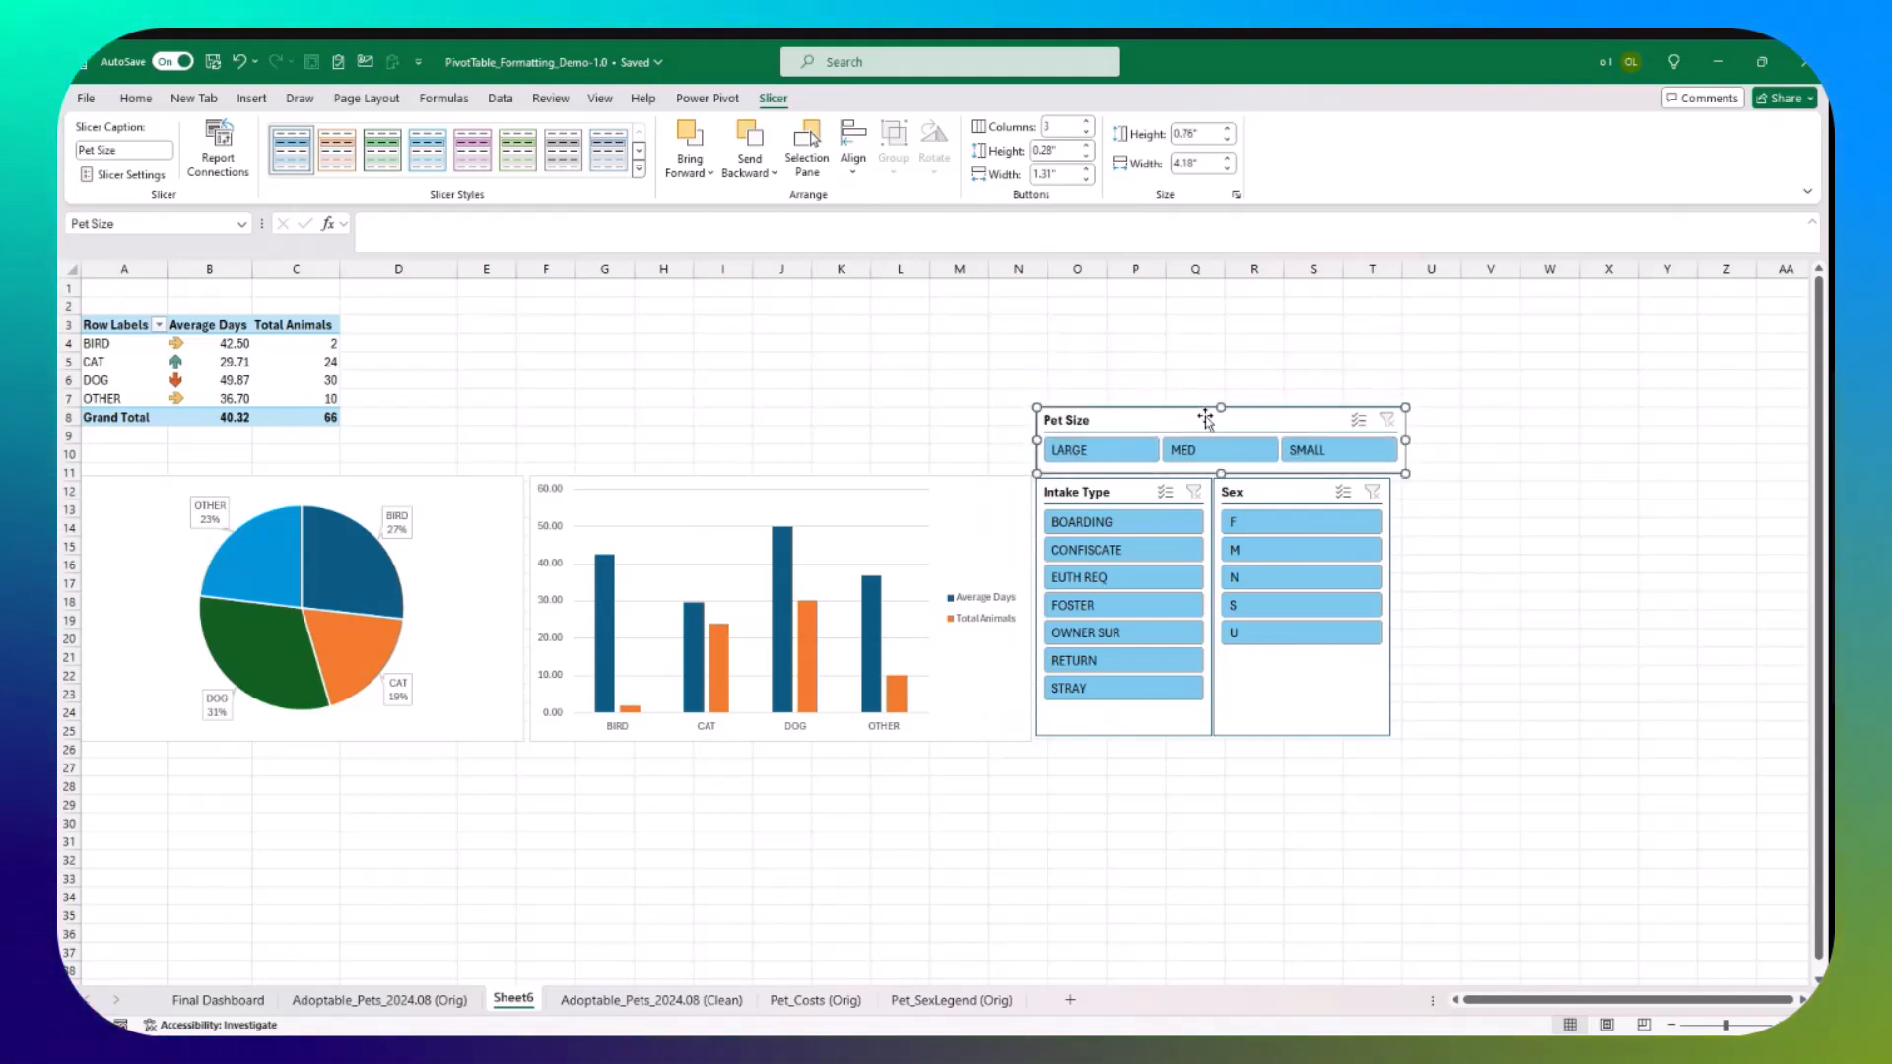
left_click_drag(1396, 436, 1389, 435)
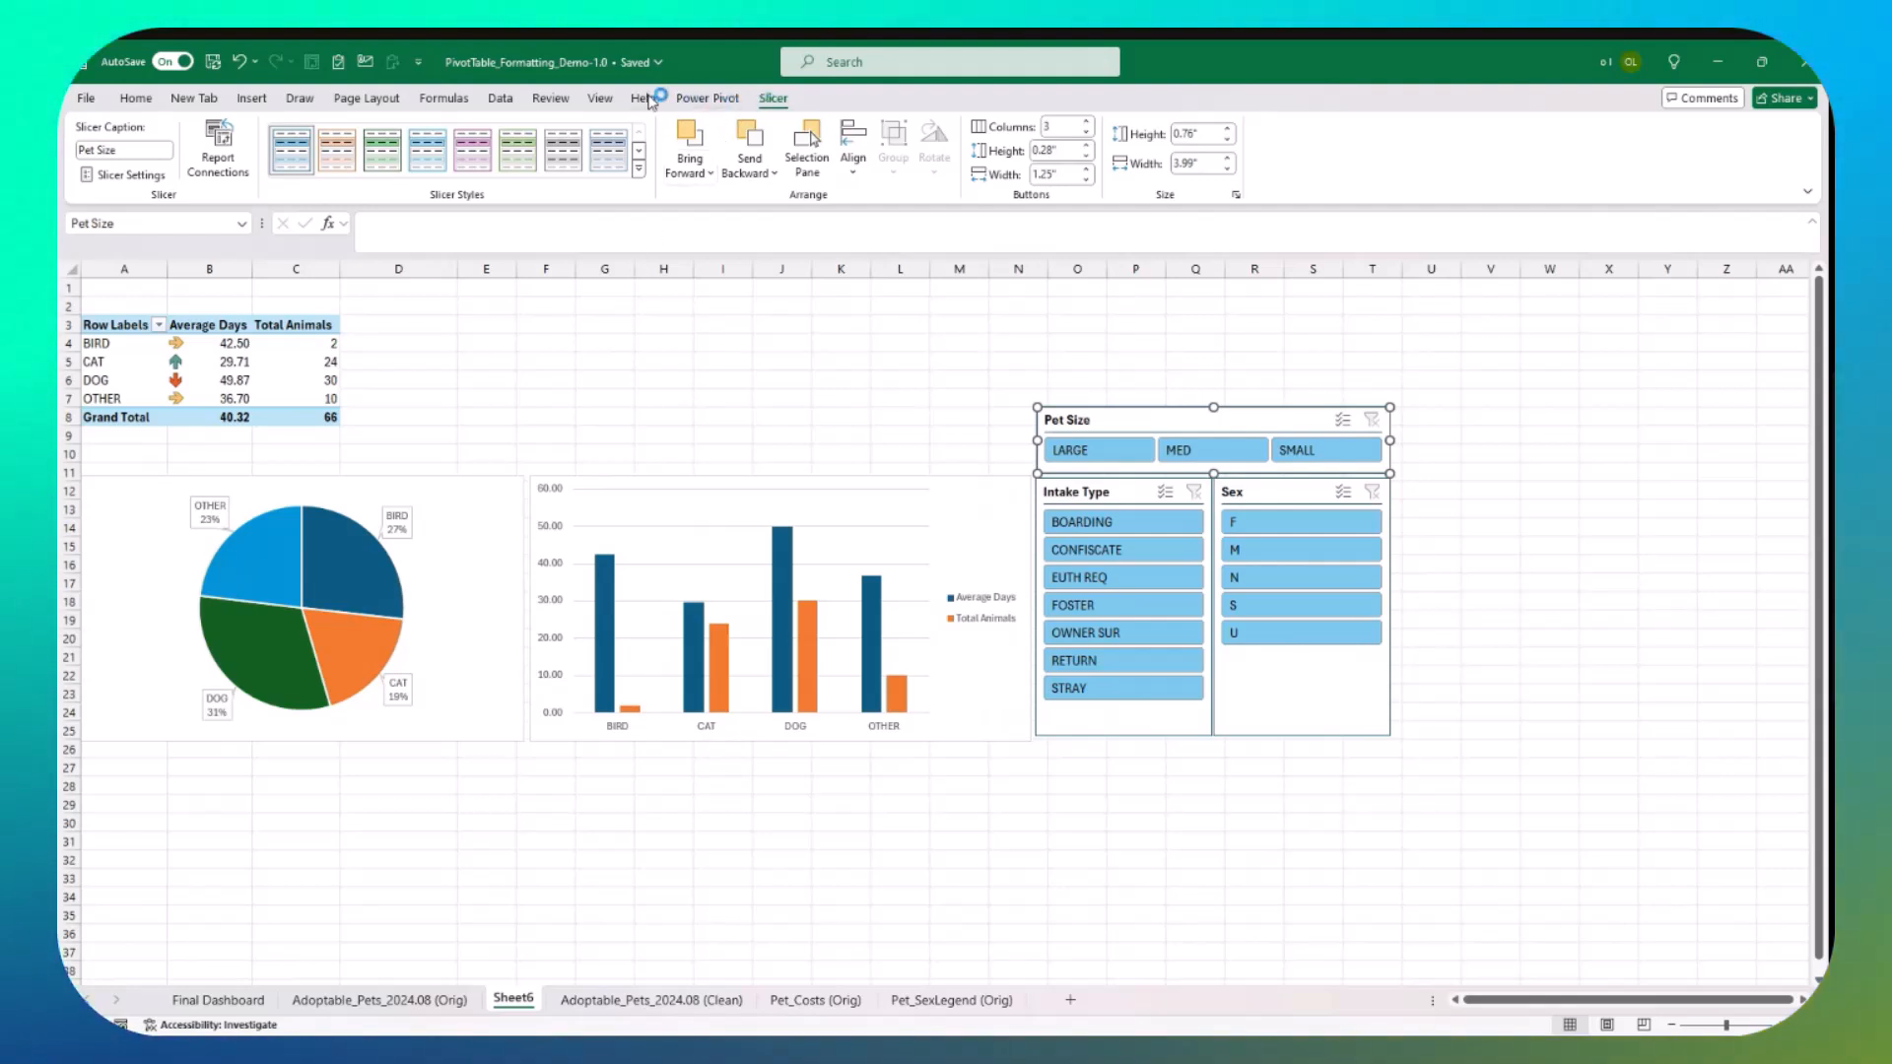
Step: Insert an In Date timeline above the Pet Size slicer and filter Intake Type to FOSTER
left_click(264, 377)
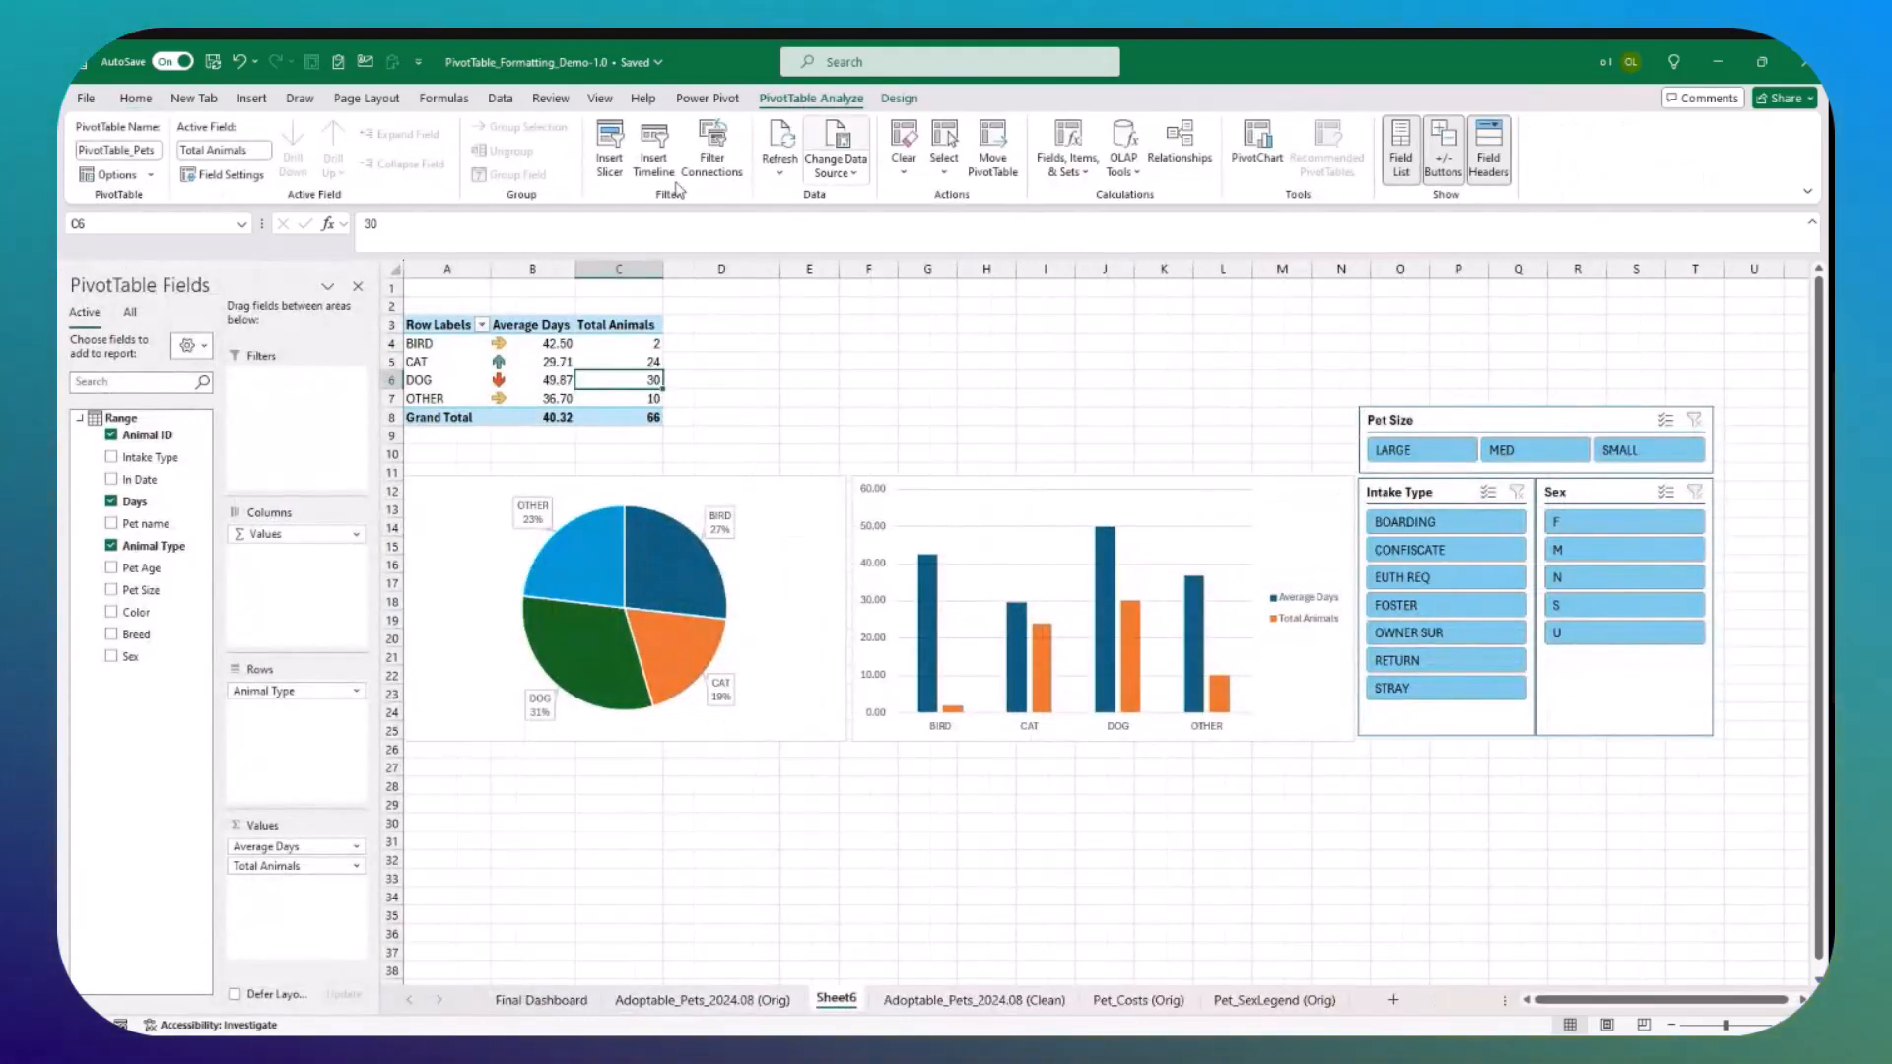
left_click(654, 150)
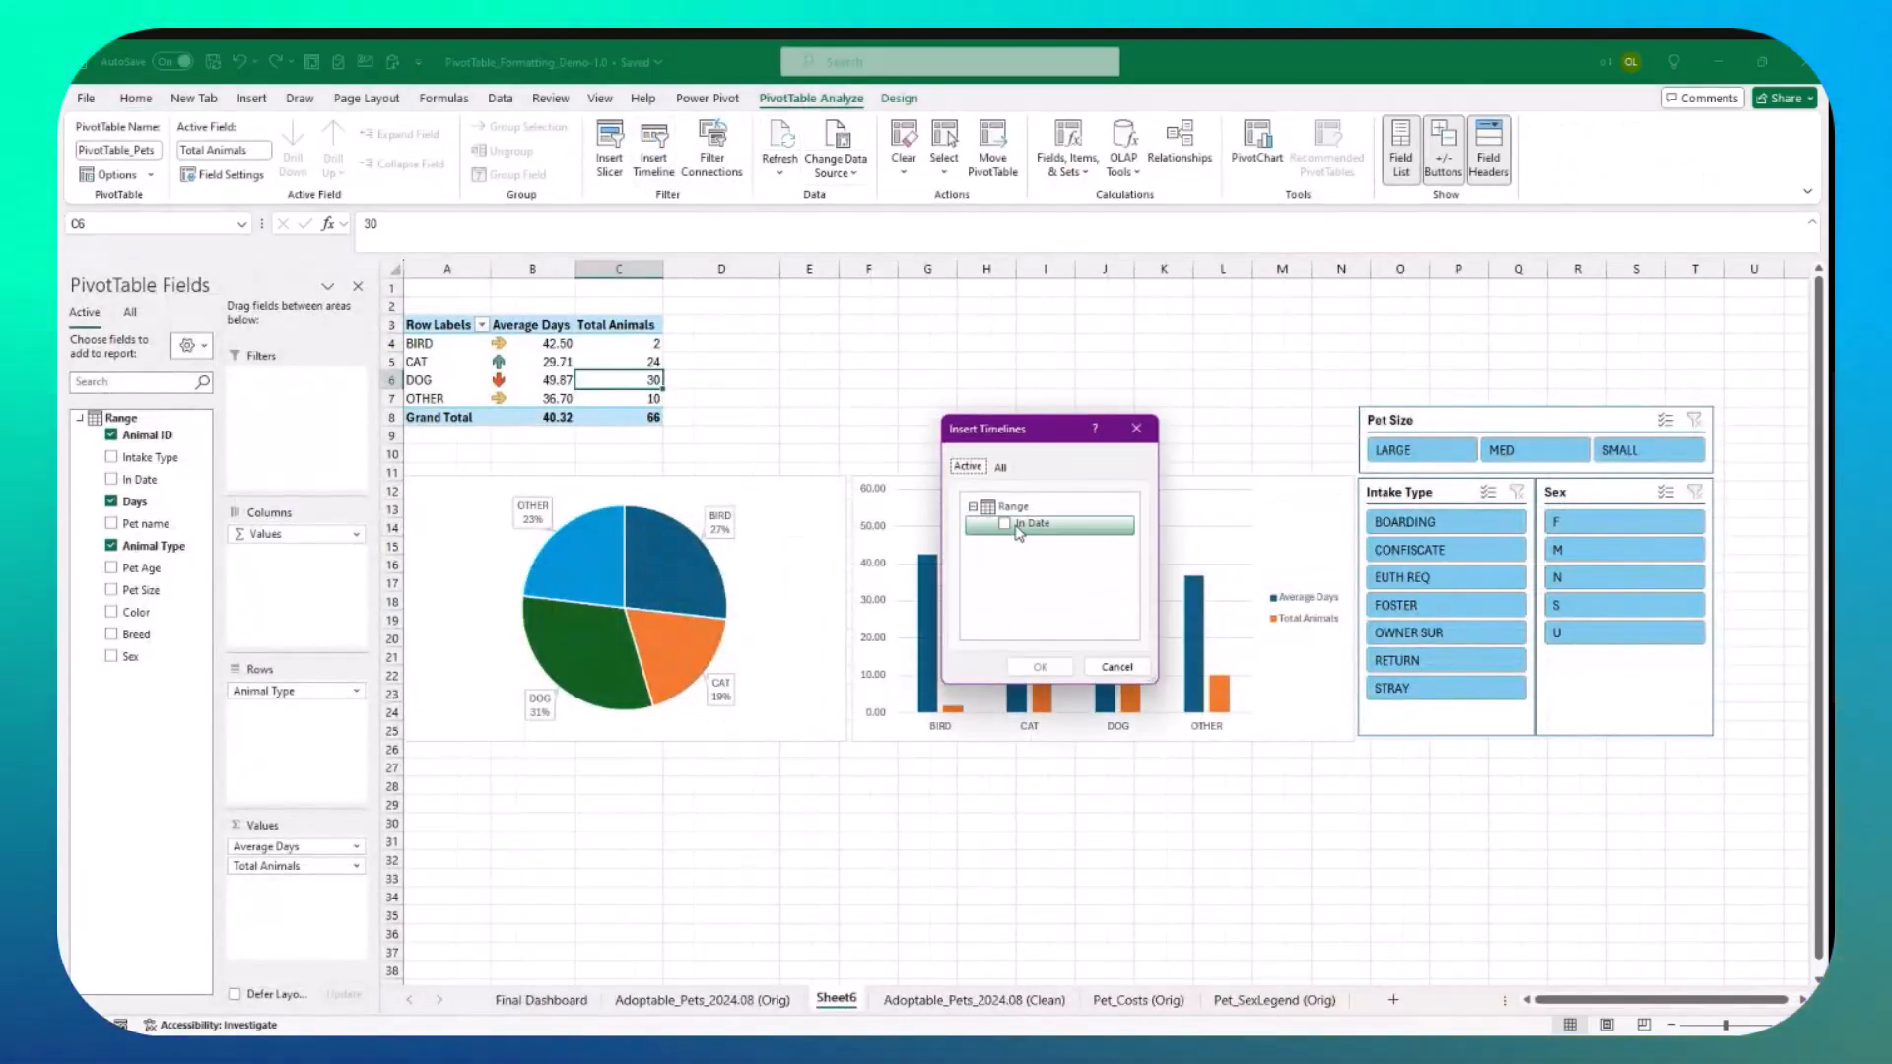
left_click(1040, 668)
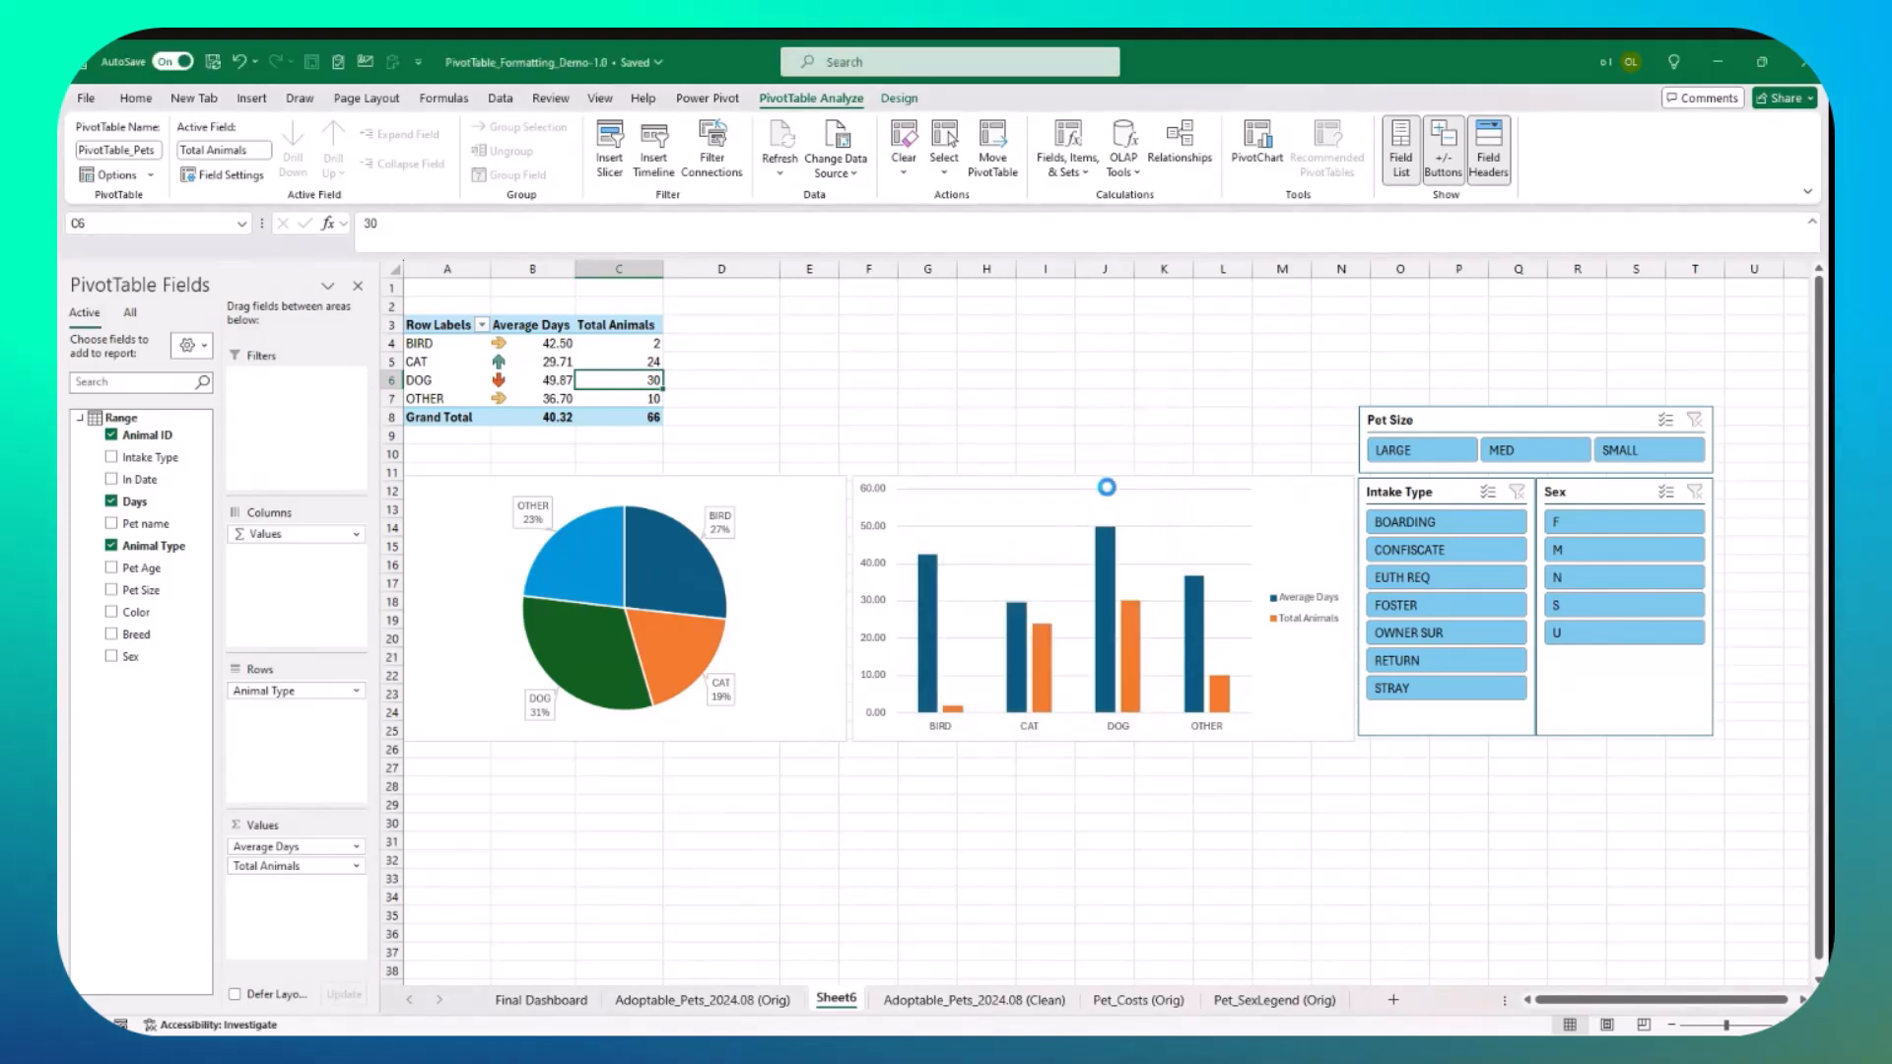
left_click(1078, 599)
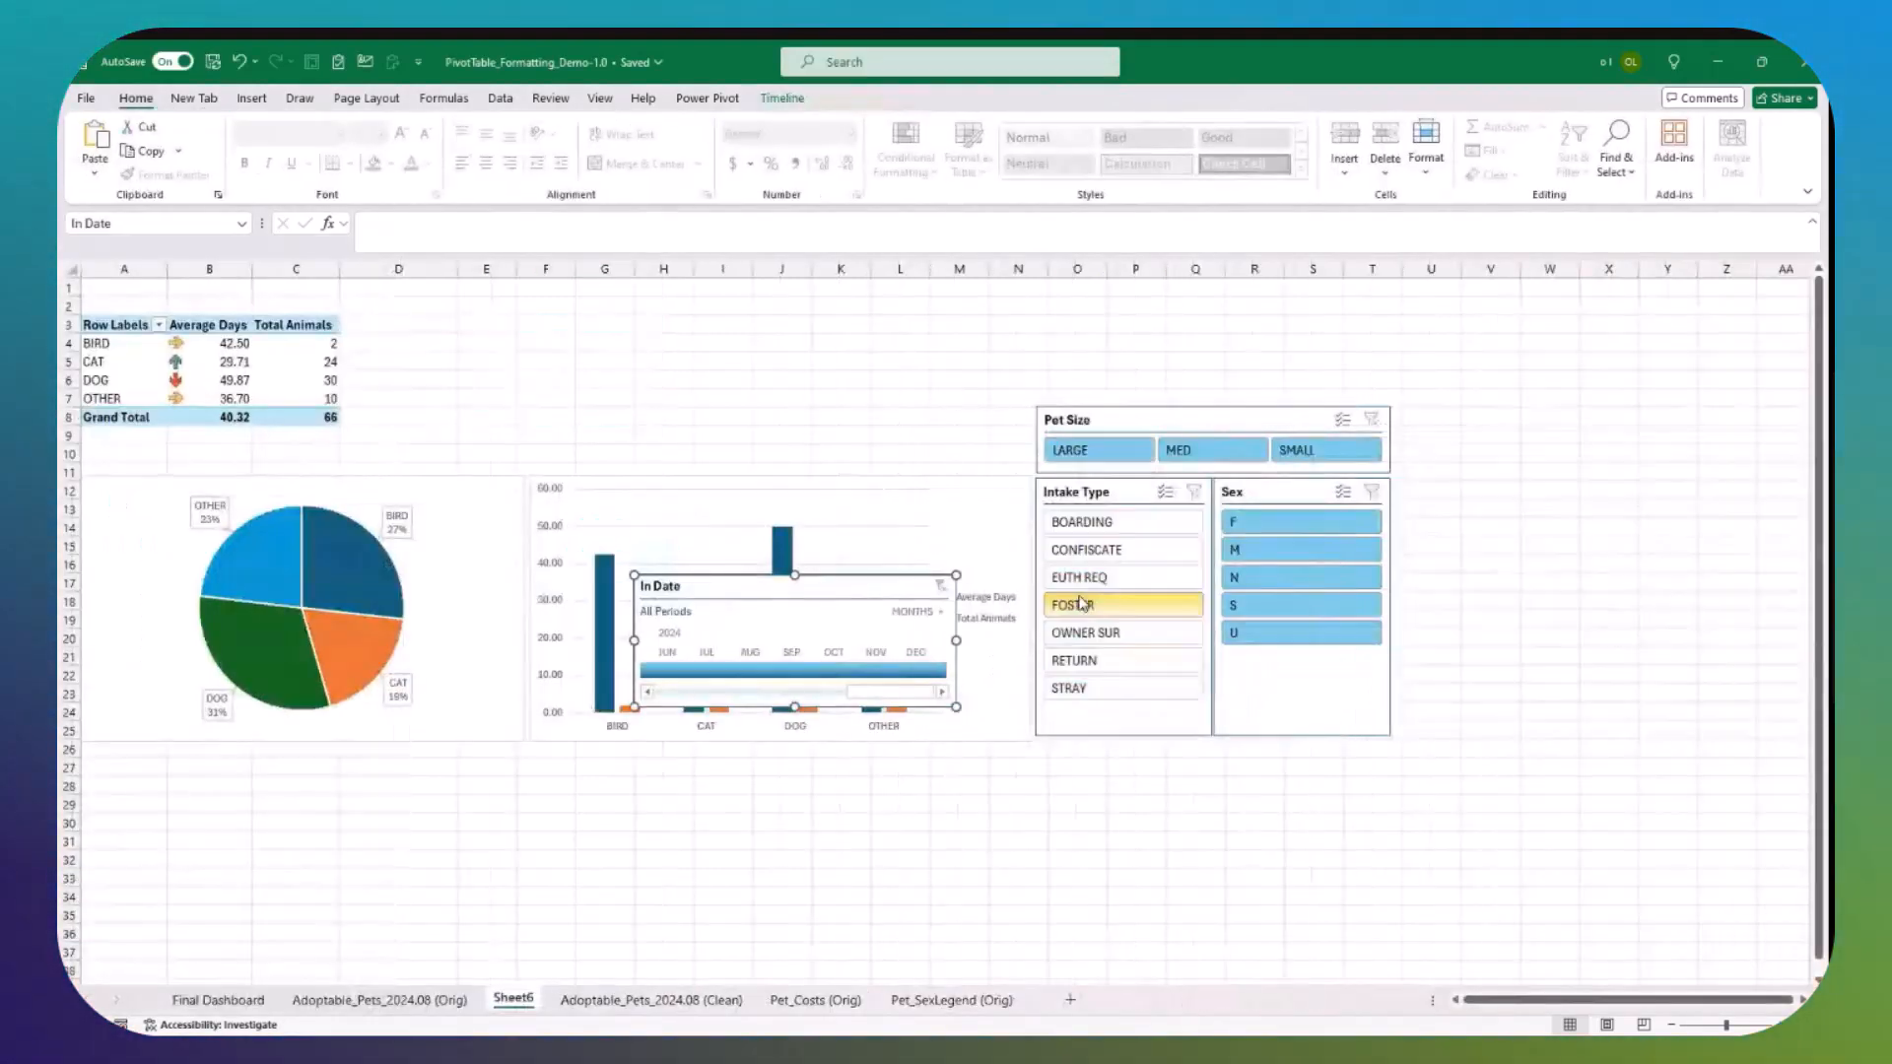
left_click_drag(862, 588, 1247, 285)
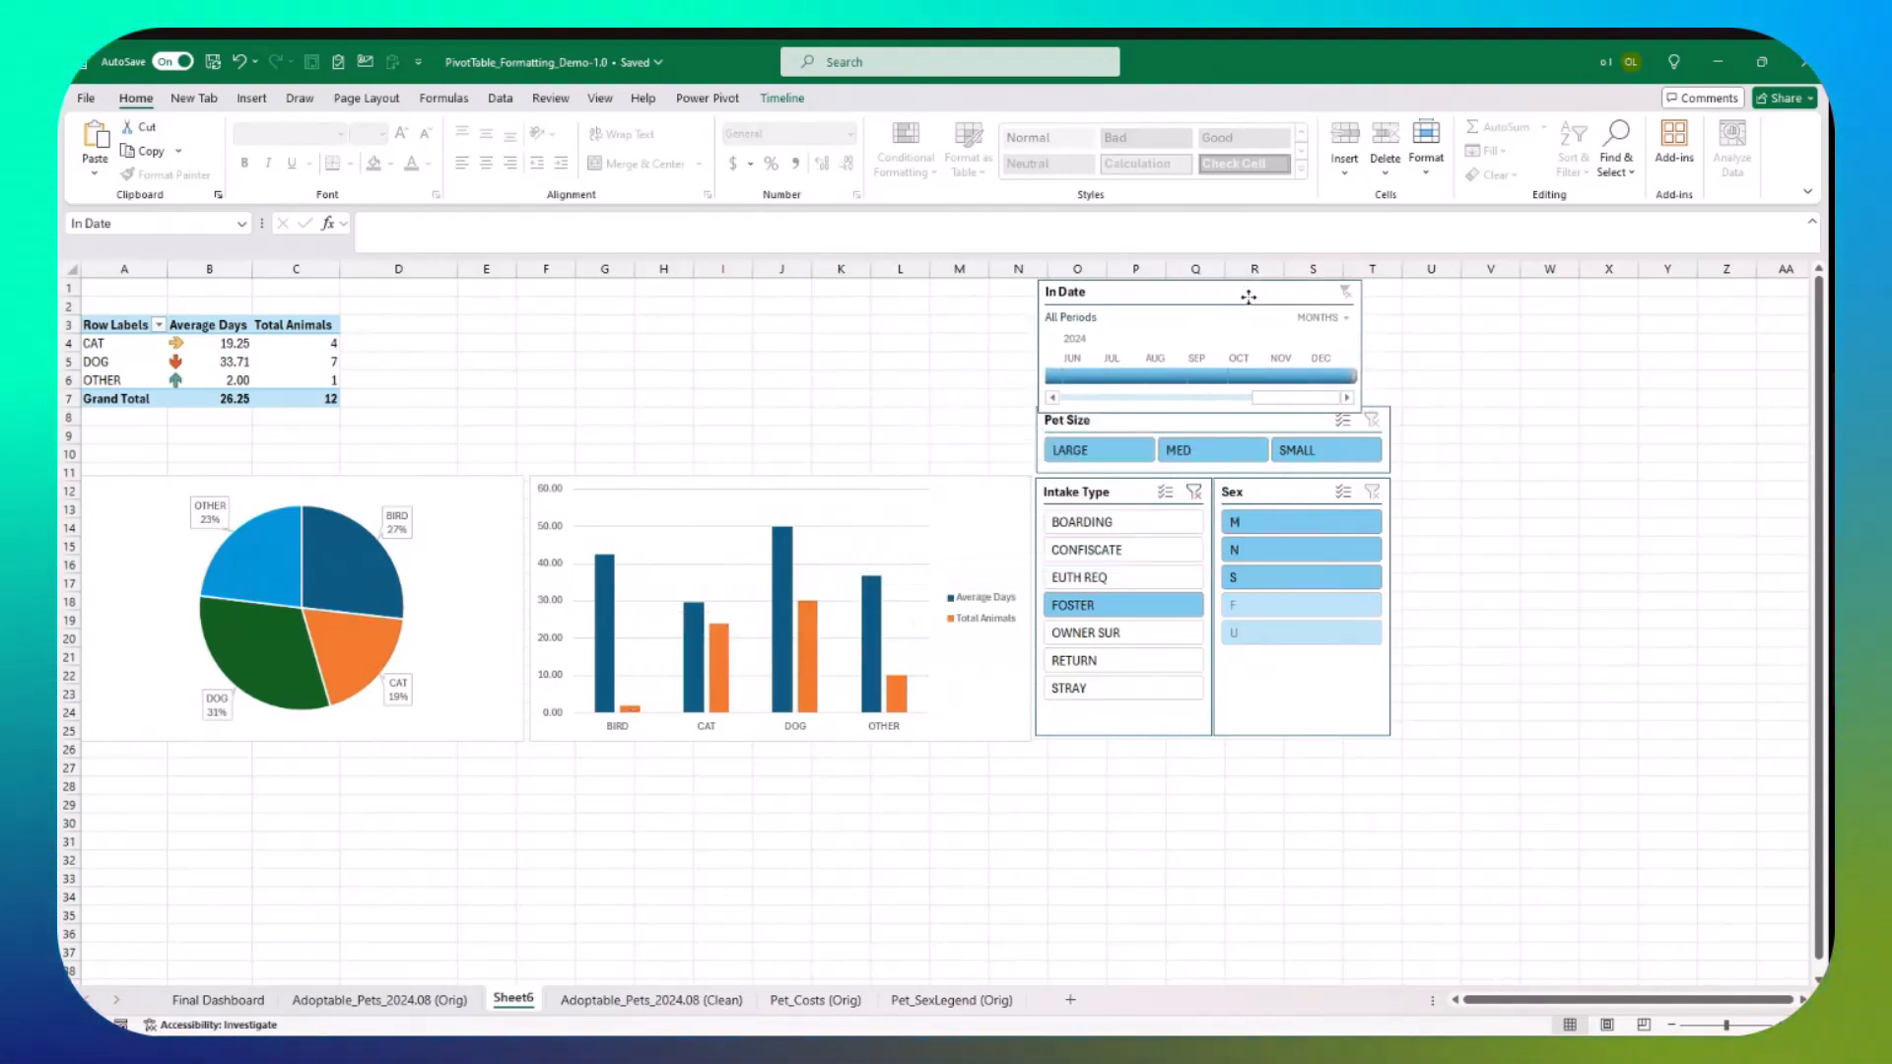
Step: Show the In Date timeline by quarters and reduce its height so it clears the Pet Size slicer
left_click(1340, 317)
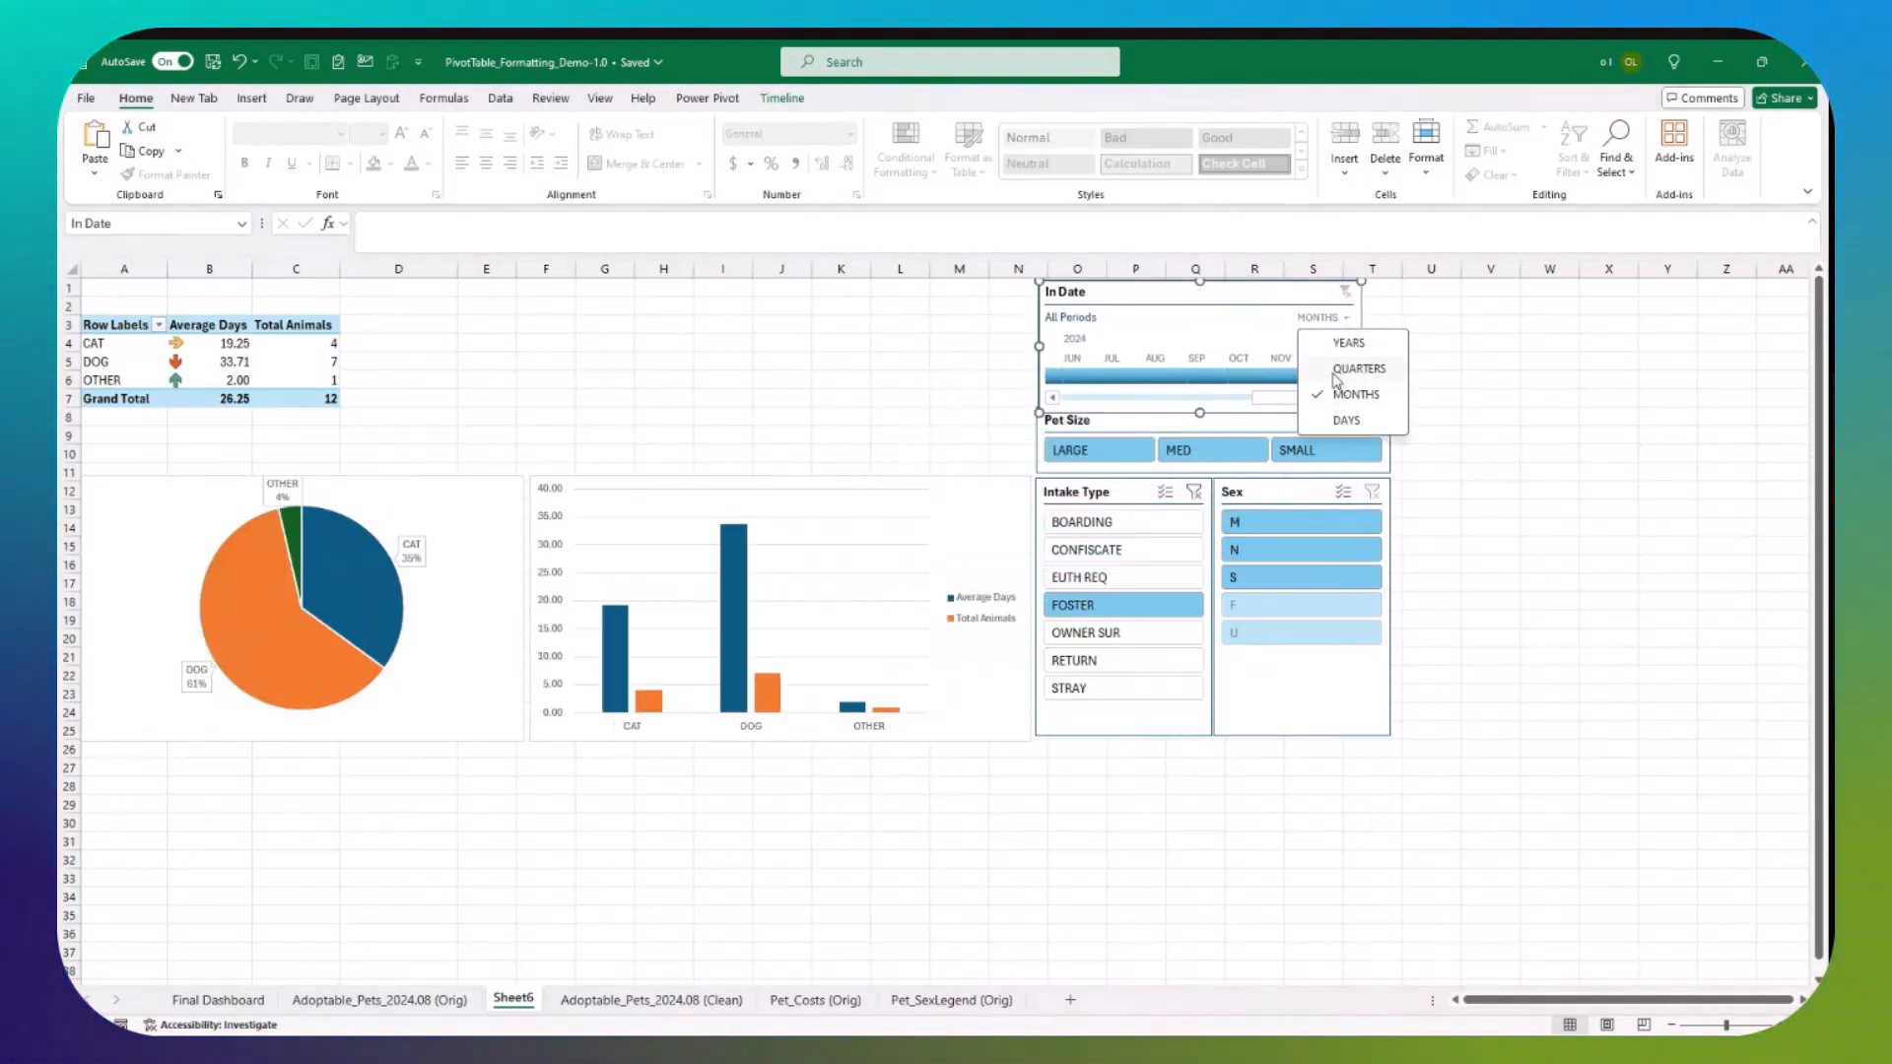
left_click(1340, 387)
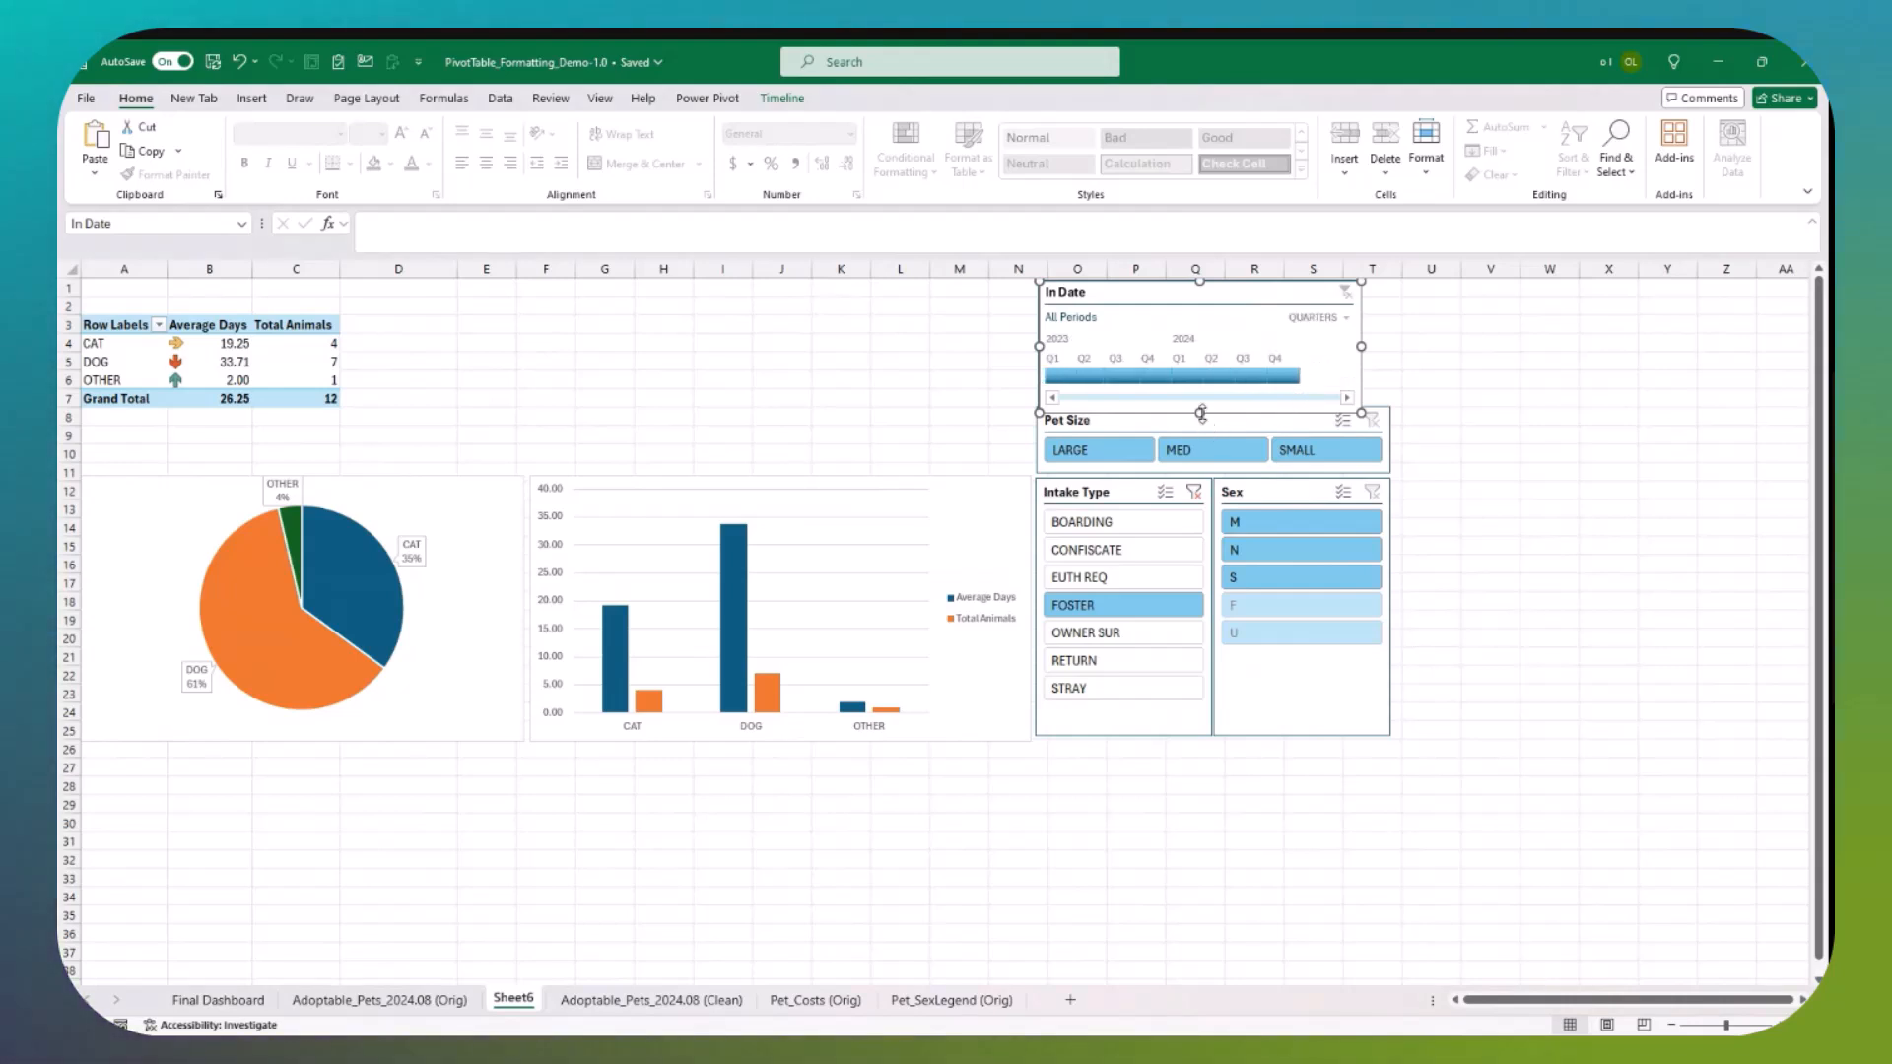
left_click_drag(1201, 413, 1200, 375)
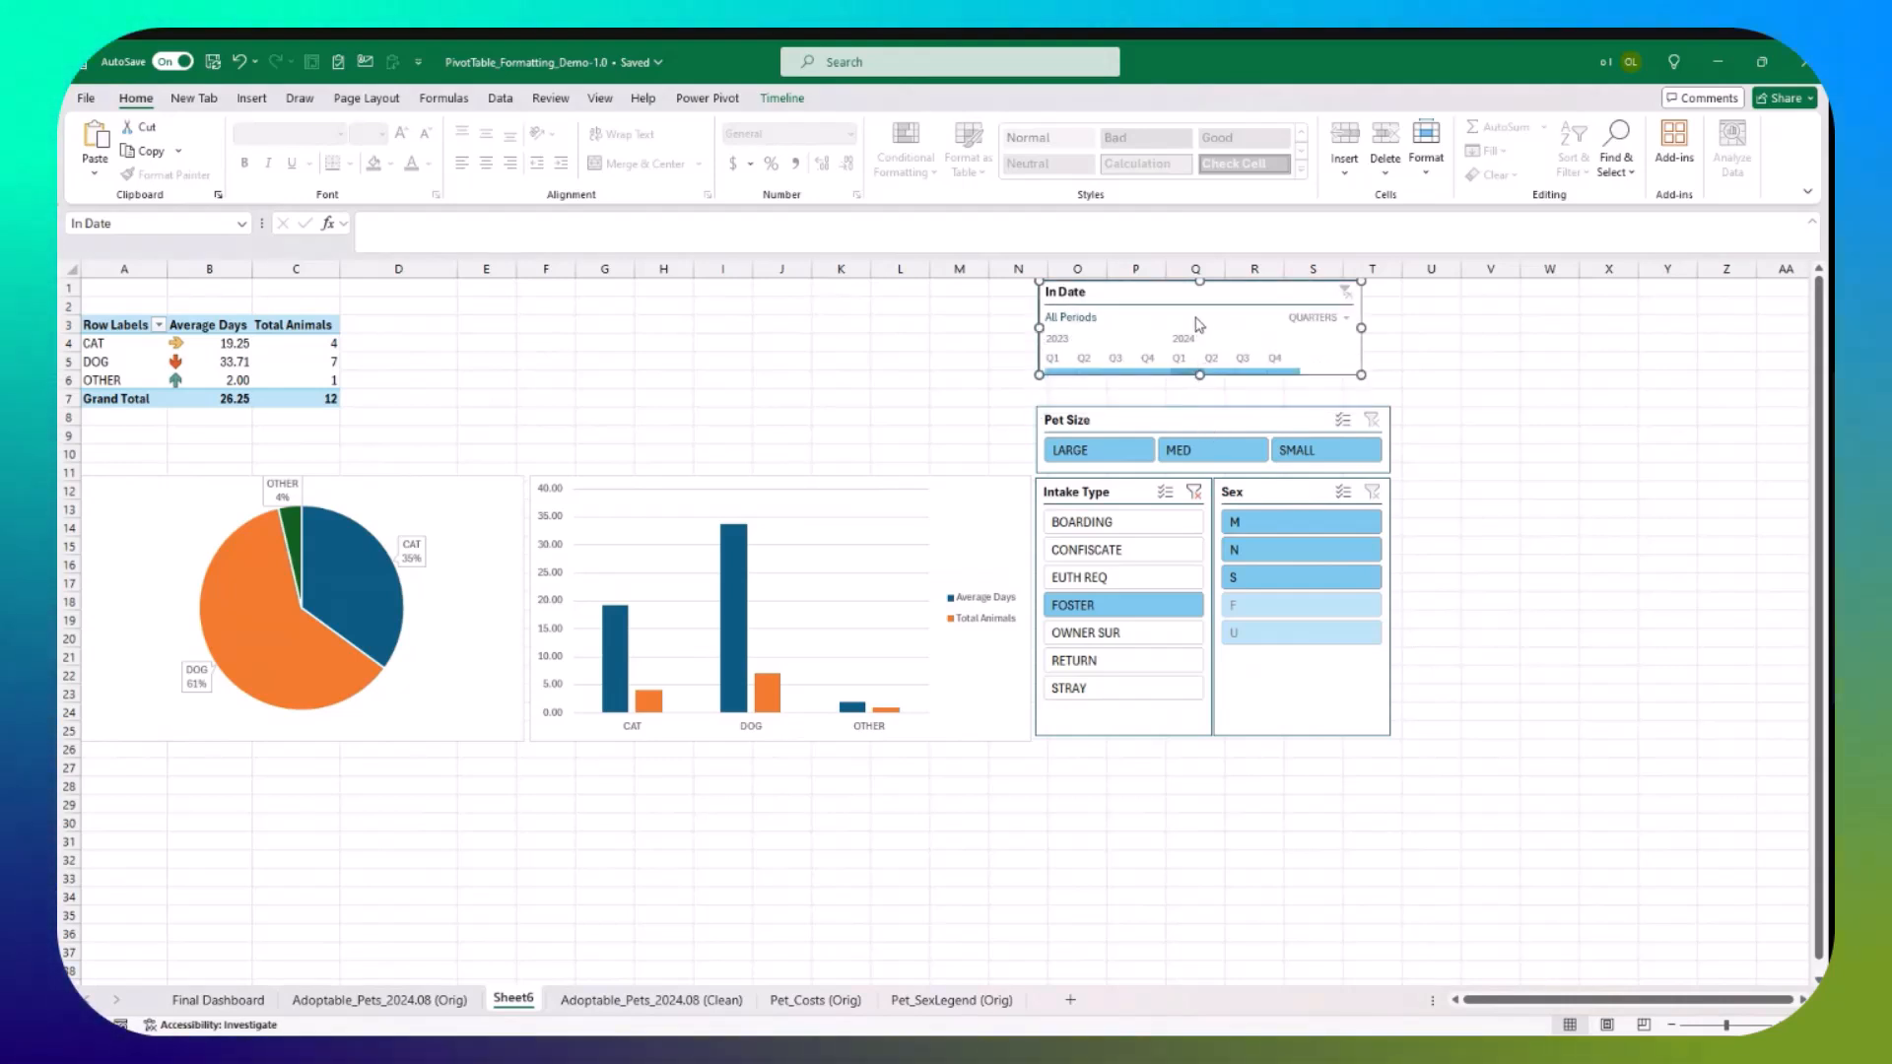
Step: Align the In Date timeline directly above the Pet Size slicer at matching width, and clear the Intake Type filter
left_click_drag(1179, 294, 1175, 304)
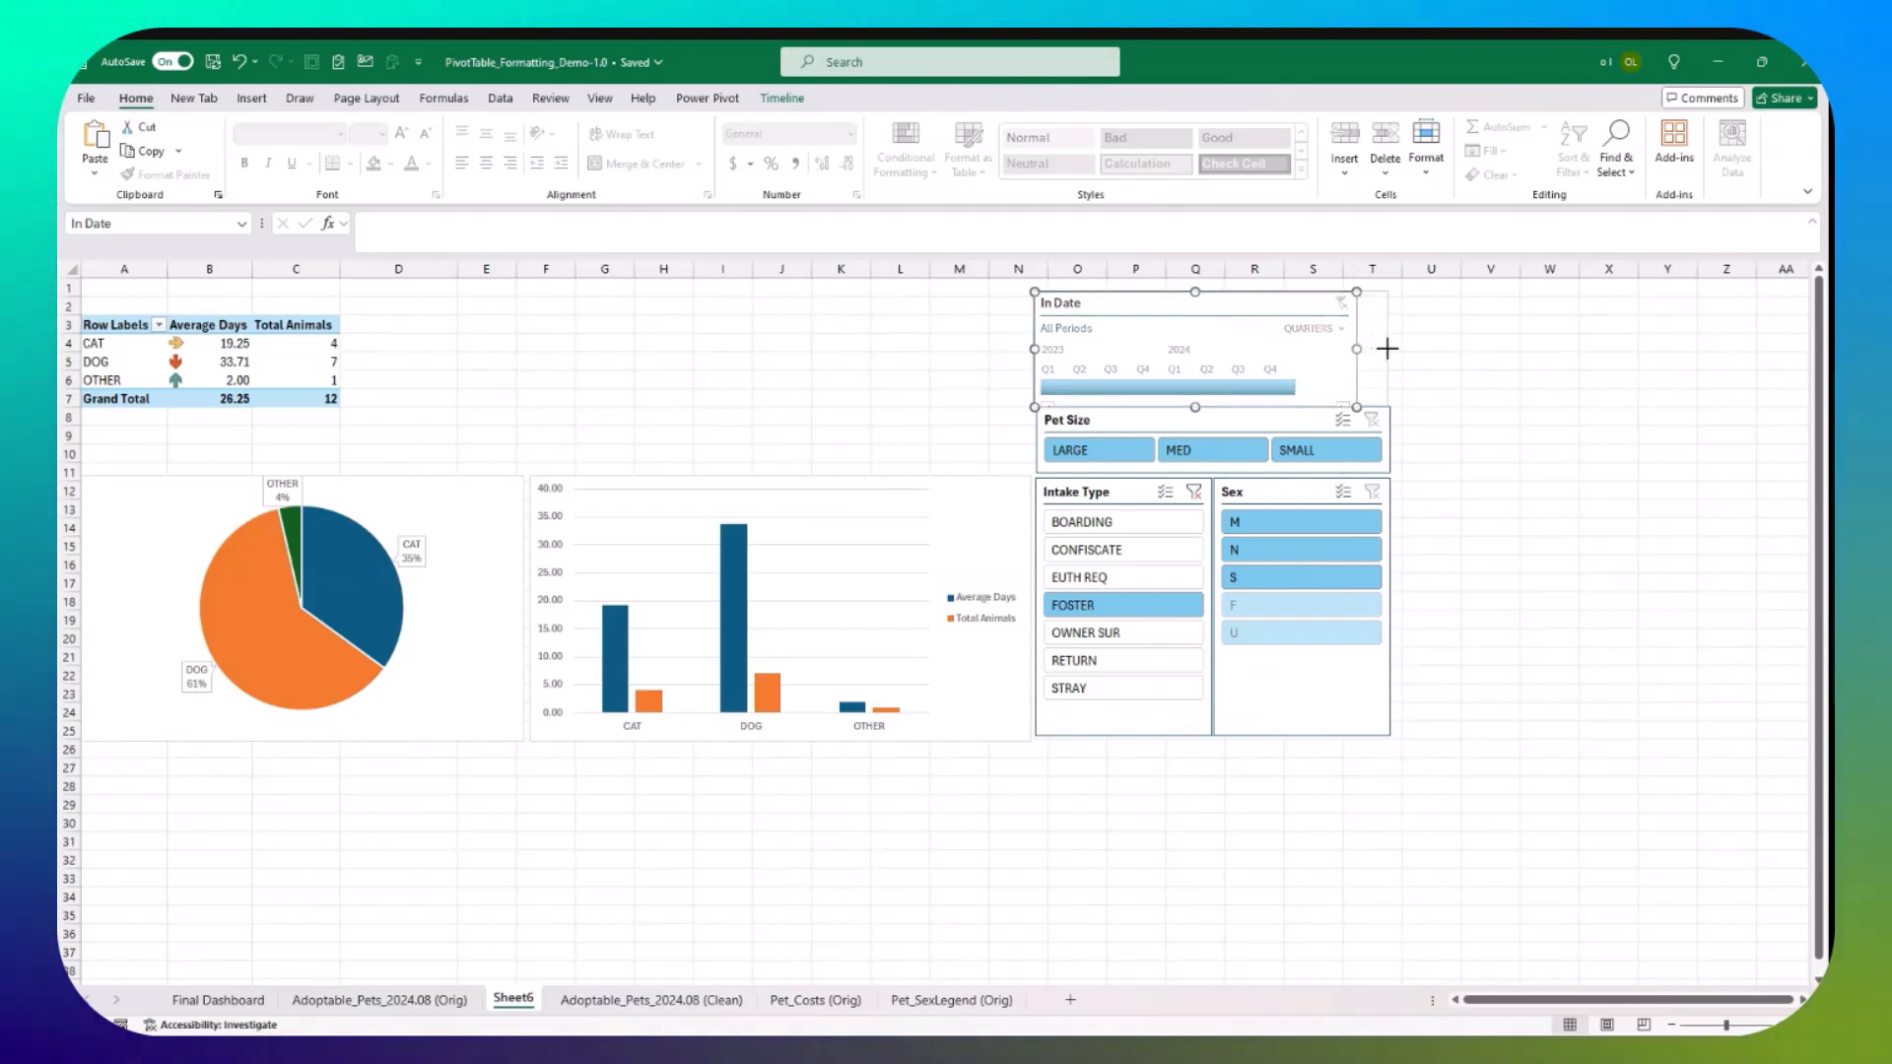
left_click_drag(1357, 349, 1386, 349)
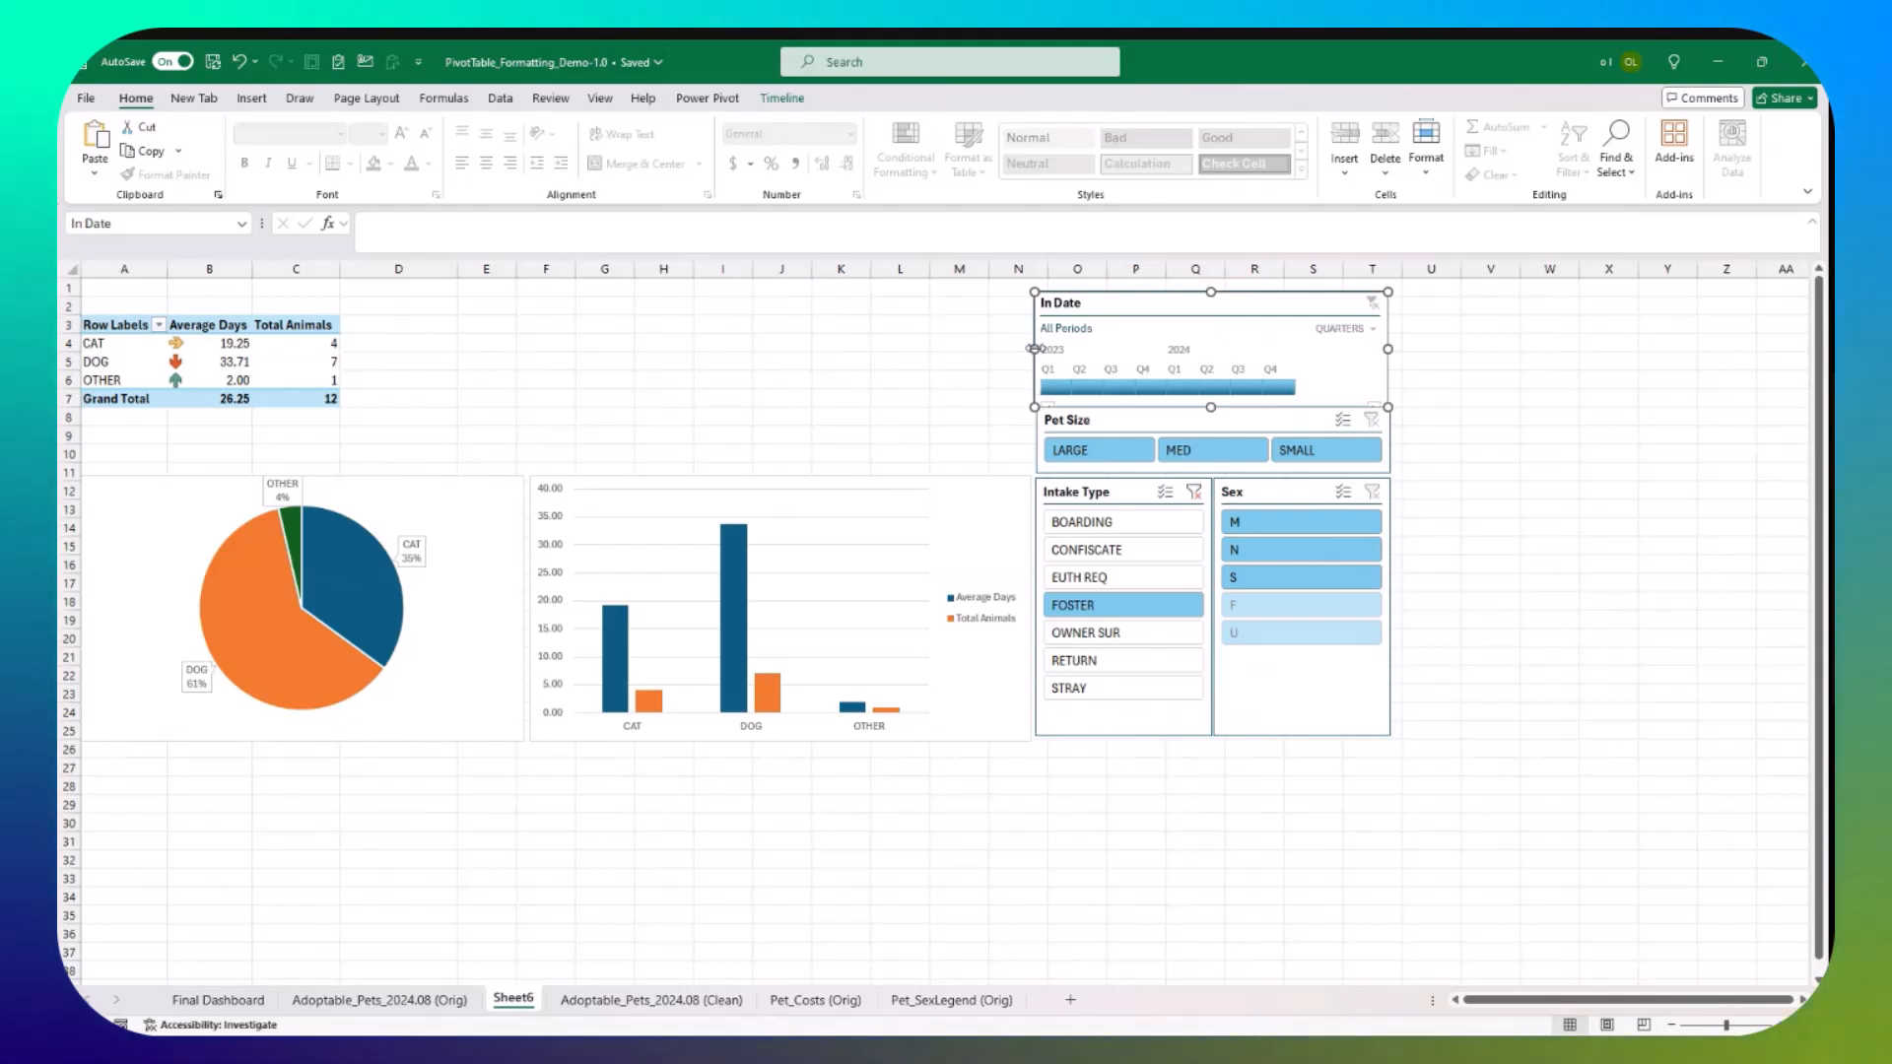
left_click_drag(1036, 347, 1040, 347)
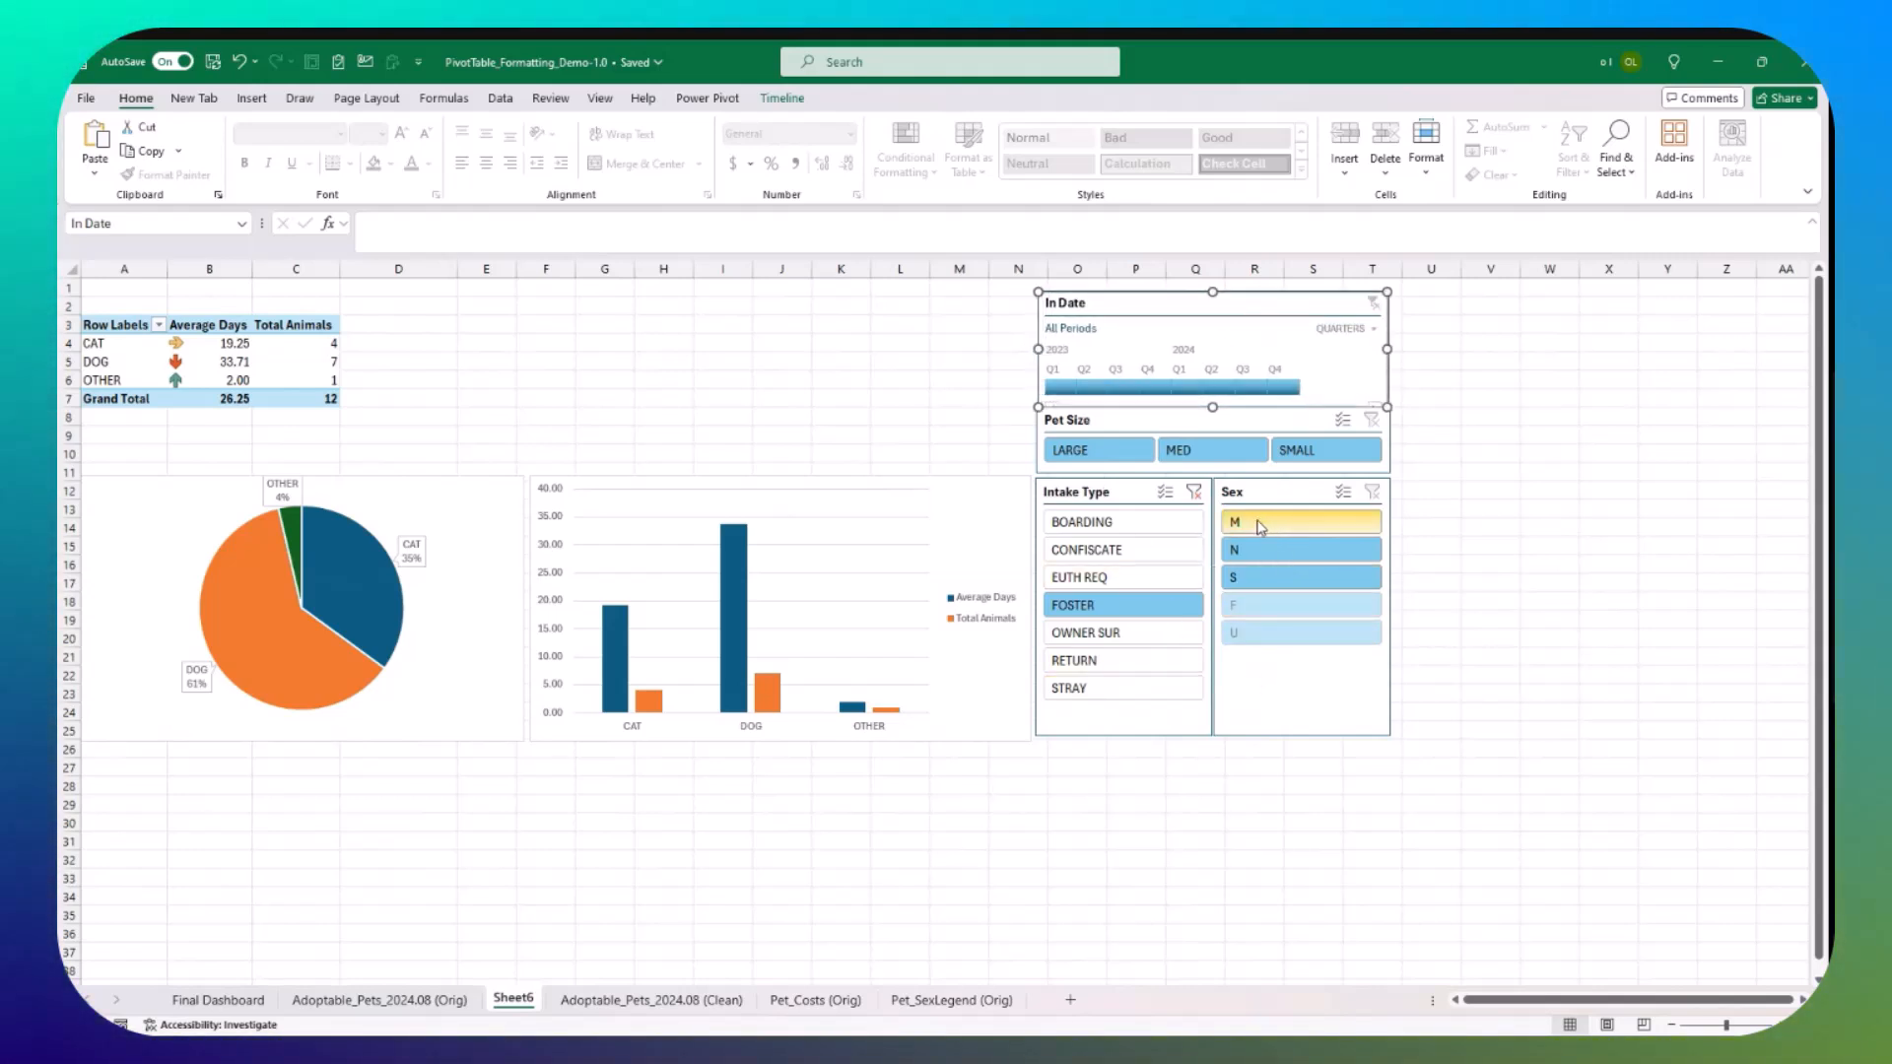
left_click(1193, 493)
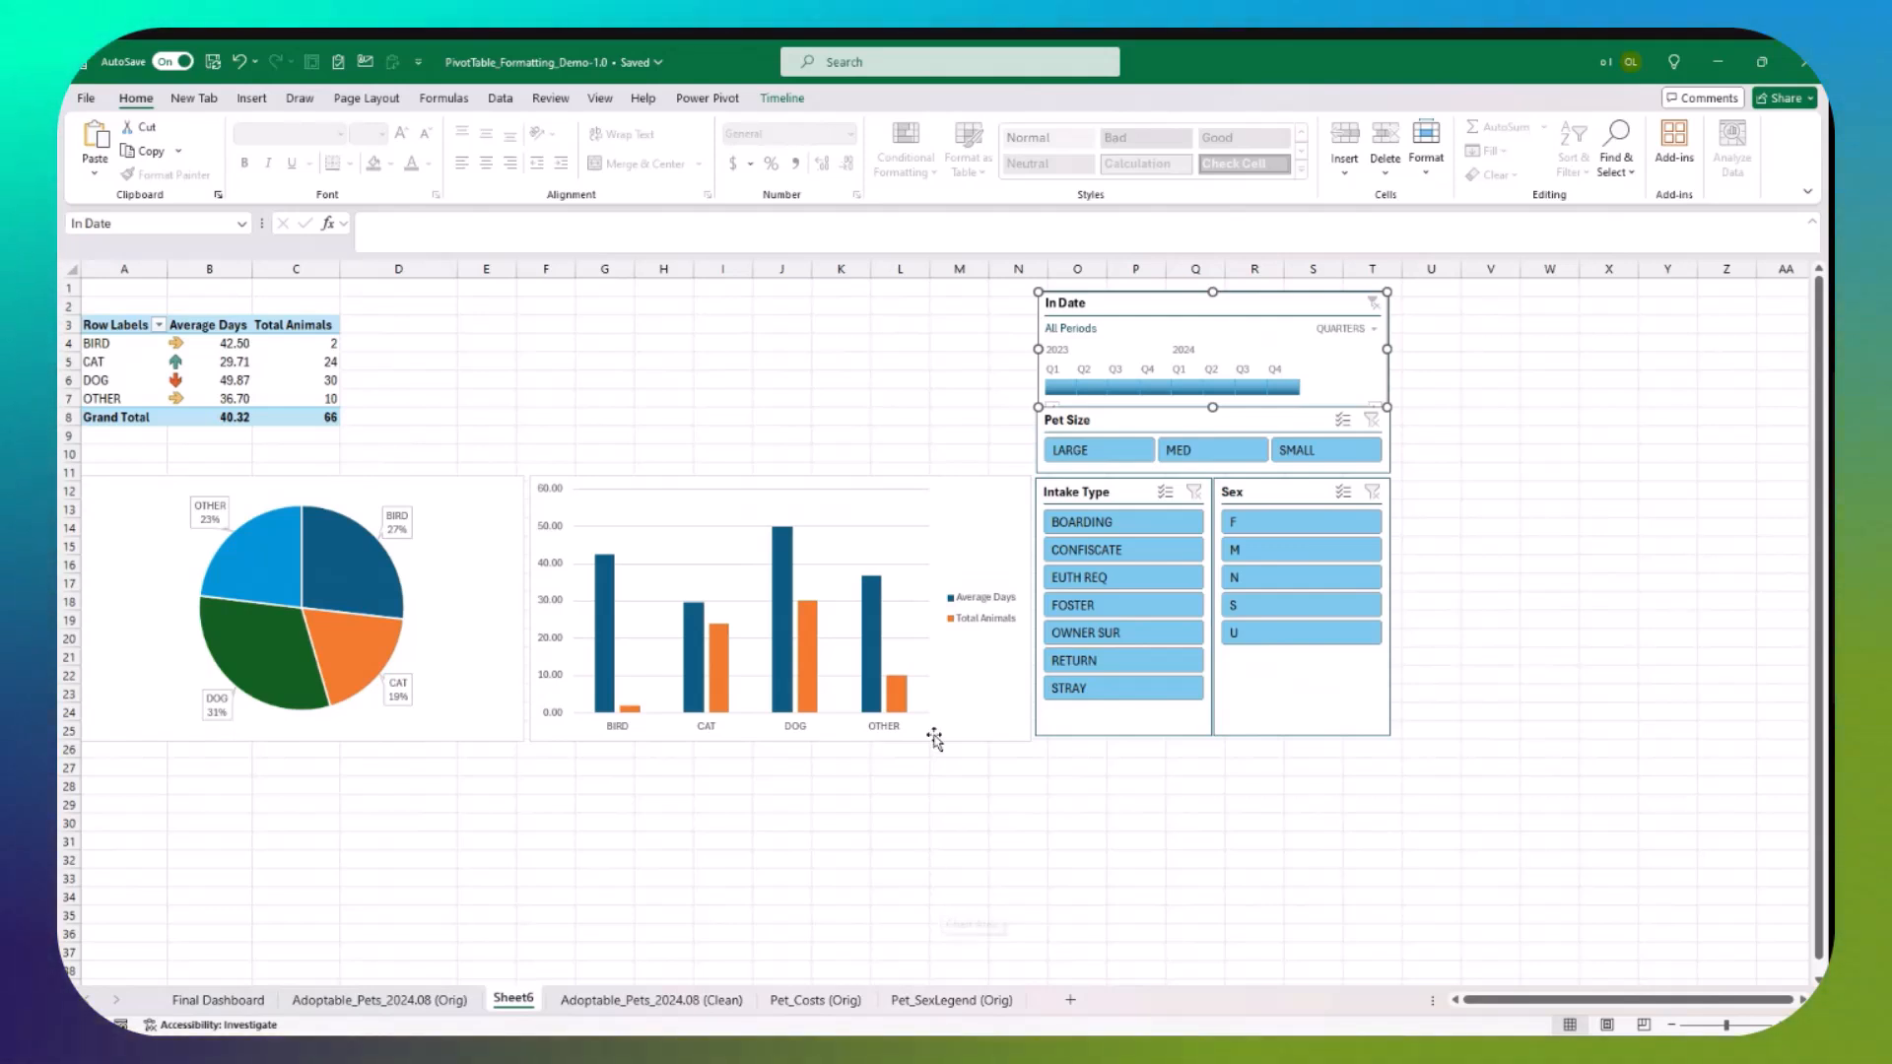
Step: Convert the acronym legend A1:B6 on the Pet_SexLegend (Orig) sheet into a table with headers
left_click(952, 1000)
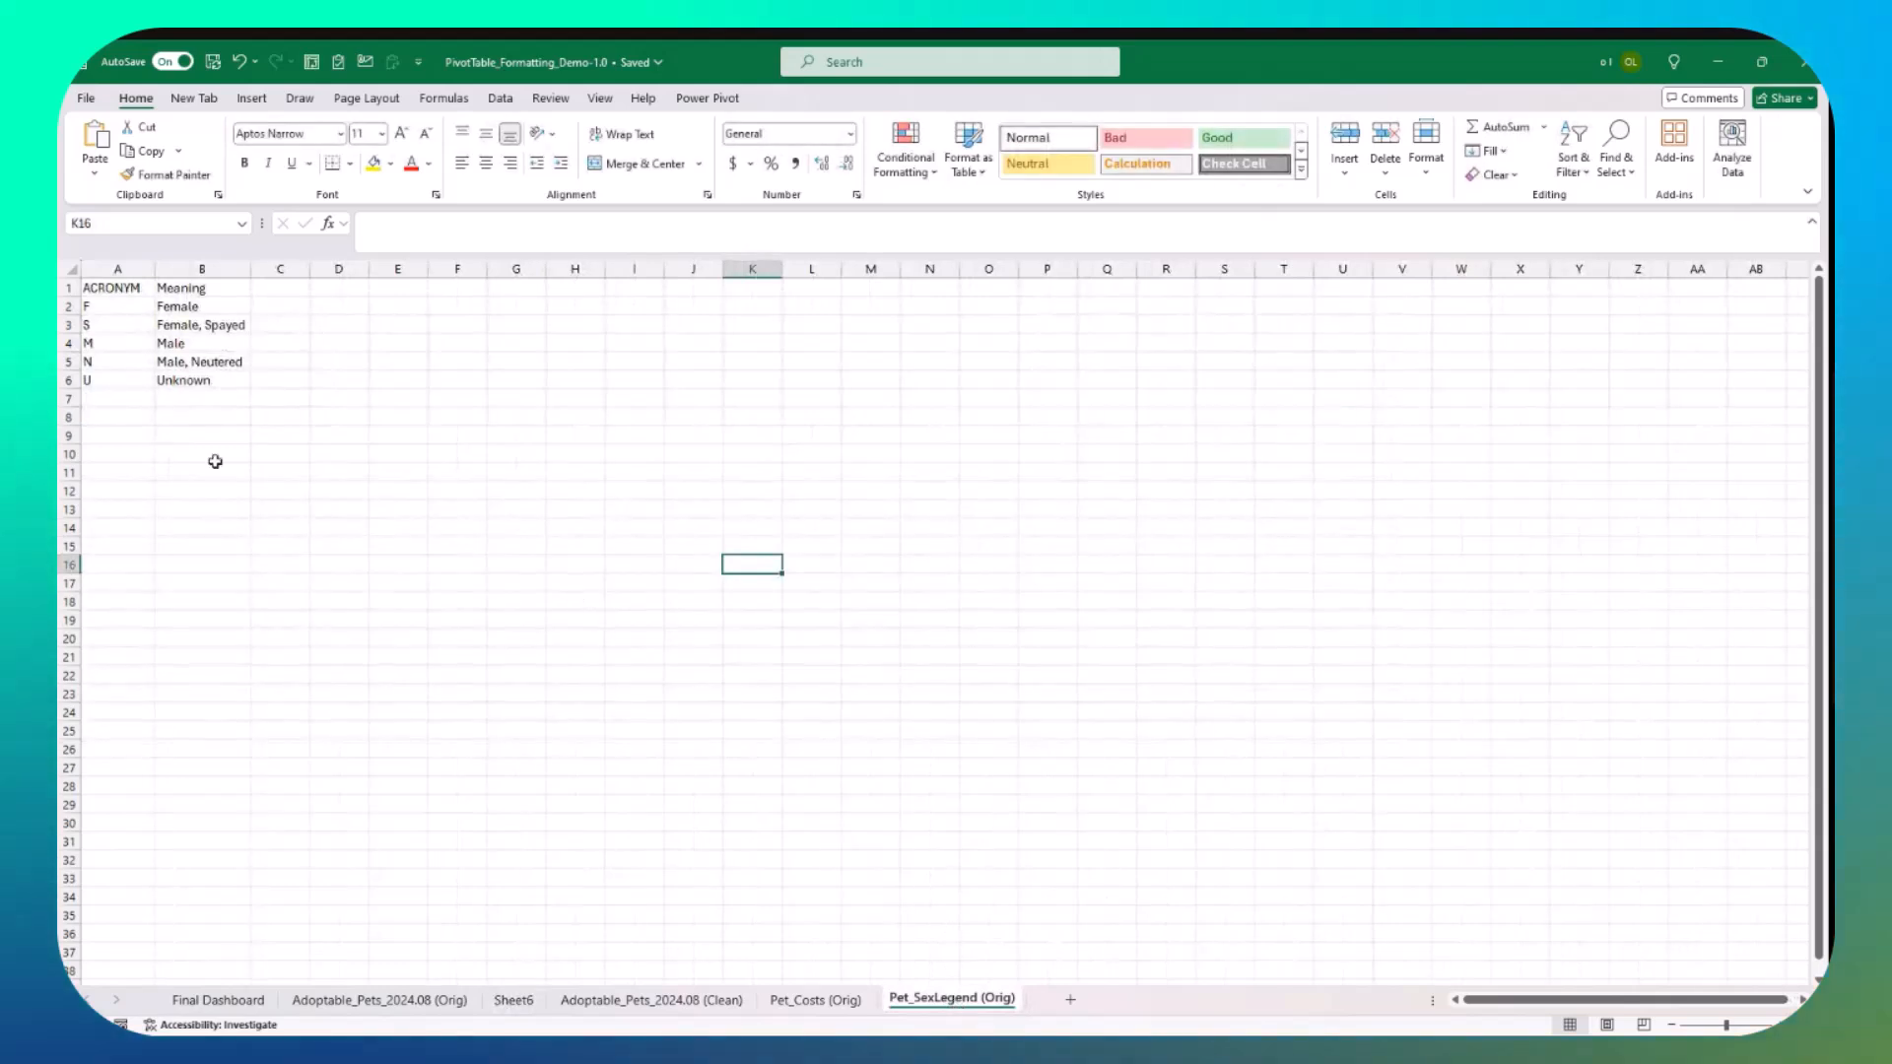
left_click(109, 296)
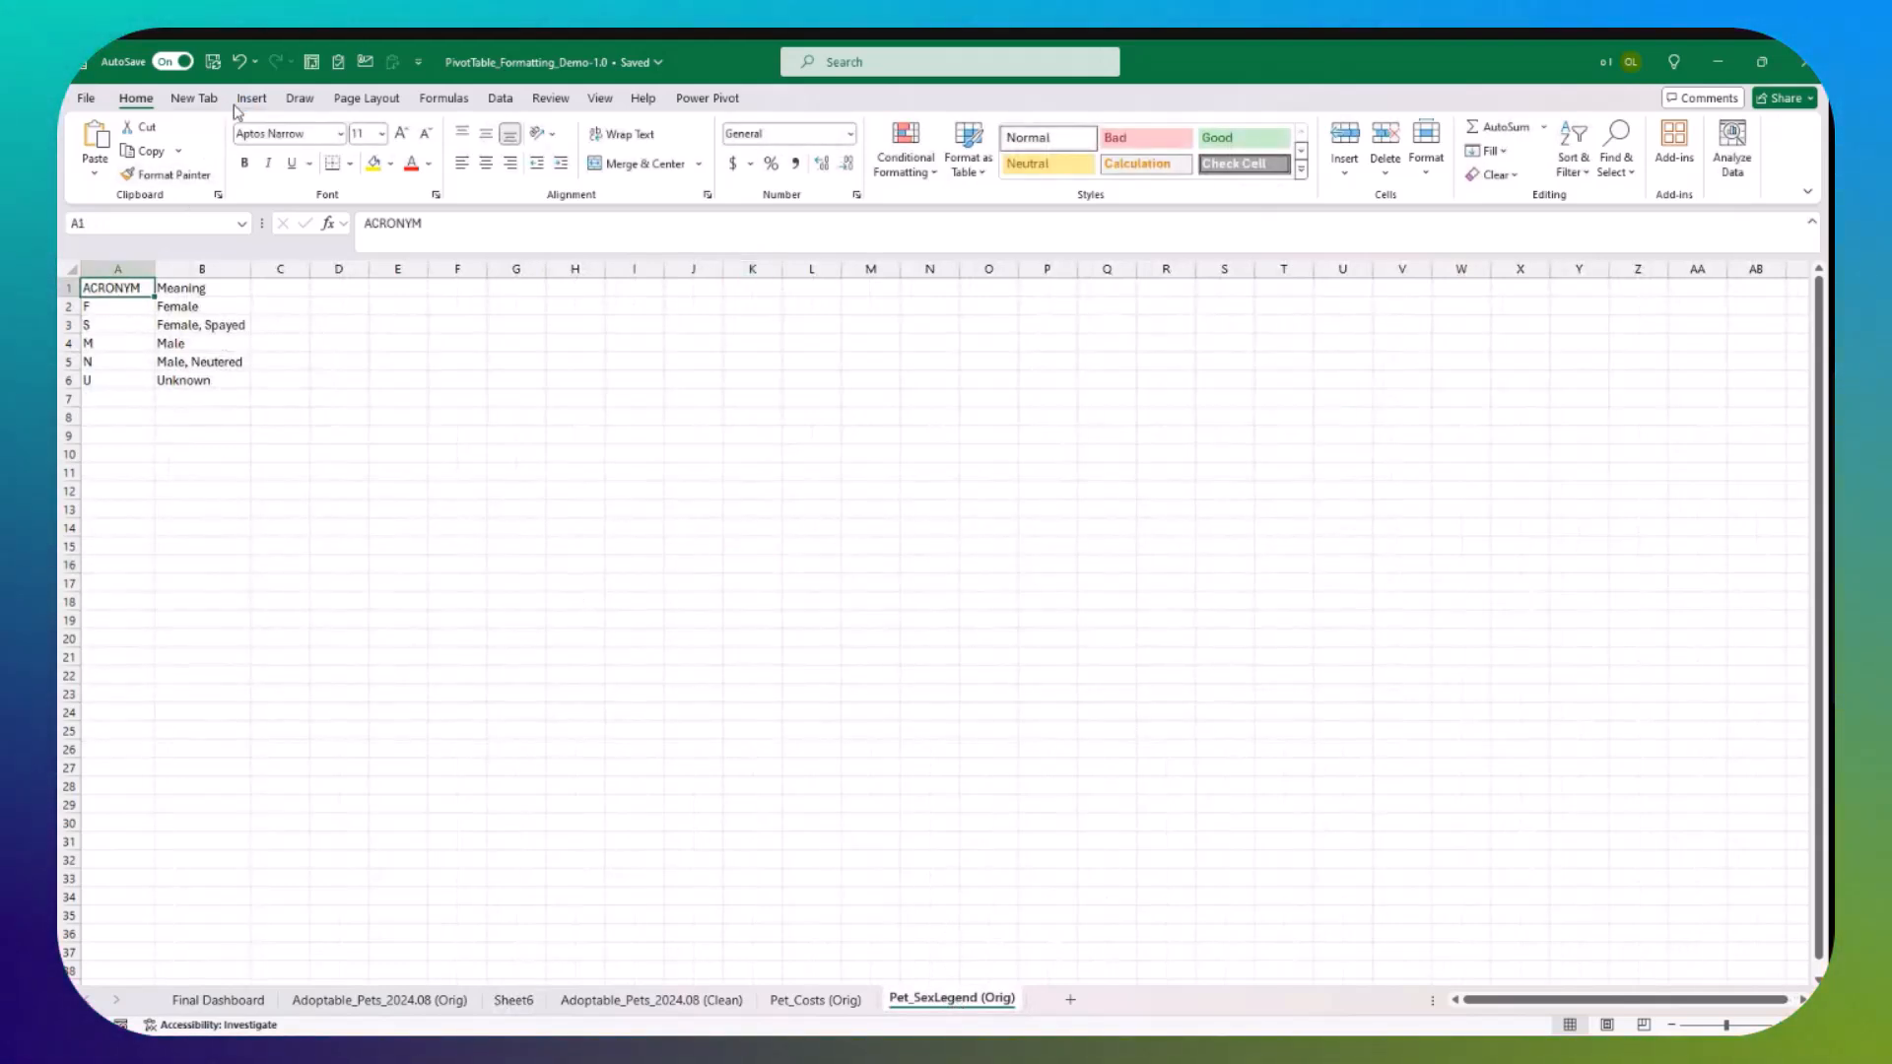
key("ctrl+t")
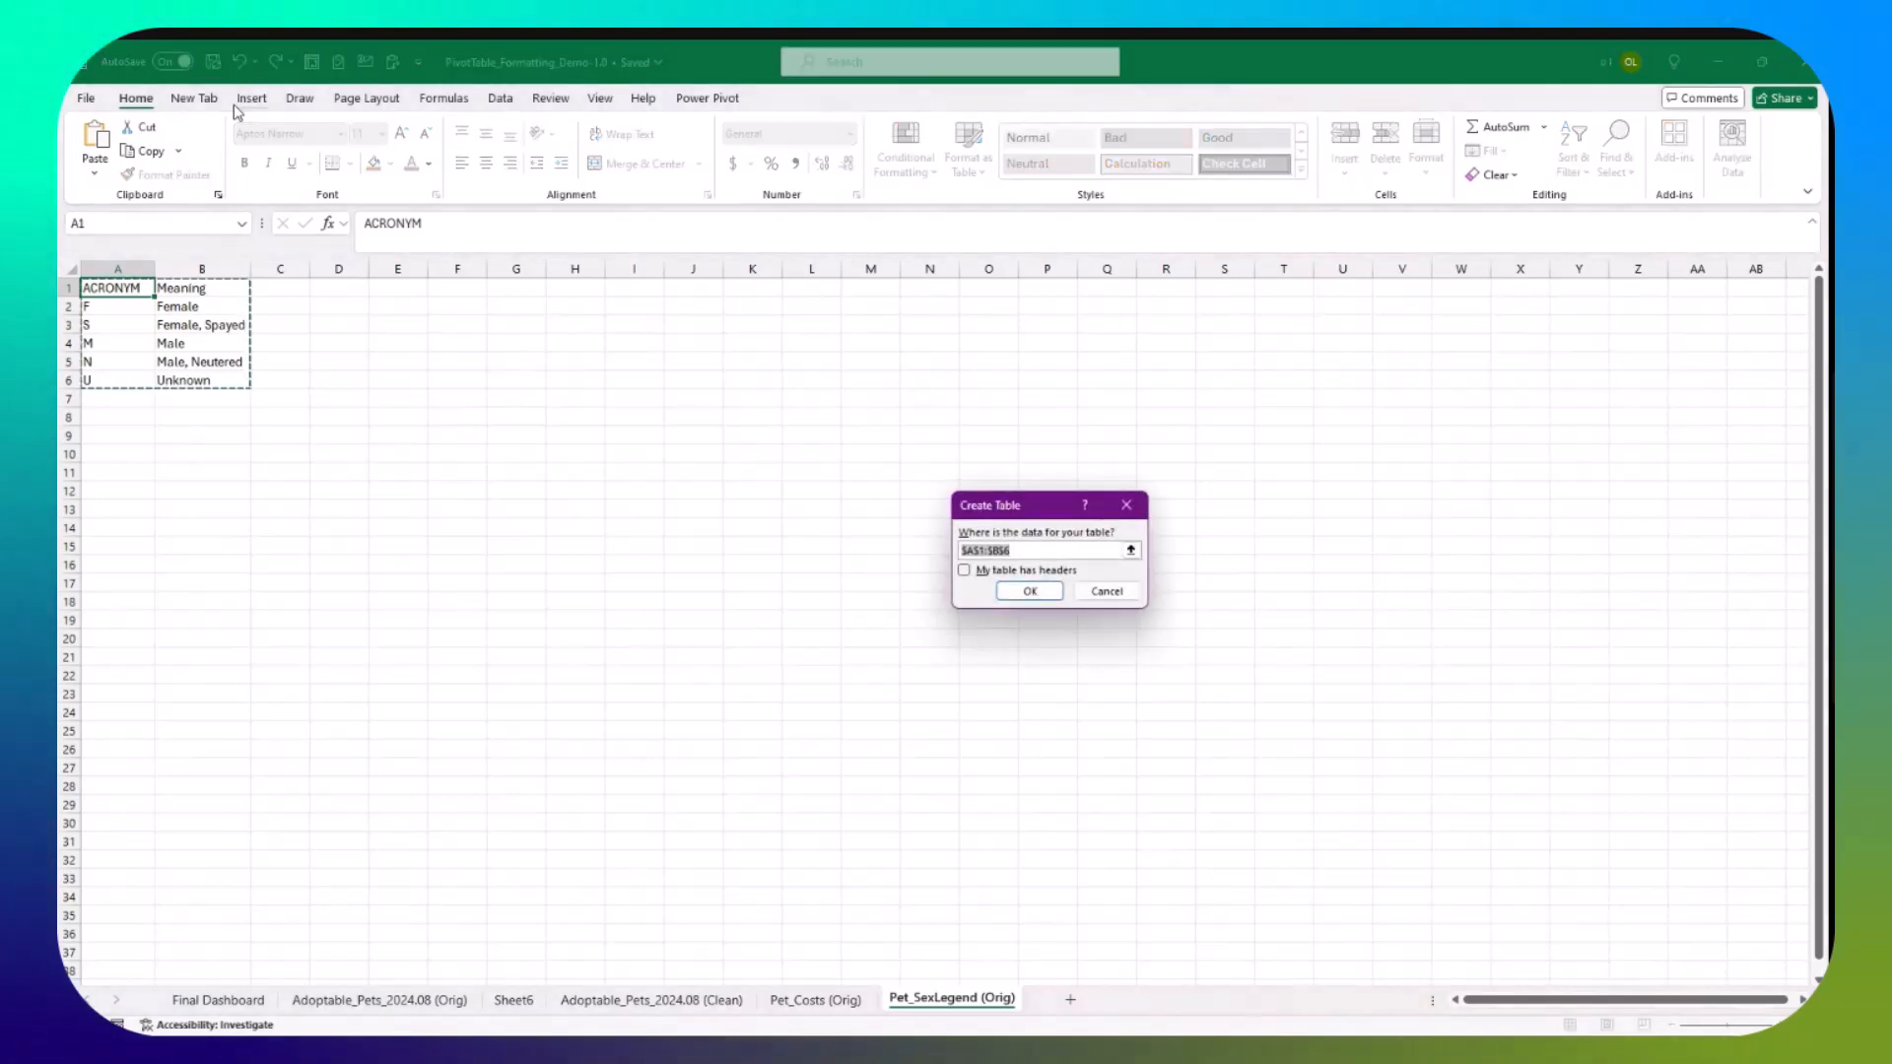
left_click(1016, 593)
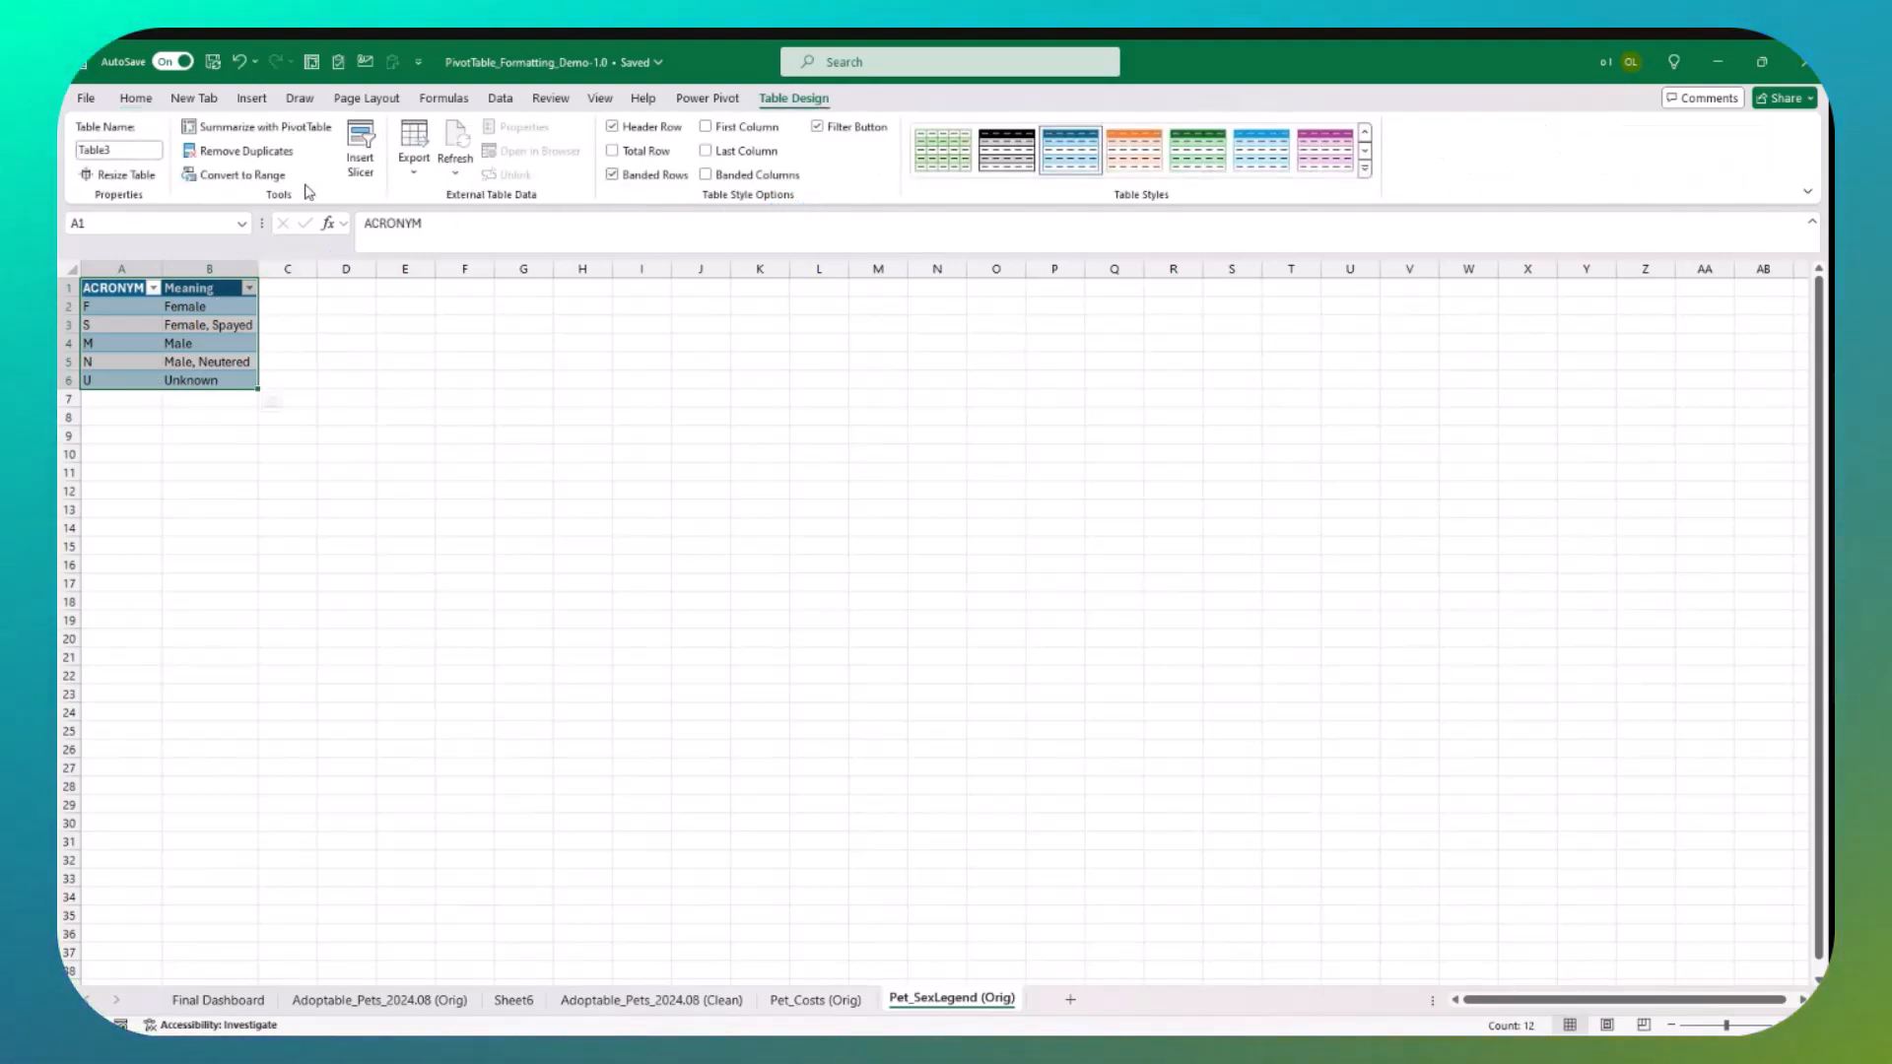
Step: Name the legend table Tbl_PetSex and return to Sheet6
left_click(121, 150)
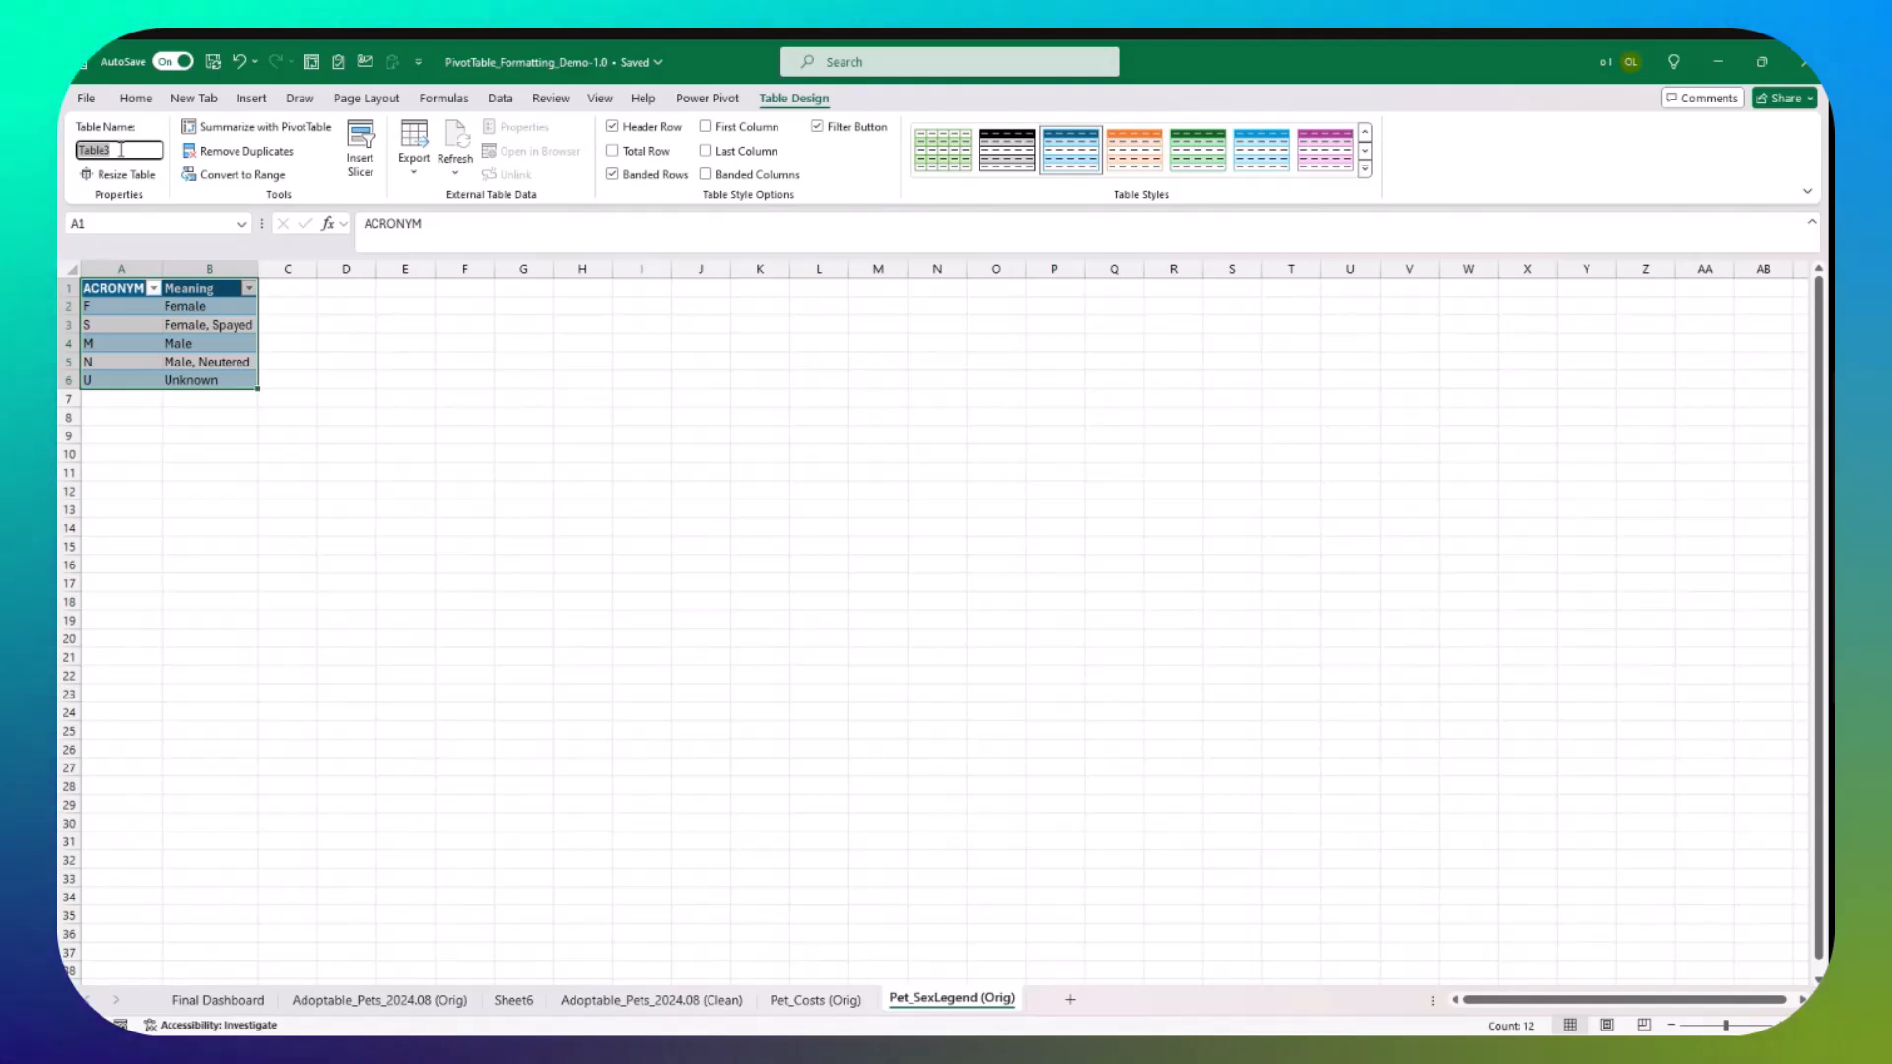
type("Tbl_PetSe")
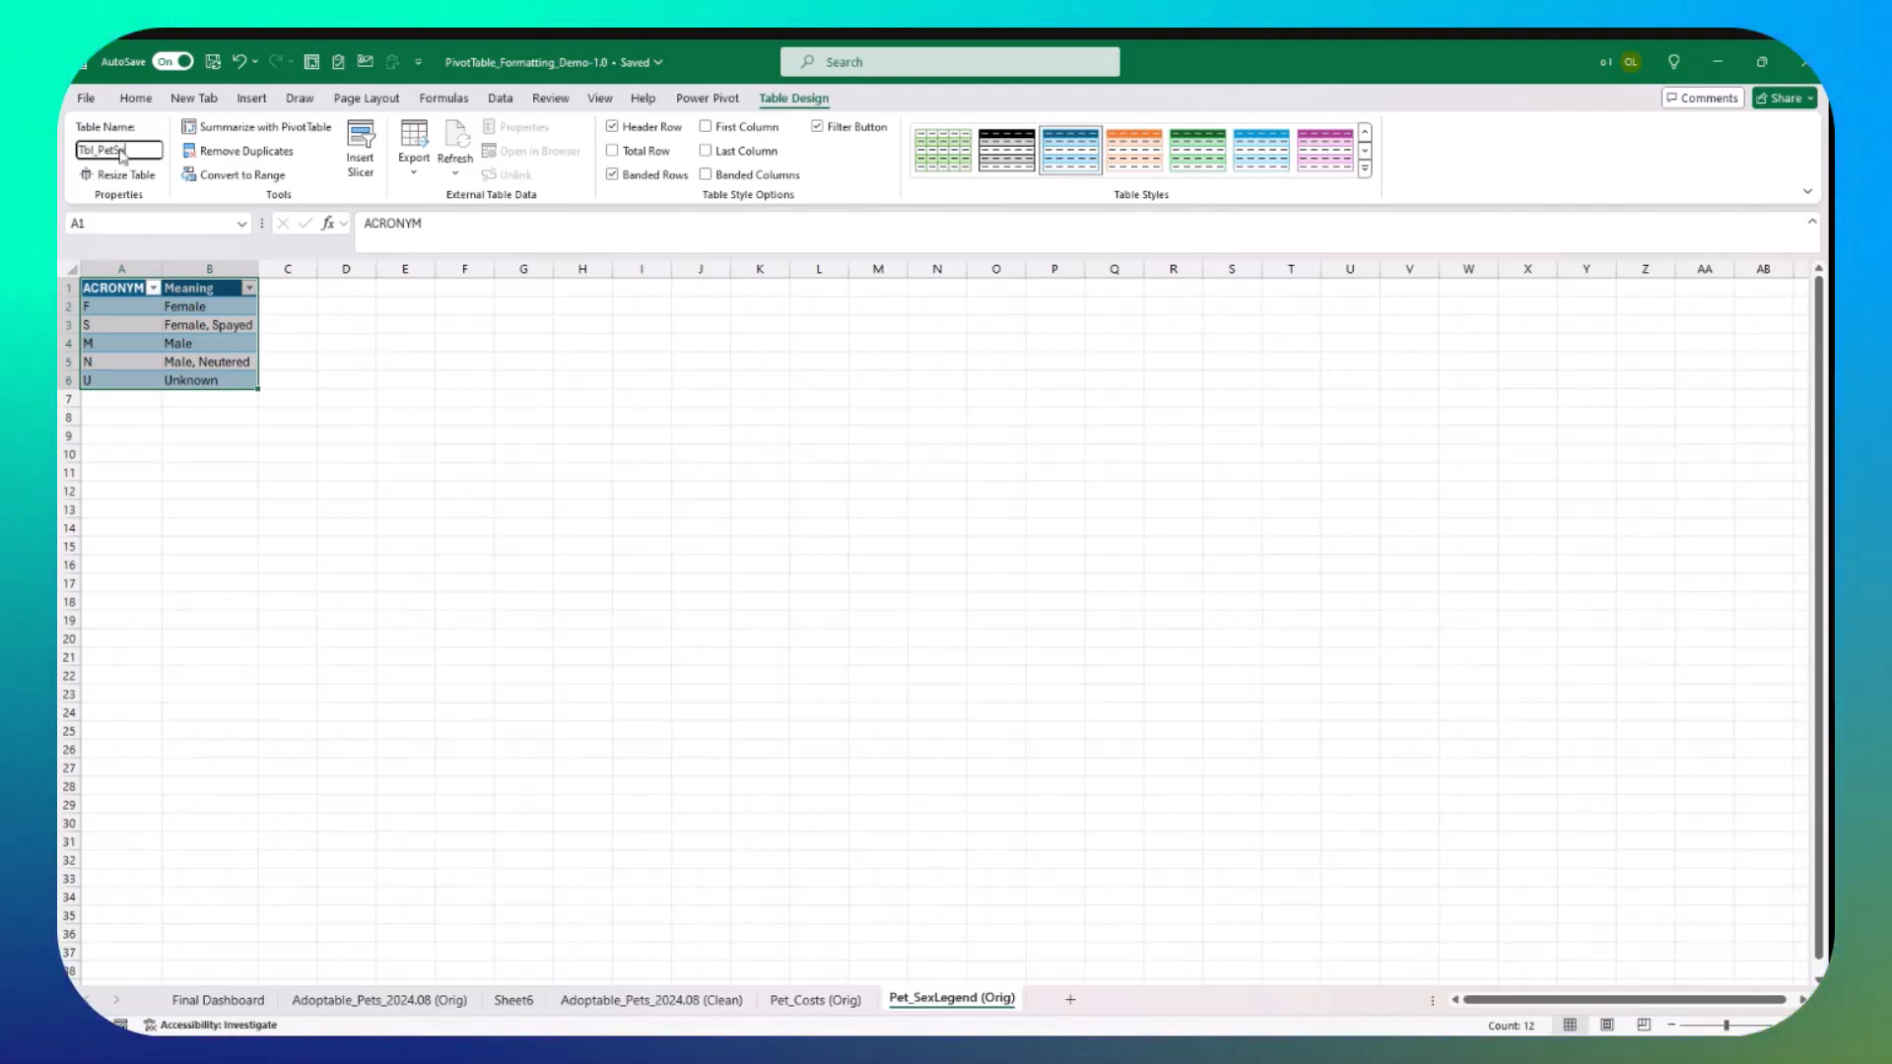
type("x")
key("Return")
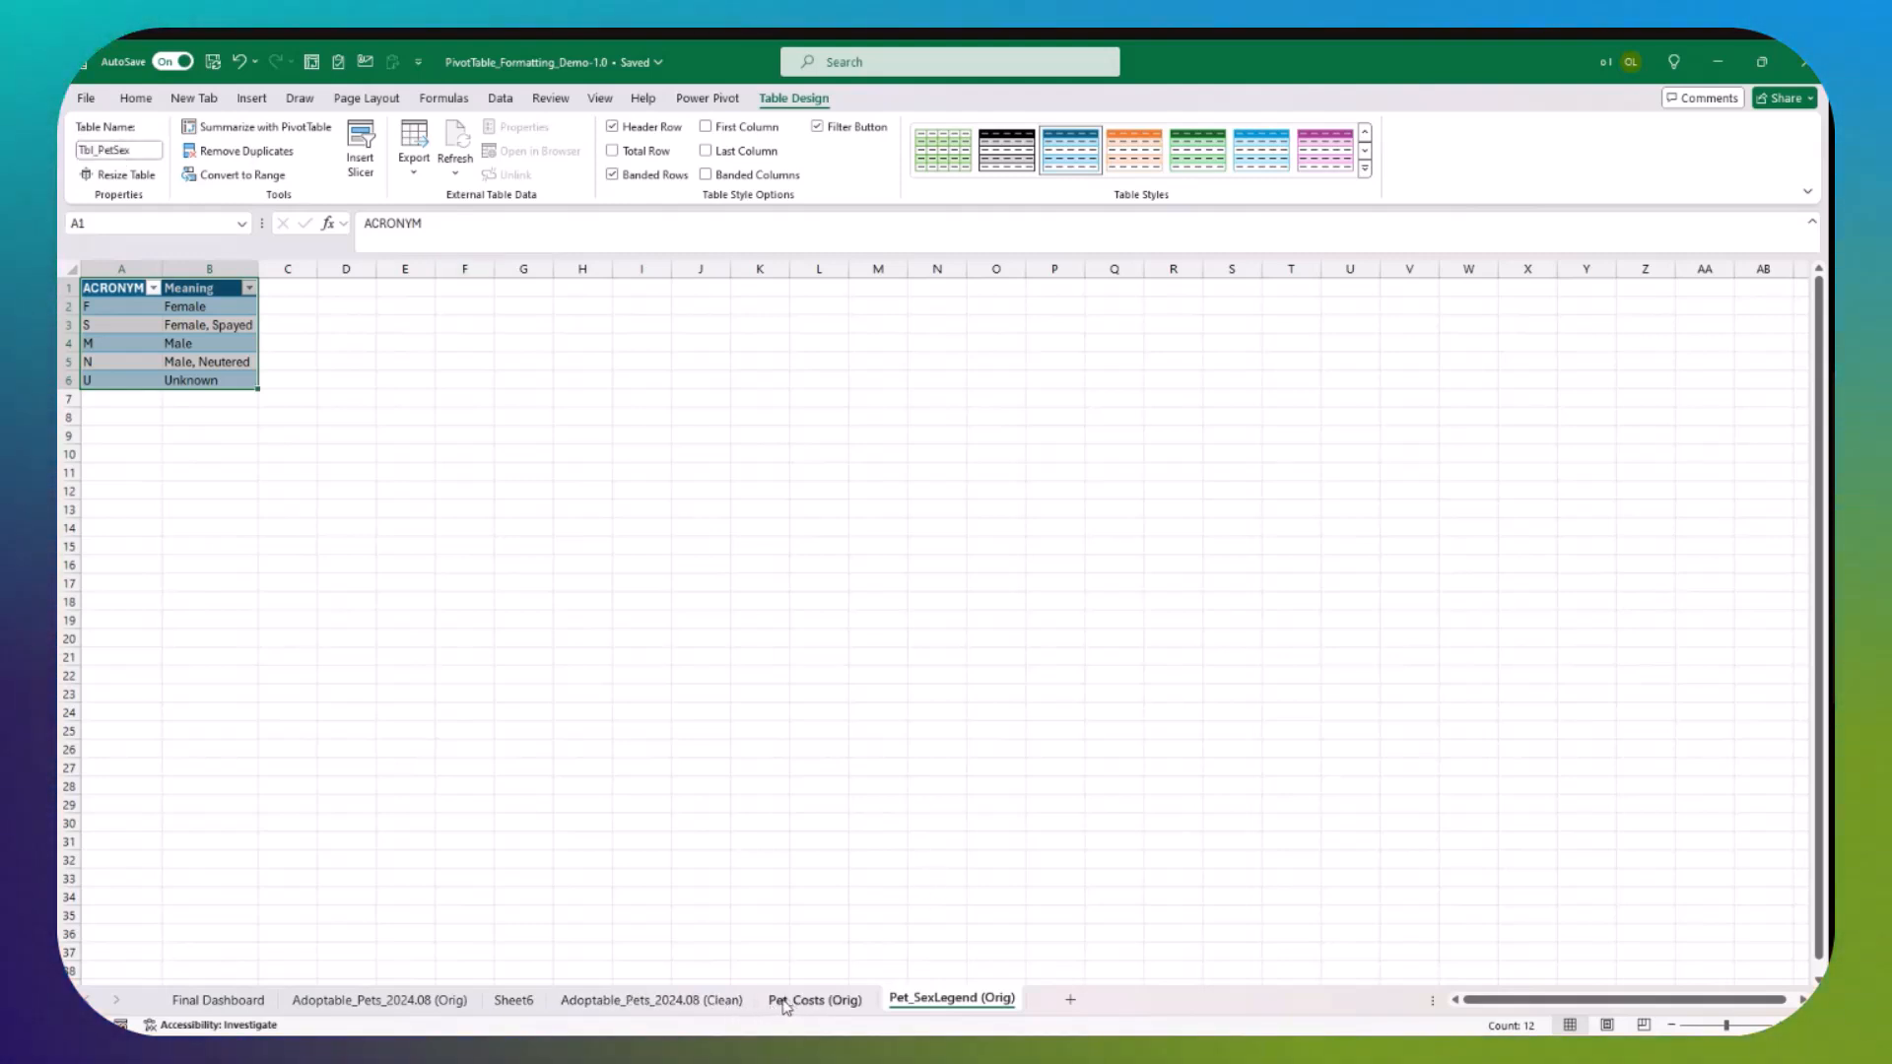
left_click(512, 1000)
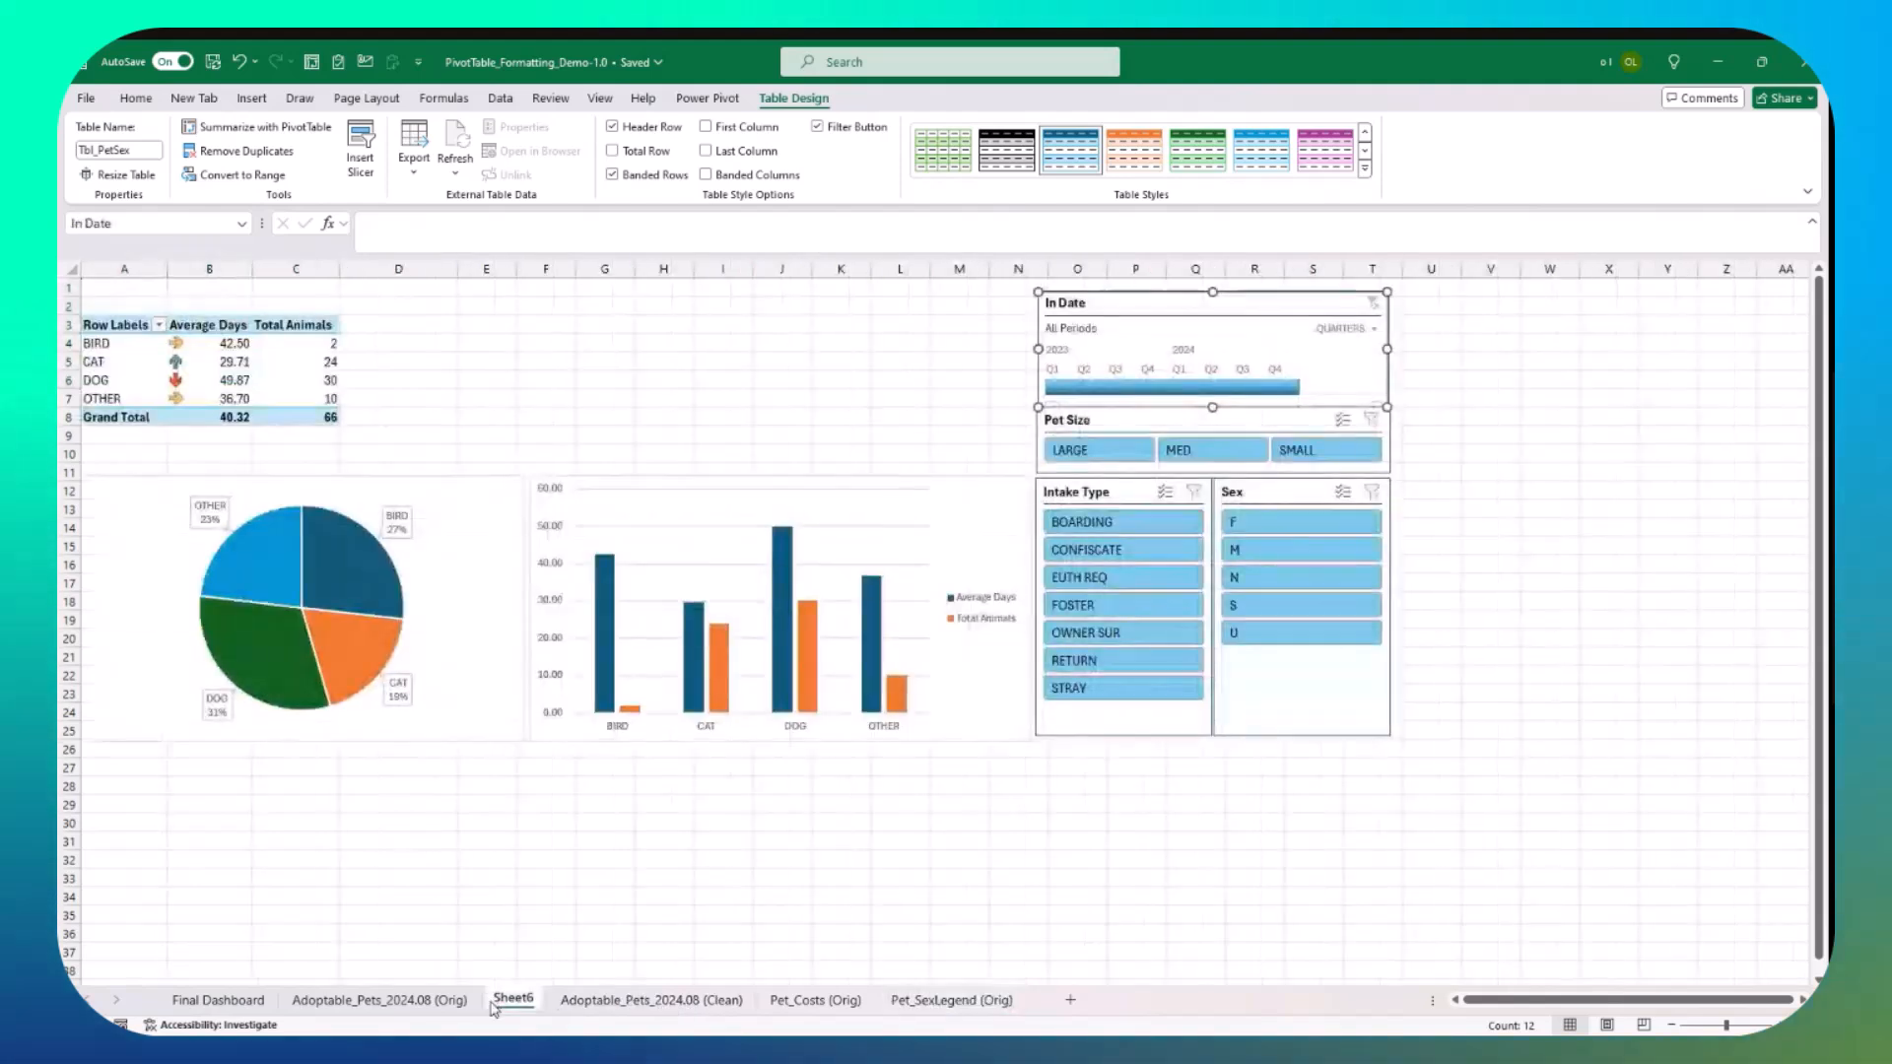
Step: Remove the Sex slicer from the dashboard on Sheet6
left_click(1259, 500)
right_click(1271, 501)
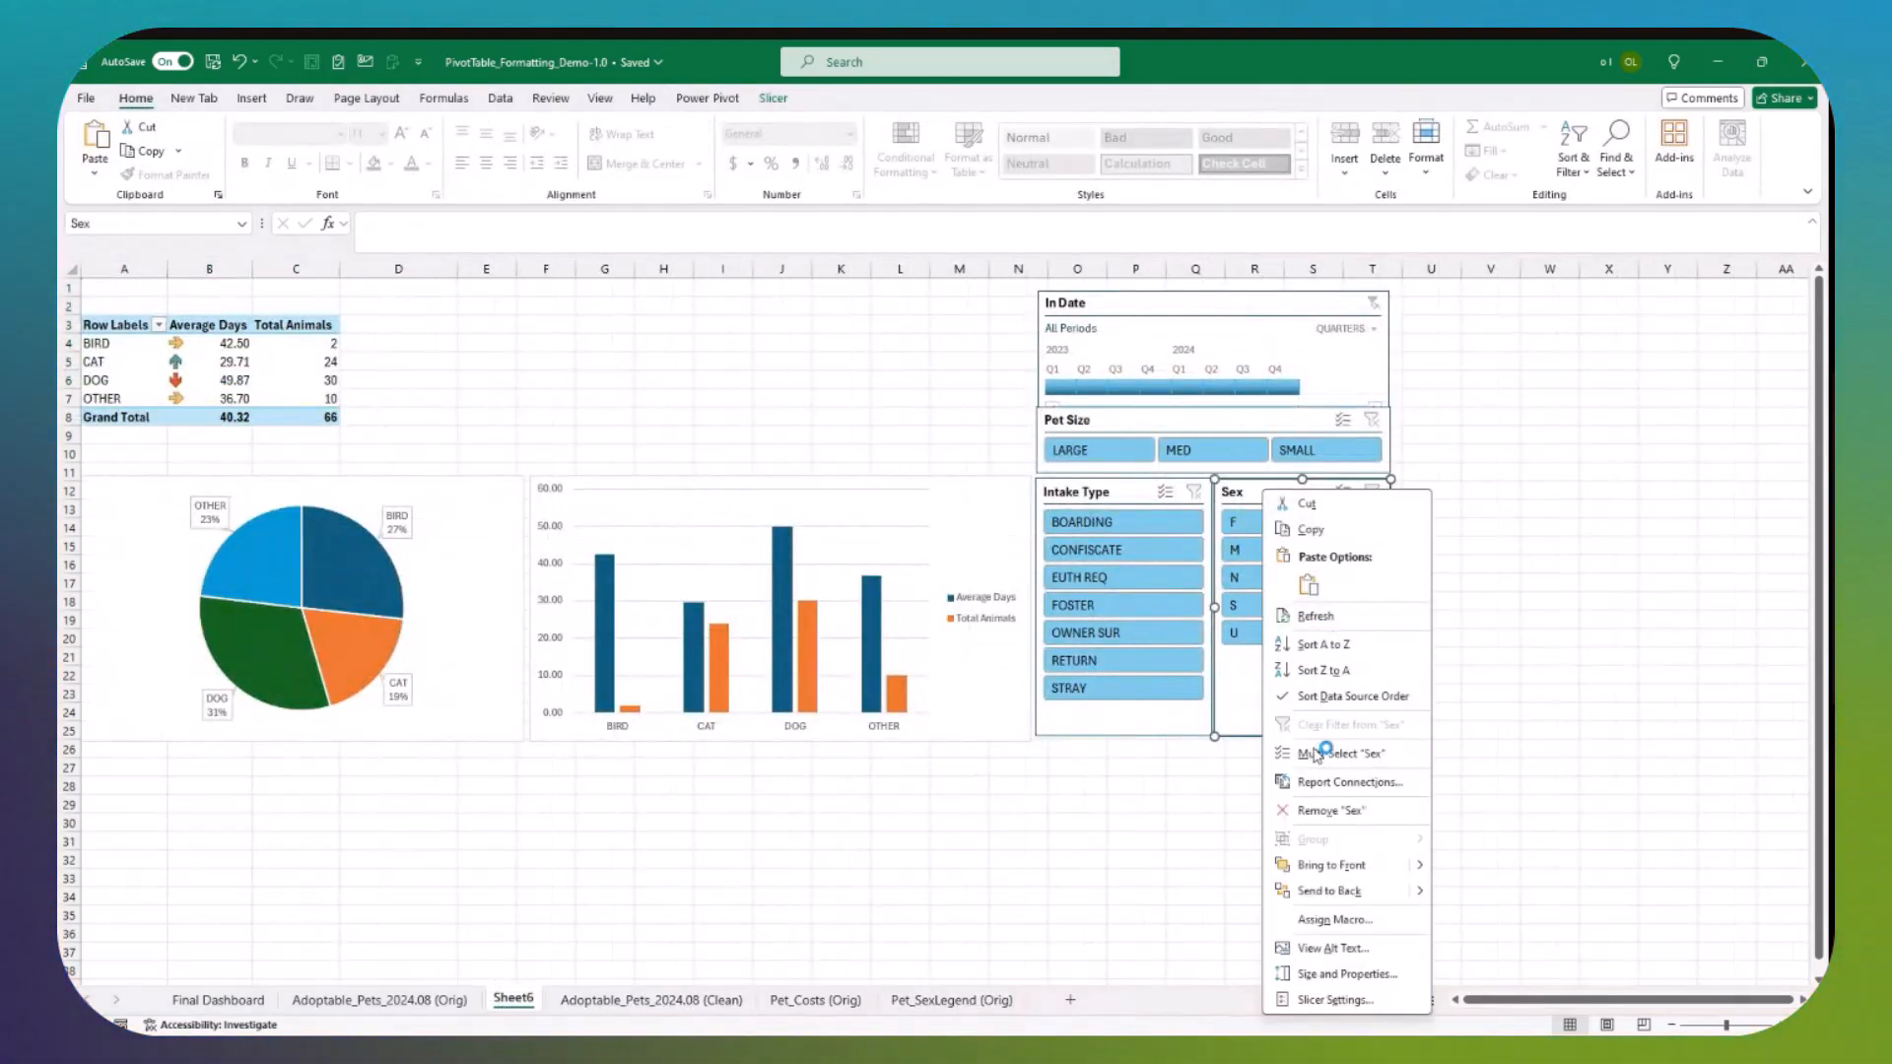
left_click(1313, 811)
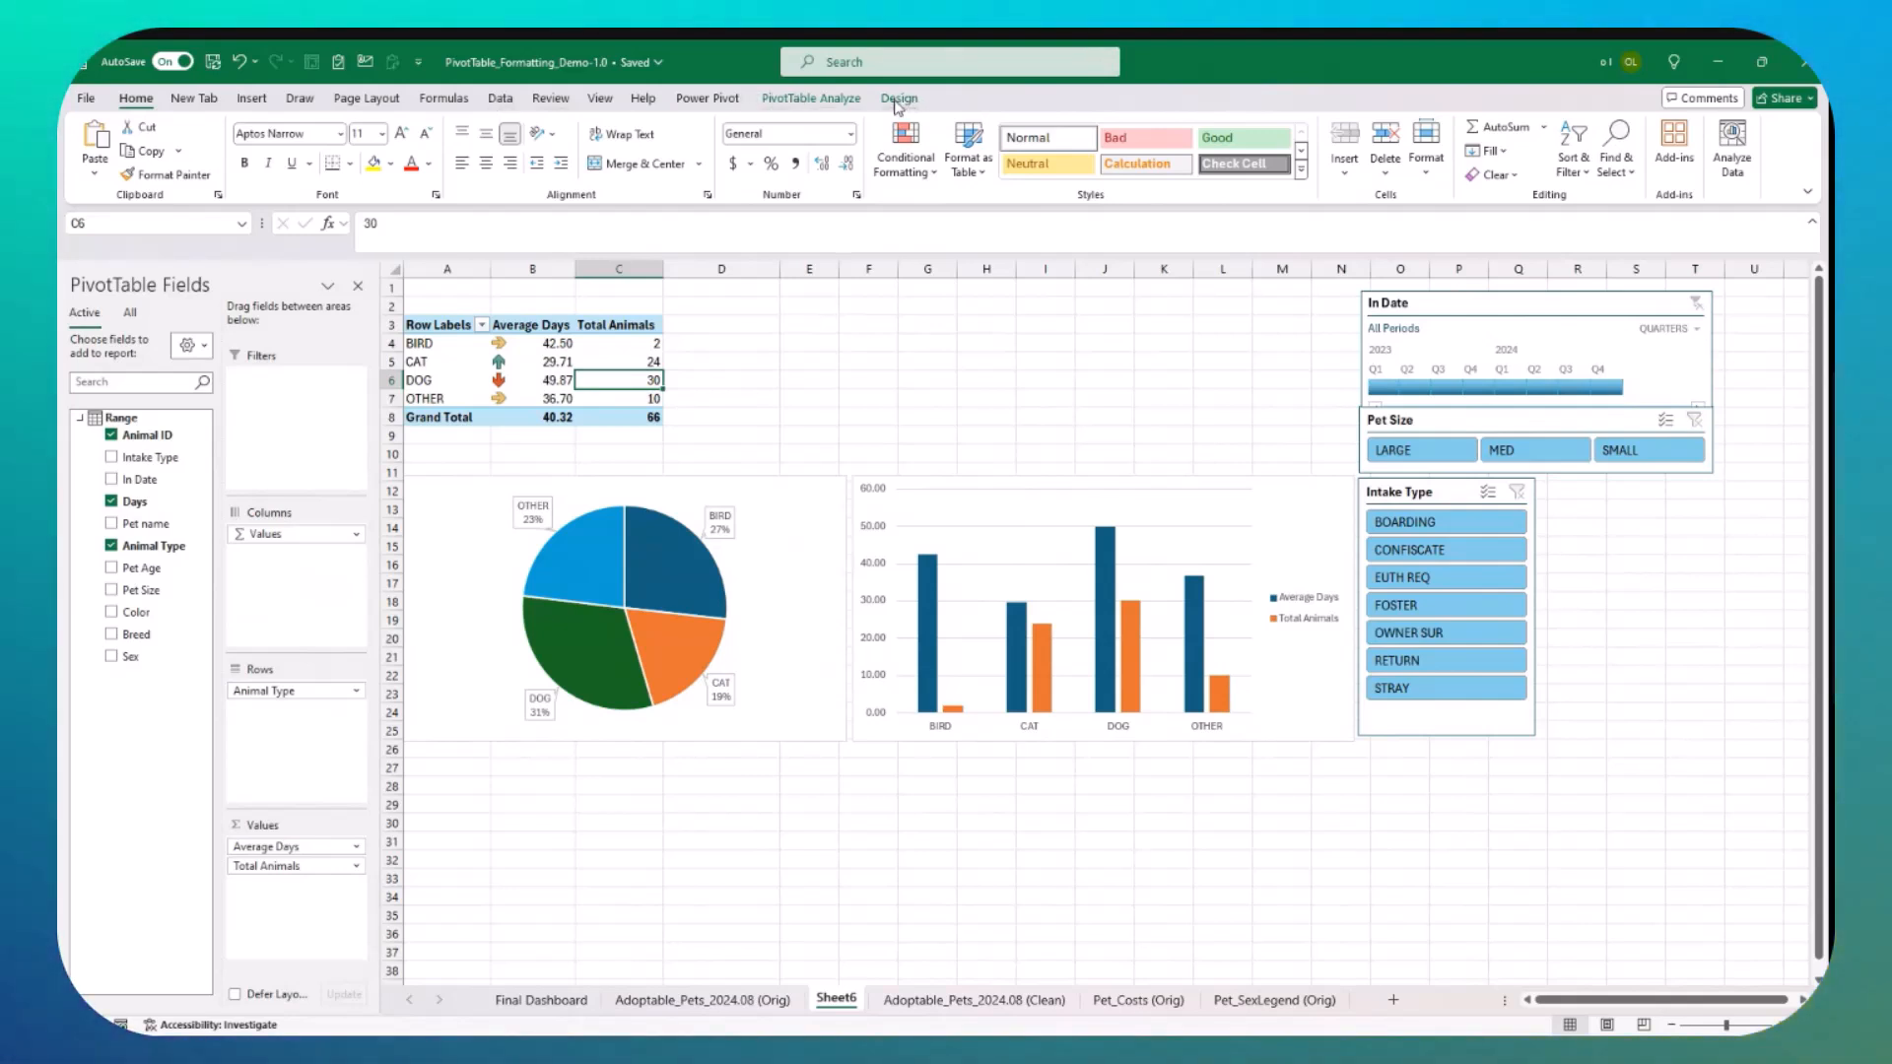
left_click(501, 99)
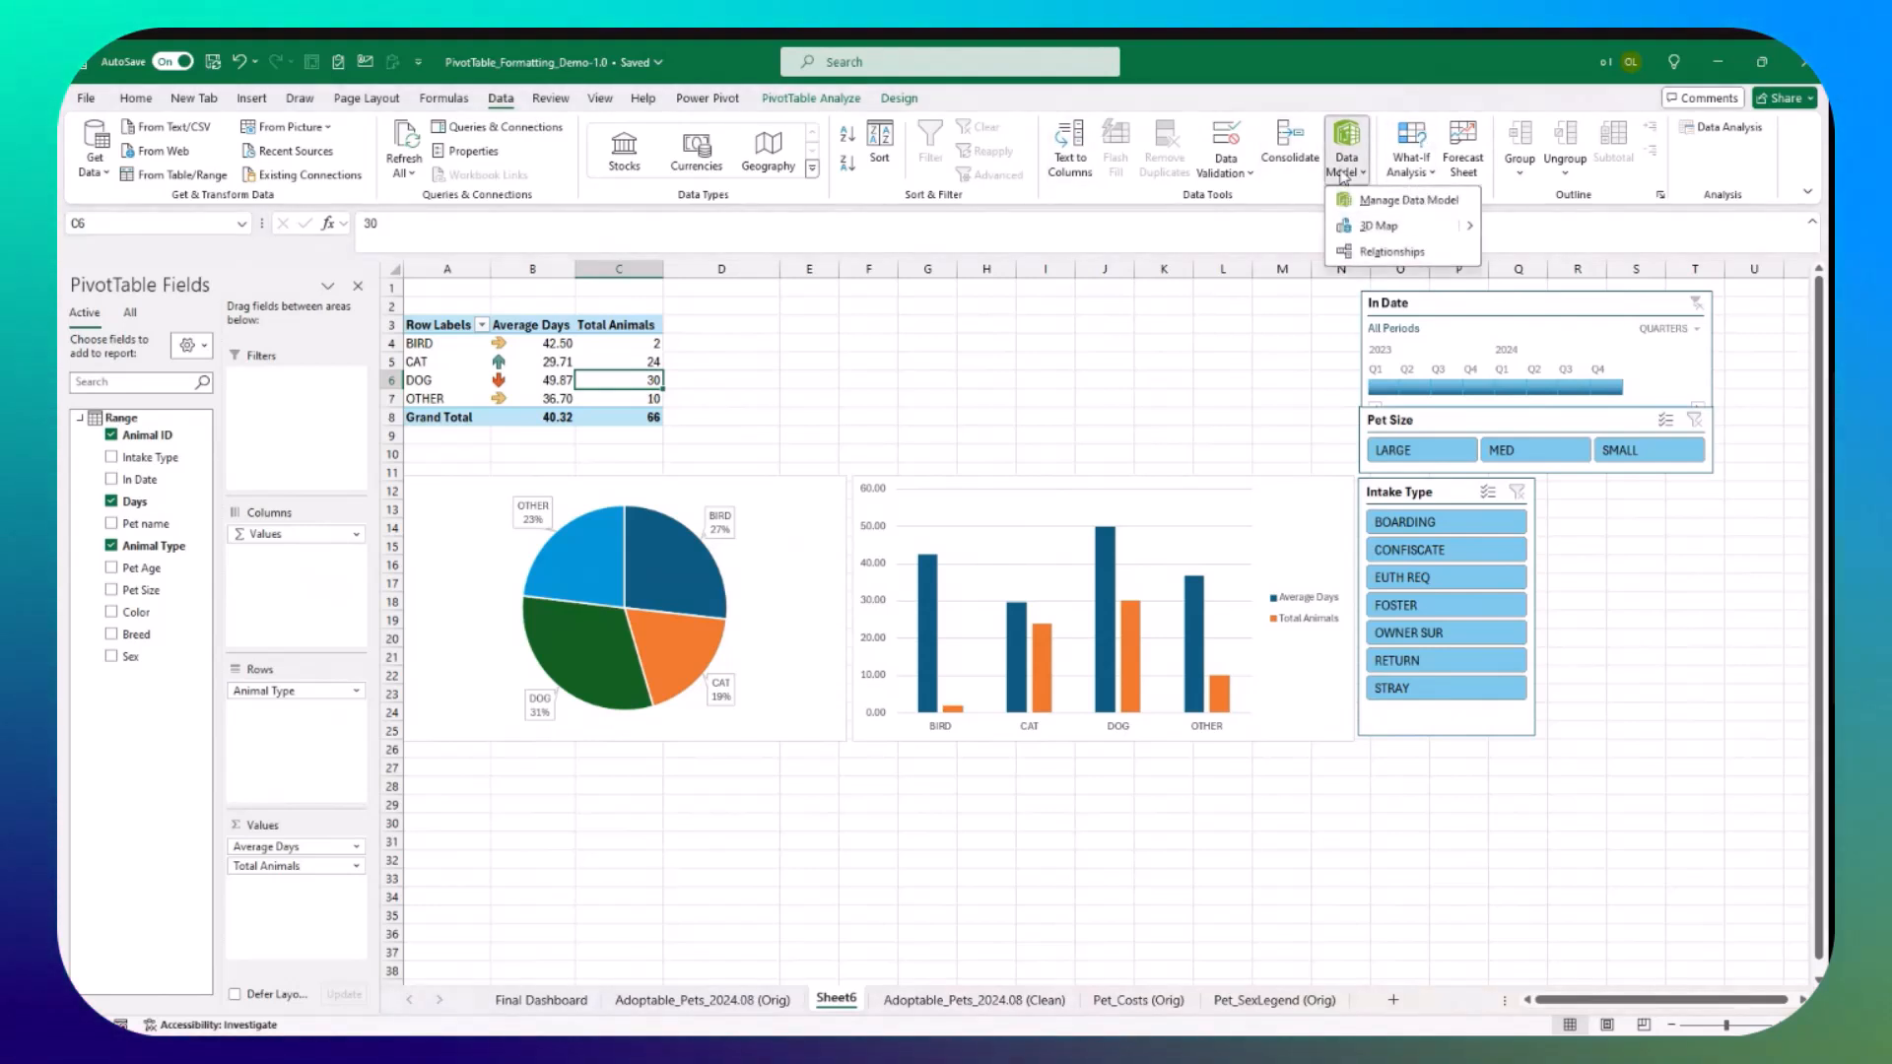
left_click(1354, 202)
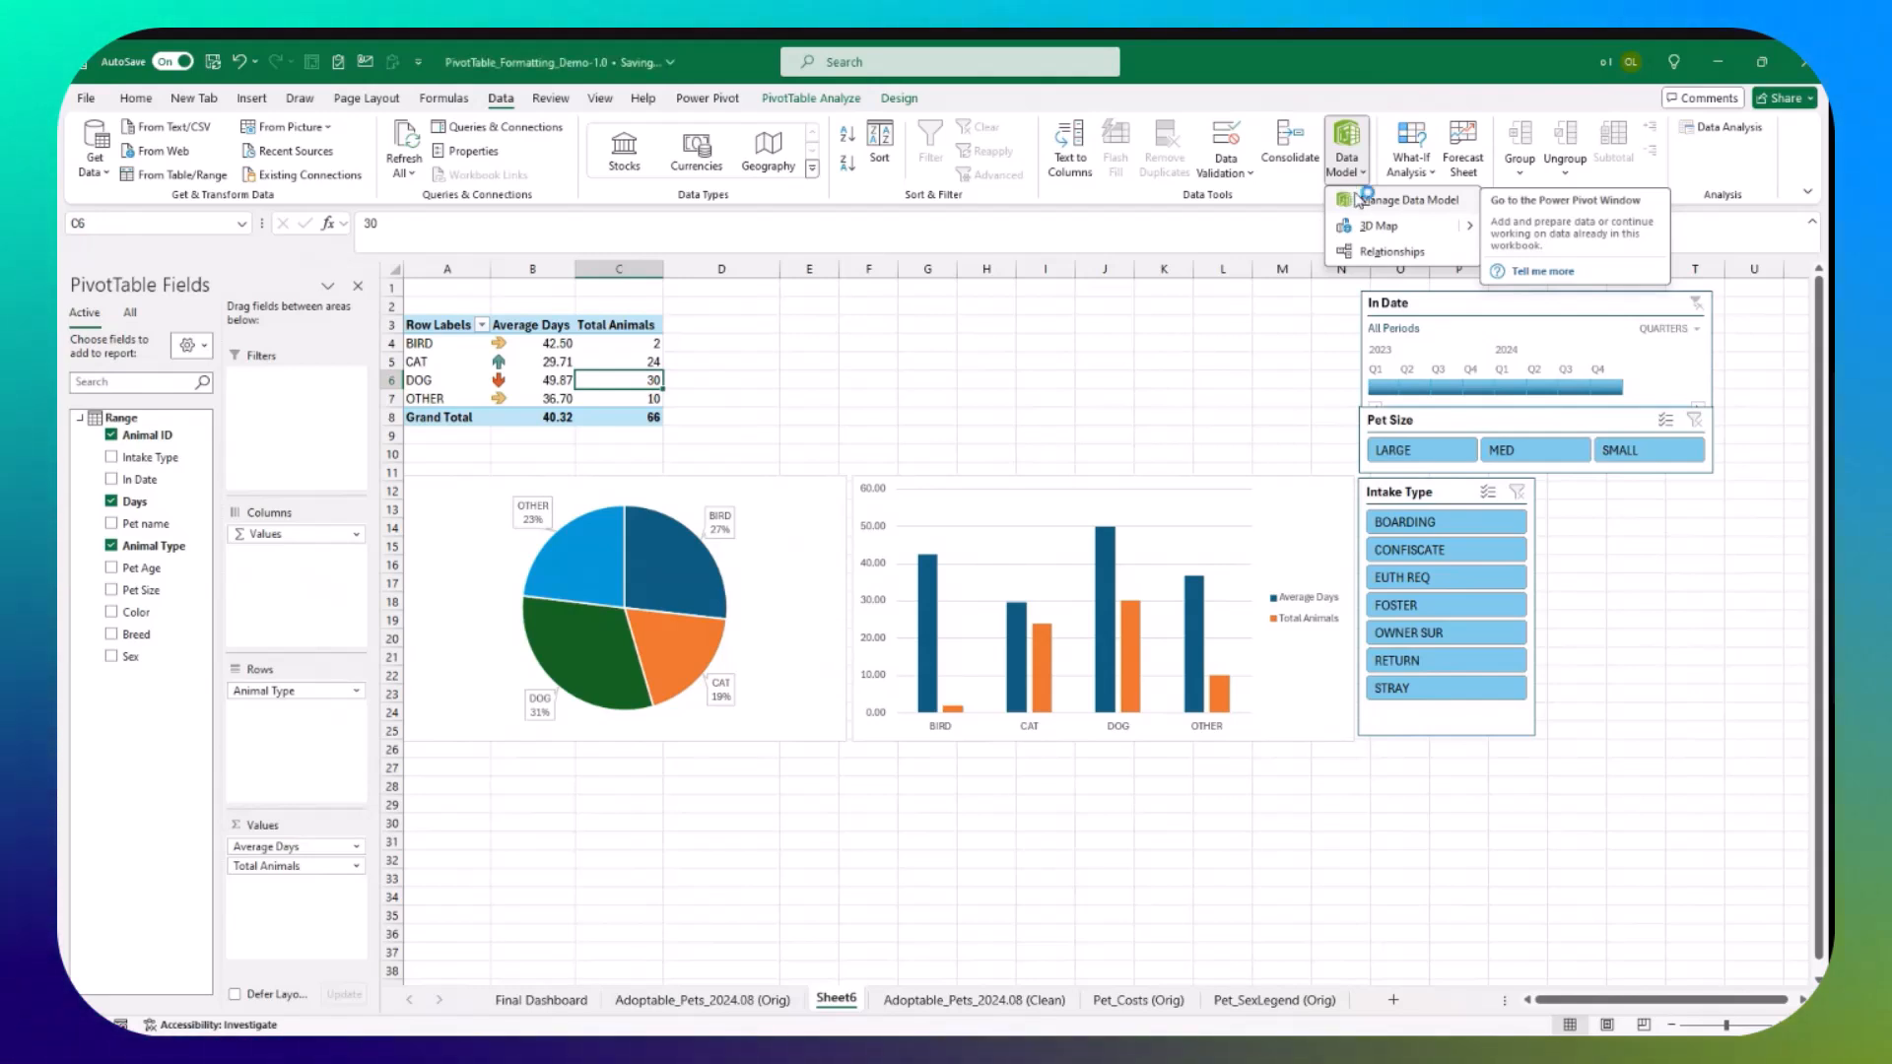
left_click(1389, 252)
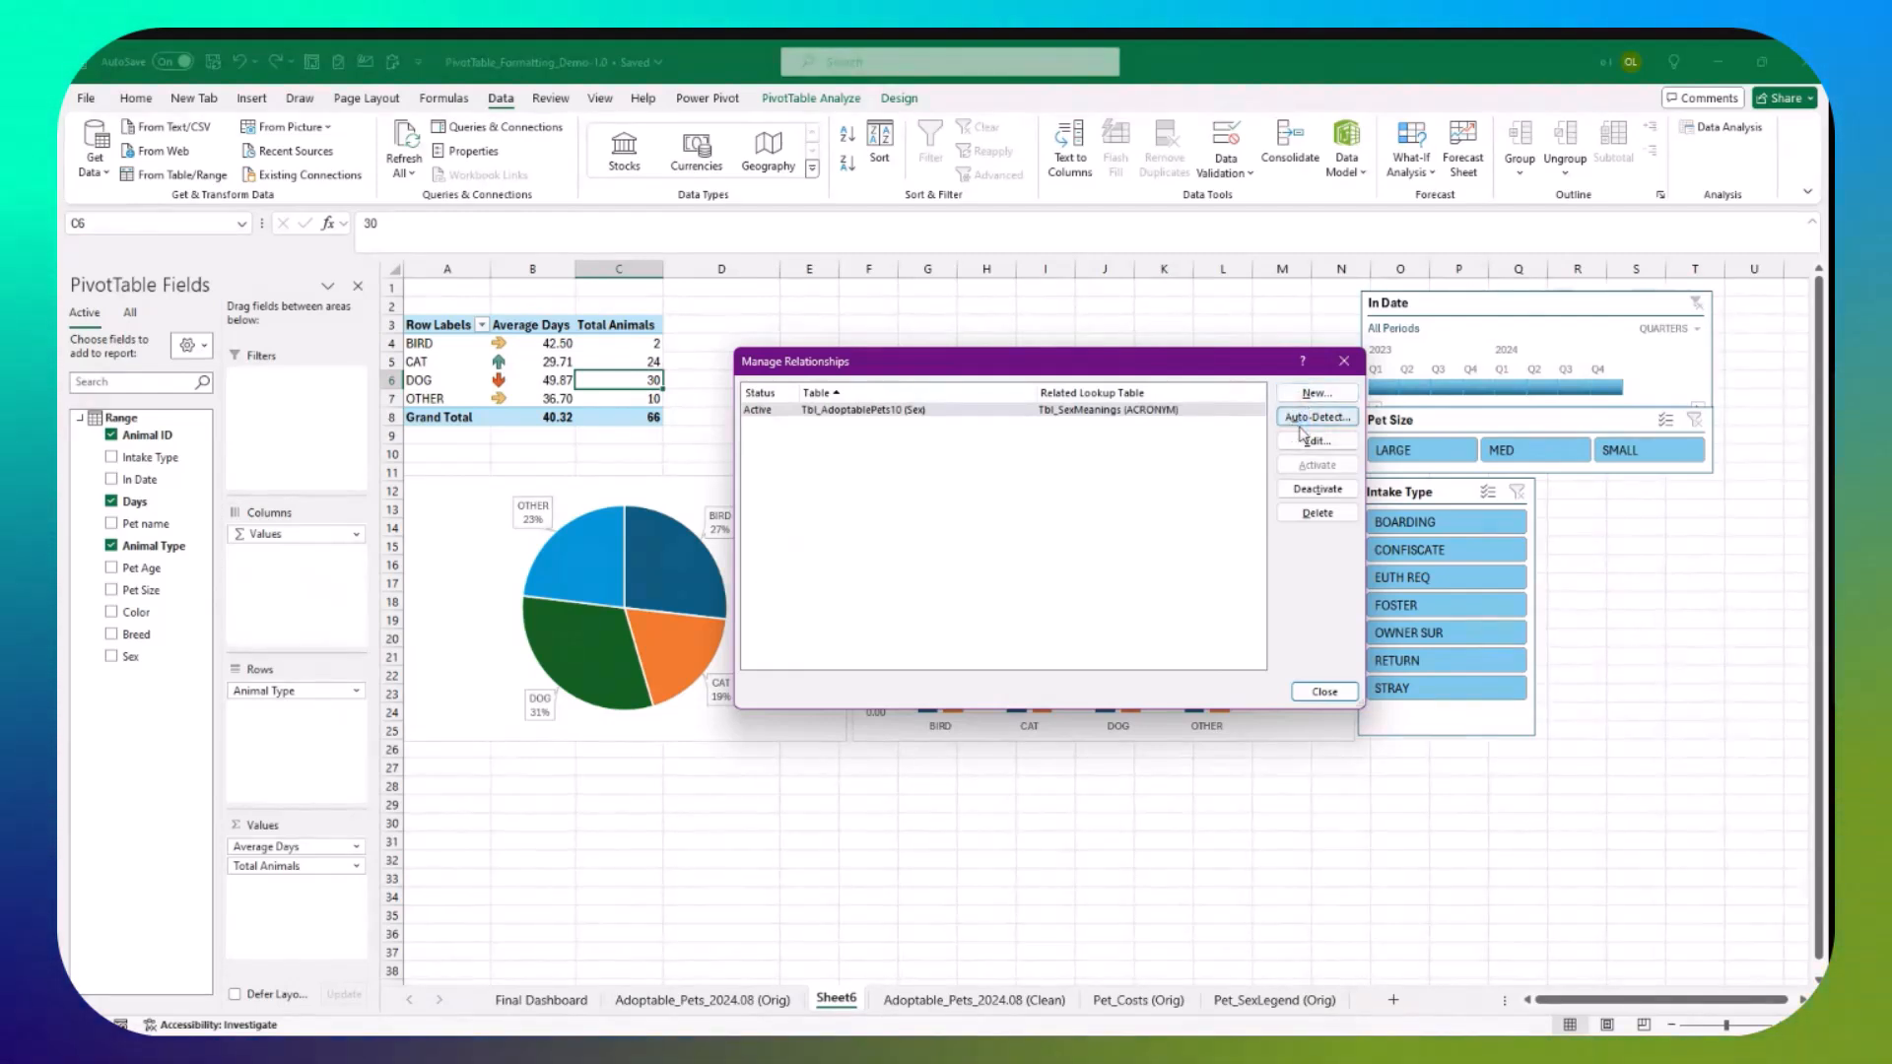
left_click(1295, 399)
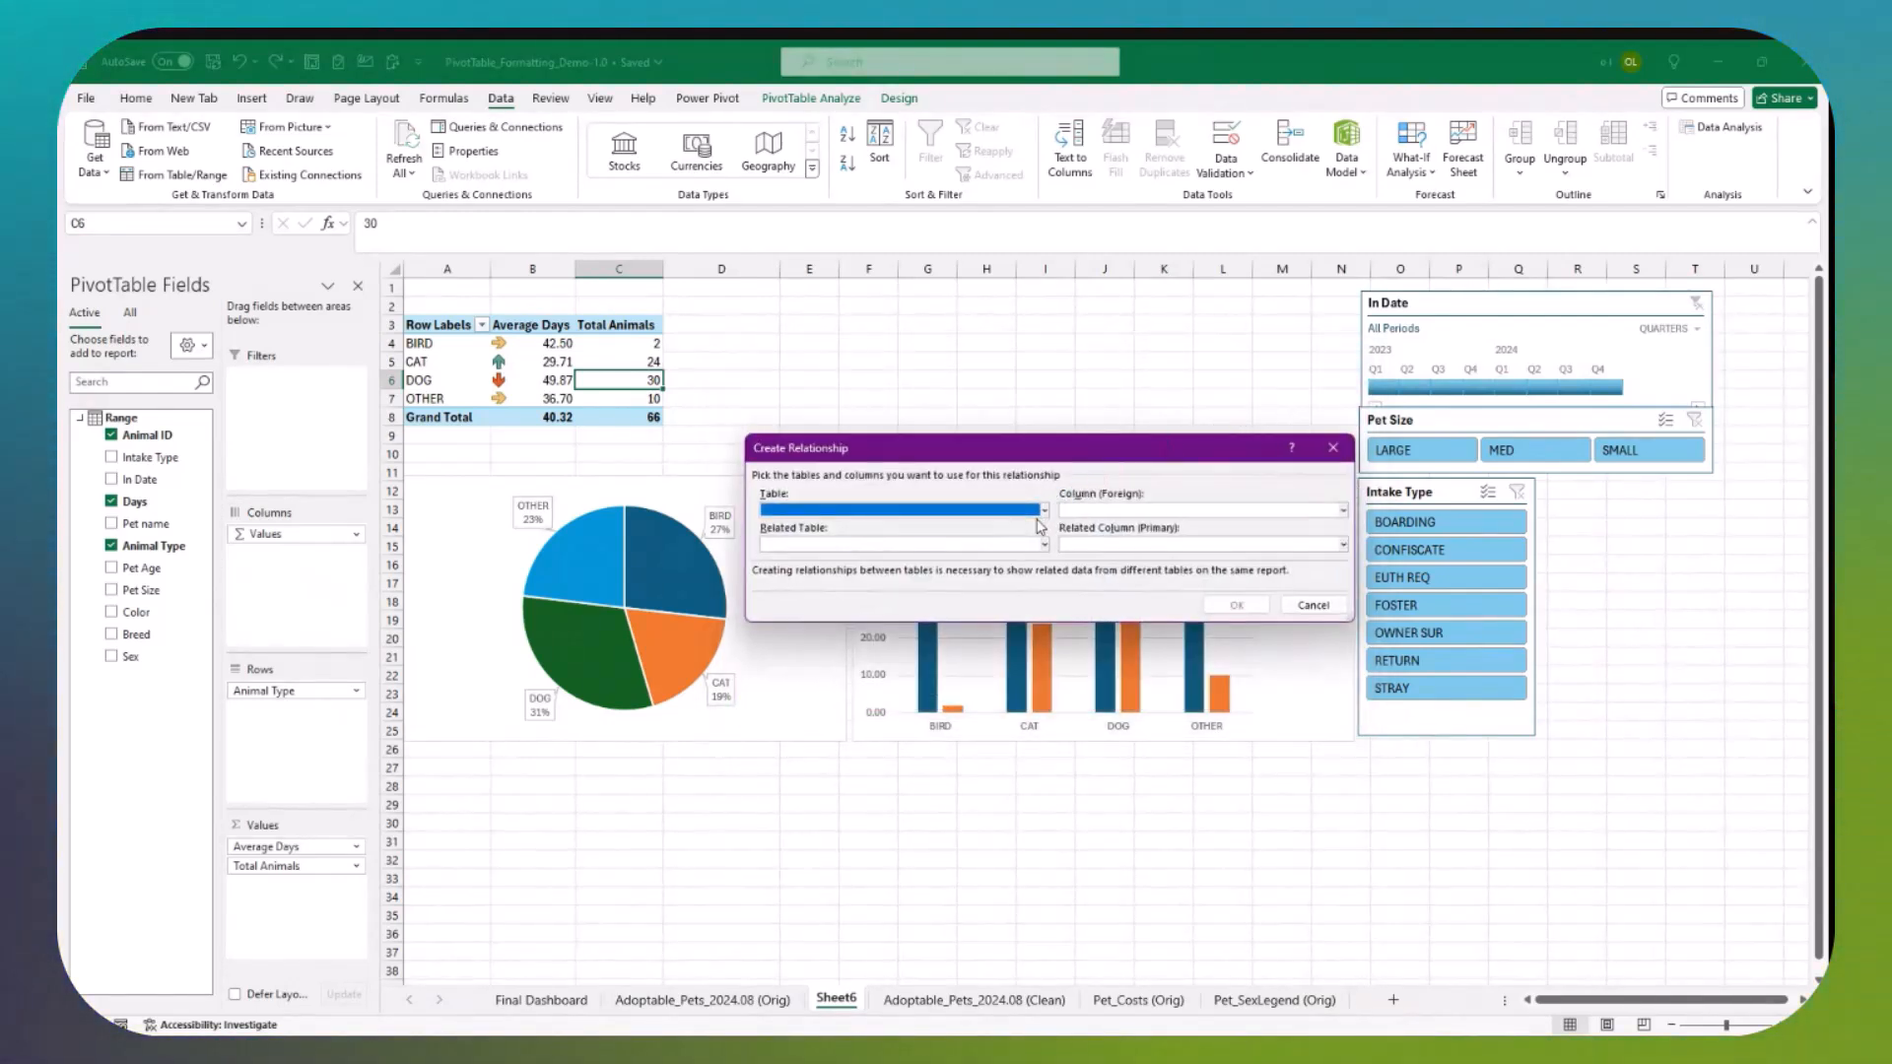
left_click(1045, 512)
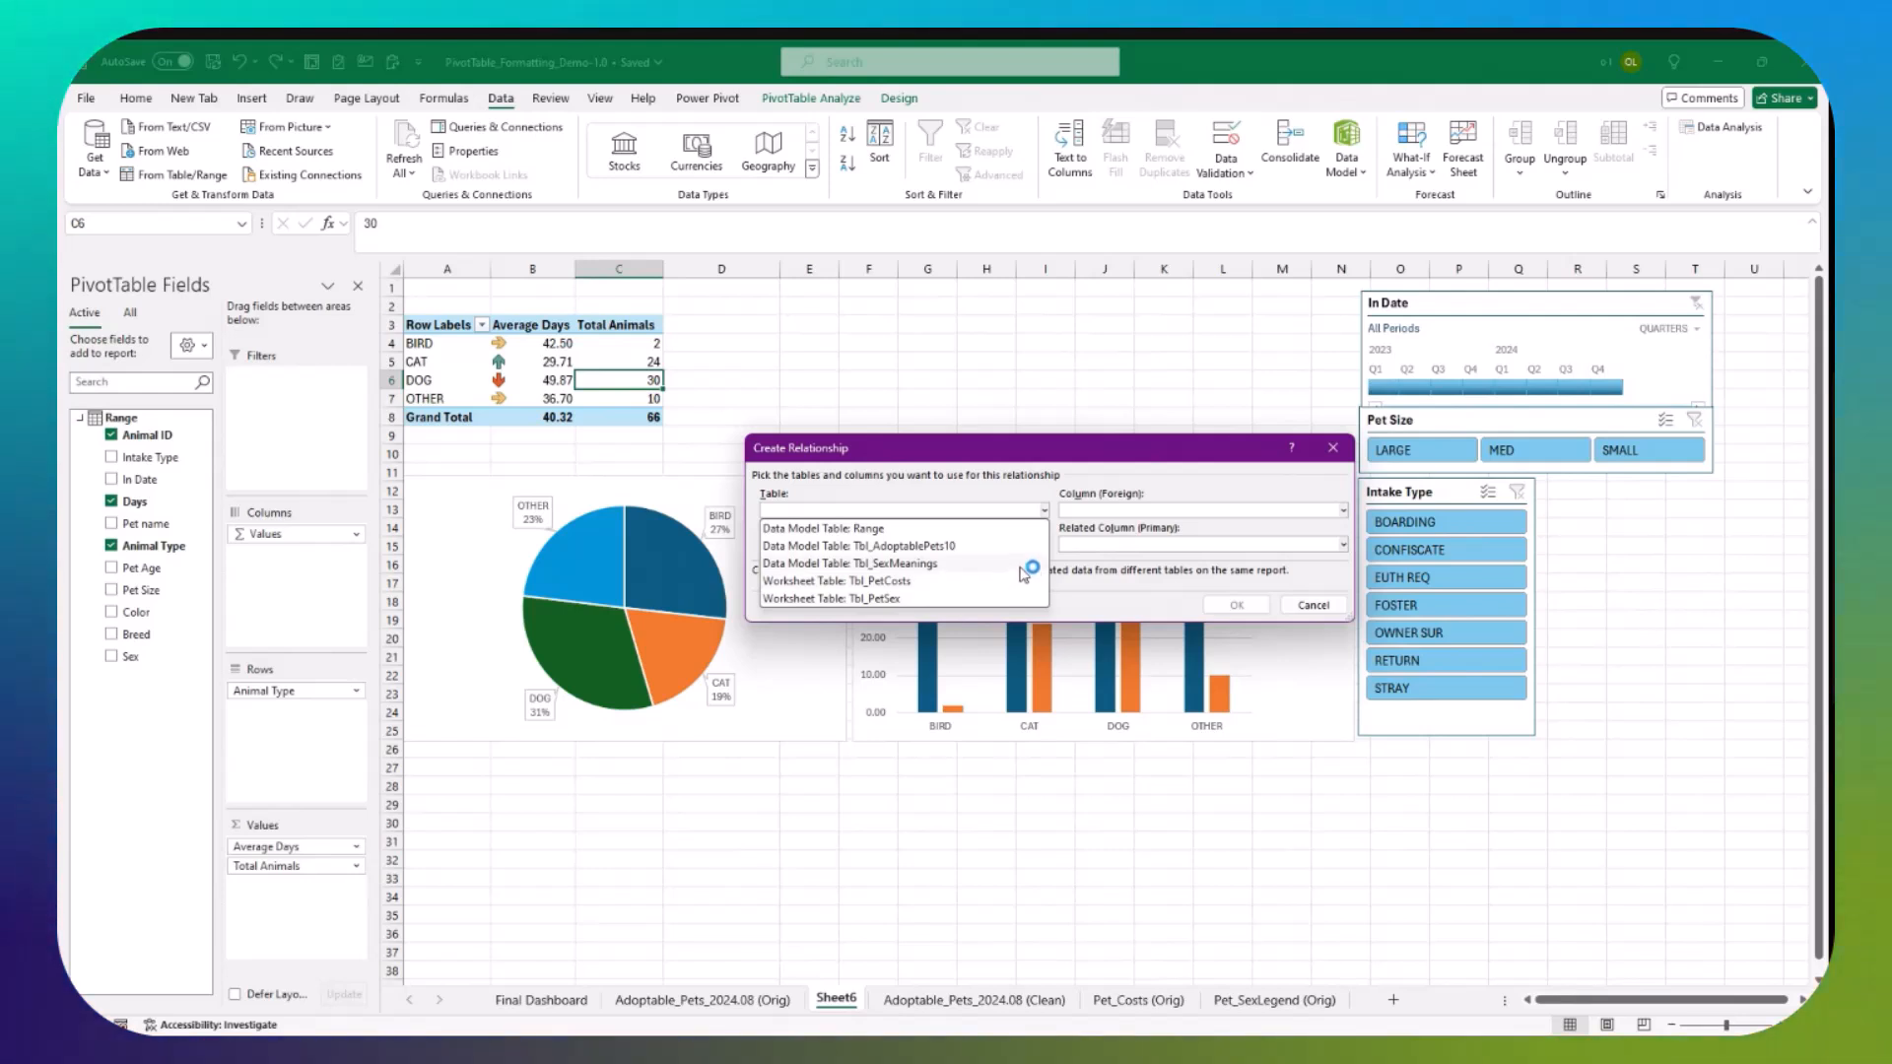
left_click(1312, 606)
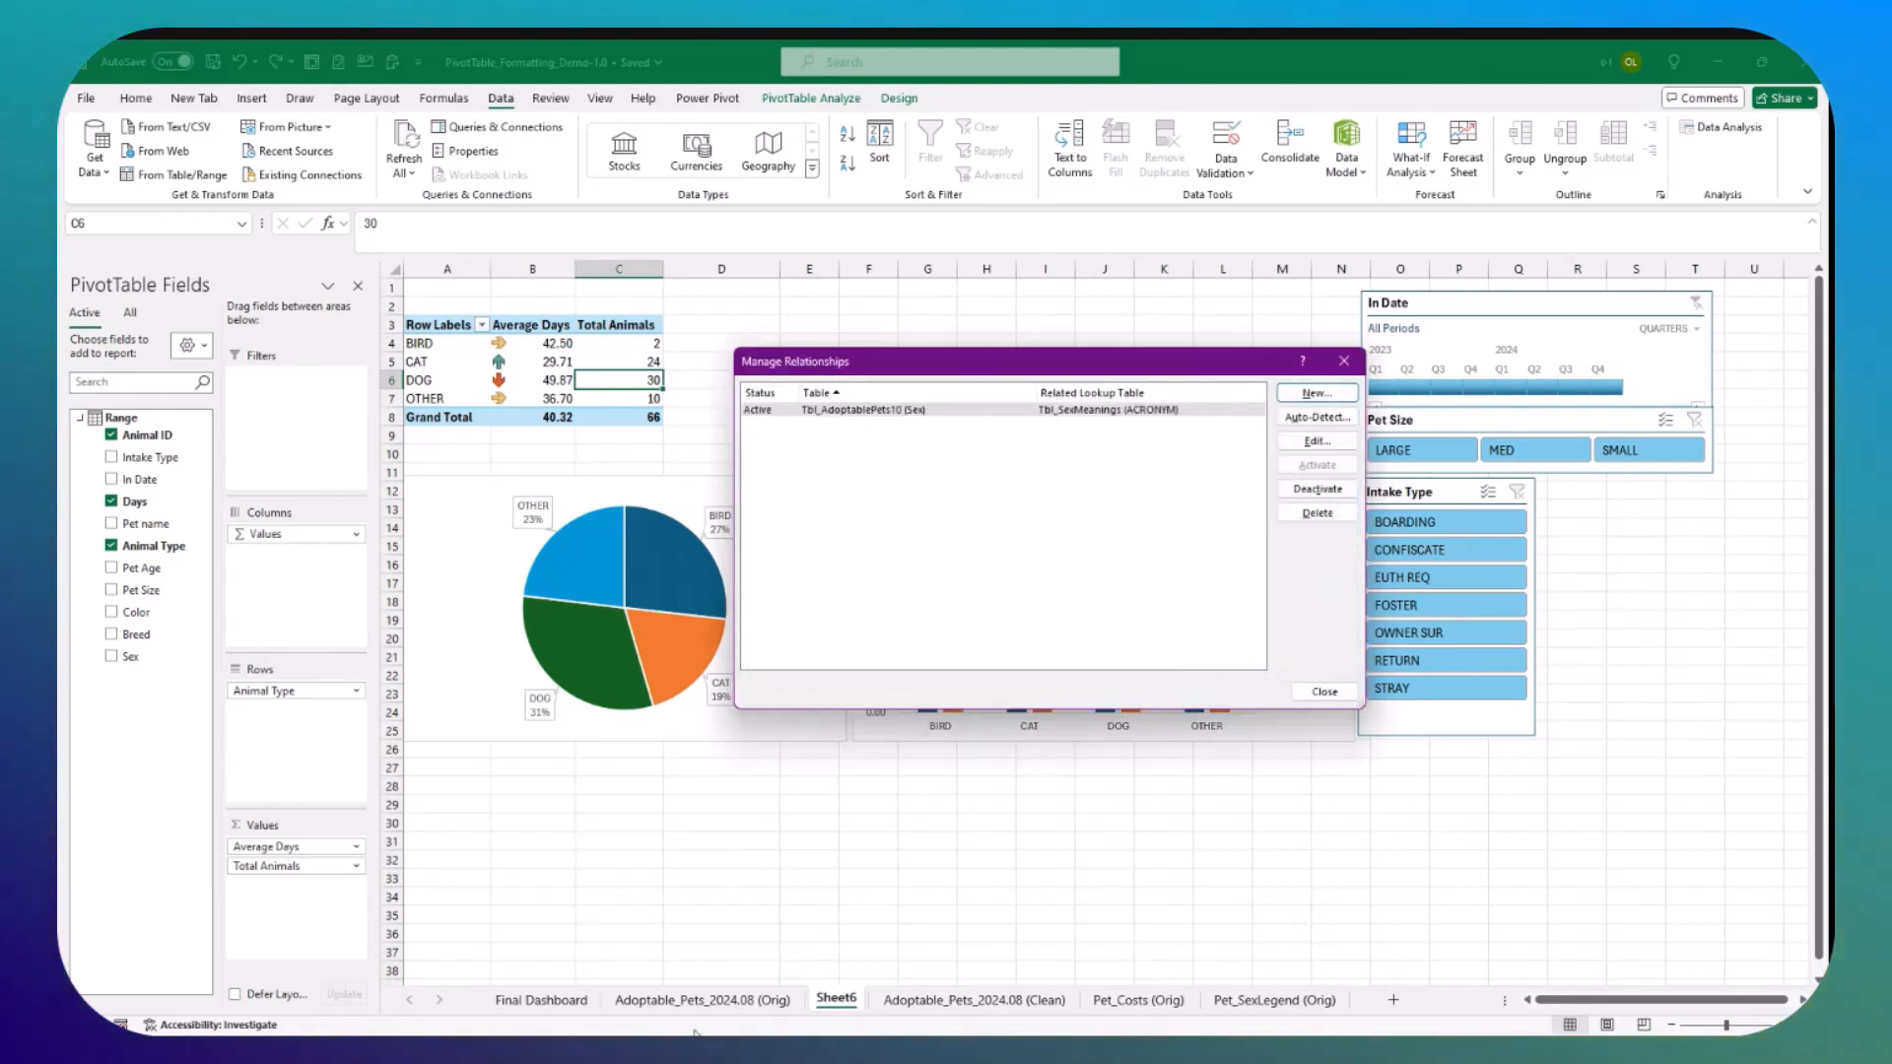
left_click(1324, 692)
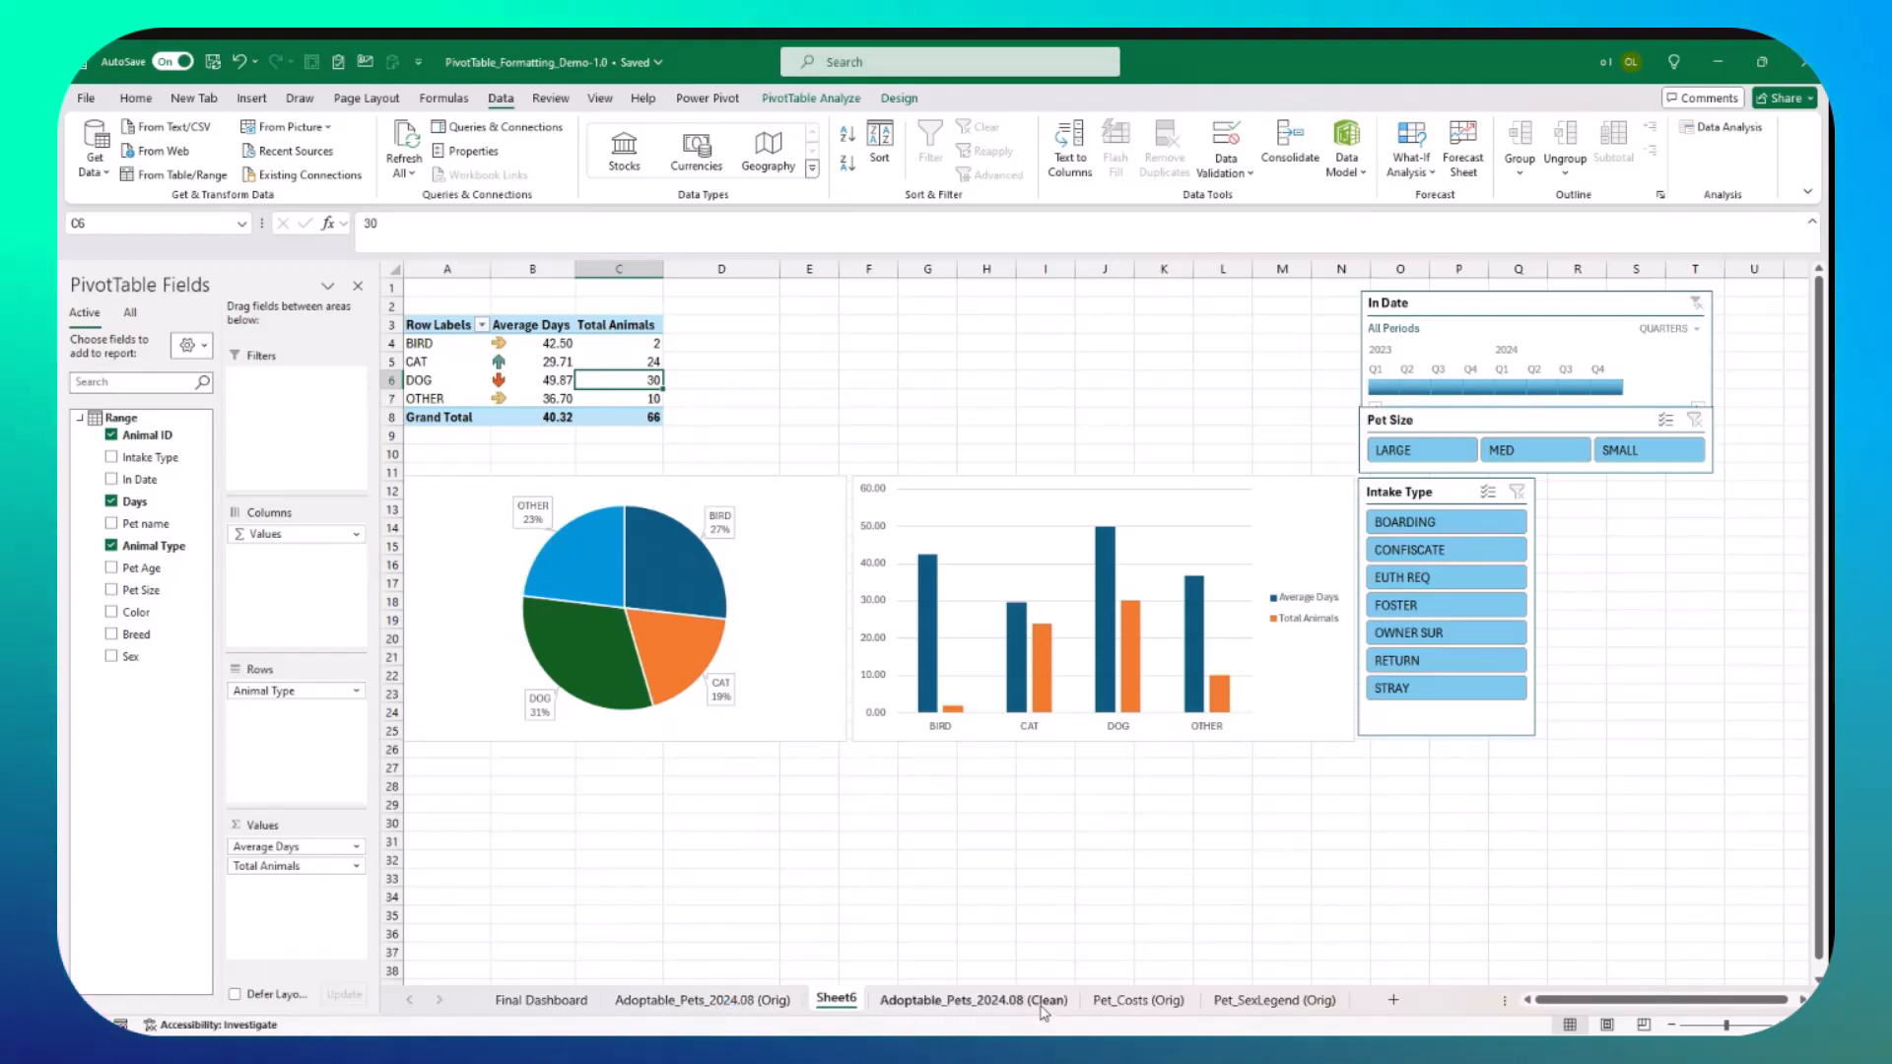
left_click(974, 1001)
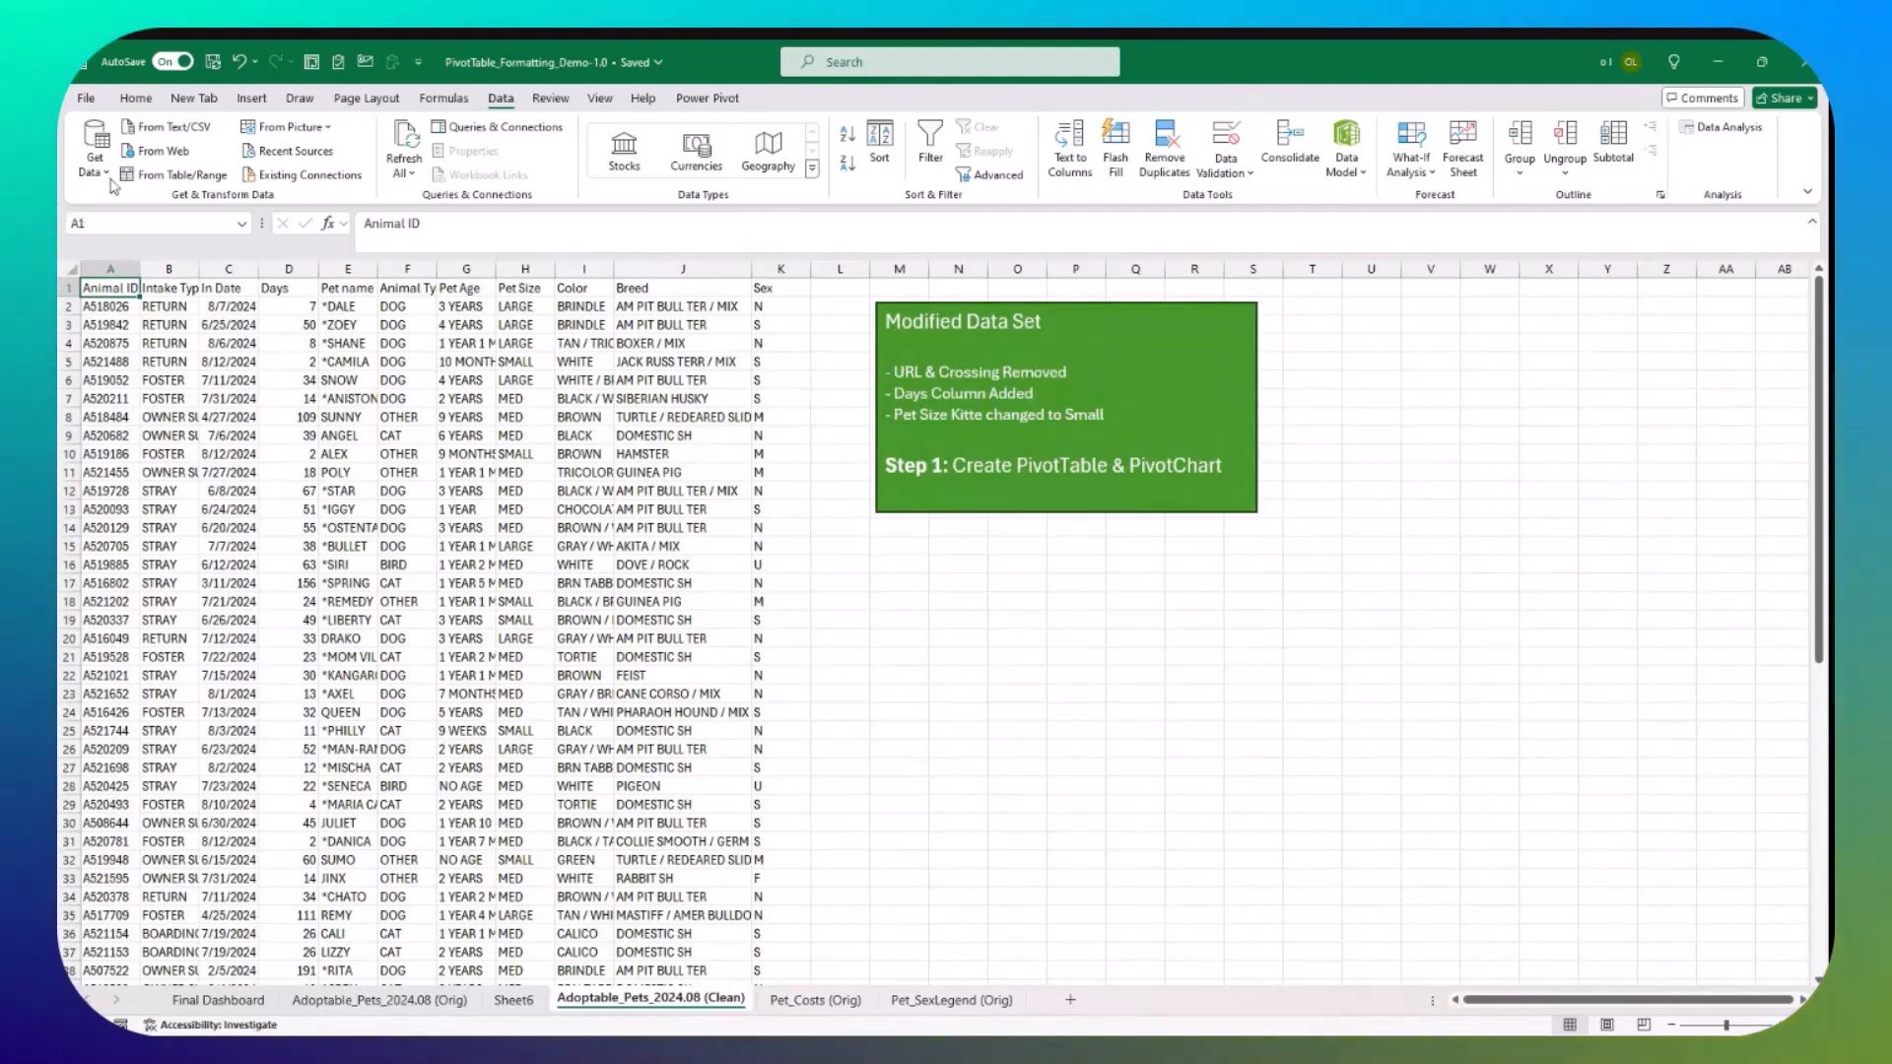
left_click(815, 1000)
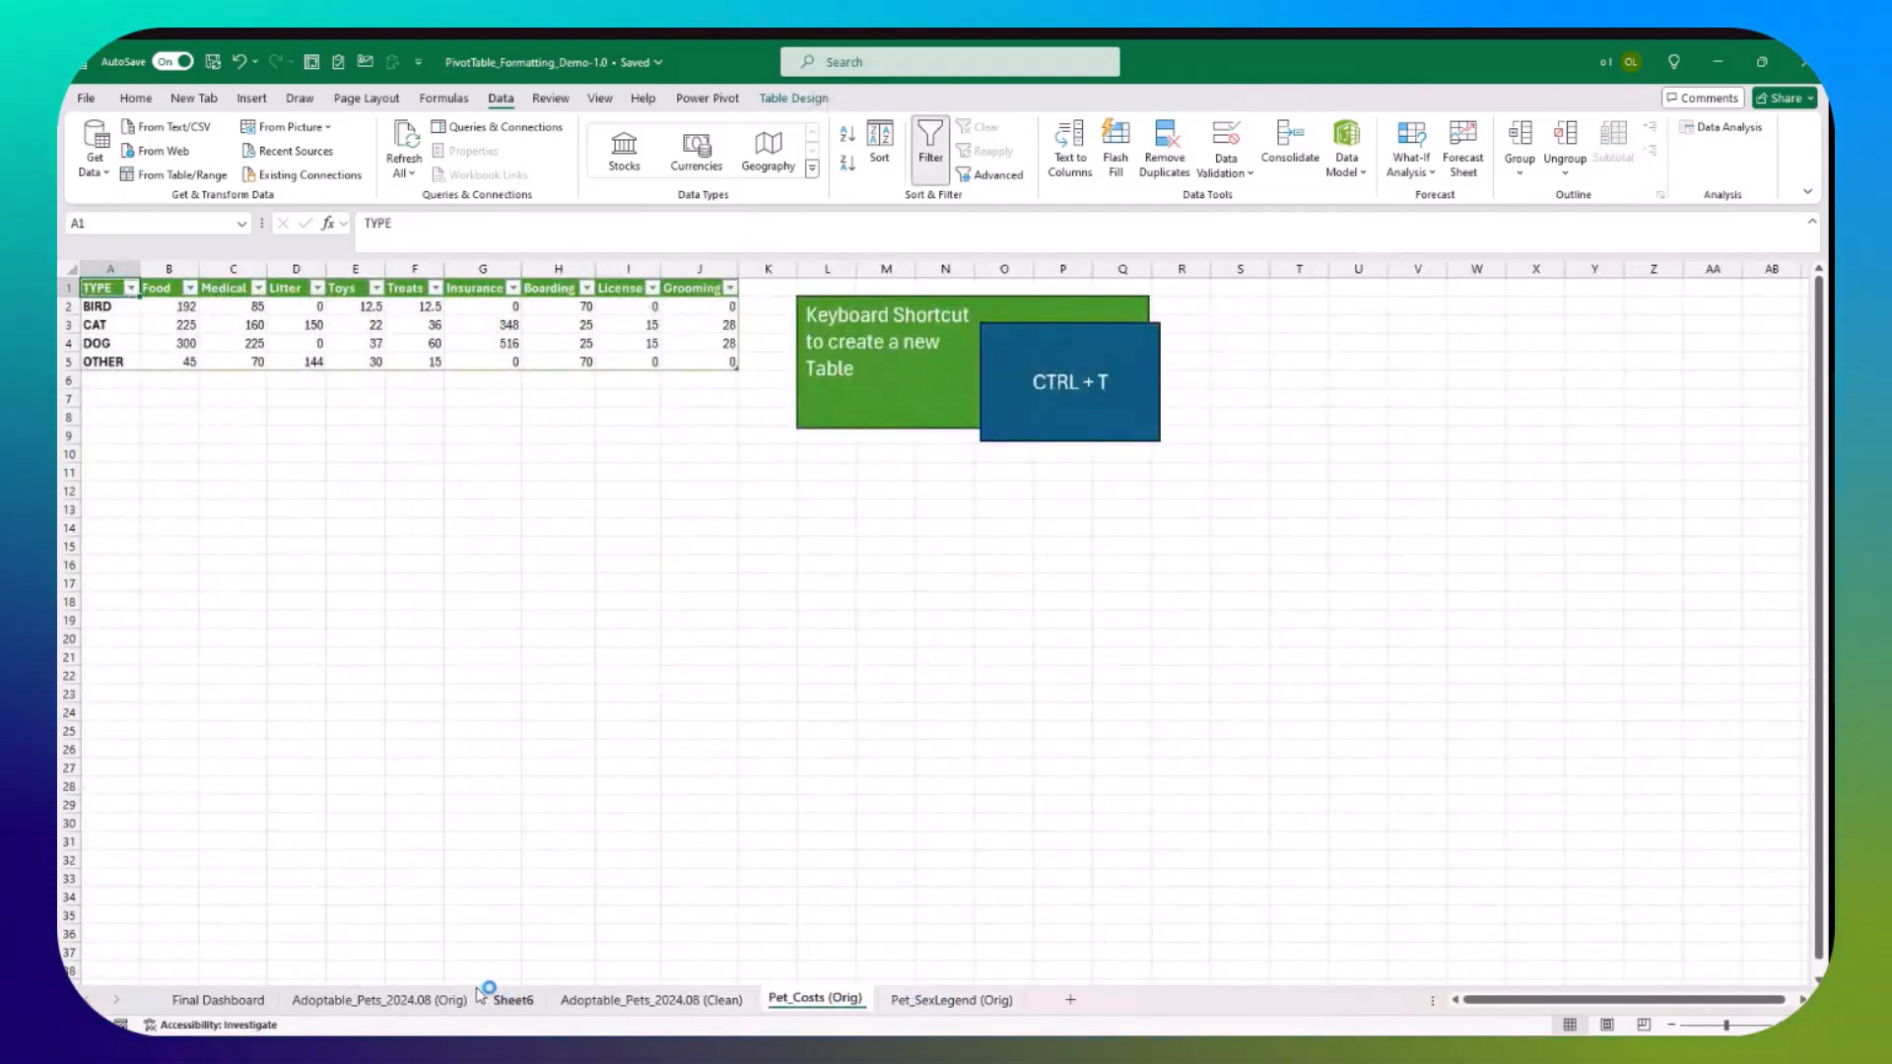
left_click(513, 1000)
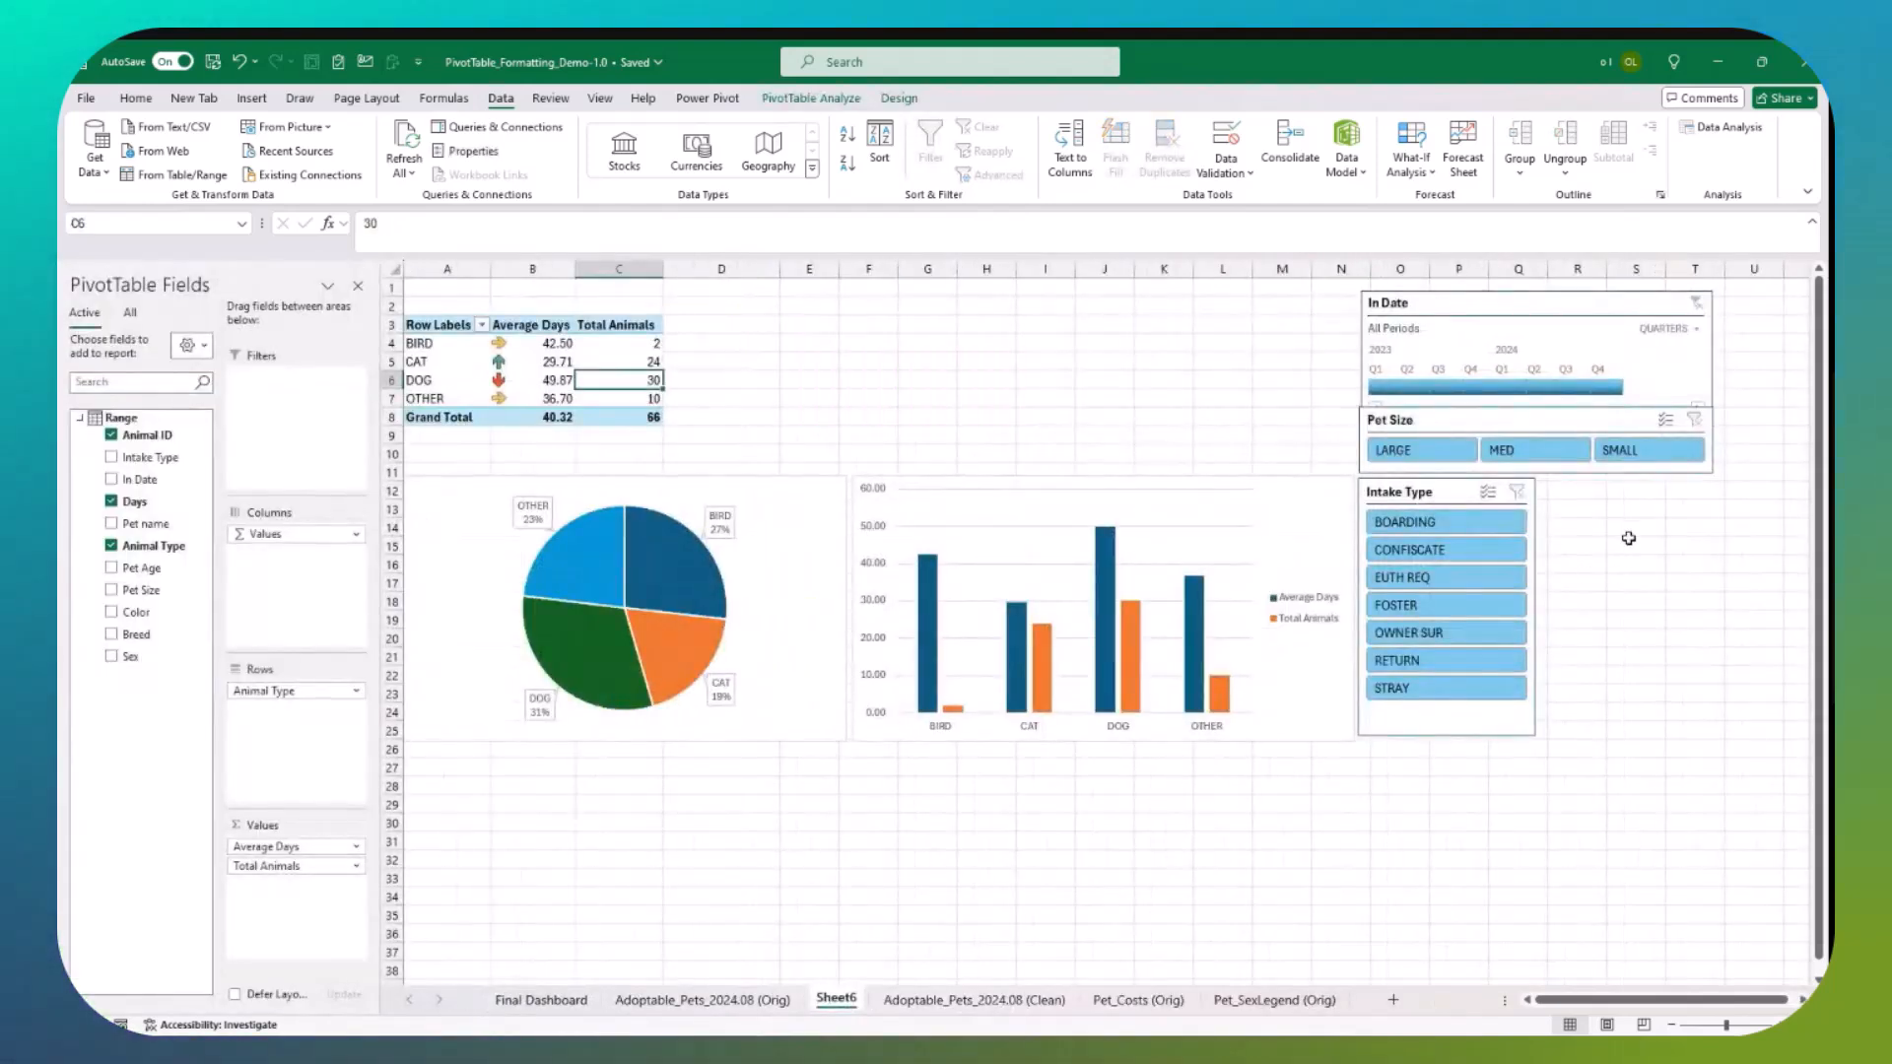
Step: Start a new data model relationship from the PivotTable, with Range as the table and Sex as the foreign column
left_click(514, 331)
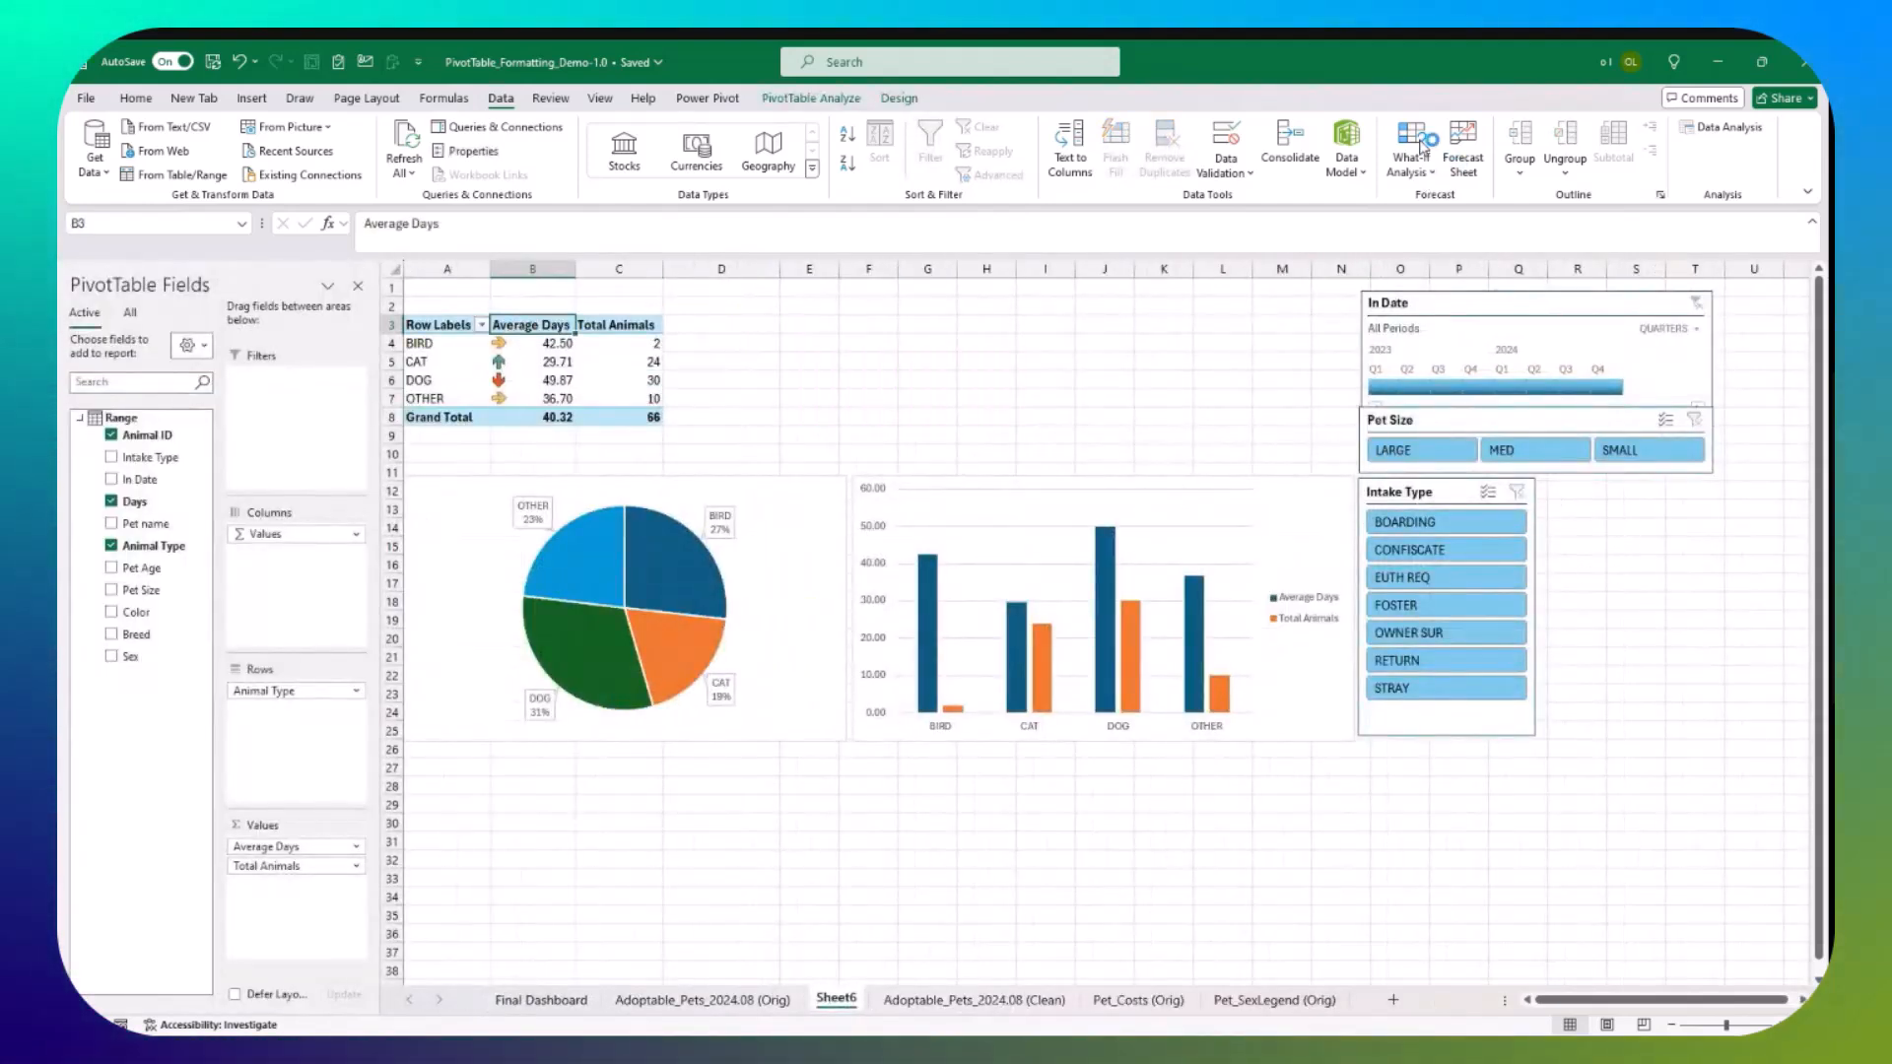
left_click(1346, 158)
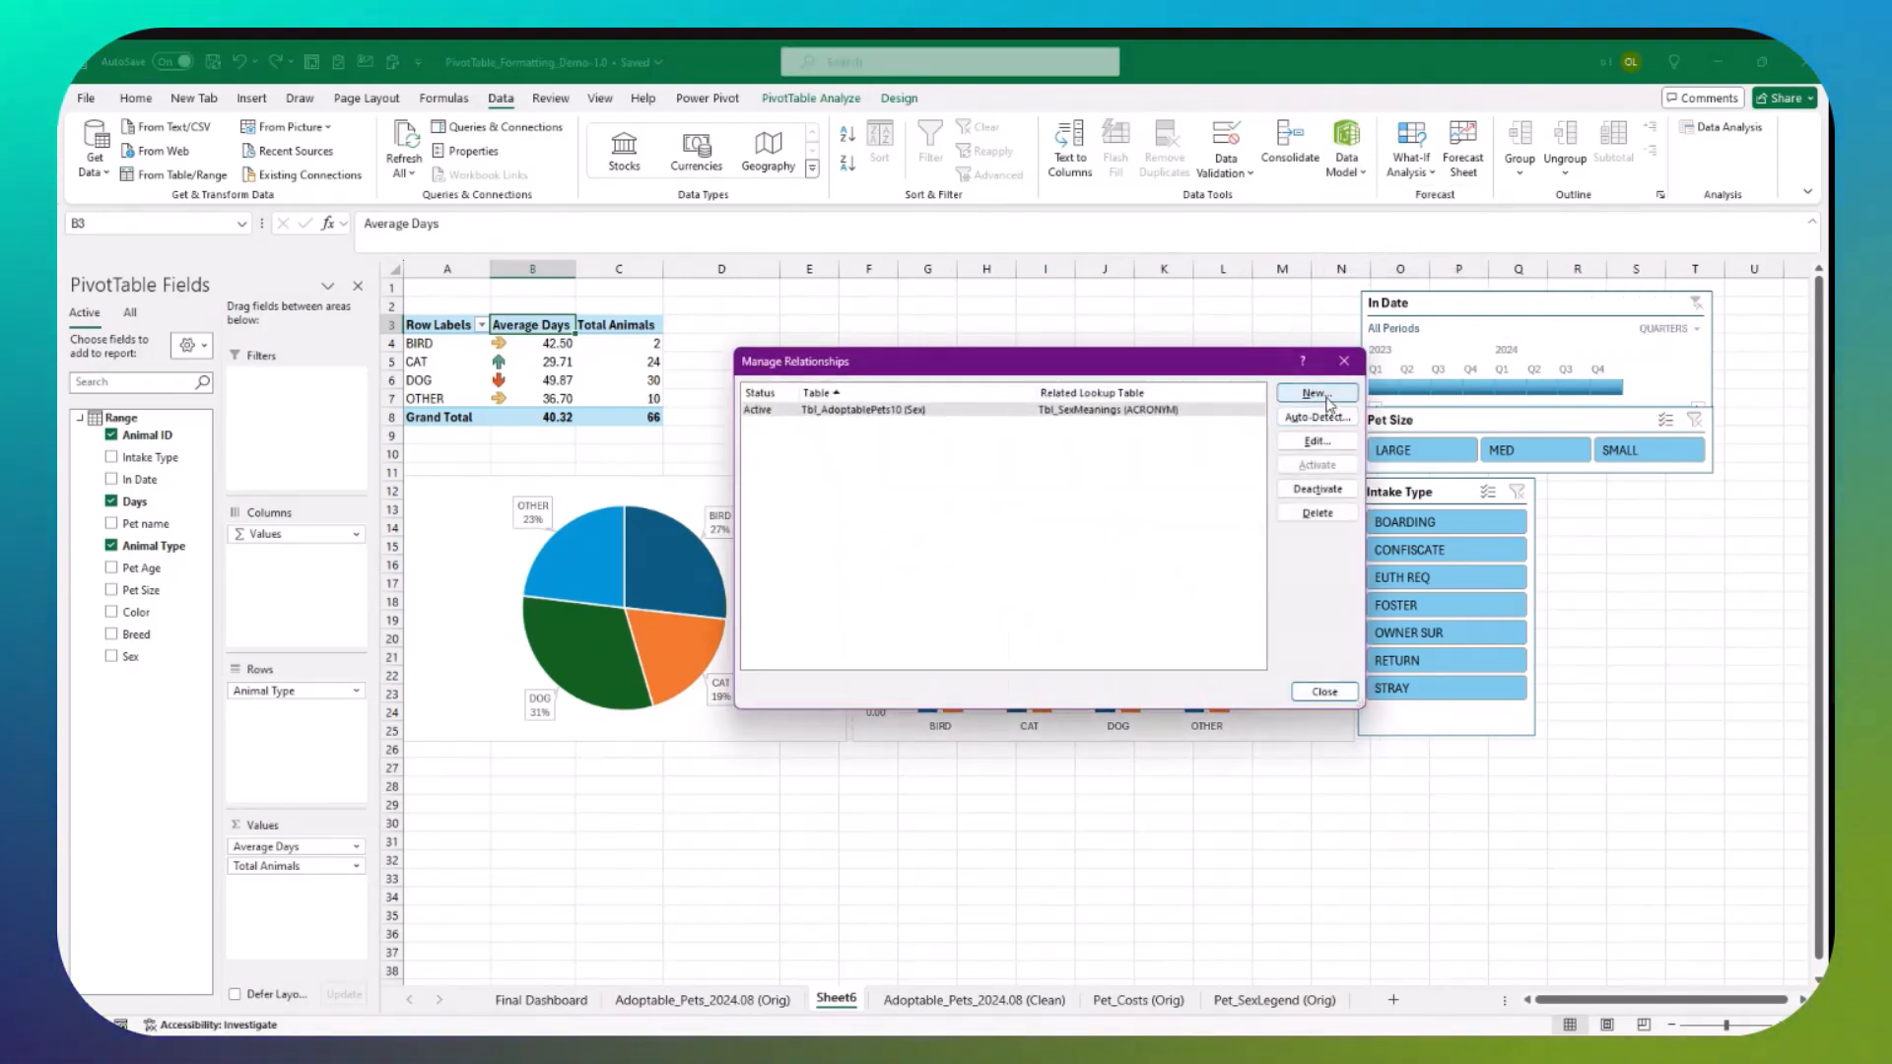
left_click(1321, 394)
left_click(1043, 511)
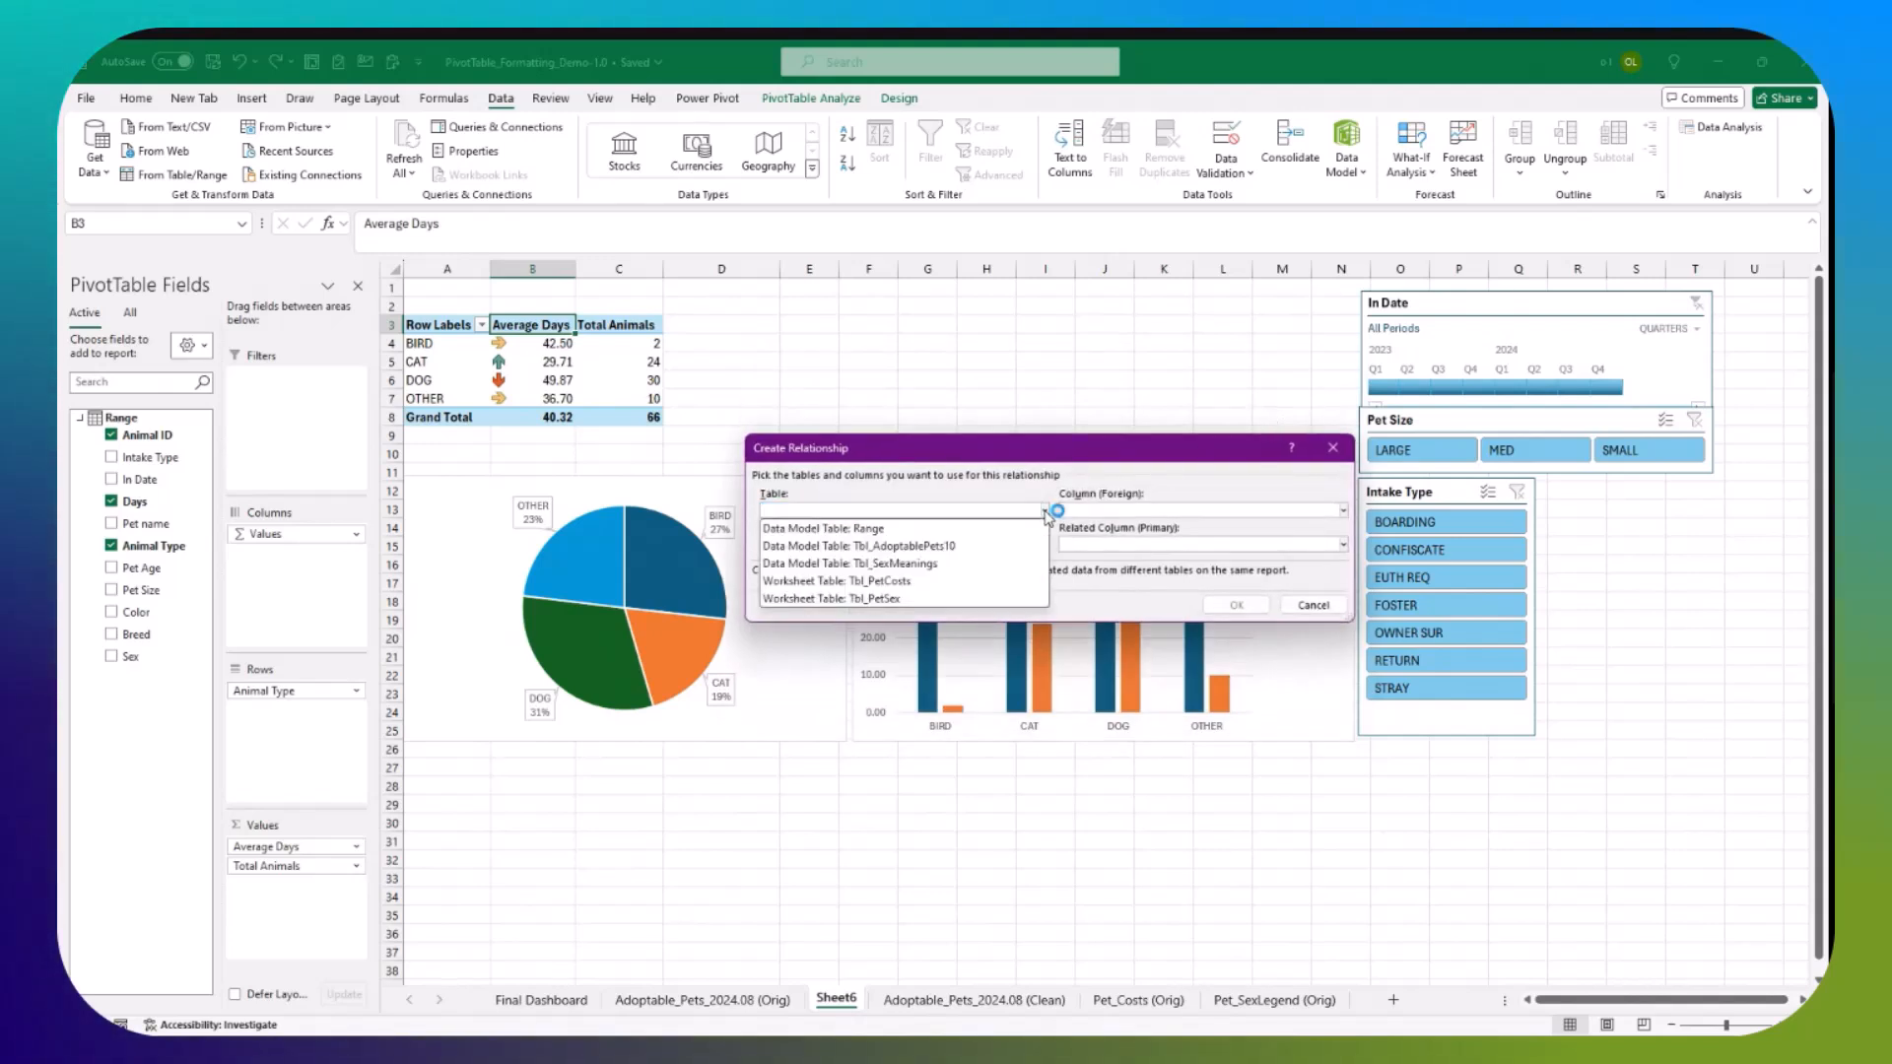
left_click(1030, 529)
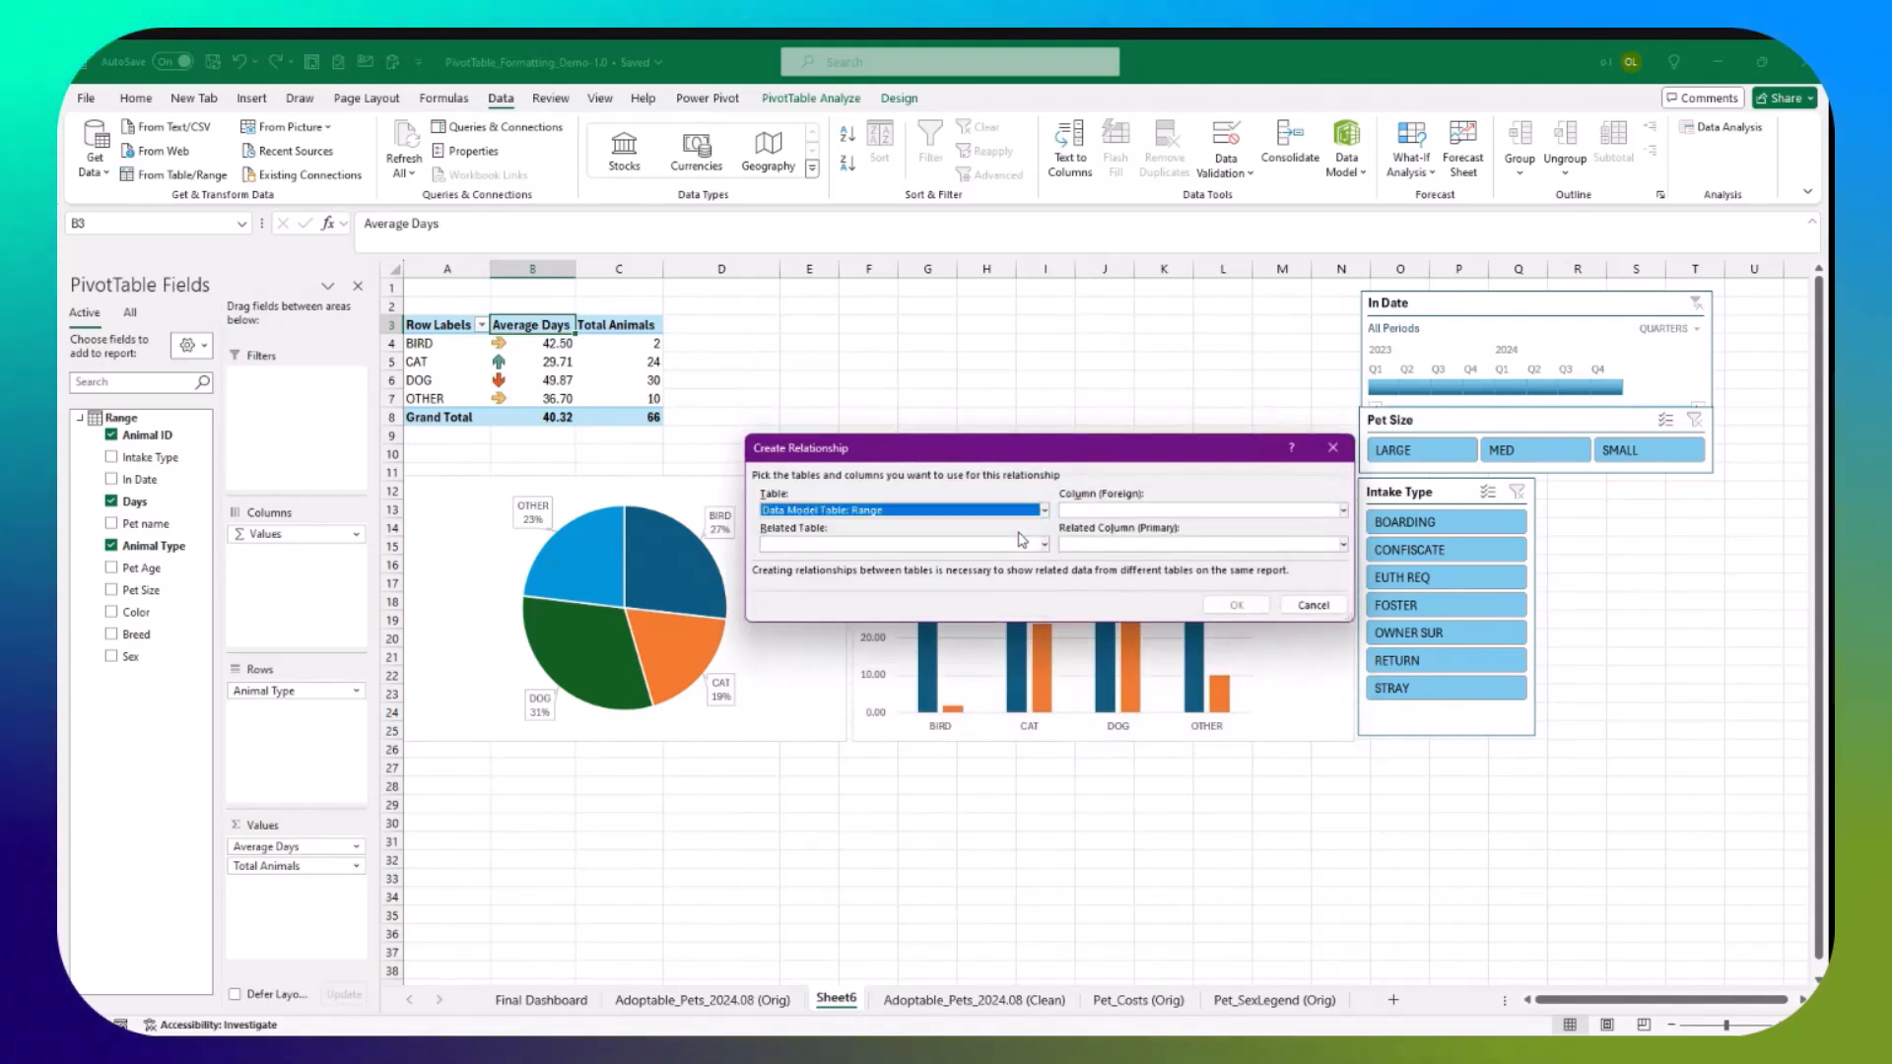
left_click(1344, 511)
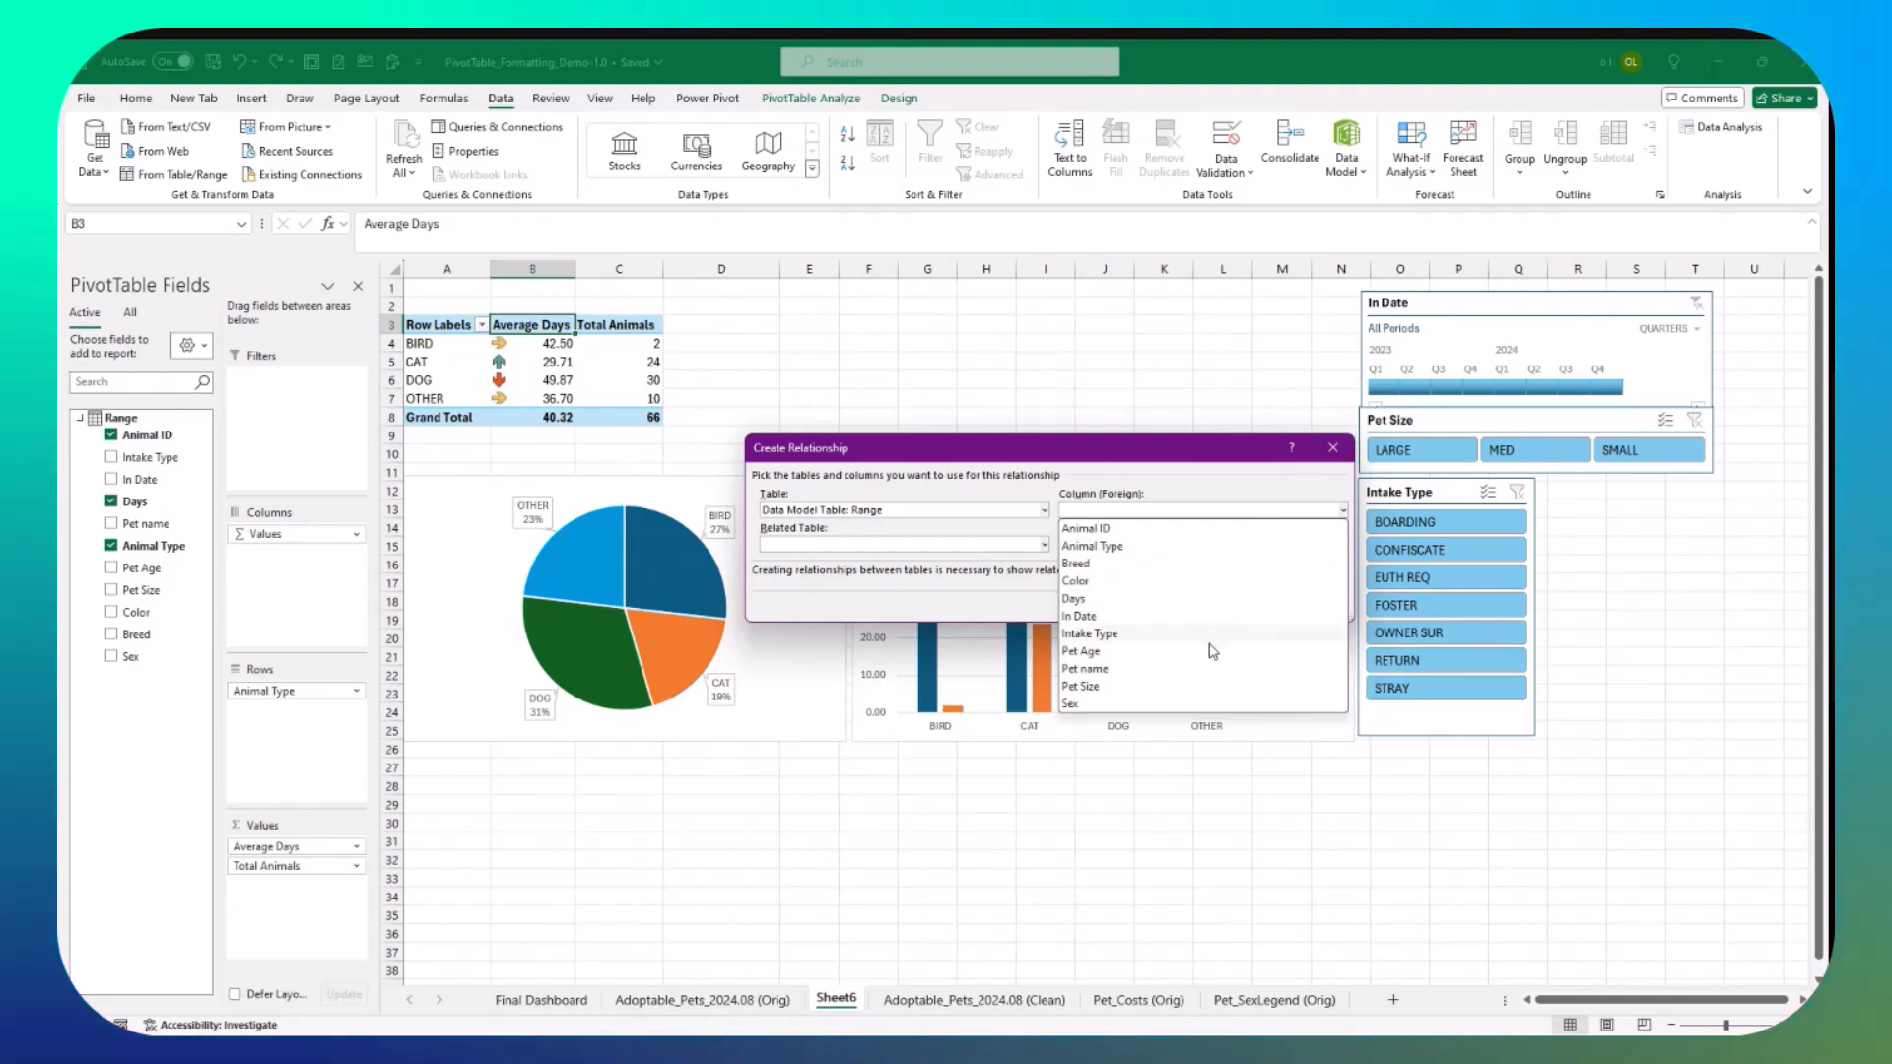
left_click(1212, 703)
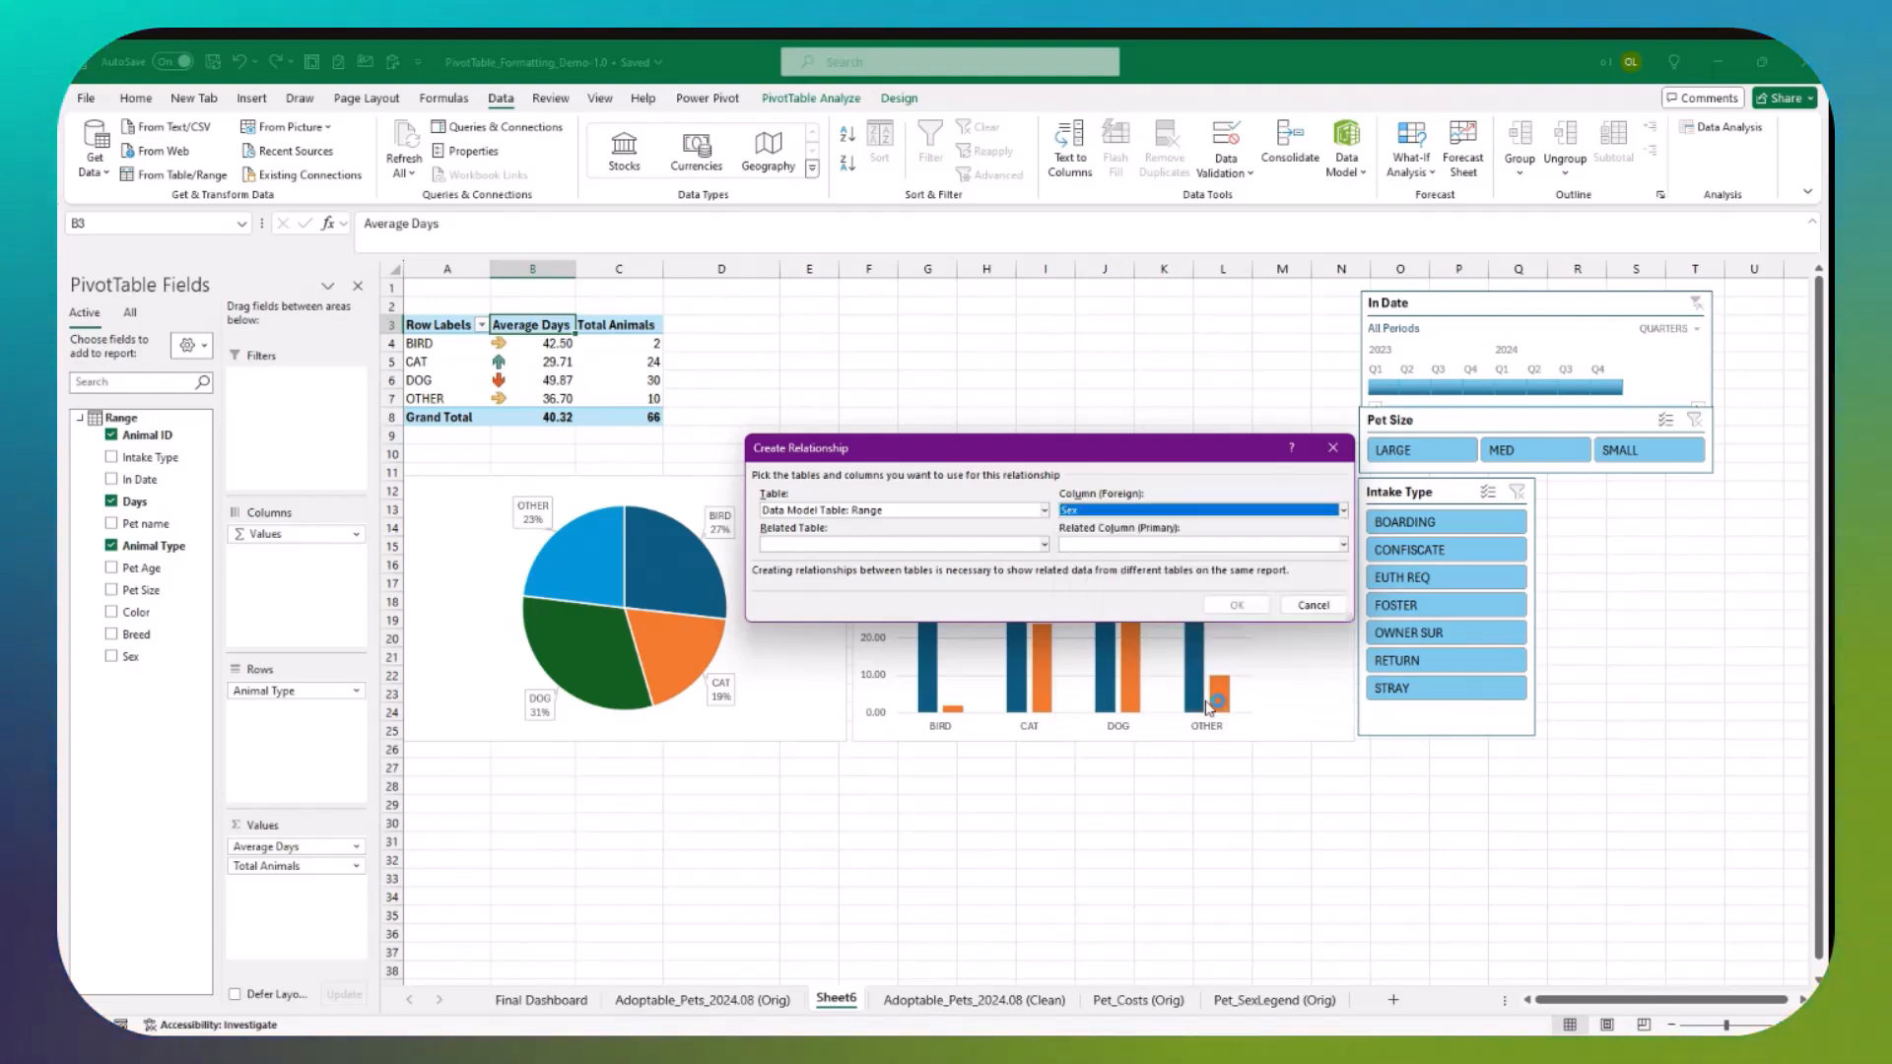
Step: Relate it to the primary column ACRONYM of worksheet table Tbl_PetSex, create the relationship and close the relationship manager
left_click(1044, 545)
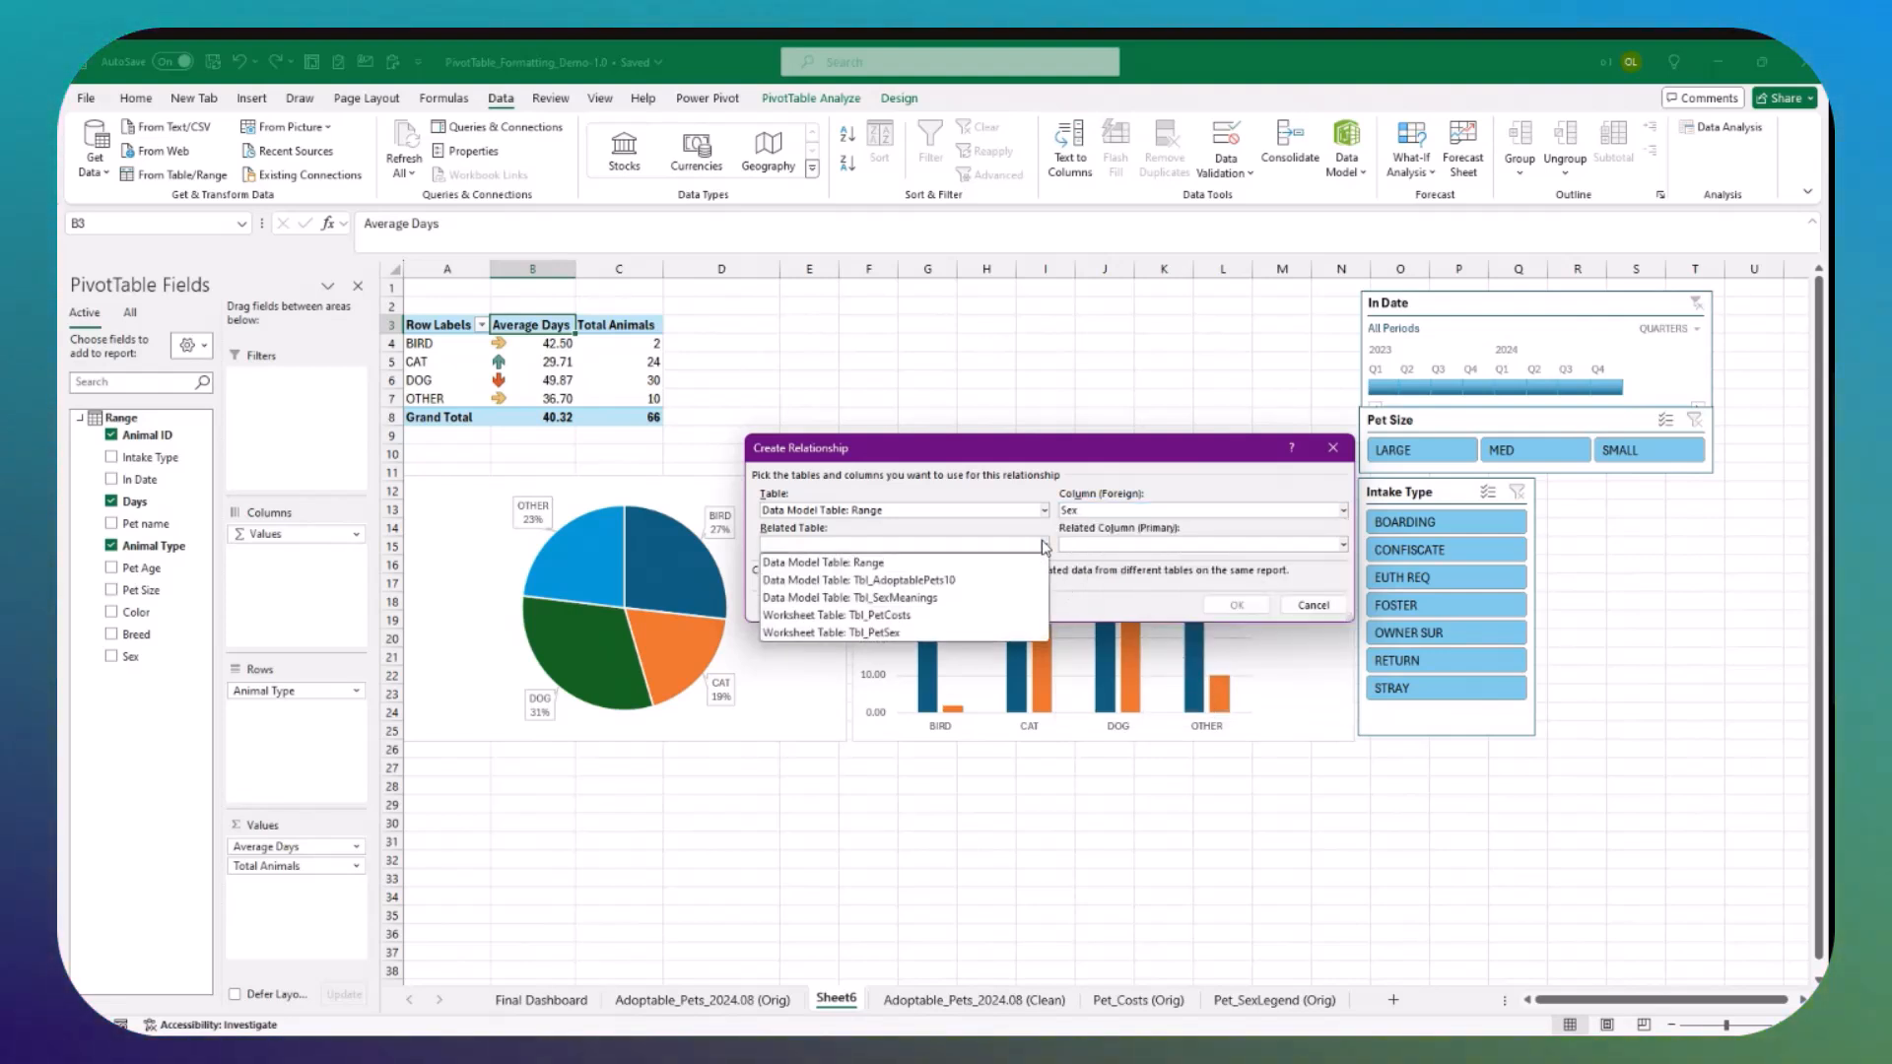
left_click(973, 633)
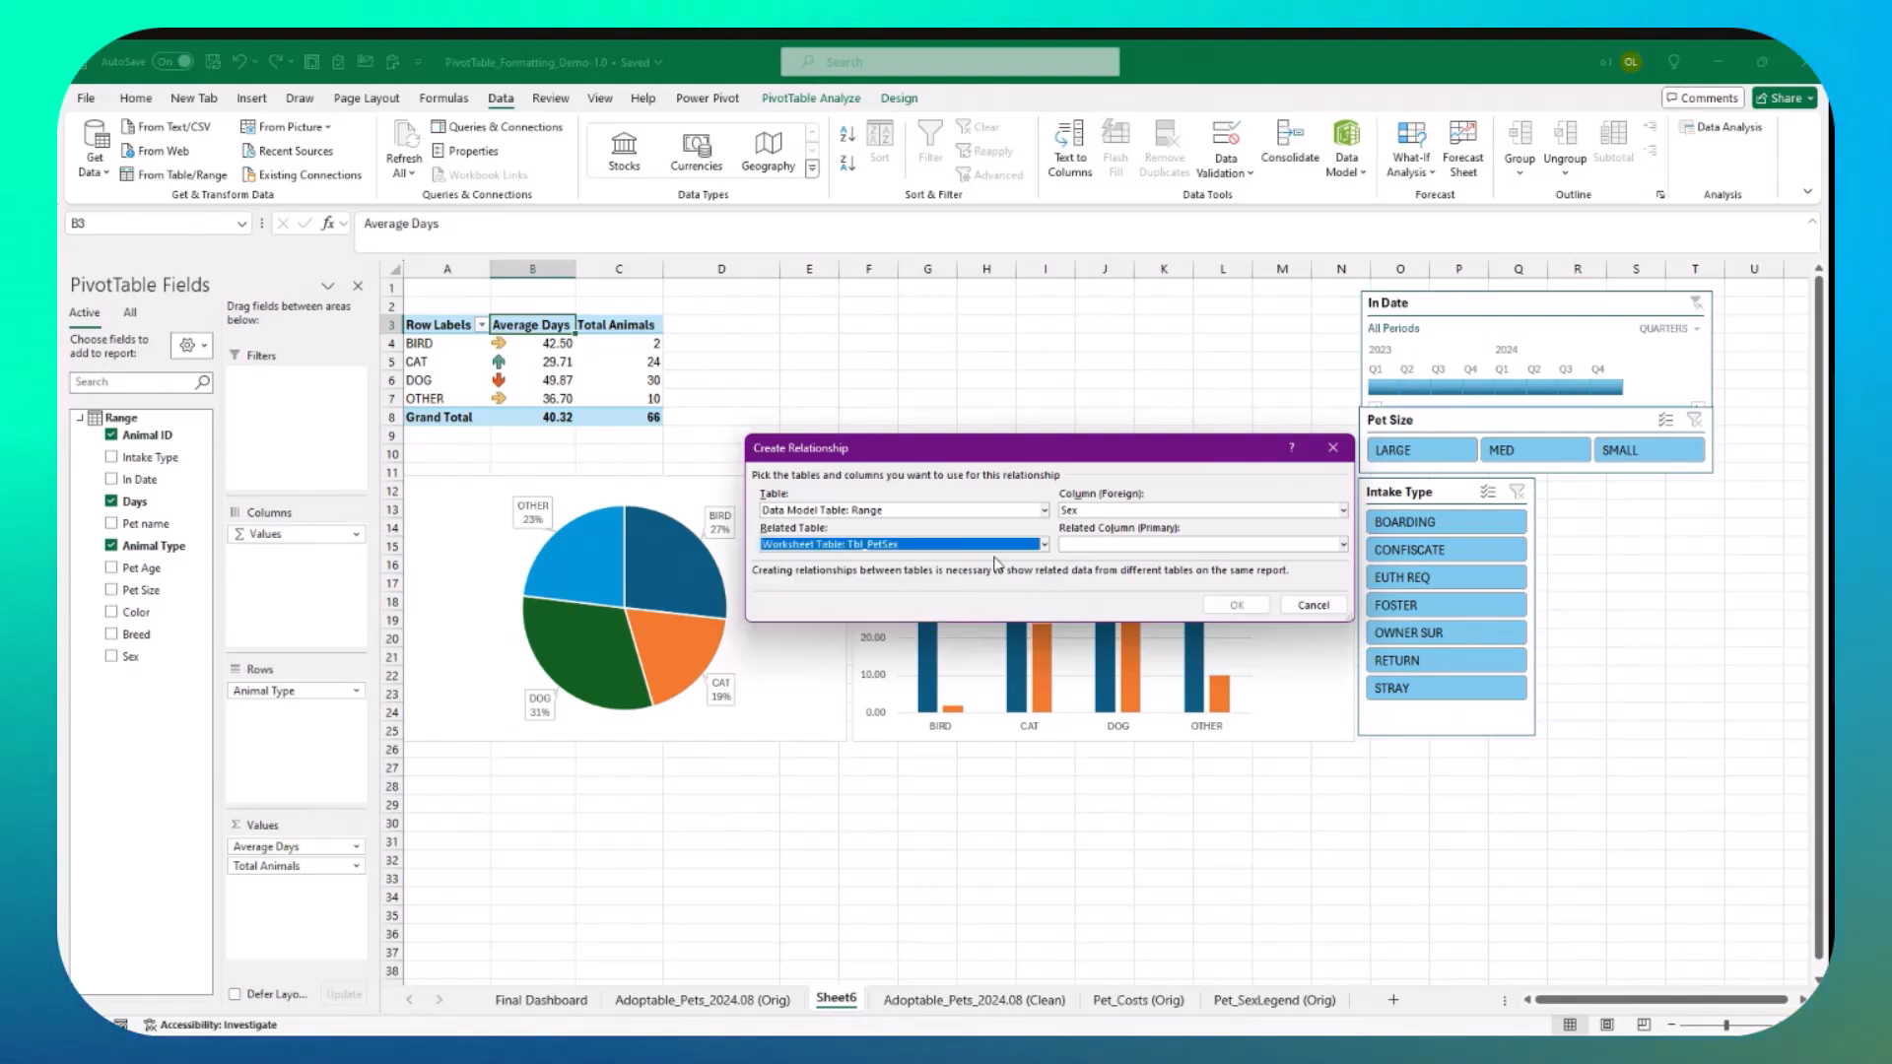
left_click(1045, 546)
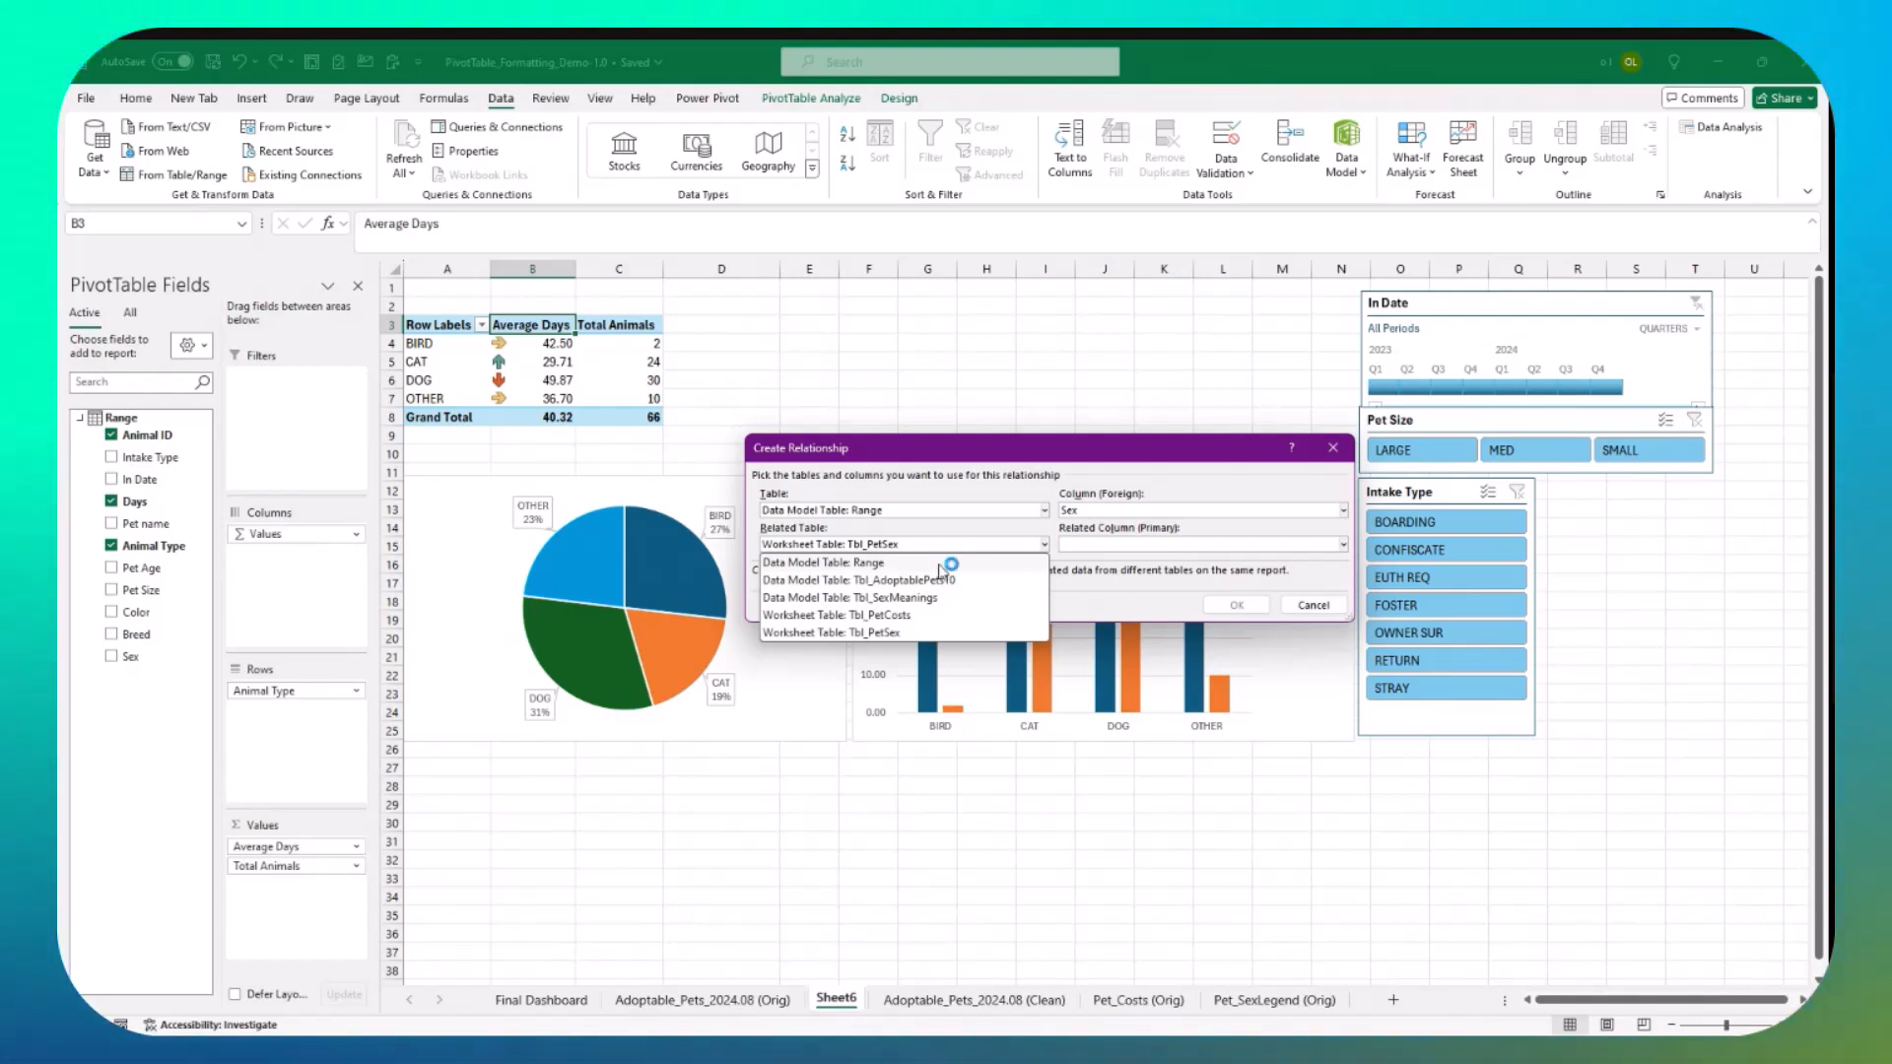
left_click(926, 632)
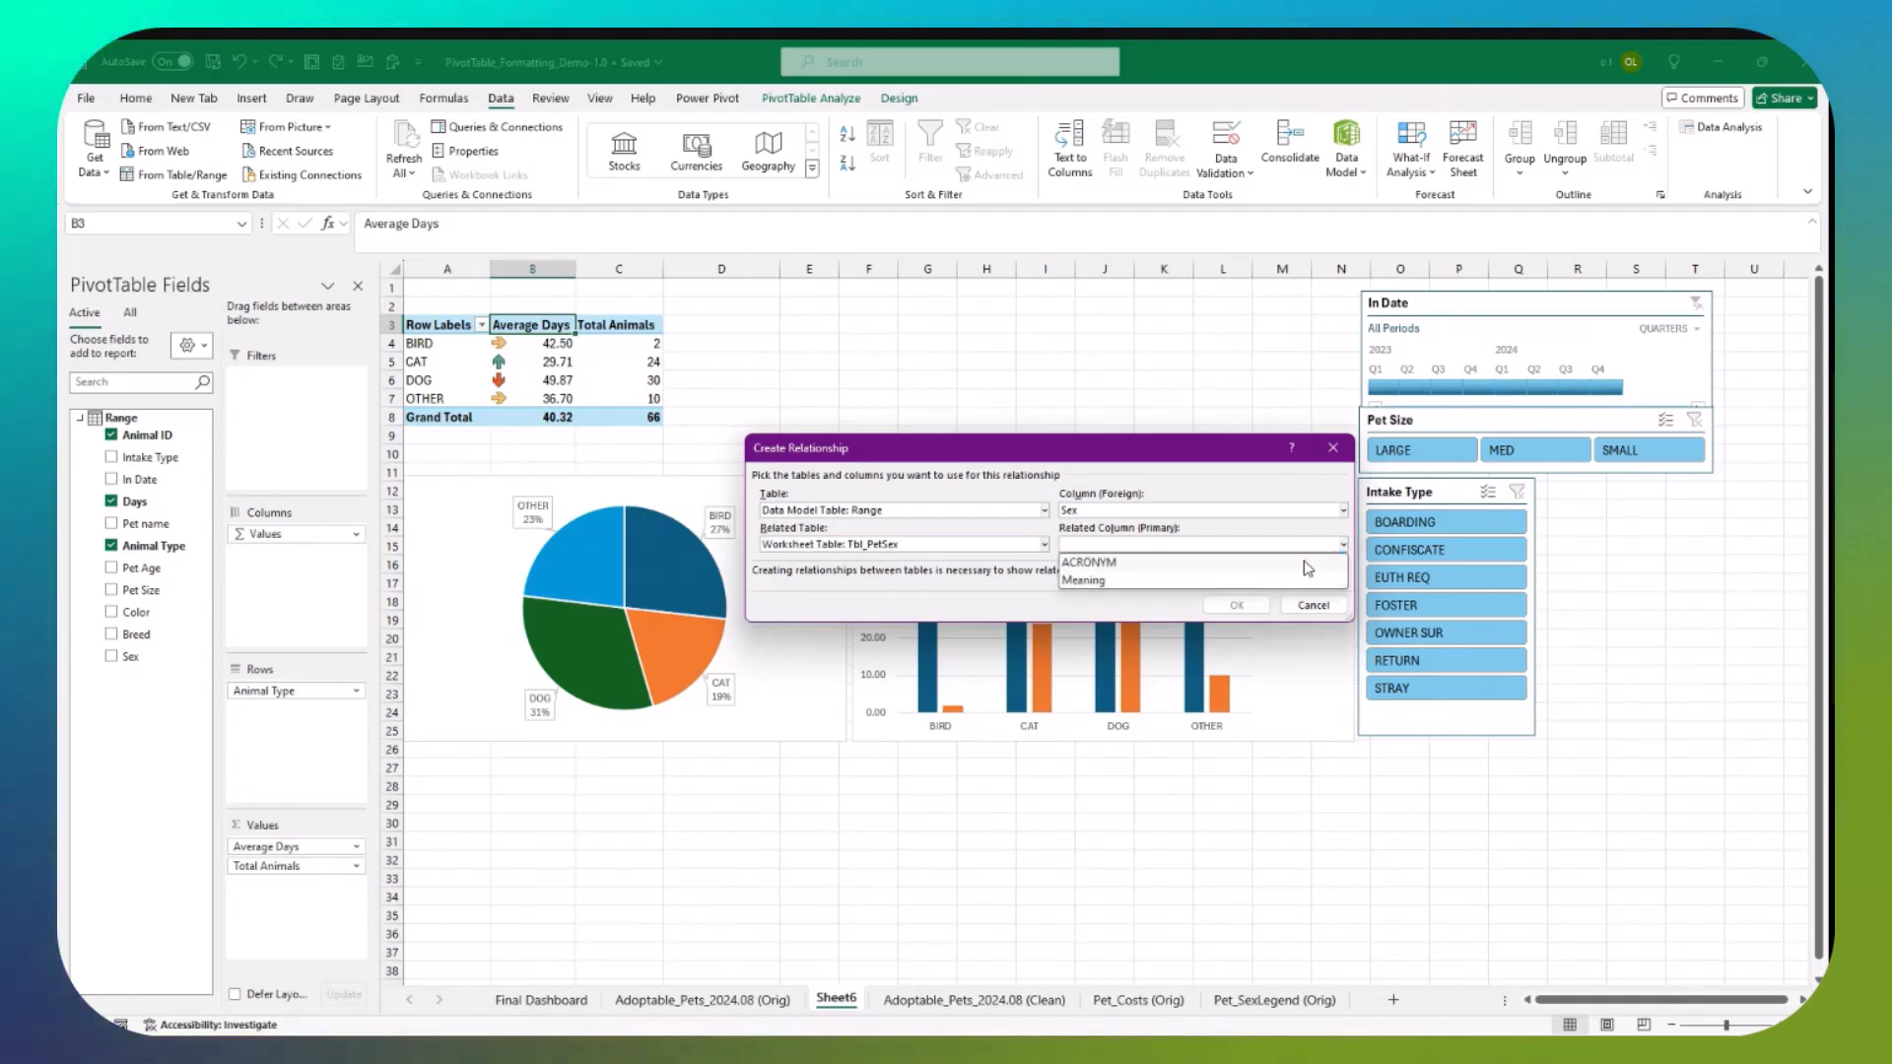
left_click(1300, 562)
left_click(1238, 605)
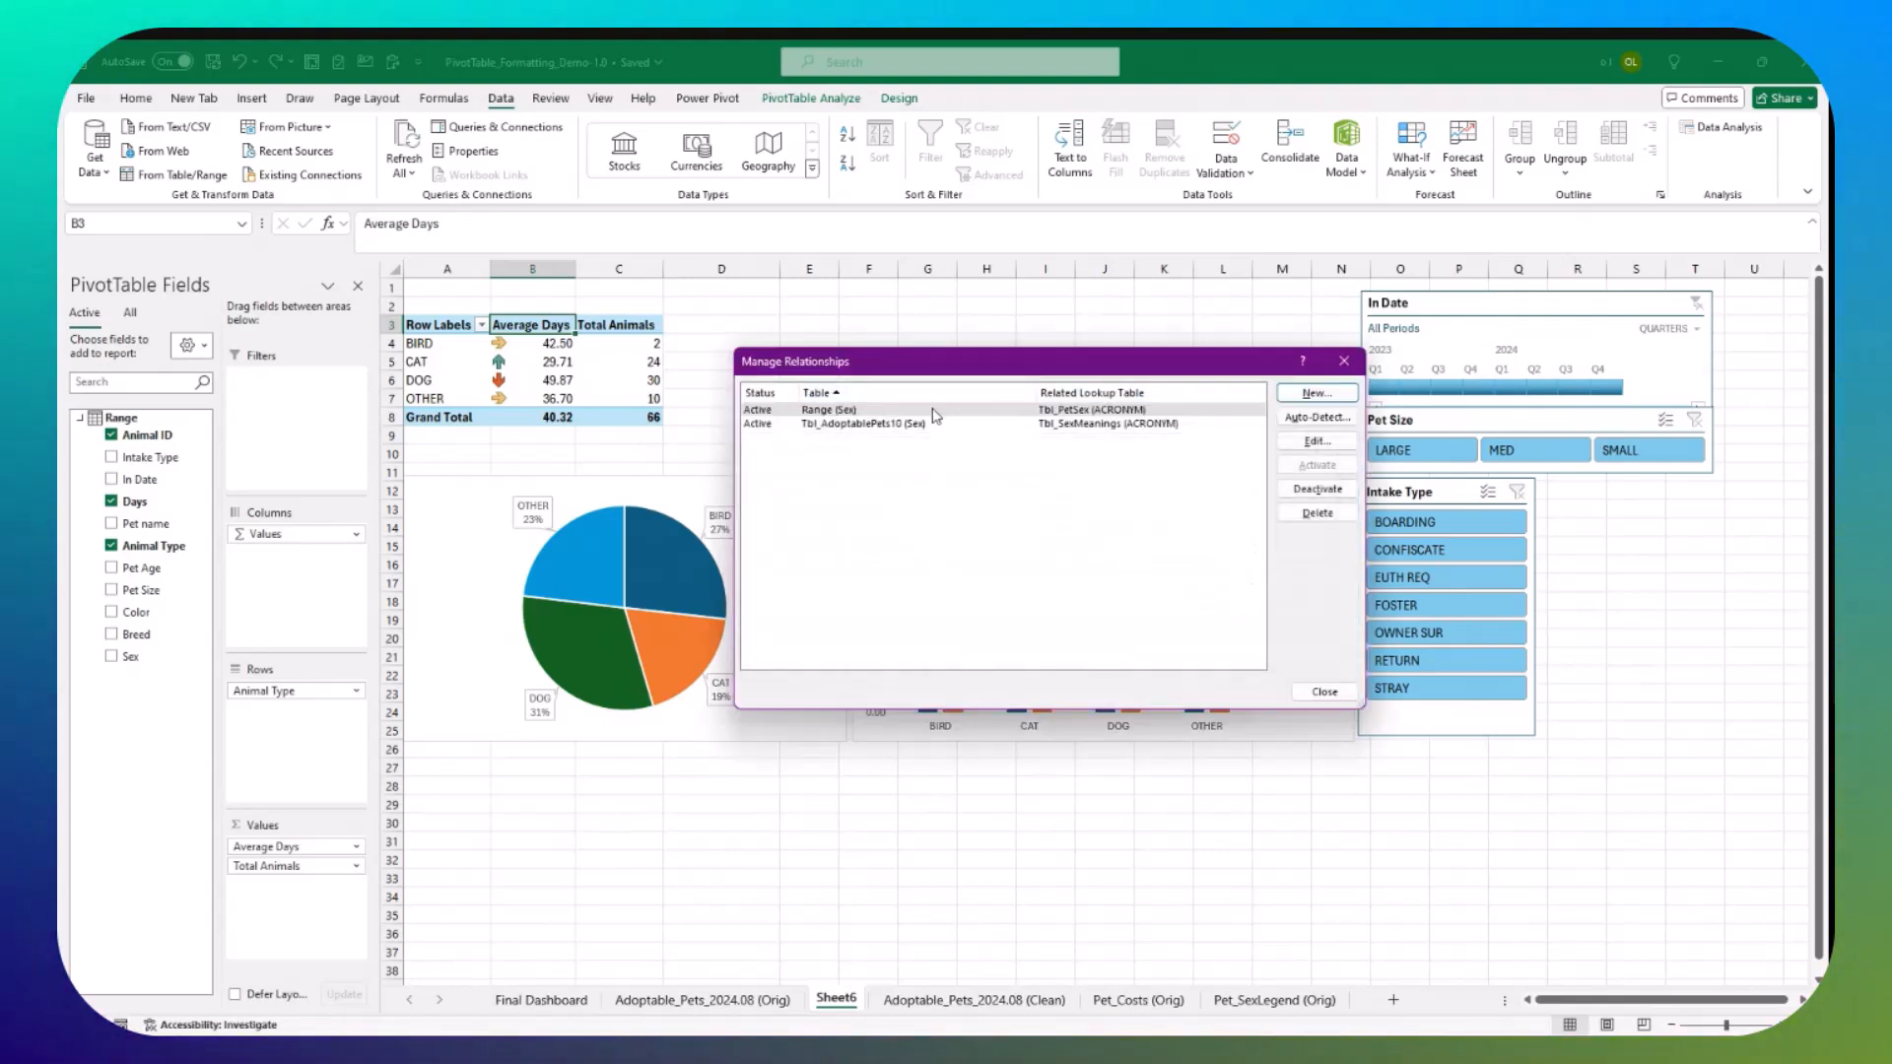
left_click(1324, 692)
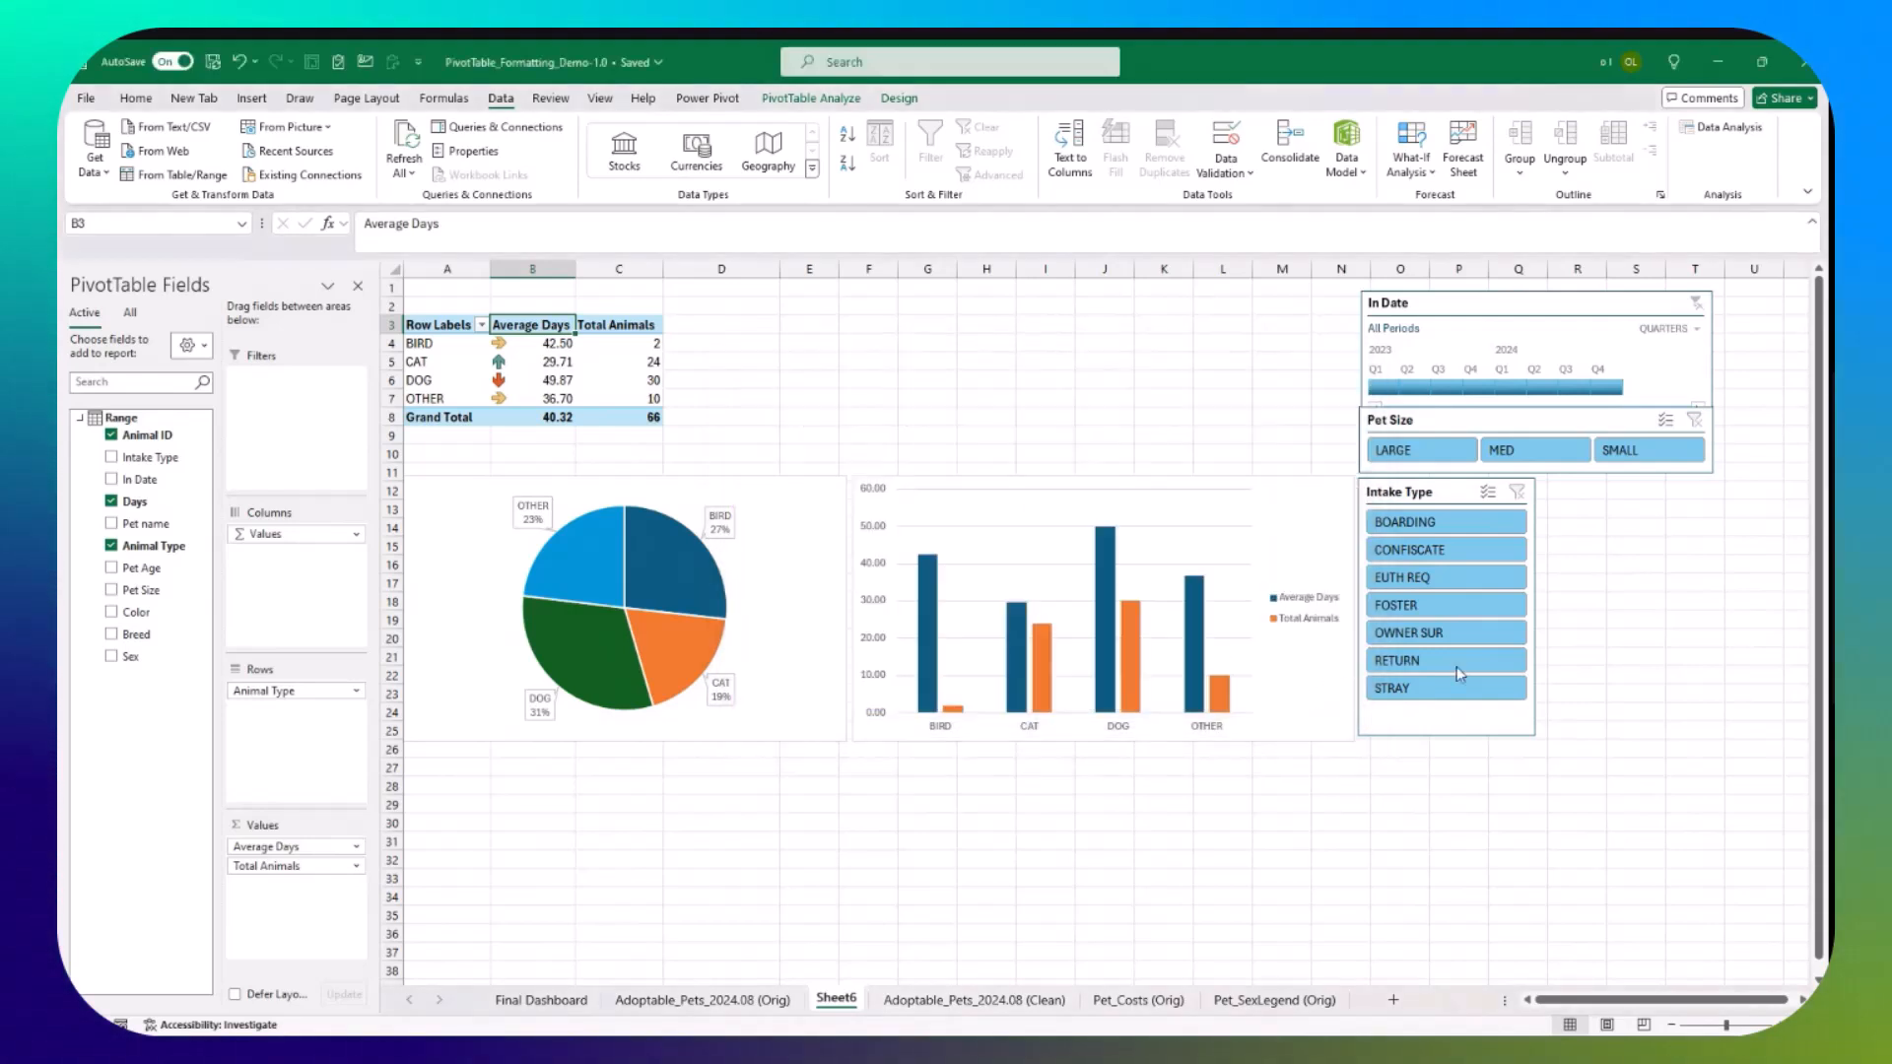
Step: Insert a slicer for the PivotTable on the Meaning field of Tbl_PetSex
left_click(1560, 493)
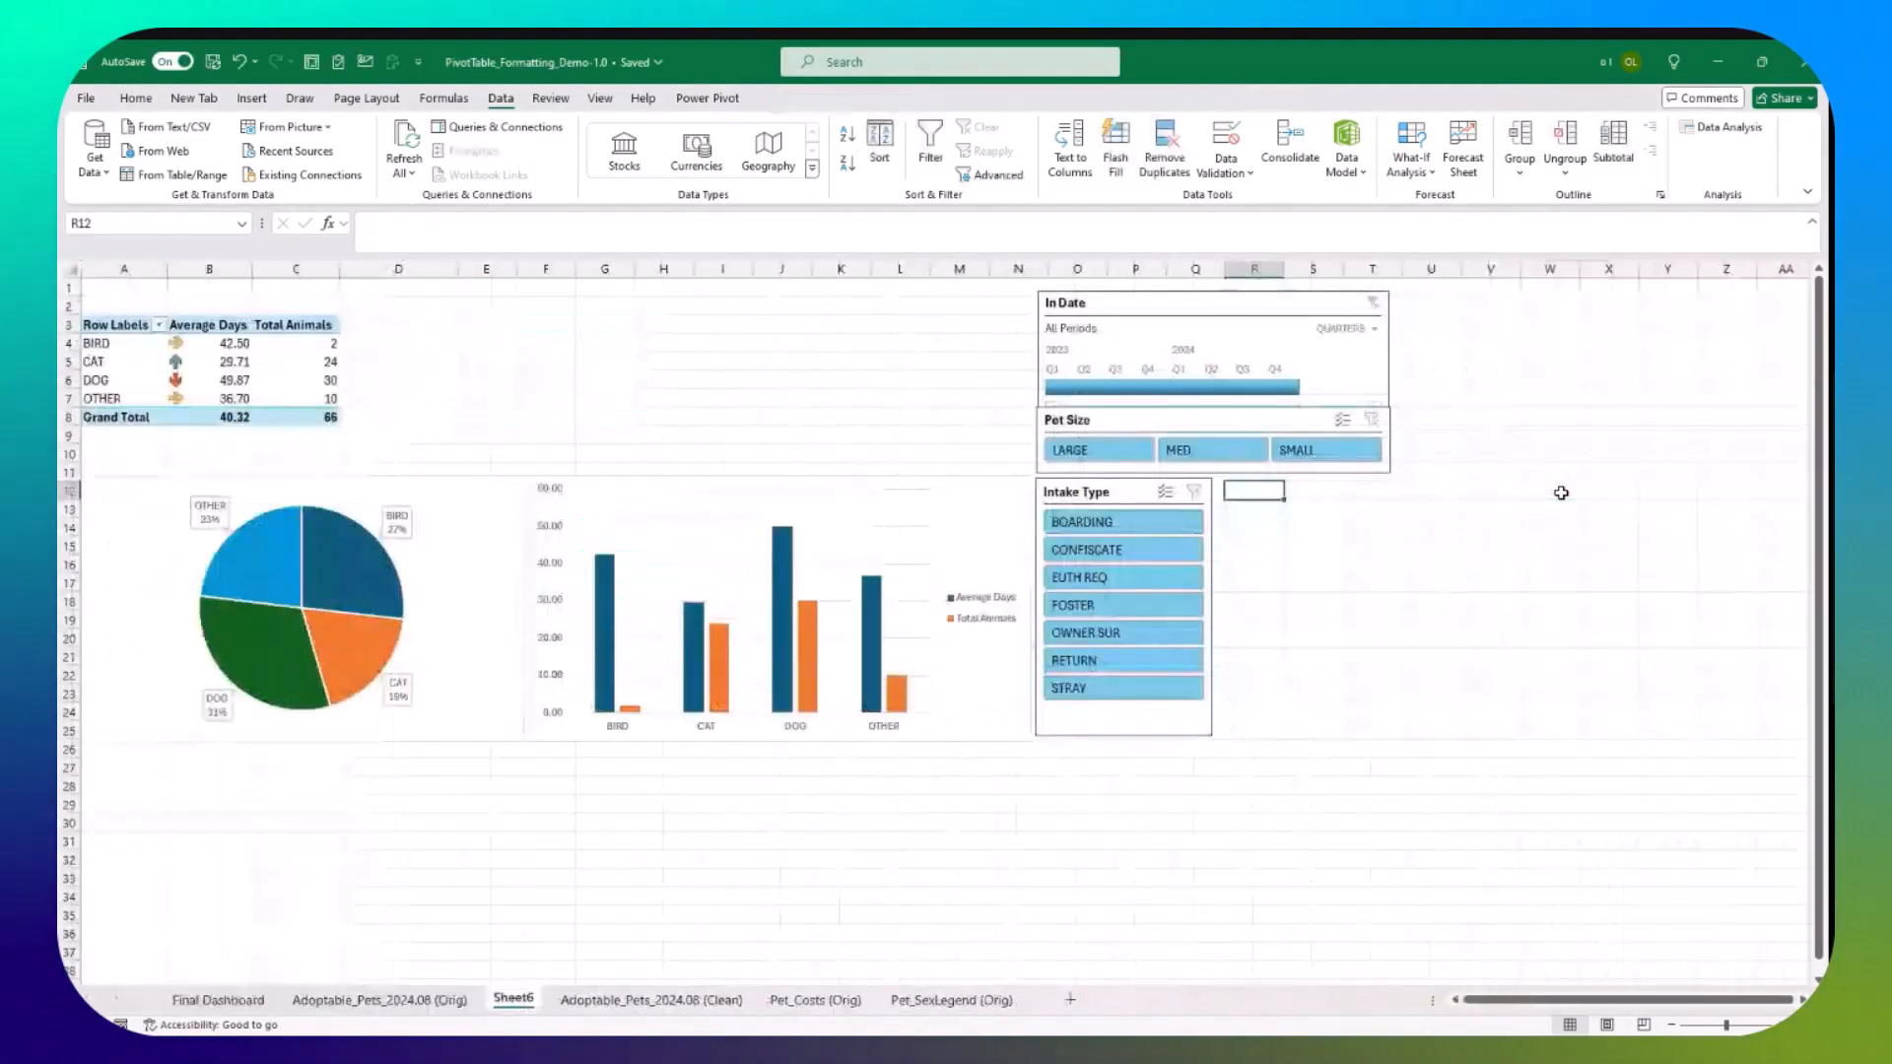
left_click(240, 323)
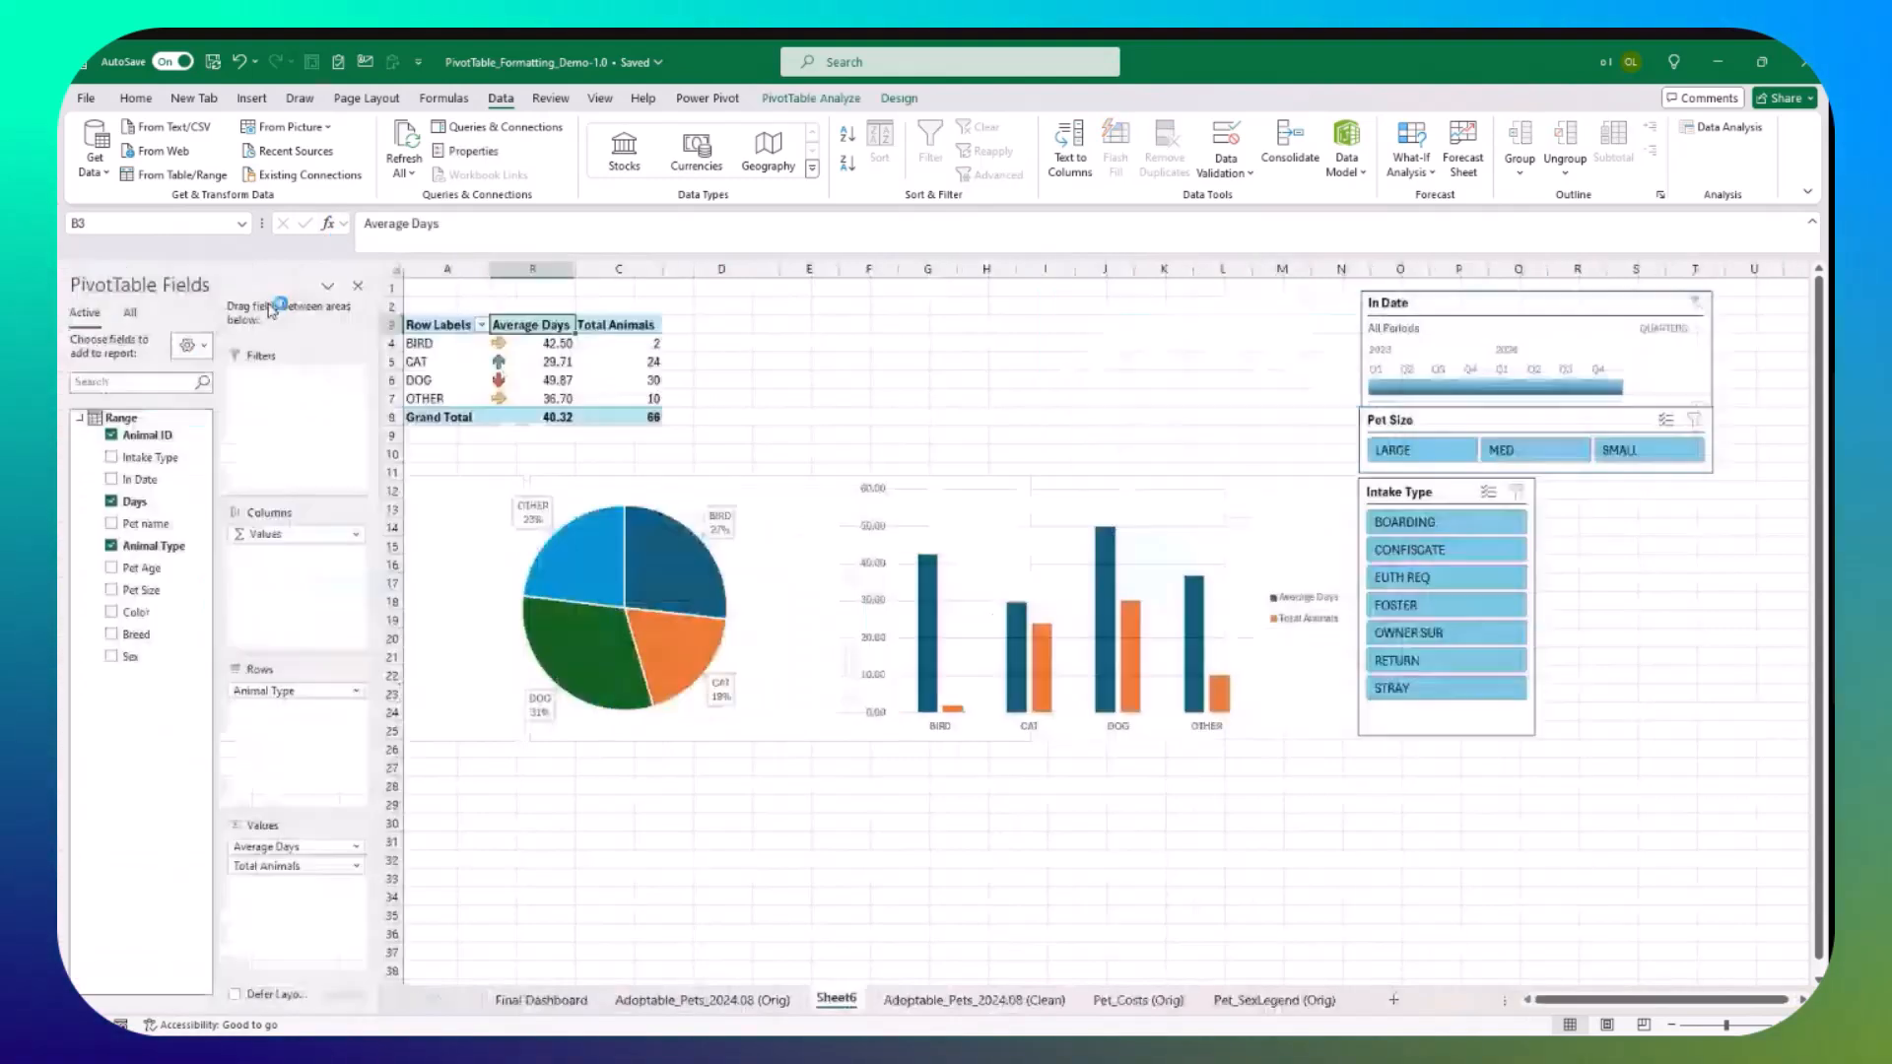
left_click(812, 98)
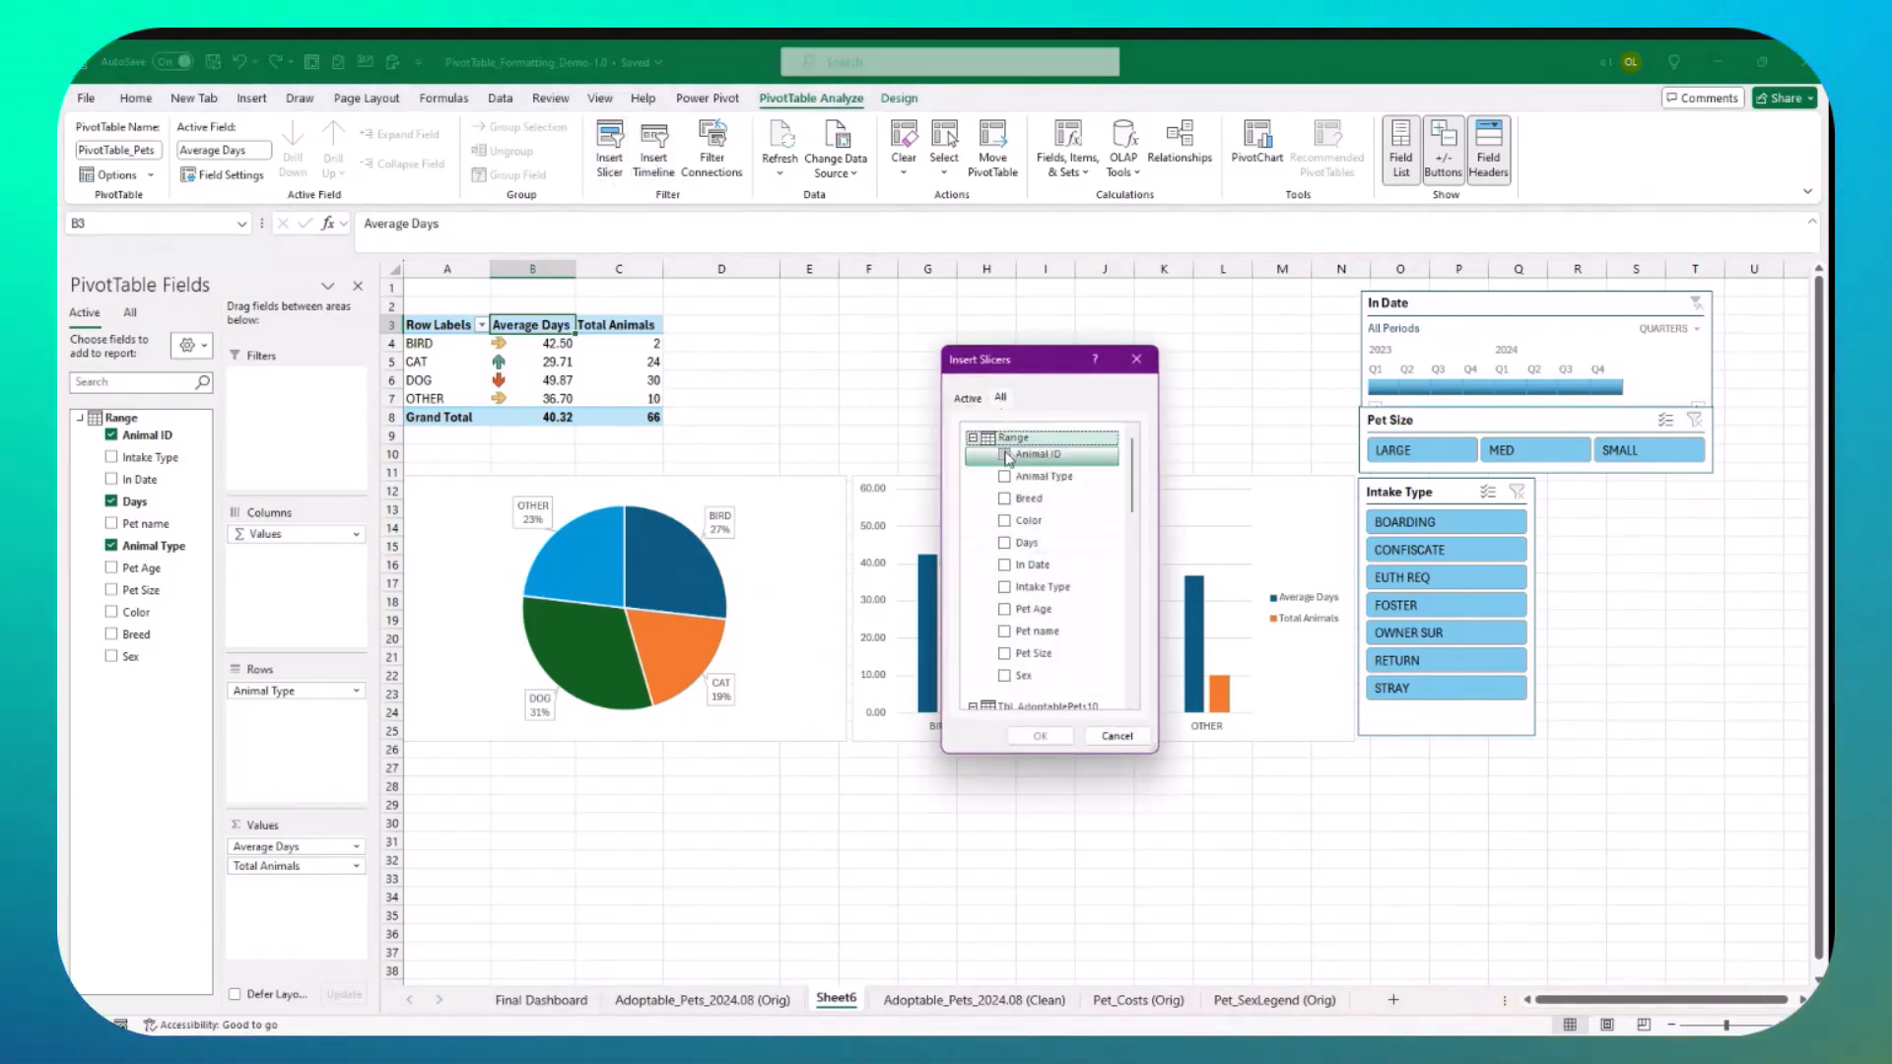
scroll(1016, 541, "down", 3)
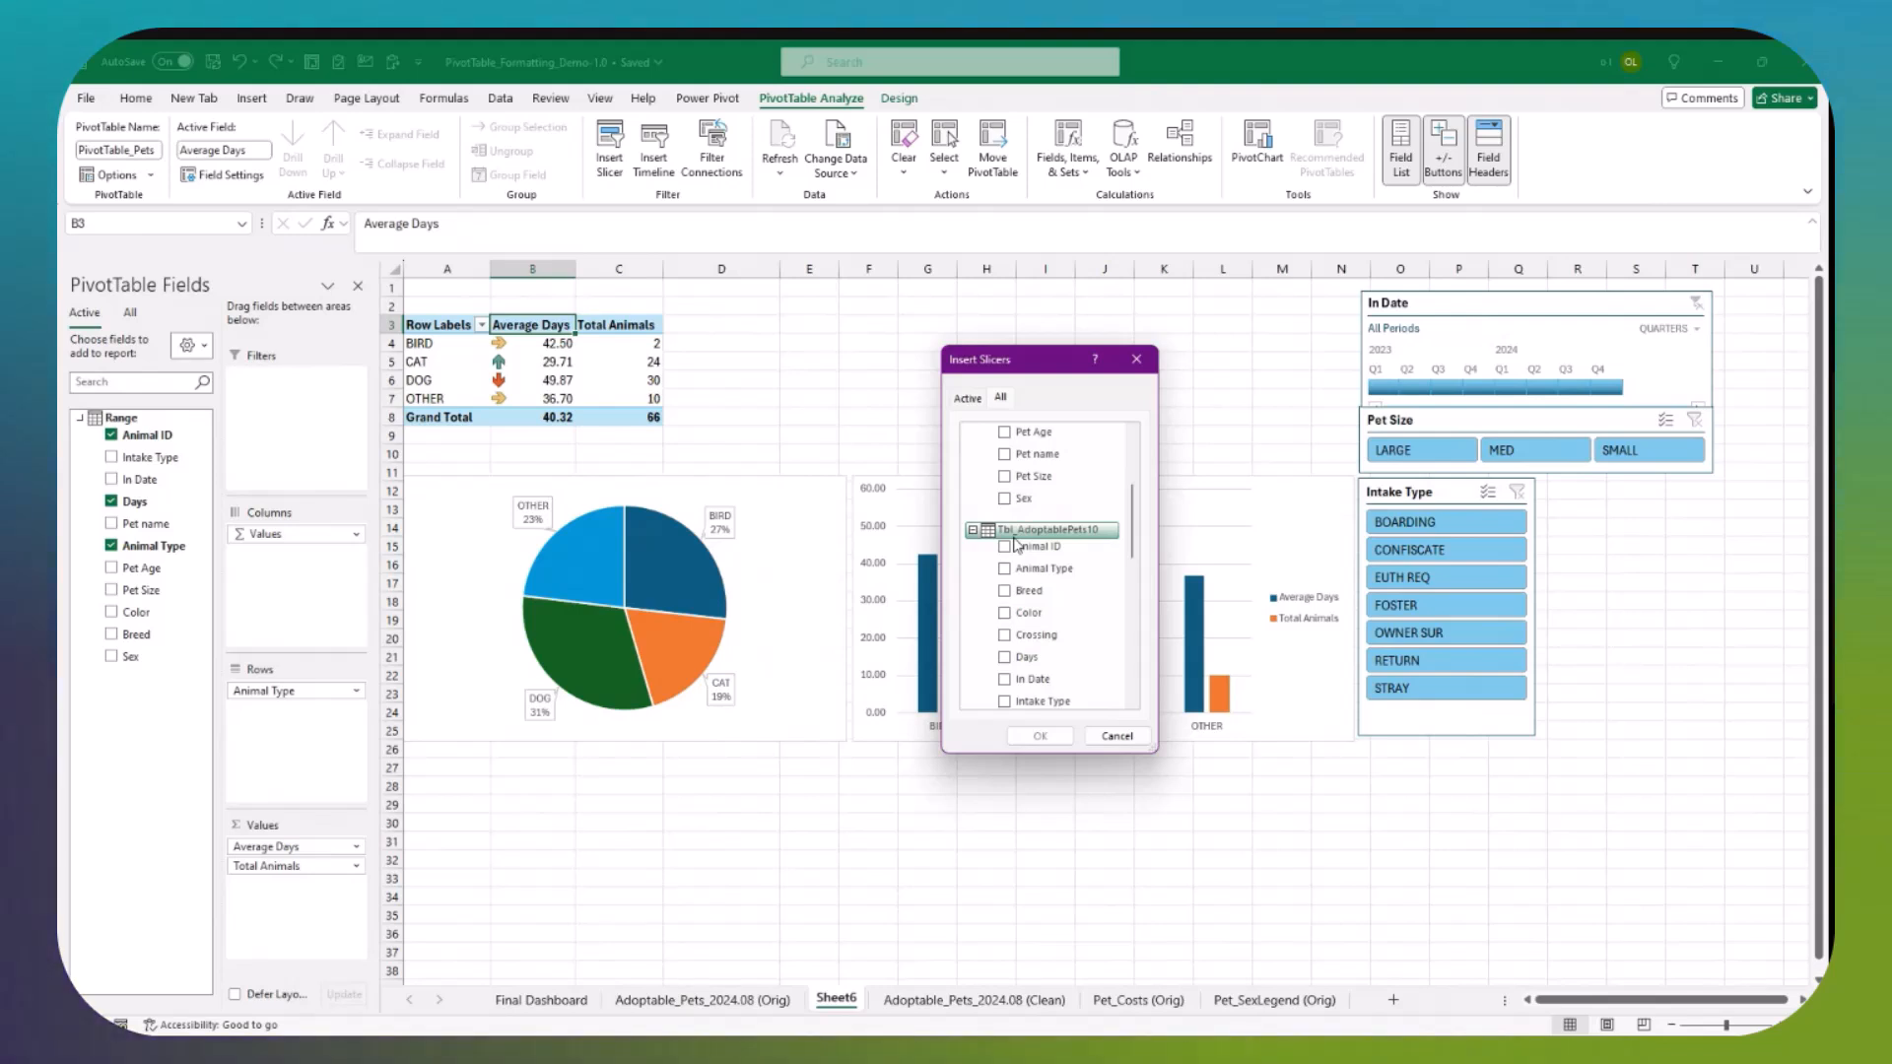
scroll(1016, 542, "down", 5)
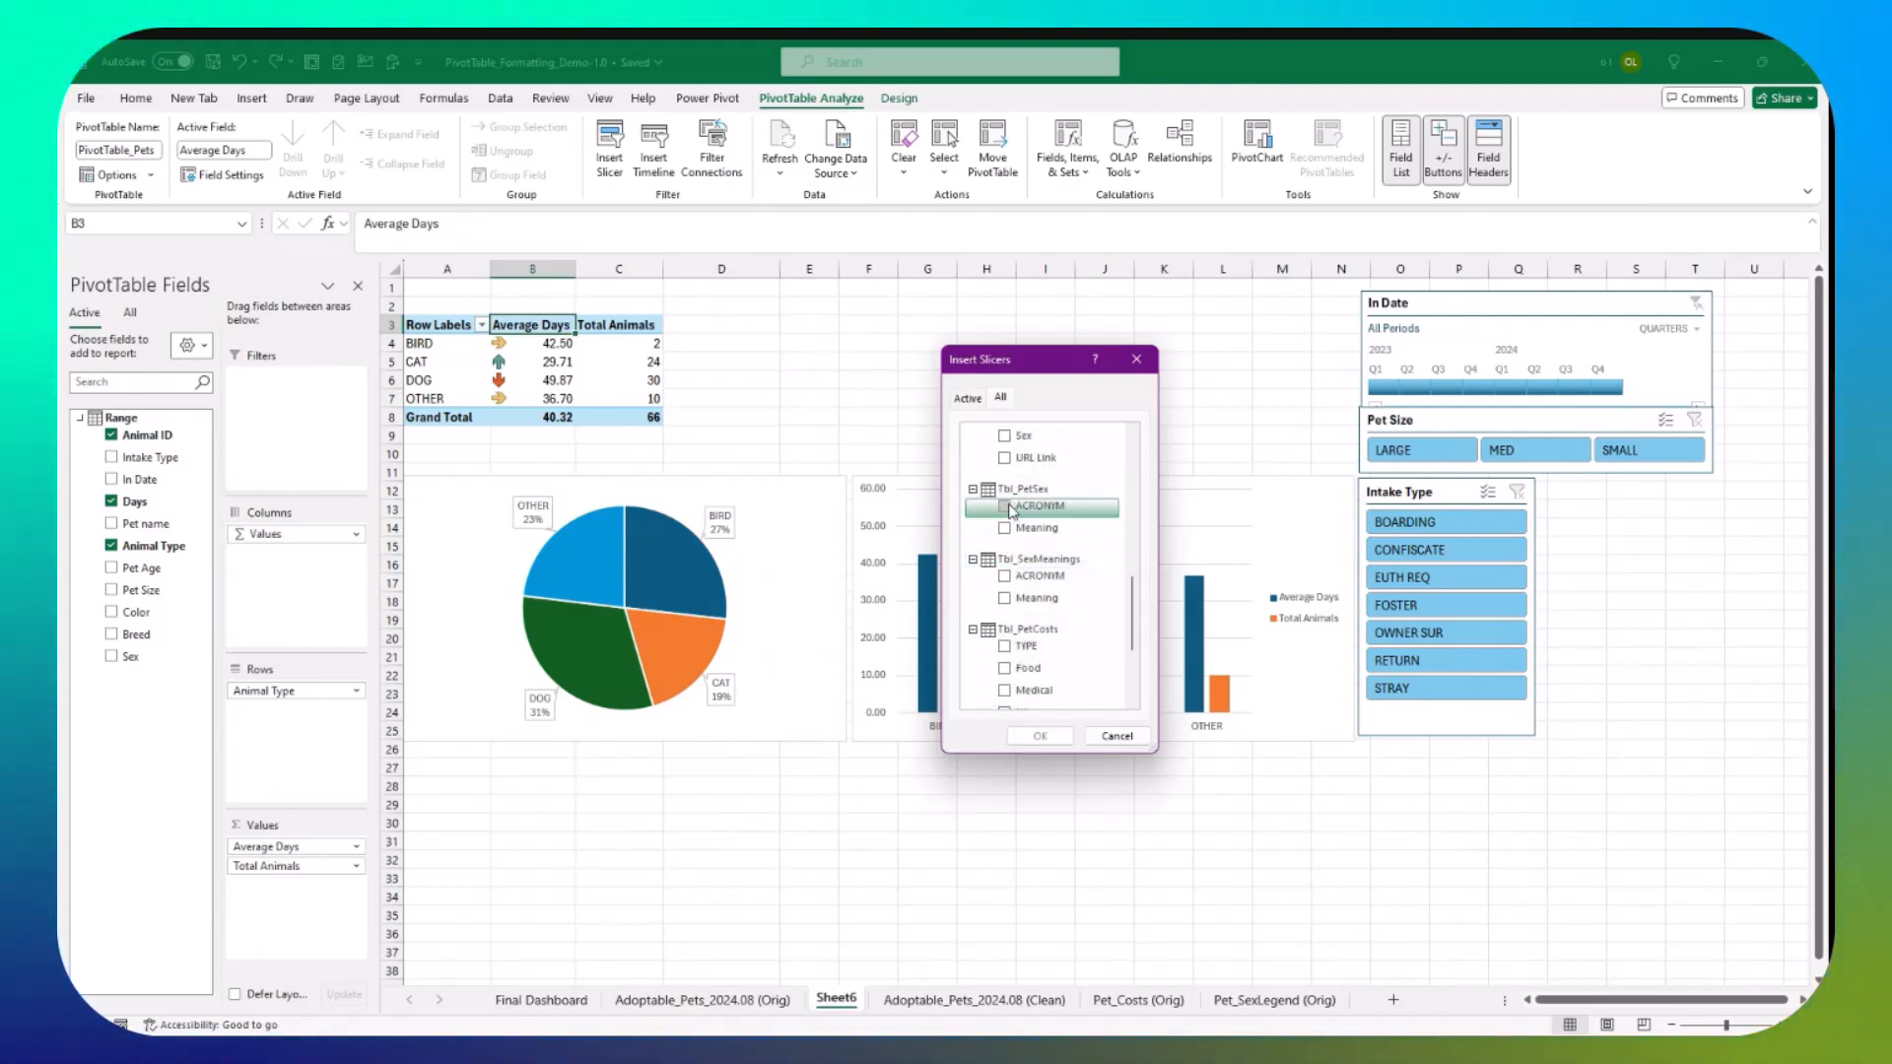
left_click(1005, 532)
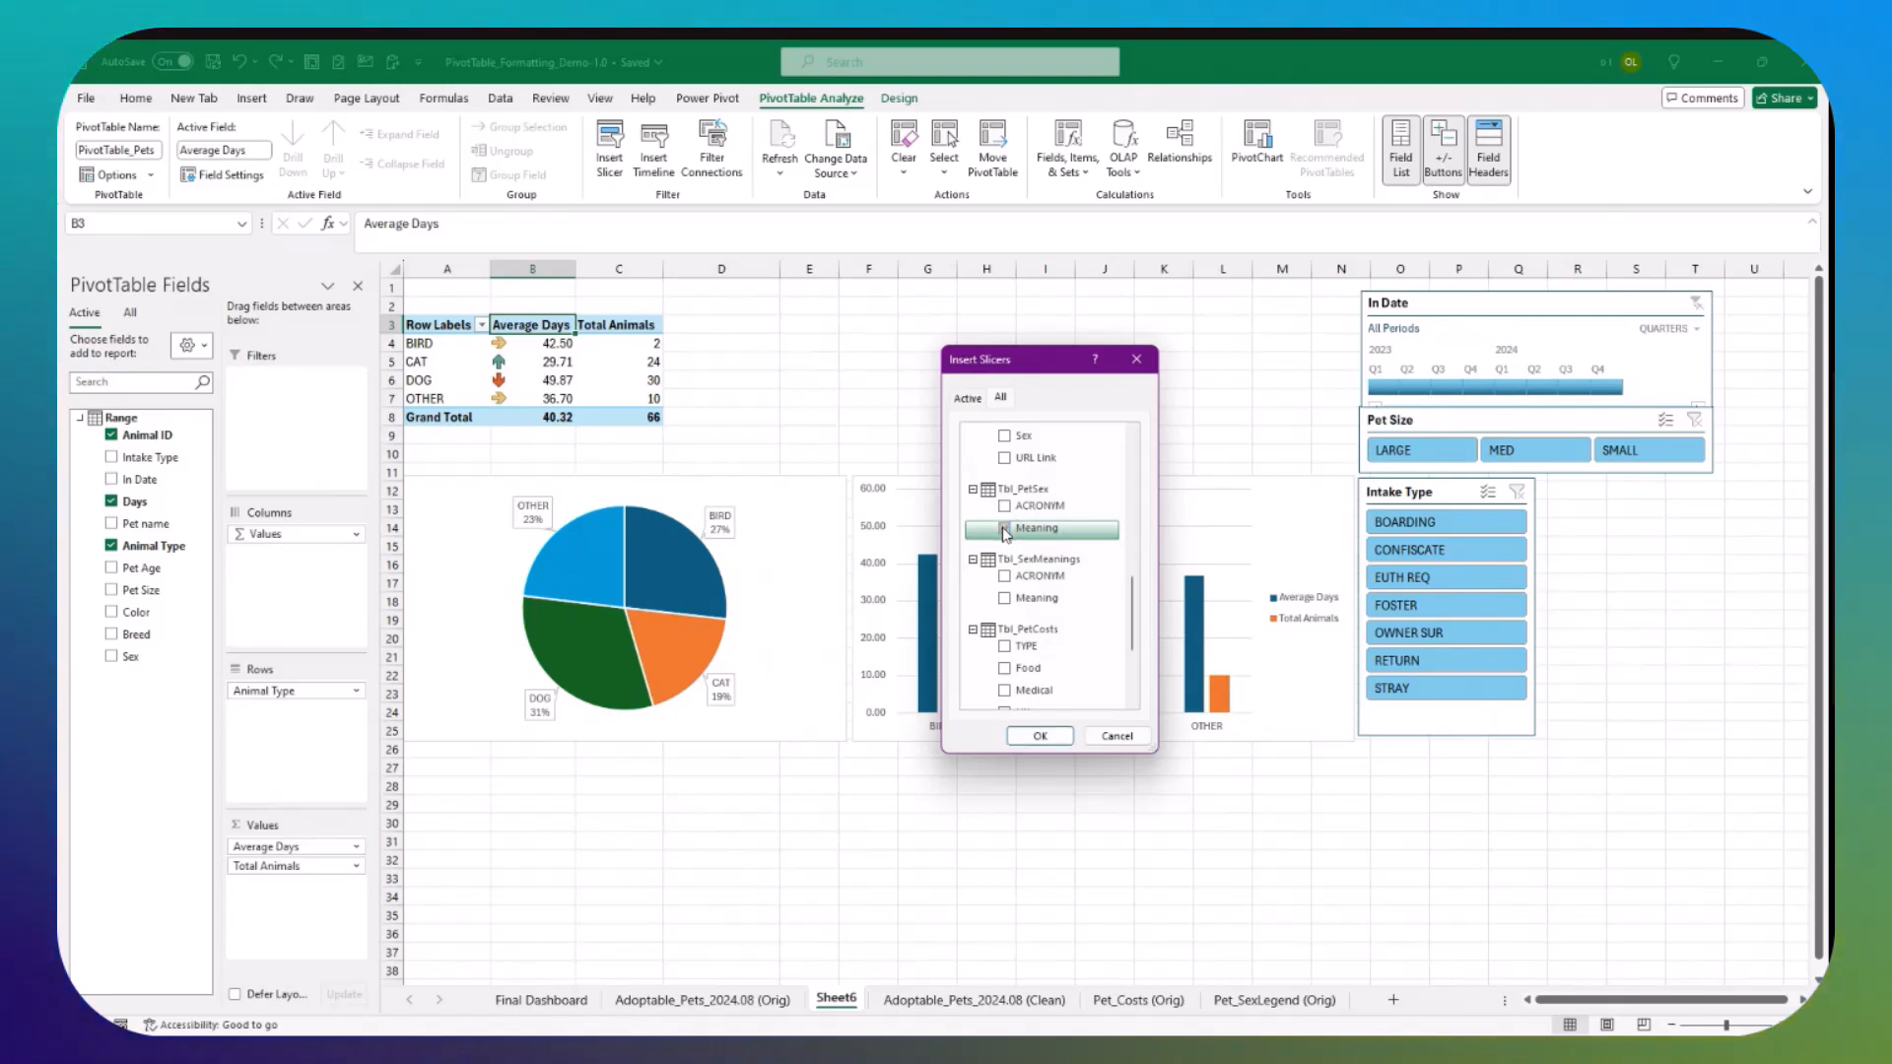
left_click(1042, 736)
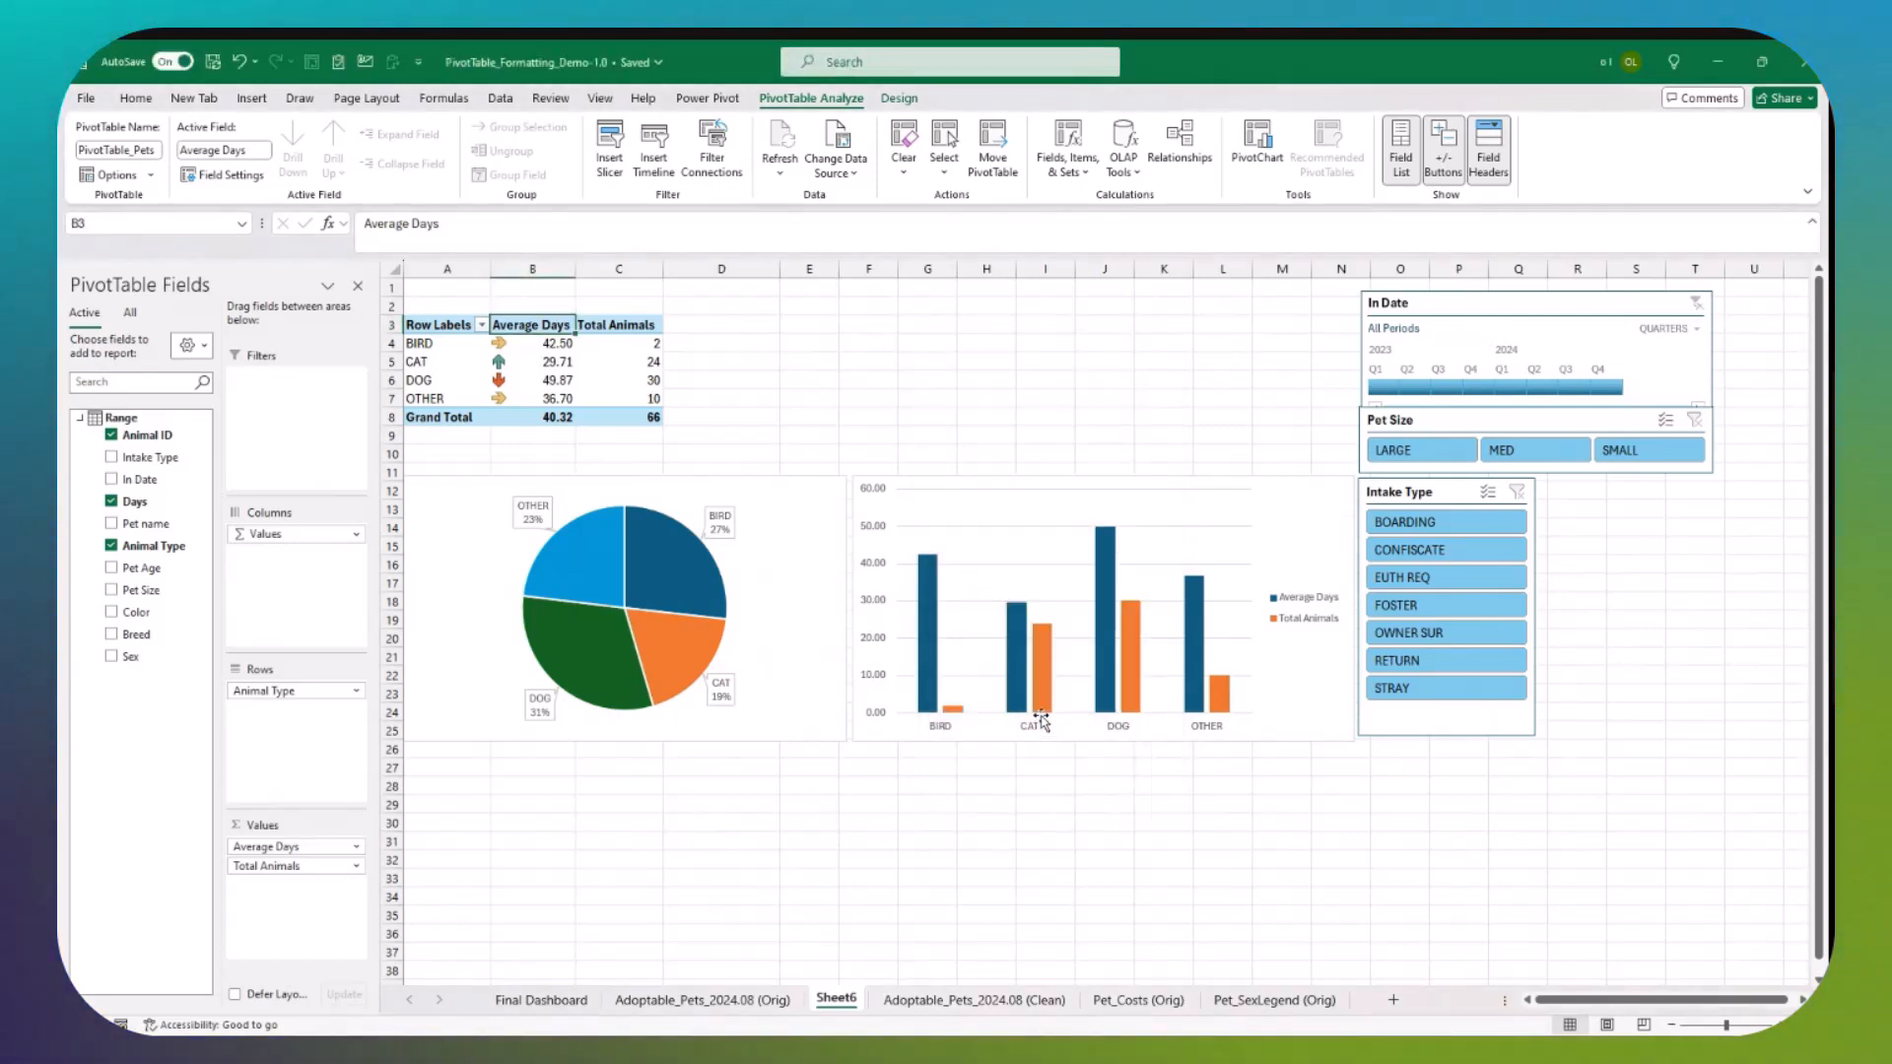
Step: Place the Meaning slicer beside the Intake Type slicer under Pet Size and set its caption to Pet Sex
left_click_drag(769, 535, 1281, 494)
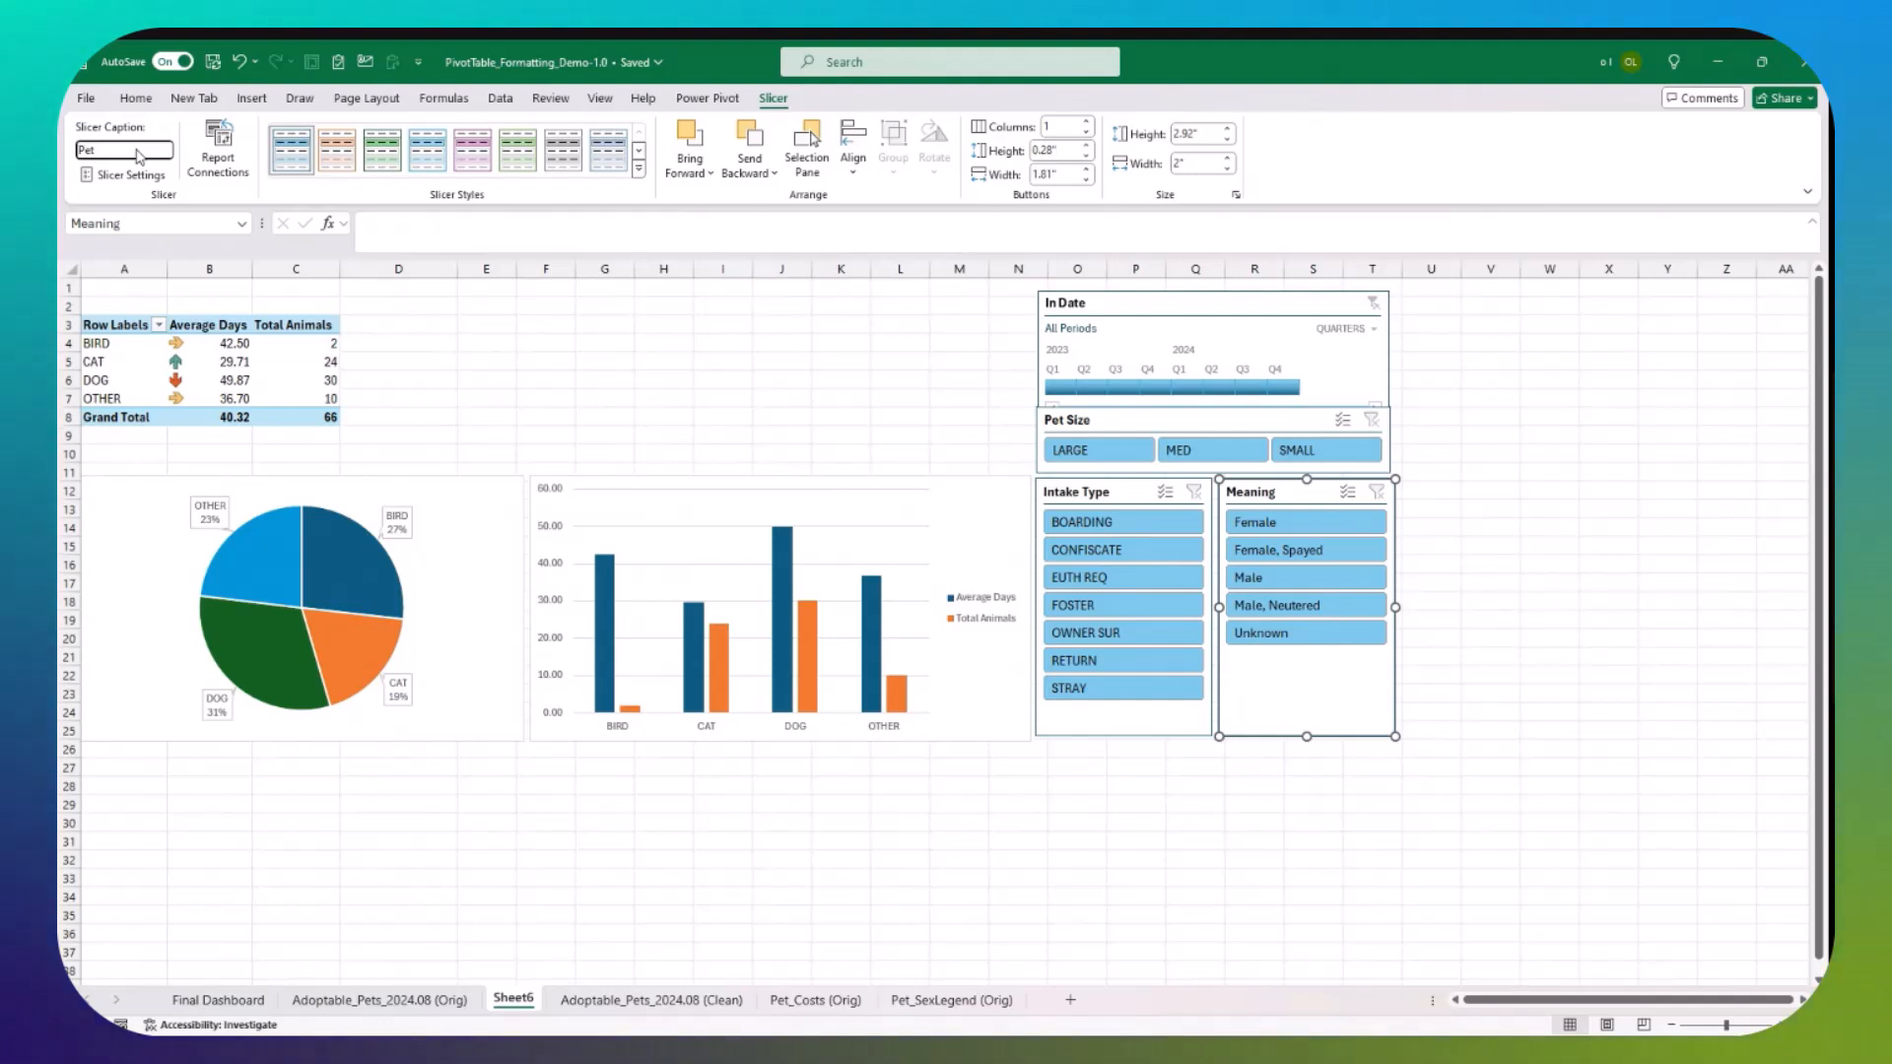
type("x")
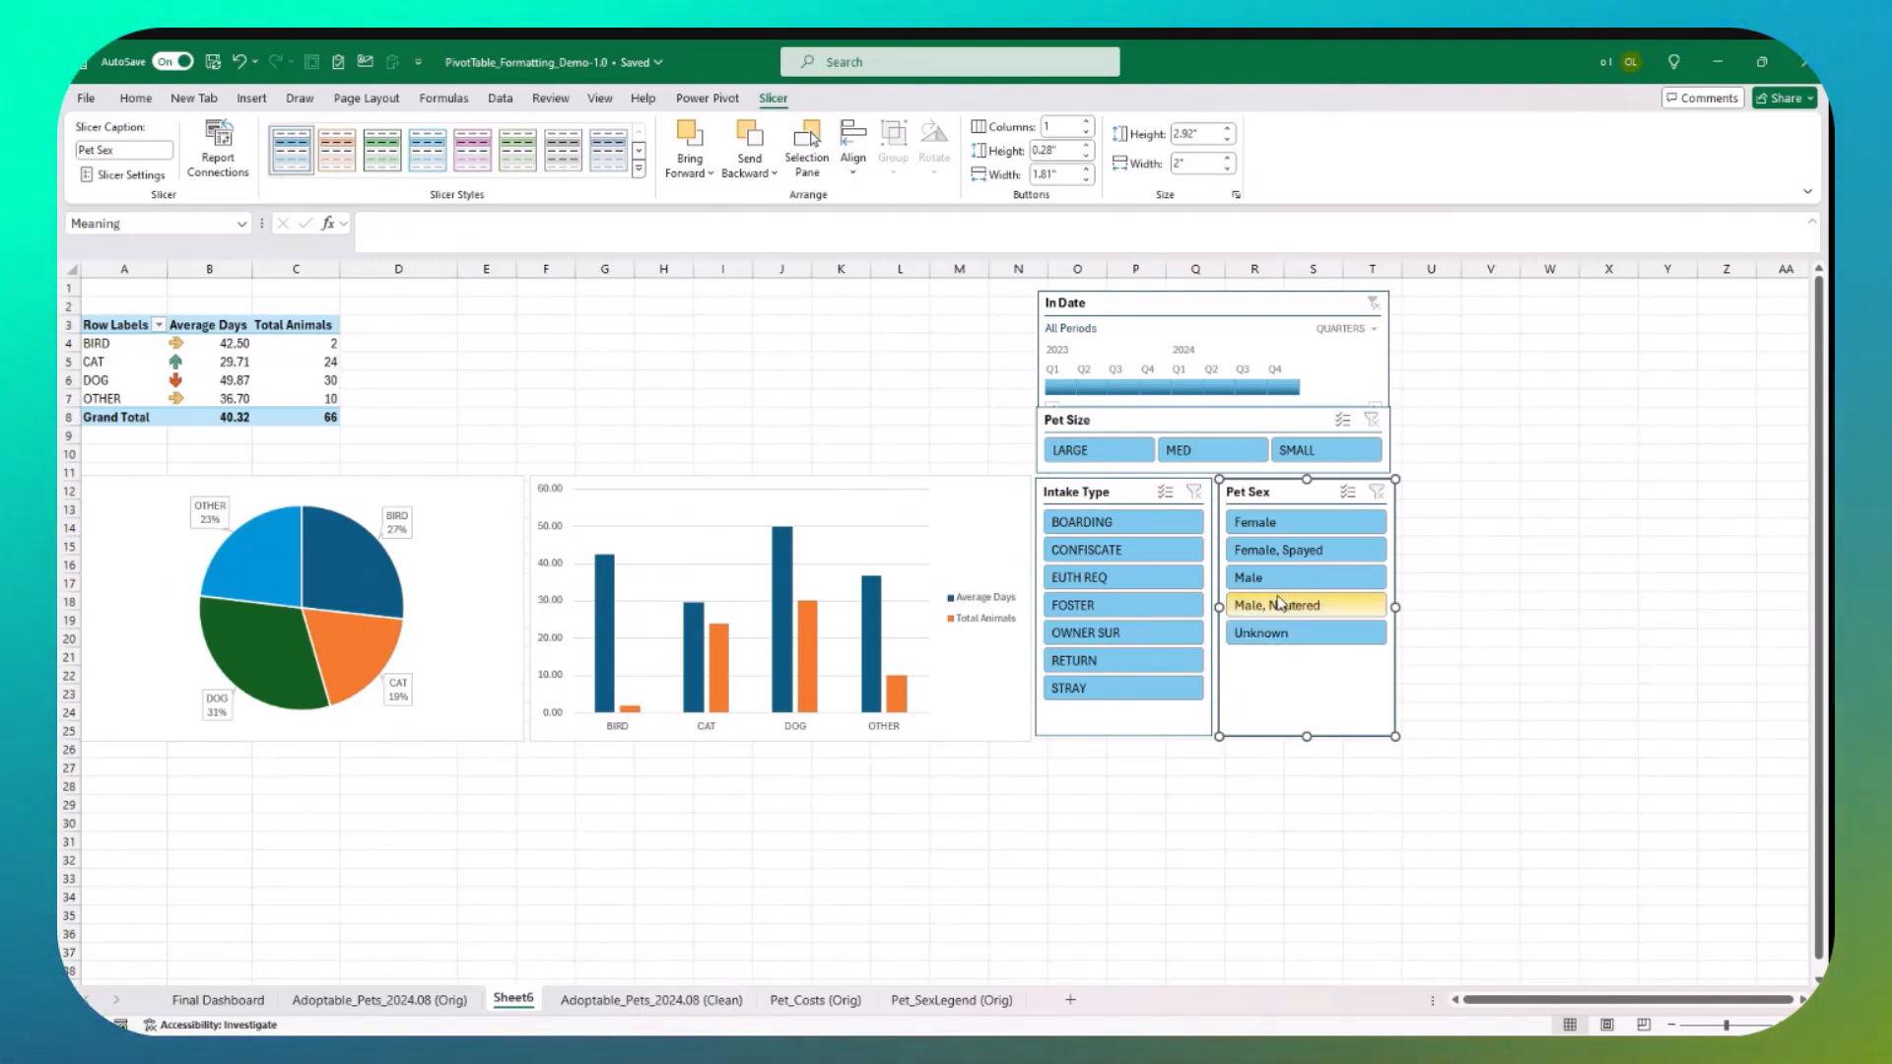
Step: Test the Pet Size slicer by filtering the dashboard to LARGE and to SMALL, and clear the filter
left_click(1113, 457)
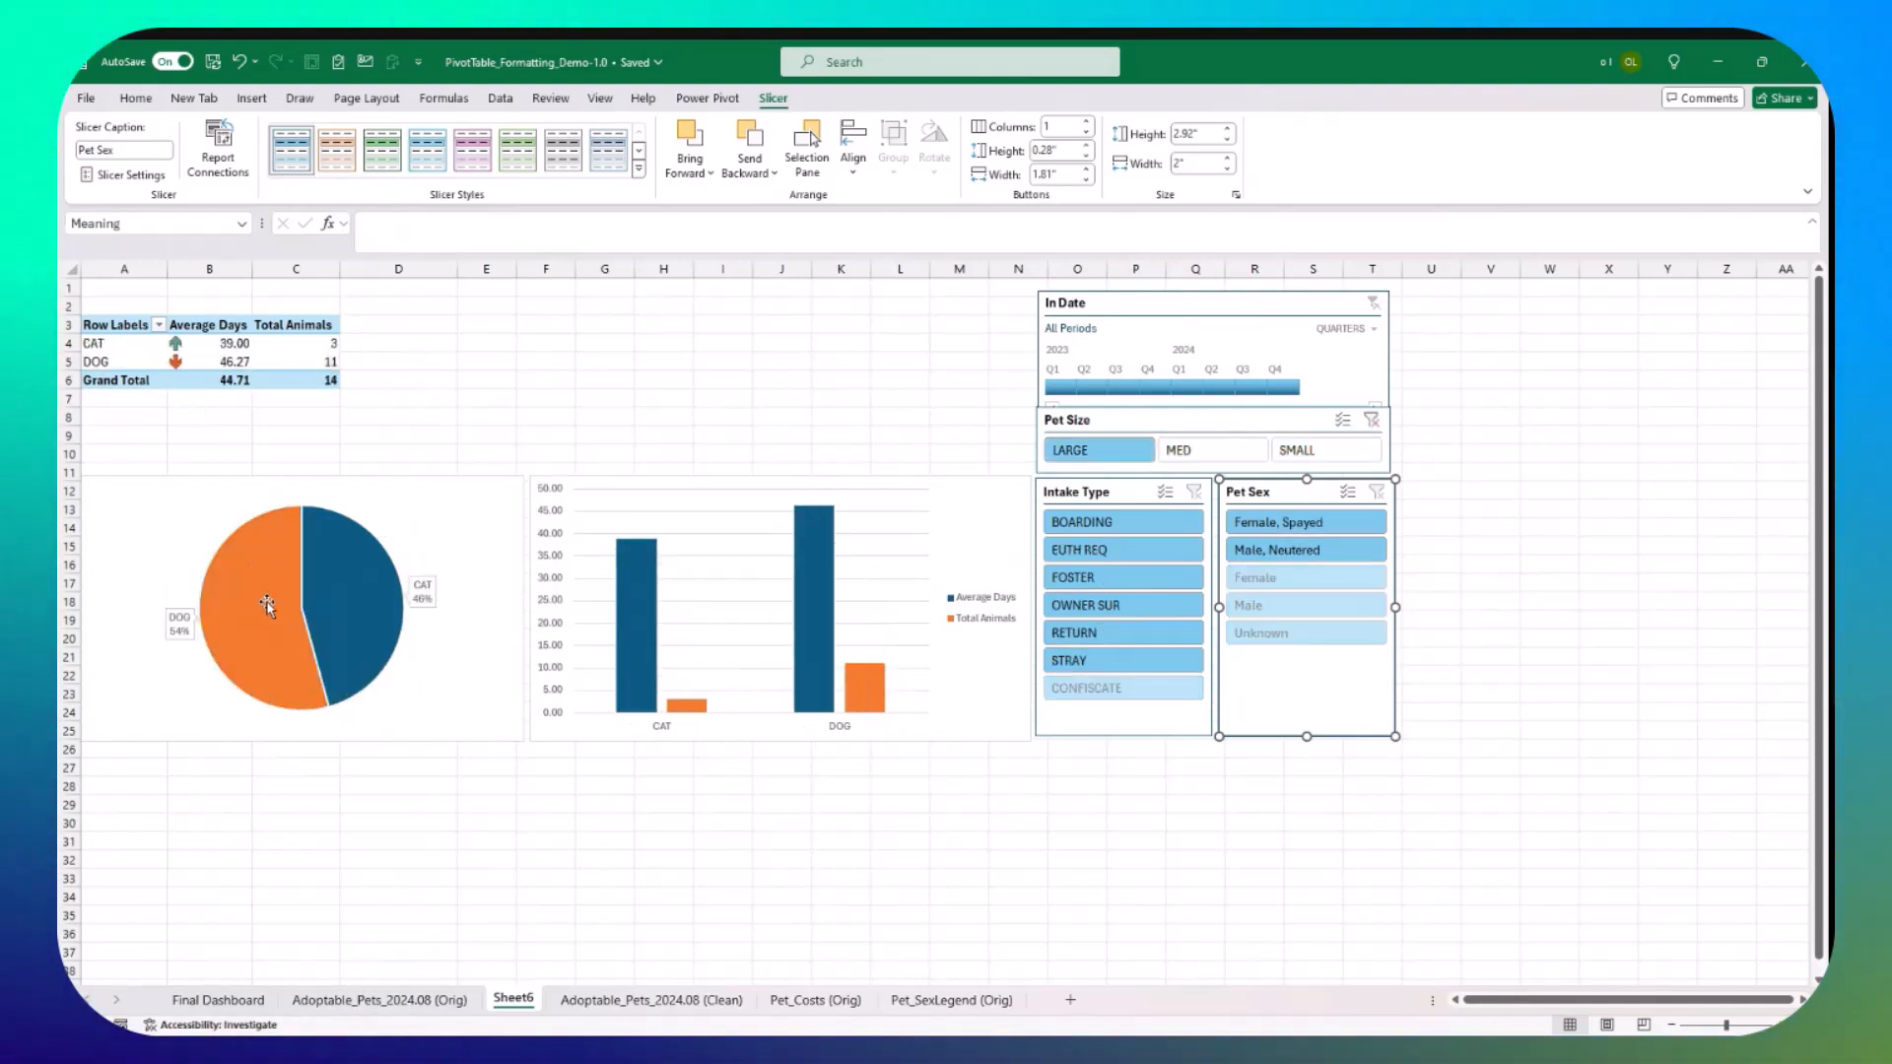
left_click(1302, 450)
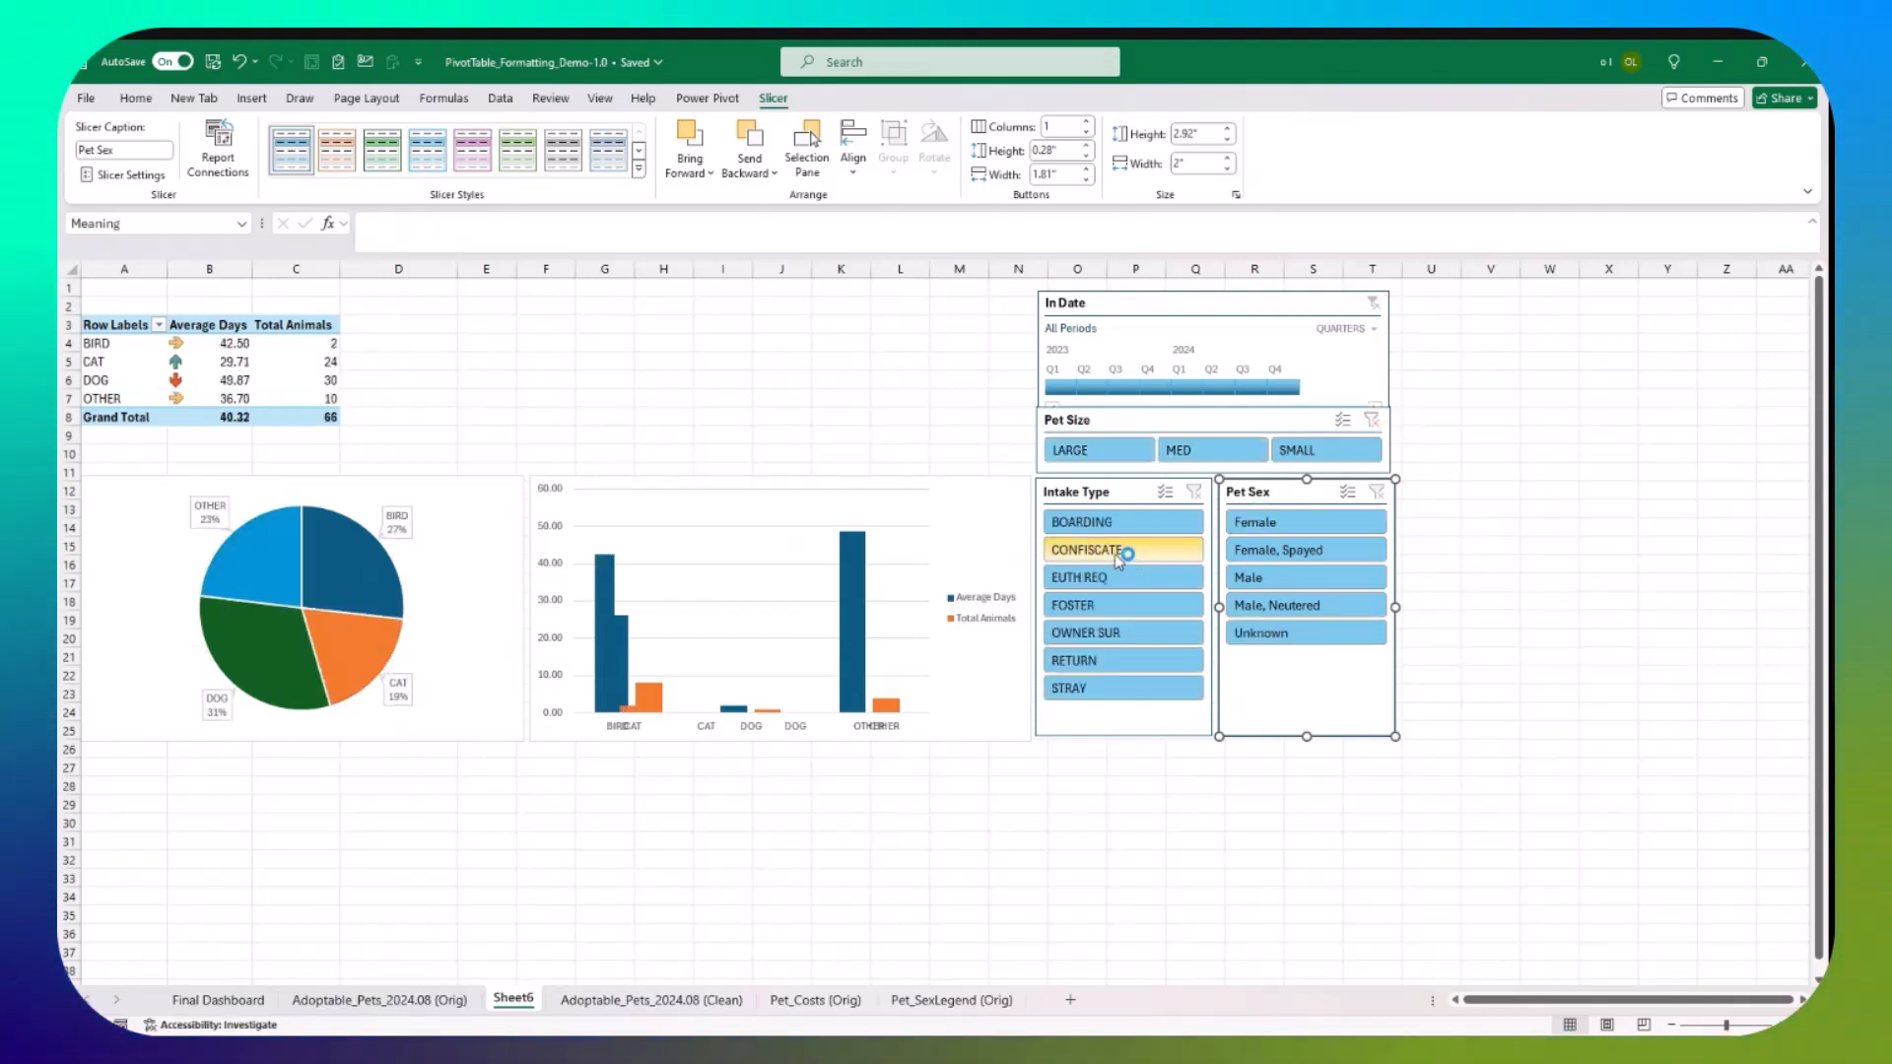
Step: Test the Intake Type slicer by filtering the dashboard to CONFISCATE, and clear the filter
left_click(1111, 551)
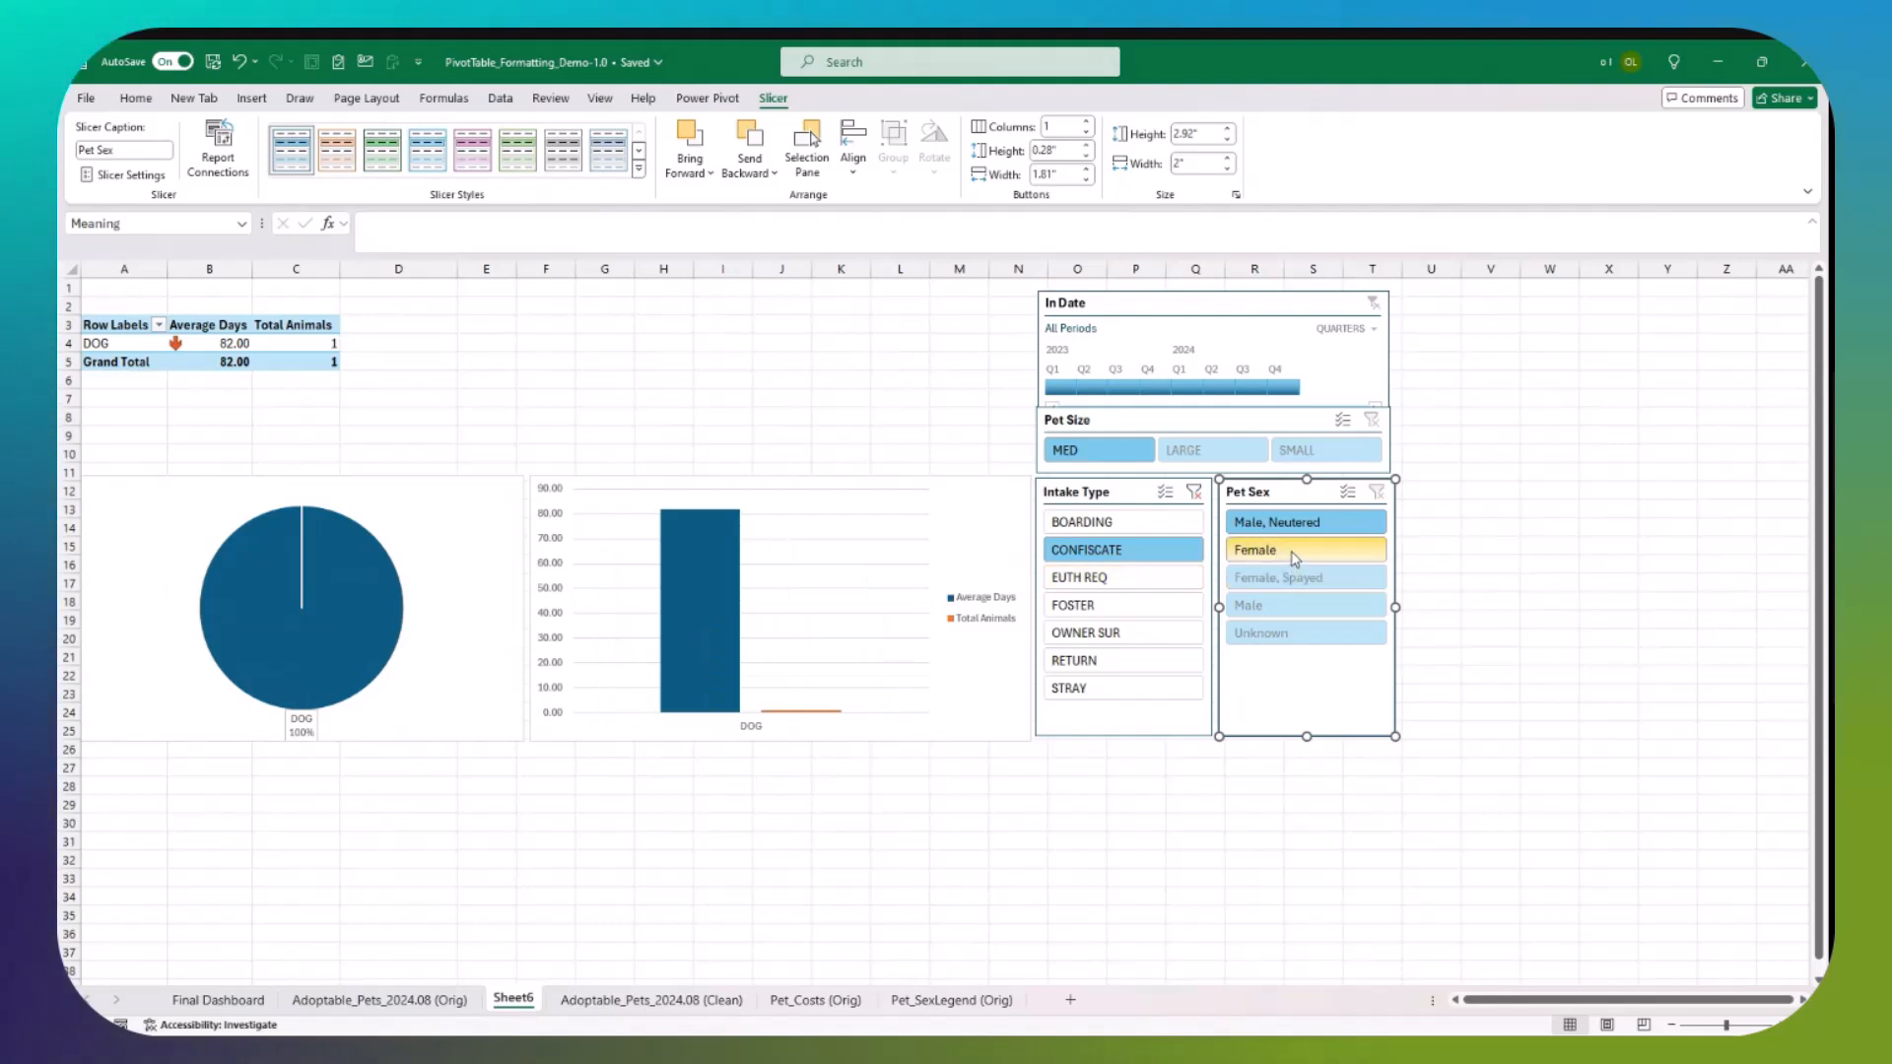
left_click(1193, 491)
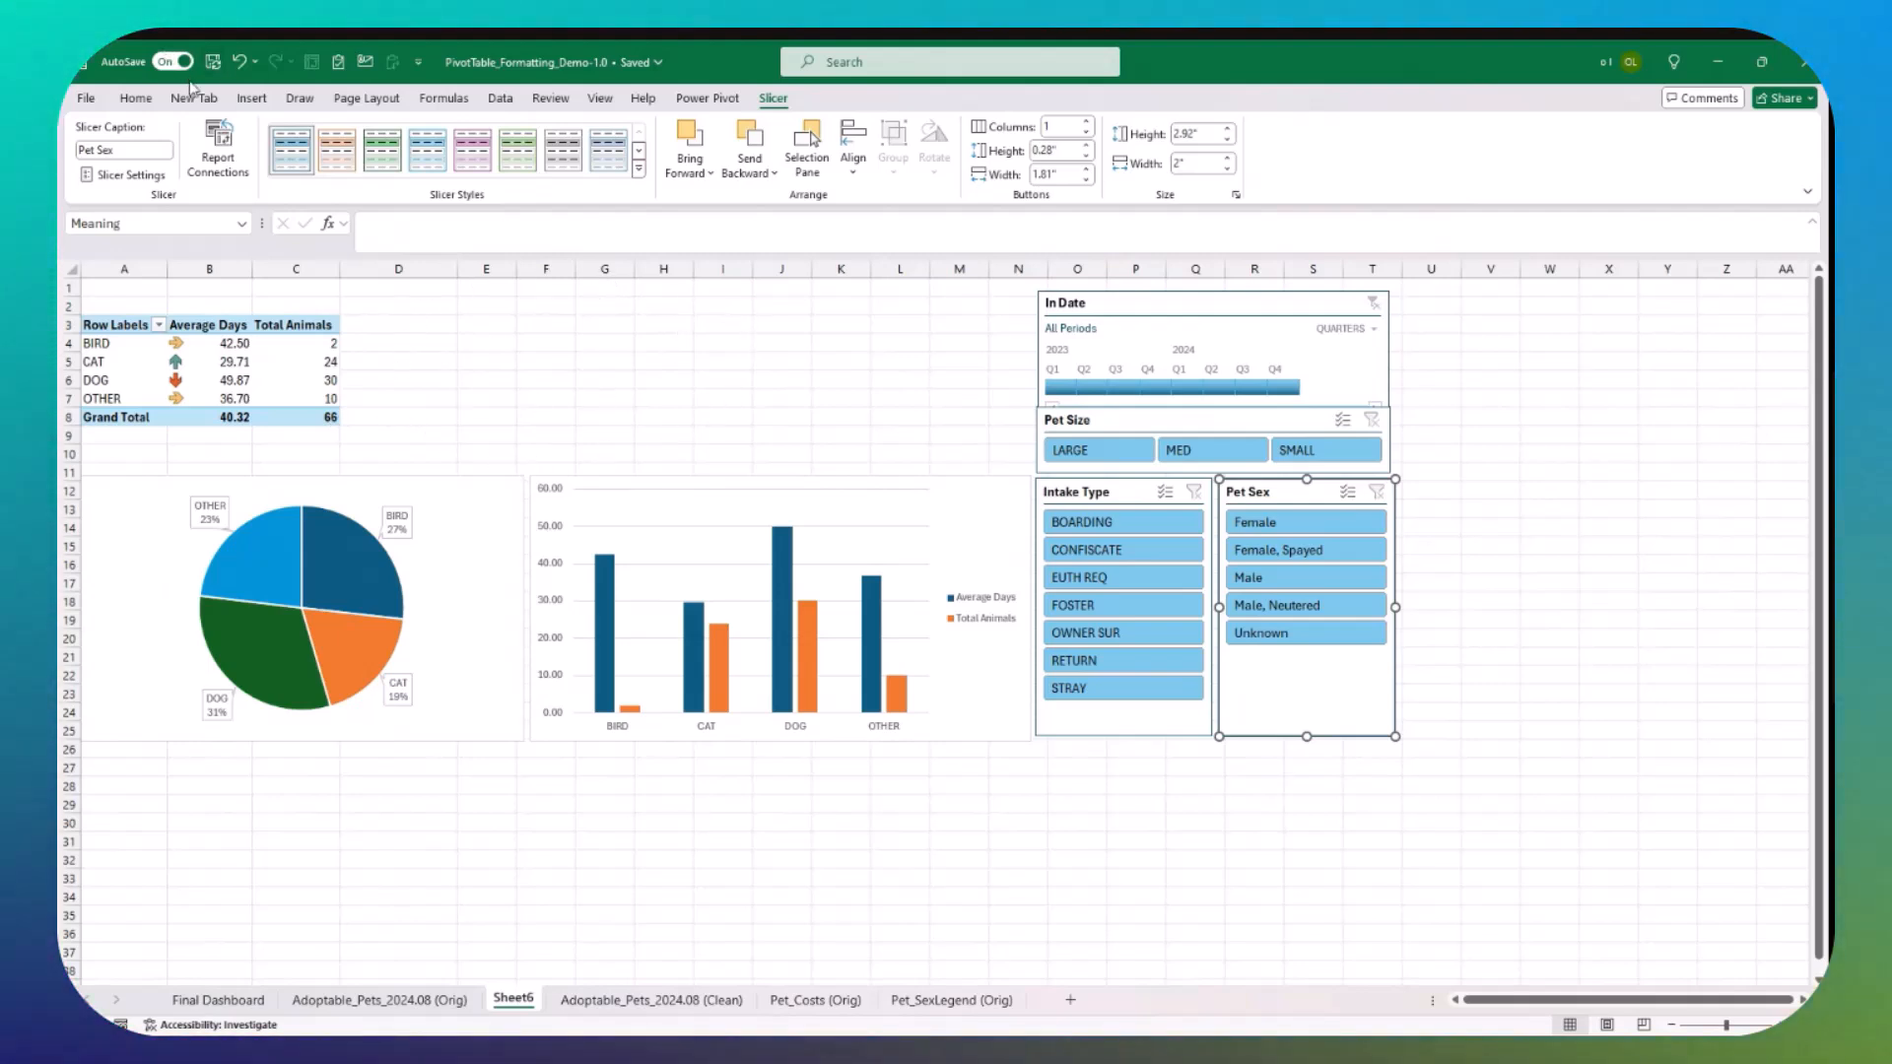
Step: Draw a rounded rectangle about 1.3" high and 2.24" wide above the column chart, beside the PivotTable
left_click(252, 98)
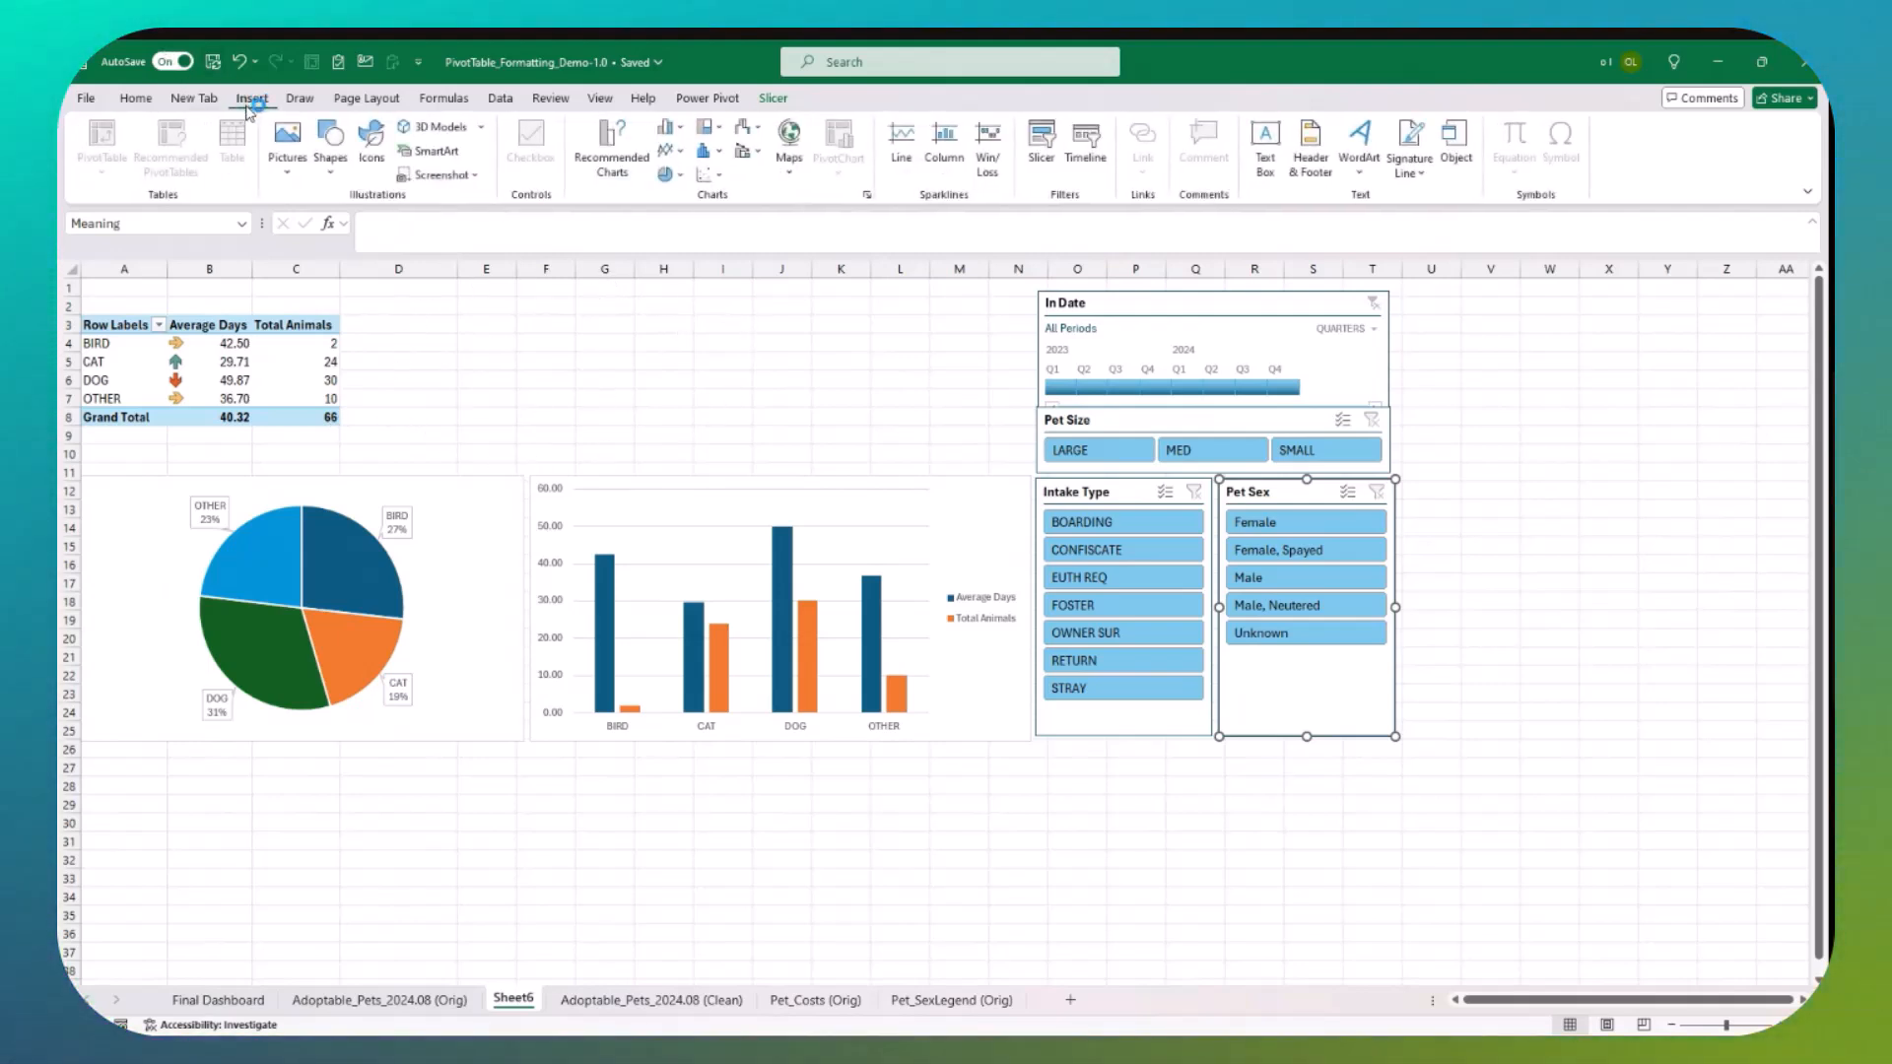
left_click(330, 148)
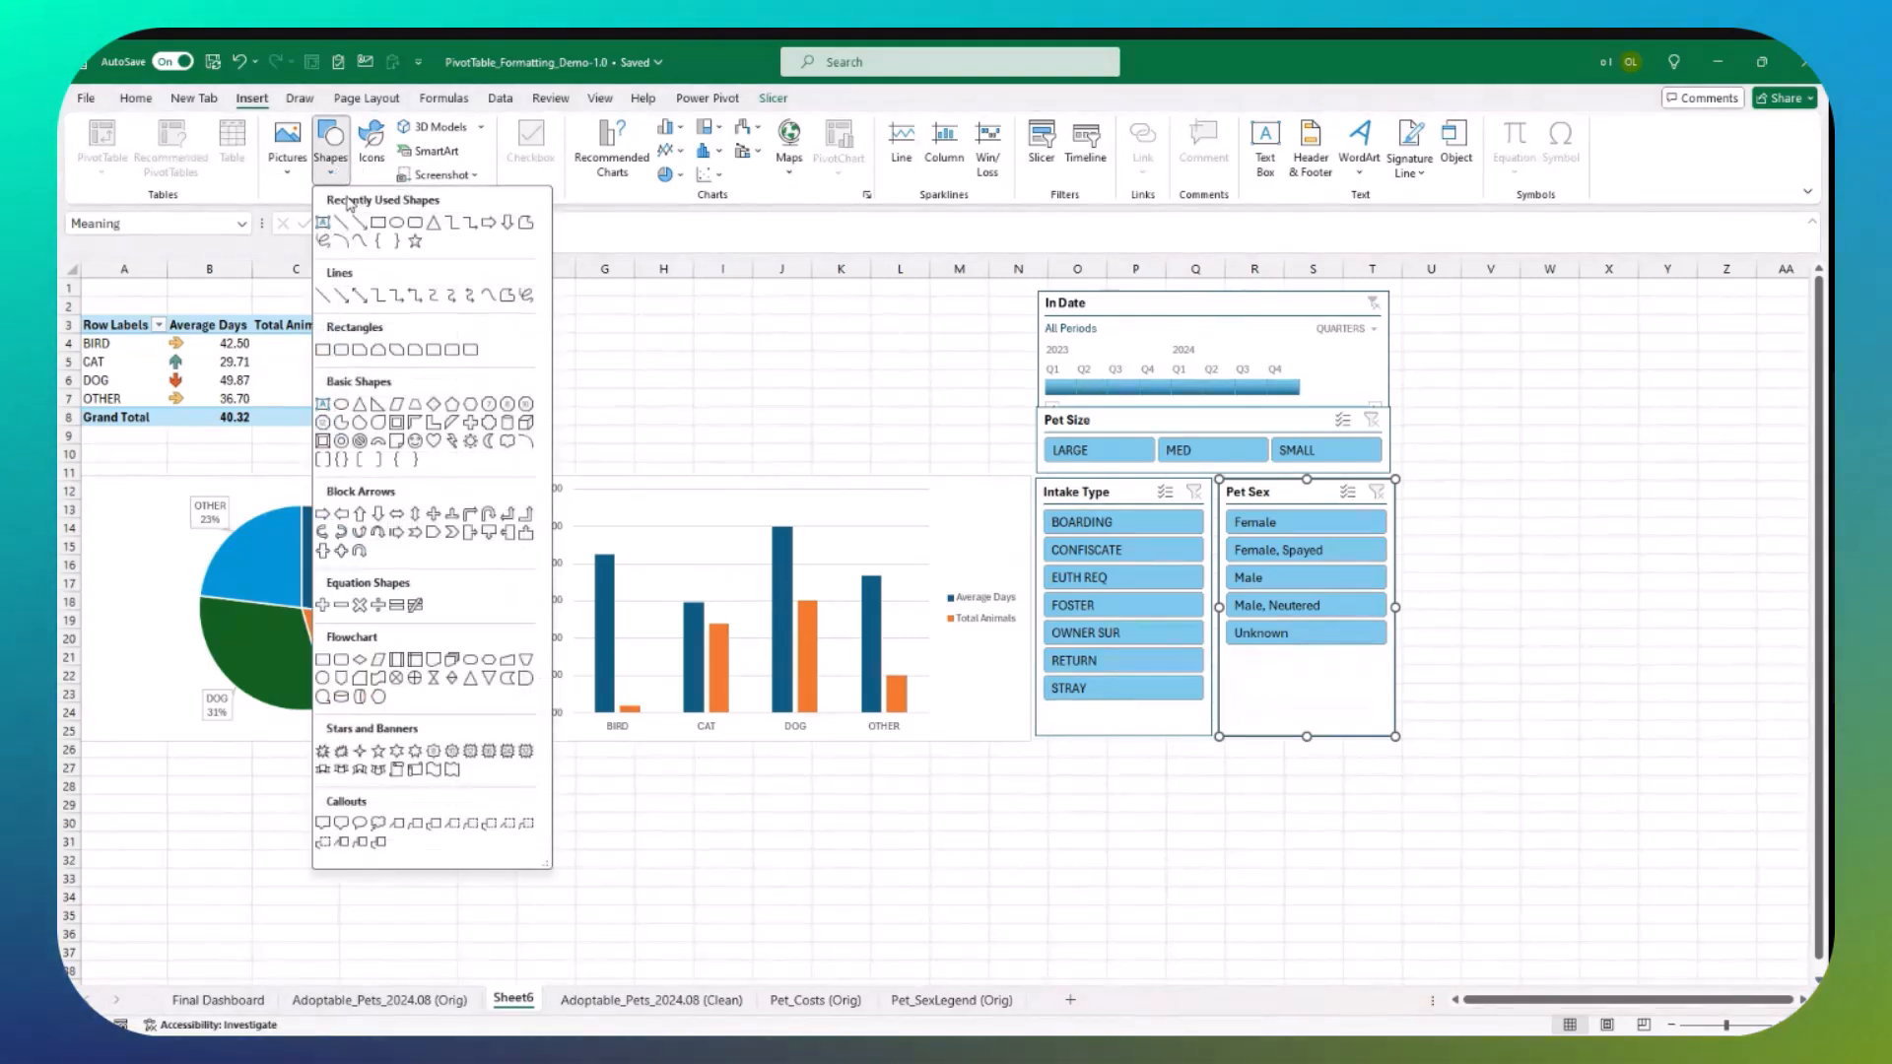
left_click(414, 224)
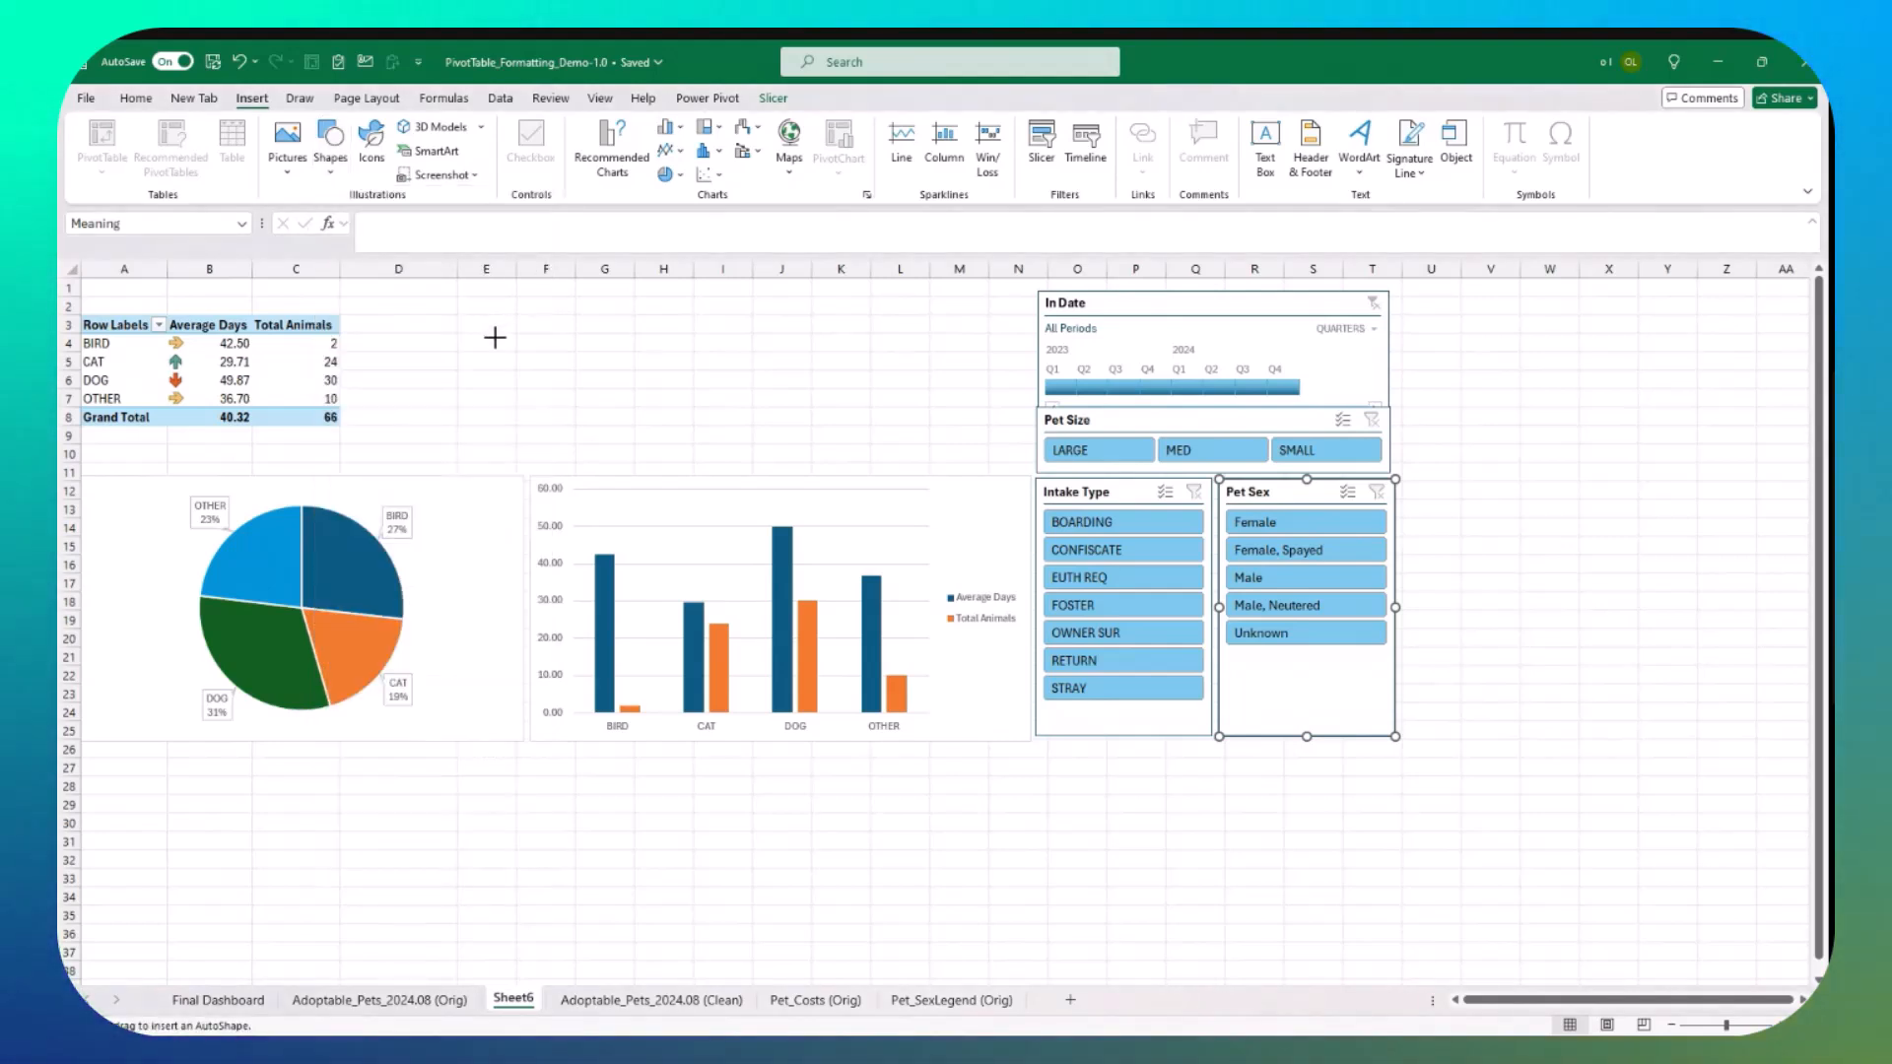
left_click_drag(694, 424, 595, 451)
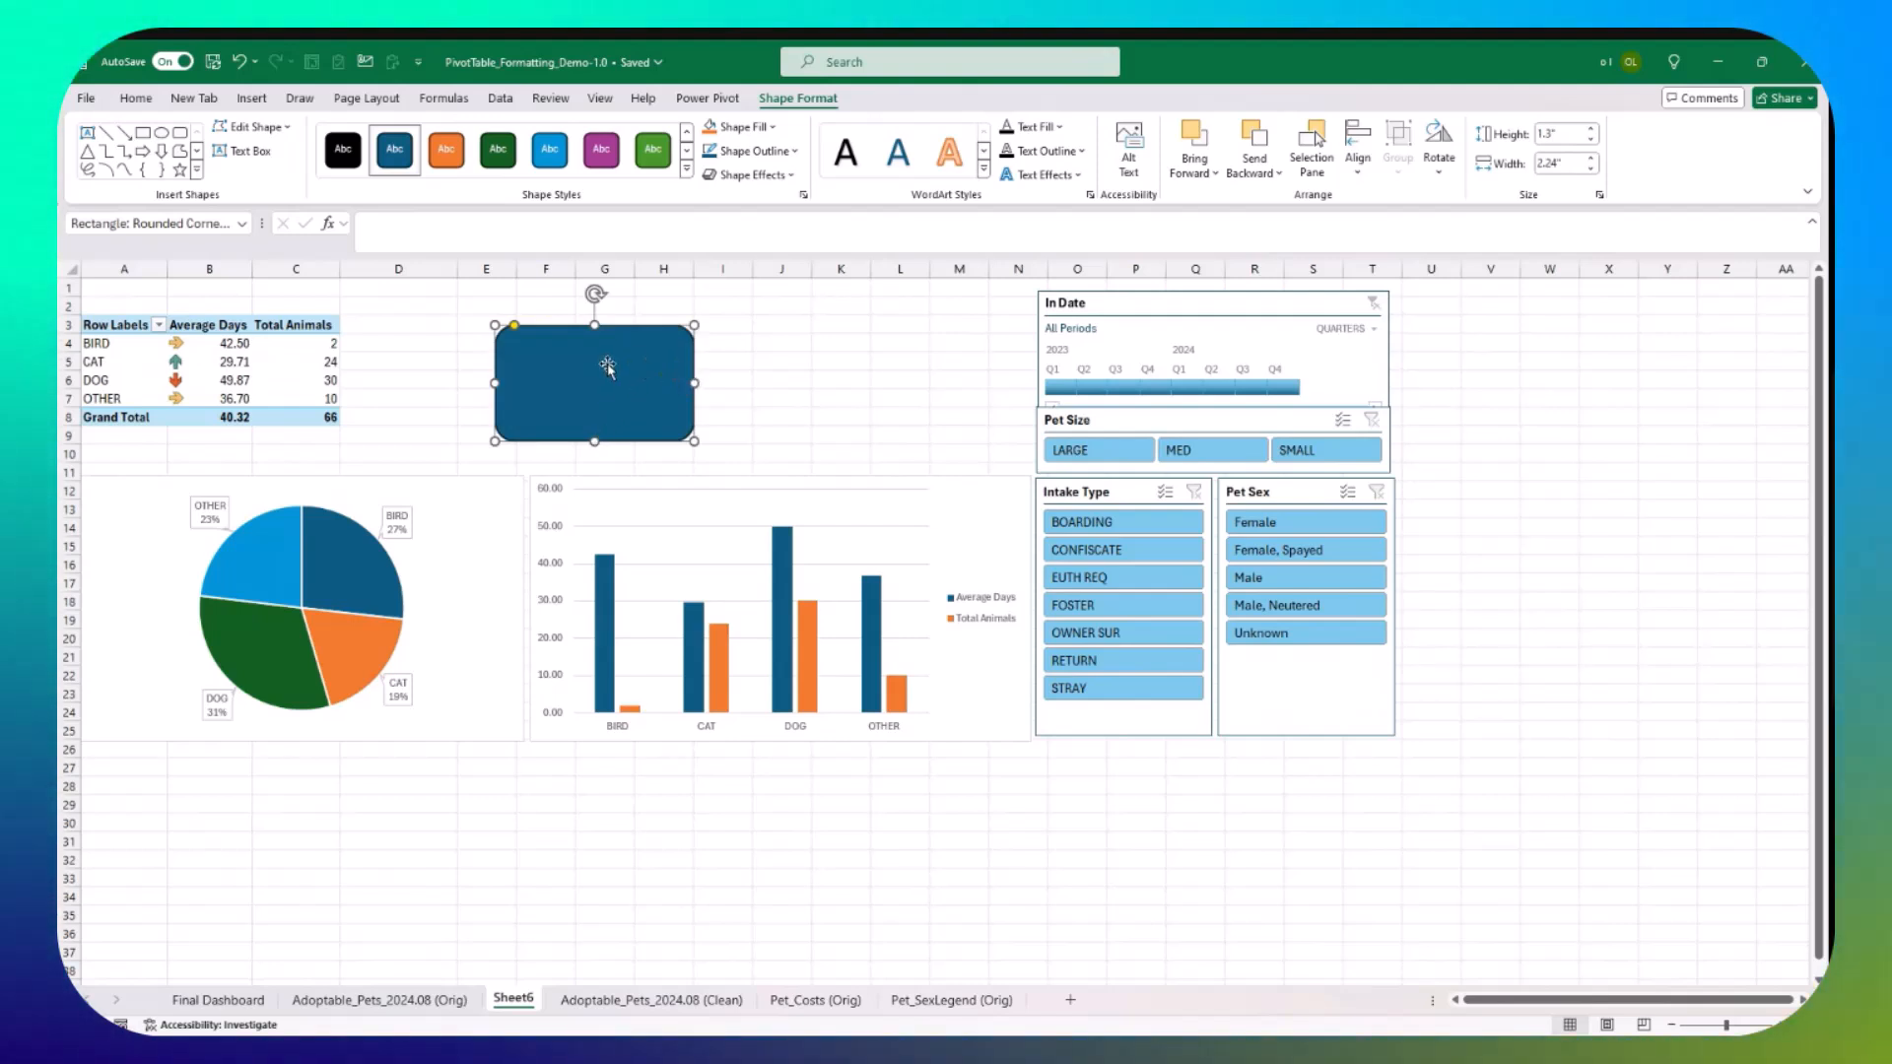
Step: Paste a copy of the rounded rectangle, place it beside the original above the column chart, and adjust the spacing between them
left_click(787, 373)
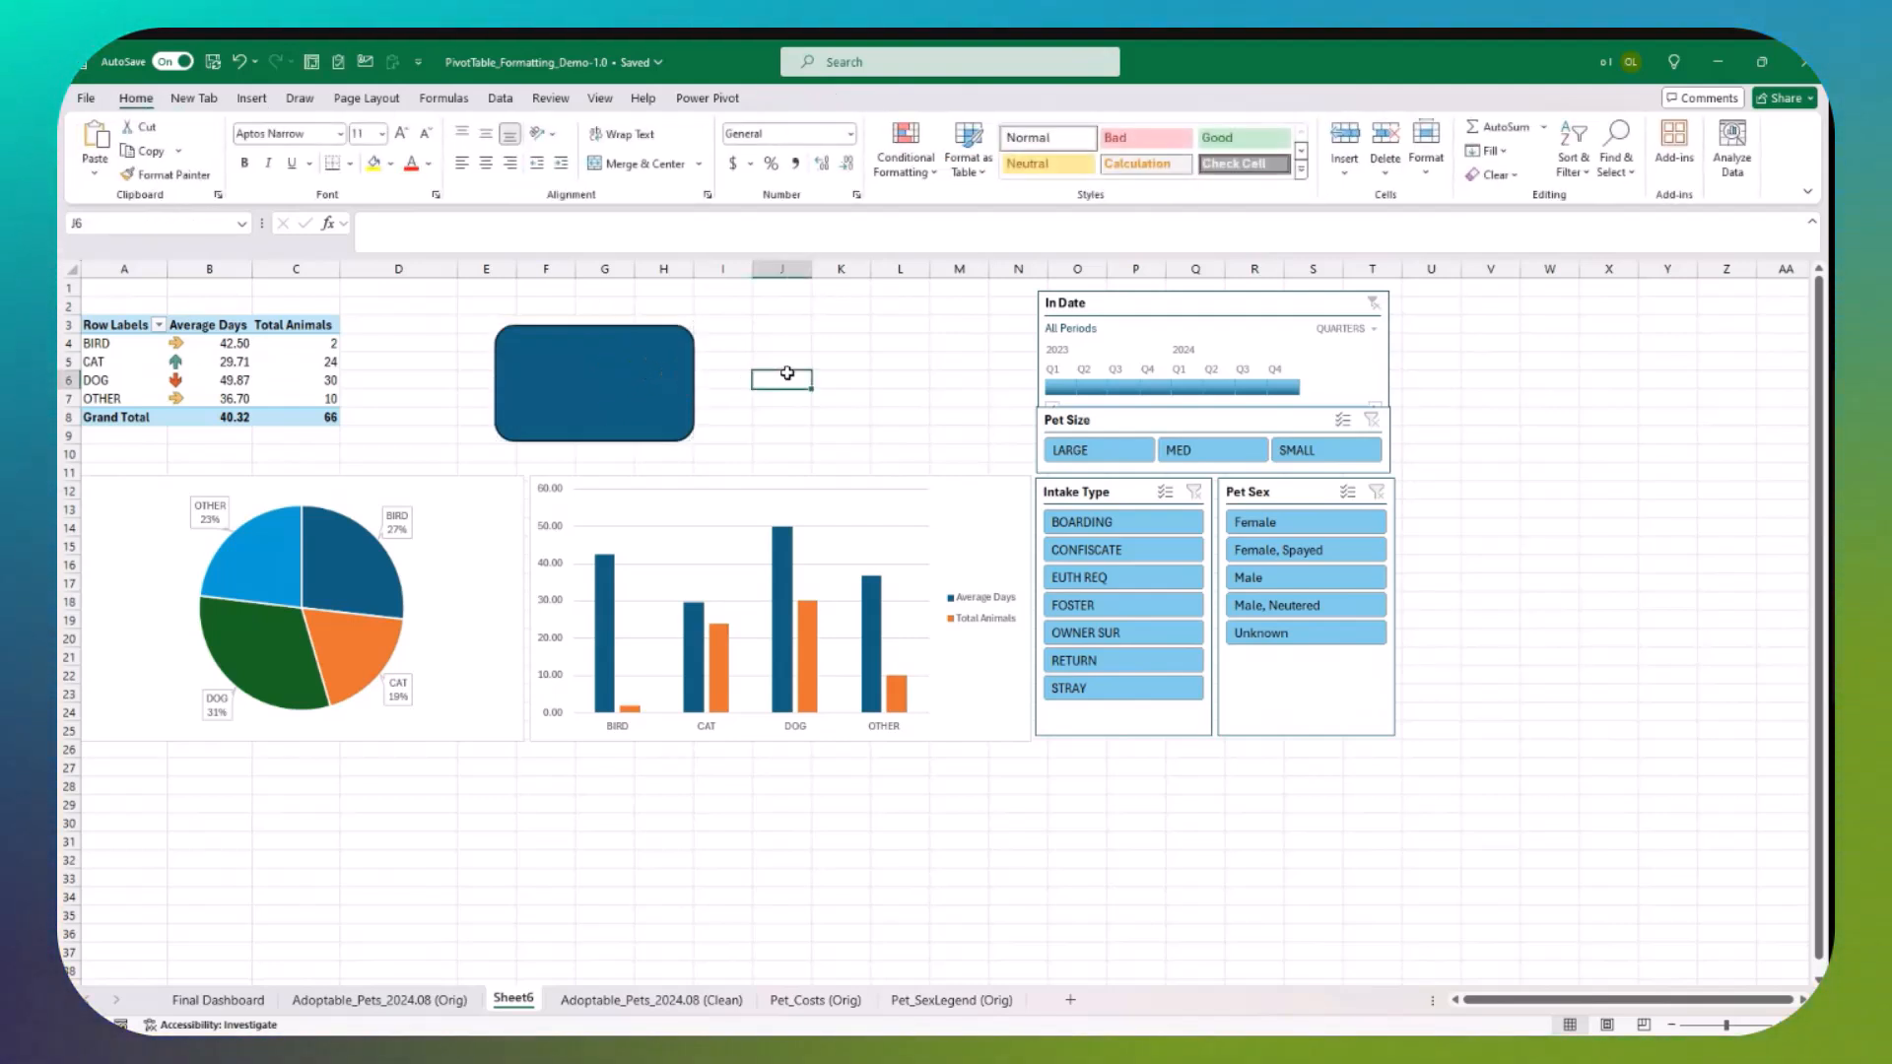
key("ctrl+v")
left_click_drag(830, 402, 805, 359)
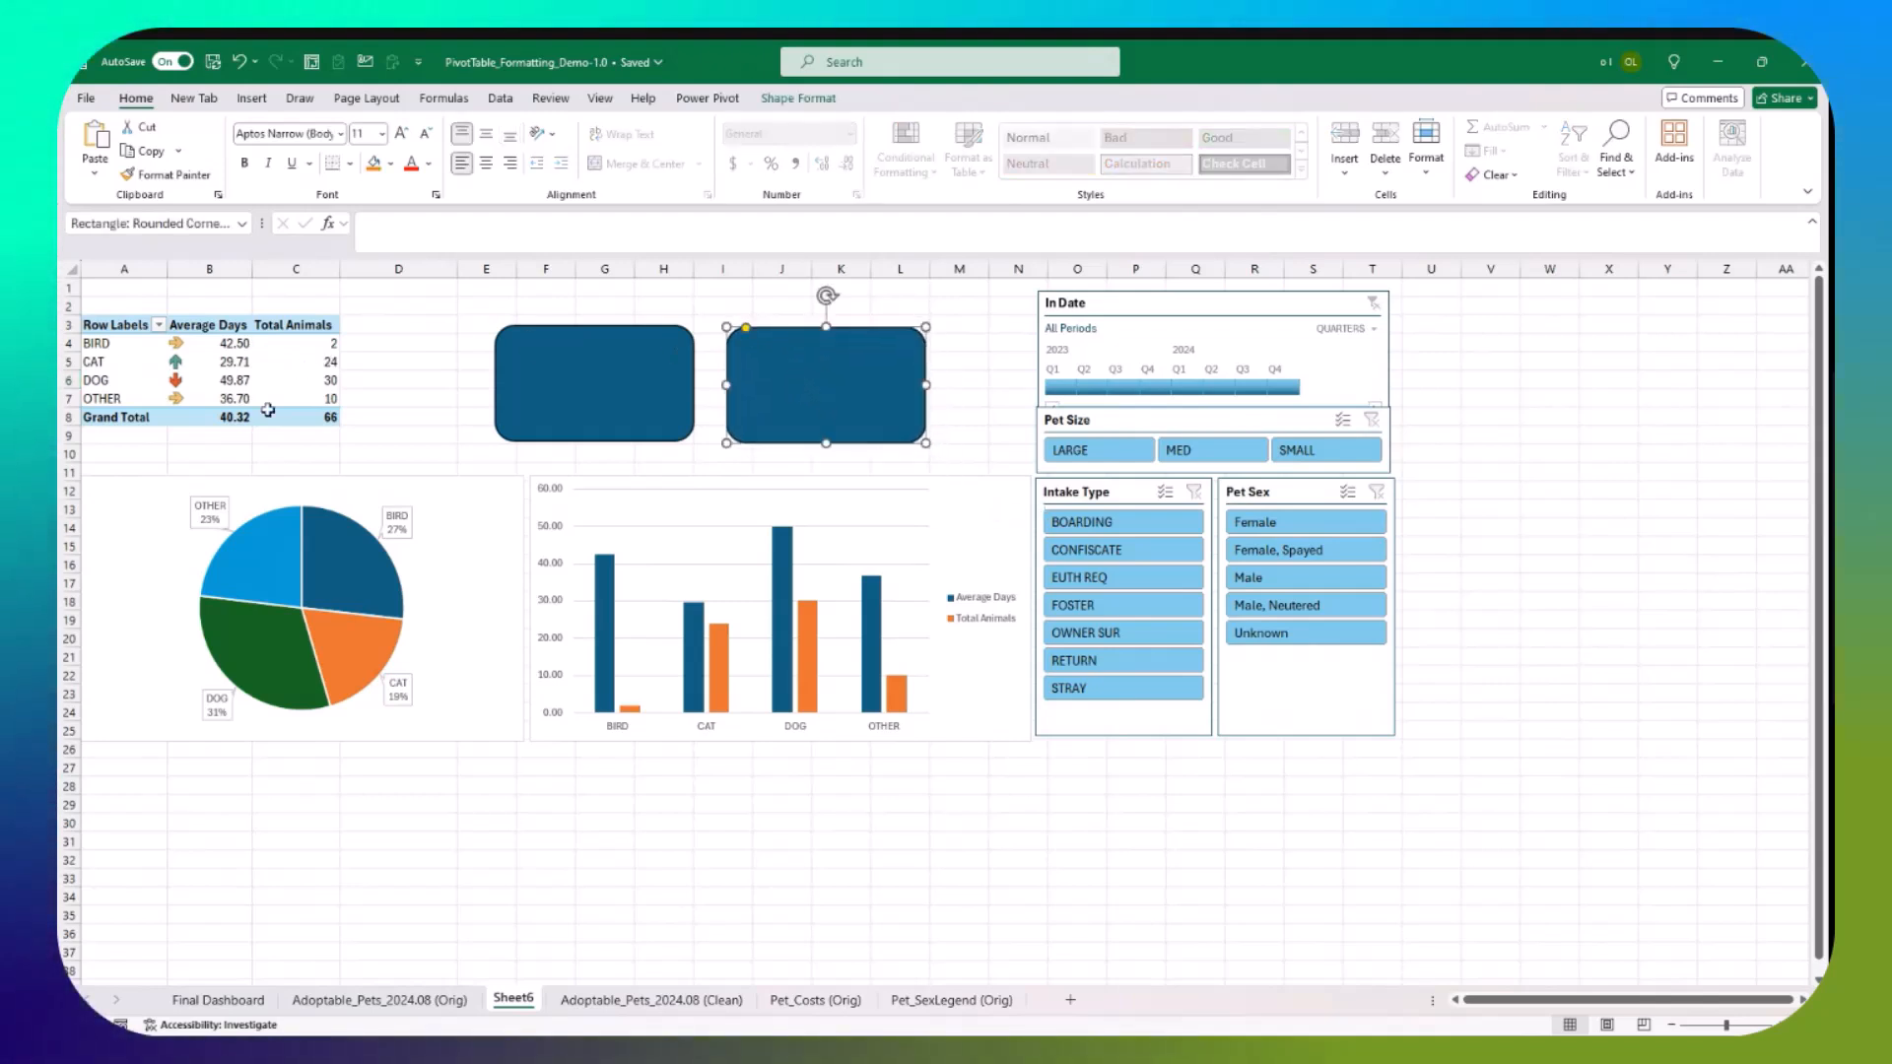
left_click(490, 411)
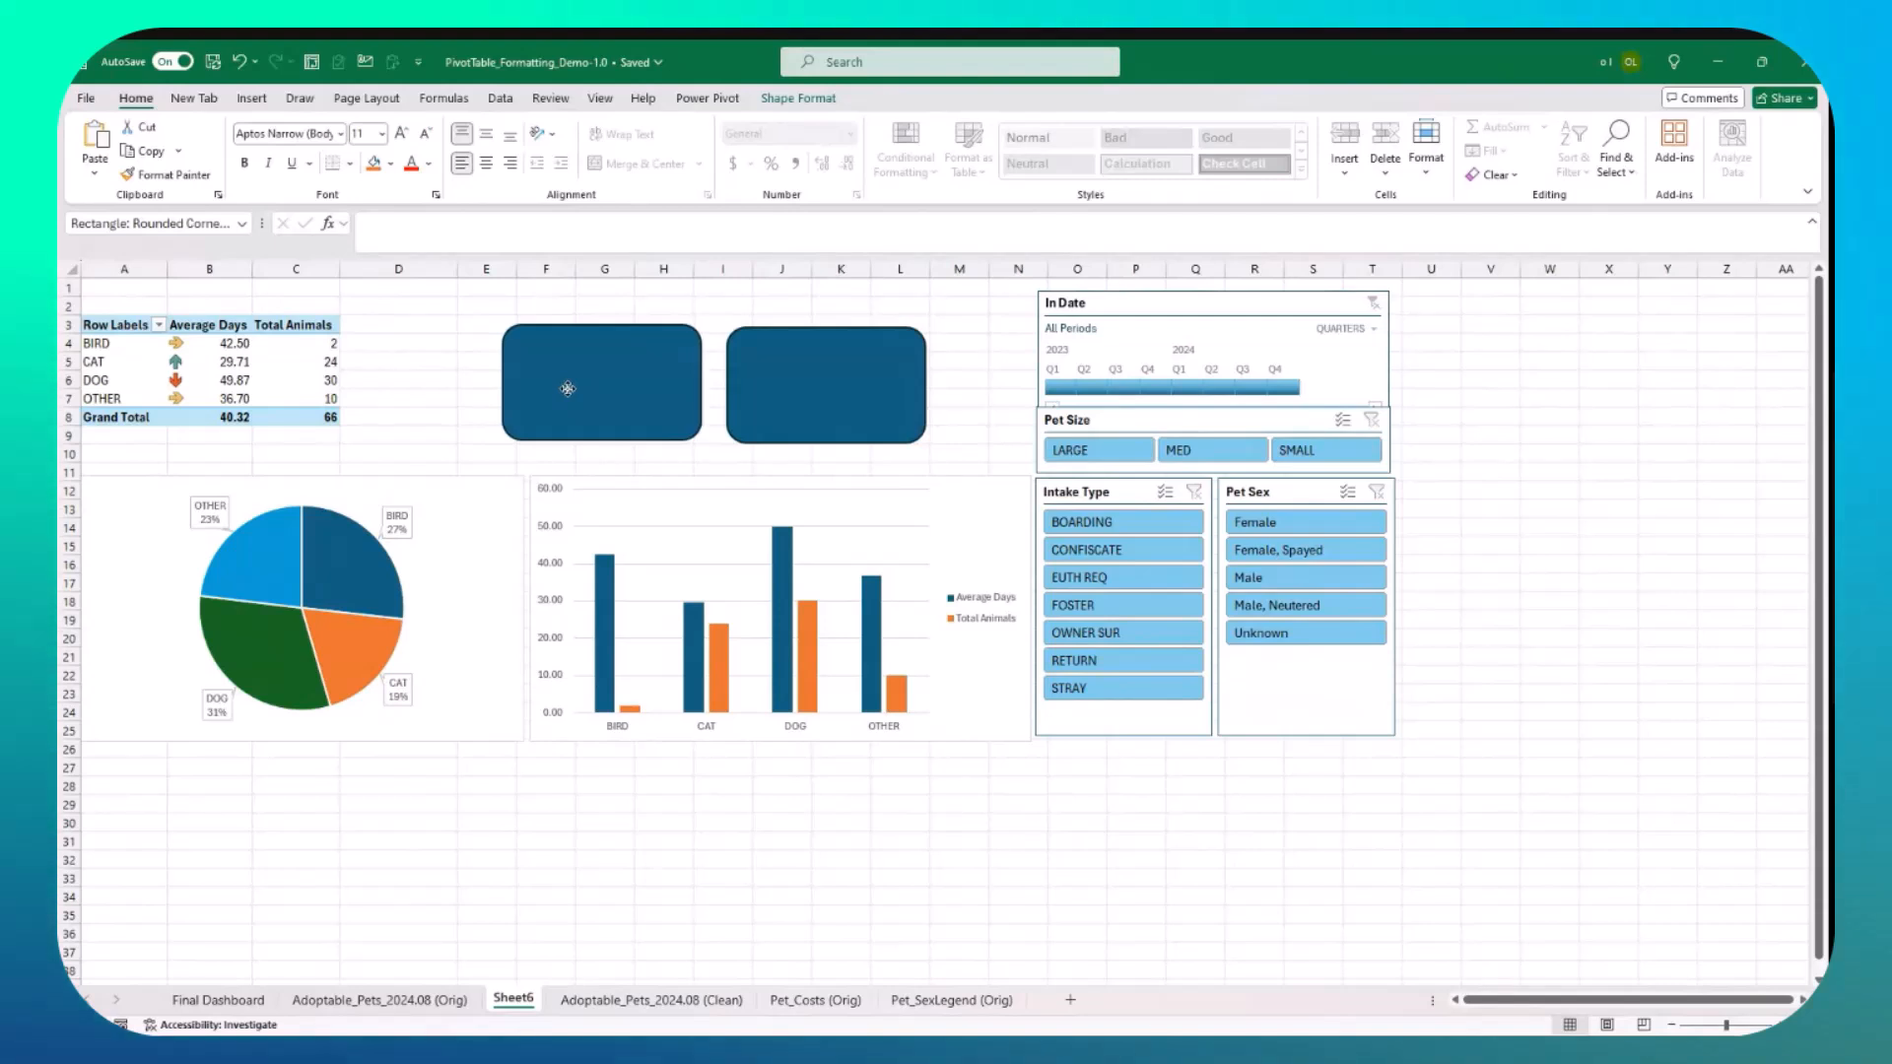
left_click_drag(562, 388, 568, 391)
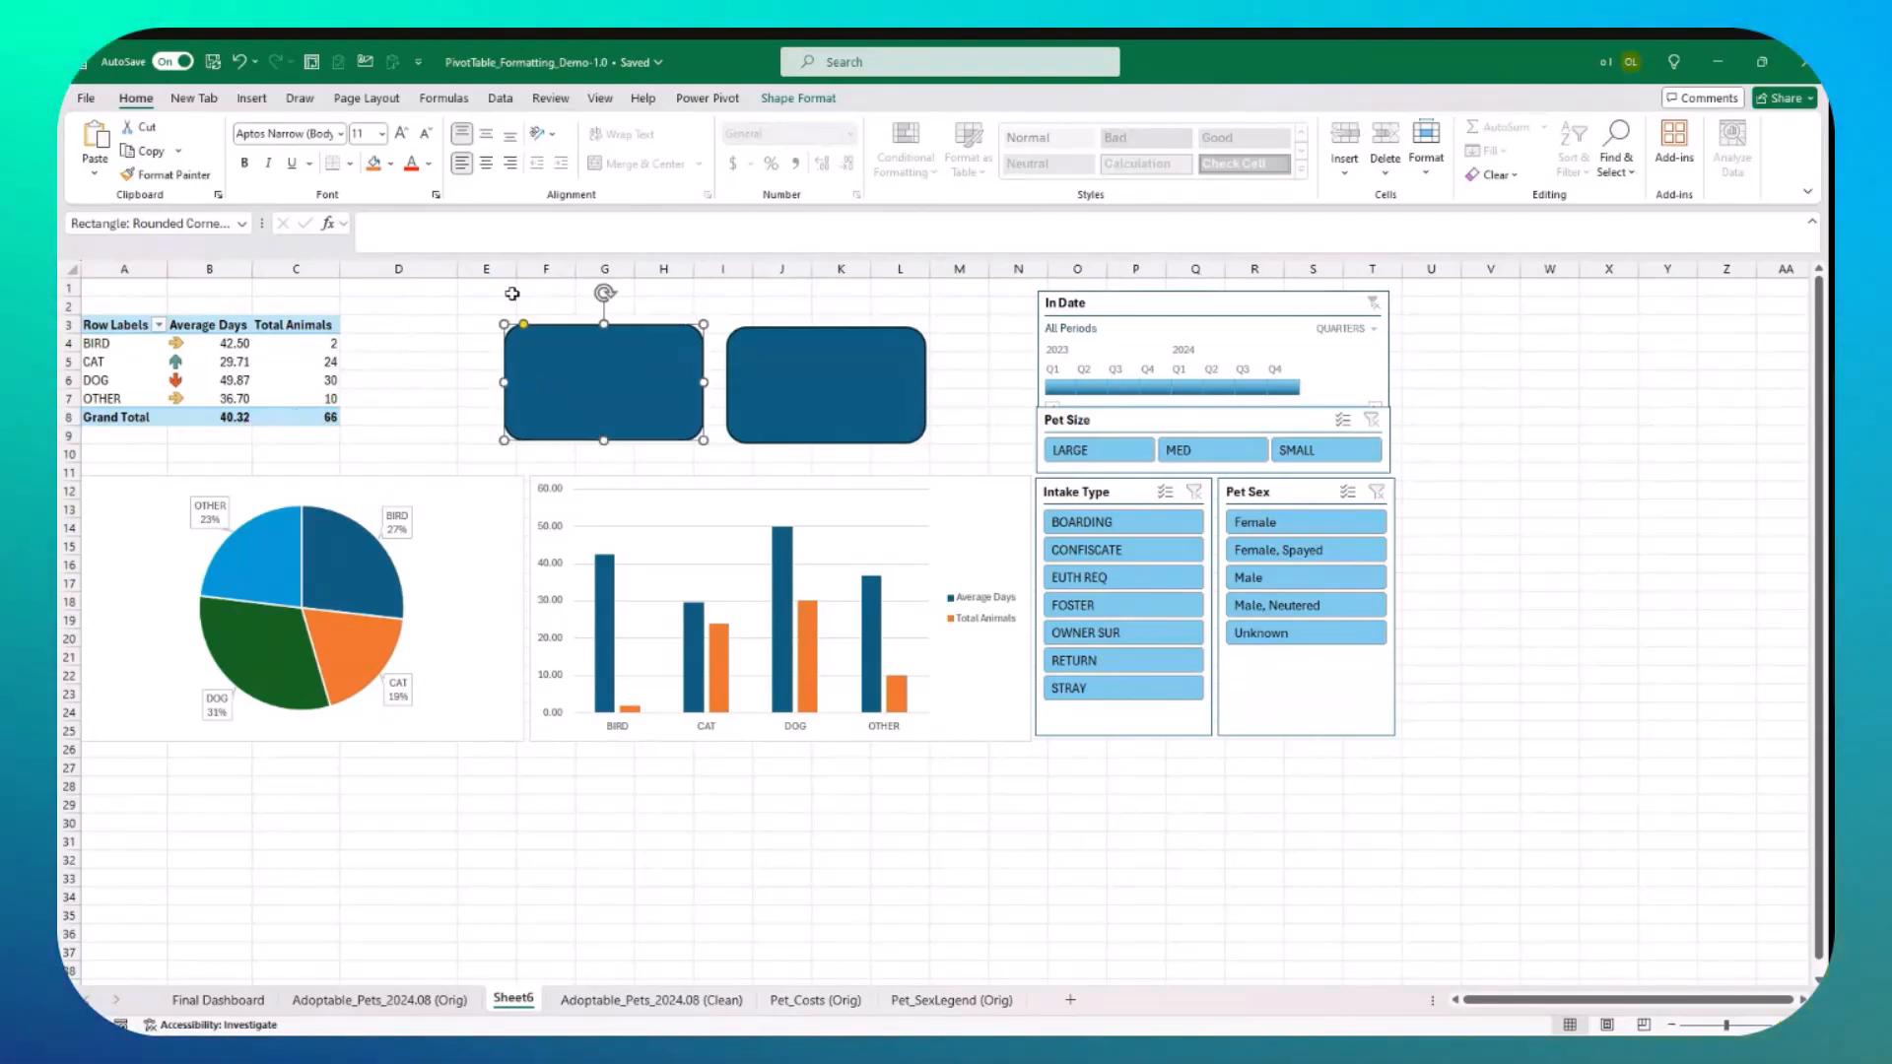
Step: Enter a GETPIVOTDATA formula in cell E1 that references the PivotTable's Average Days grand total
left_click(472, 289)
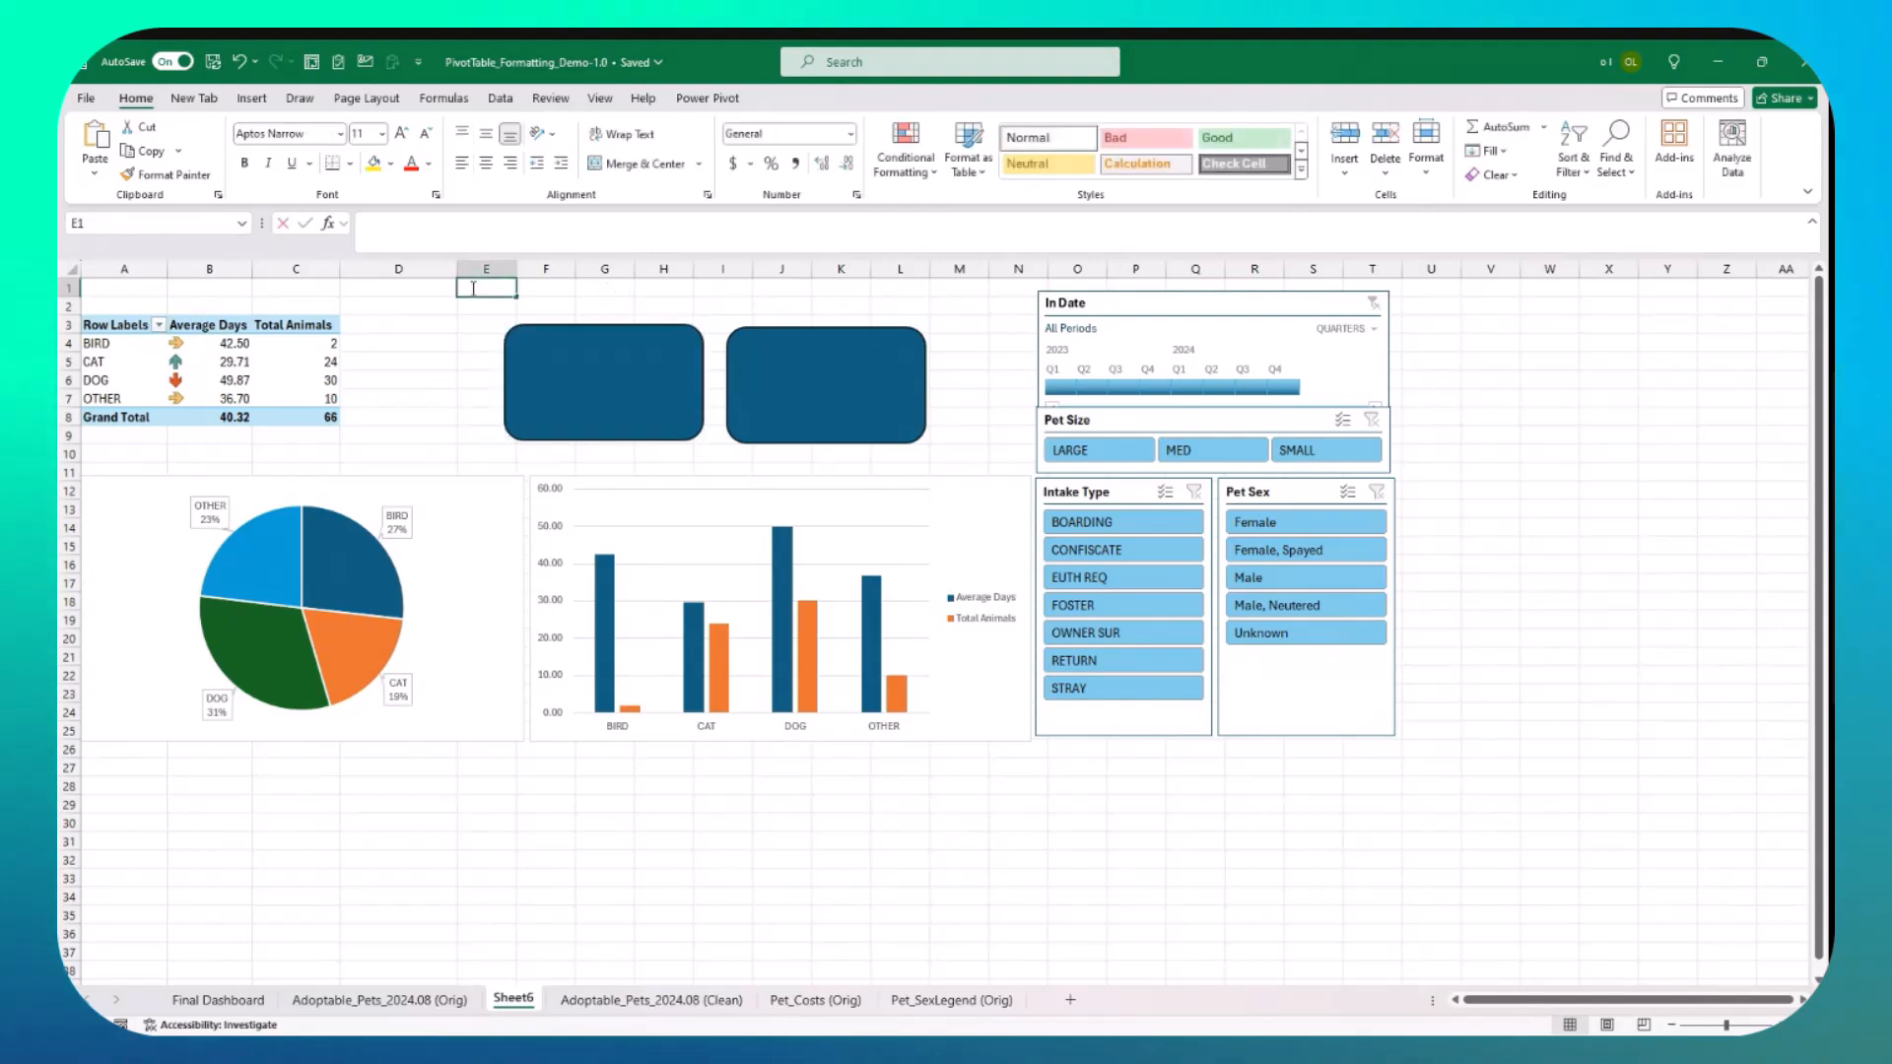
type("=")
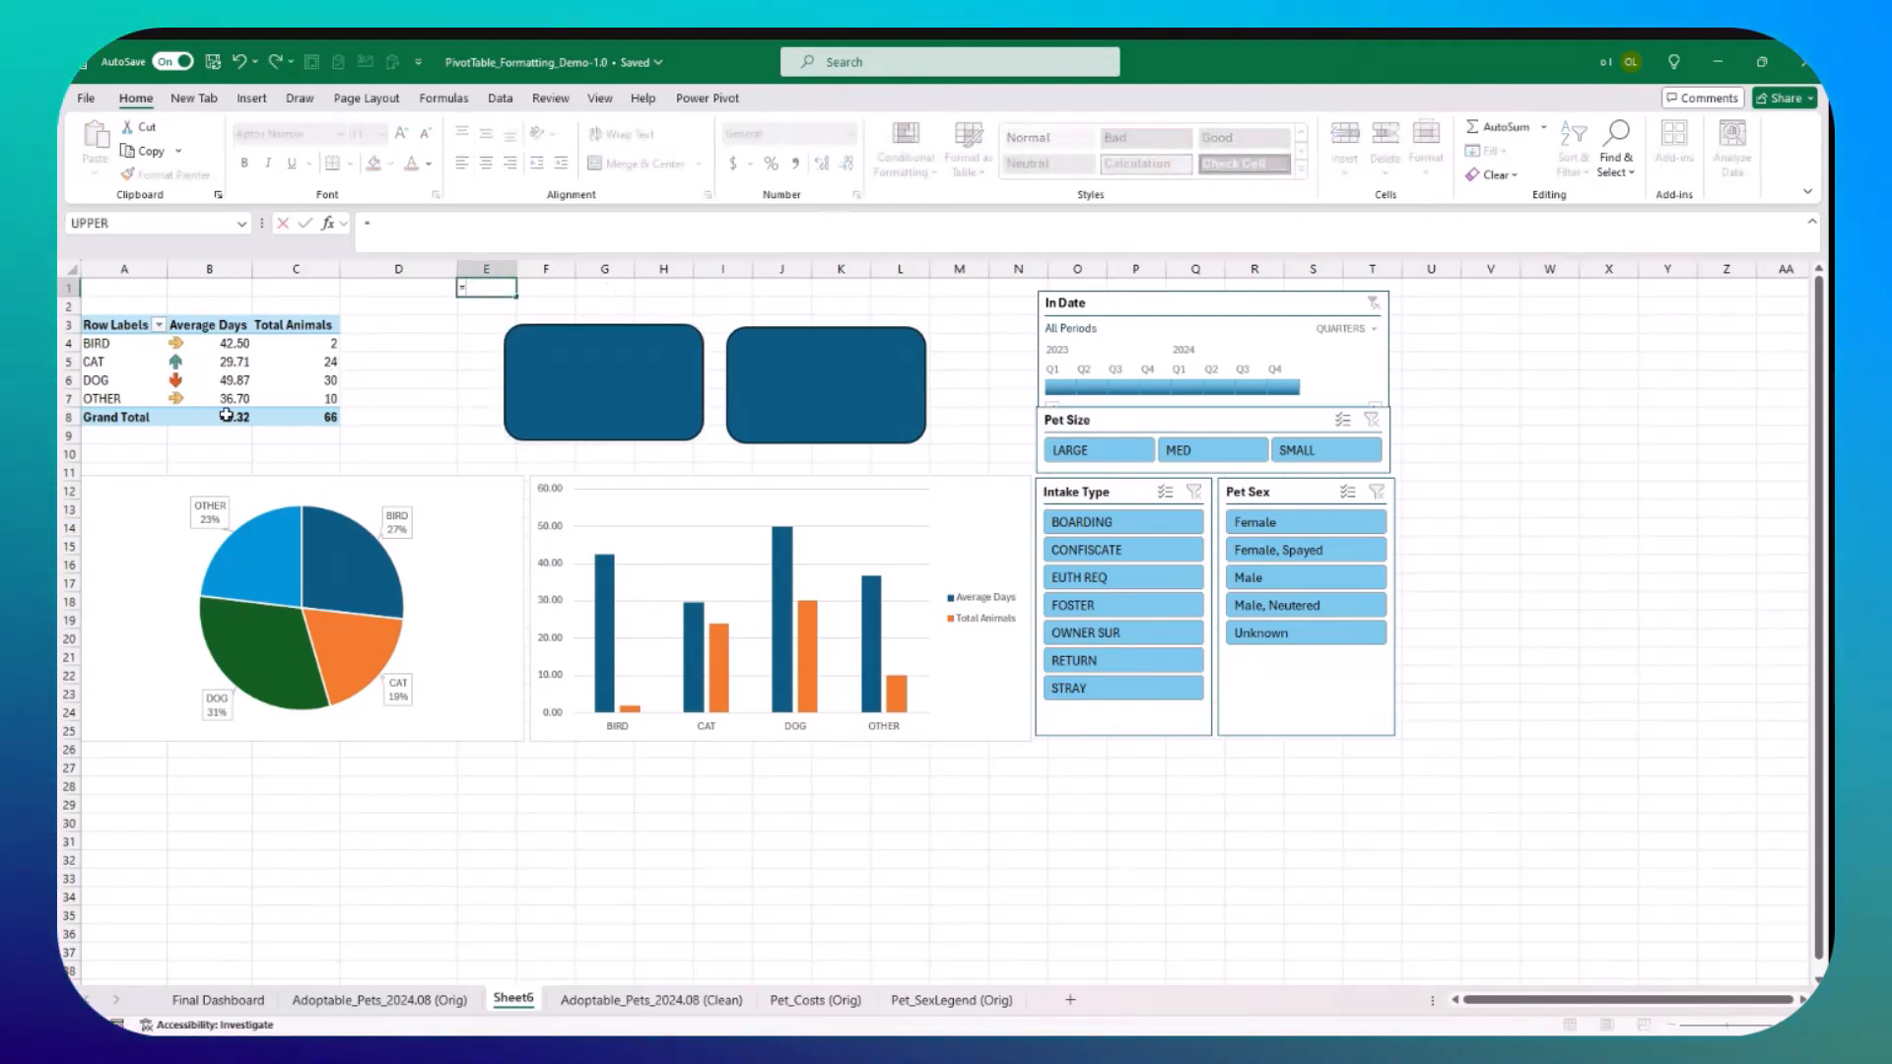
left_click(227, 415)
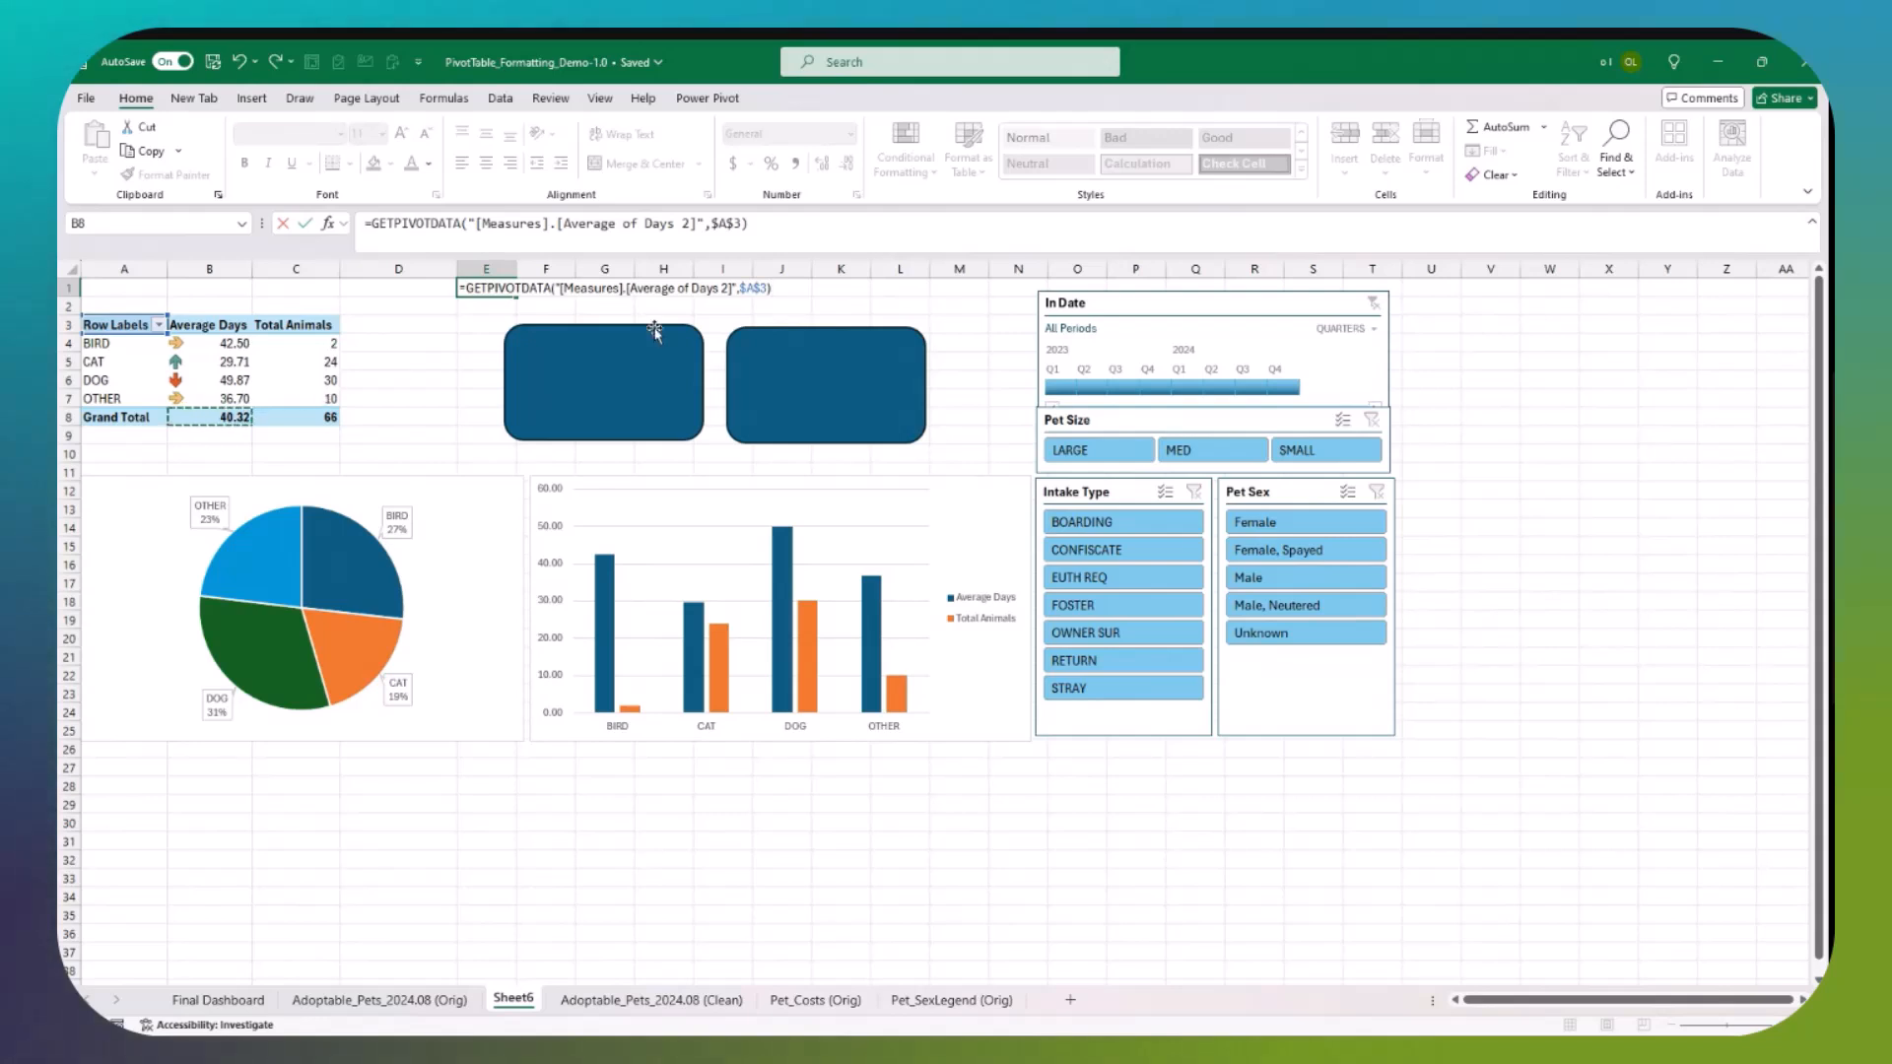
key("Return")
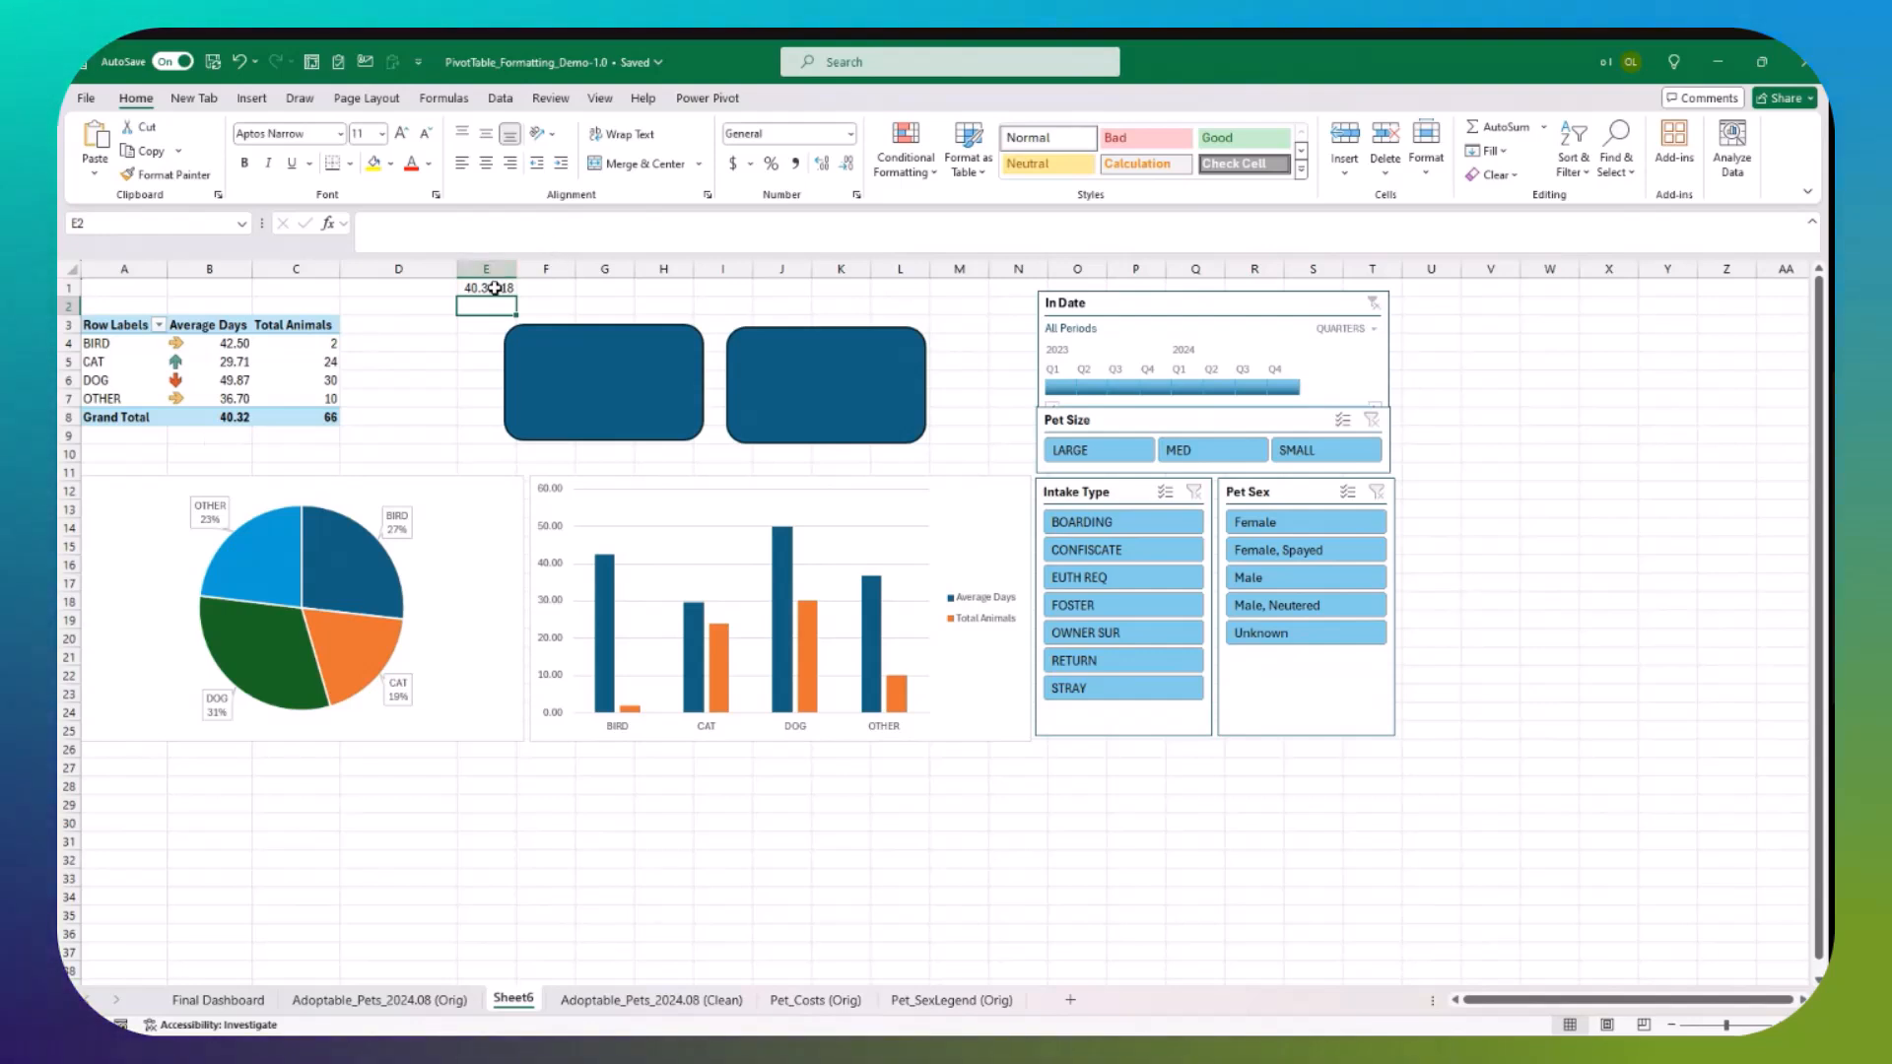
Step: Wrap the formula in cell E1 in IFERROR so that it returns 0 on an error
left_click(495, 287)
left_click(375, 225)
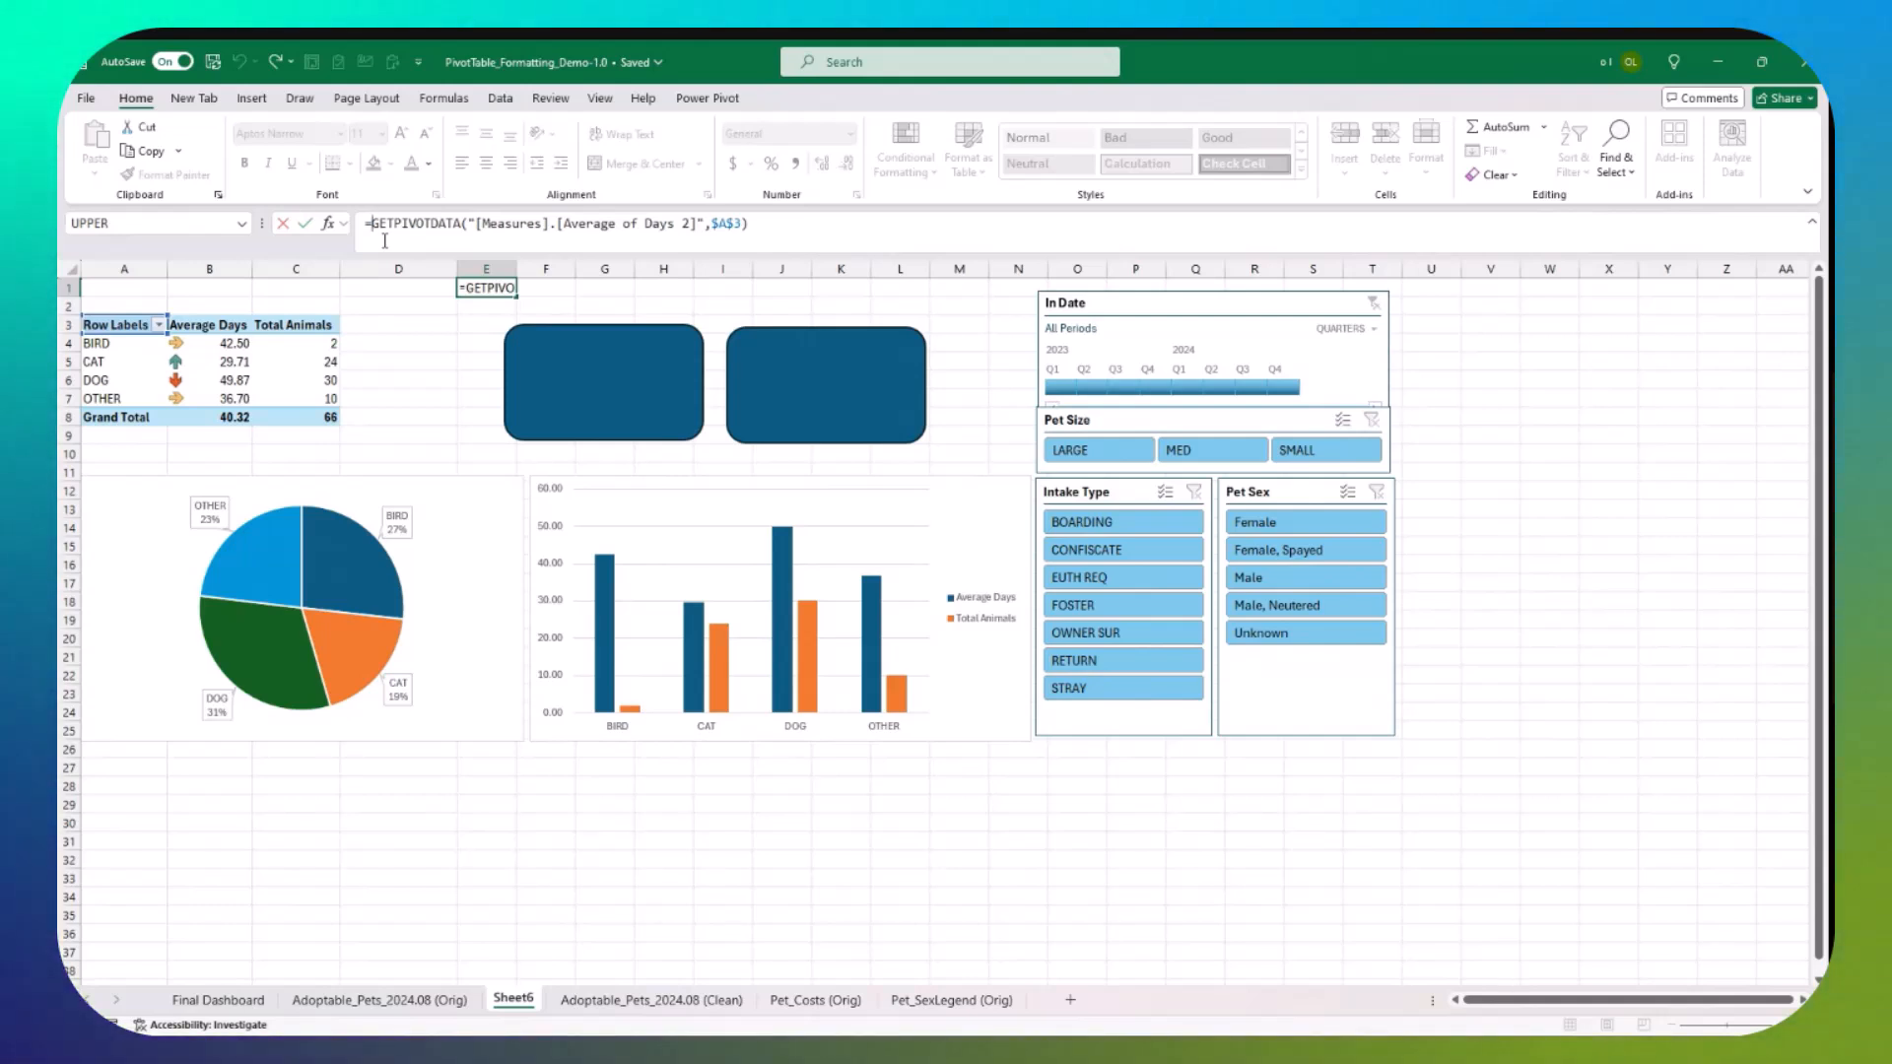
type("IFERROR(")
left_click(823, 229)
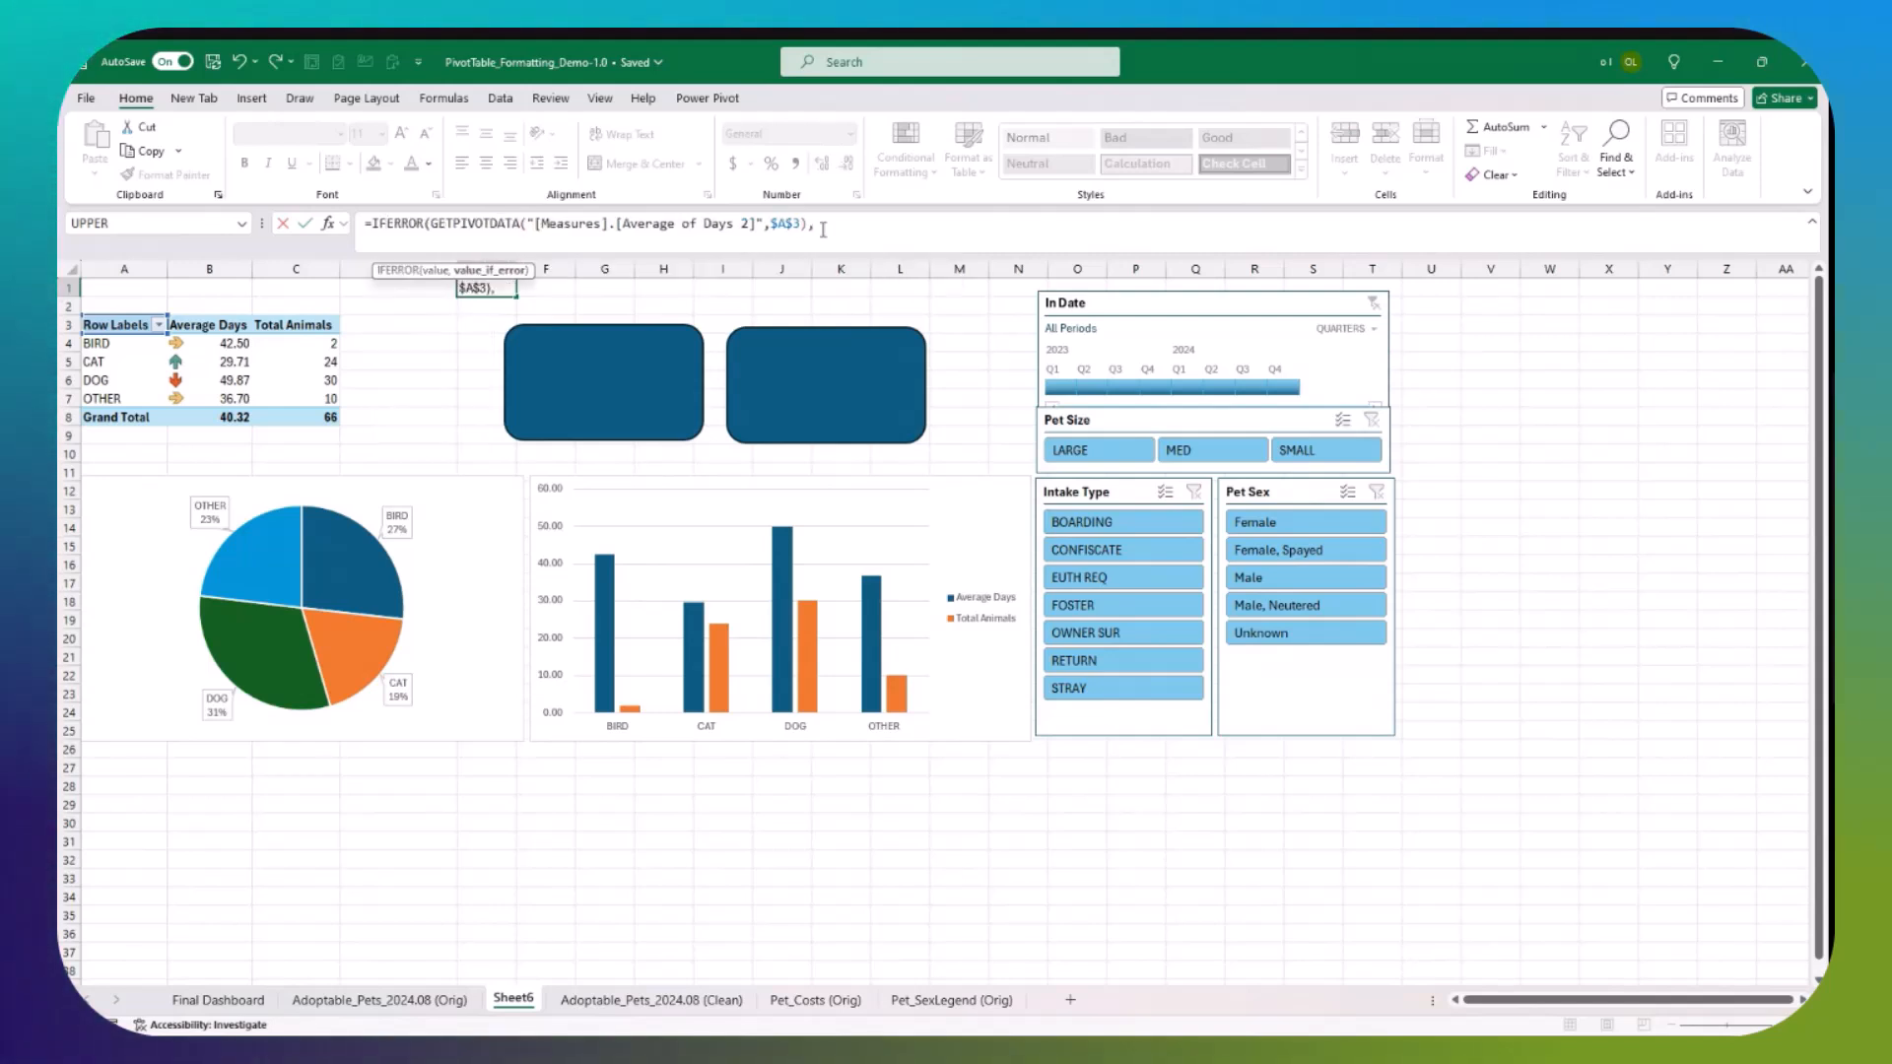
type(",0")
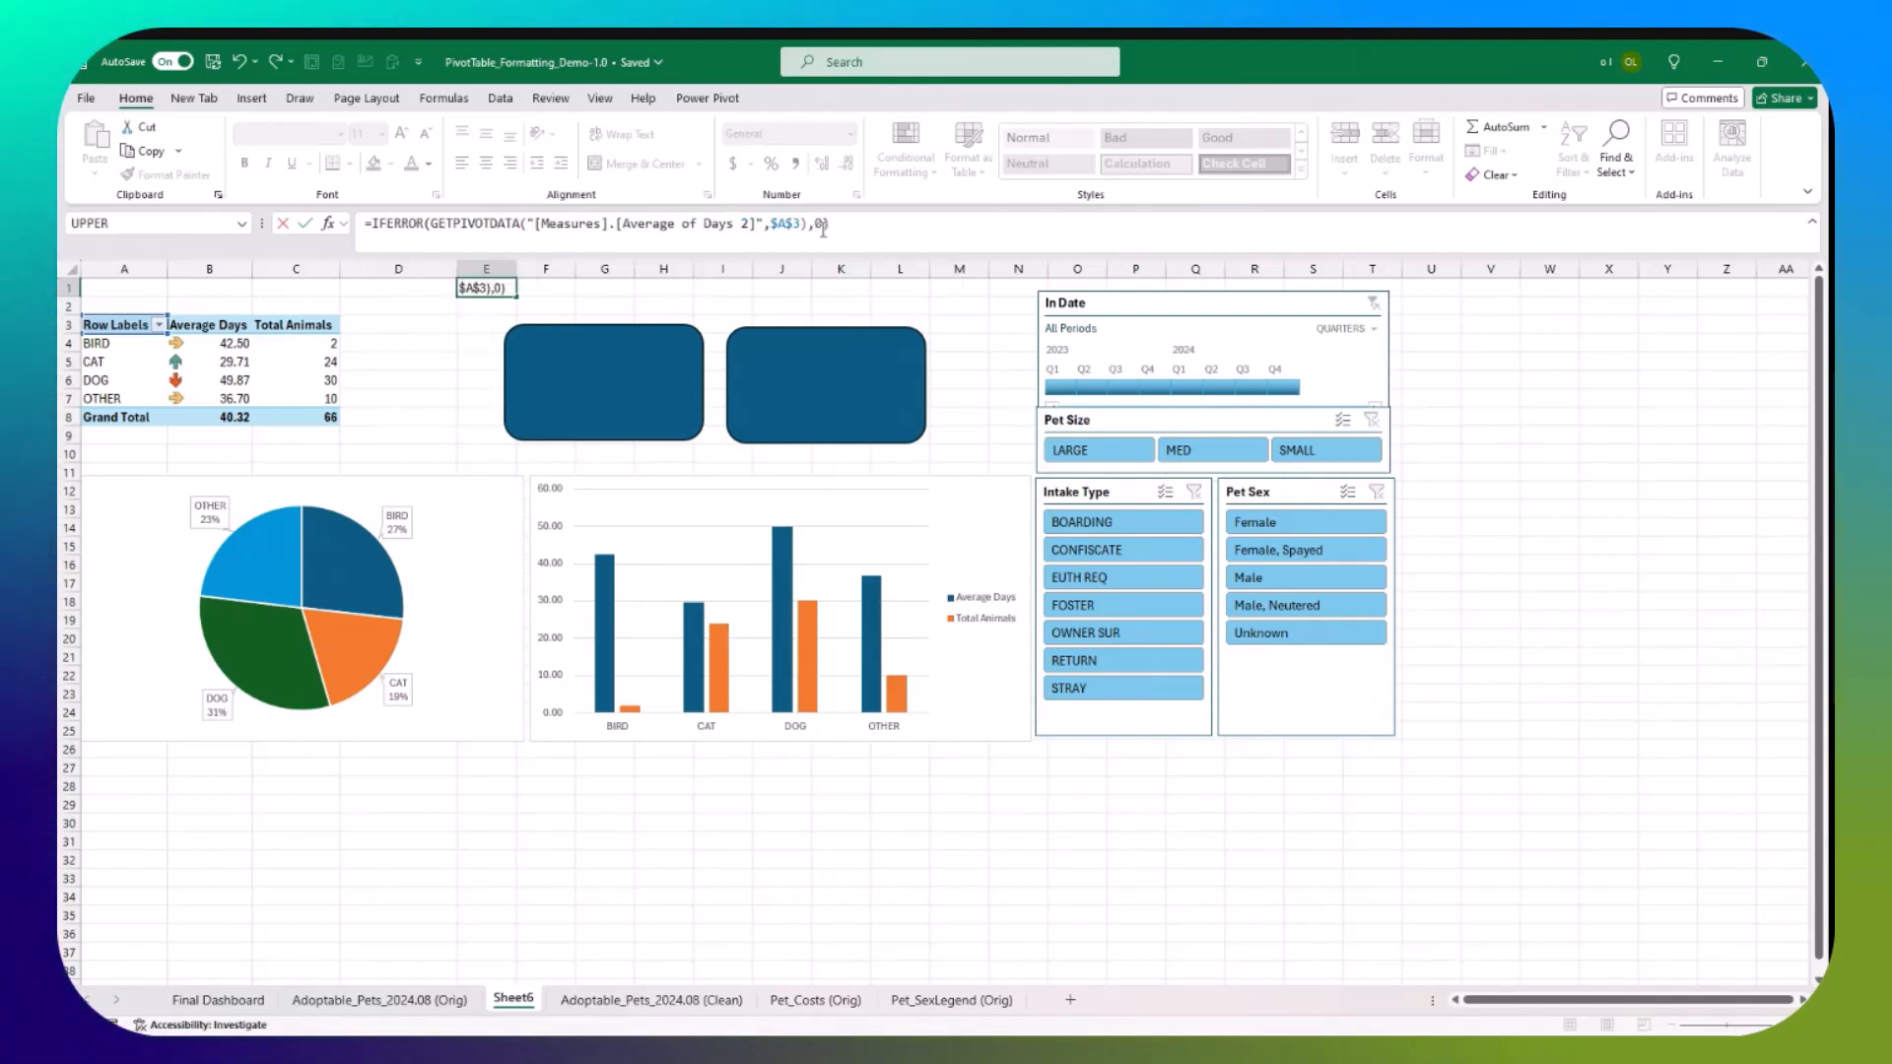
key("Return")
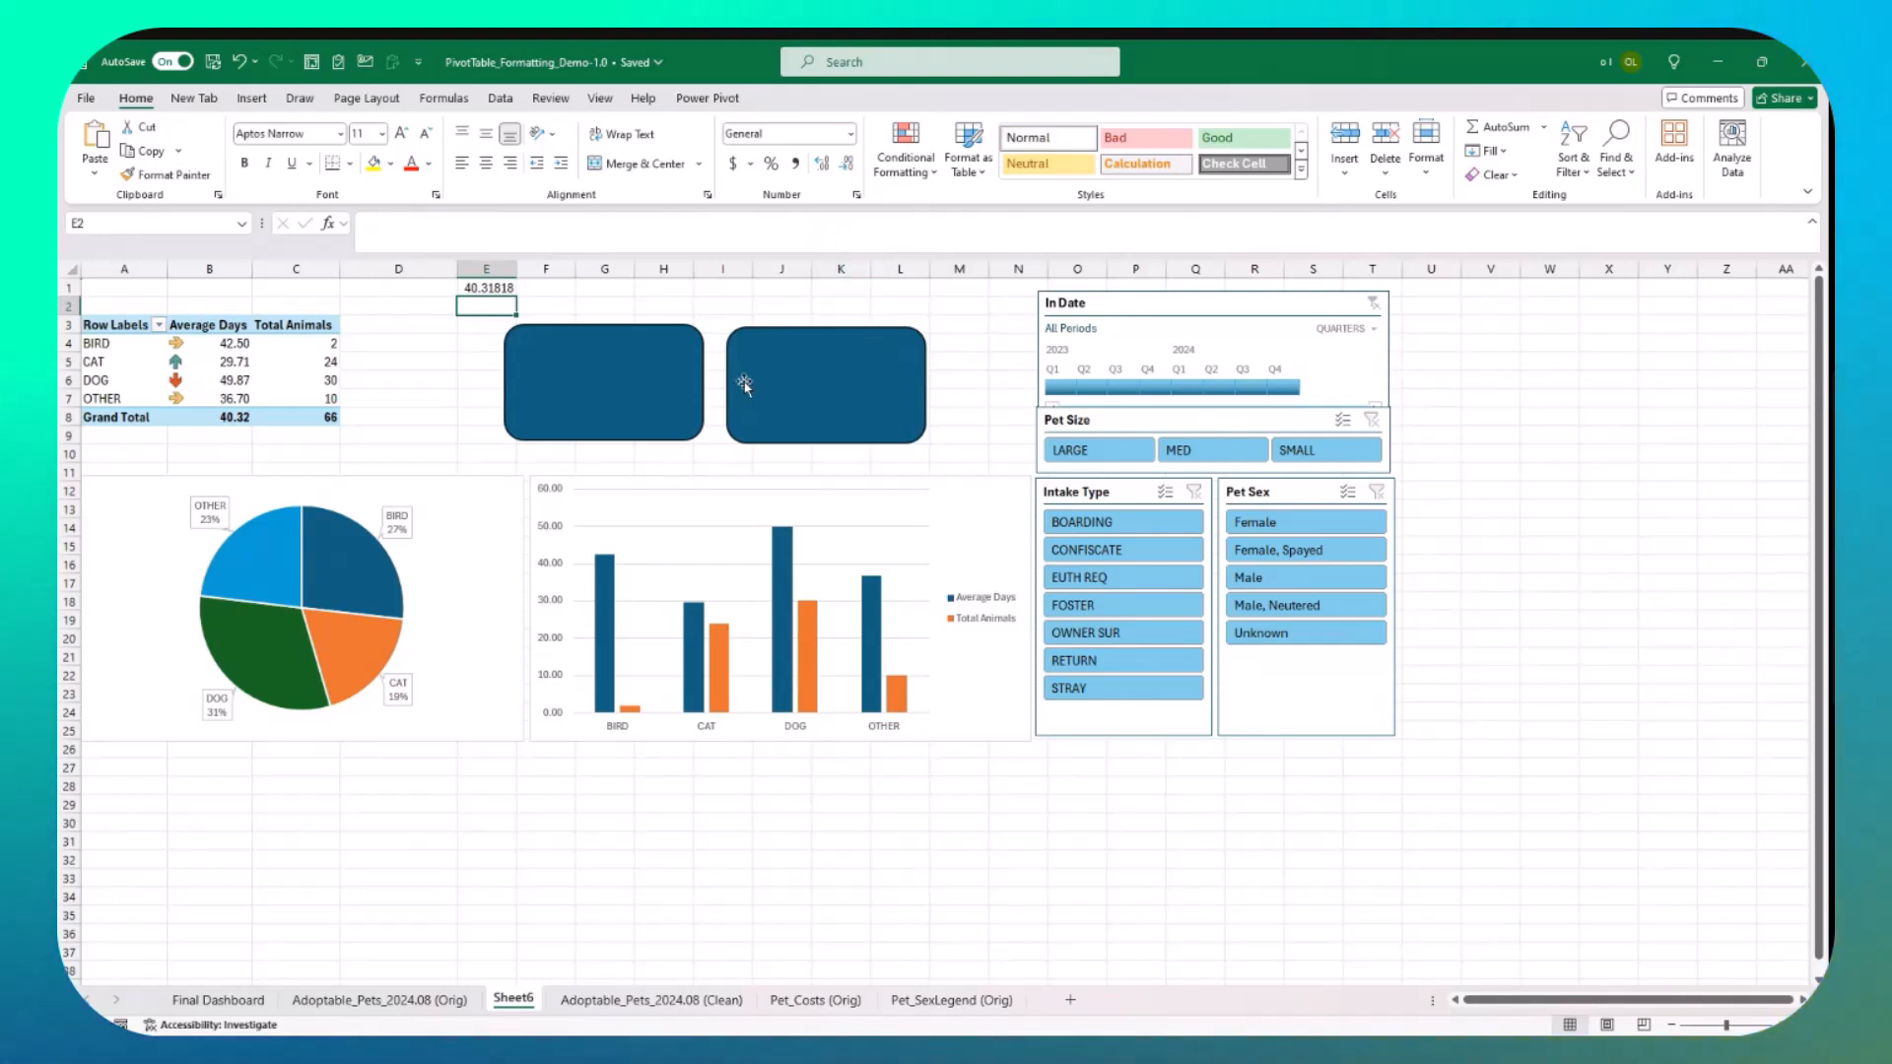
Step: Format cell E1 as a number with two decimal places
left_click(497, 286)
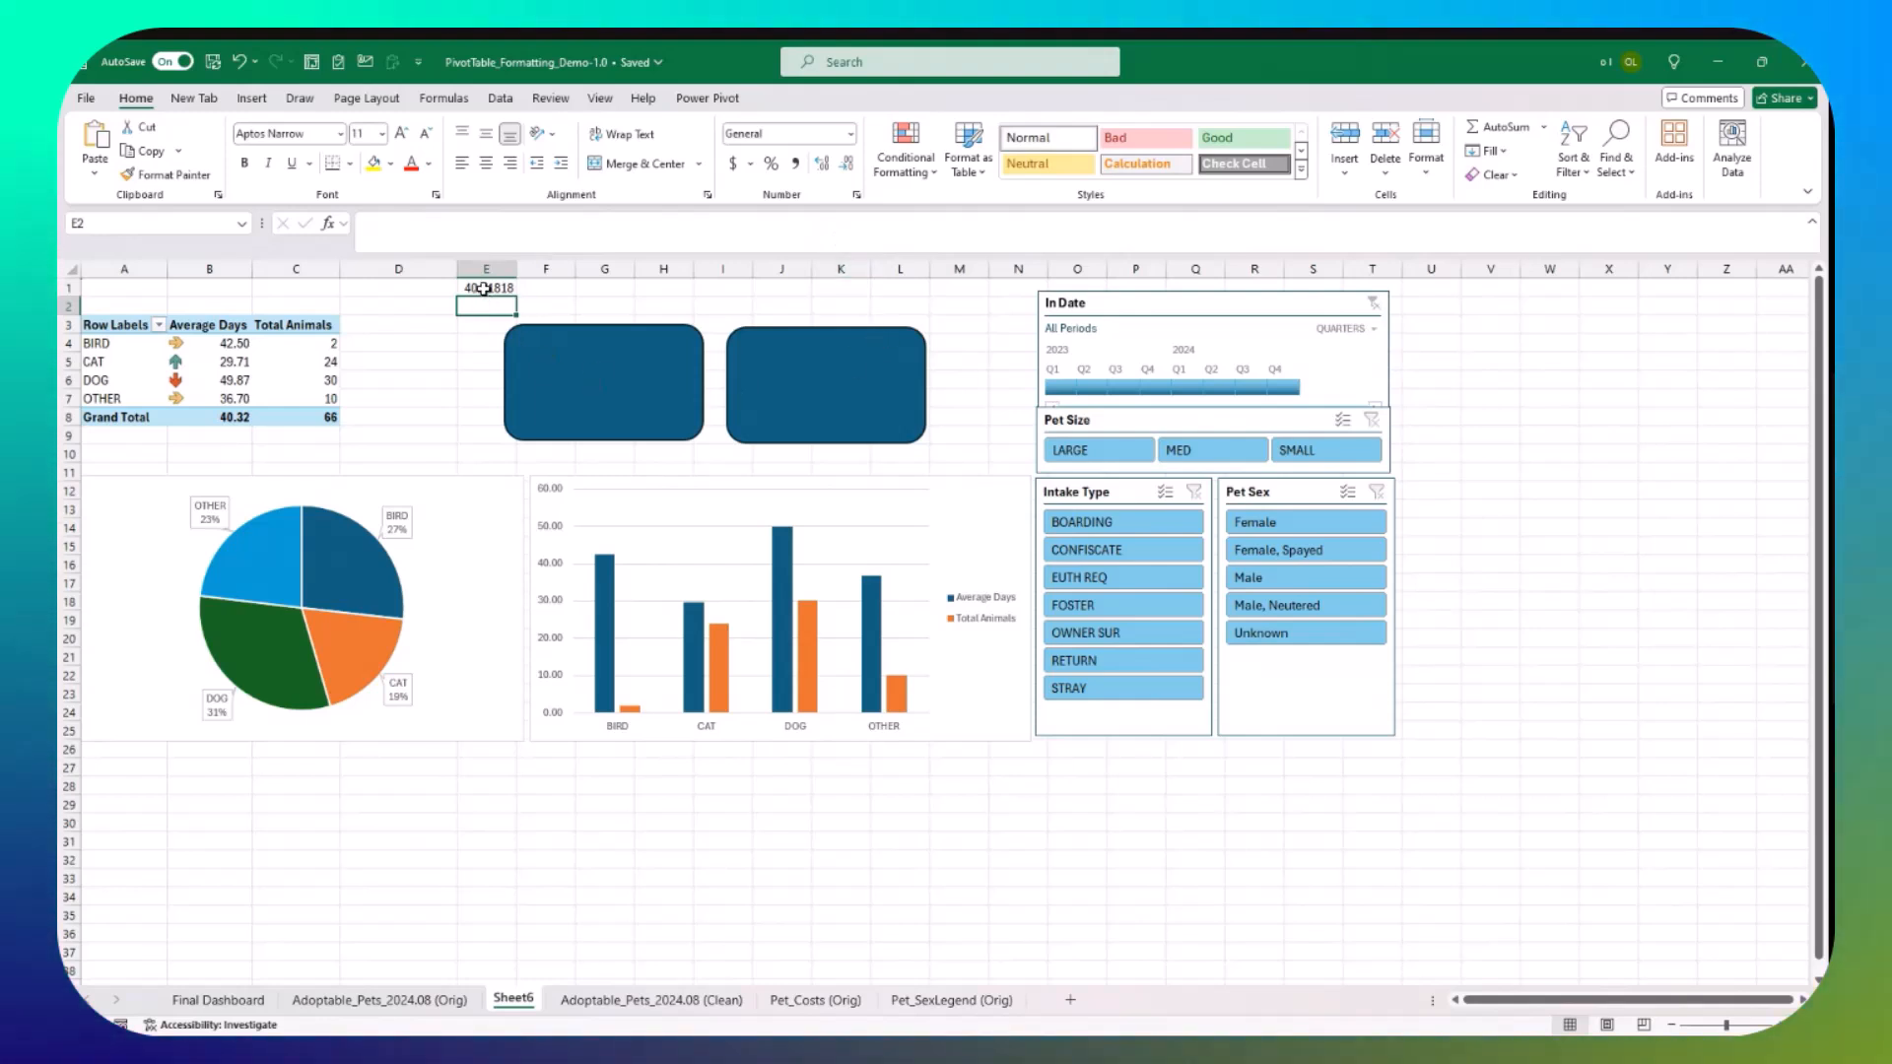
left_click(851, 135)
left_click(820, 199)
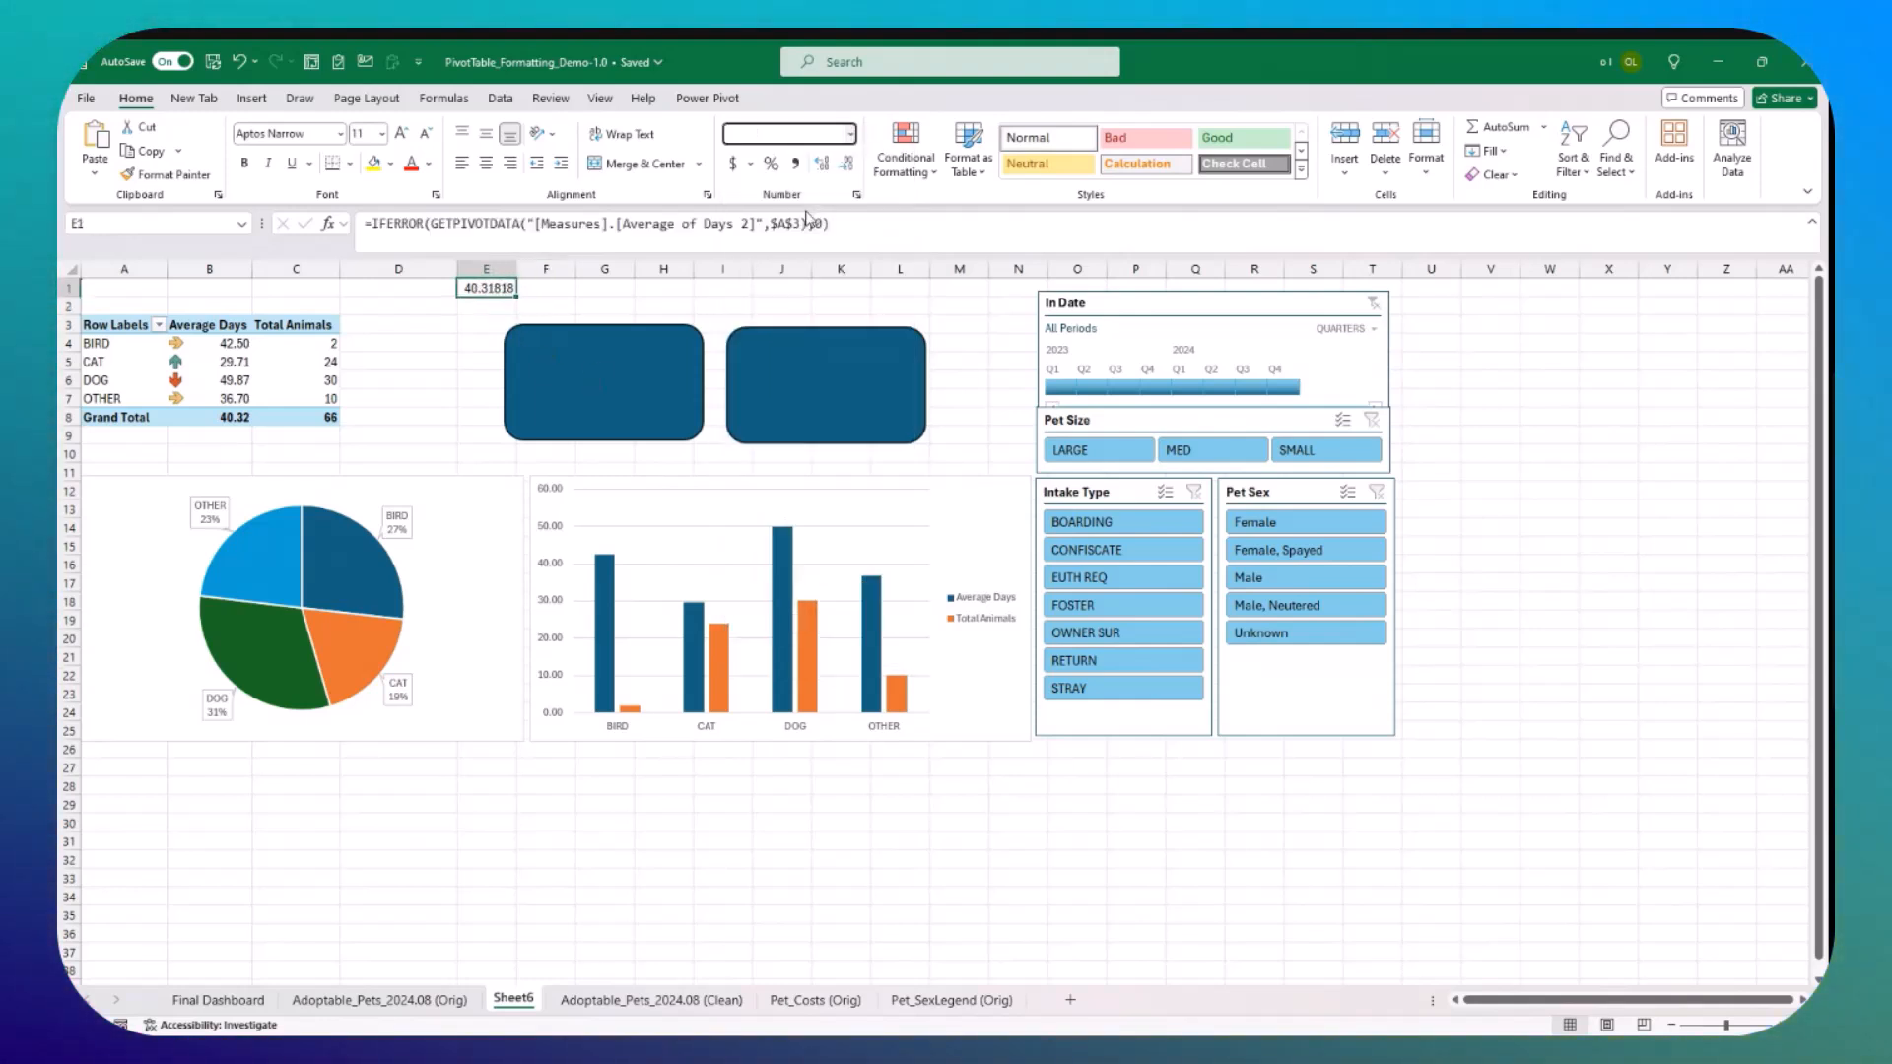
Step: Enter an IFERROR-wrapped GETPIVOTDATA formula in cell E2 for the Total Animals grand total, with 0 as the error value
left_click(482, 307)
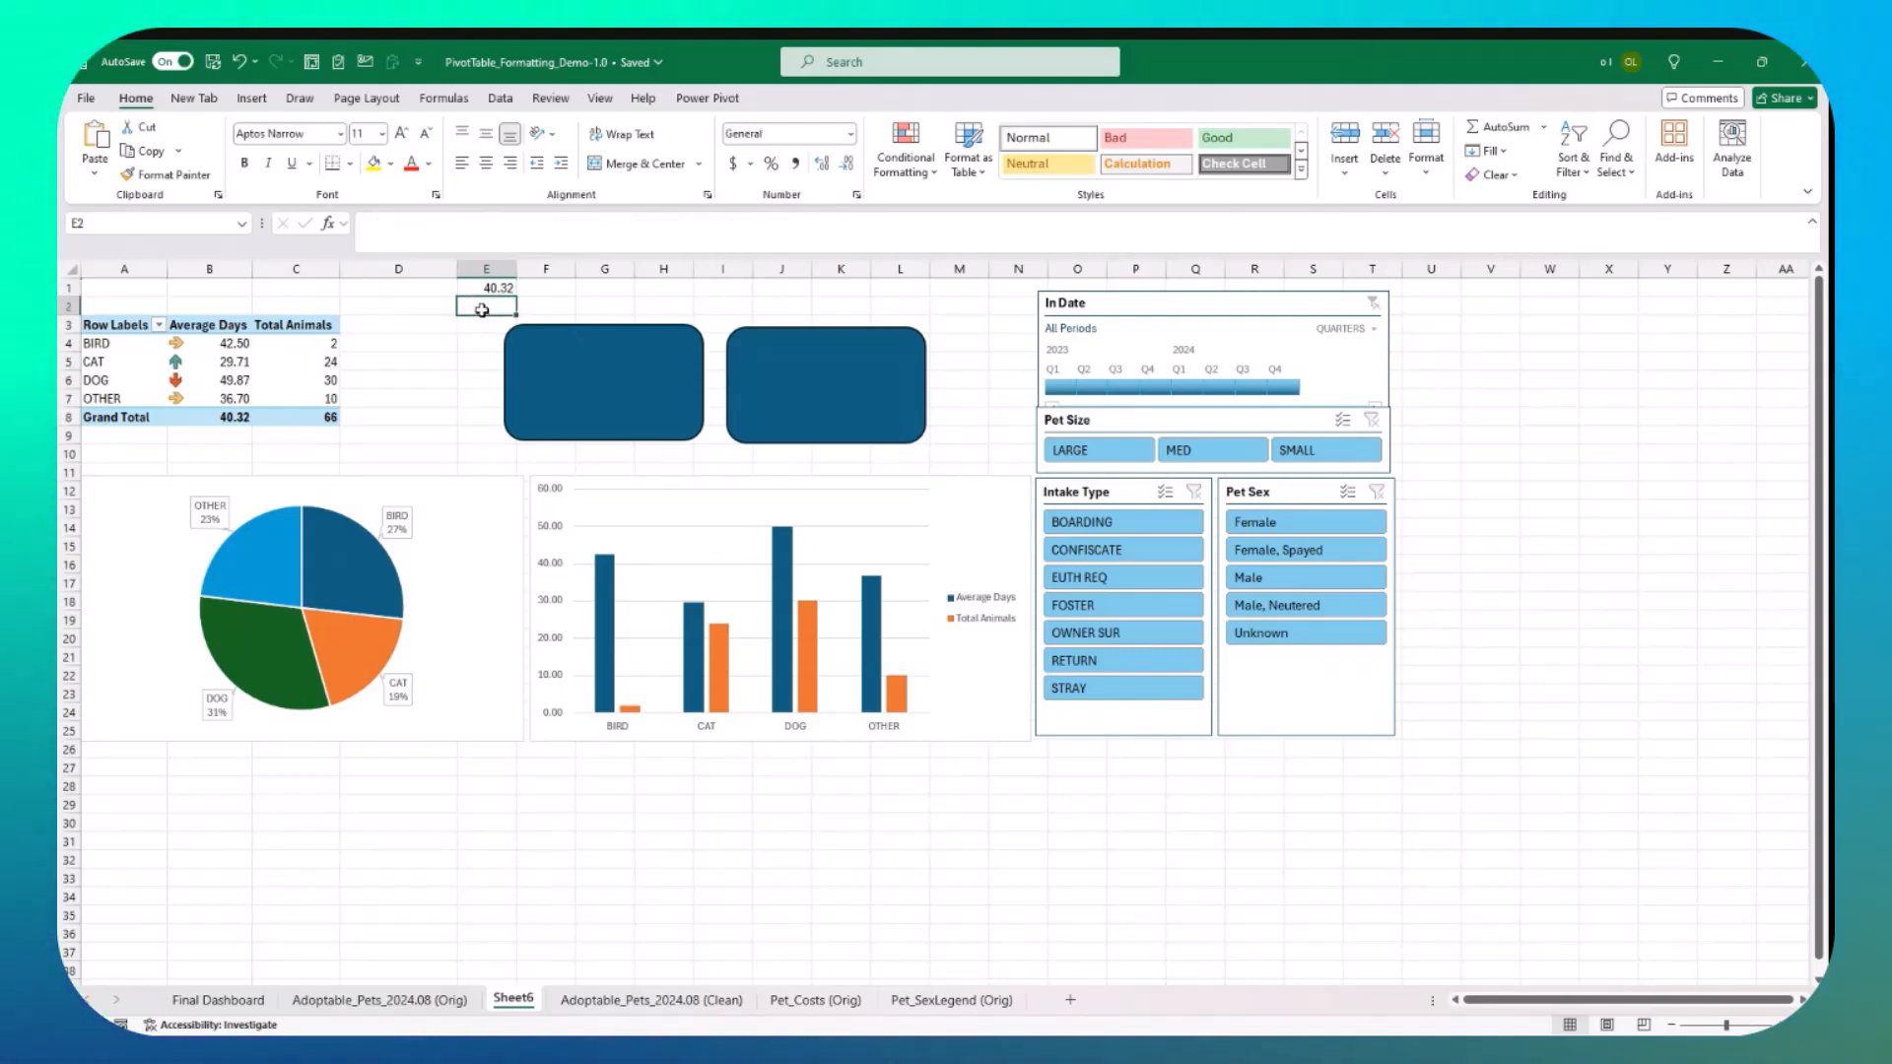
type("=")
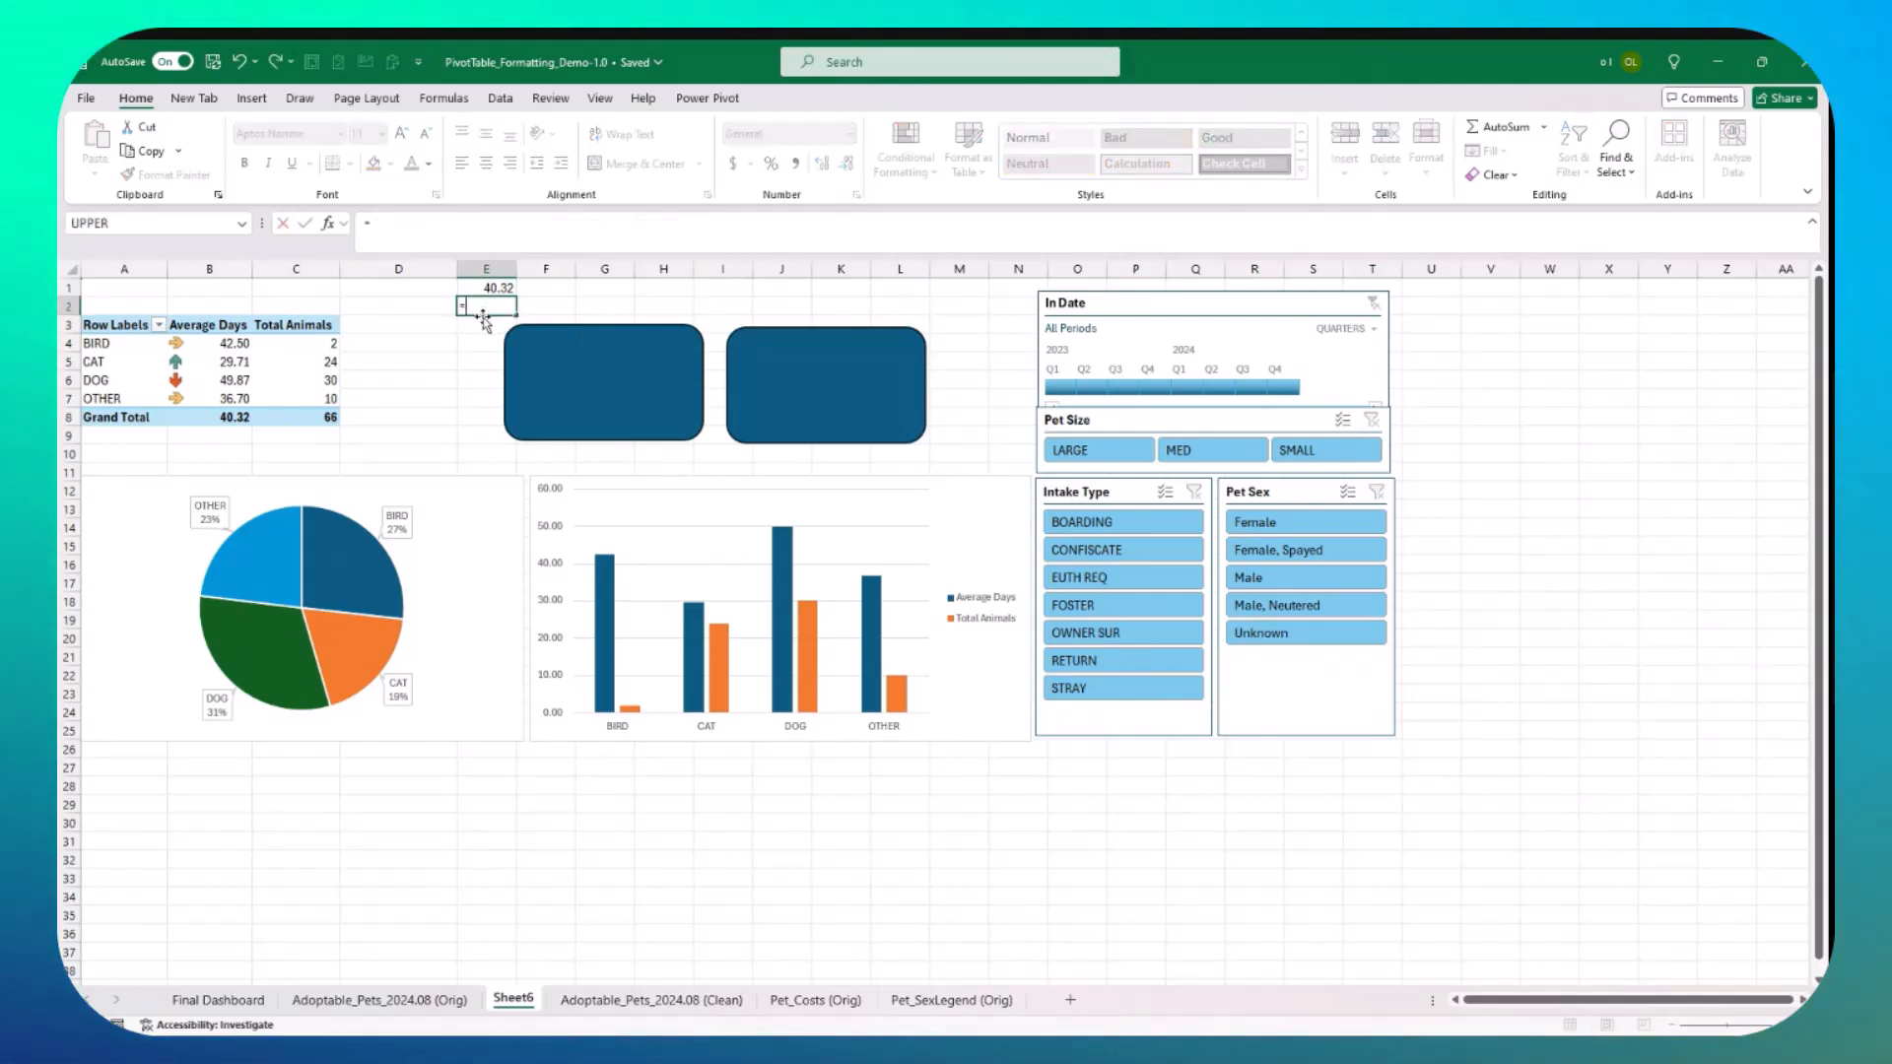
left_click(315, 416)
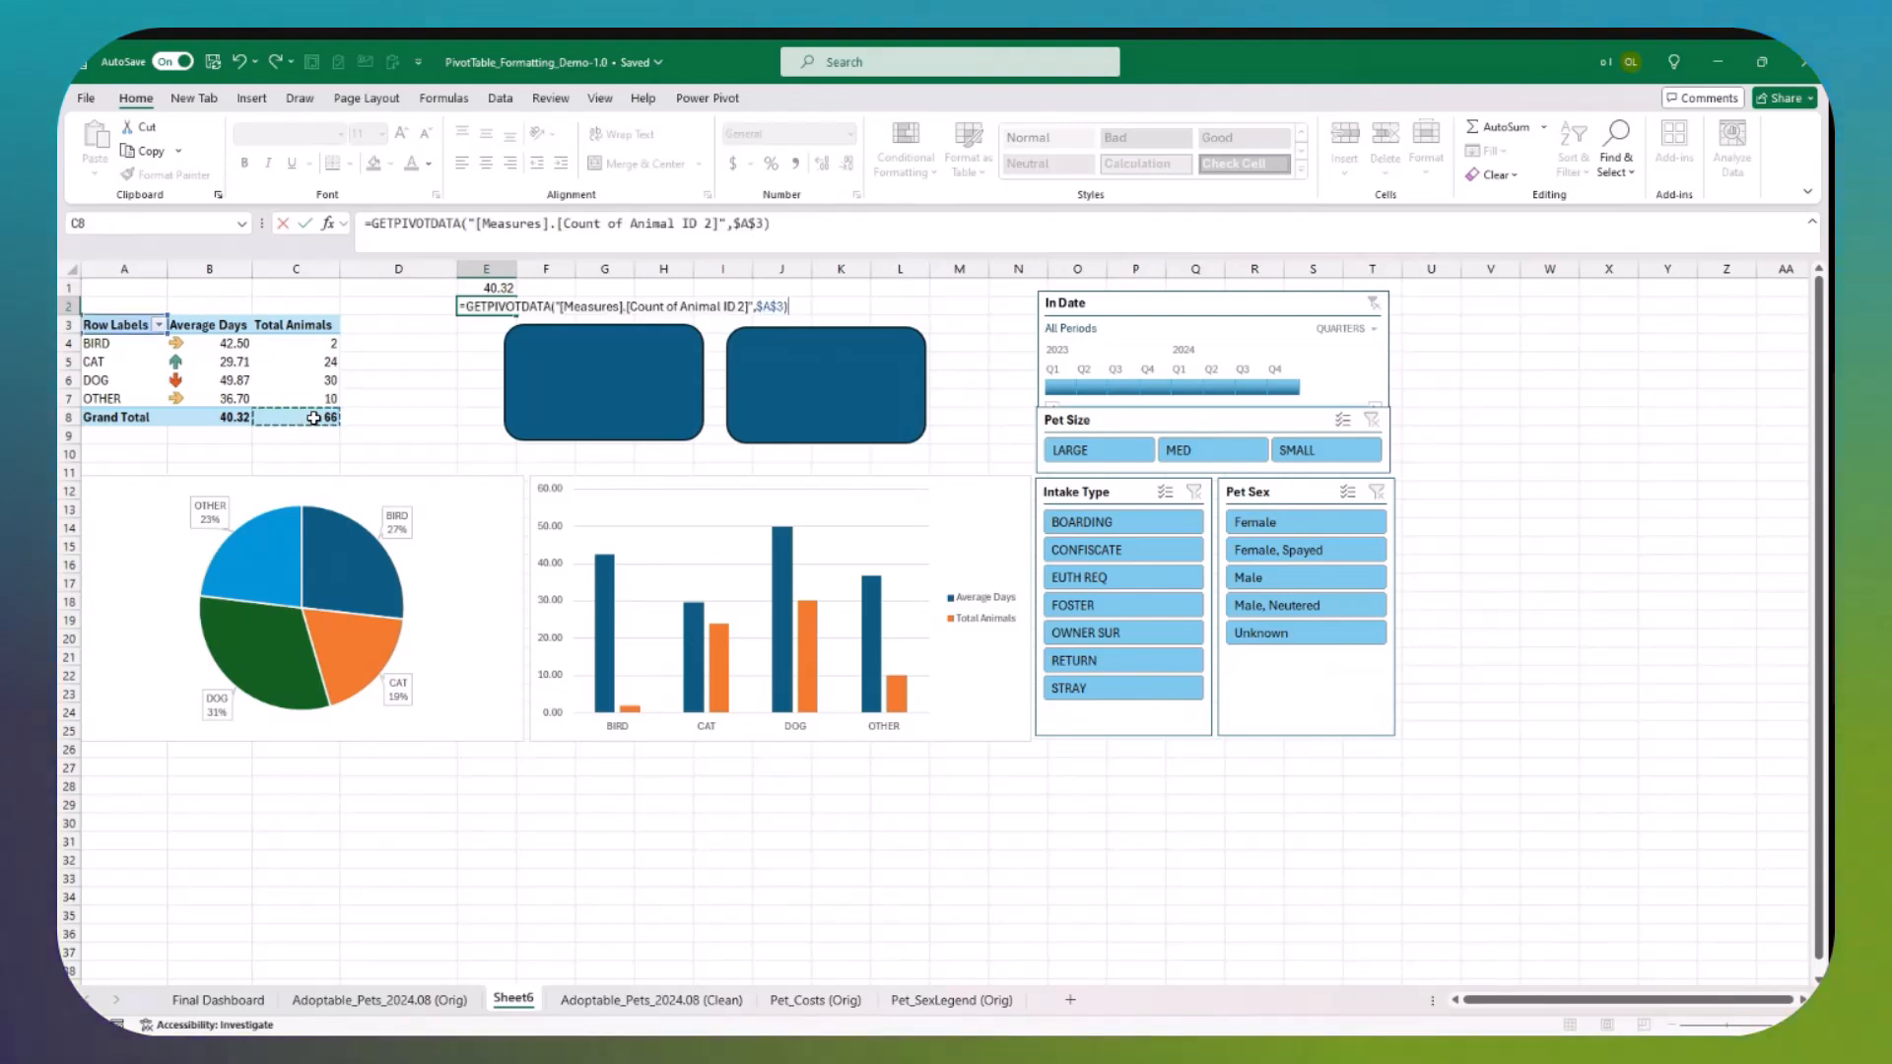
left_click(373, 224)
type("IFER")
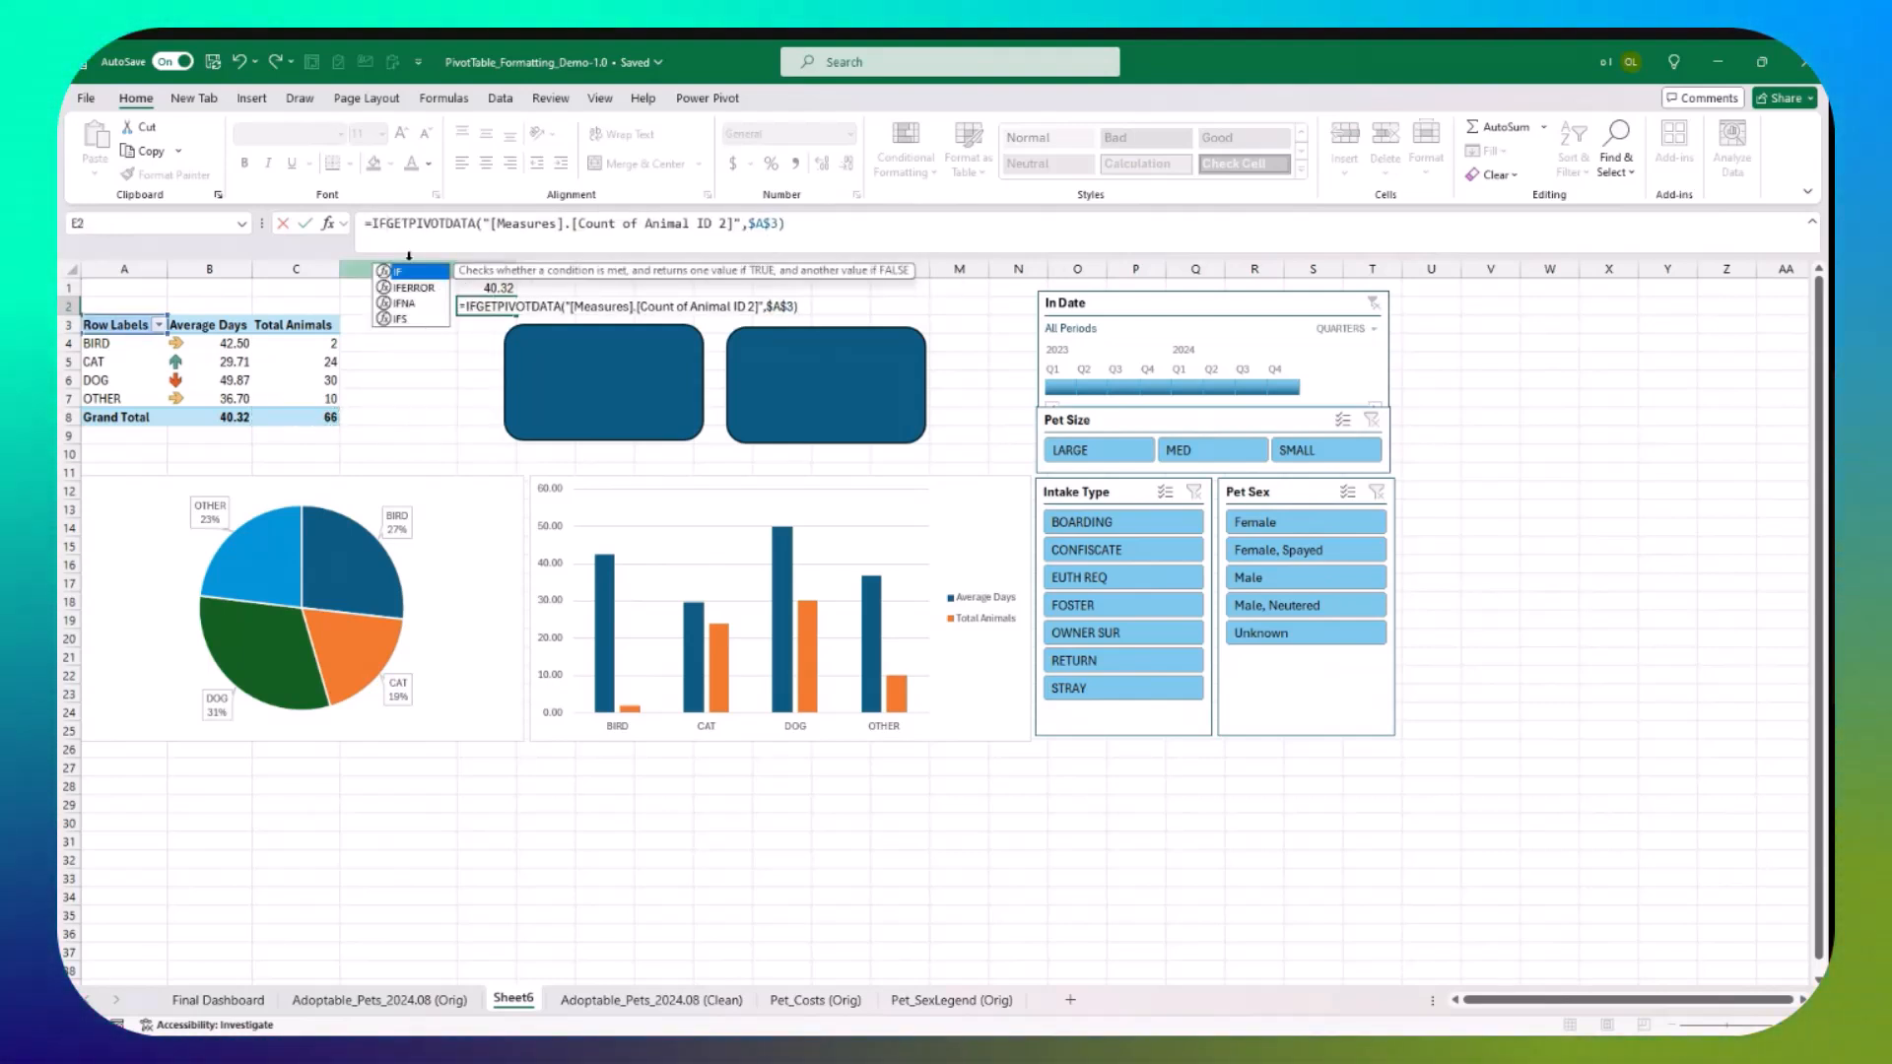
type("ROR")
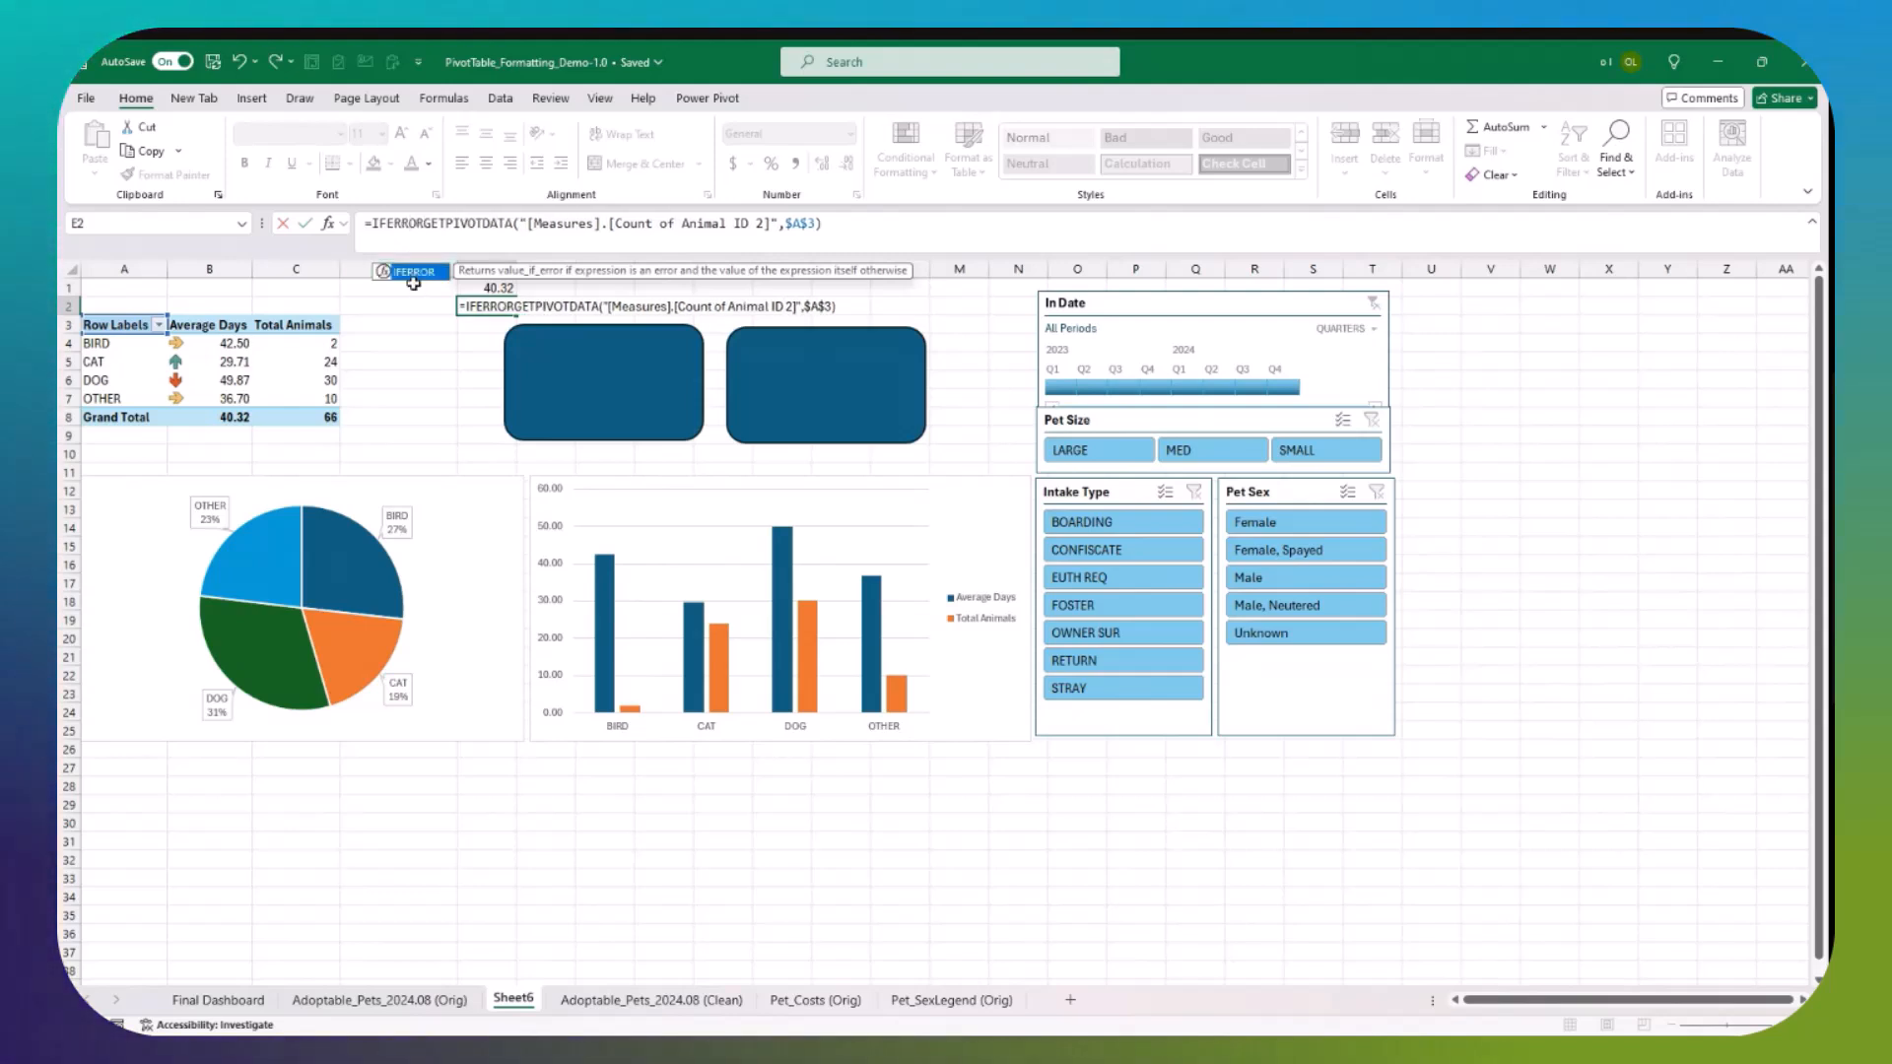
double_click(417, 276)
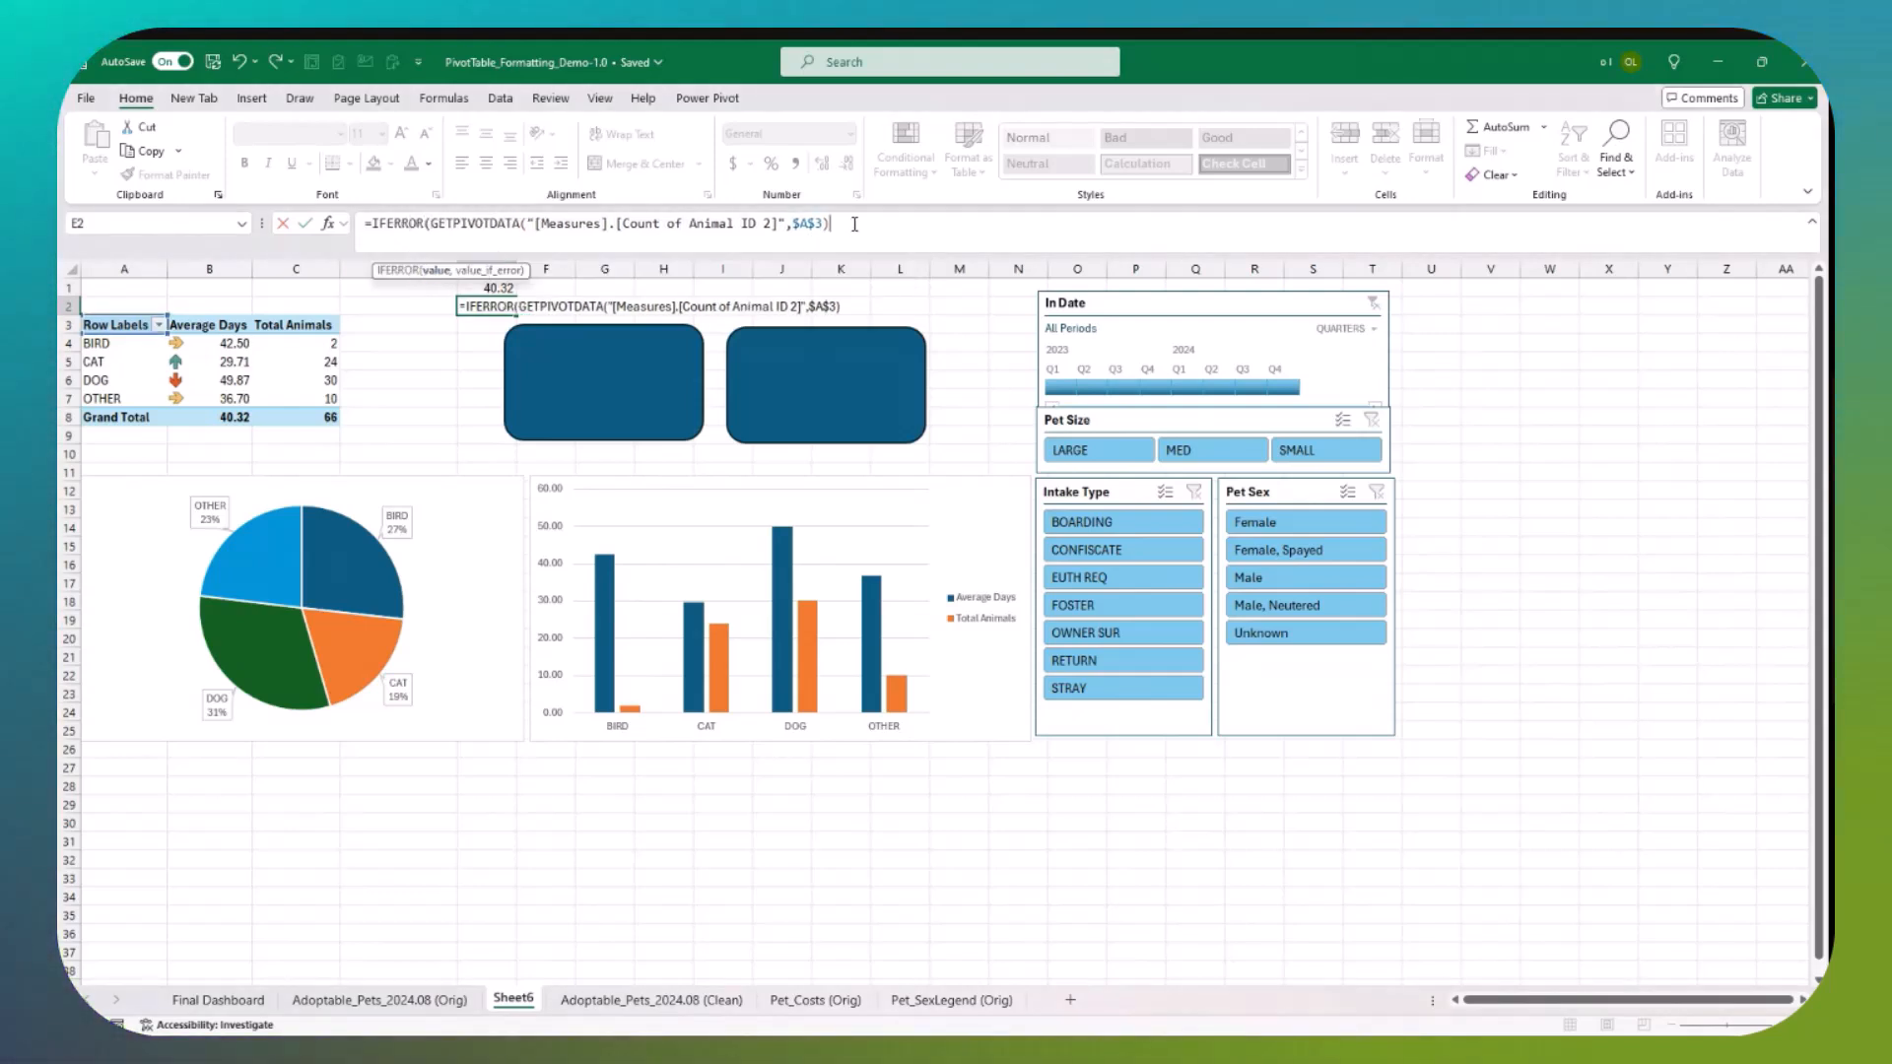
type(",0")
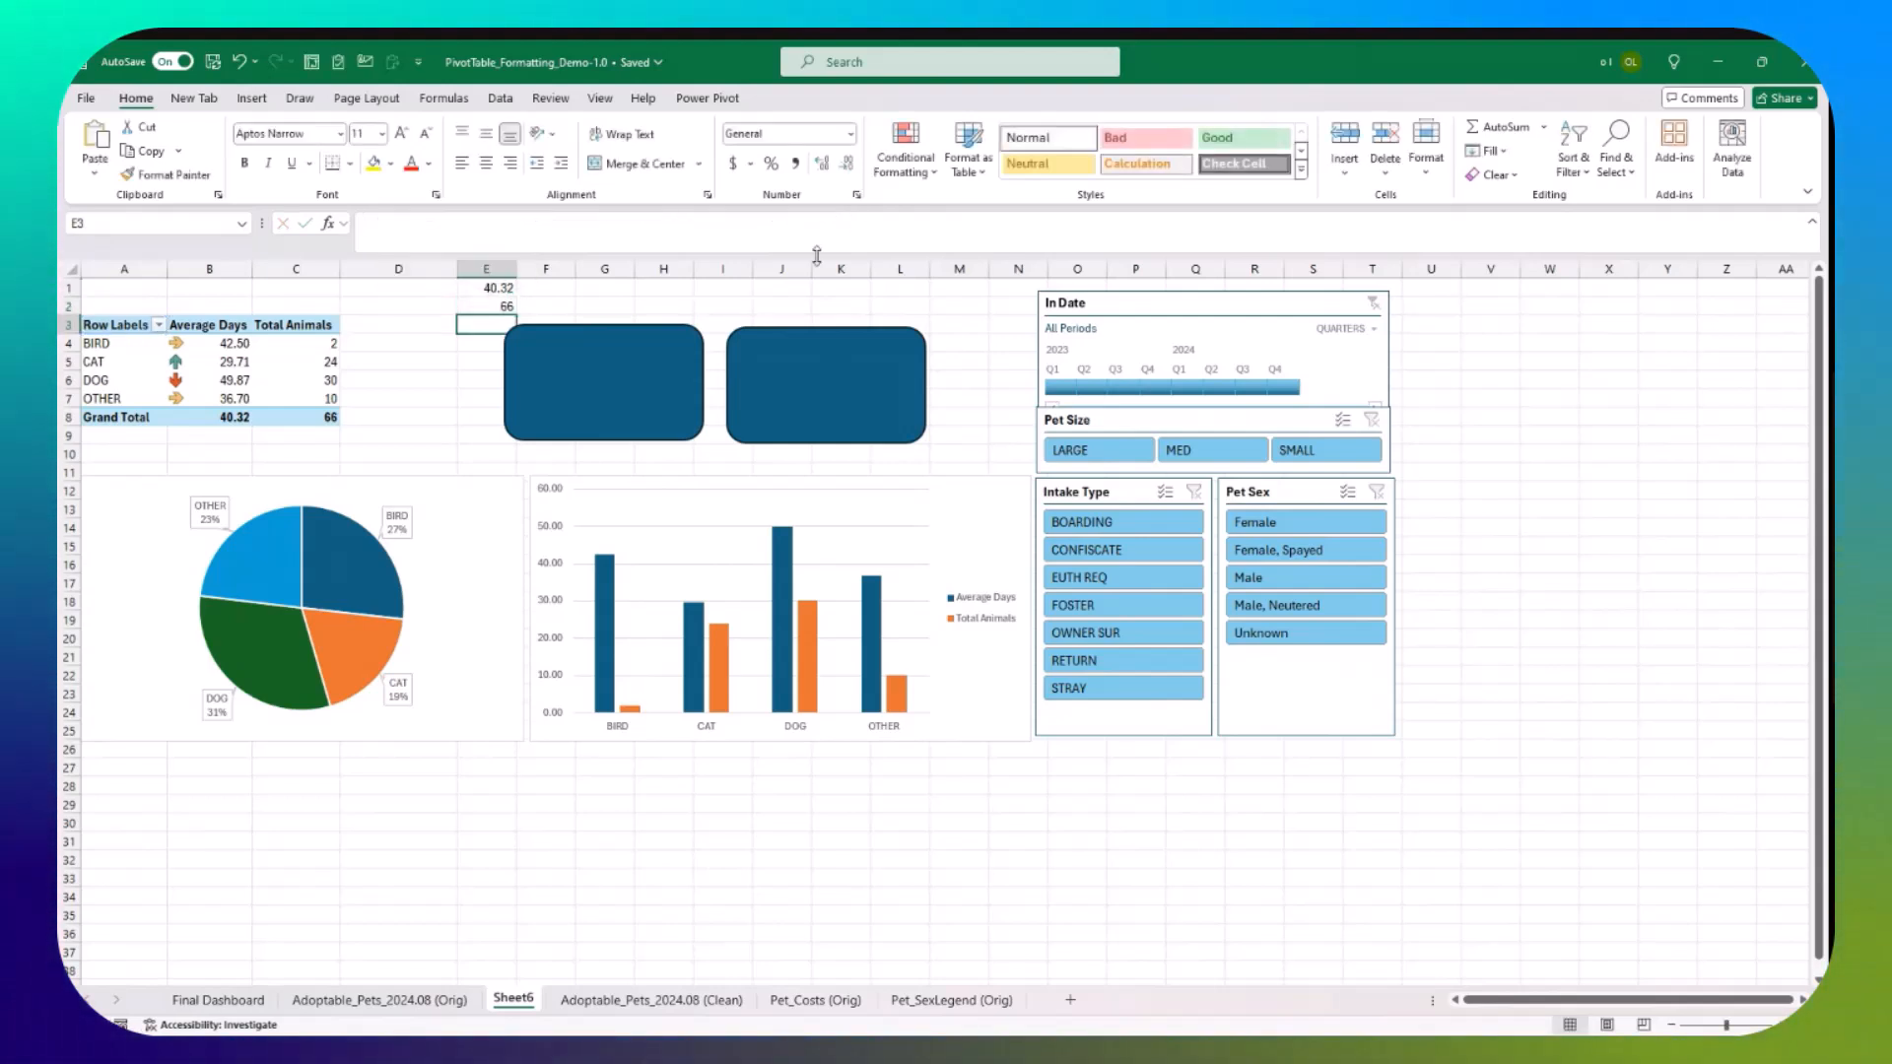
Step: Link the text of the rounded rectangle nearest the PivotTable to cell E1, and try to change its font colour
left_click(591, 379)
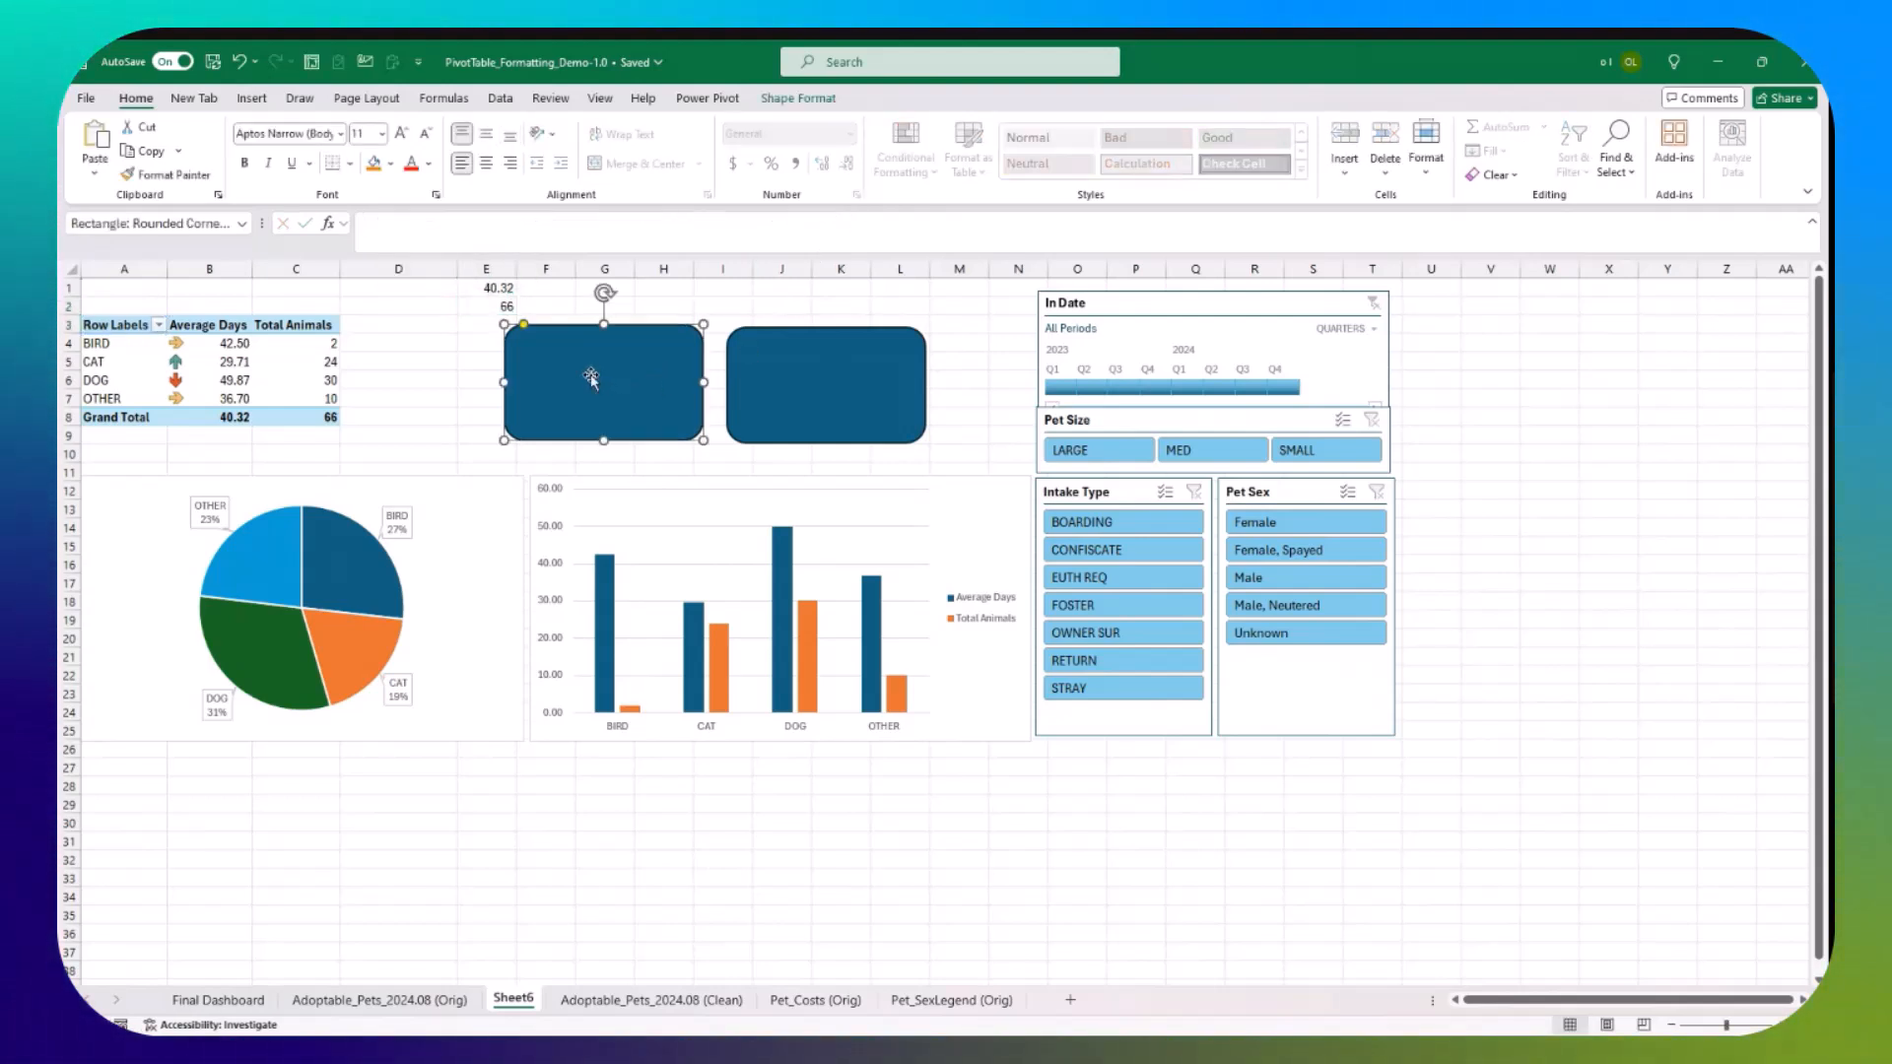
left_click(415, 220)
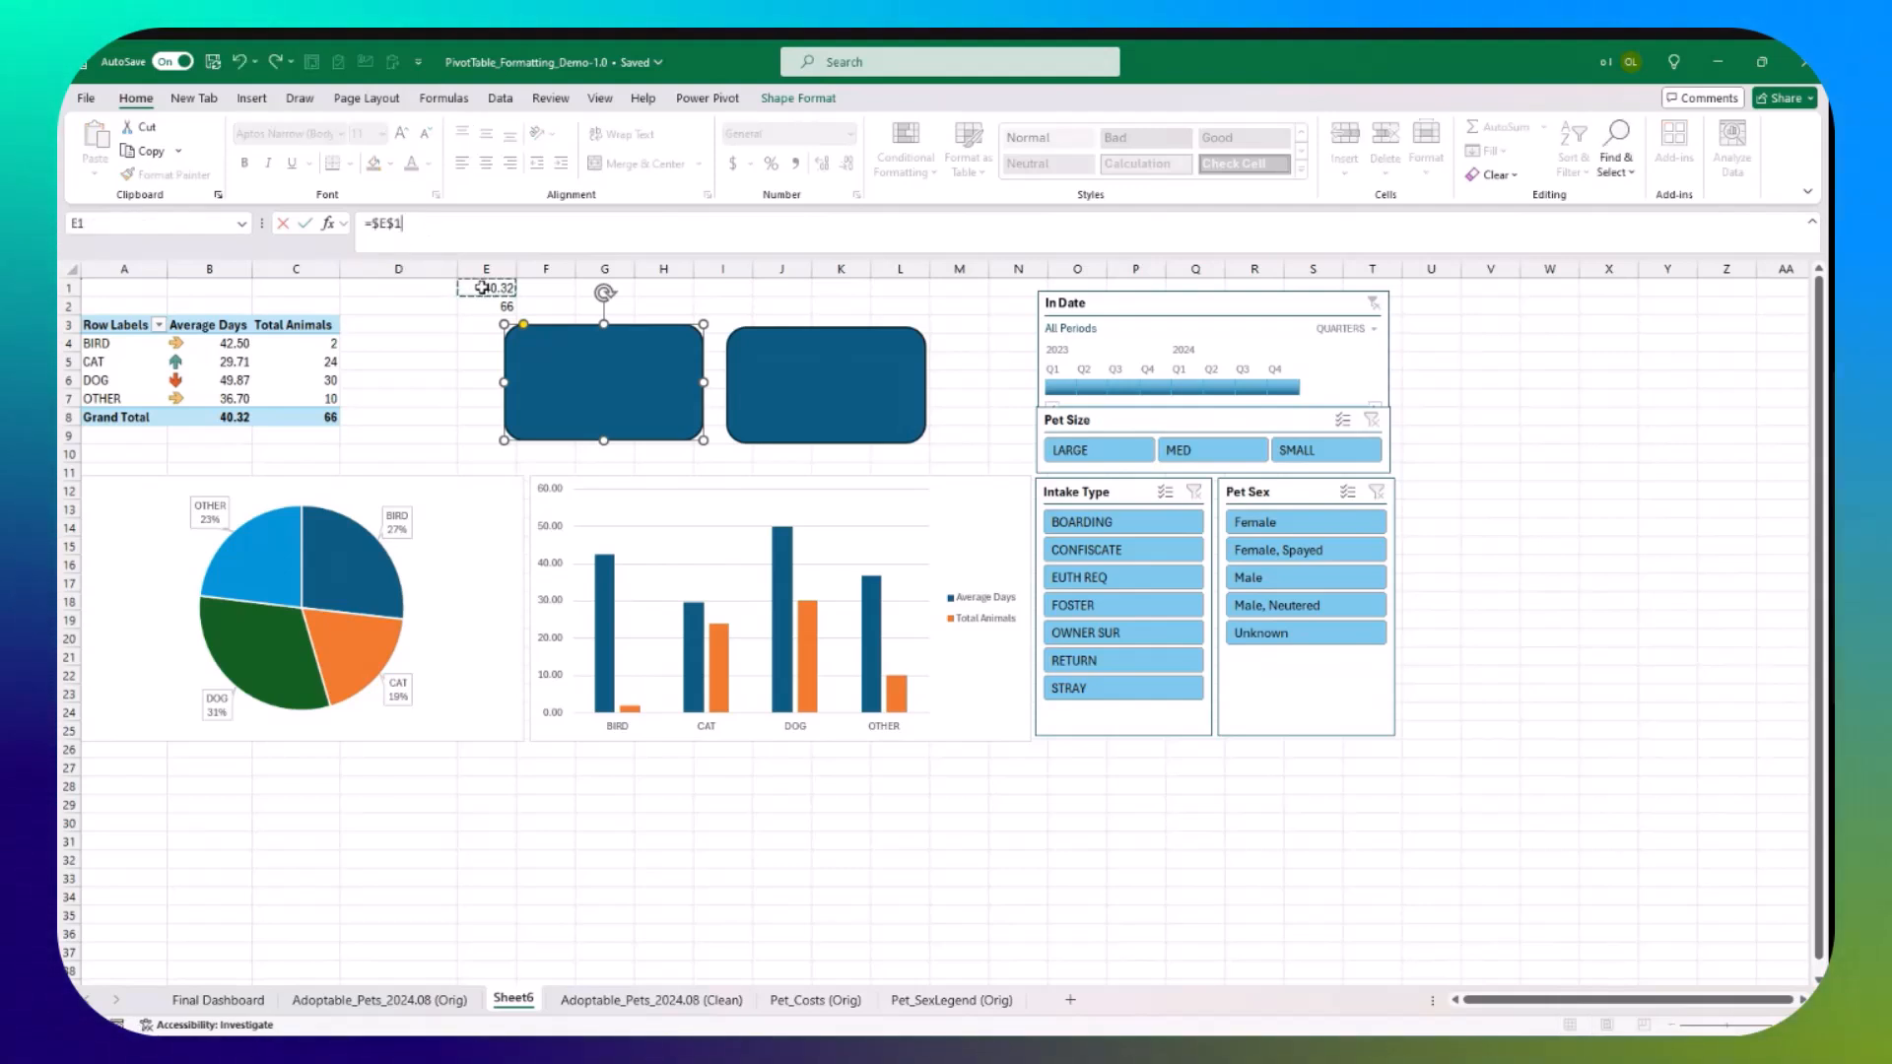
key("Return")
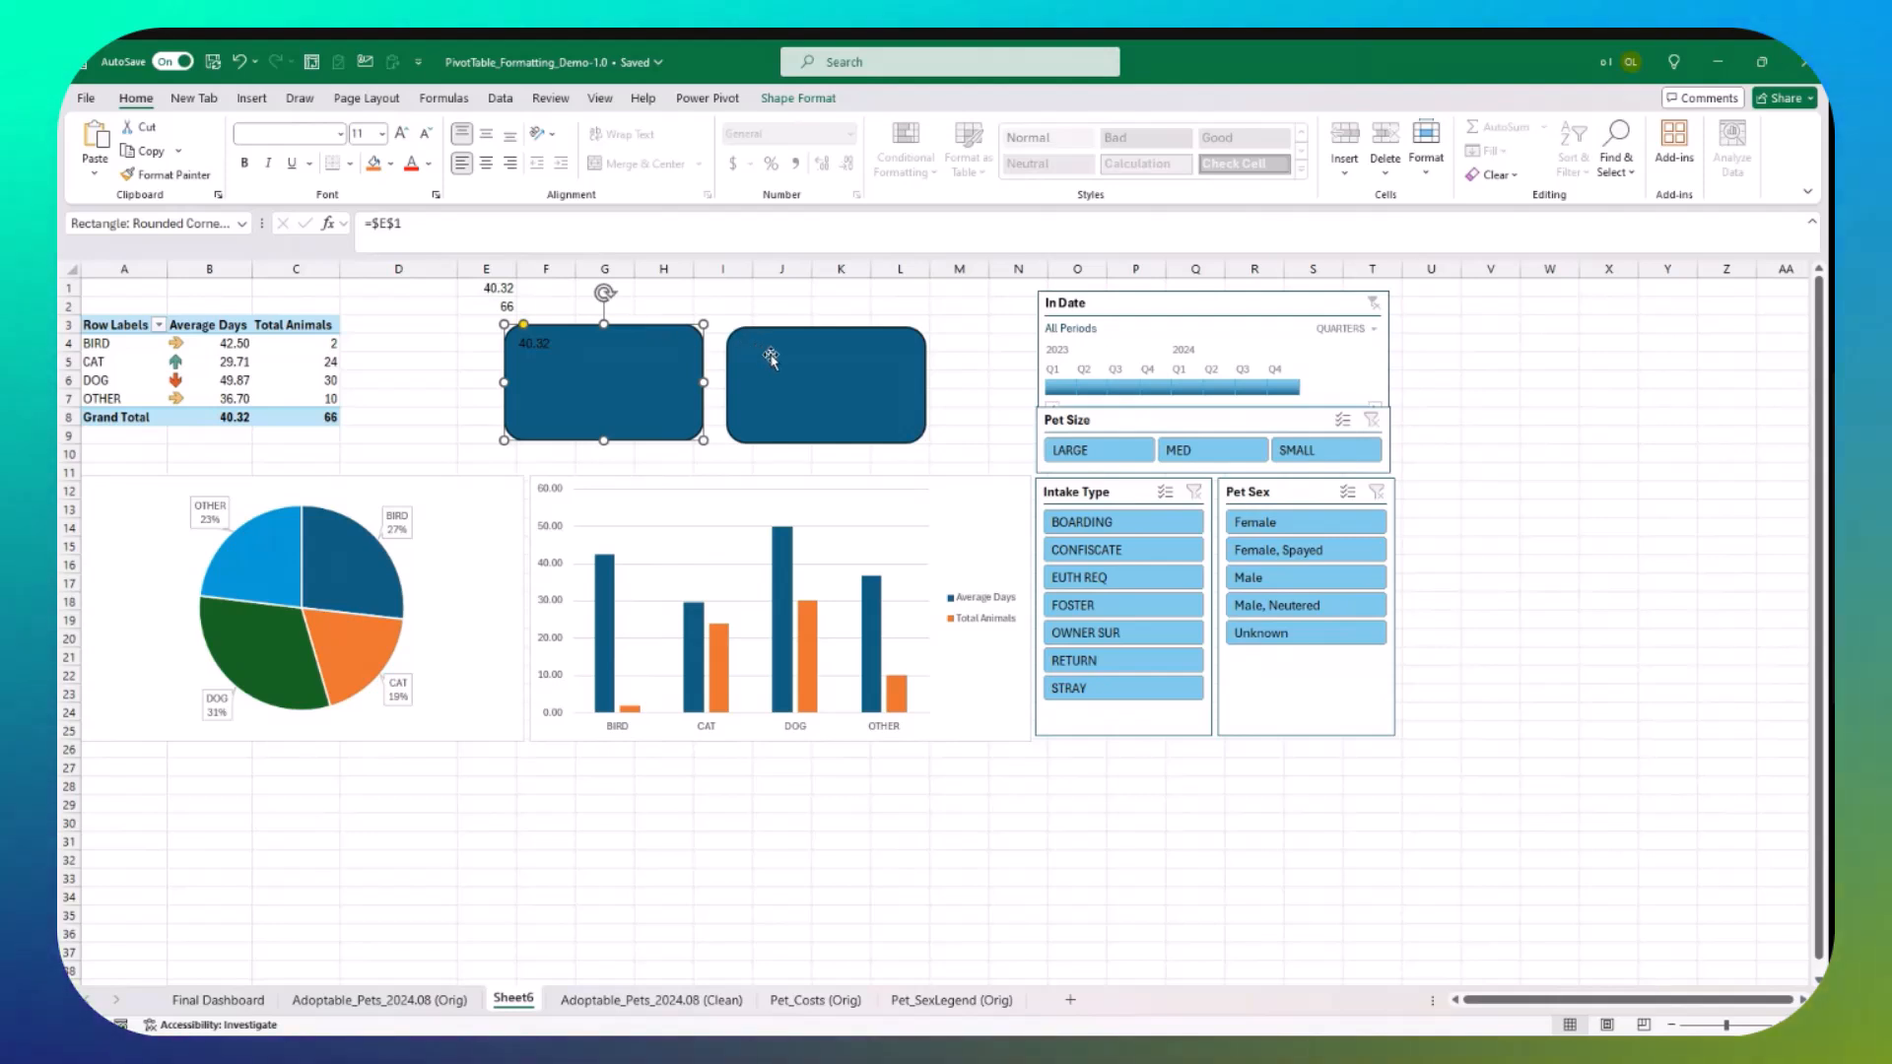
left_click(428, 166)
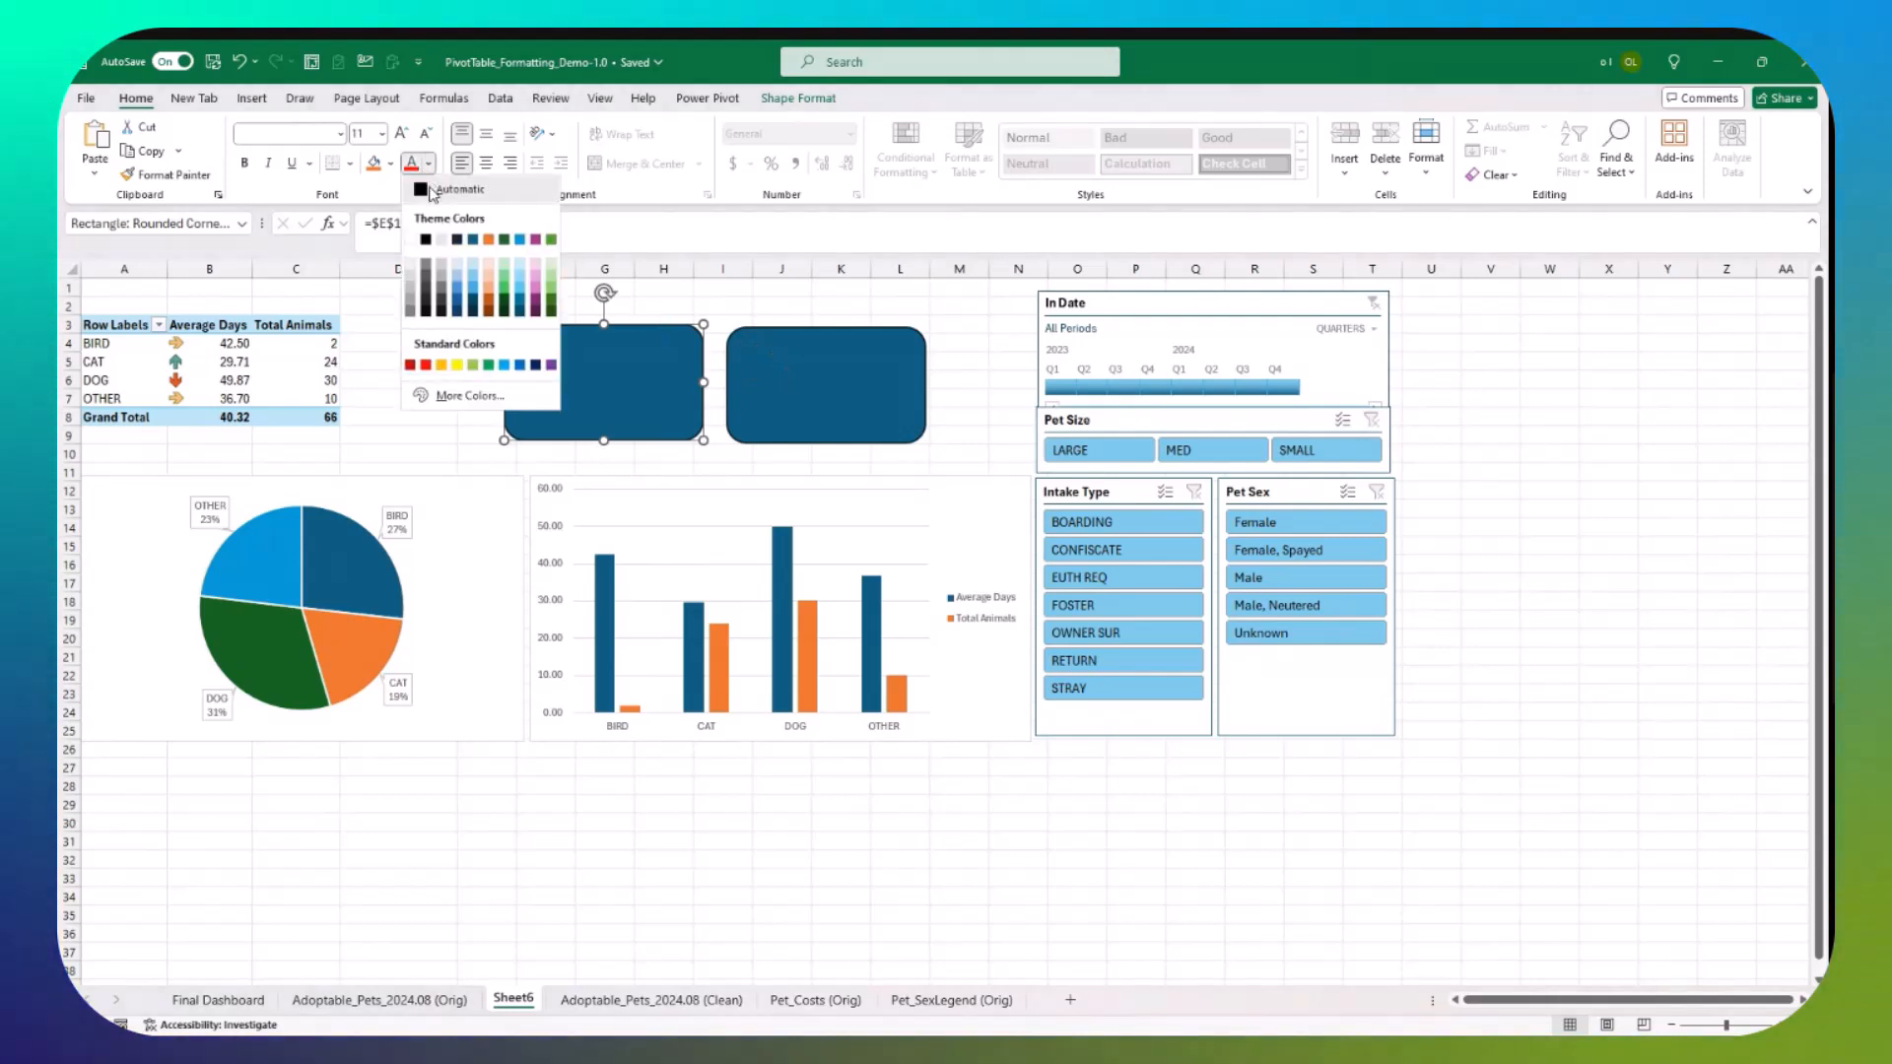
left_click(413, 235)
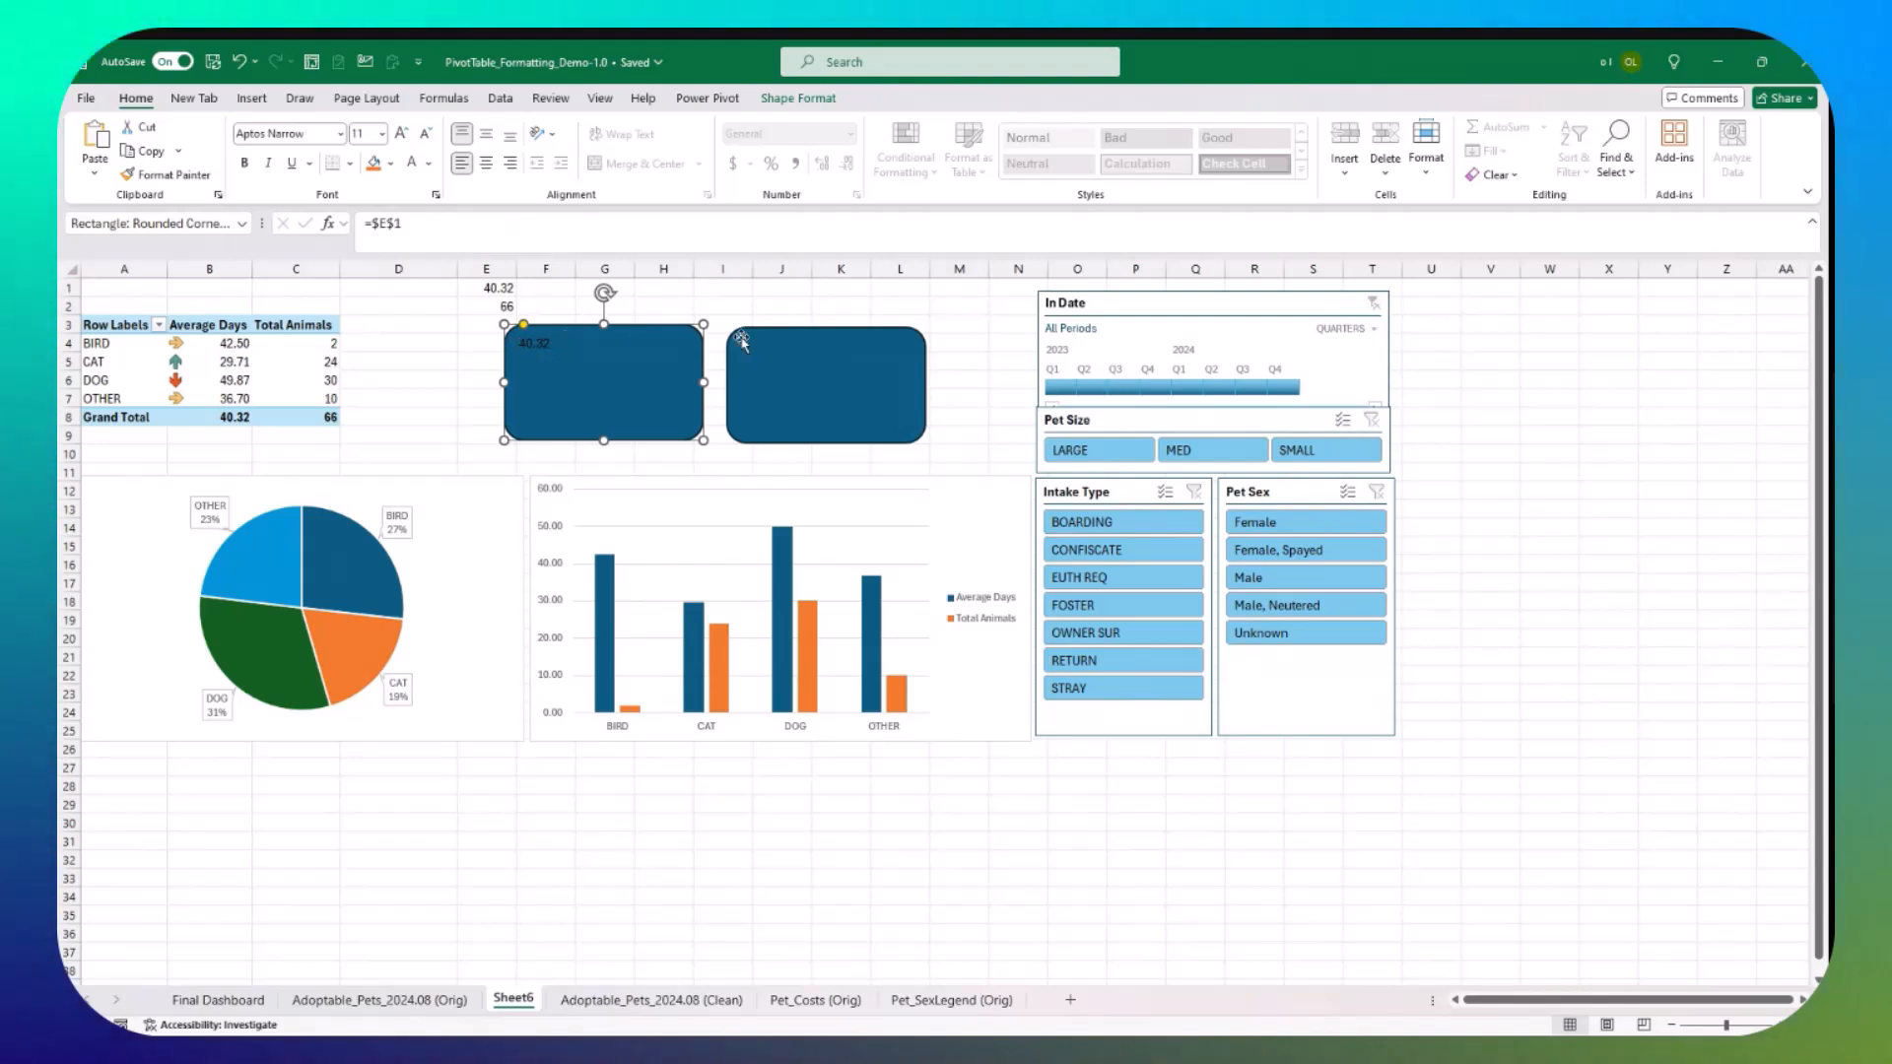
Step: Link the text of the second rounded rectangle to cell E2
left_click(781, 354)
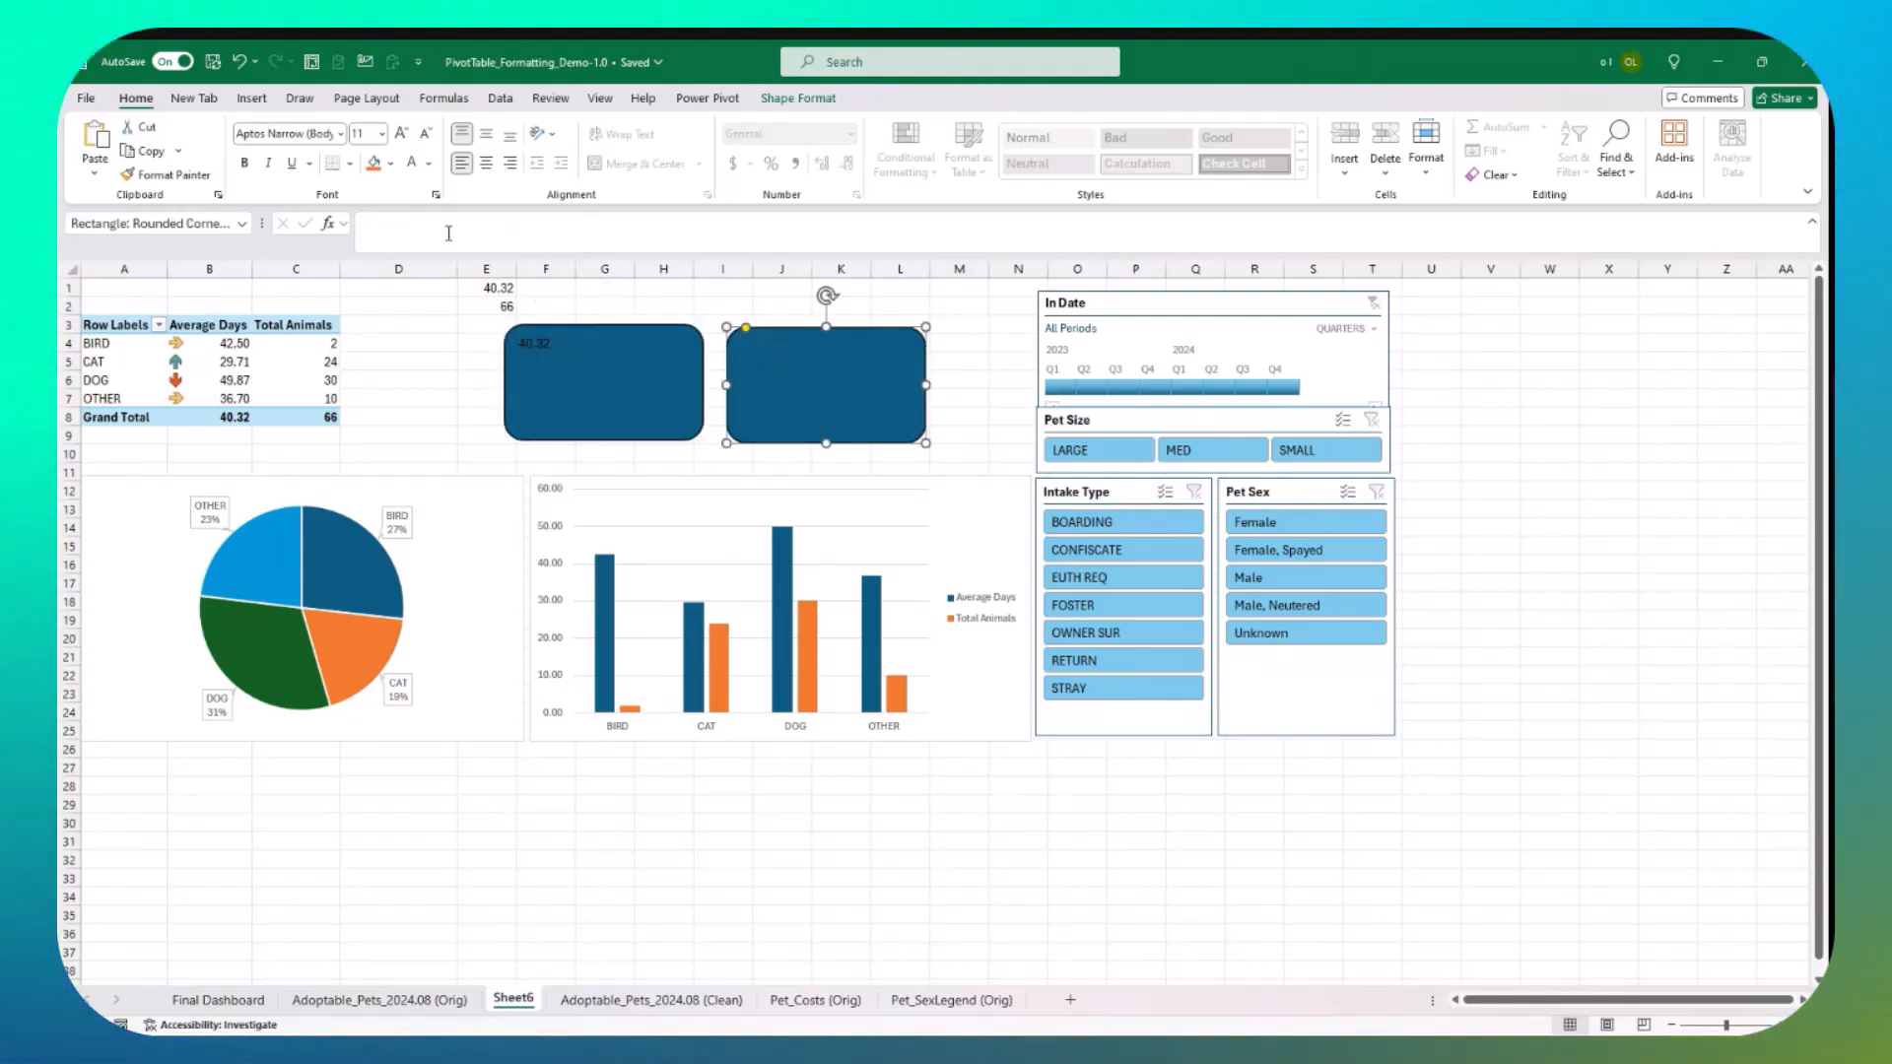
type("=")
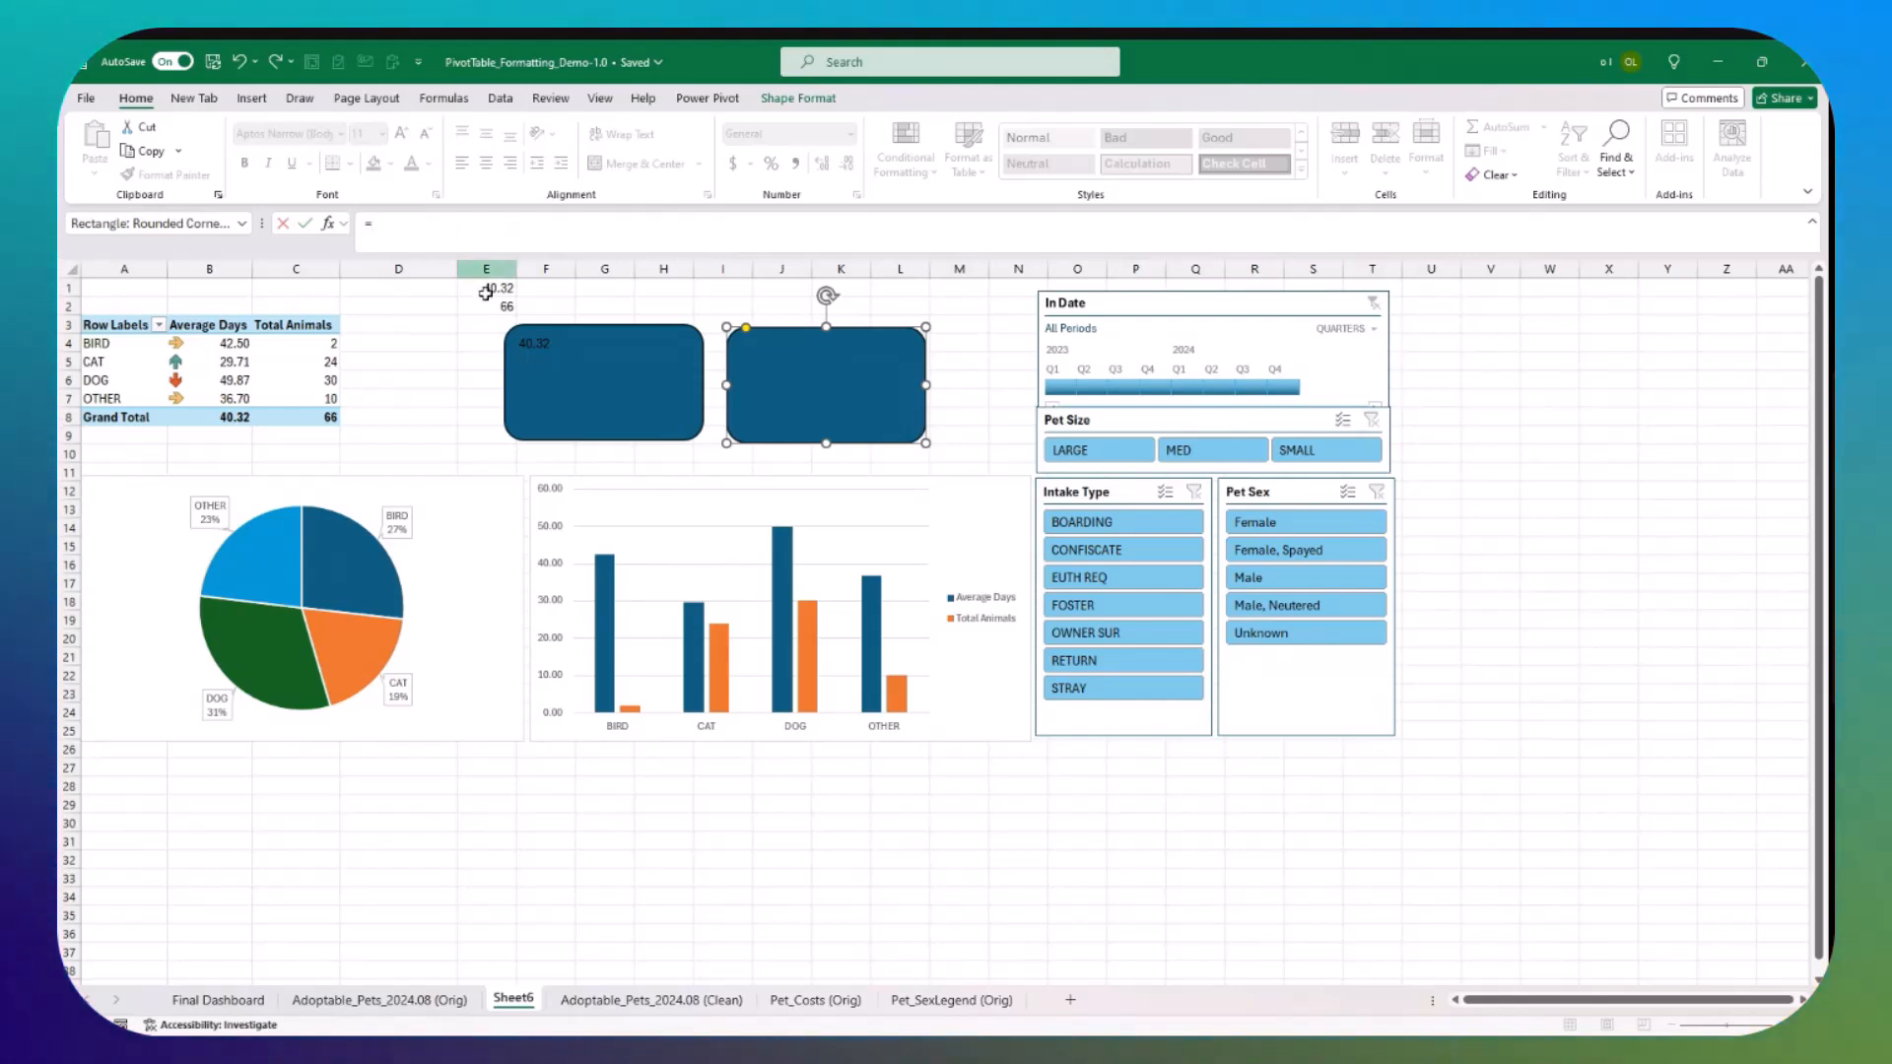
left_click(490, 308)
key("Return")
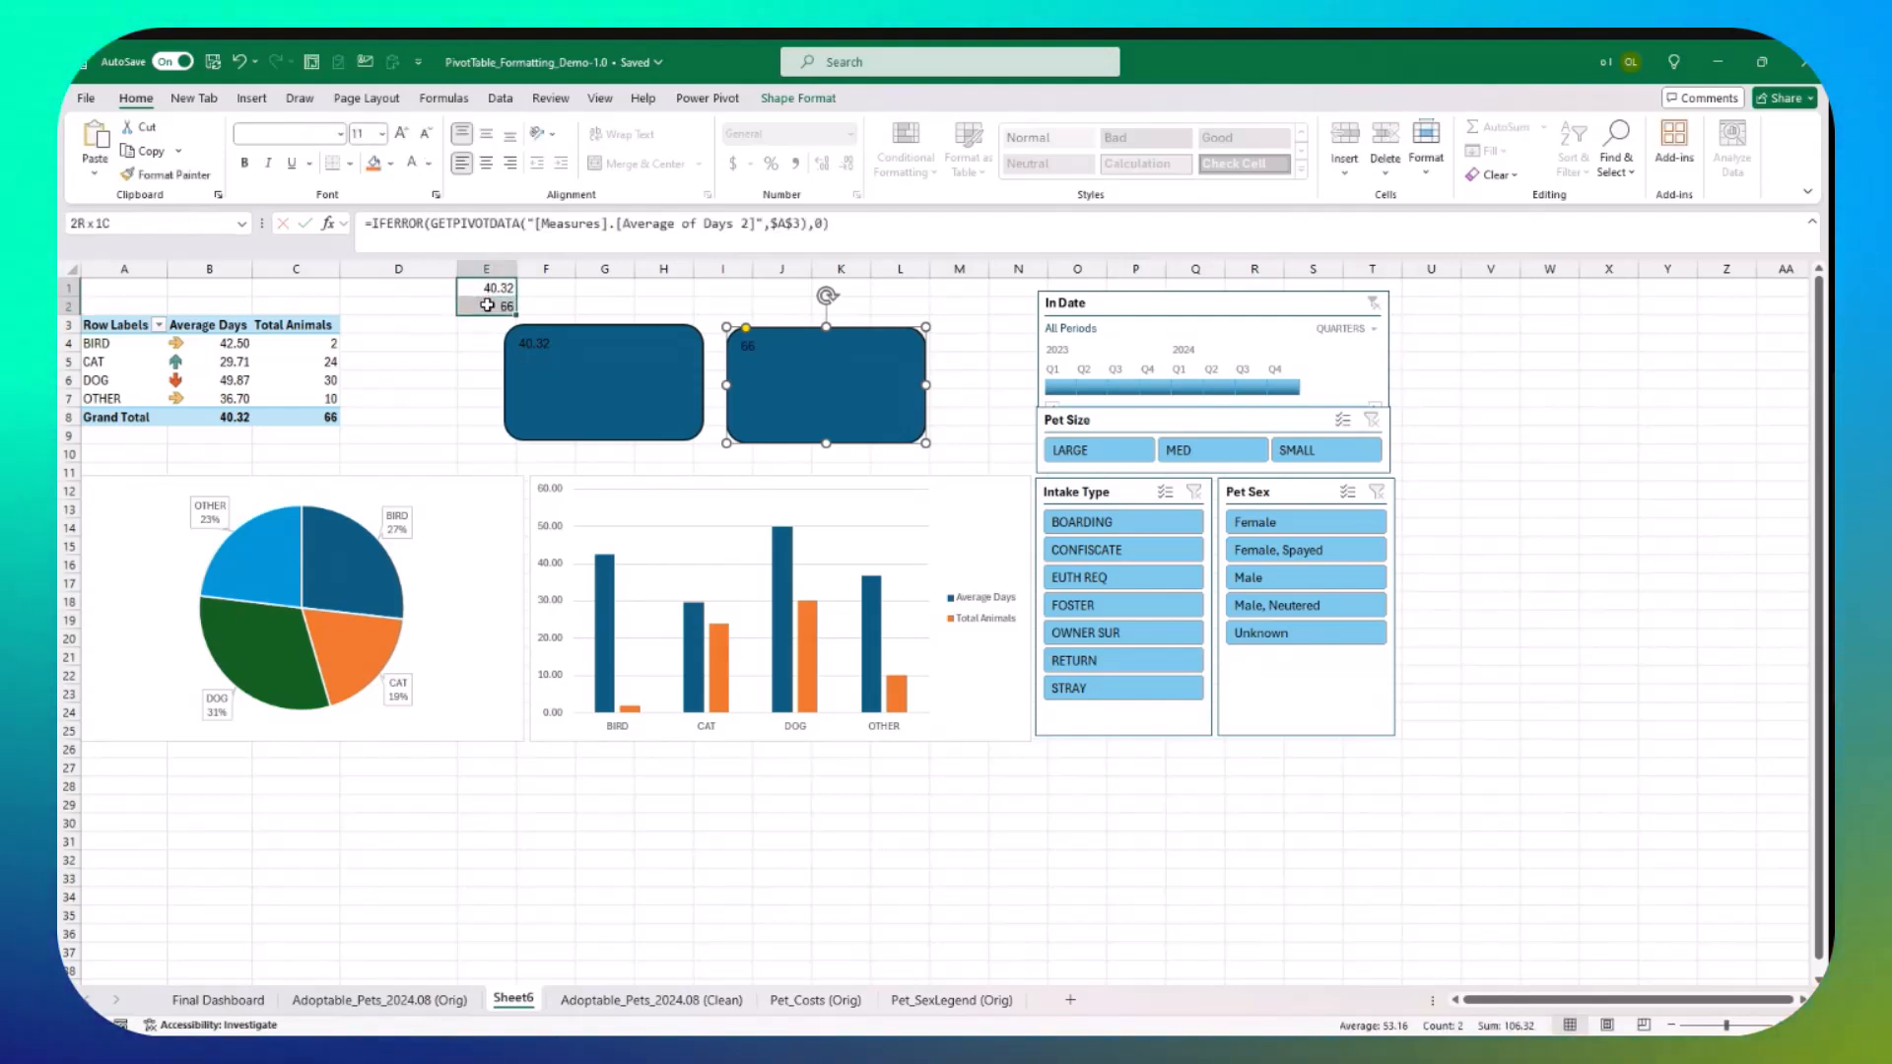
Step: Set the font colour of cells E1:E2 to white so the helper values blend into the sheet
left_click_drag(486, 305, 487, 307)
left_click(430, 166)
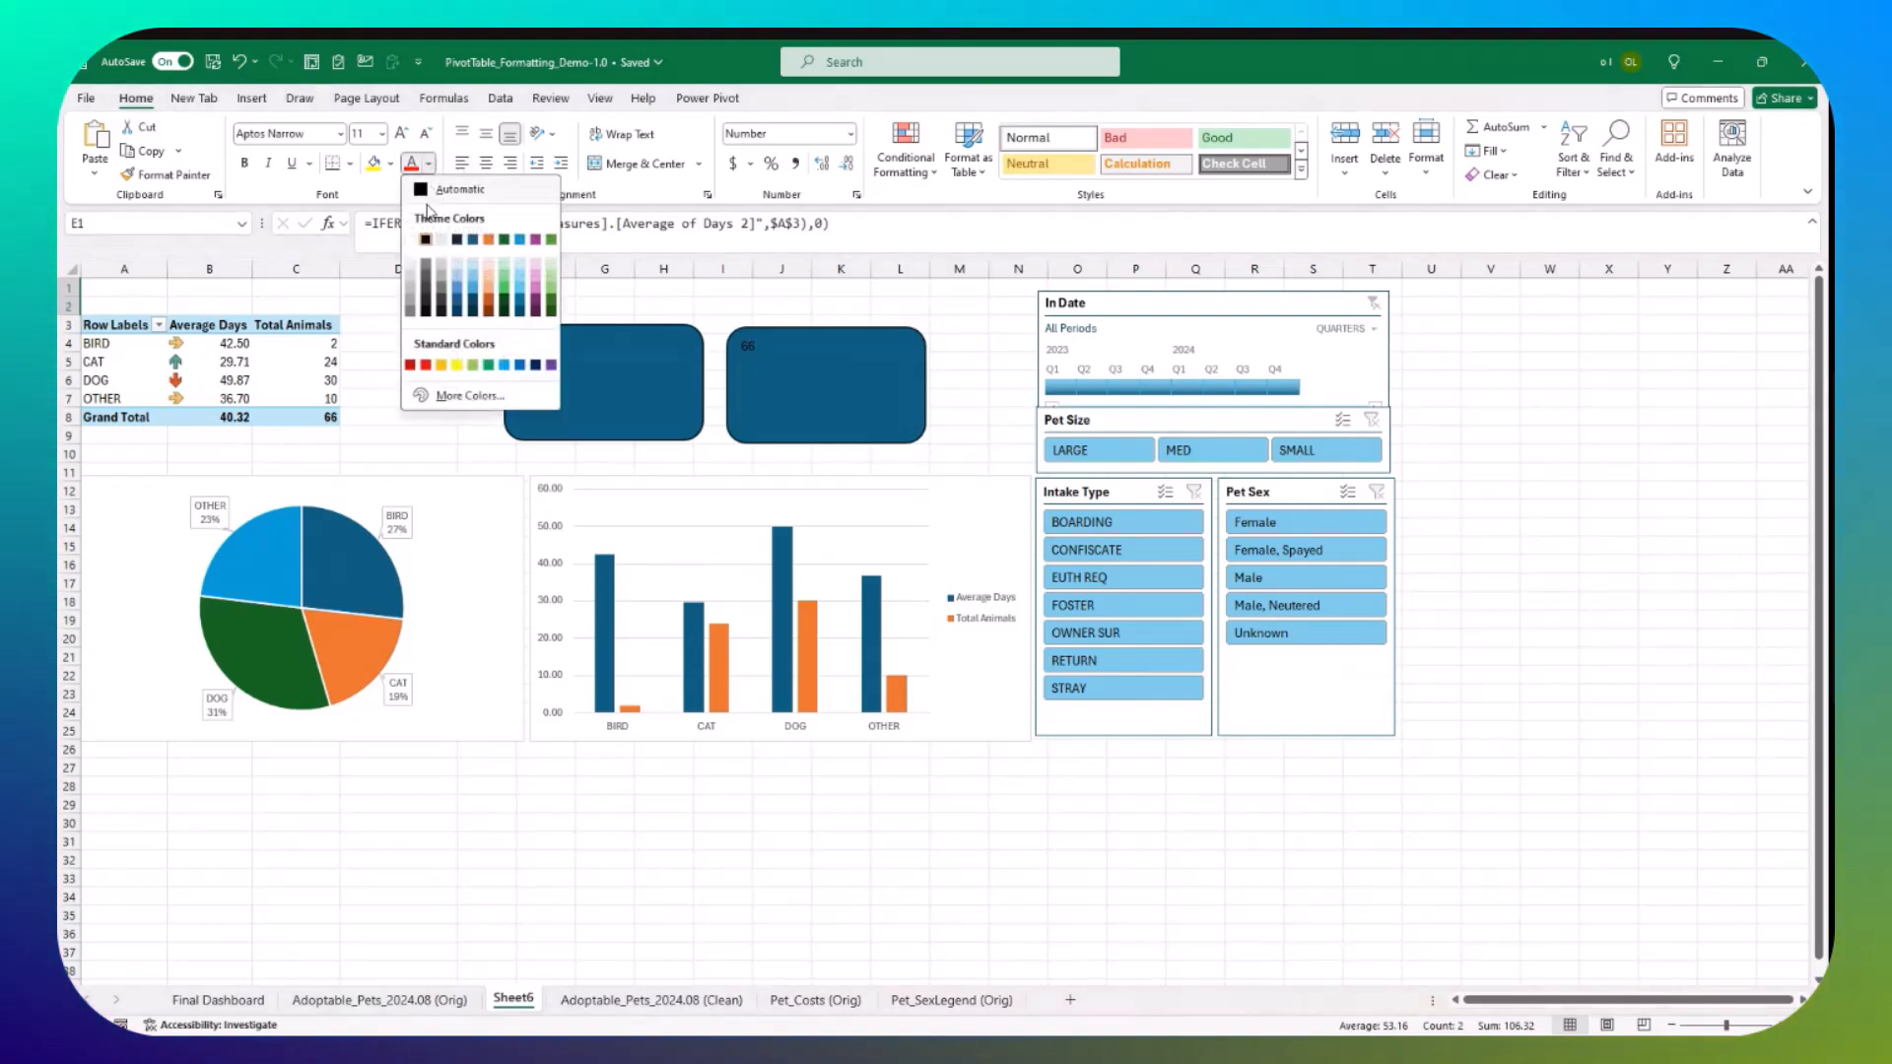
left_click(414, 247)
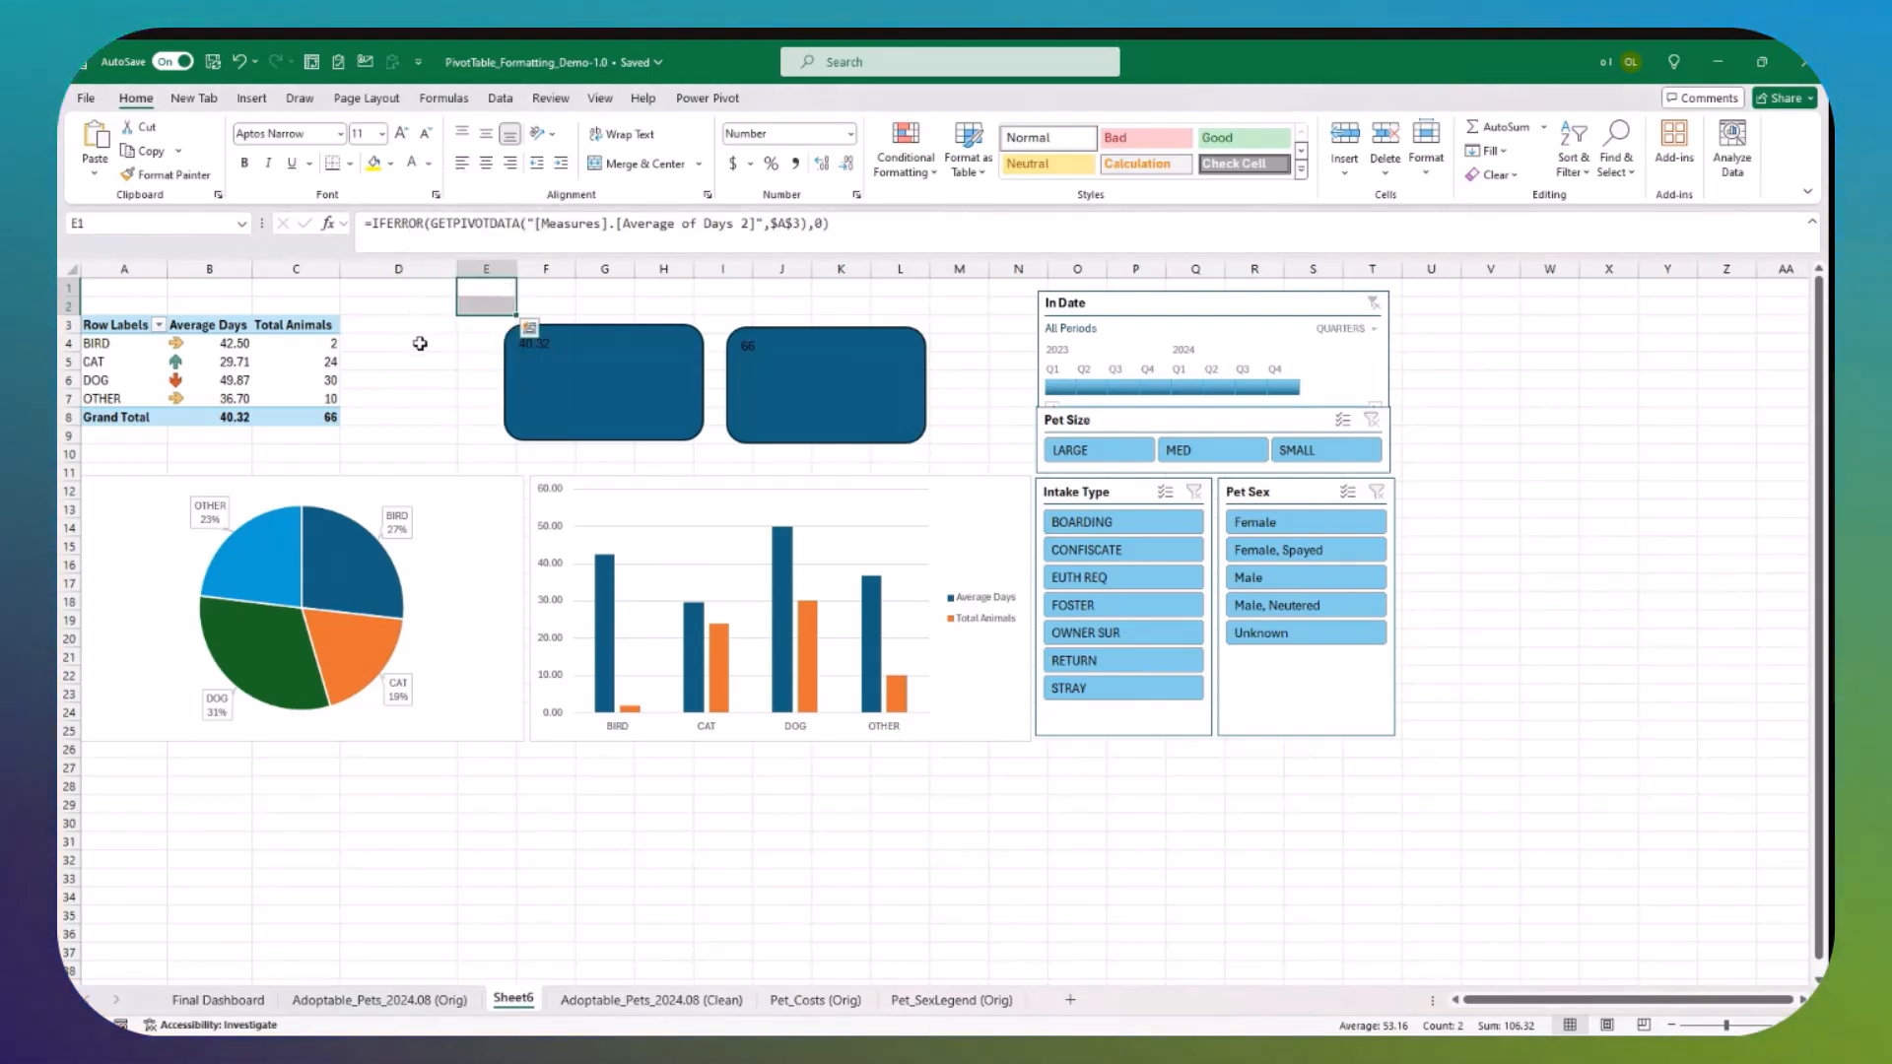
Step: Centre the linked text horizontally and vertically in both rounded rectangles
left_click(589, 345)
left_click(486, 163)
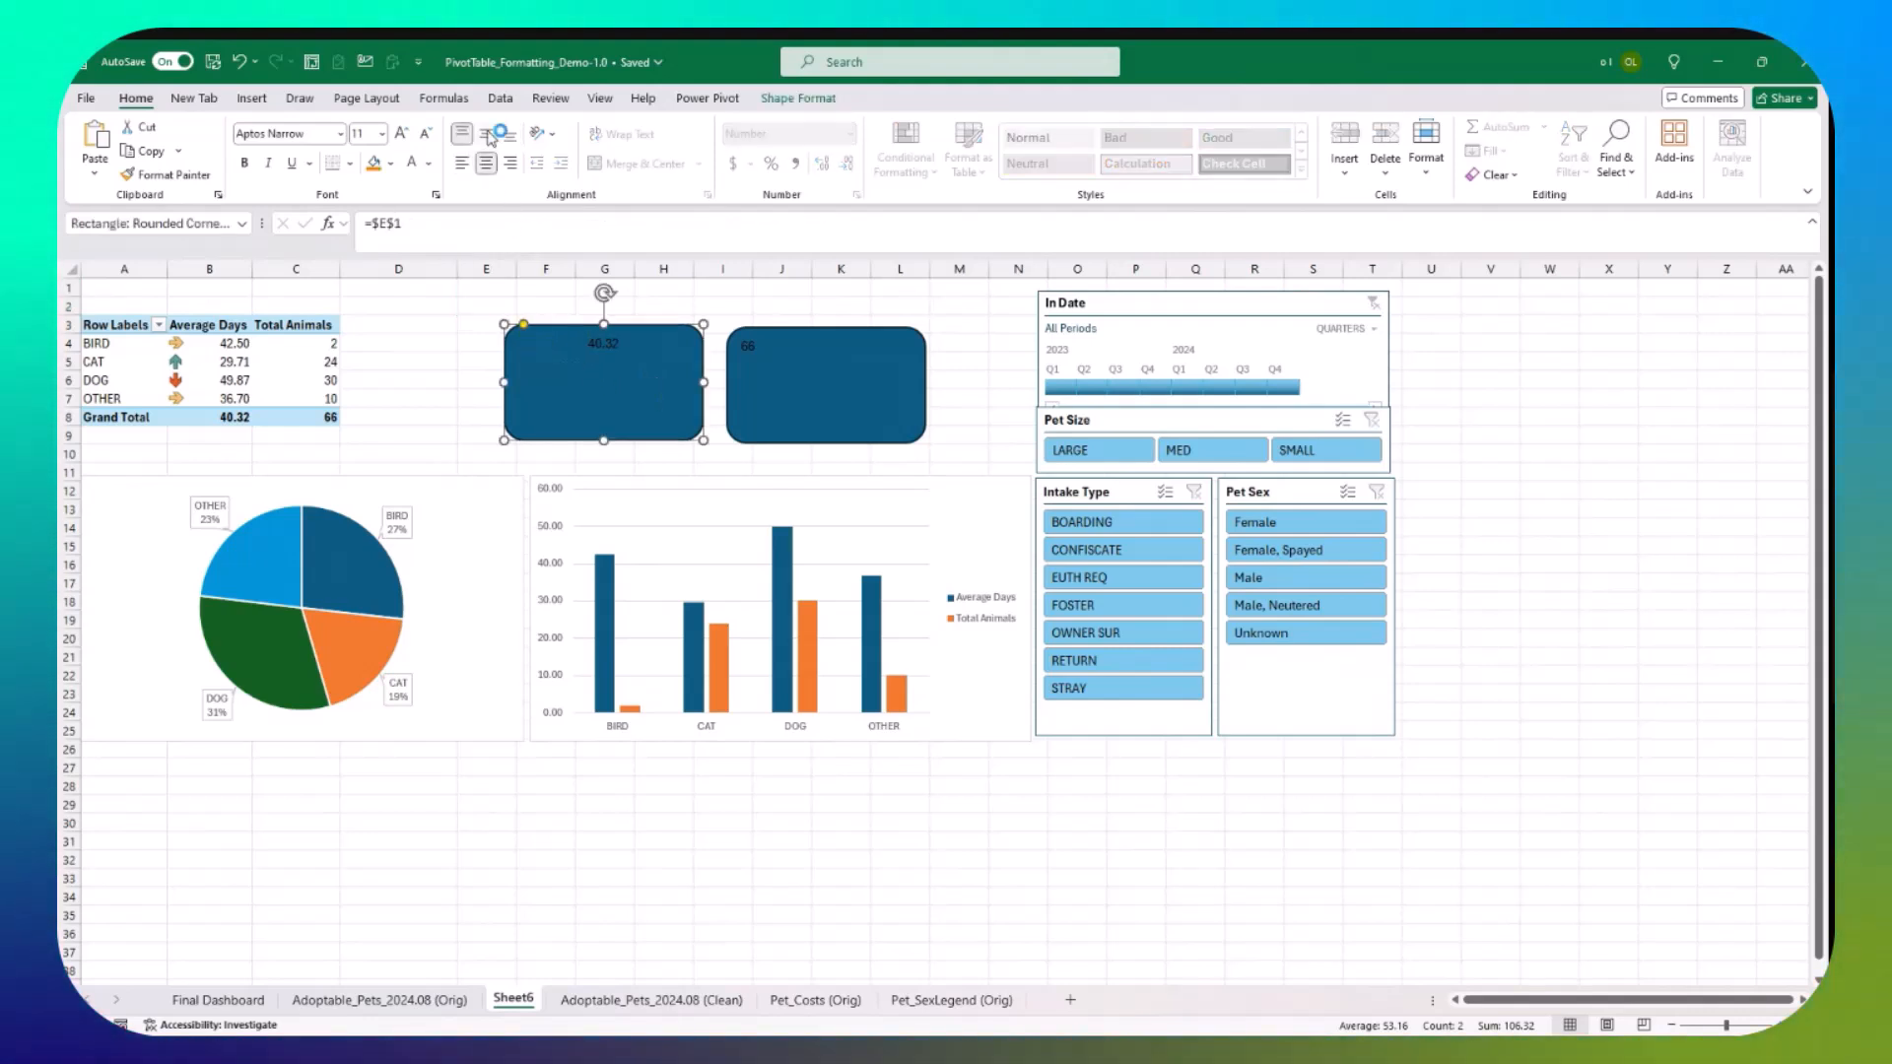
left_click(487, 134)
left_click(777, 366)
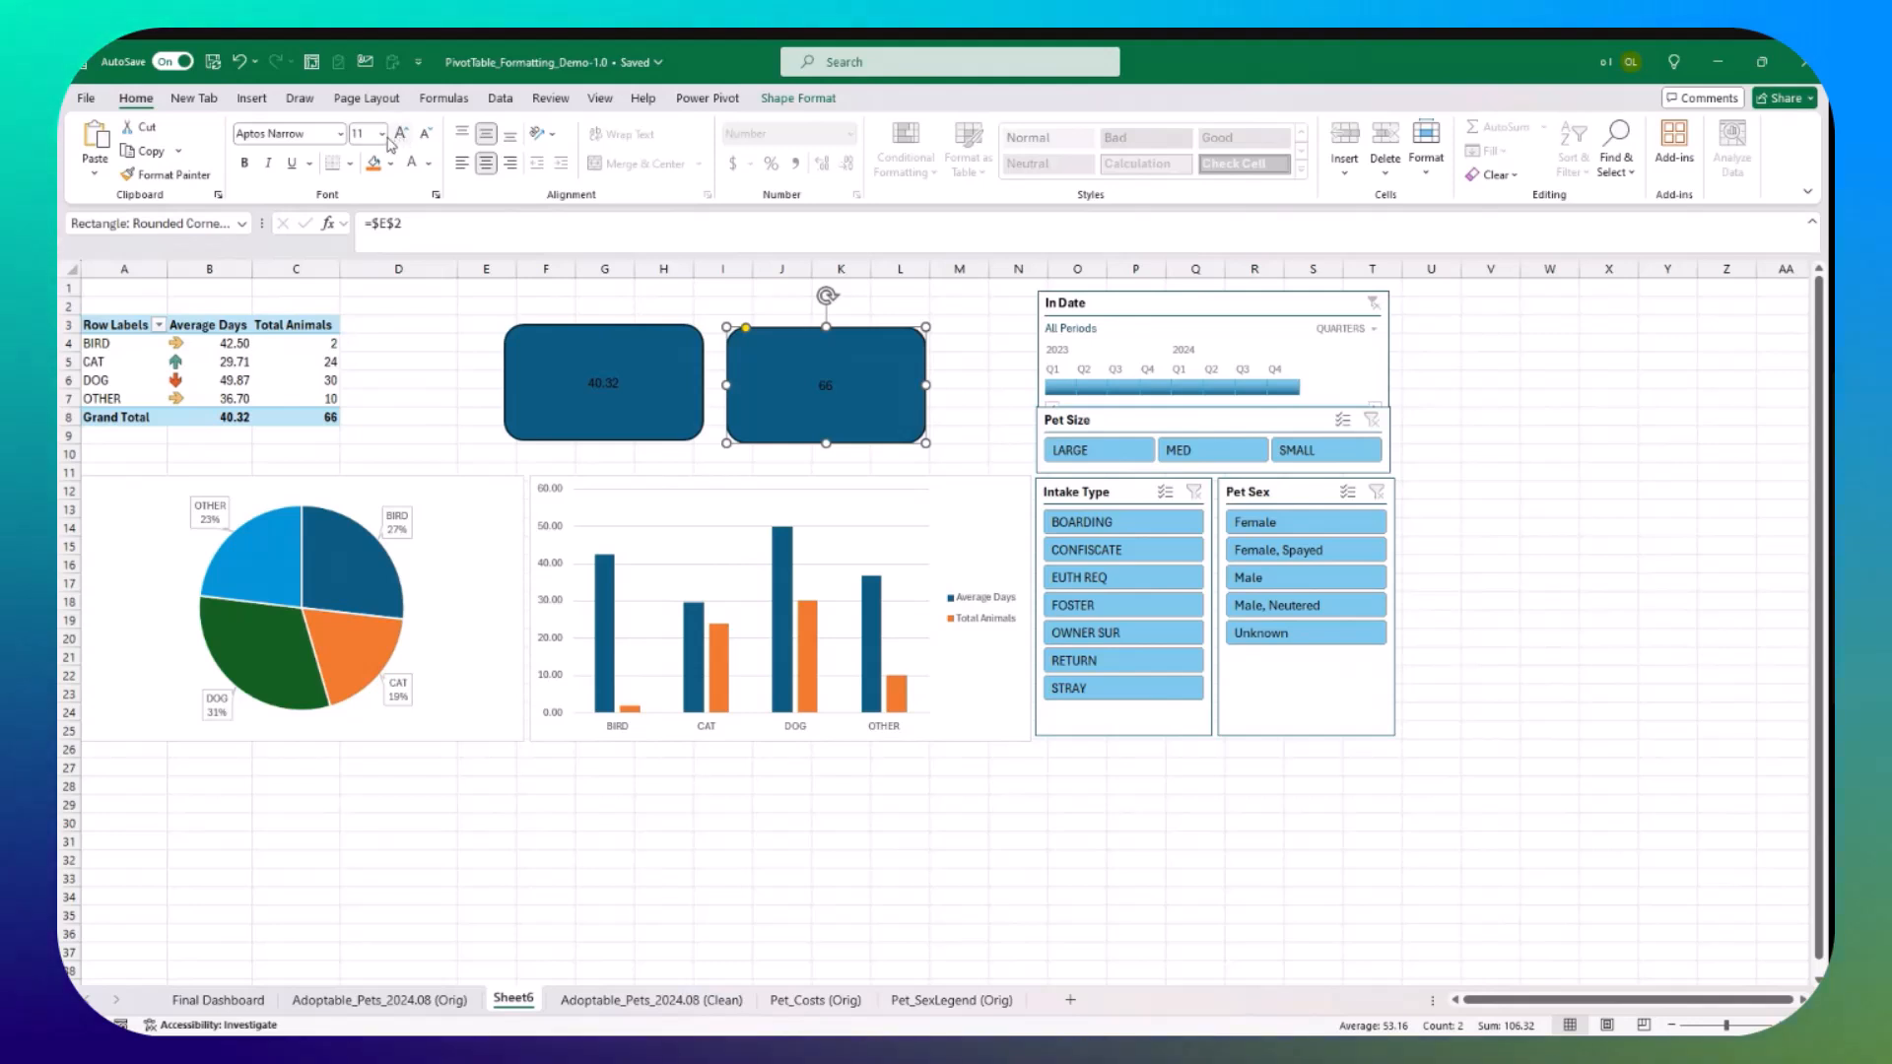
Step: Enlarge the linked numbers in both rounded rectangles to font size 48
left_click(382, 135)
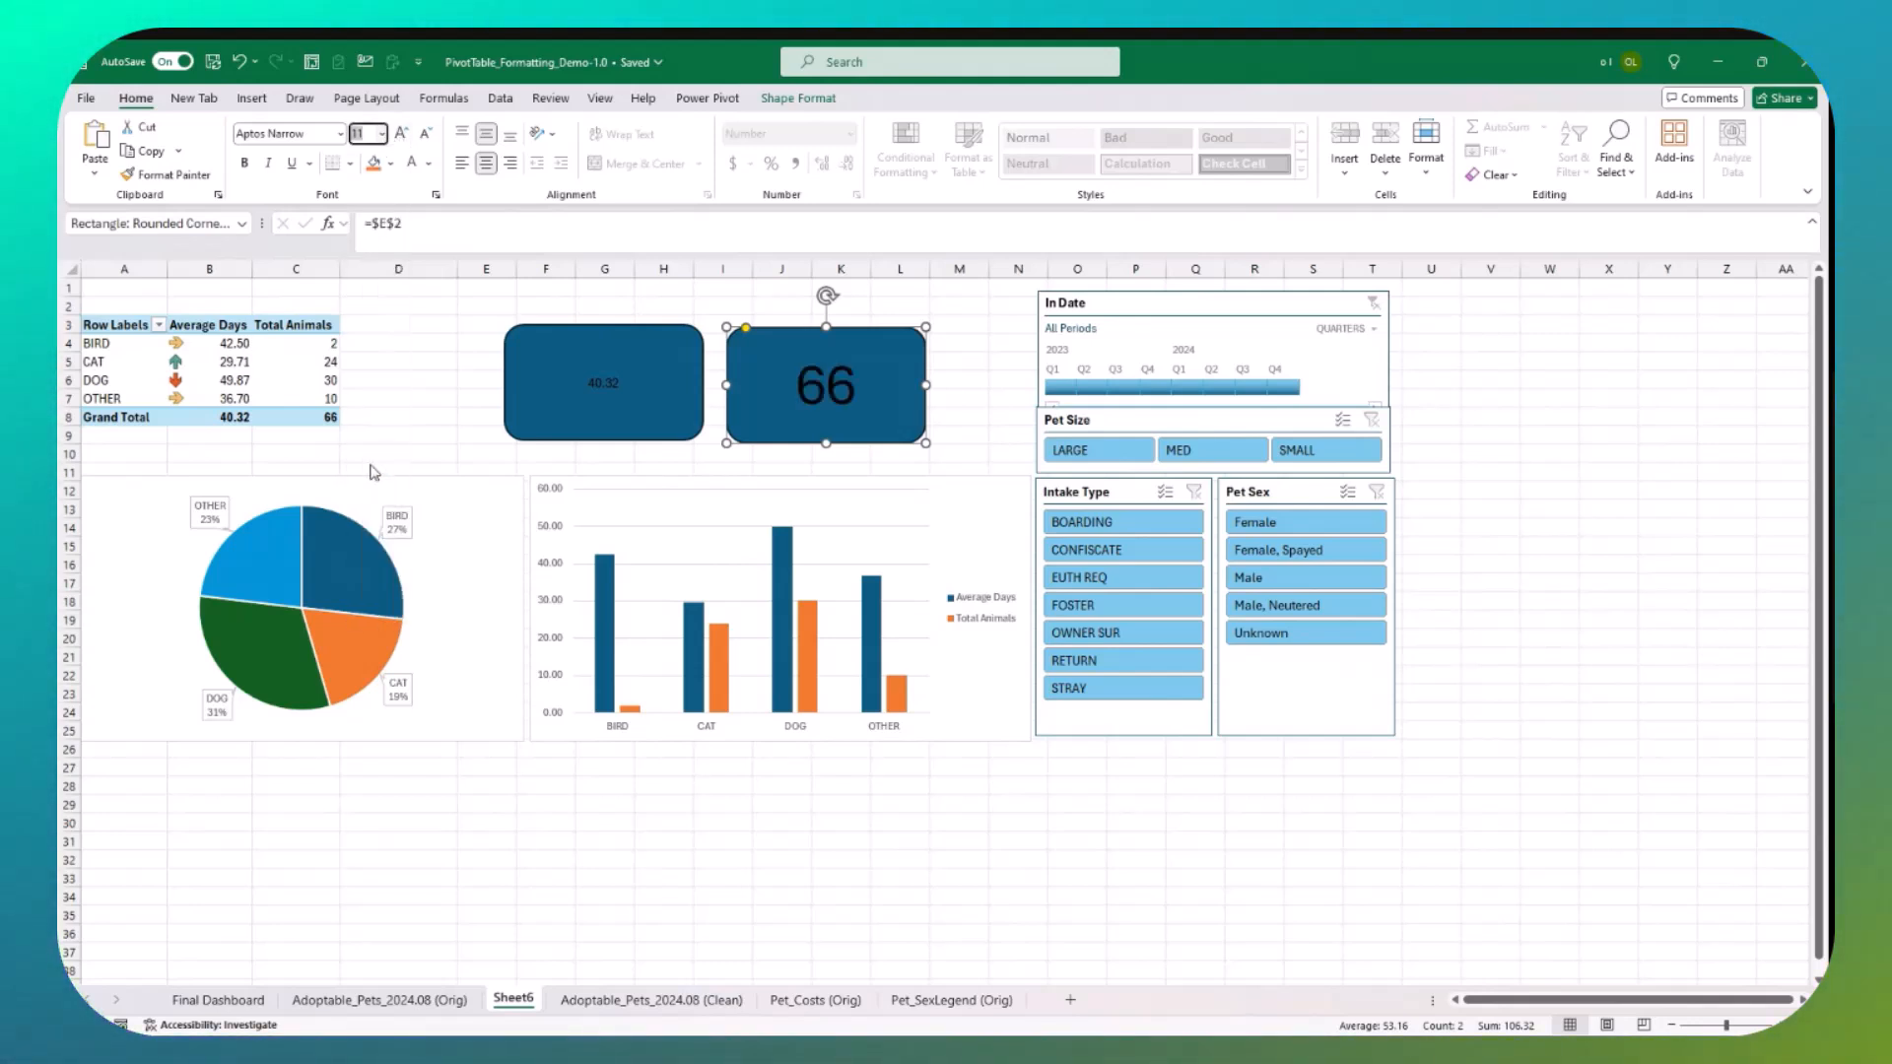
left_click(612, 366)
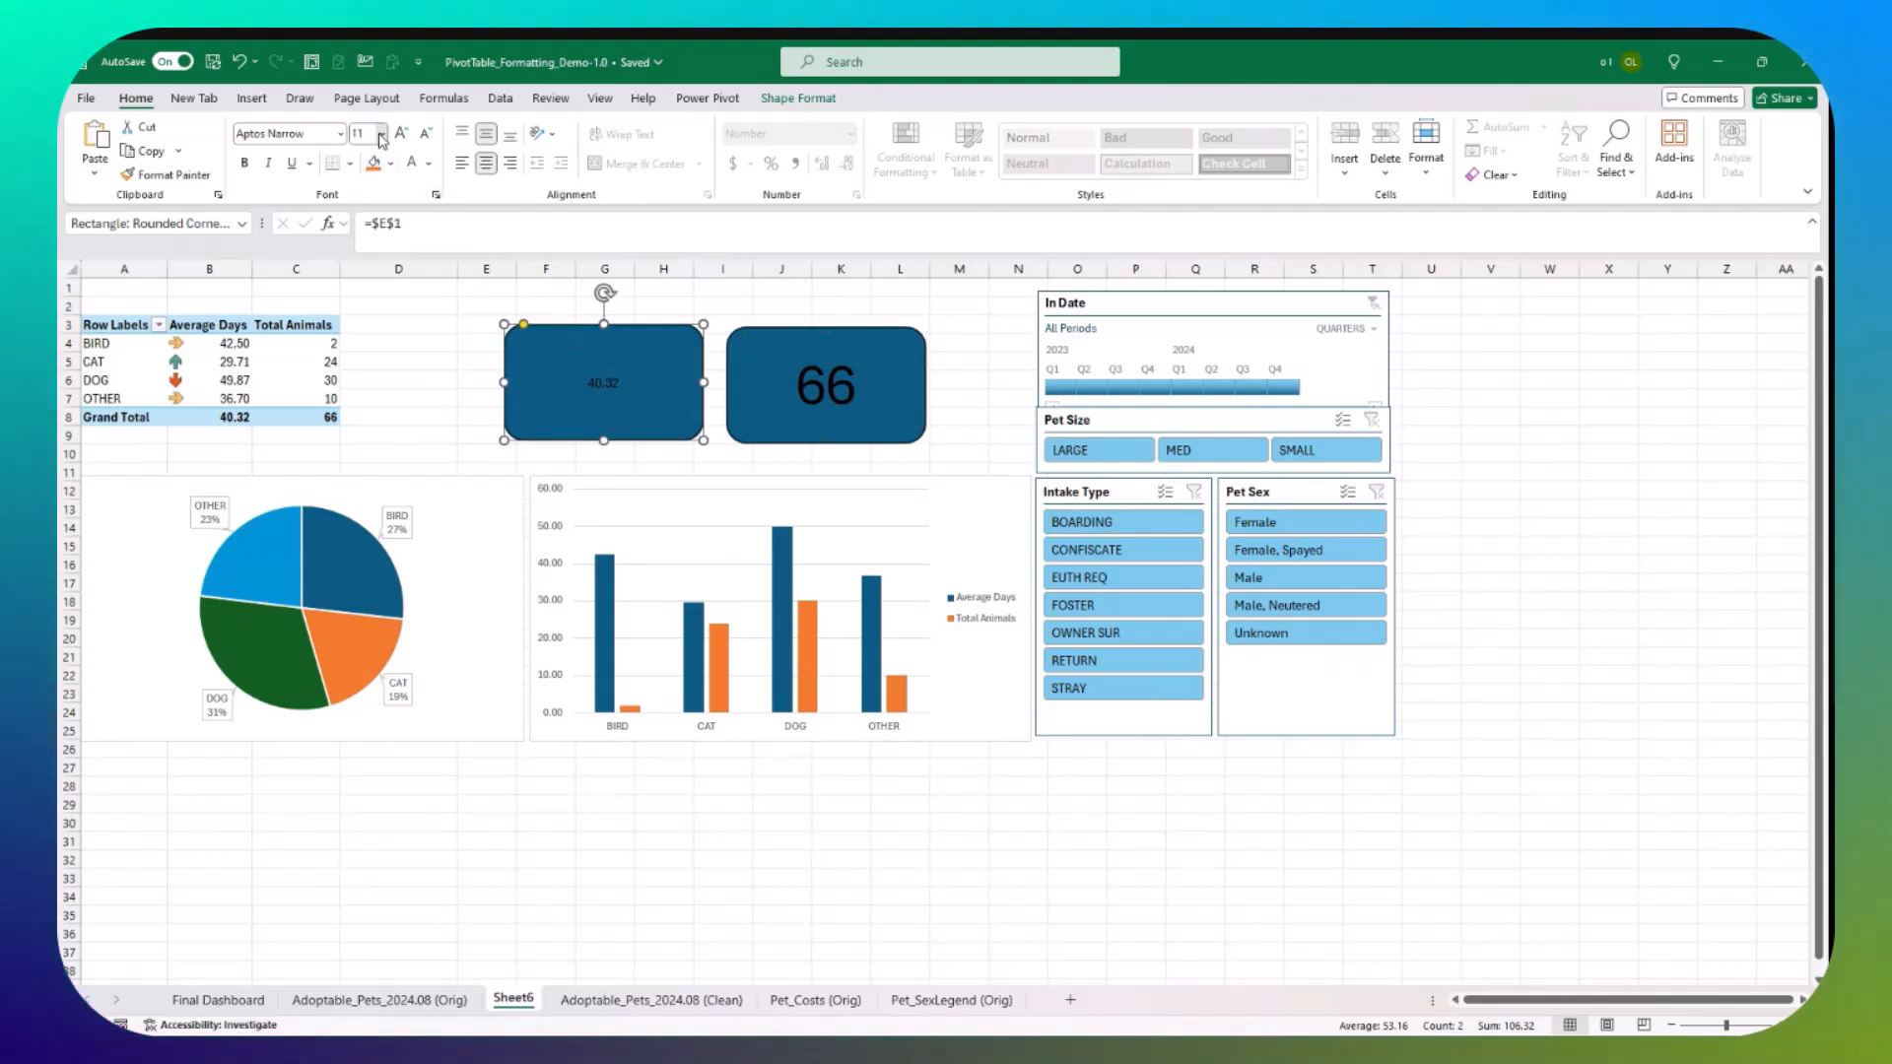
left_click(366, 467)
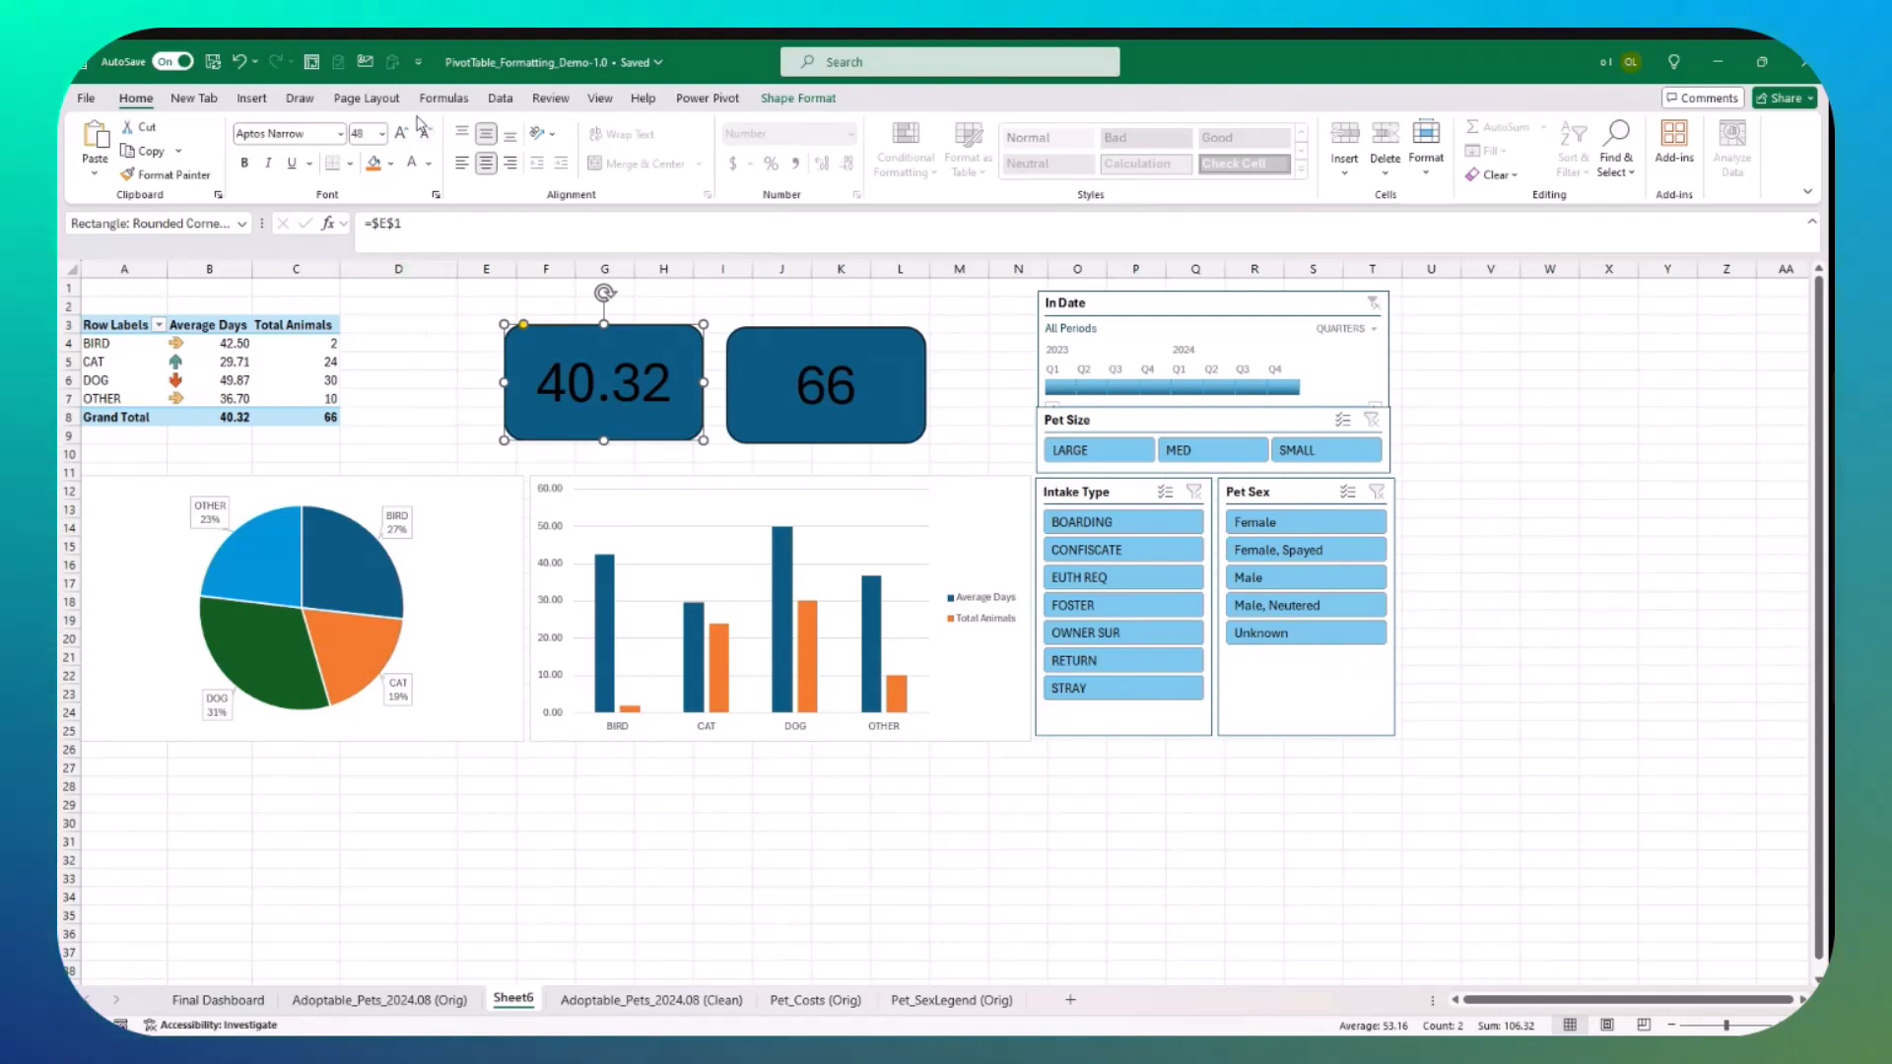
Step: Add a text box reading "Average Days" along the upper edge of the rounded rectangle linked to cell E1
left_click(251, 97)
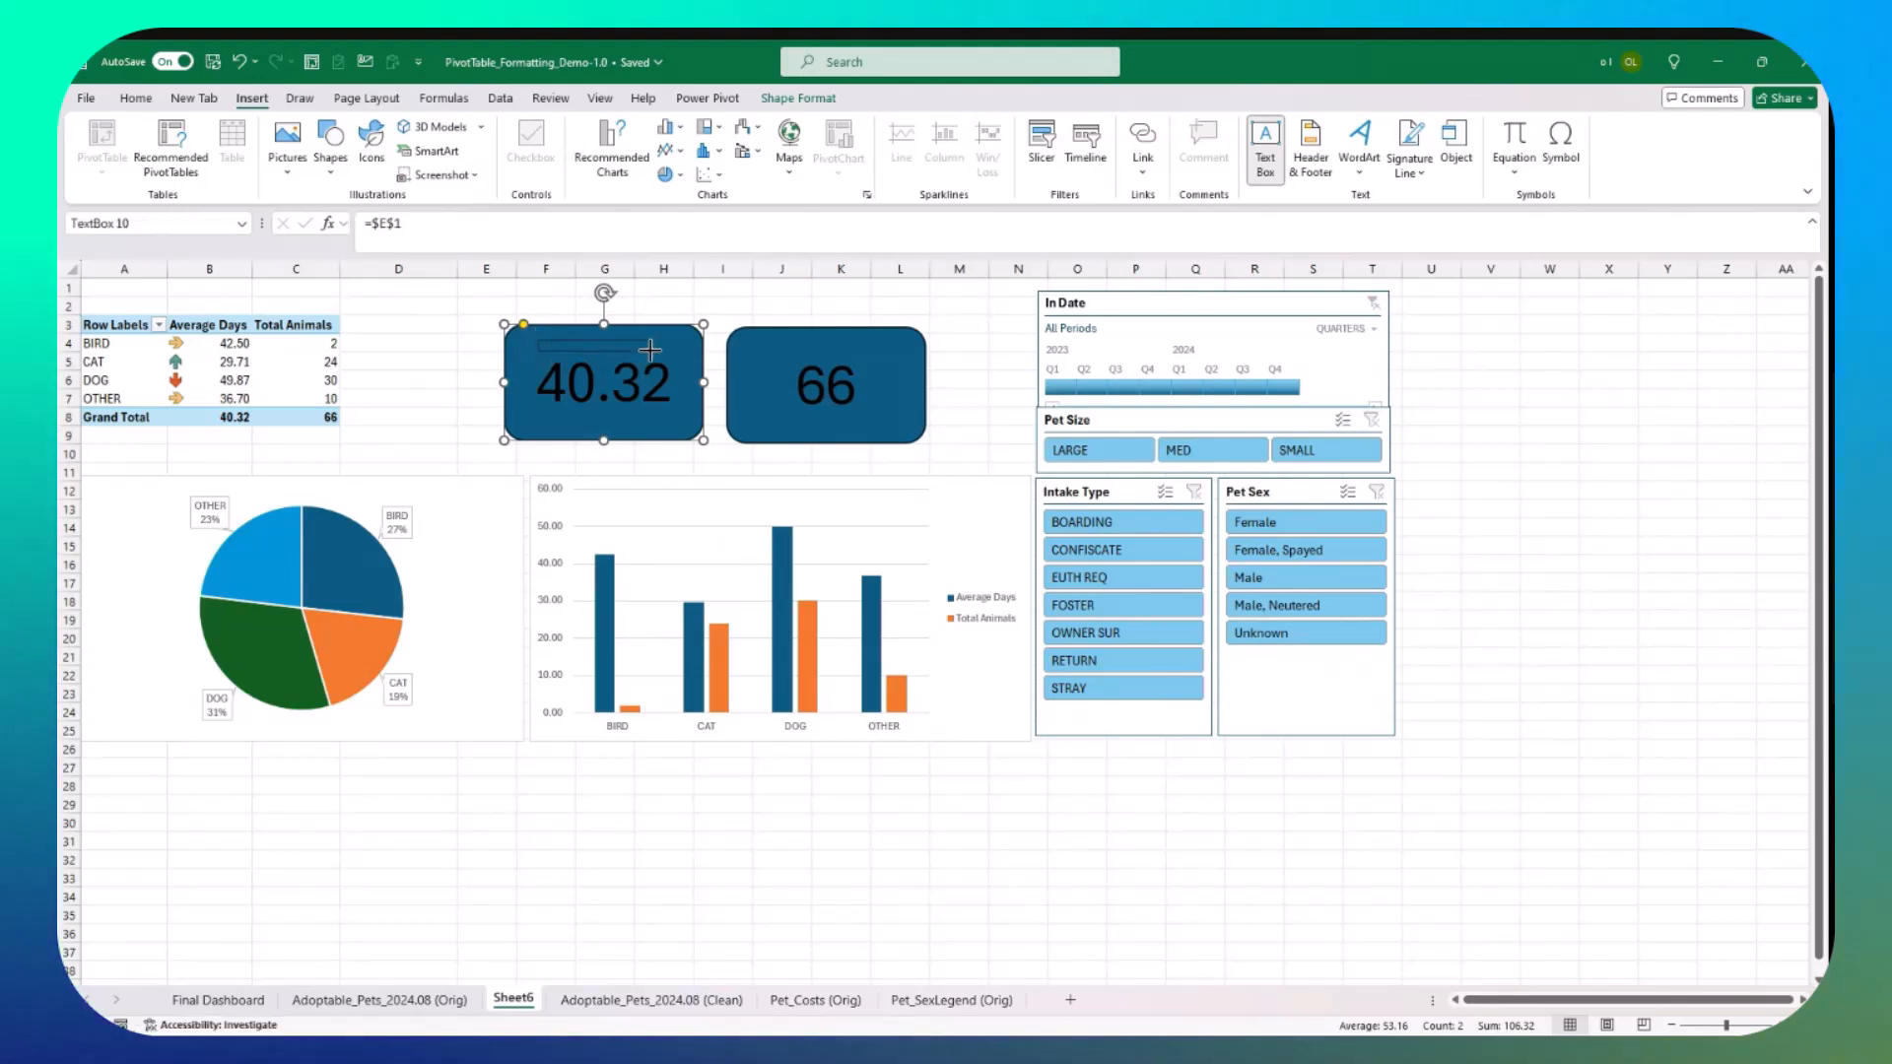
left_click_drag(650, 349, 650, 350)
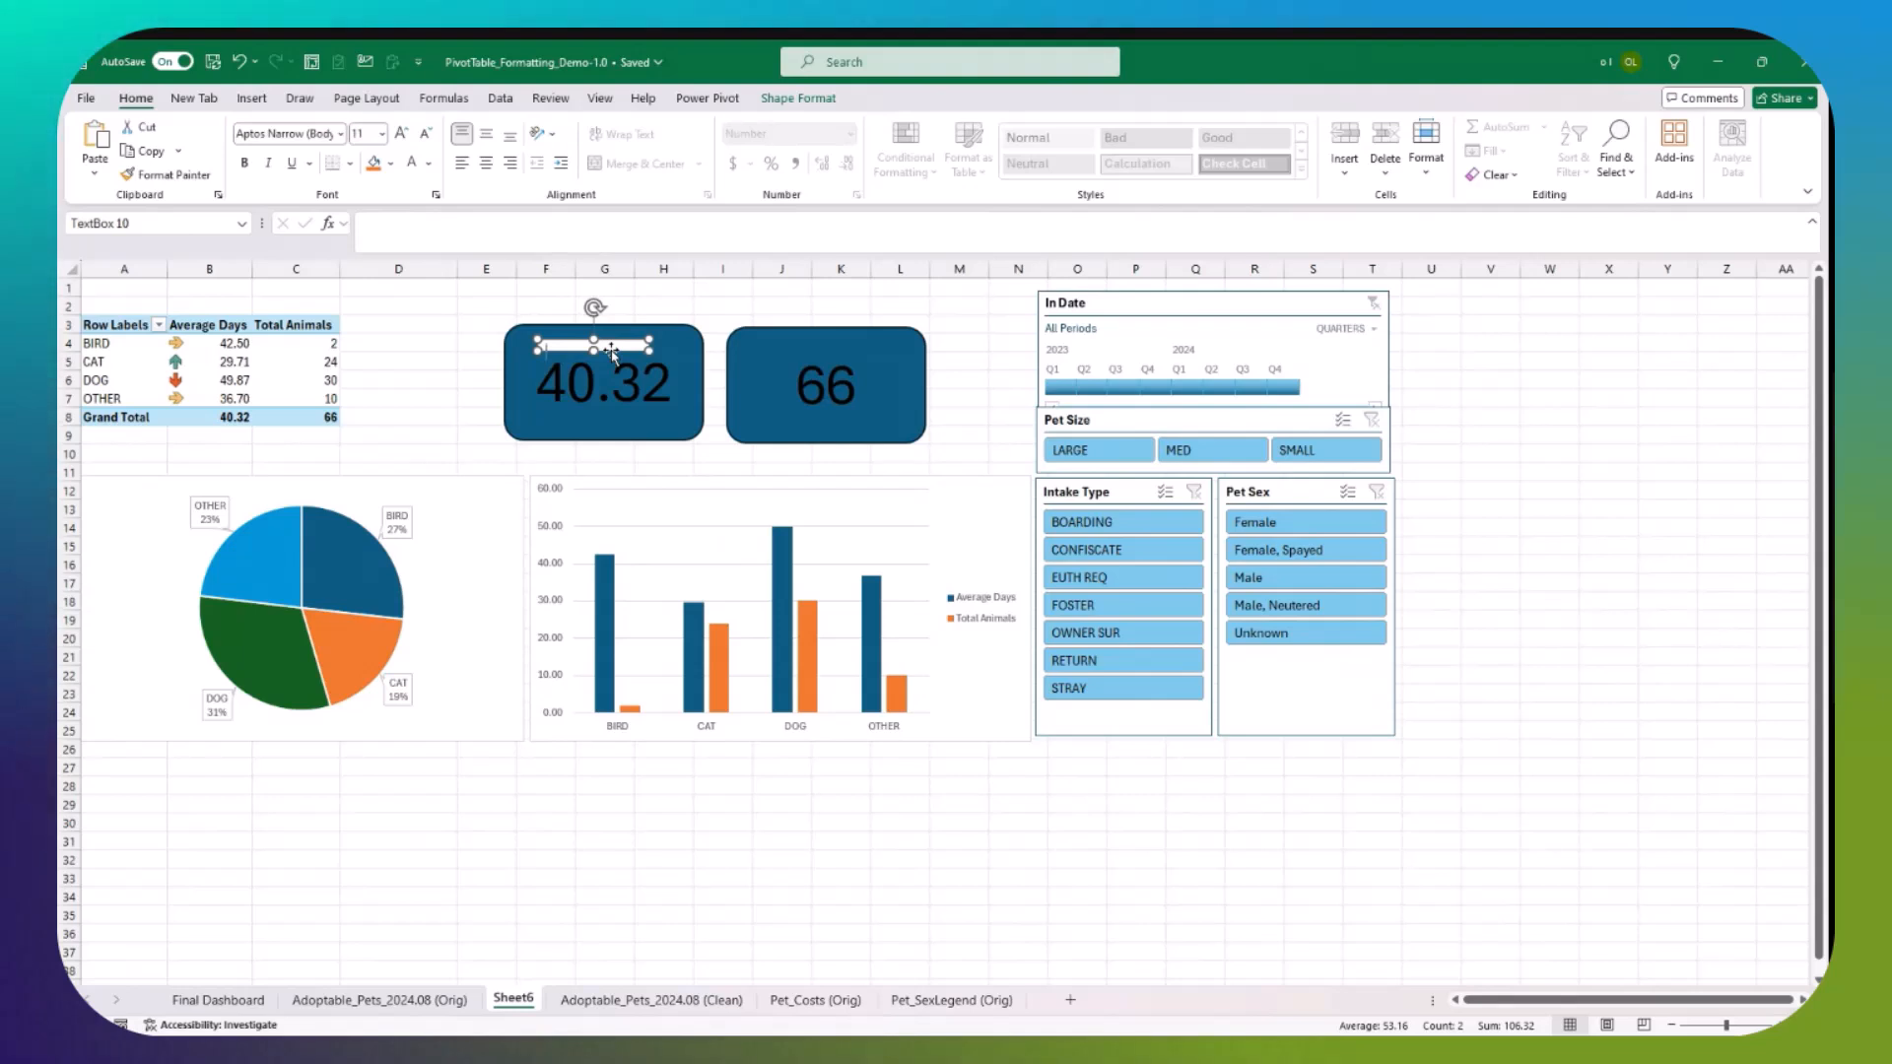
type("Average Days")
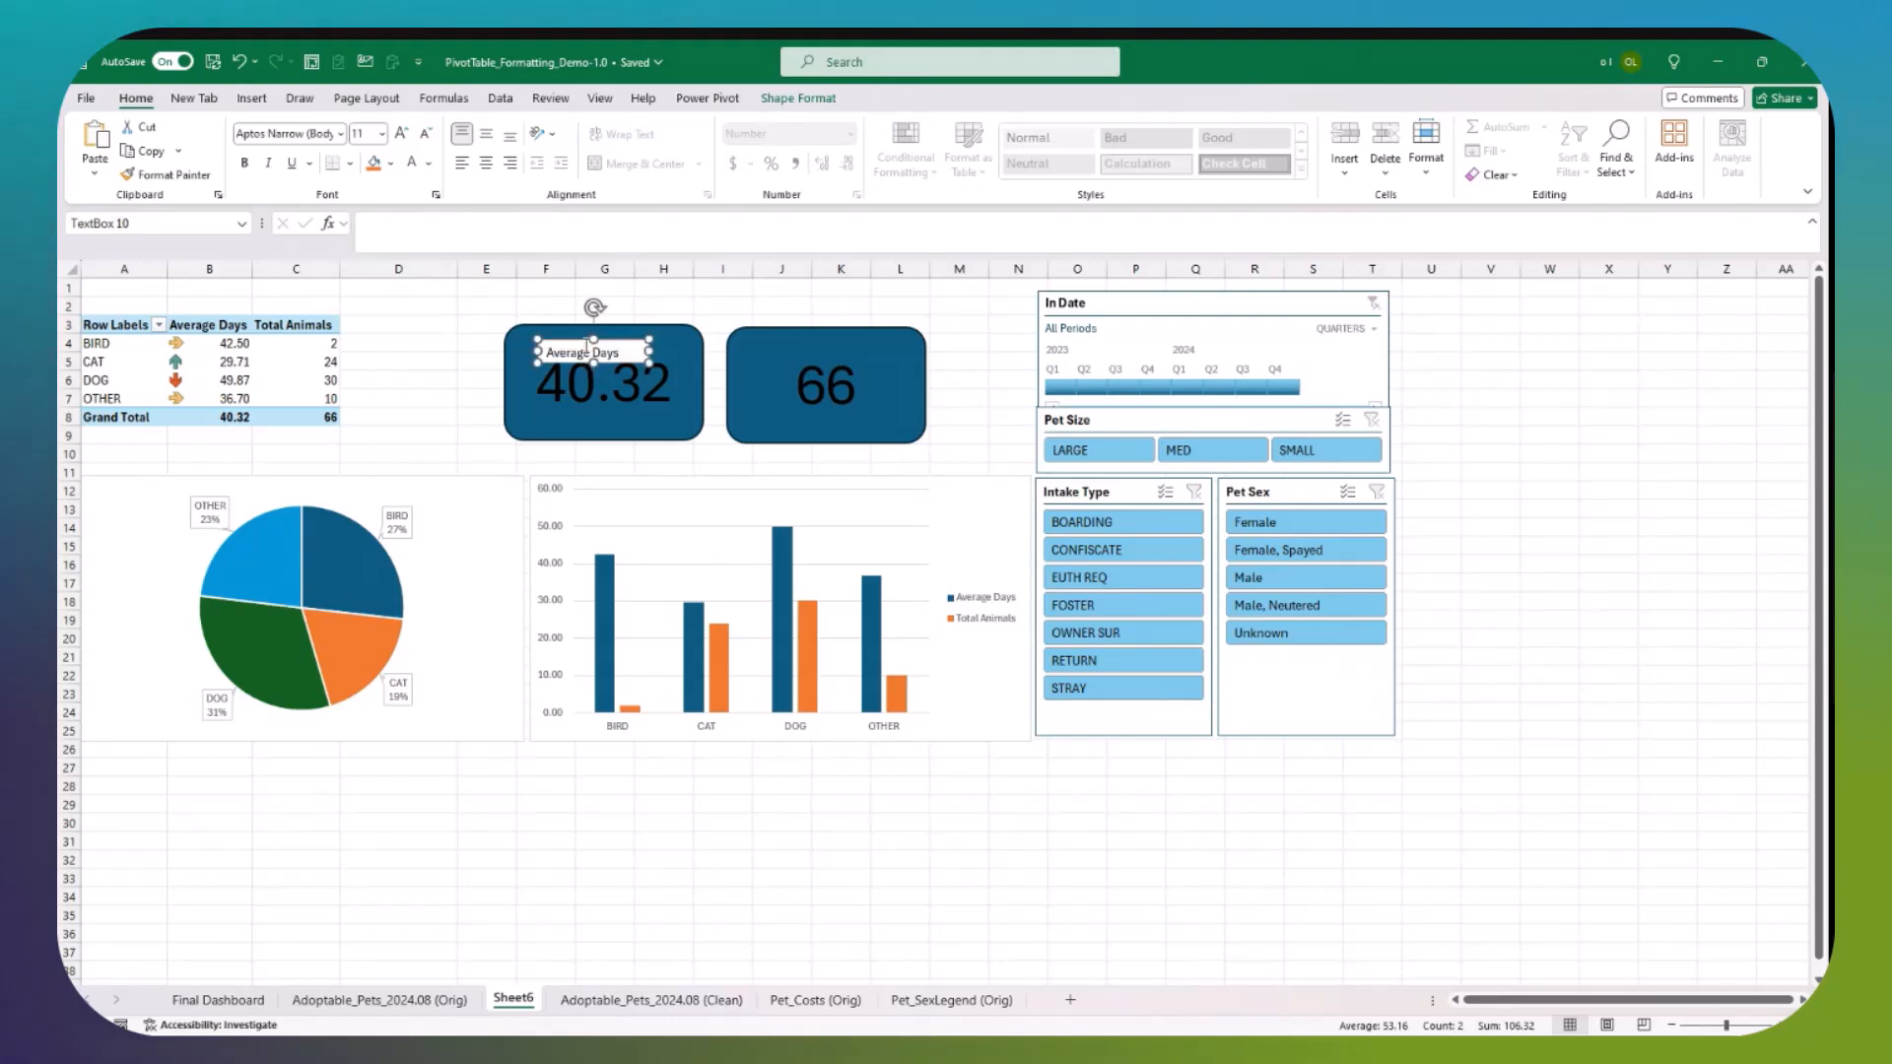
left_click_drag(588, 345, 570, 327)
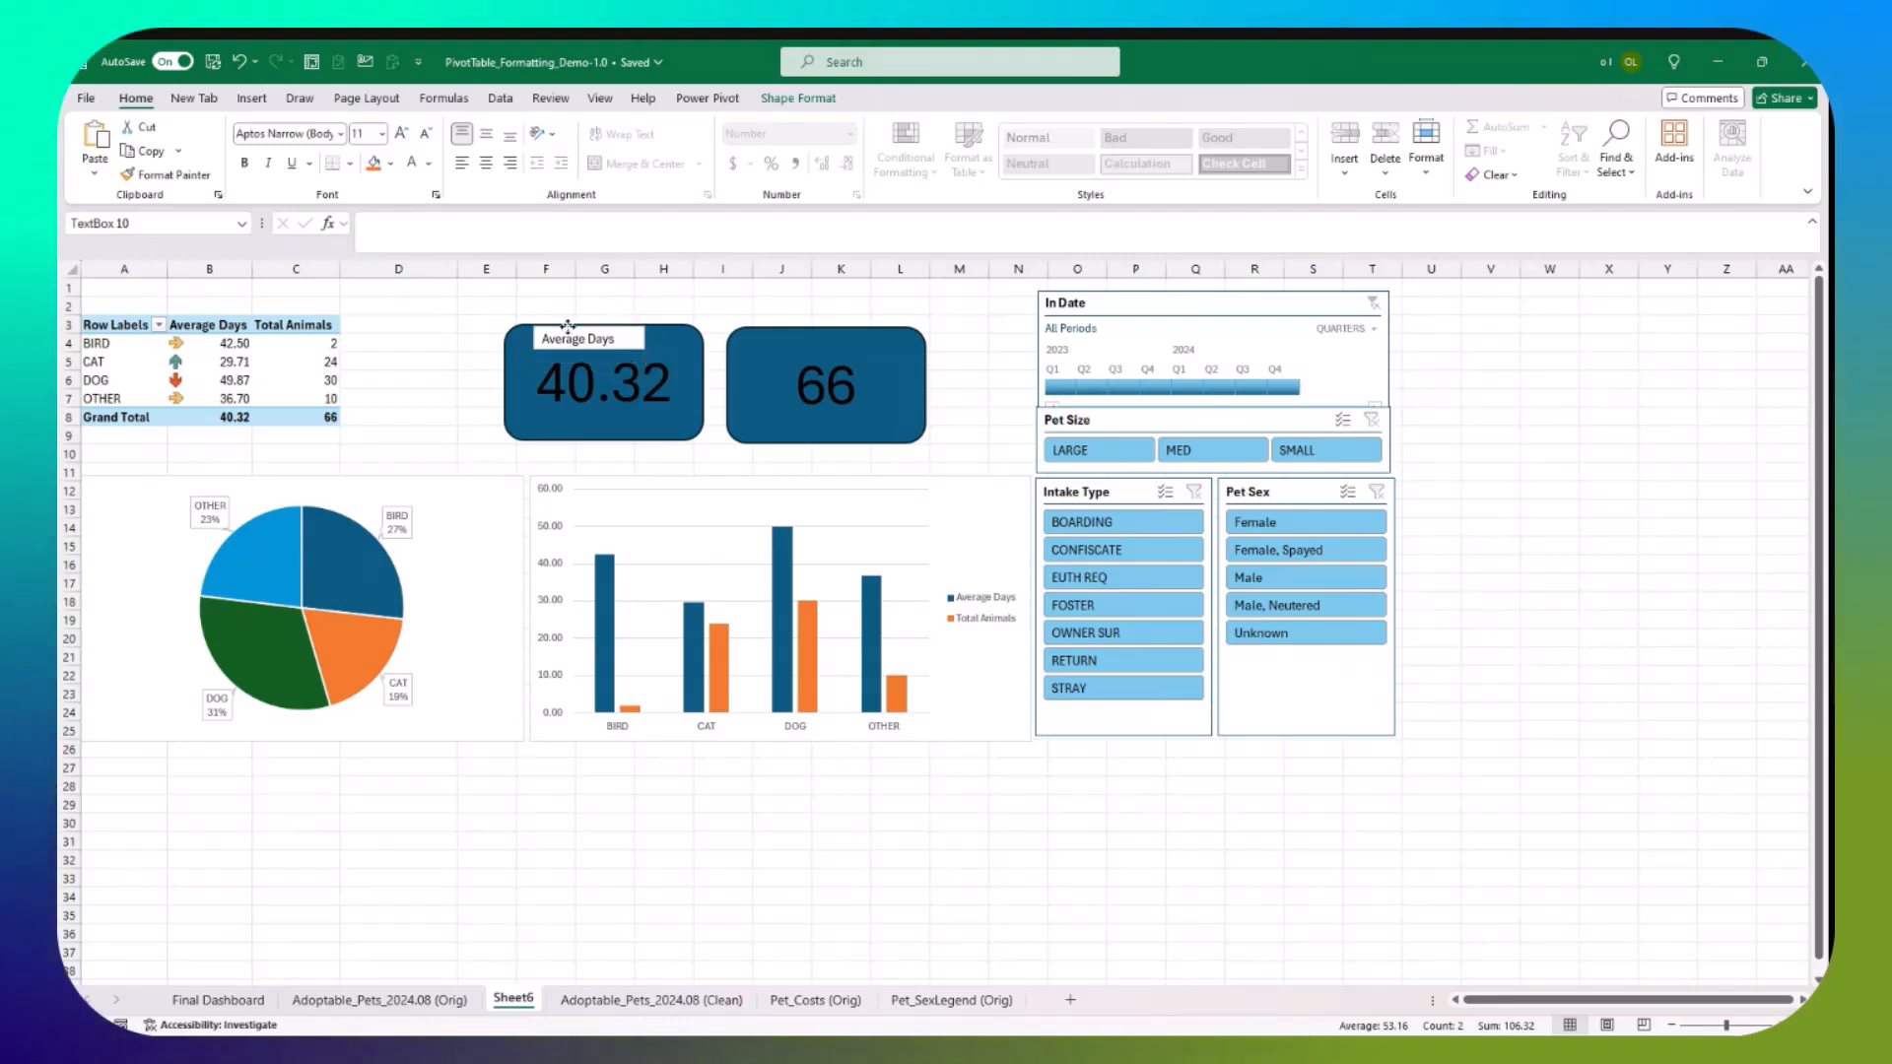
Step: Apply the transparent green preset shape style to the Average Days text box
left_click(780, 99)
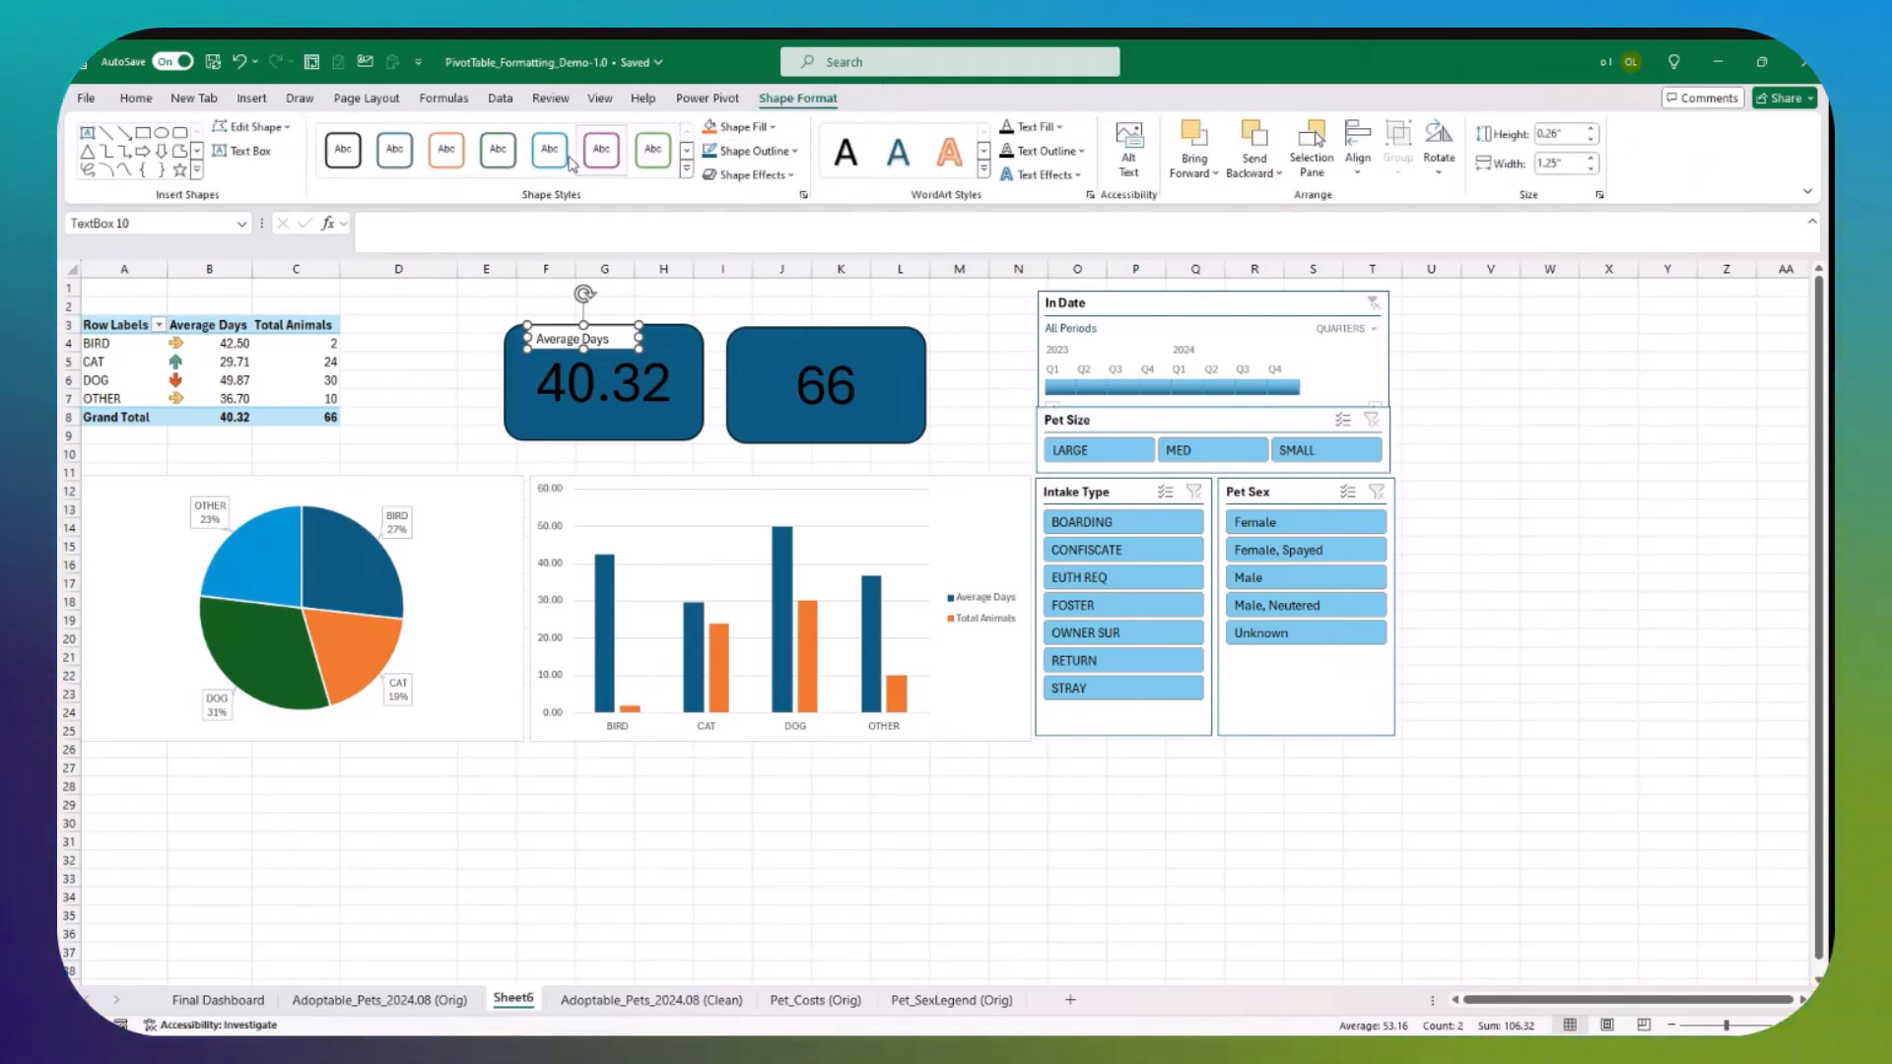
left_click(687, 169)
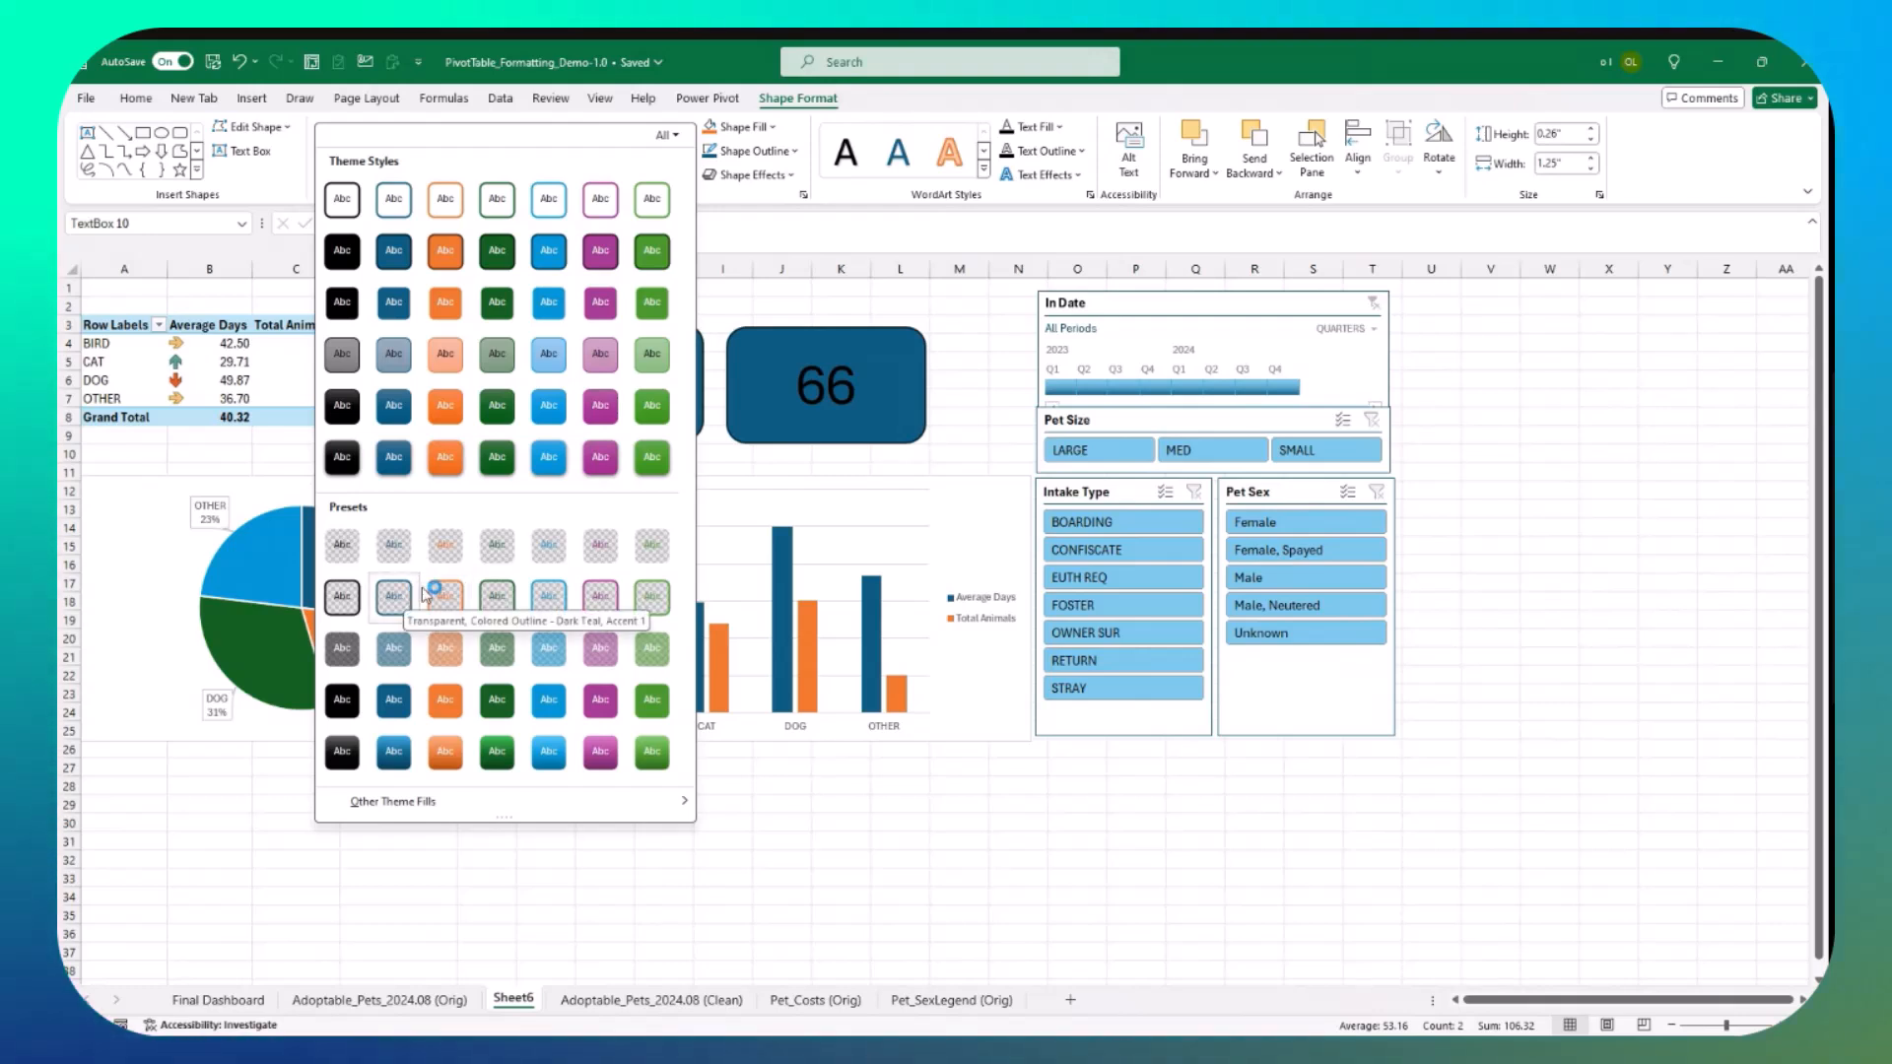
left_click(487, 555)
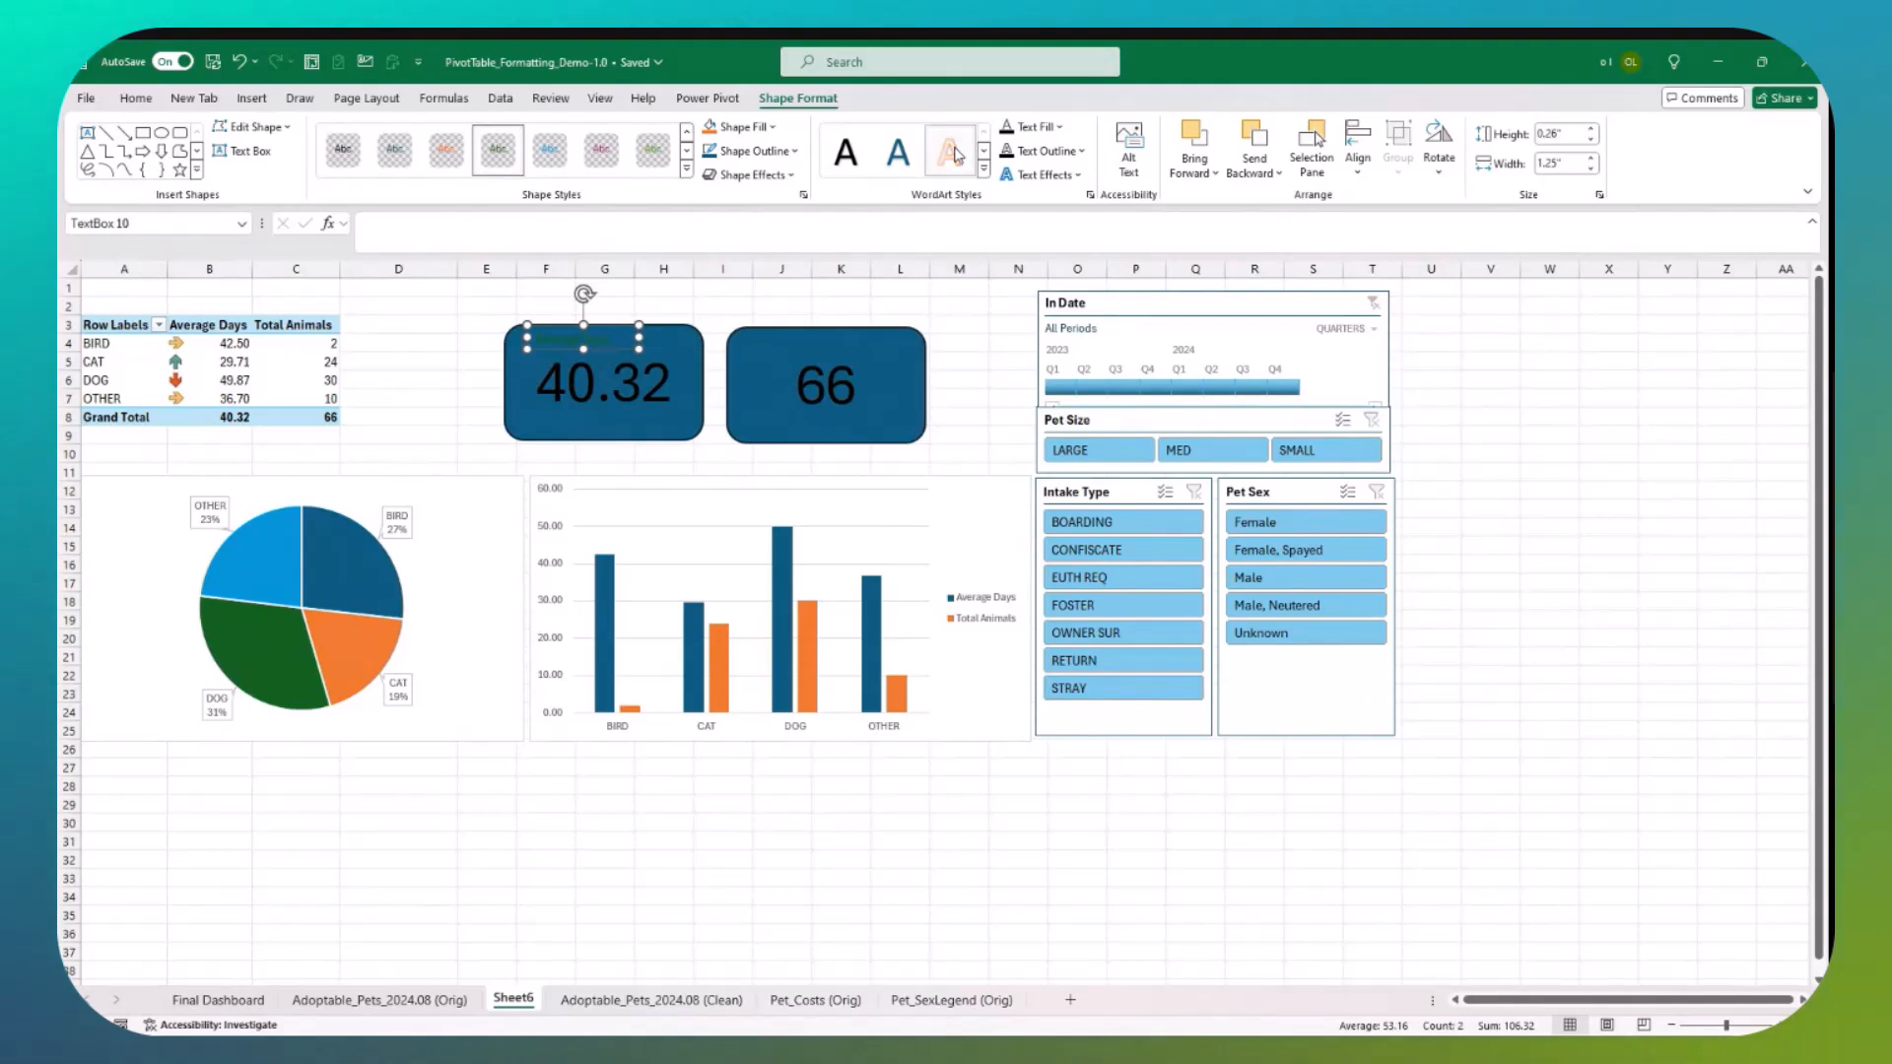
Step: Give the Average Days label an orange-outlined WordArt style and enlarge its text box to about 0.29" high by 1.3" wide
left_click(952, 153)
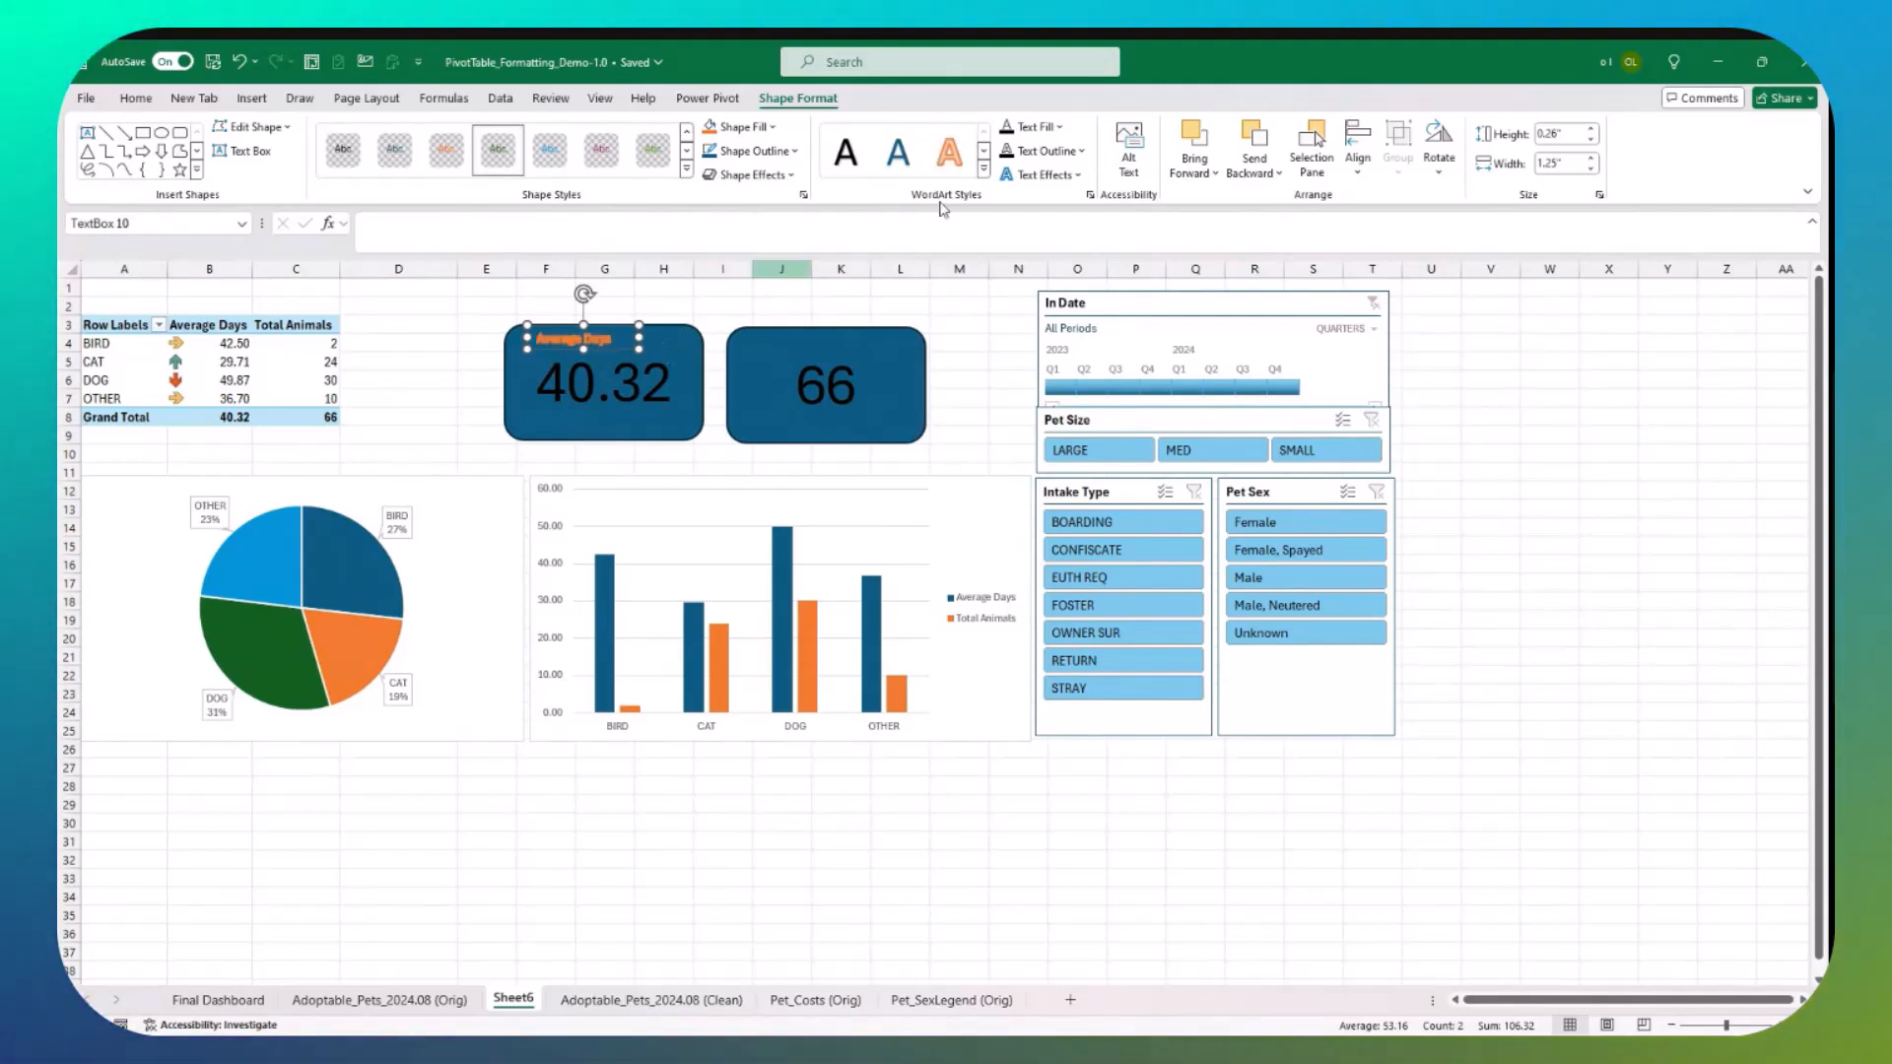
left_click(984, 172)
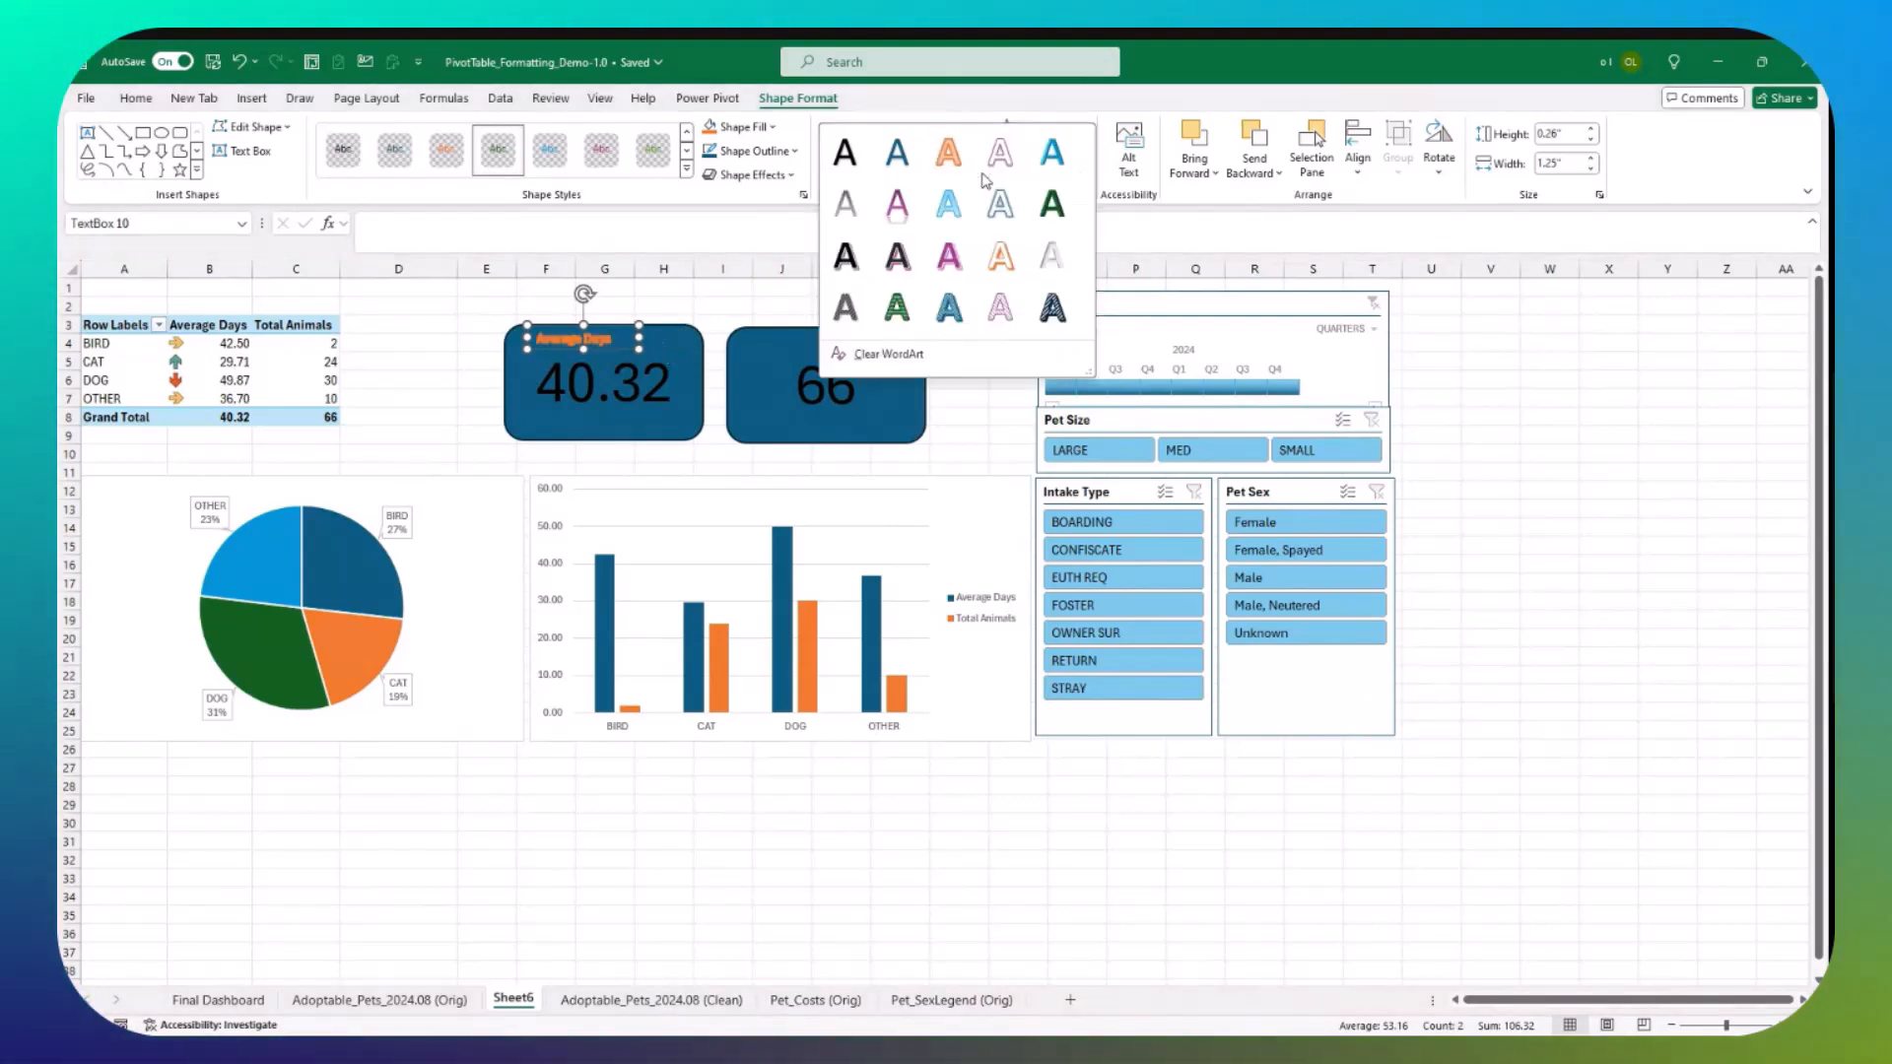
left_click(1007, 266)
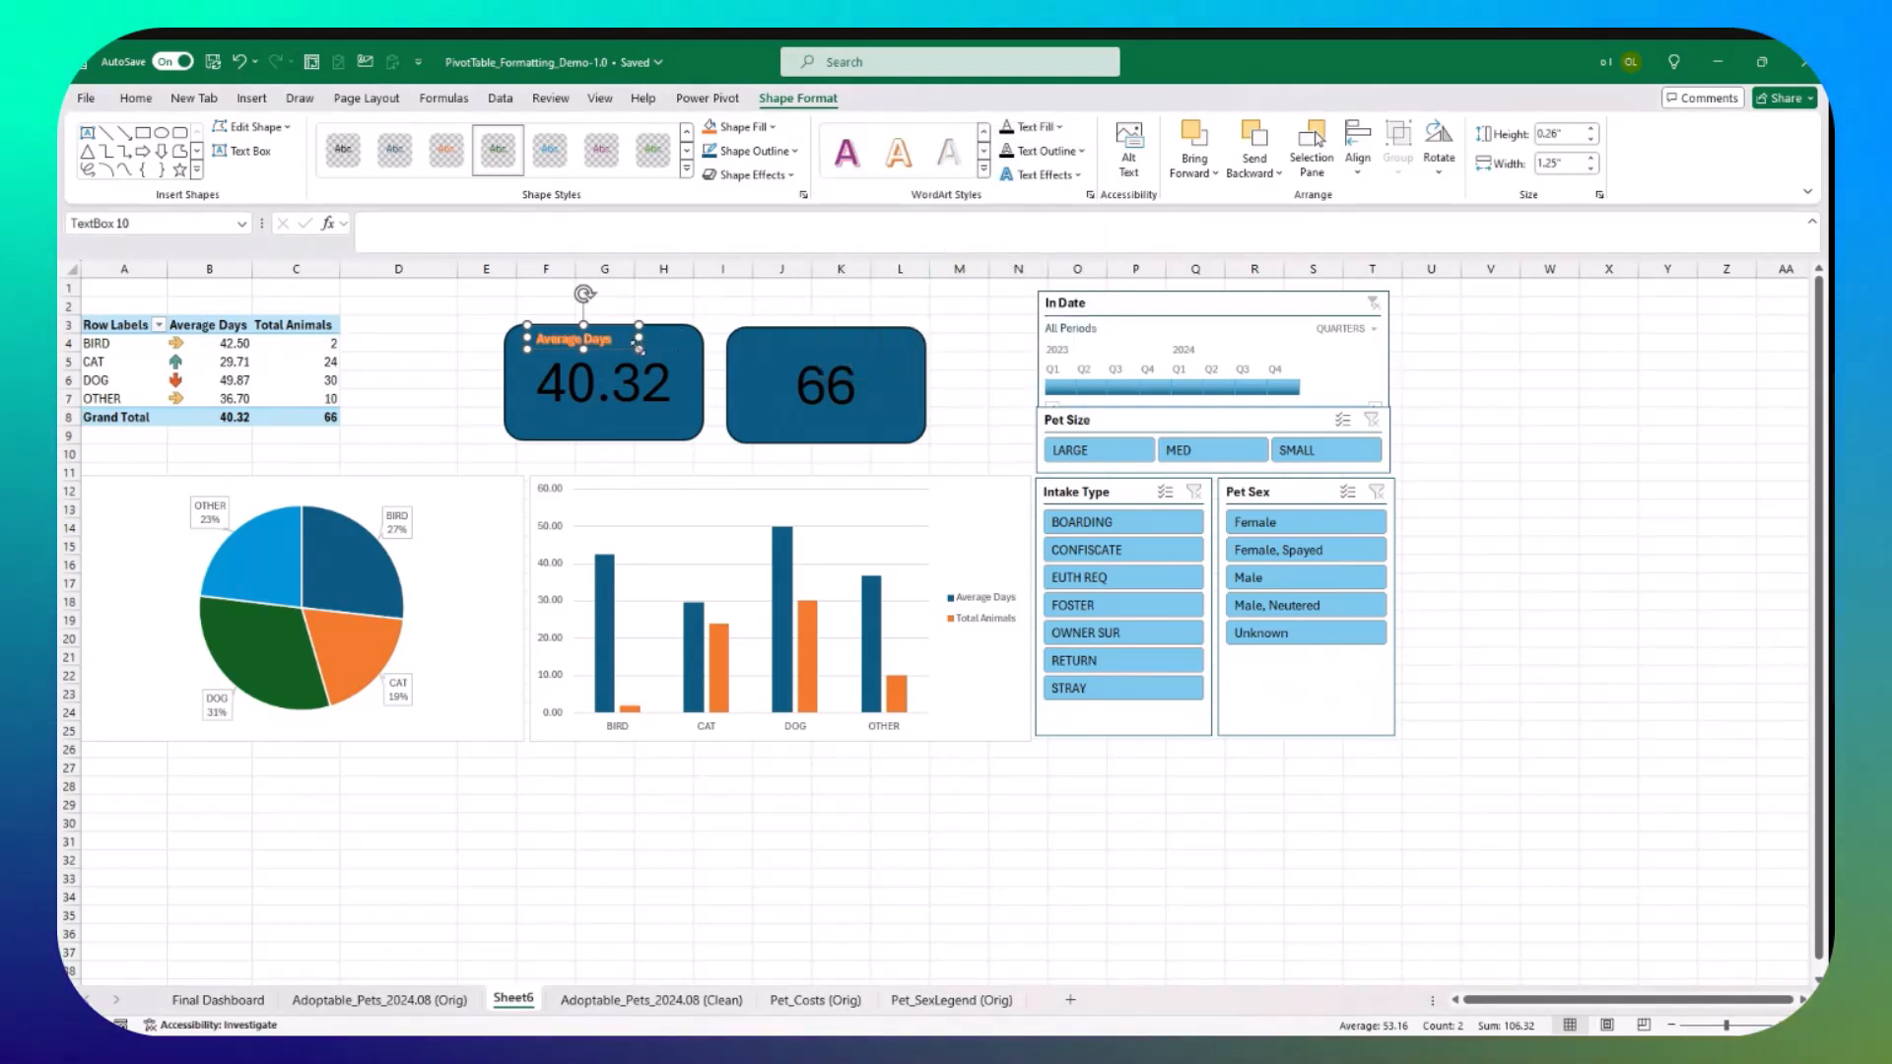
triple_click(642, 344)
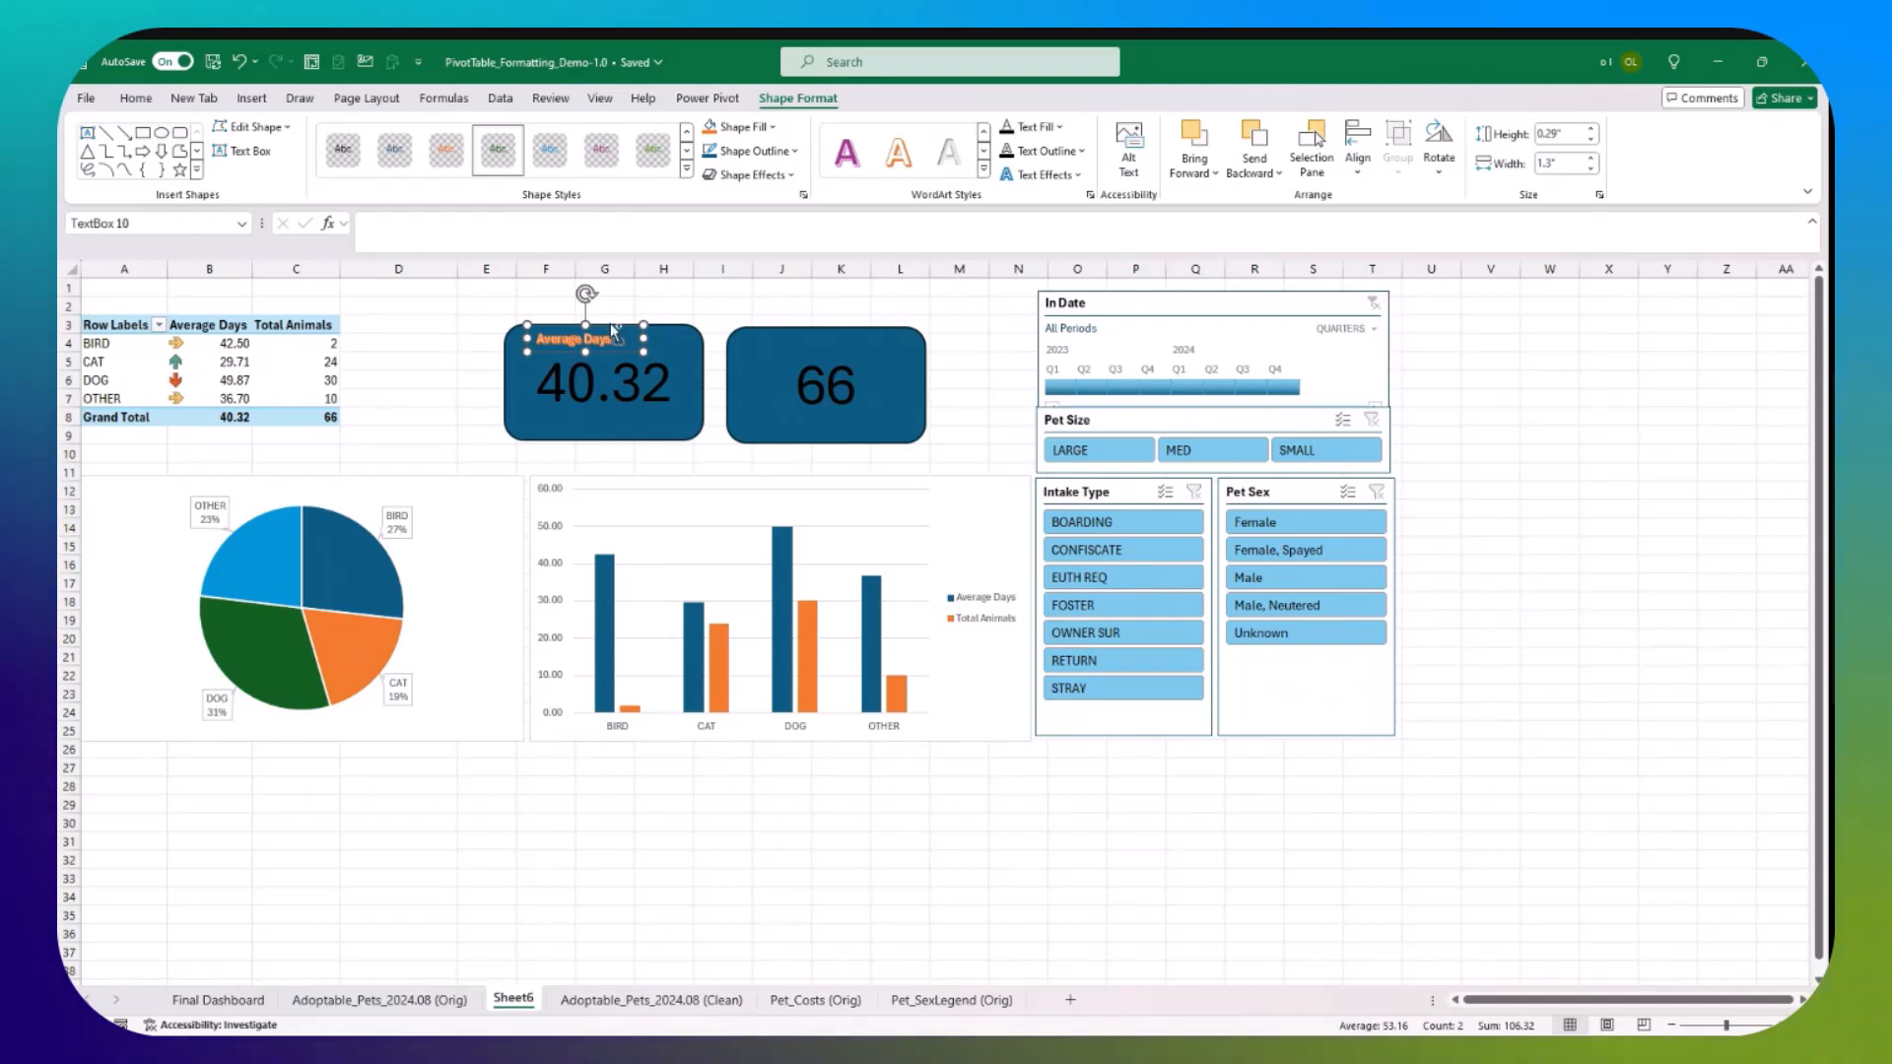
Step: Duplicate the Average Days label onto the second rounded rectangle and change its text to "Total Animals"
left_click(782, 345)
key("ctrl+v")
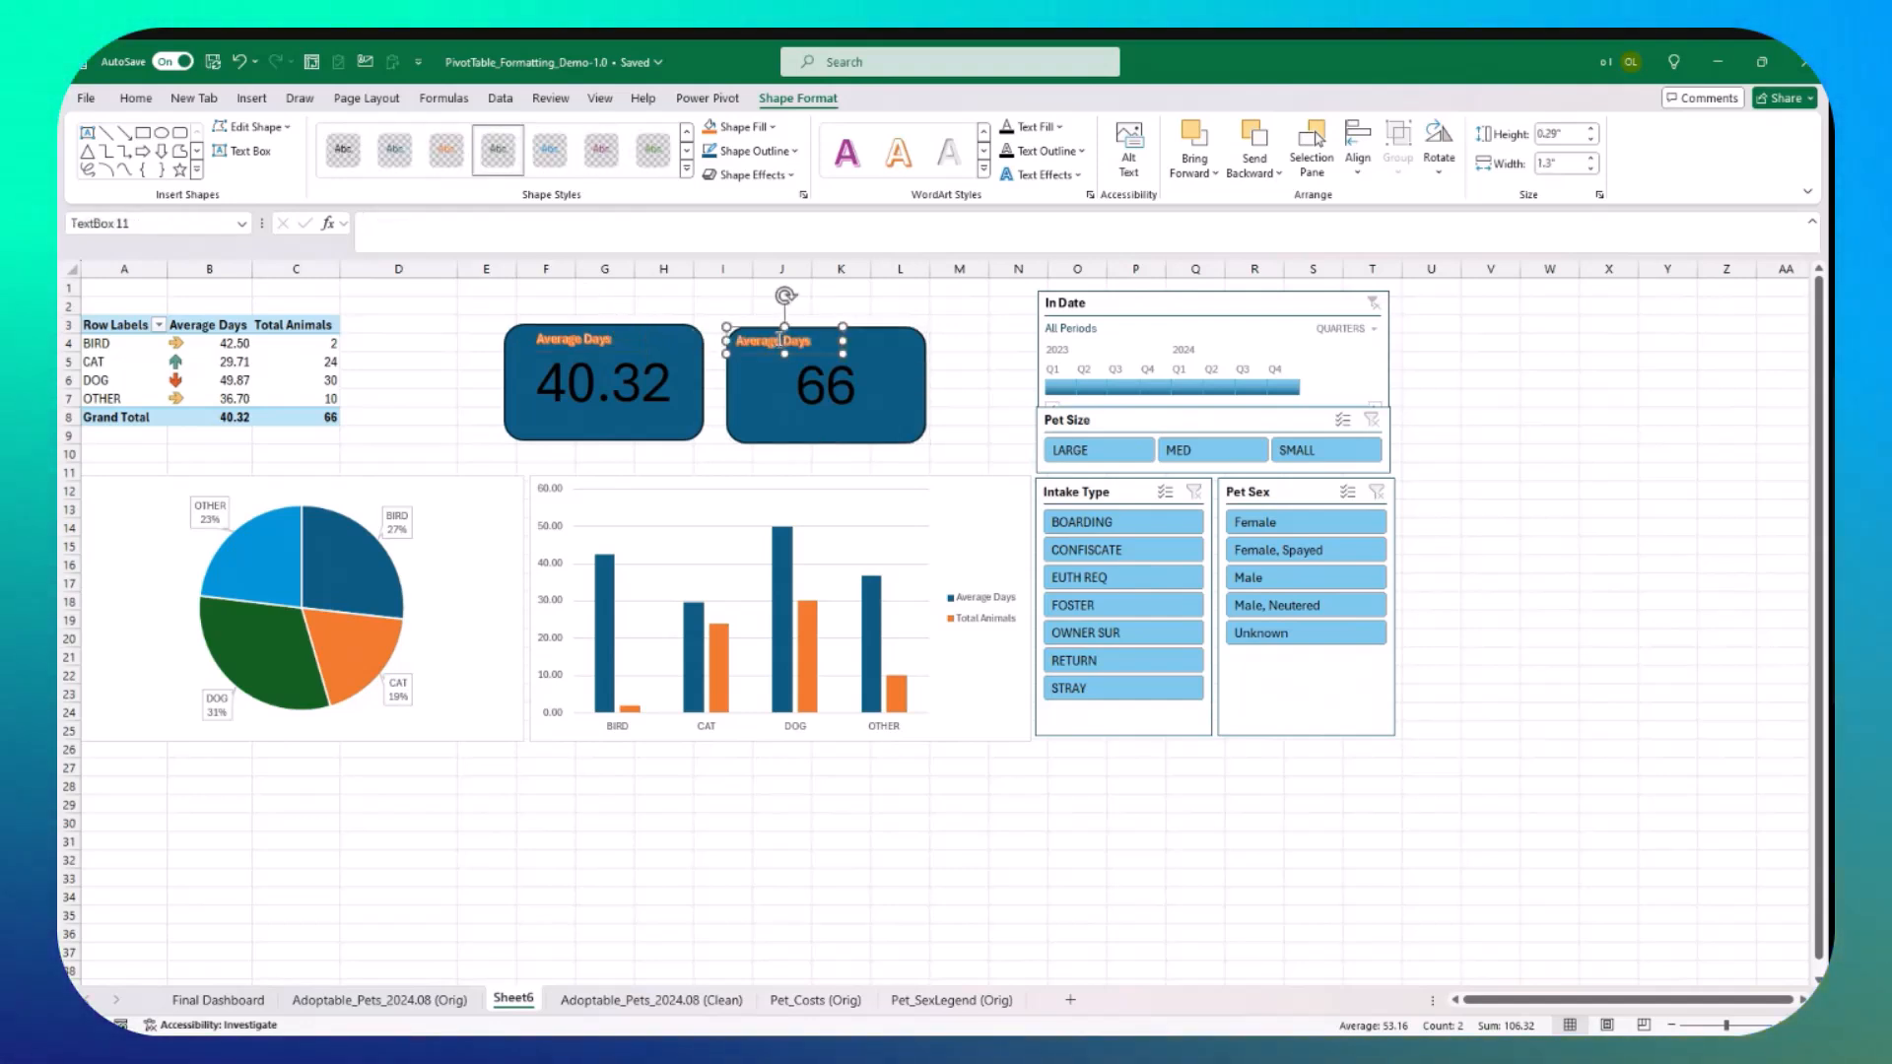
triple_click(786, 340)
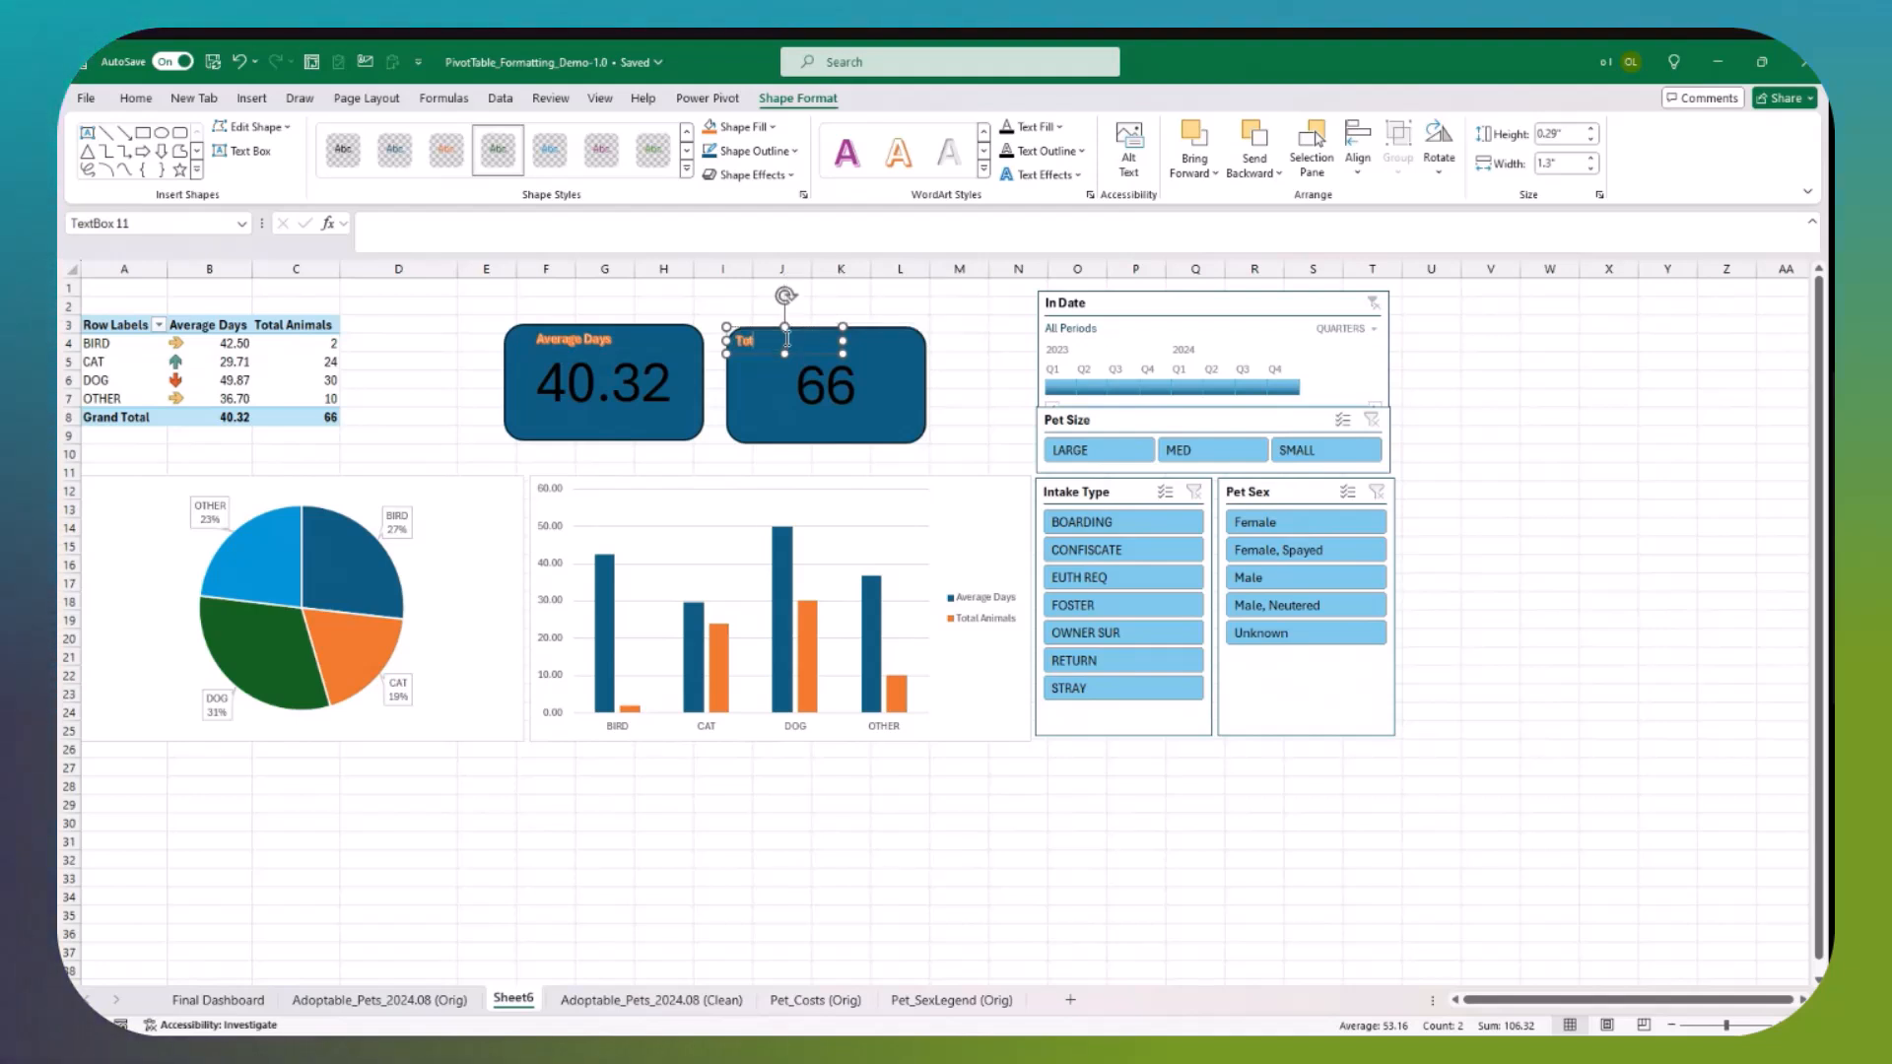
type("Total Animals")
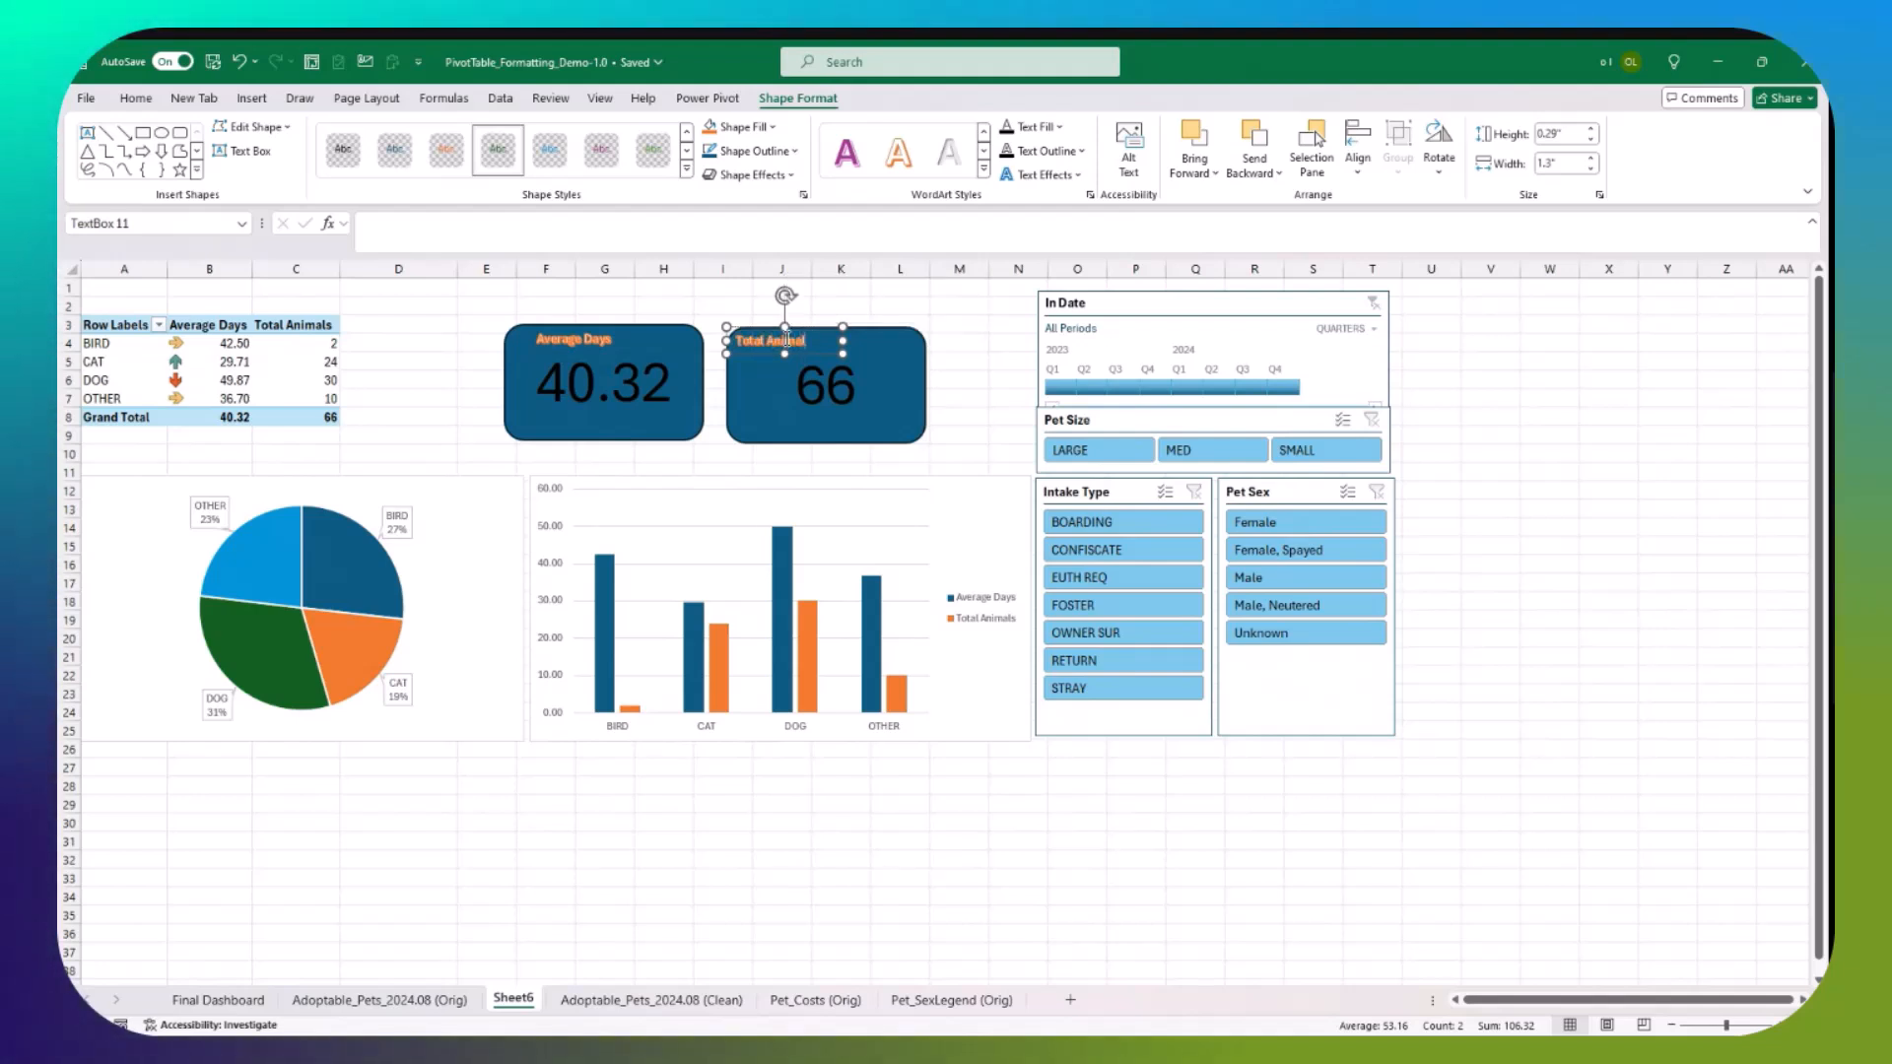
left_click(890, 416)
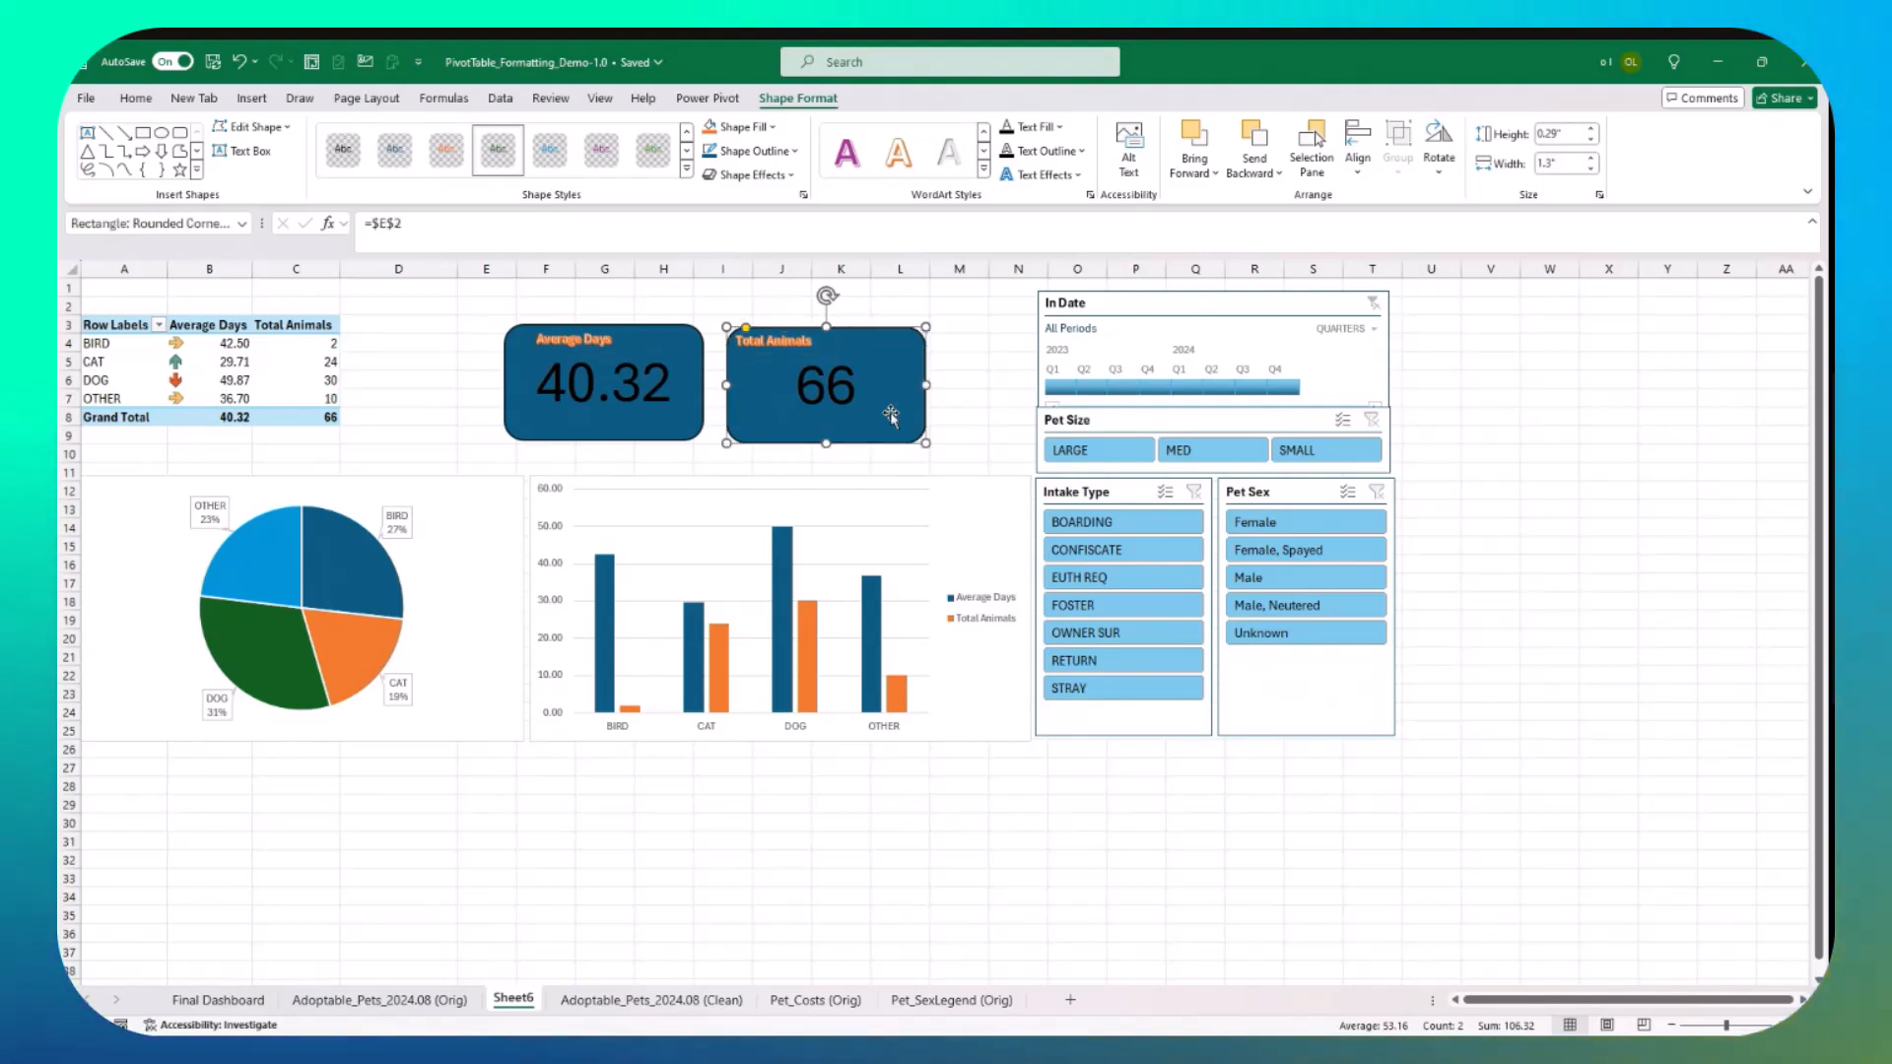
Step: Nudge the Total Animals and Average Days labels into matching positions near the upper-left corners of their cards
left_click(760, 329)
left_click_drag(760, 328, 770, 327)
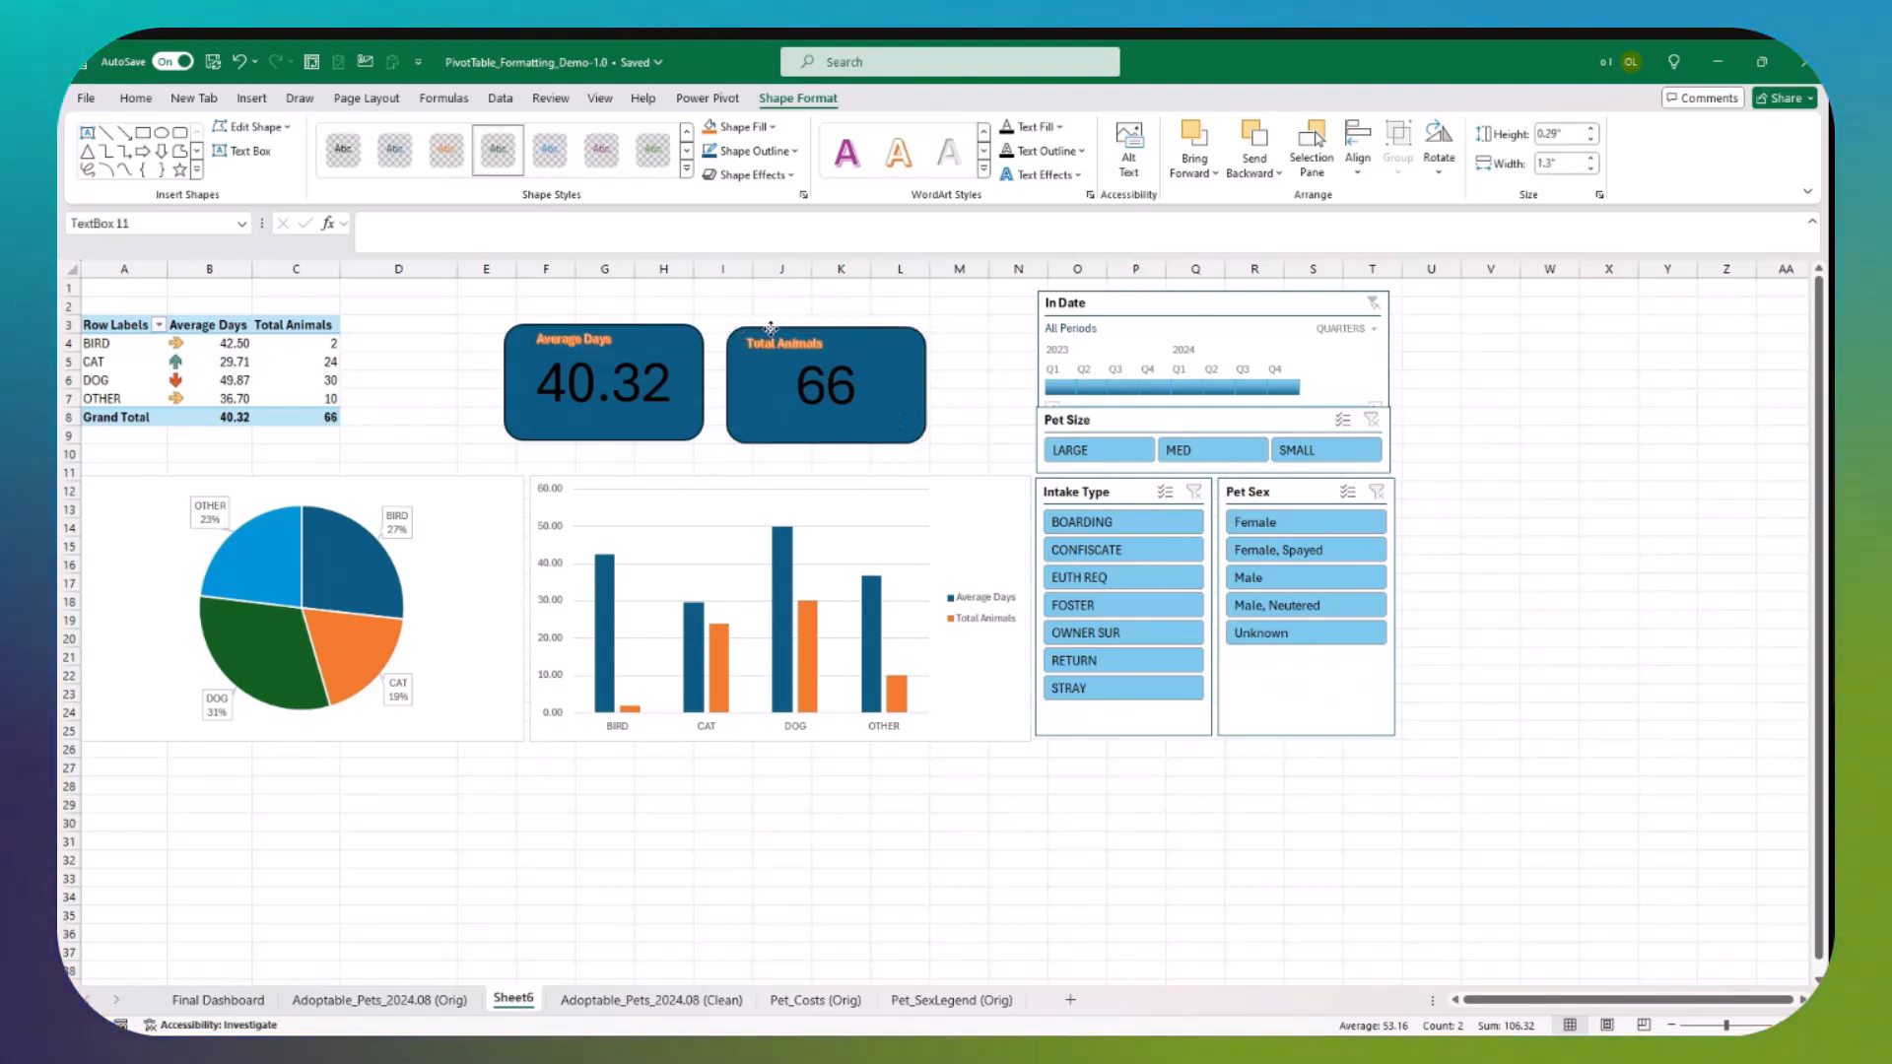
left_click(562, 329)
left_click_drag(561, 329, 555, 329)
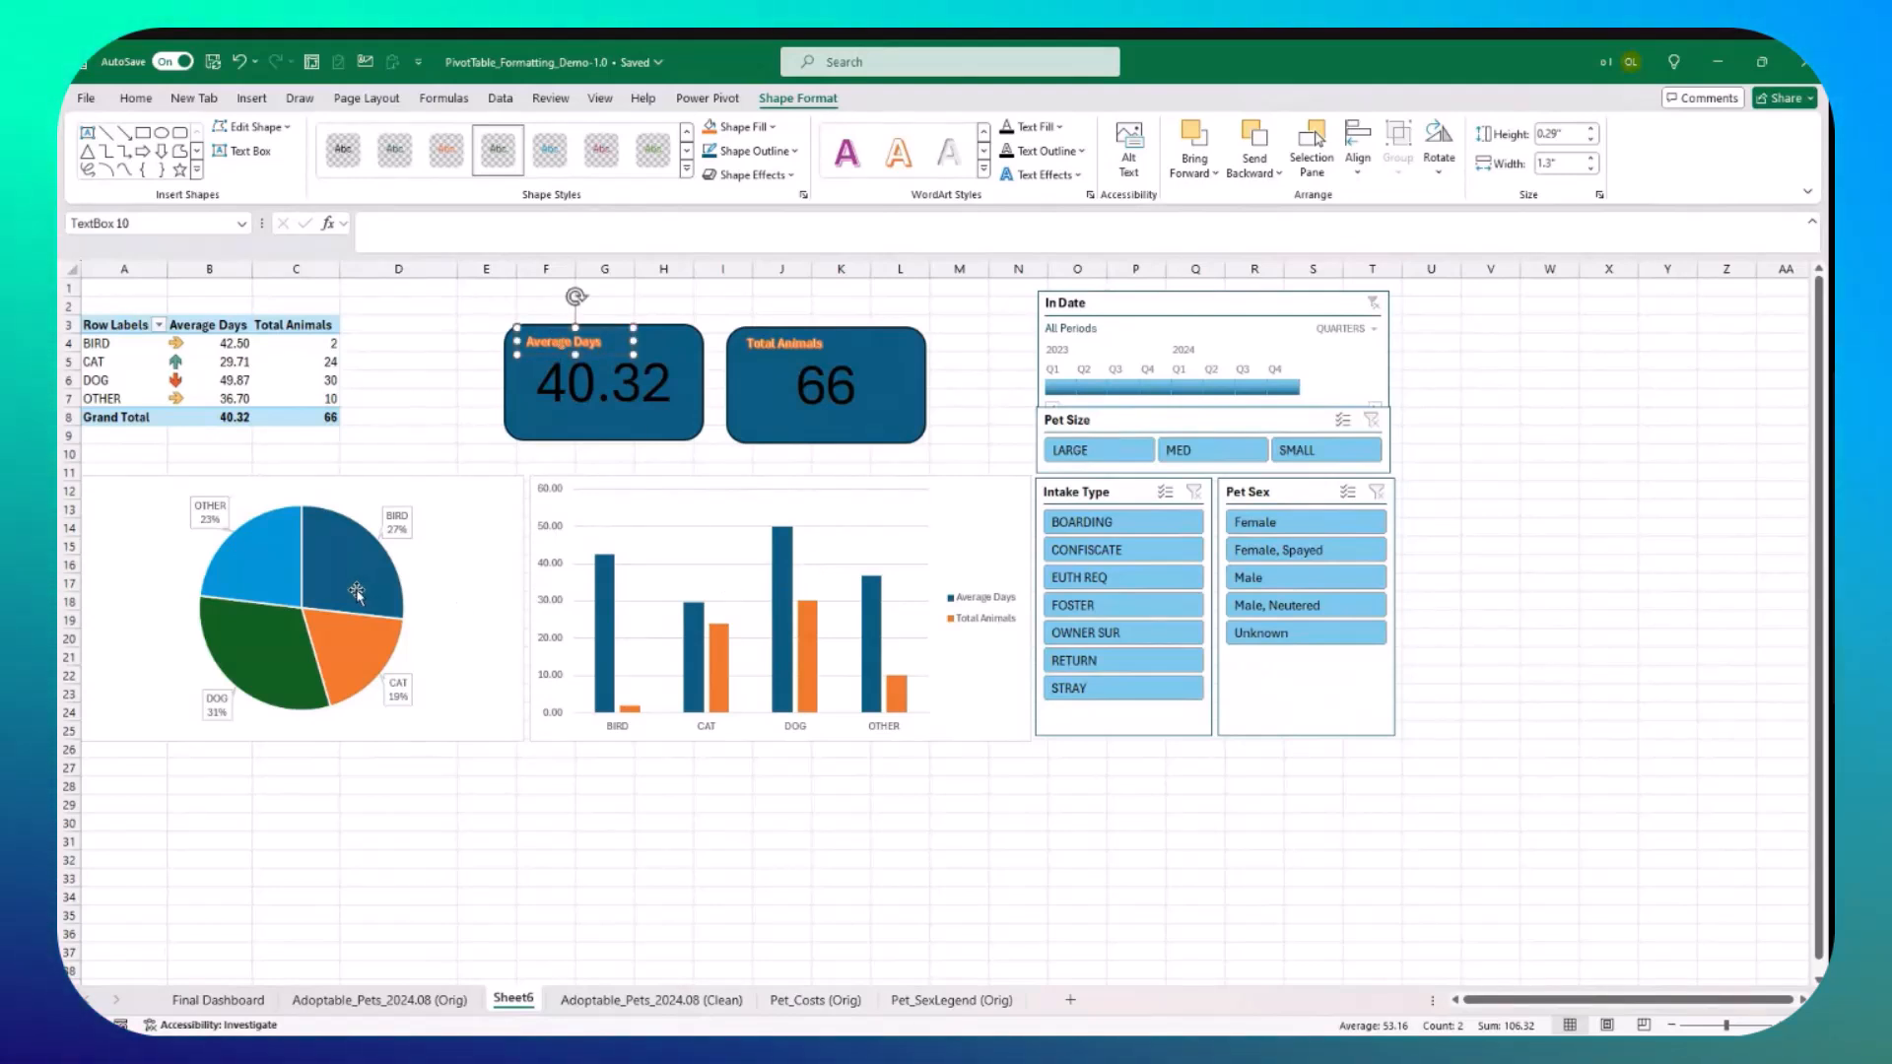
Step: Filter the dashboard to MED animals with the Pet Size slicer
left_click(1187, 450)
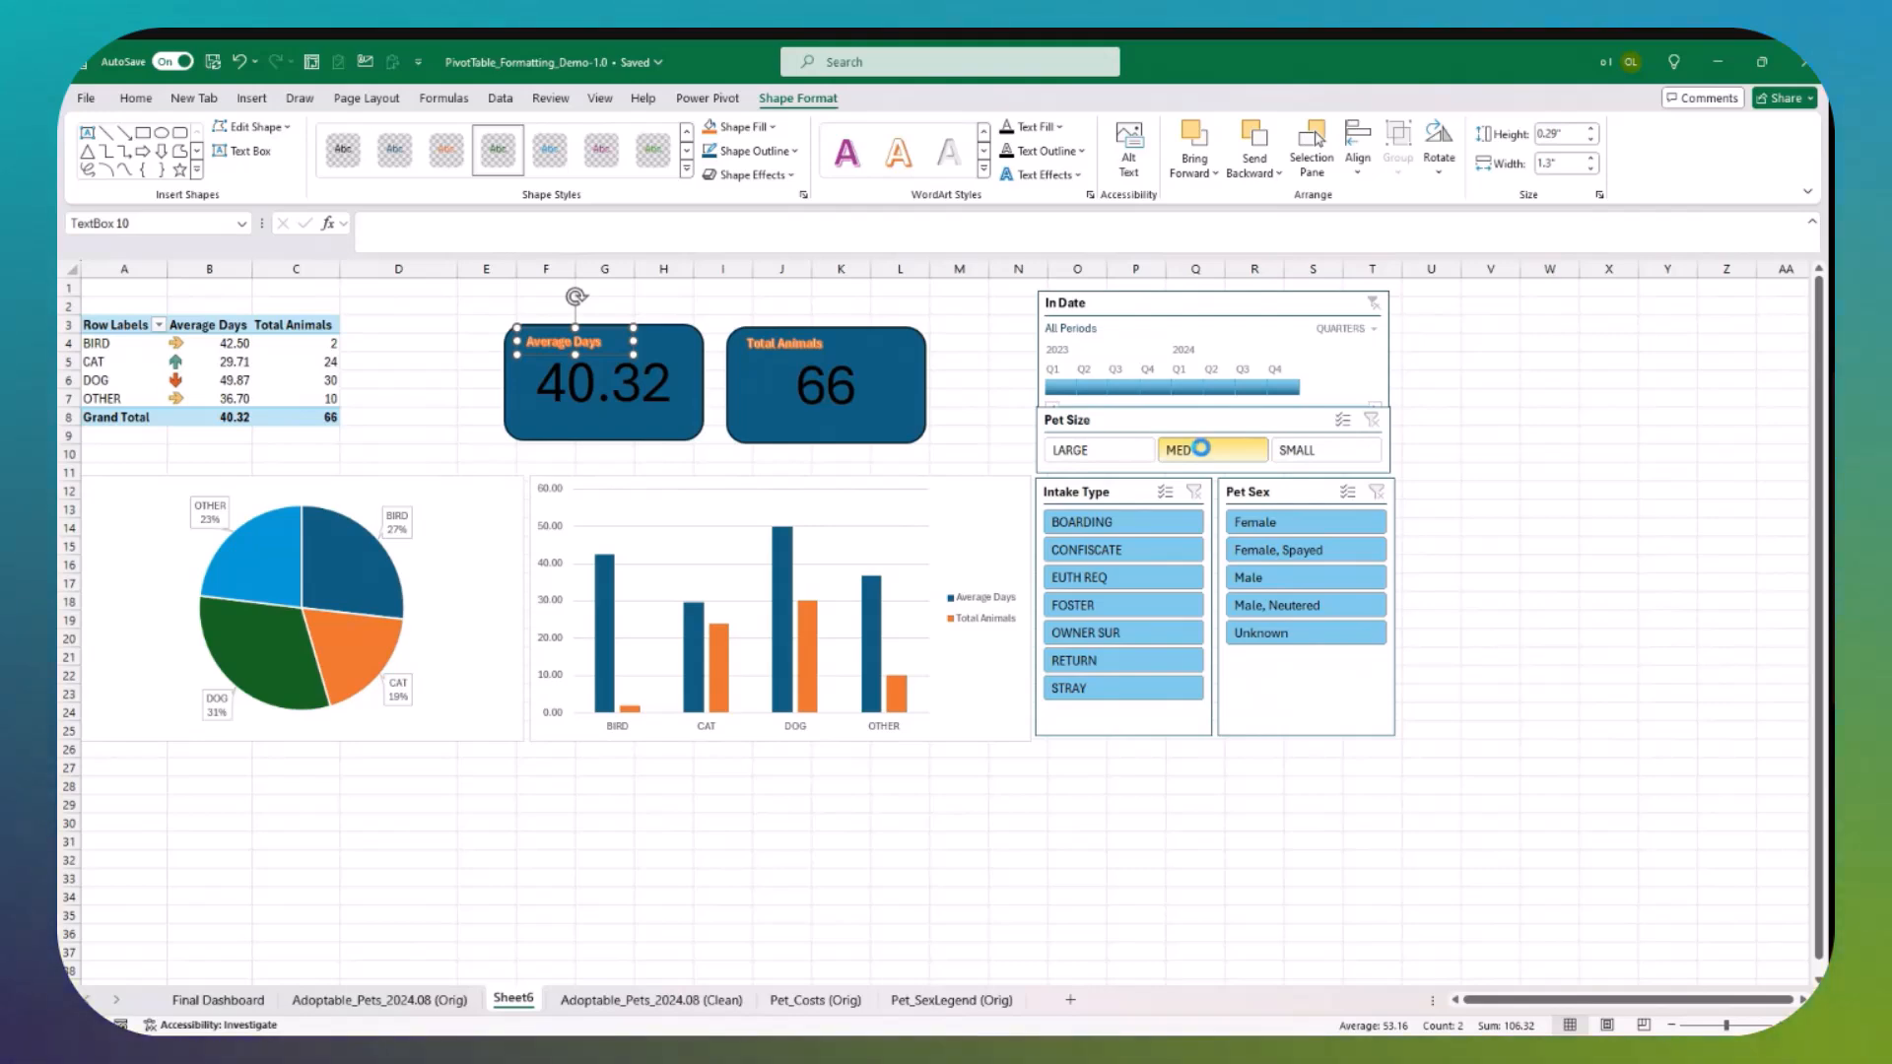
left_click(1335, 455, "ctrl")
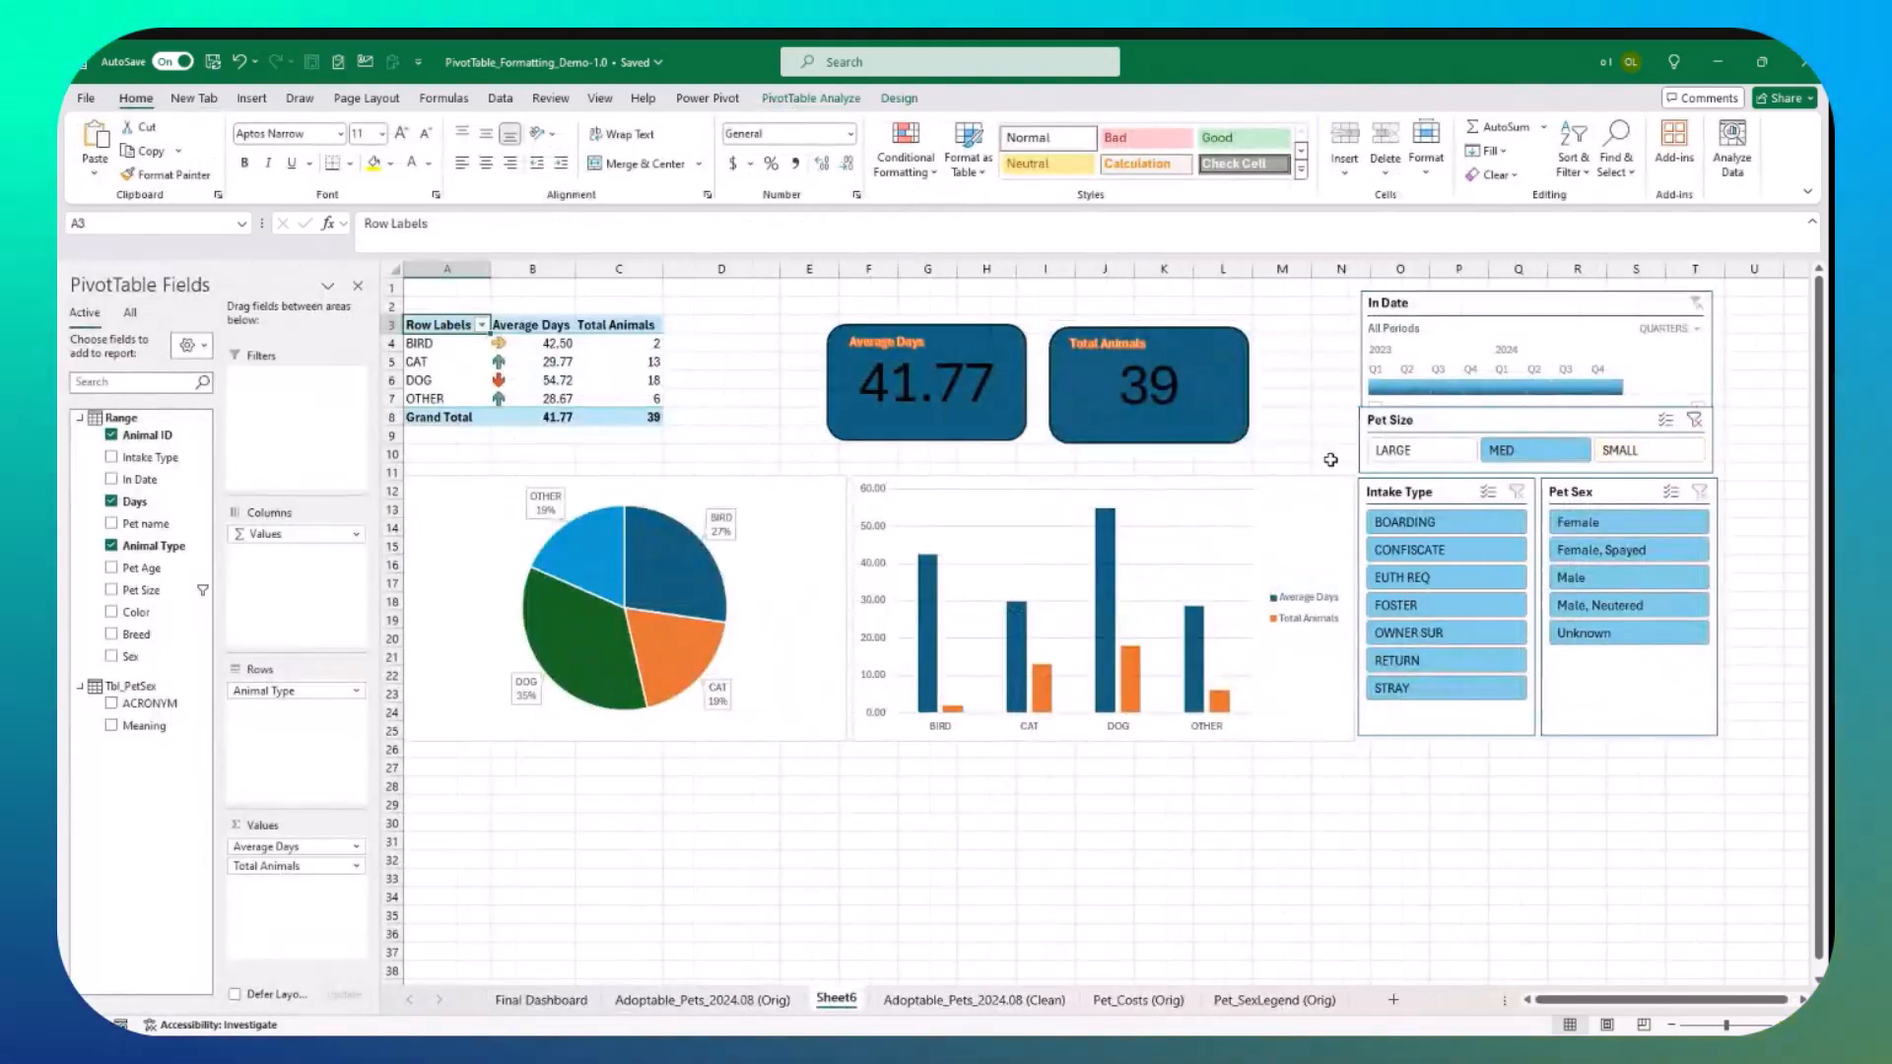
left_click(1430, 456)
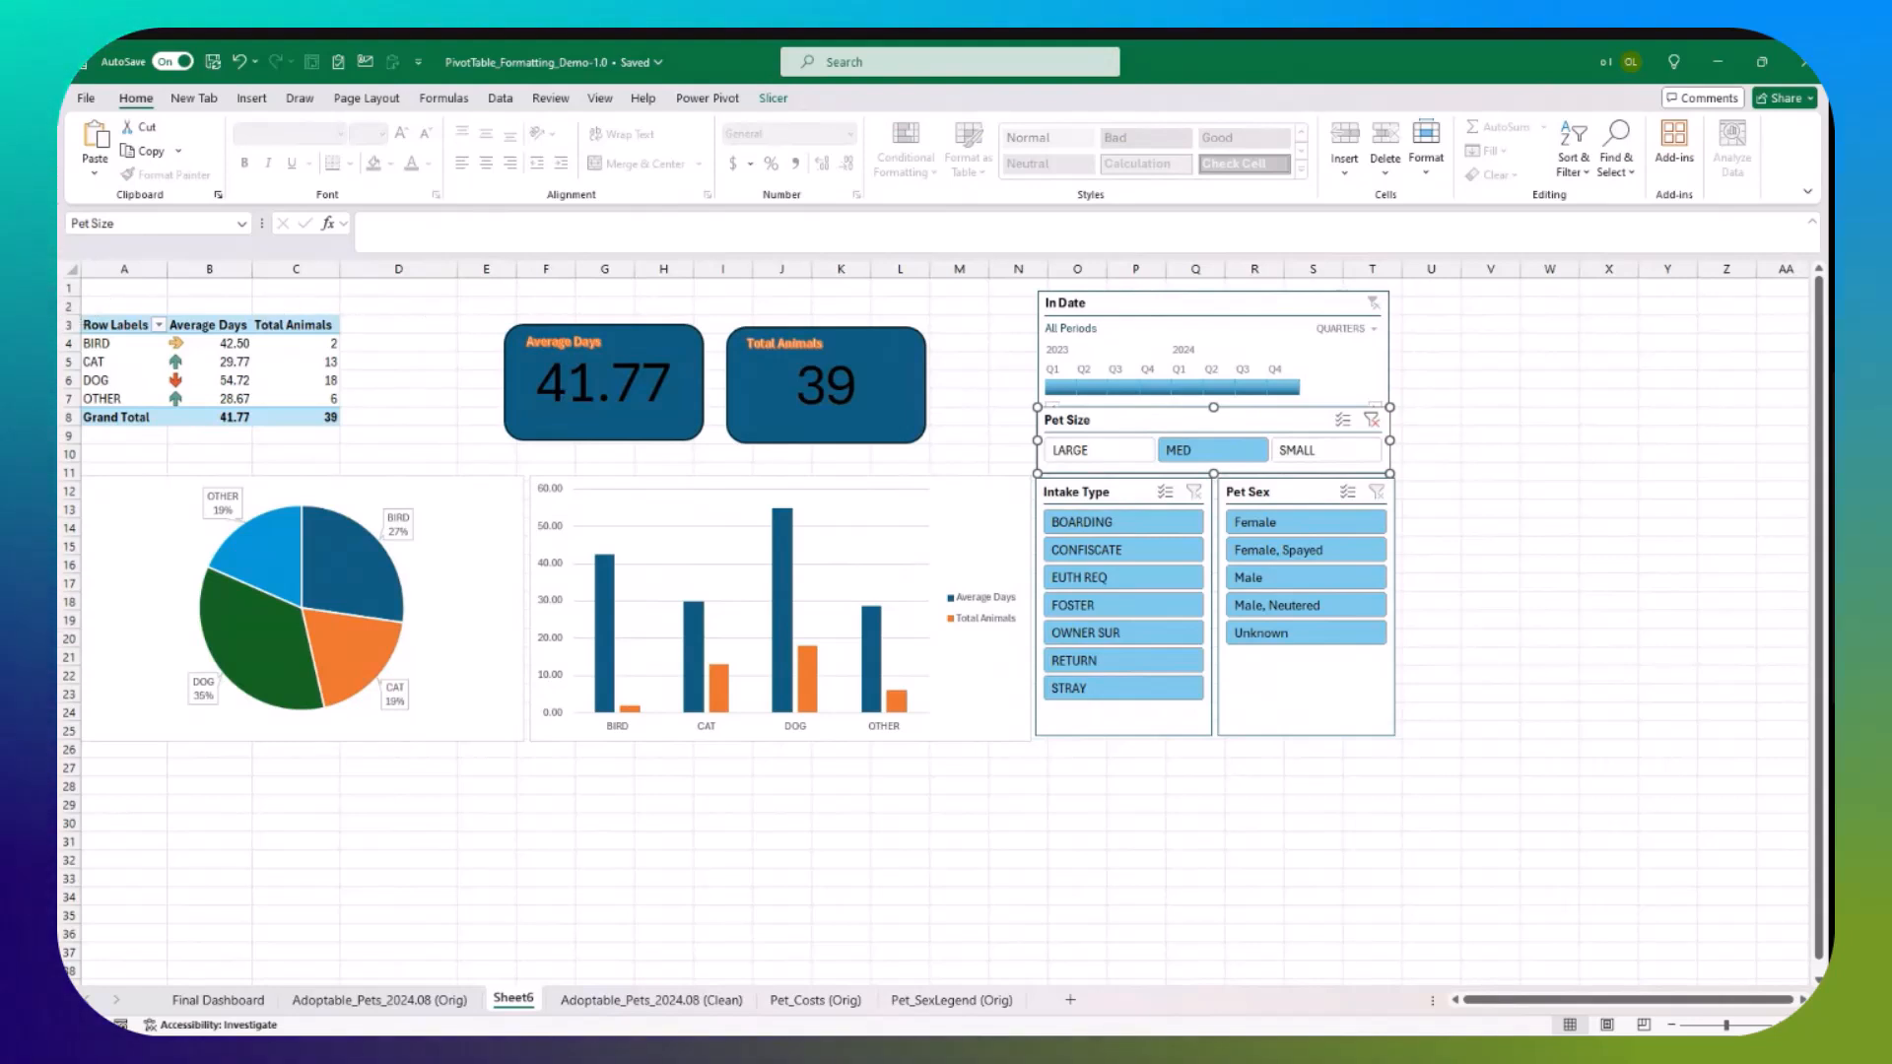
Step: Insert five blank rows above the PivotTable and dashboard objects, starting at row 1
left_click_drag(65, 286, 65, 362)
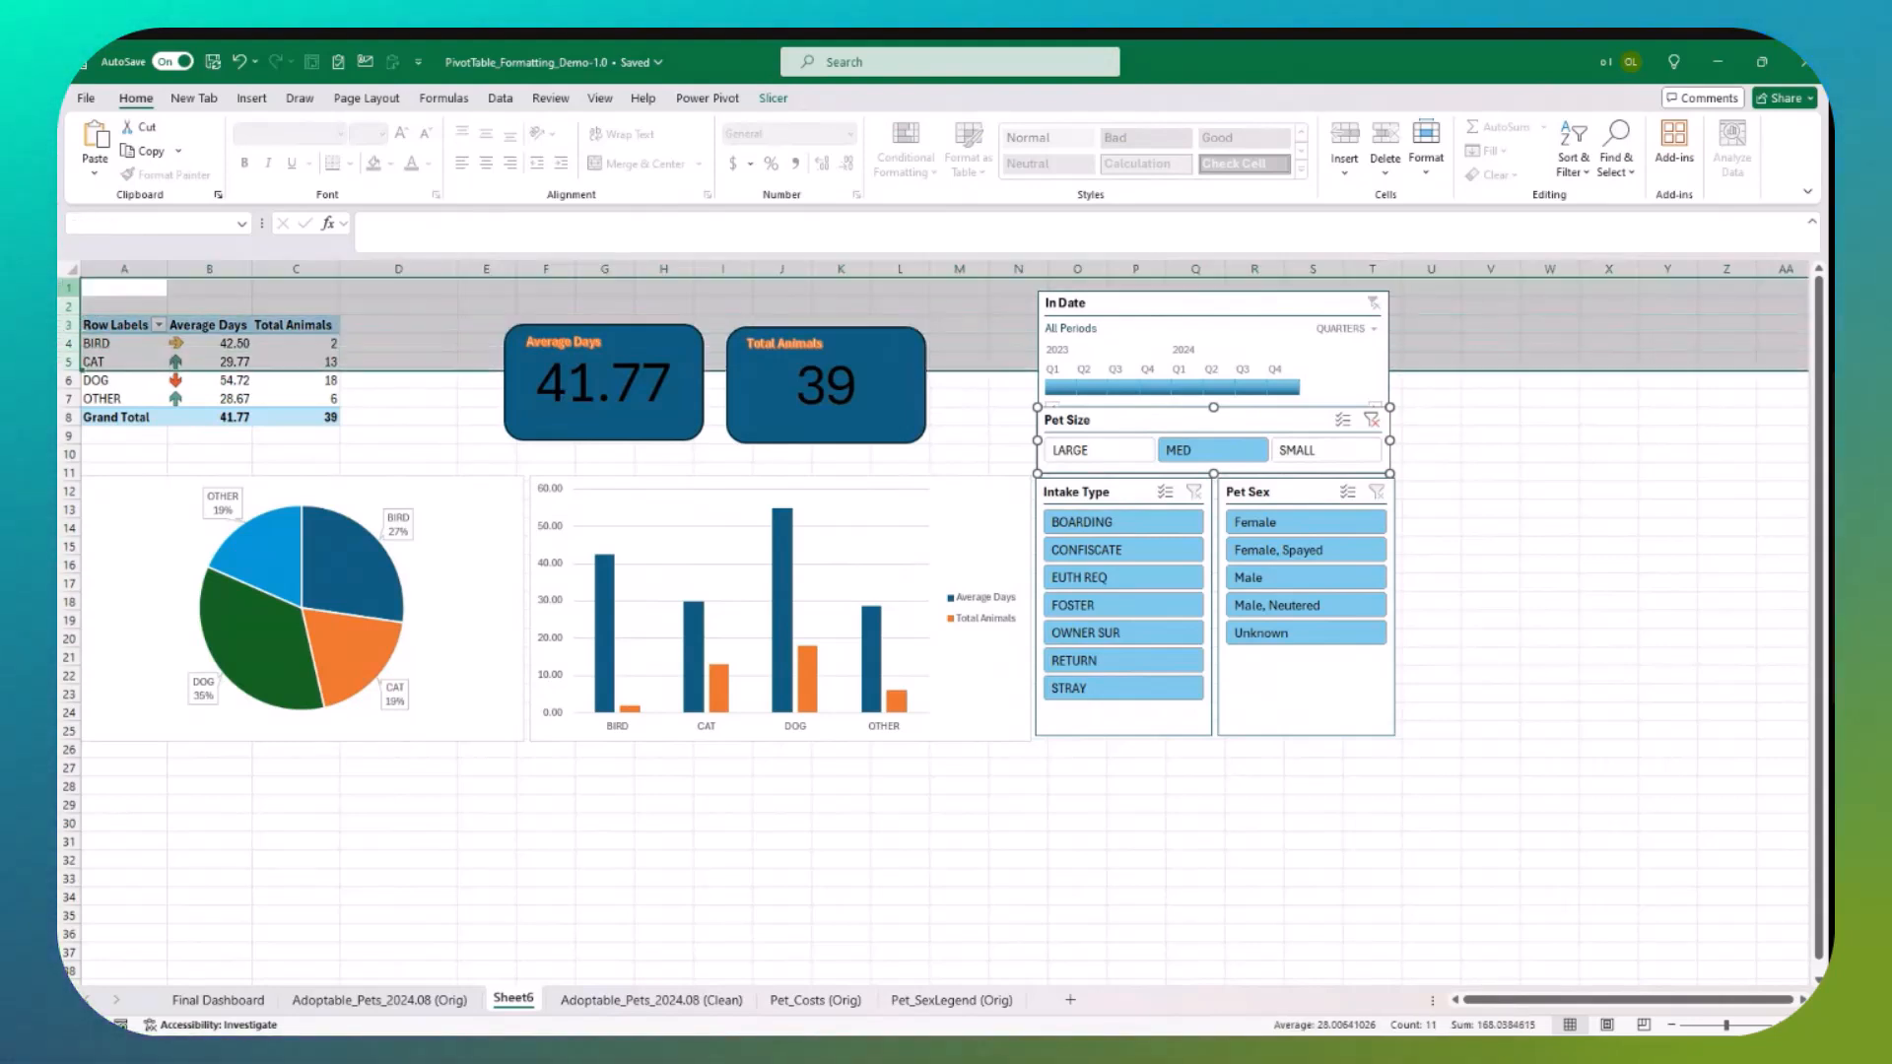
right_click(157, 294)
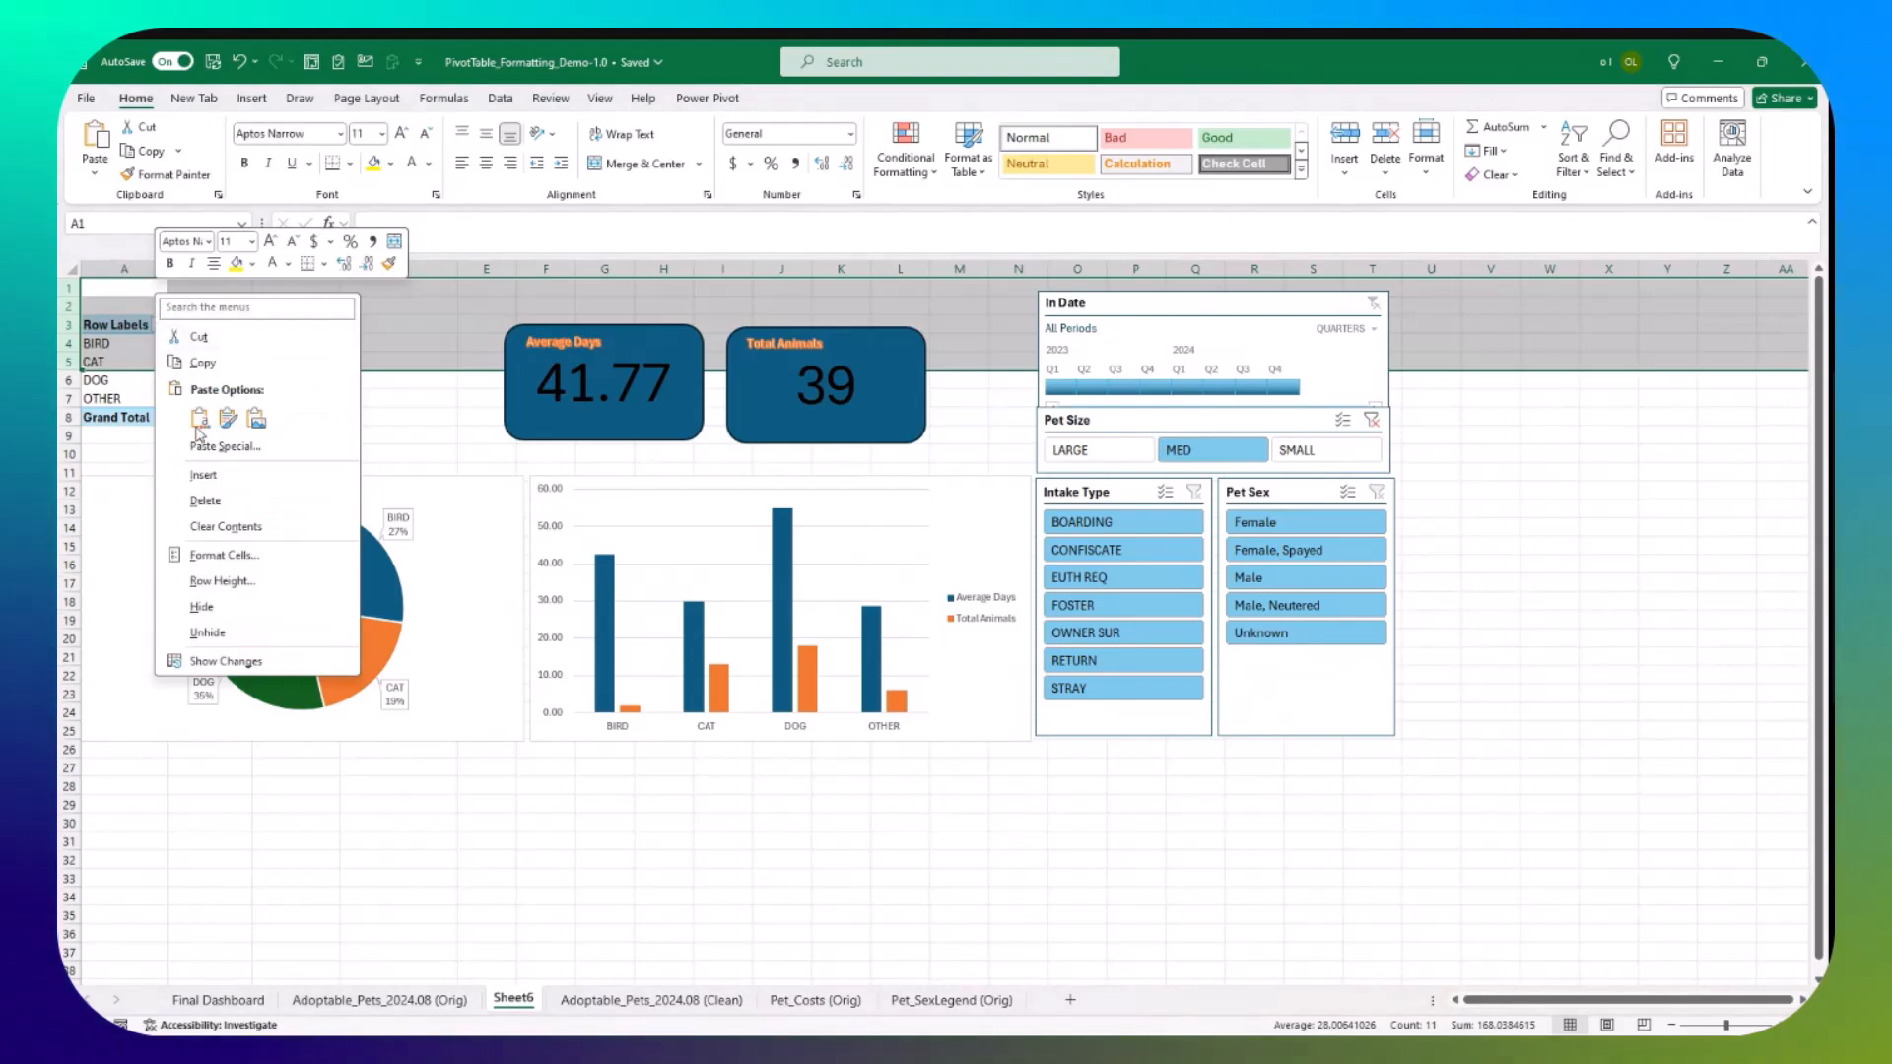
left_click(202, 475)
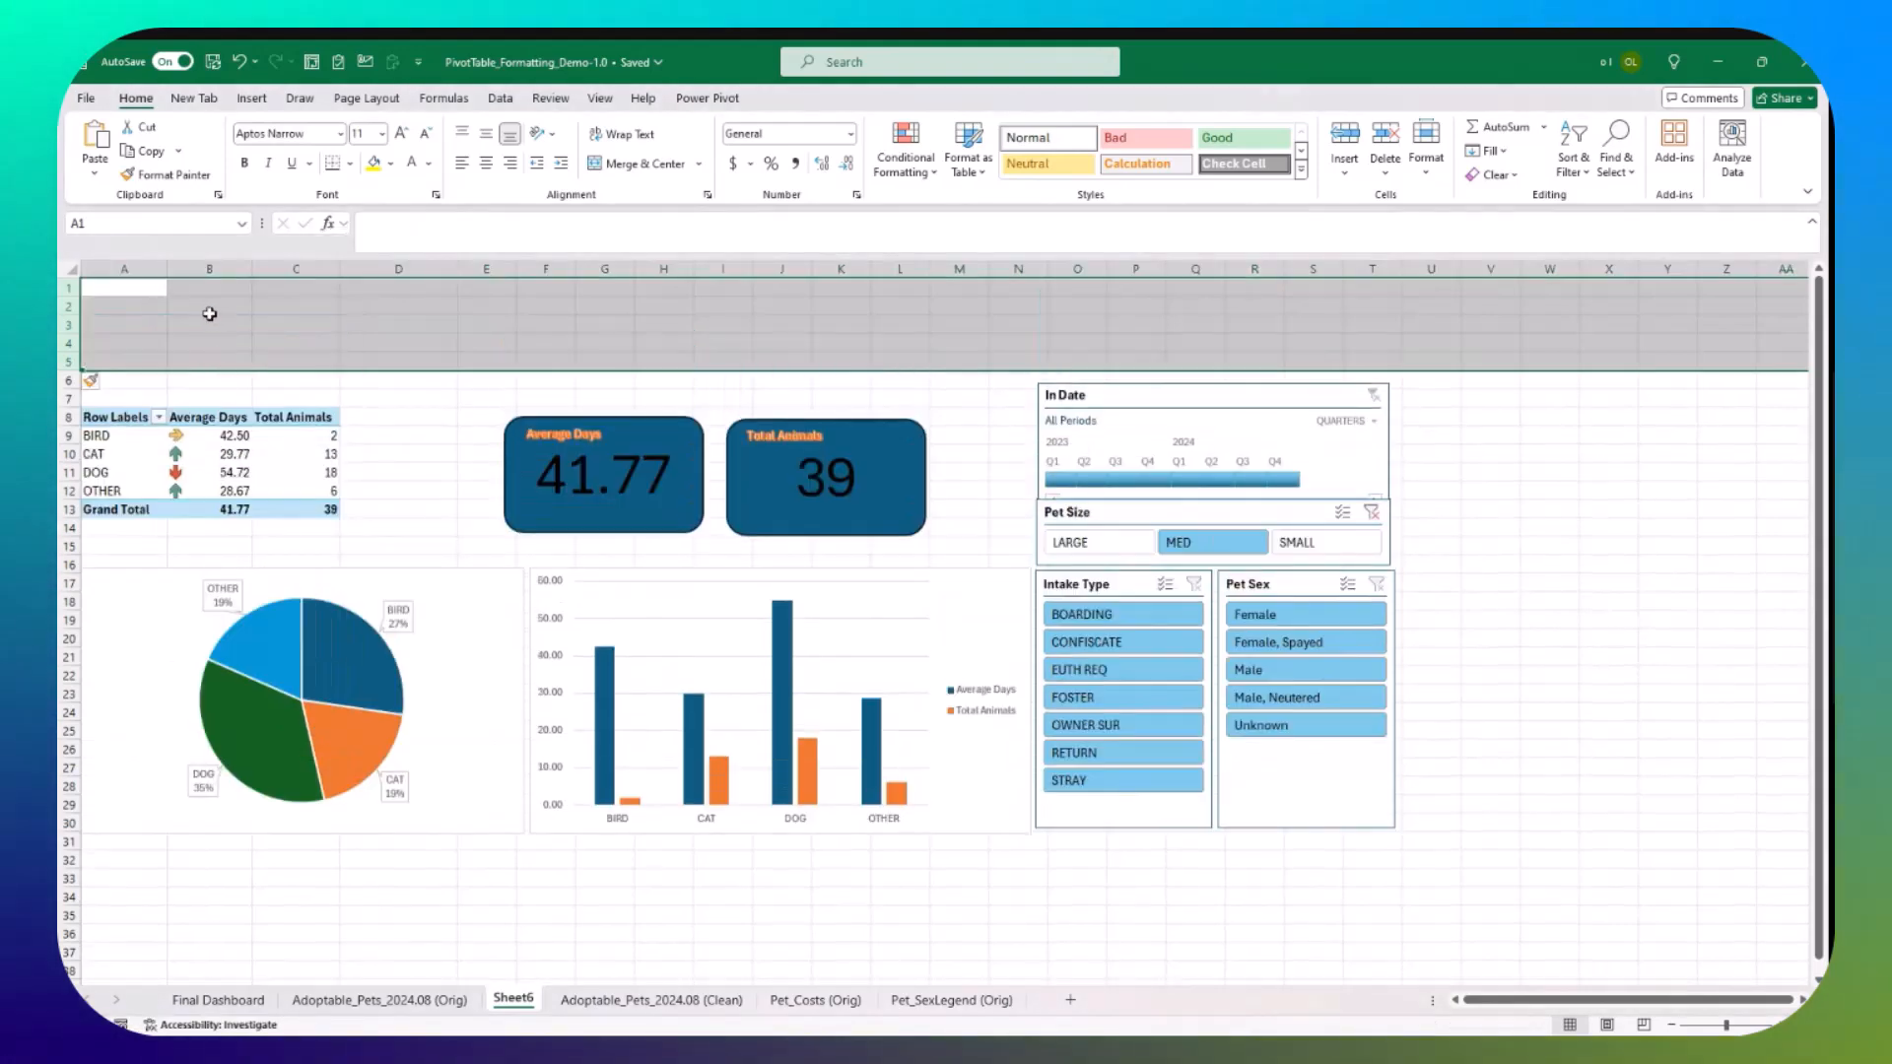
left_click(208, 312)
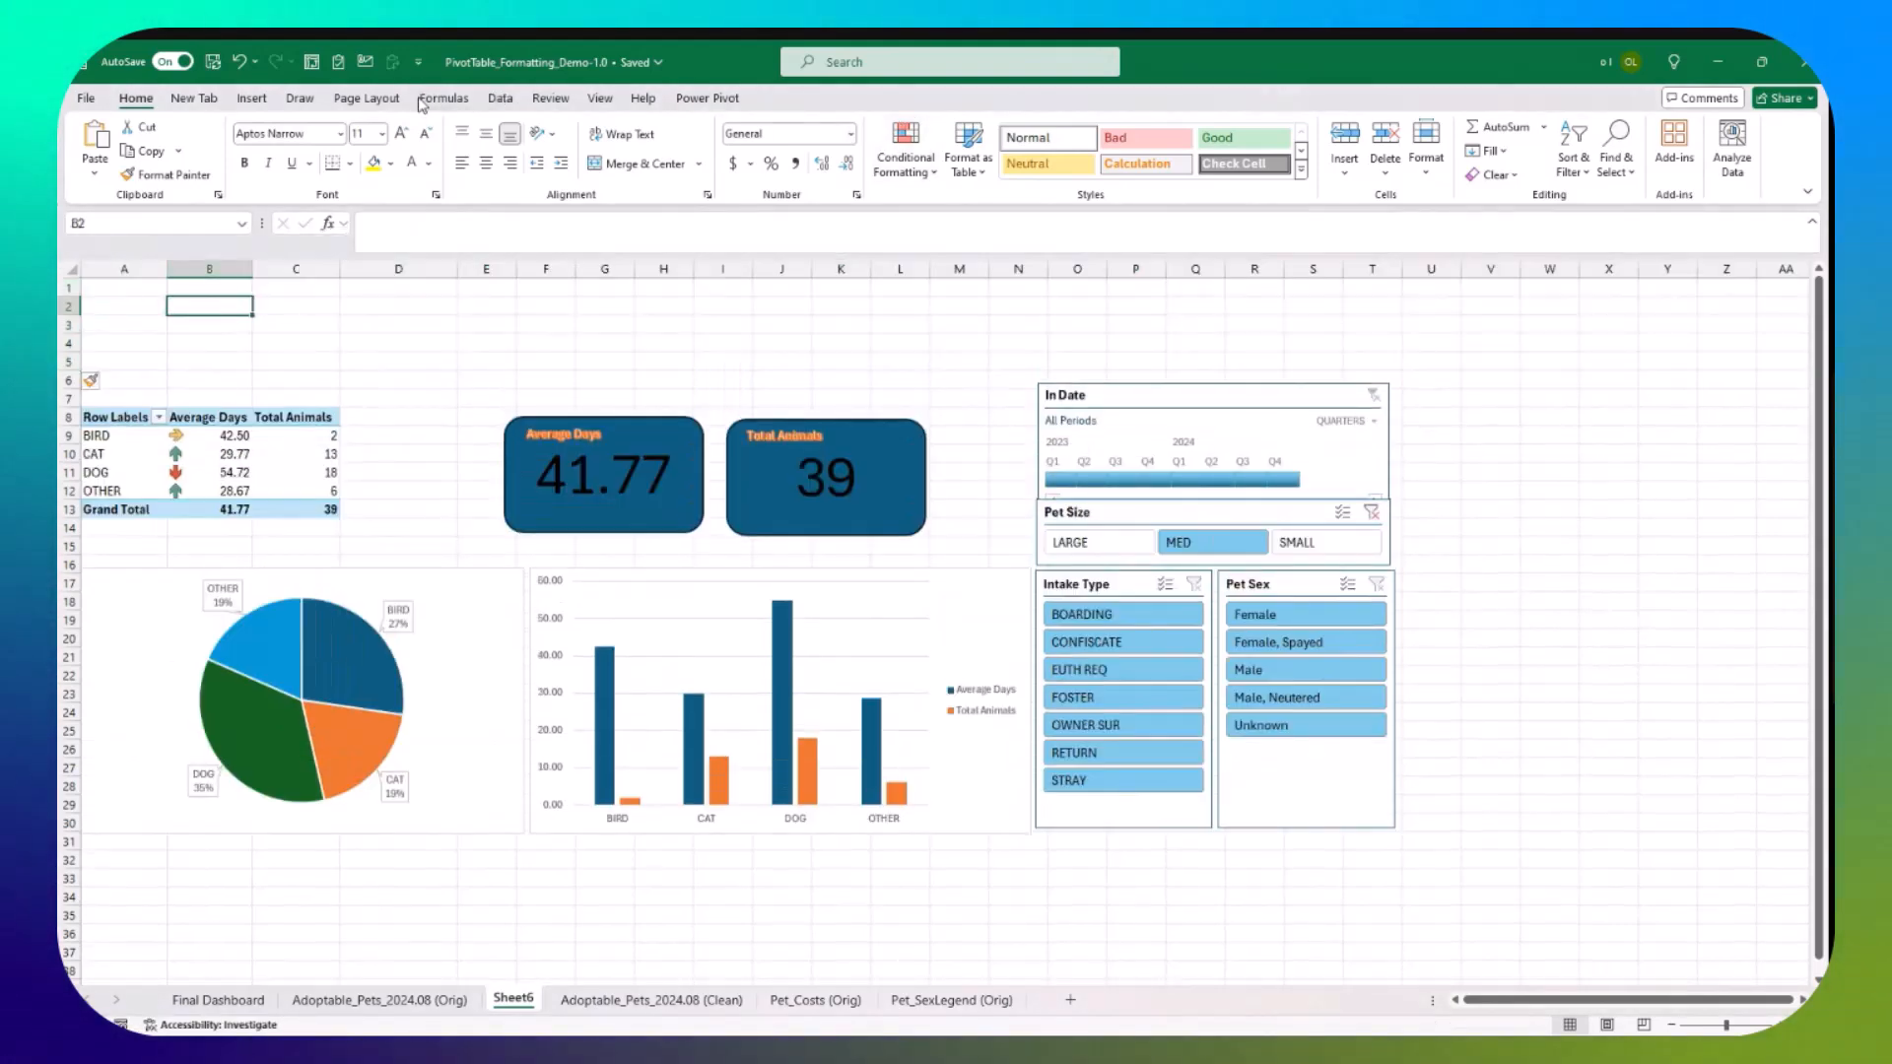
Step: Insert a wide text box in the blank rows above the PivotTable and enter the title "Montgomery County Adoptable Pets"
left_click(253, 98)
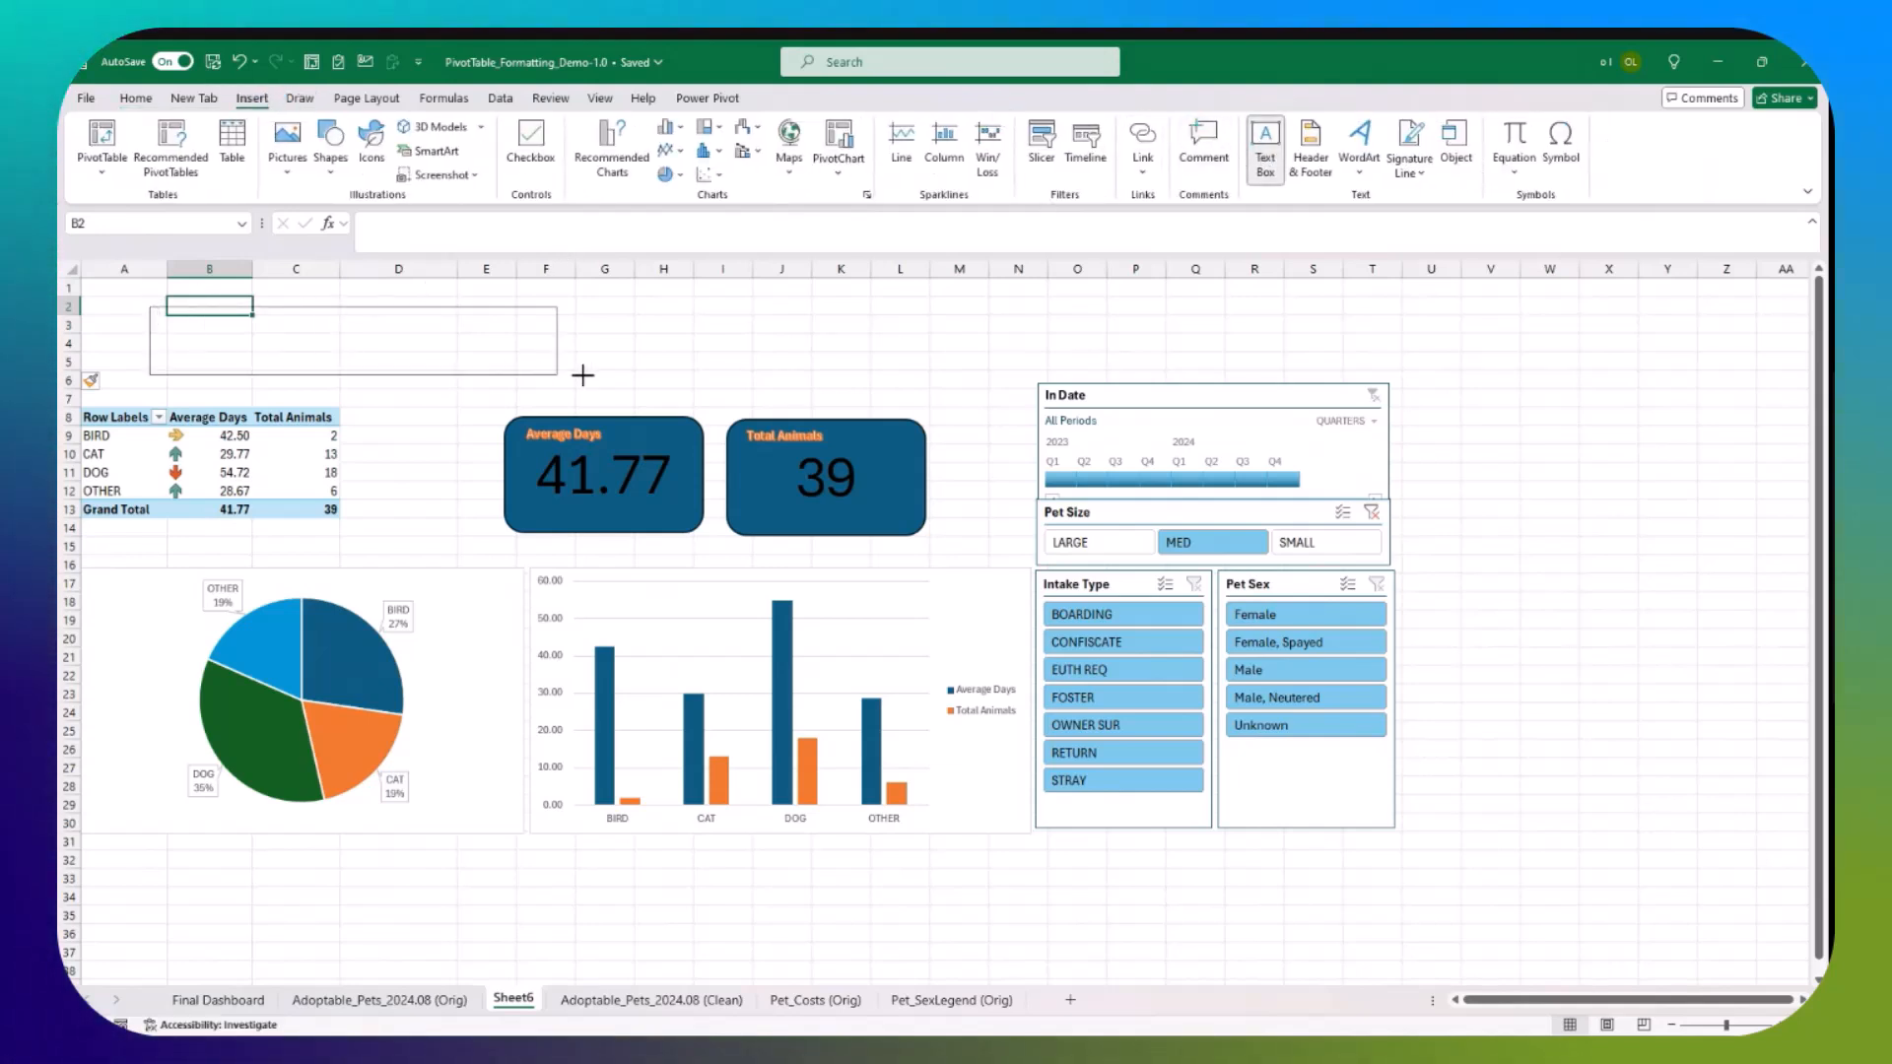
left_click_drag(599, 375, 599, 375)
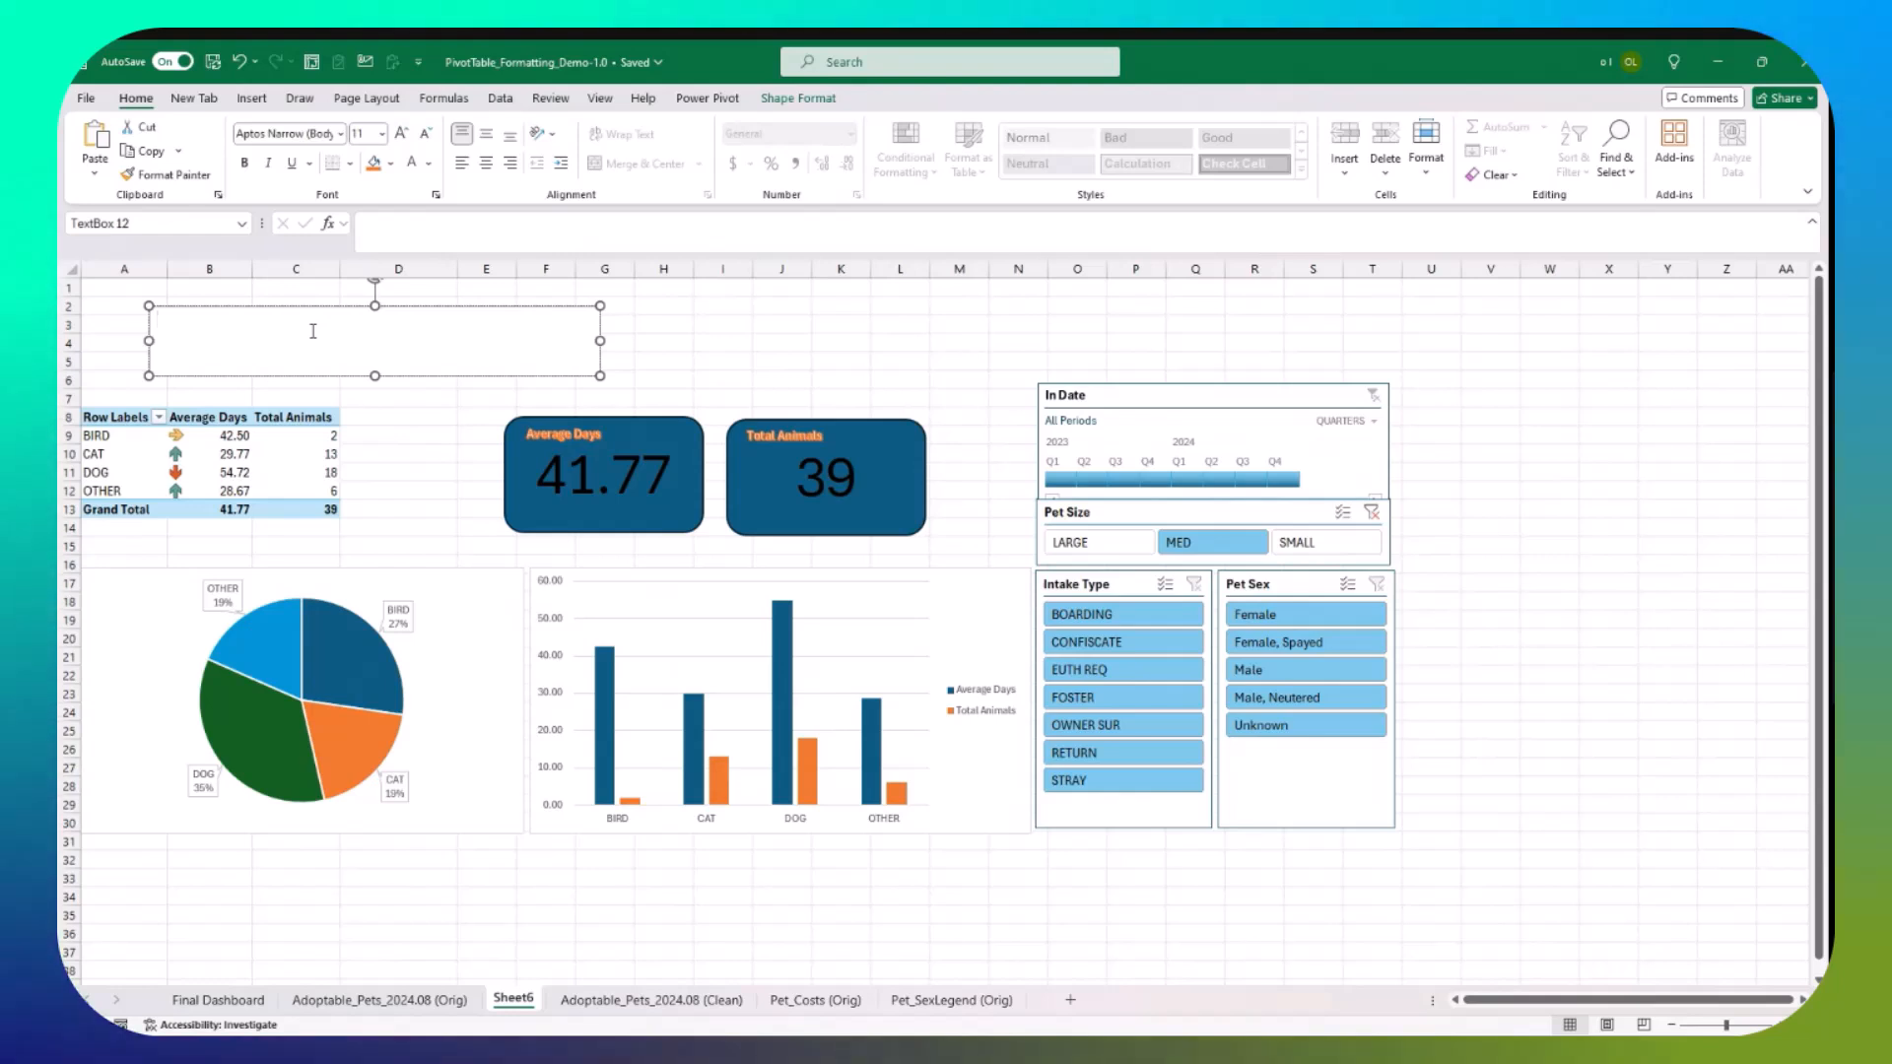
type("Montgom")
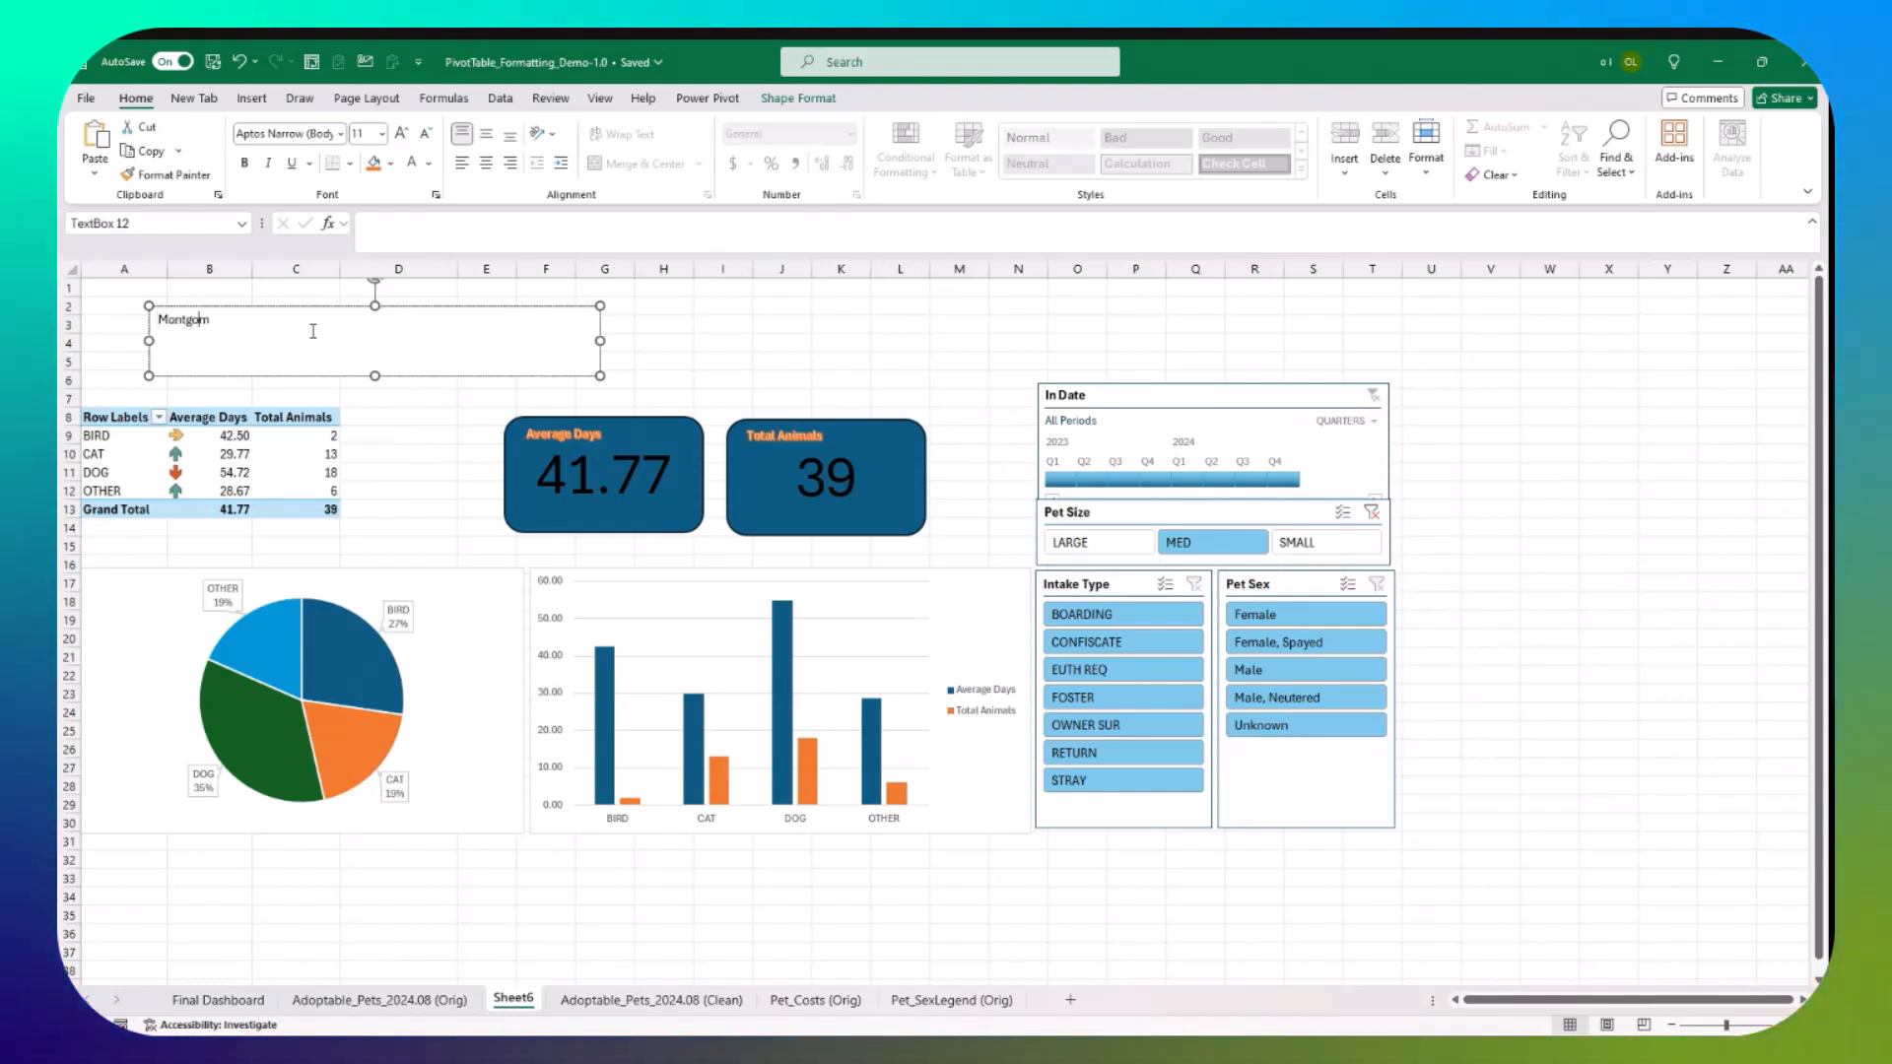
type("ery Count")
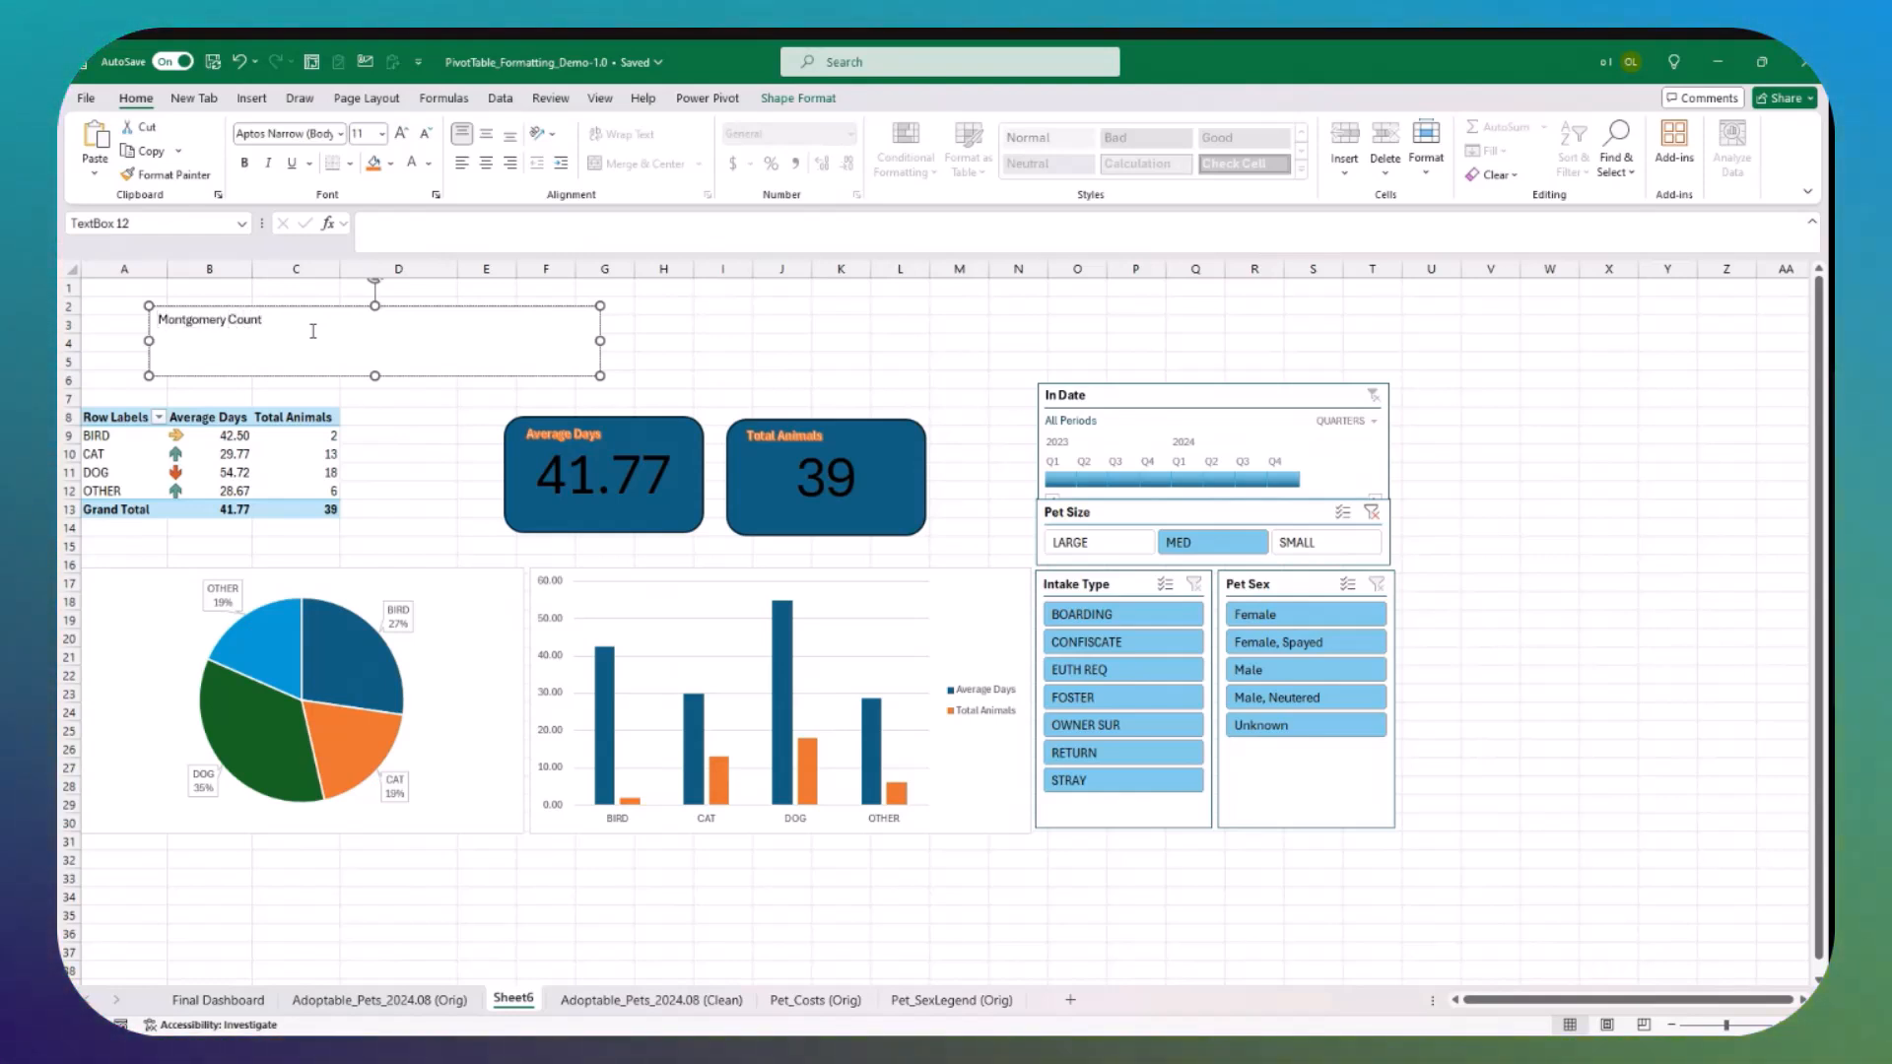
type("y Adopt")
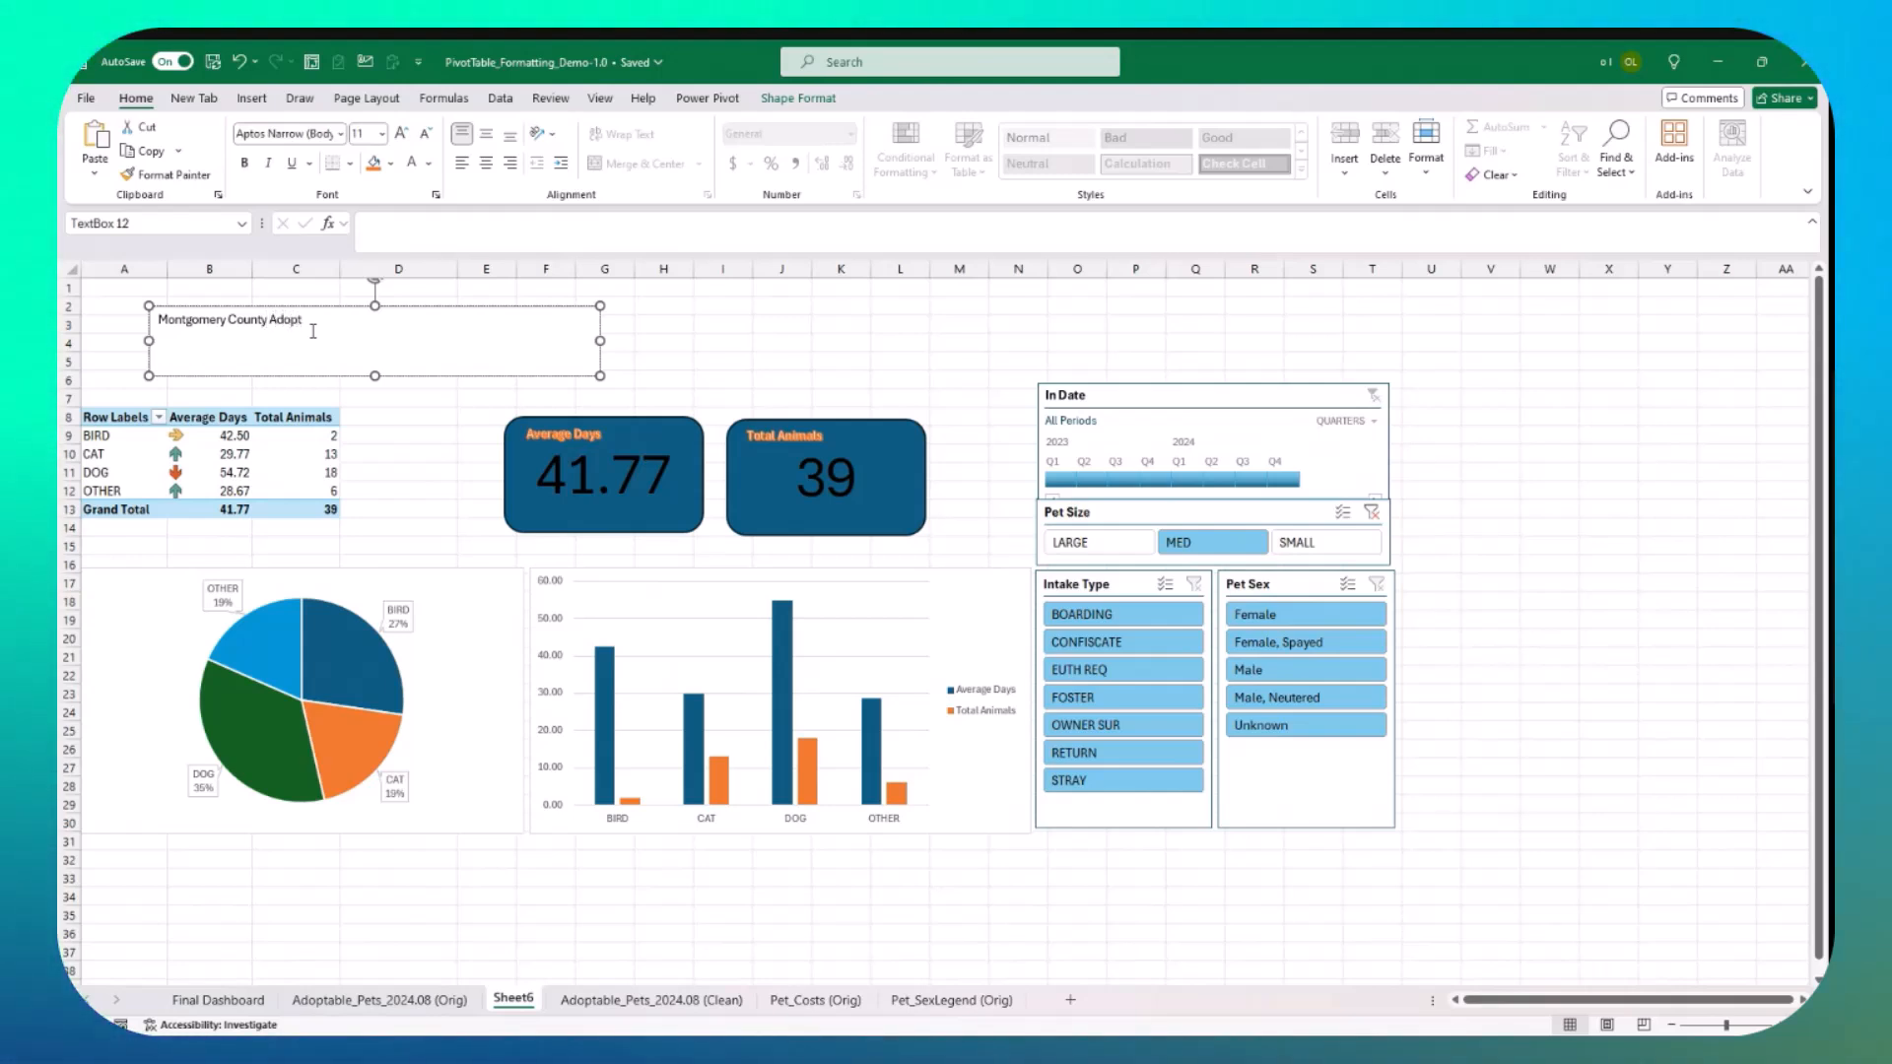
type("able Pets")
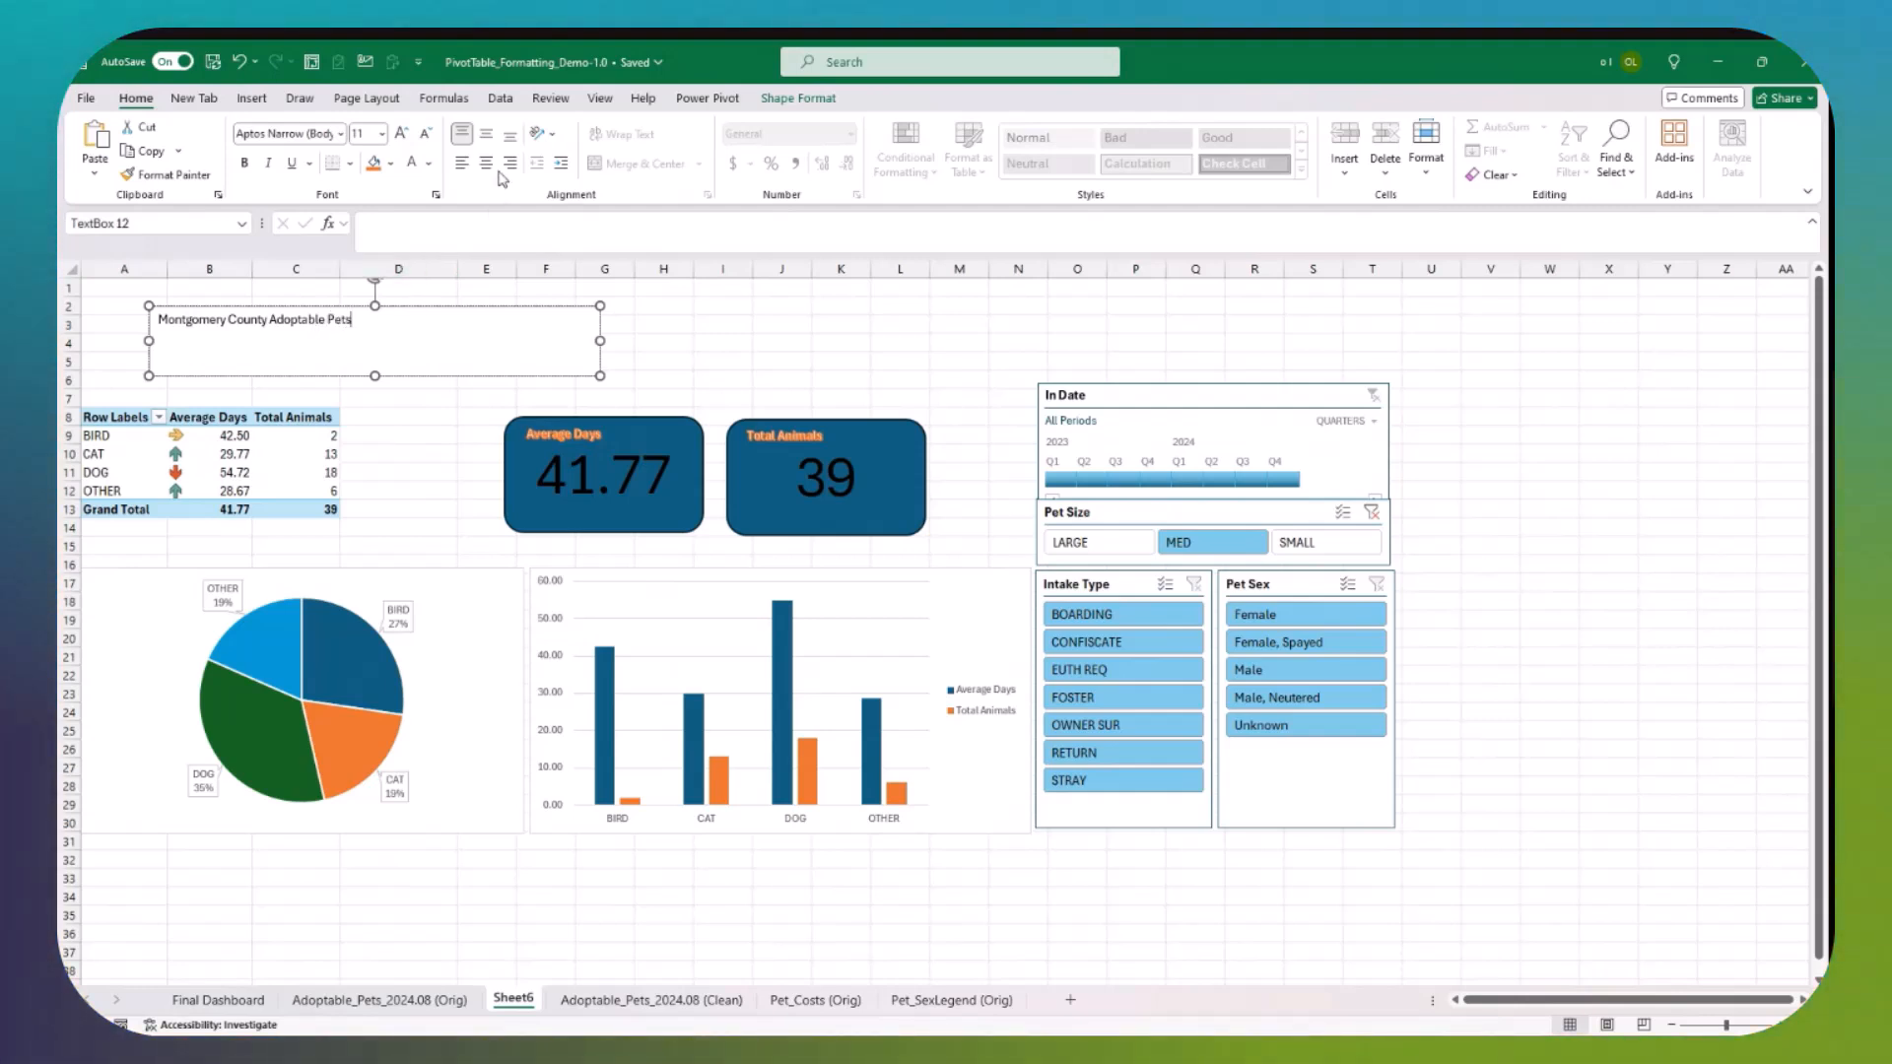
Step: Keep the title text left-aligned and center it vertically within its text box
left_click(485, 163)
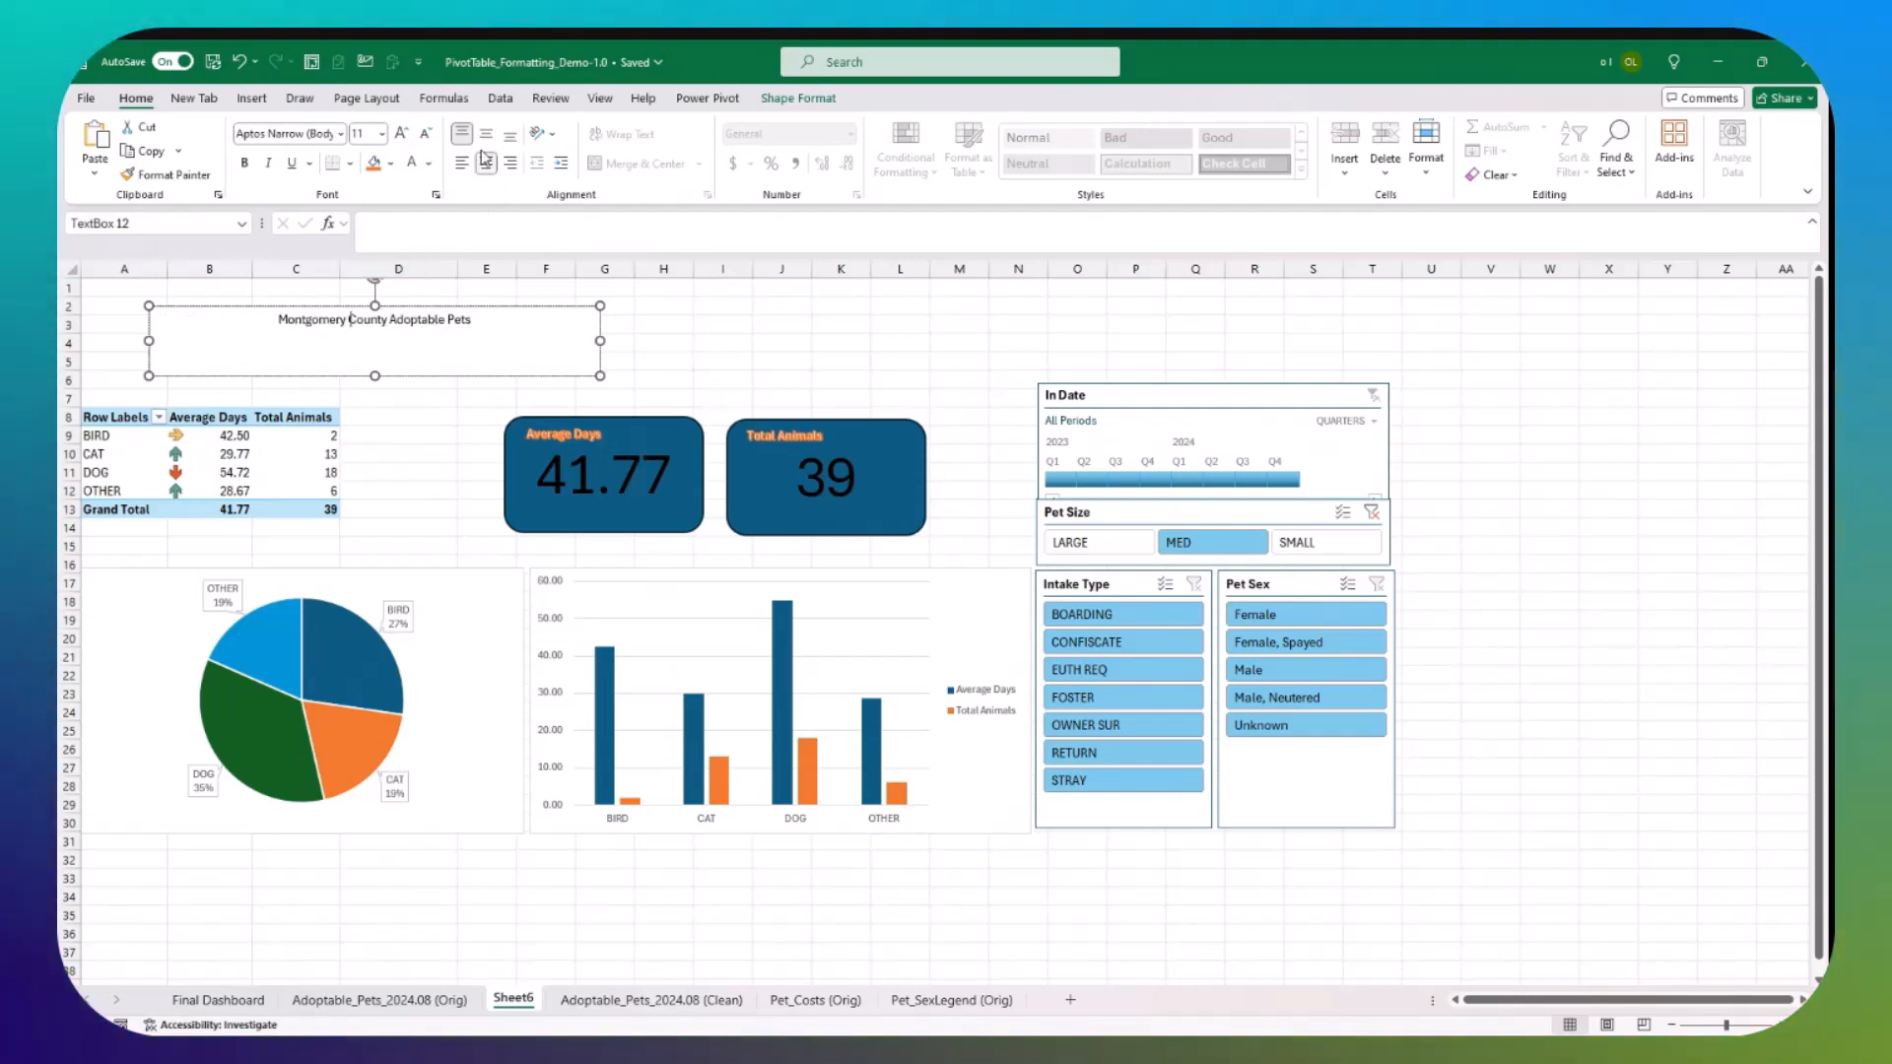
left_click(461, 162)
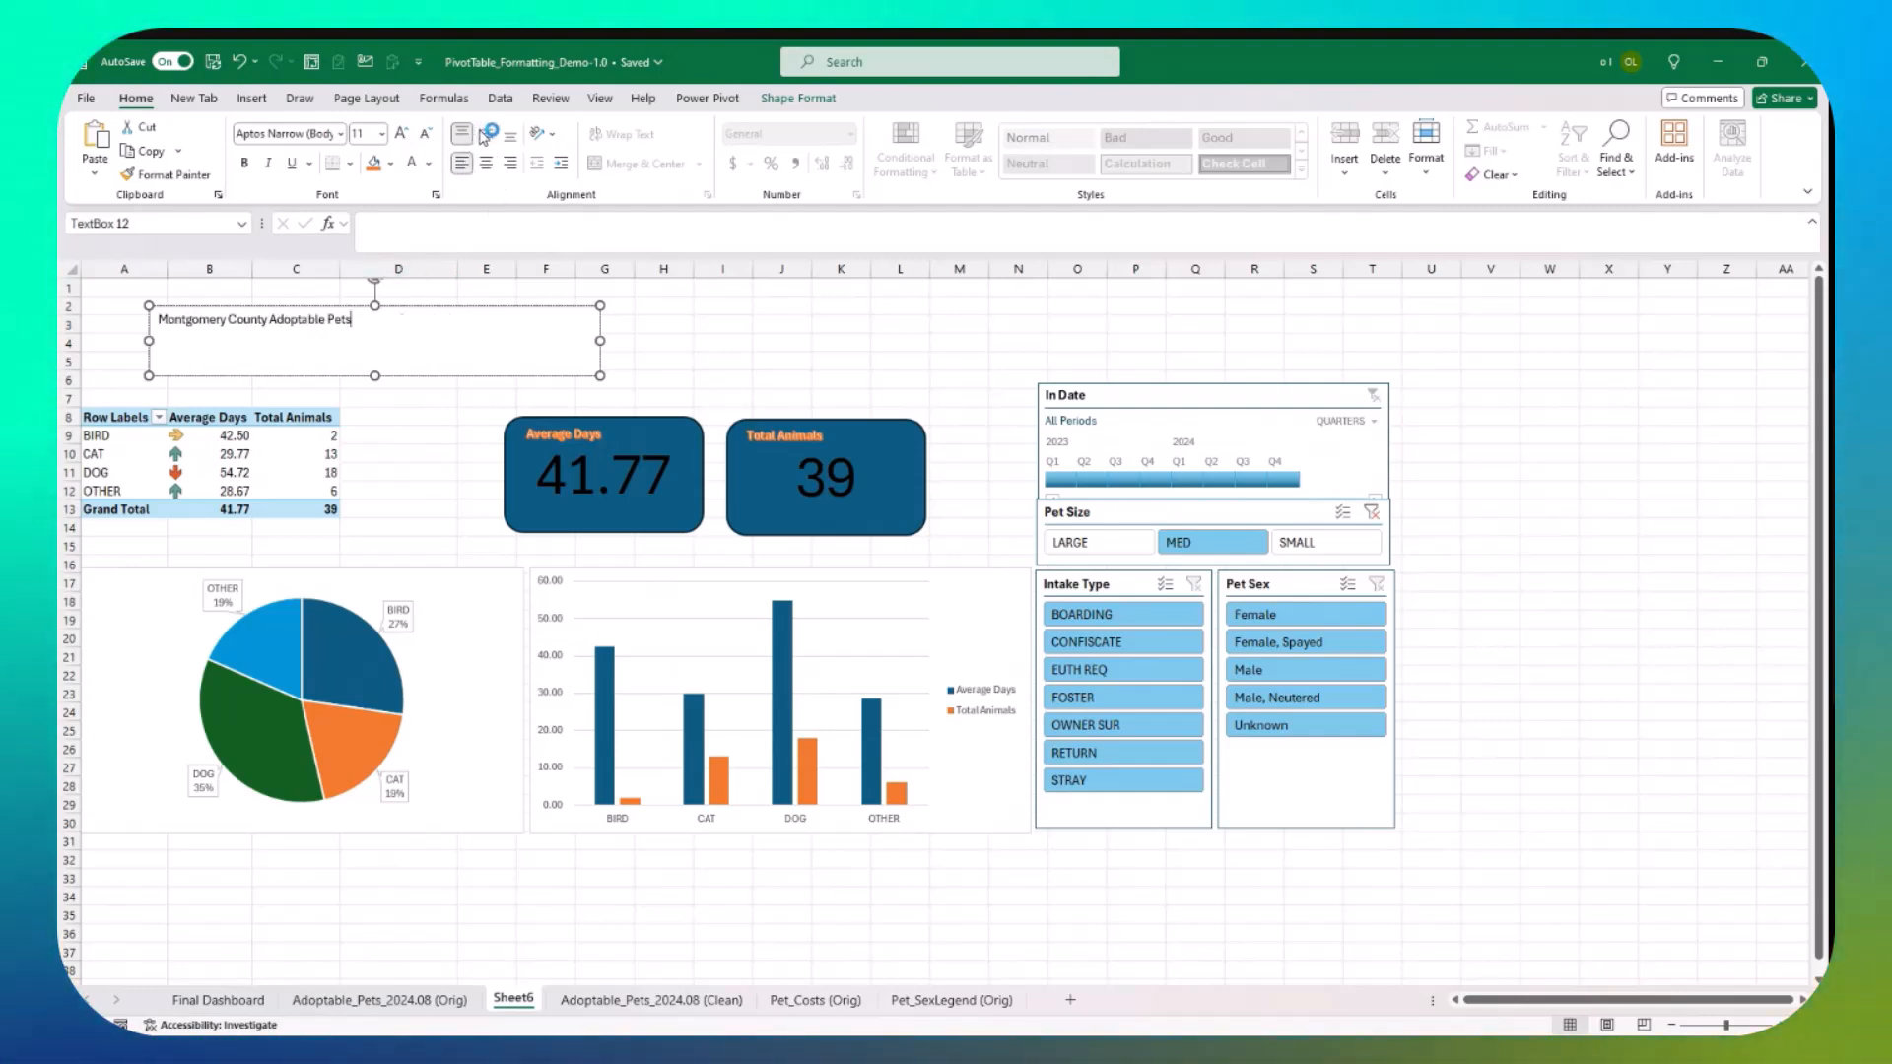
left_click(486, 133)
Step: Set the title's font size to 24 and shift its text box closer to the sheet's left edge
left_click(382, 134)
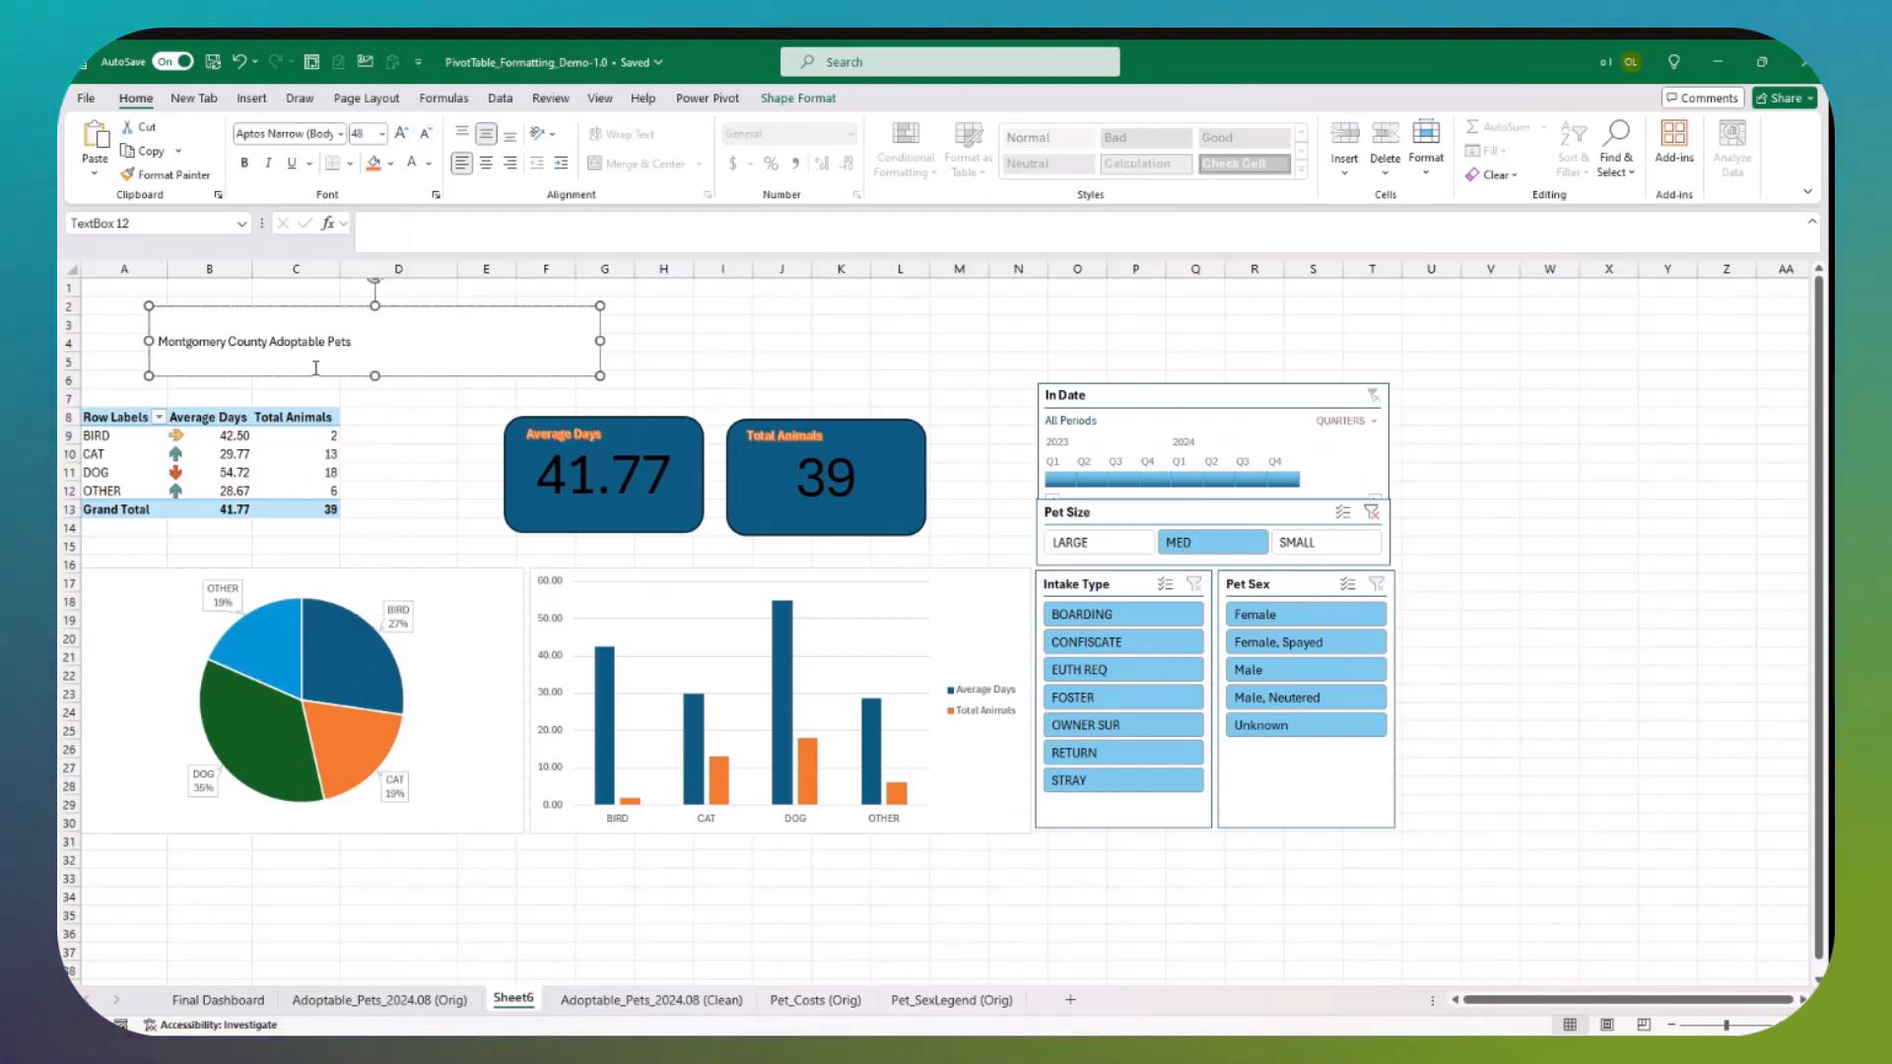
left_click(283, 306)
left_click(382, 134)
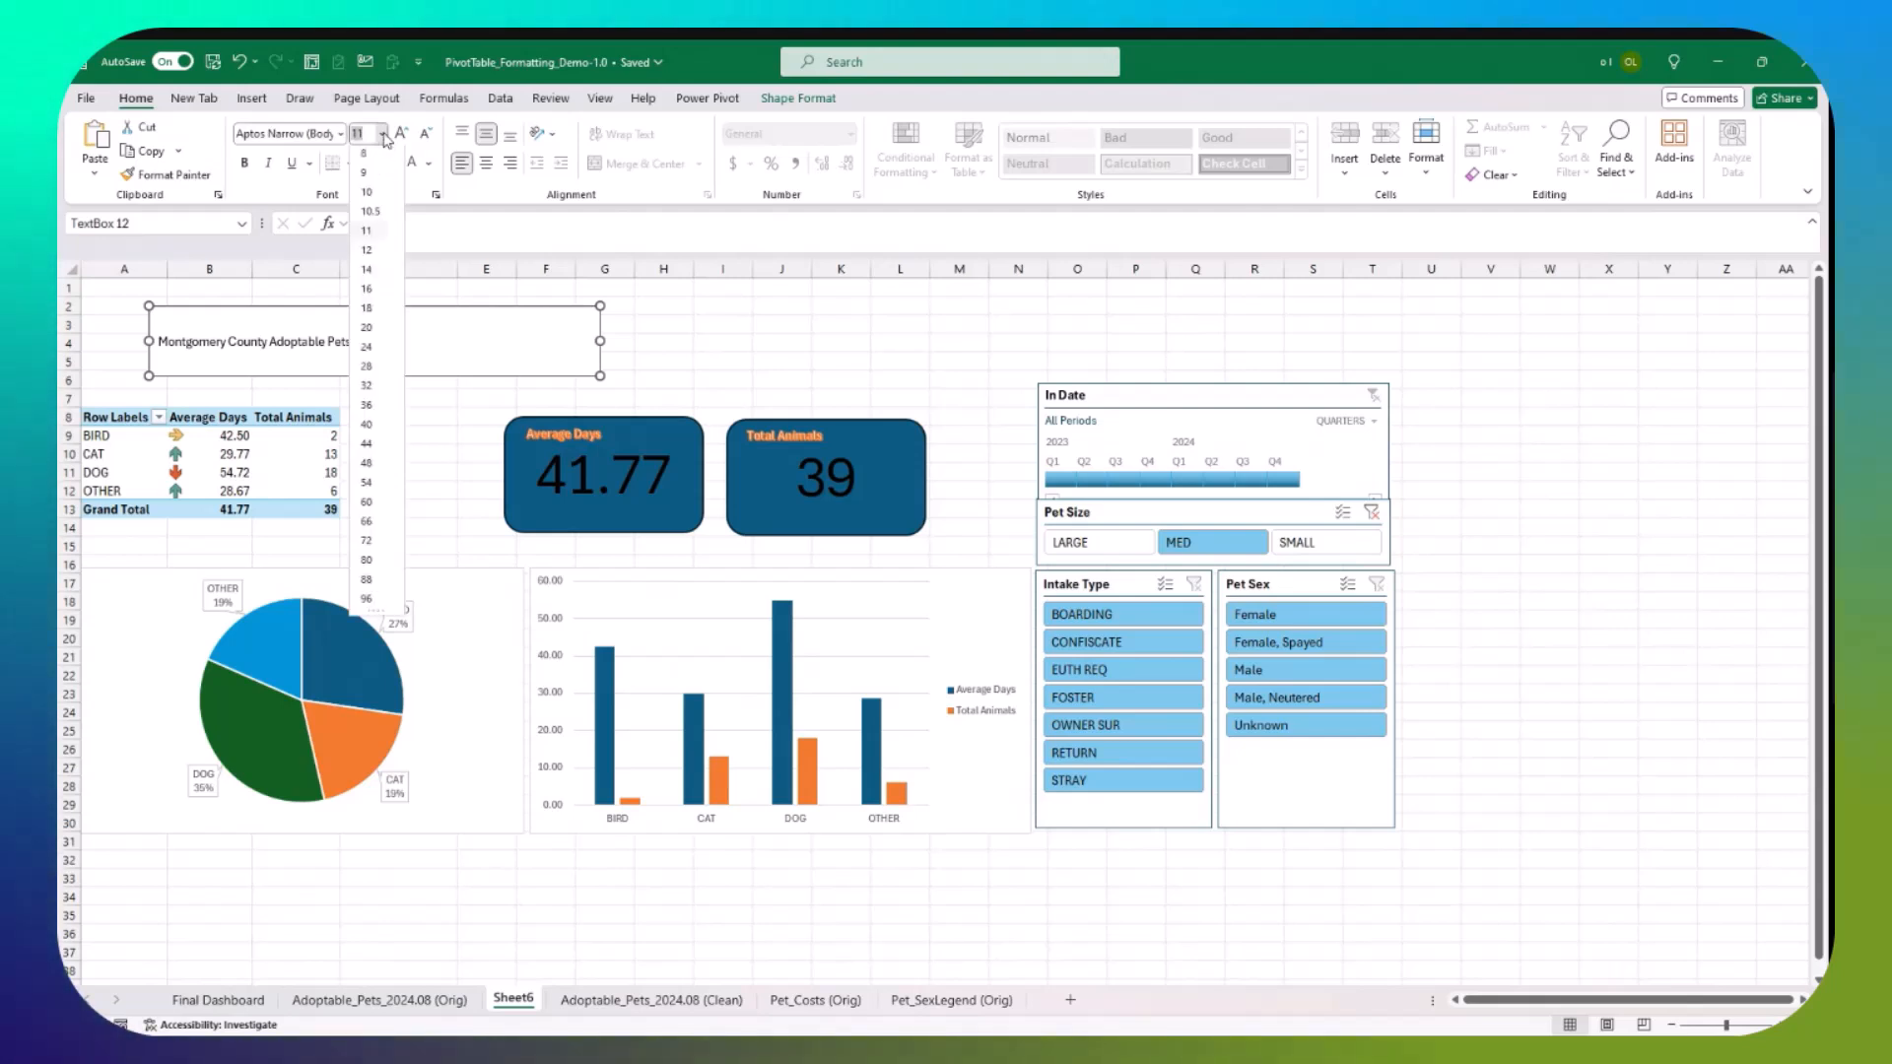
left_click(373, 469)
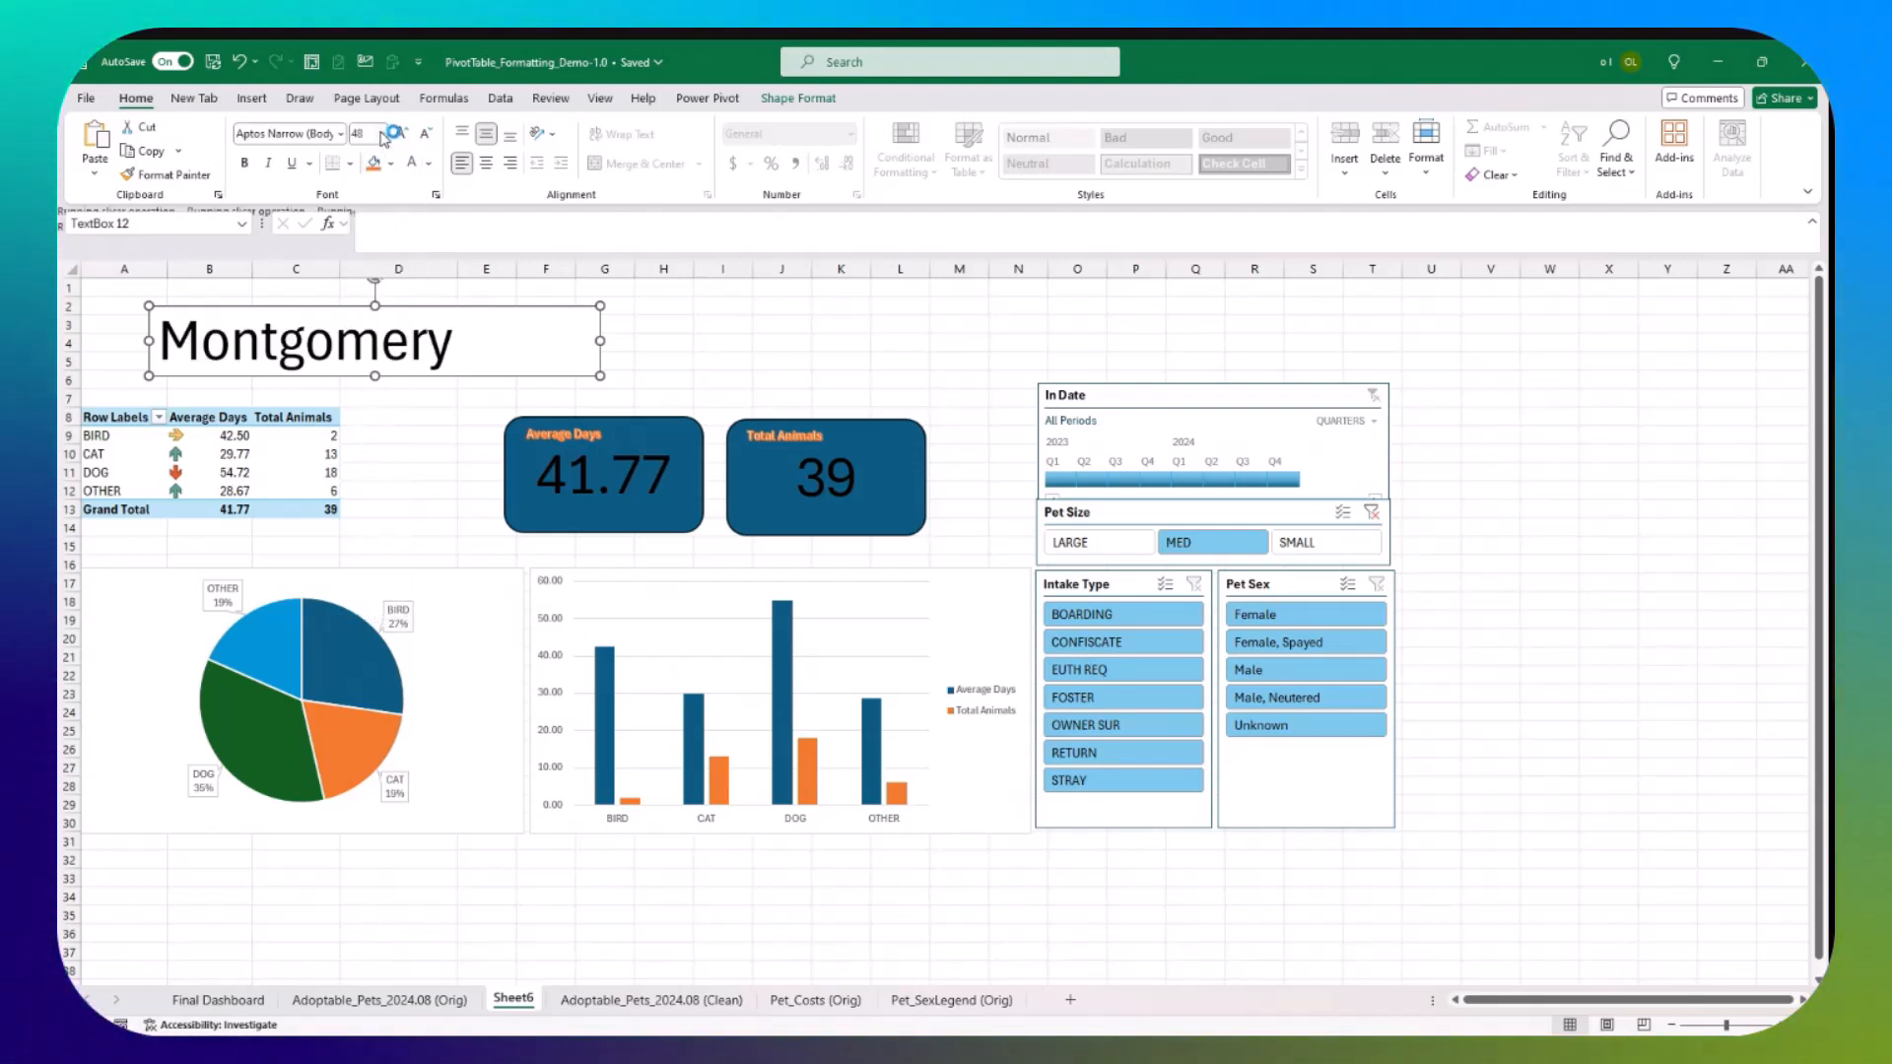
left_click(368, 351)
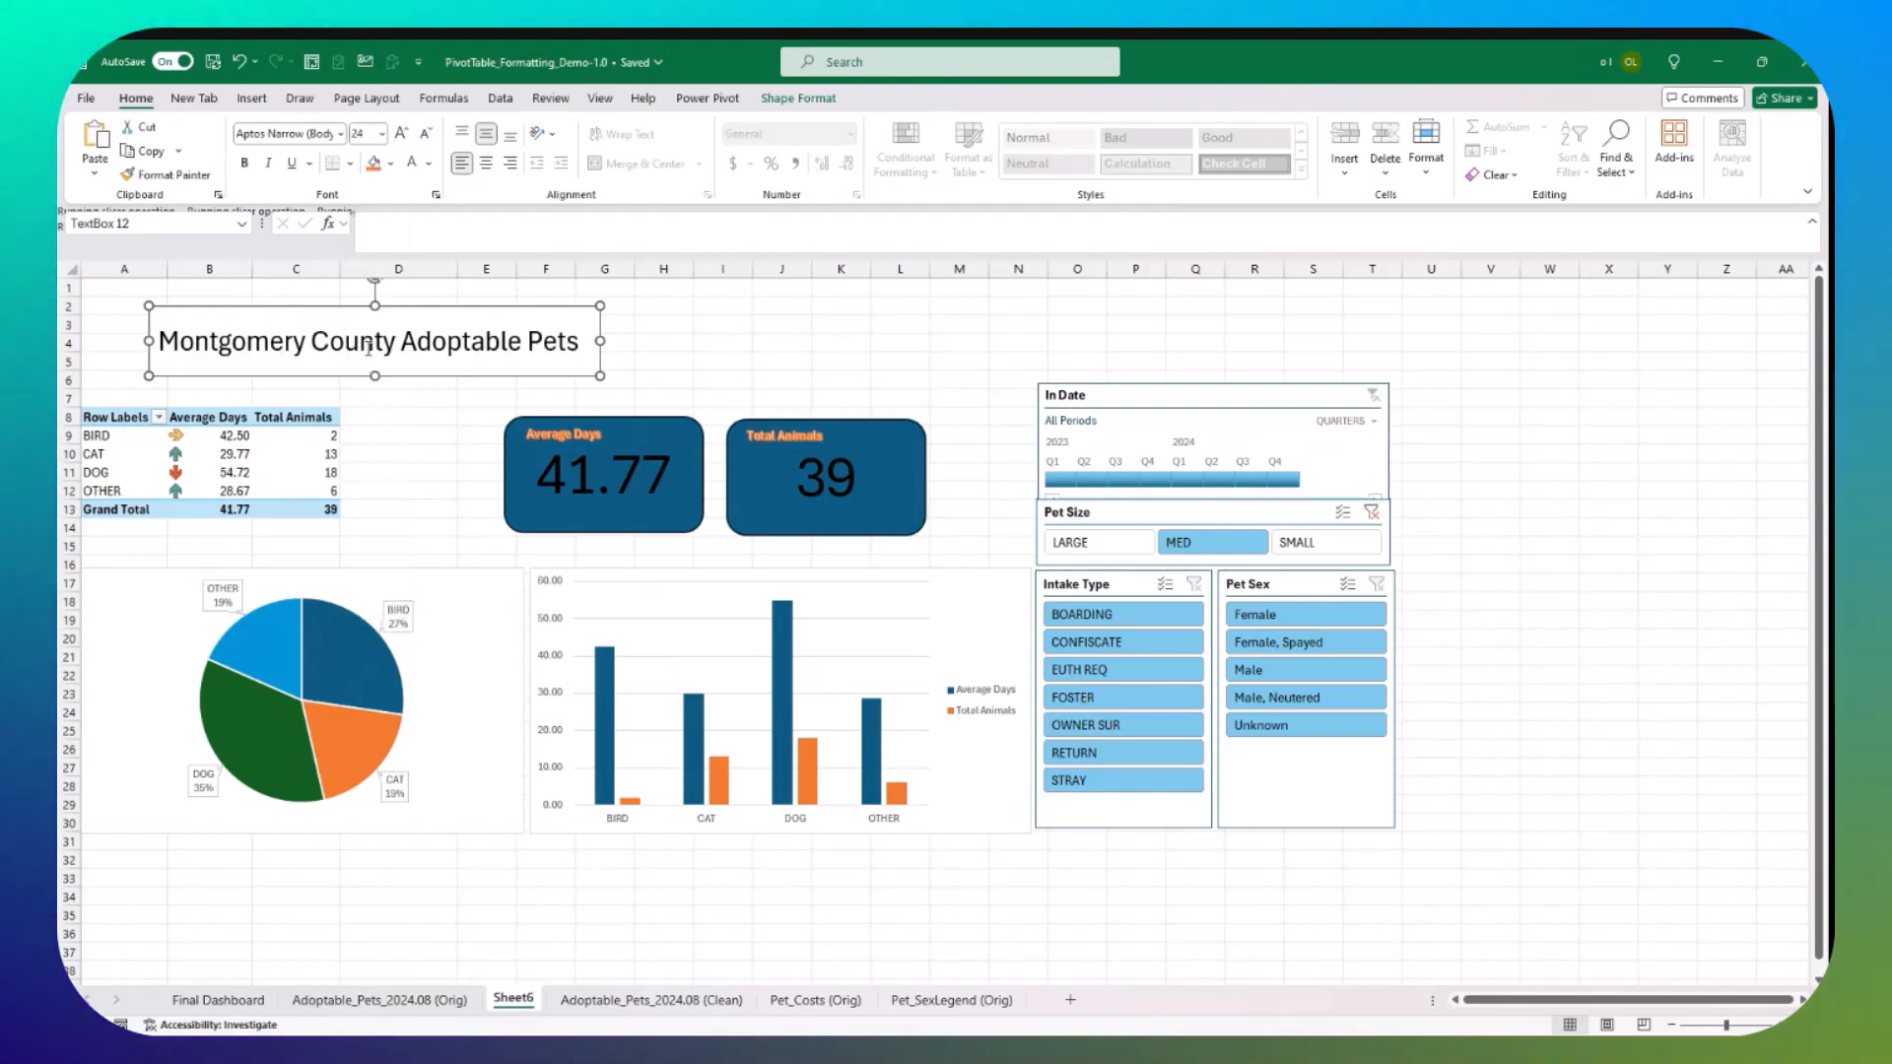
left_click_drag(292, 306, 245, 308)
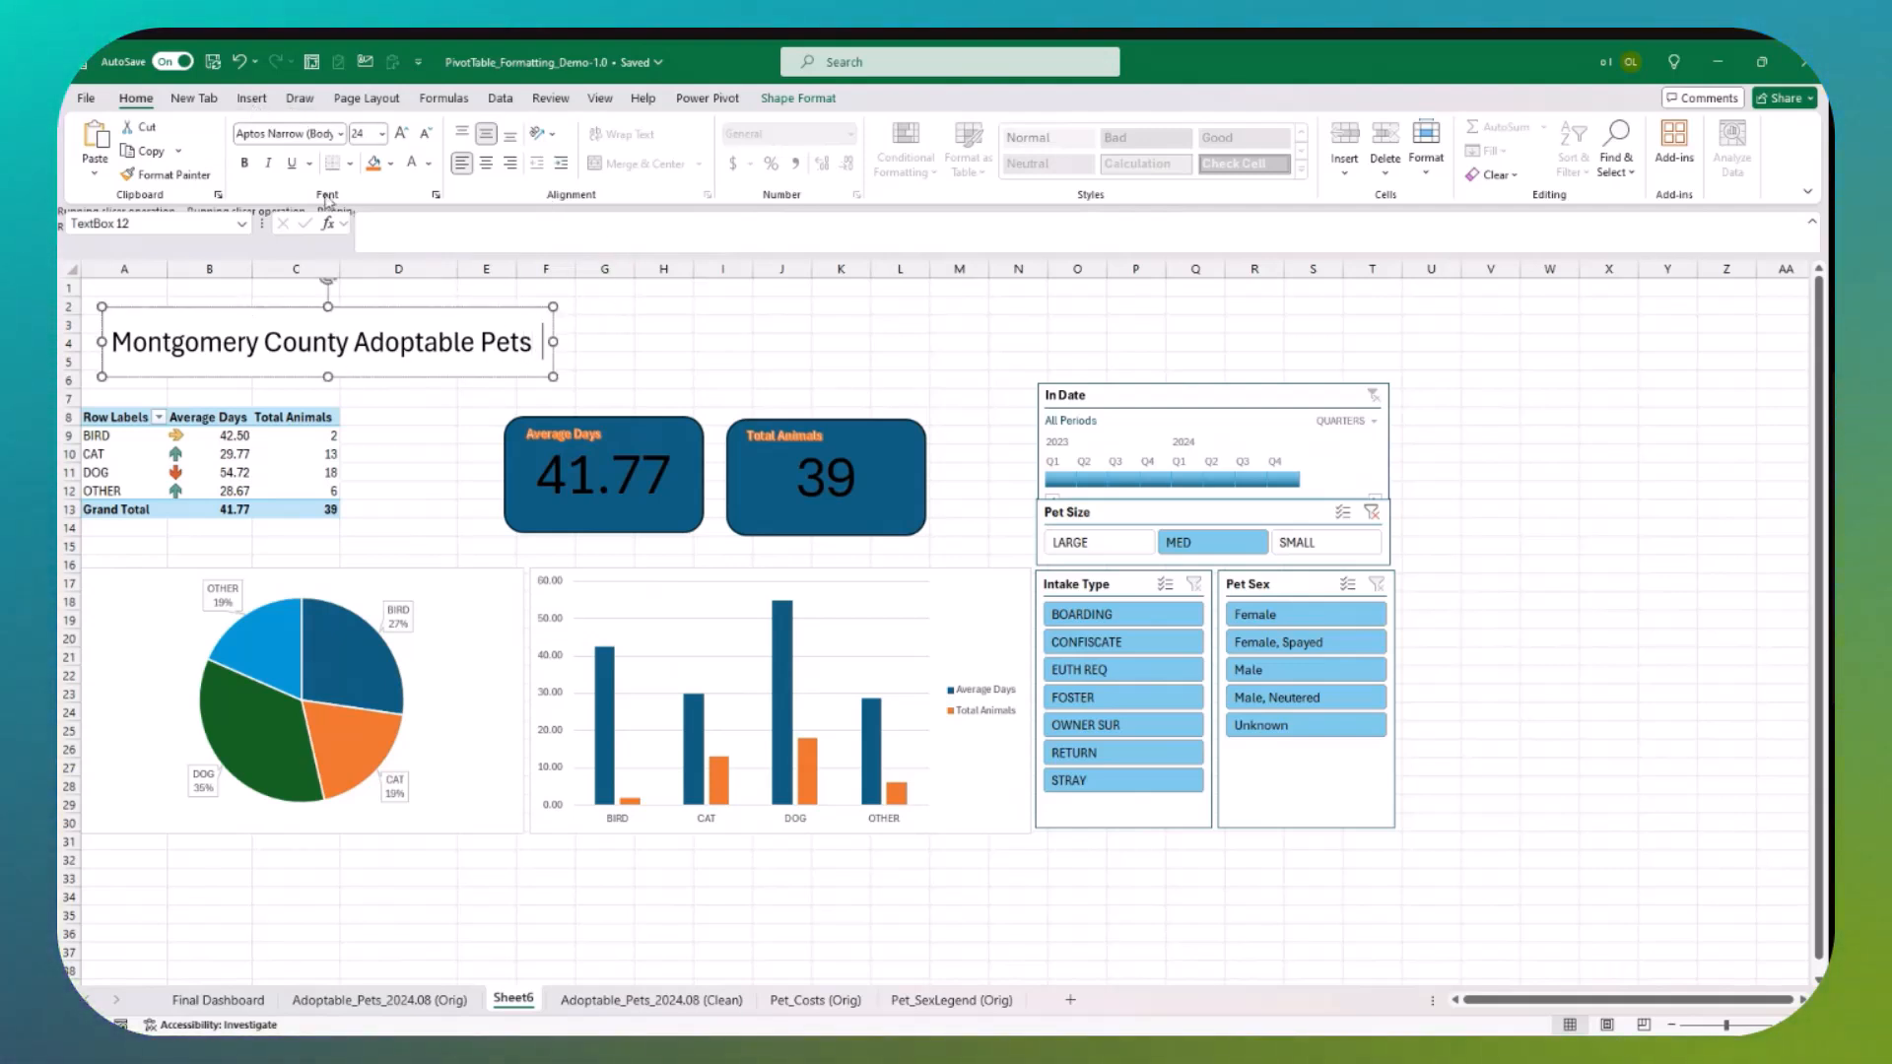
Step: Find icons for "dog", insert the solid black playful dog with its tail raised, and place it just right of the title box
left_click(252, 98)
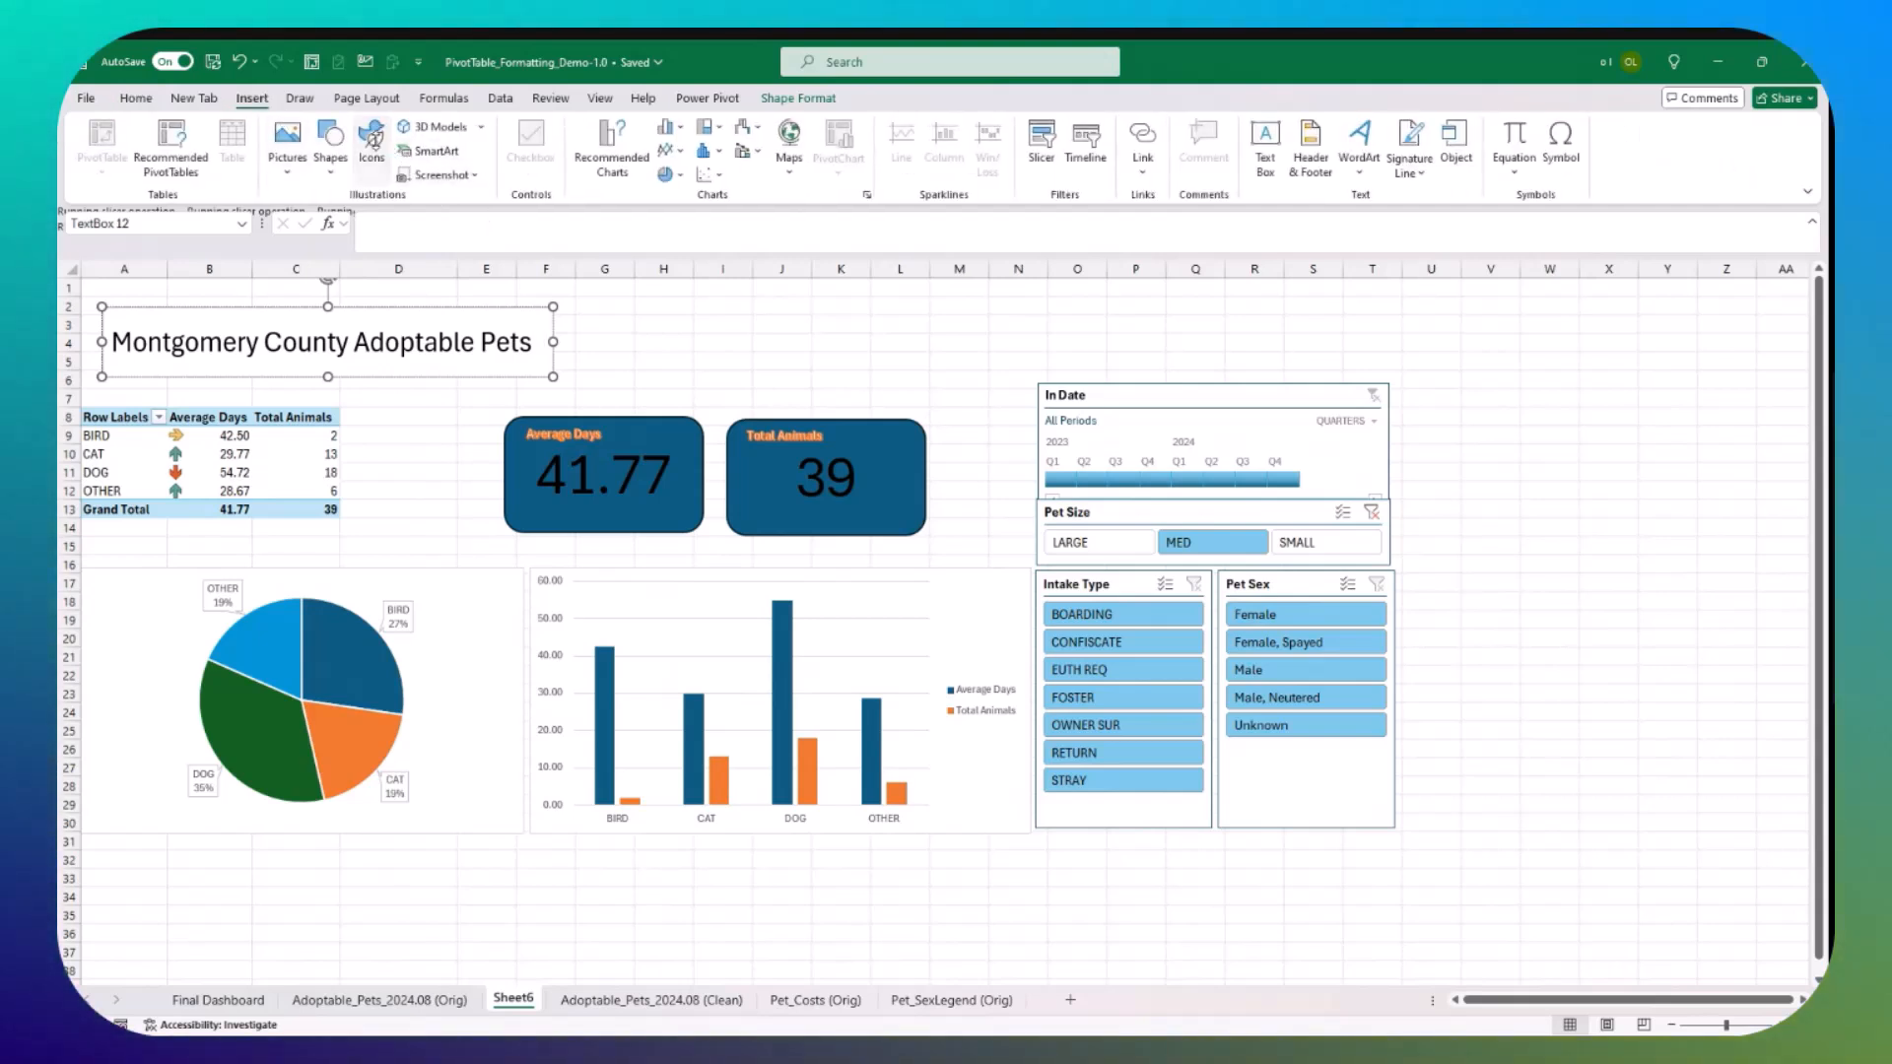
left_click(371, 140)
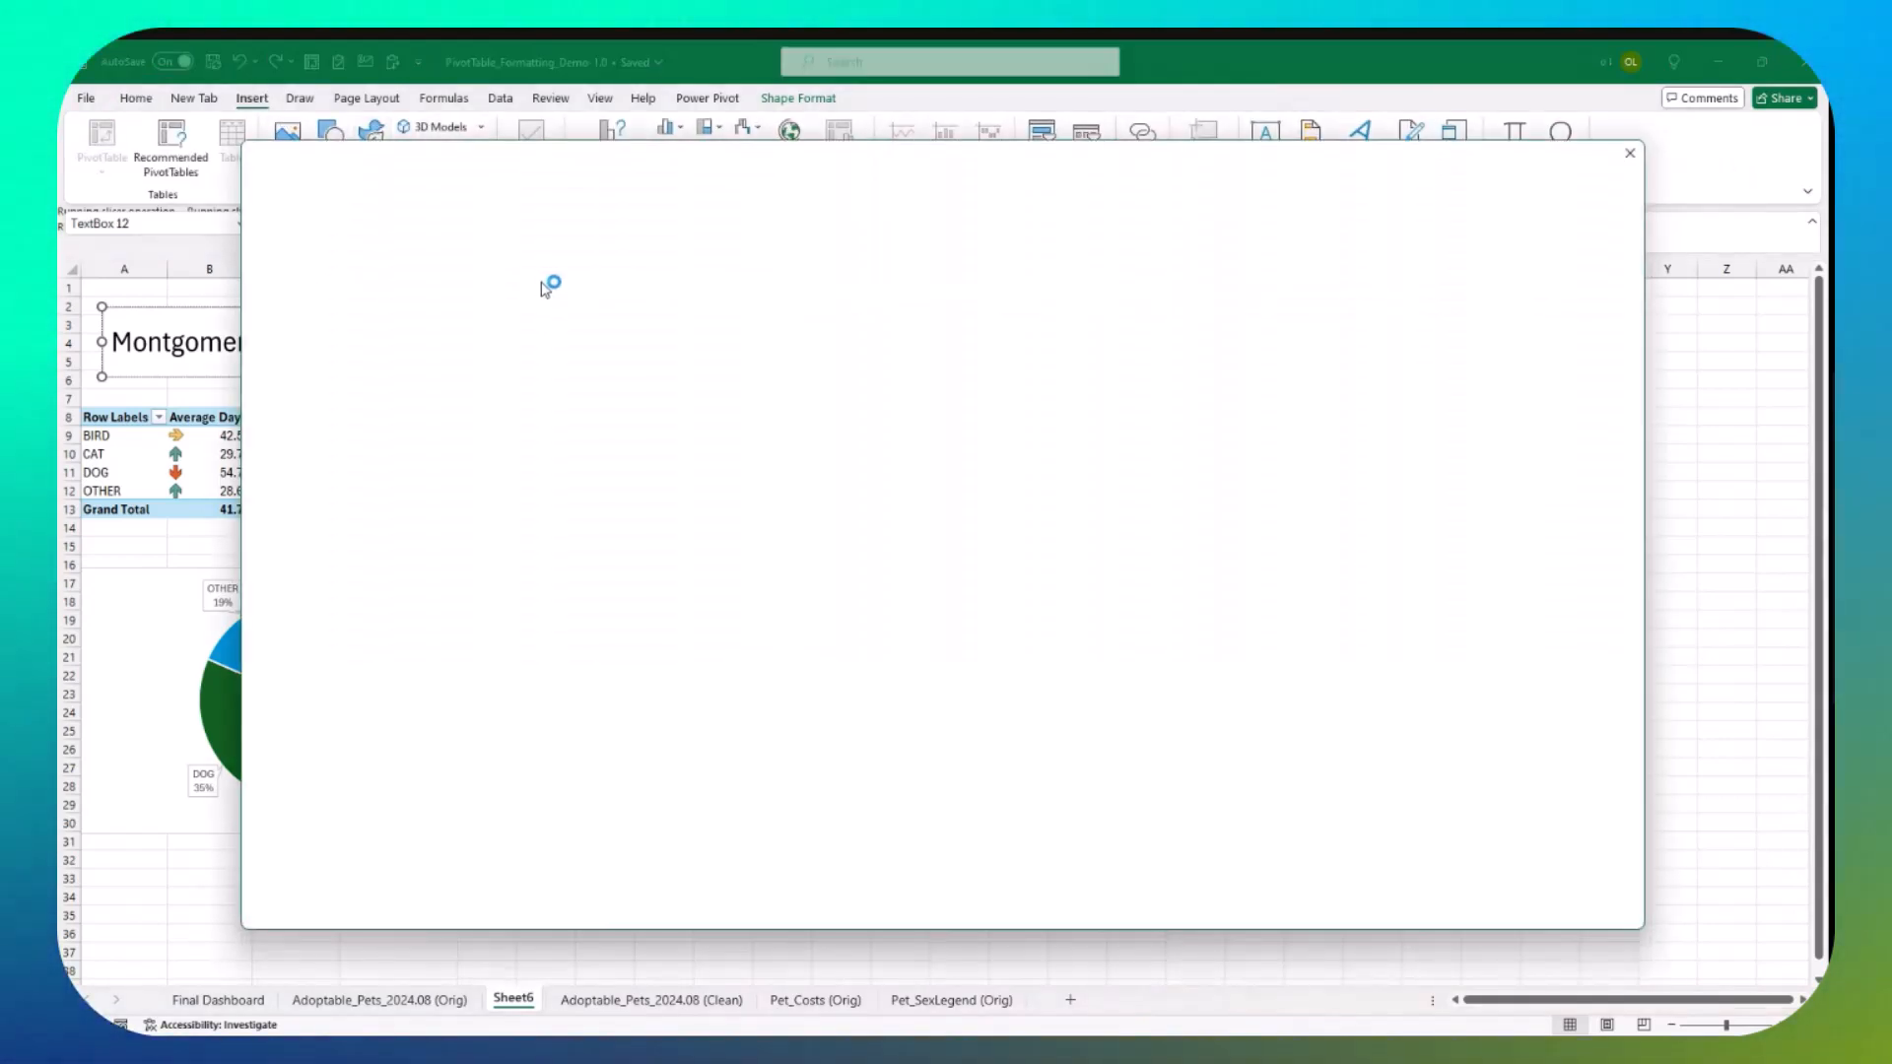
type("dog")
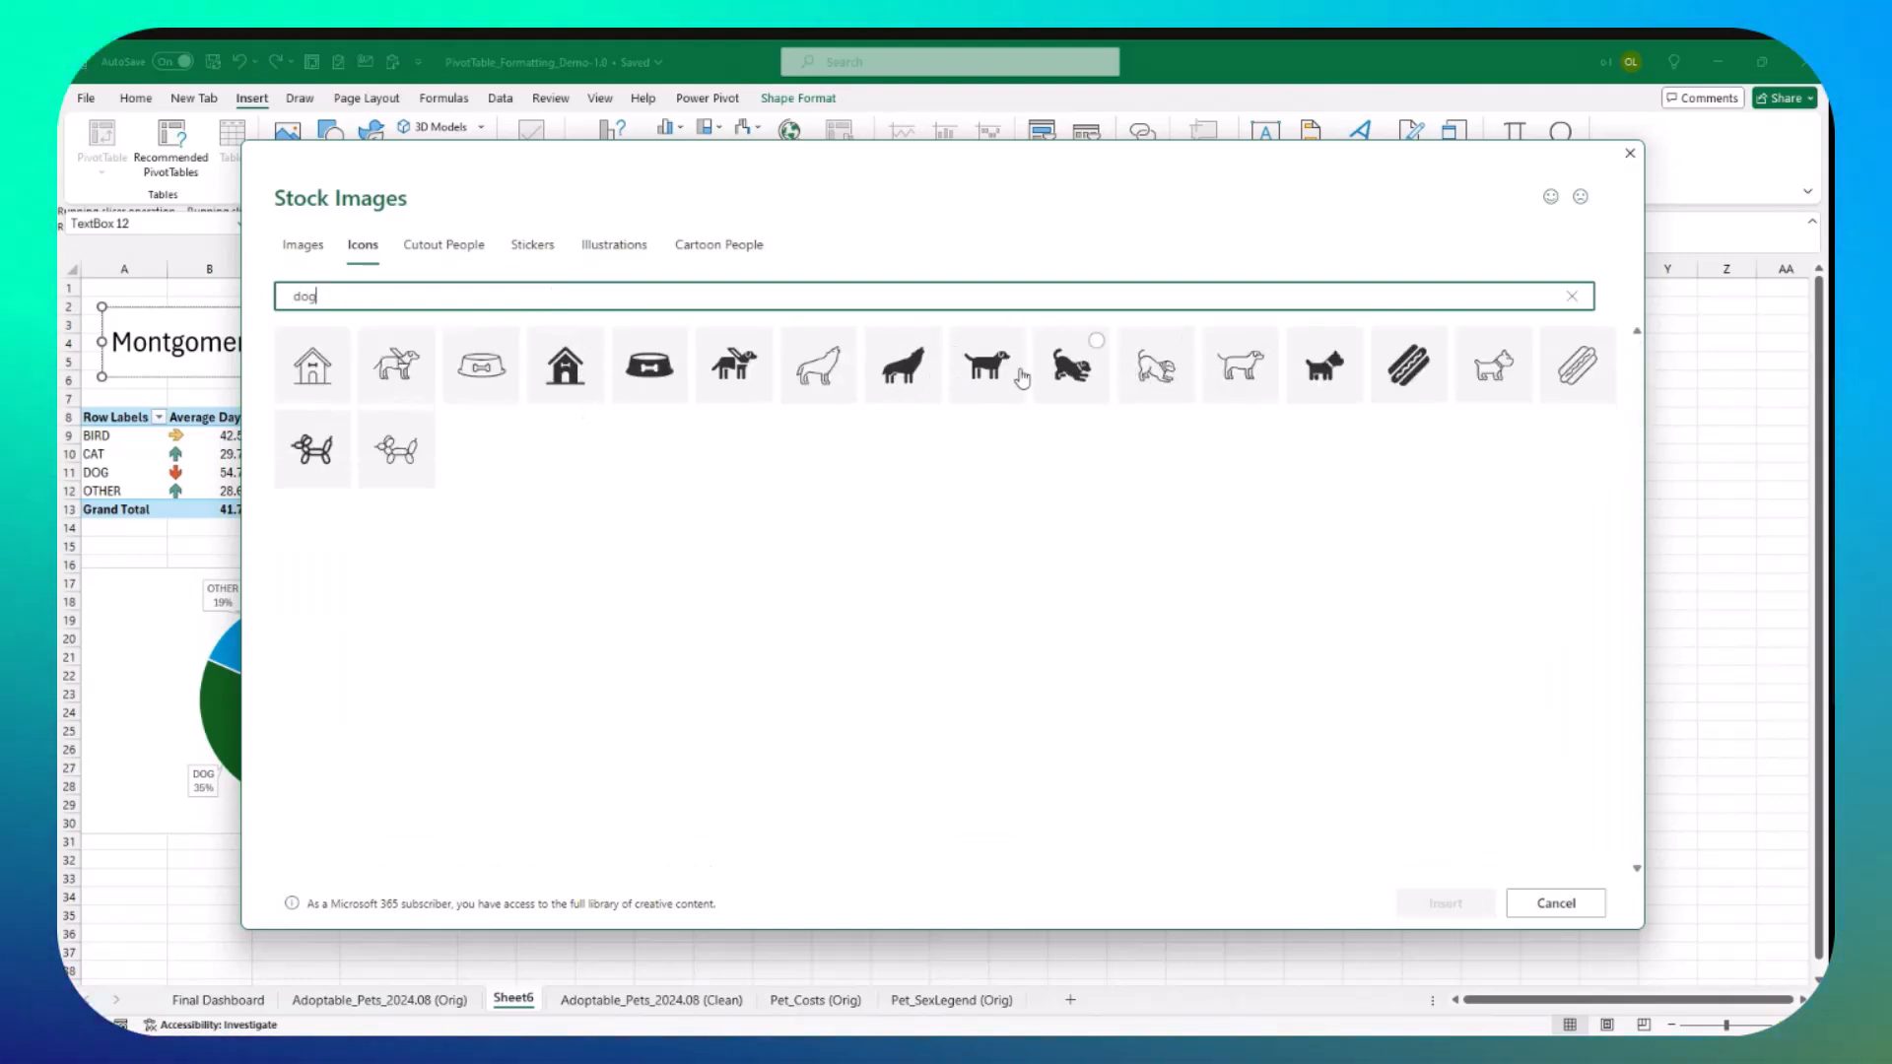
left_click(1073, 373)
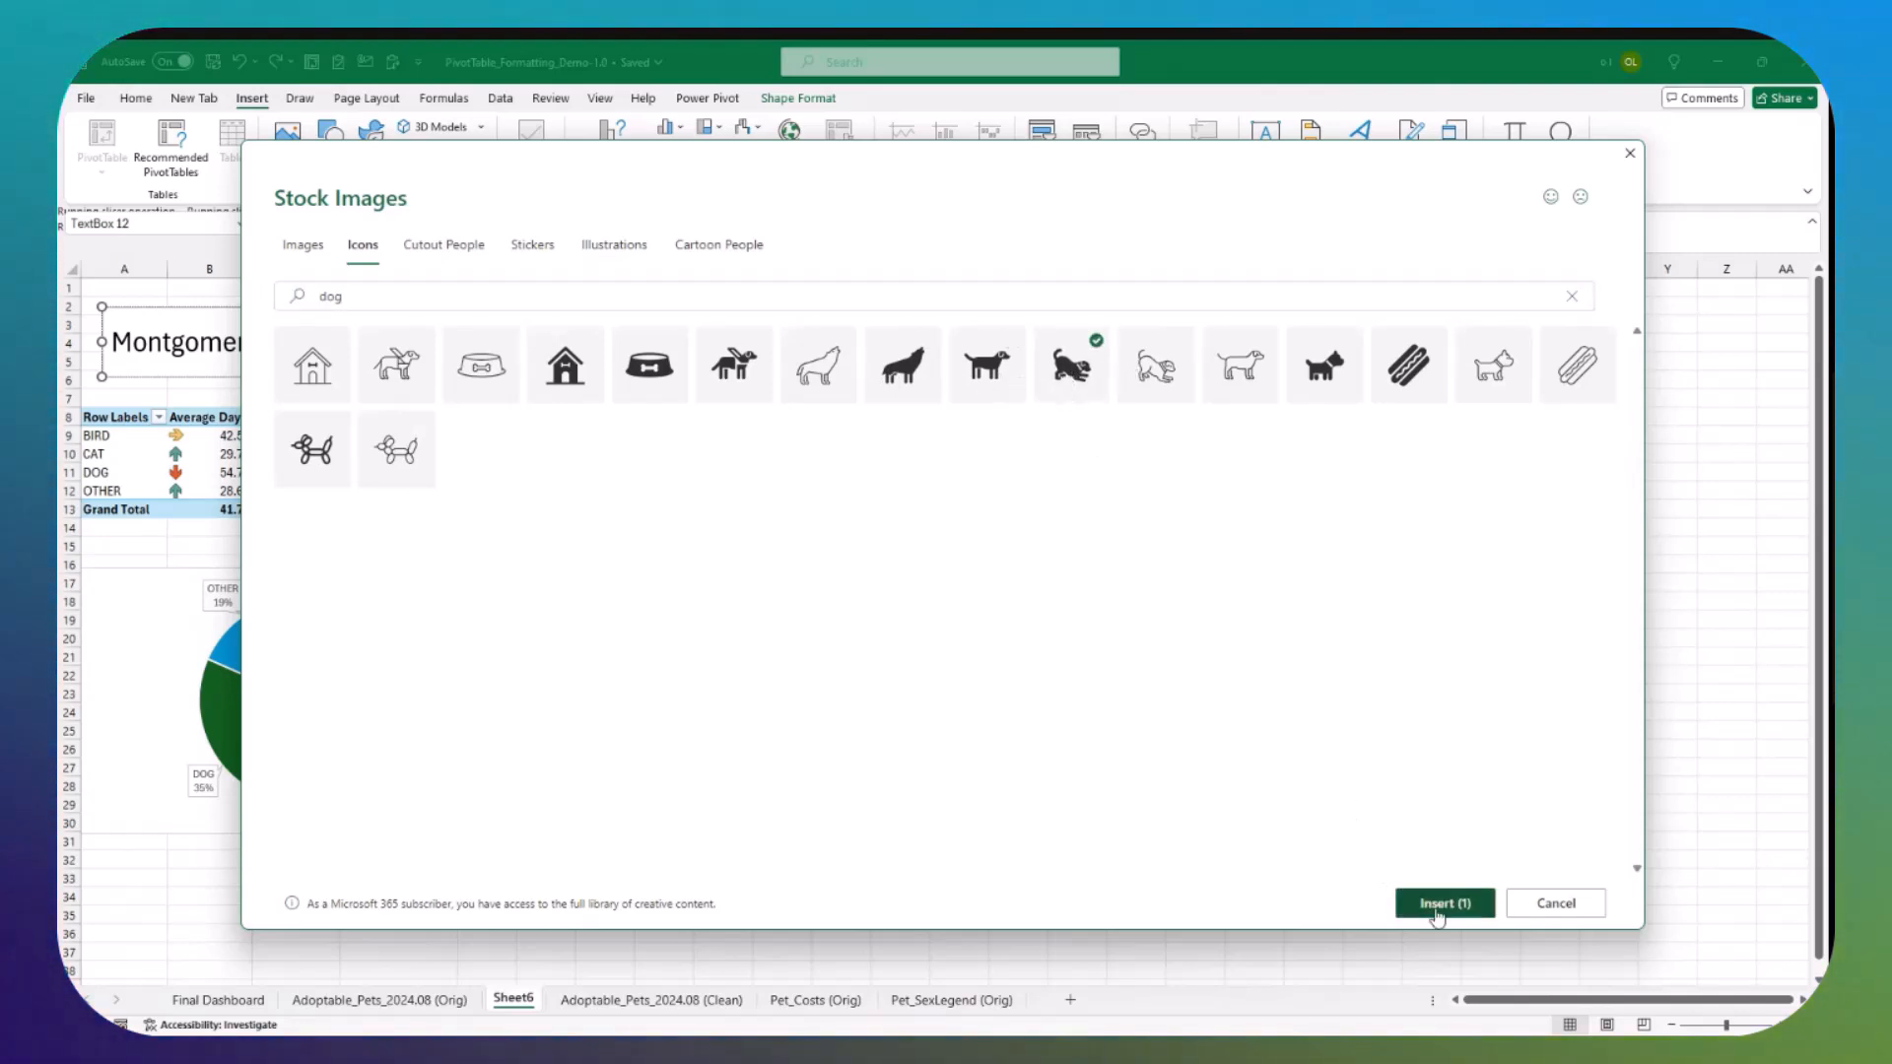
left_click(1438, 904)
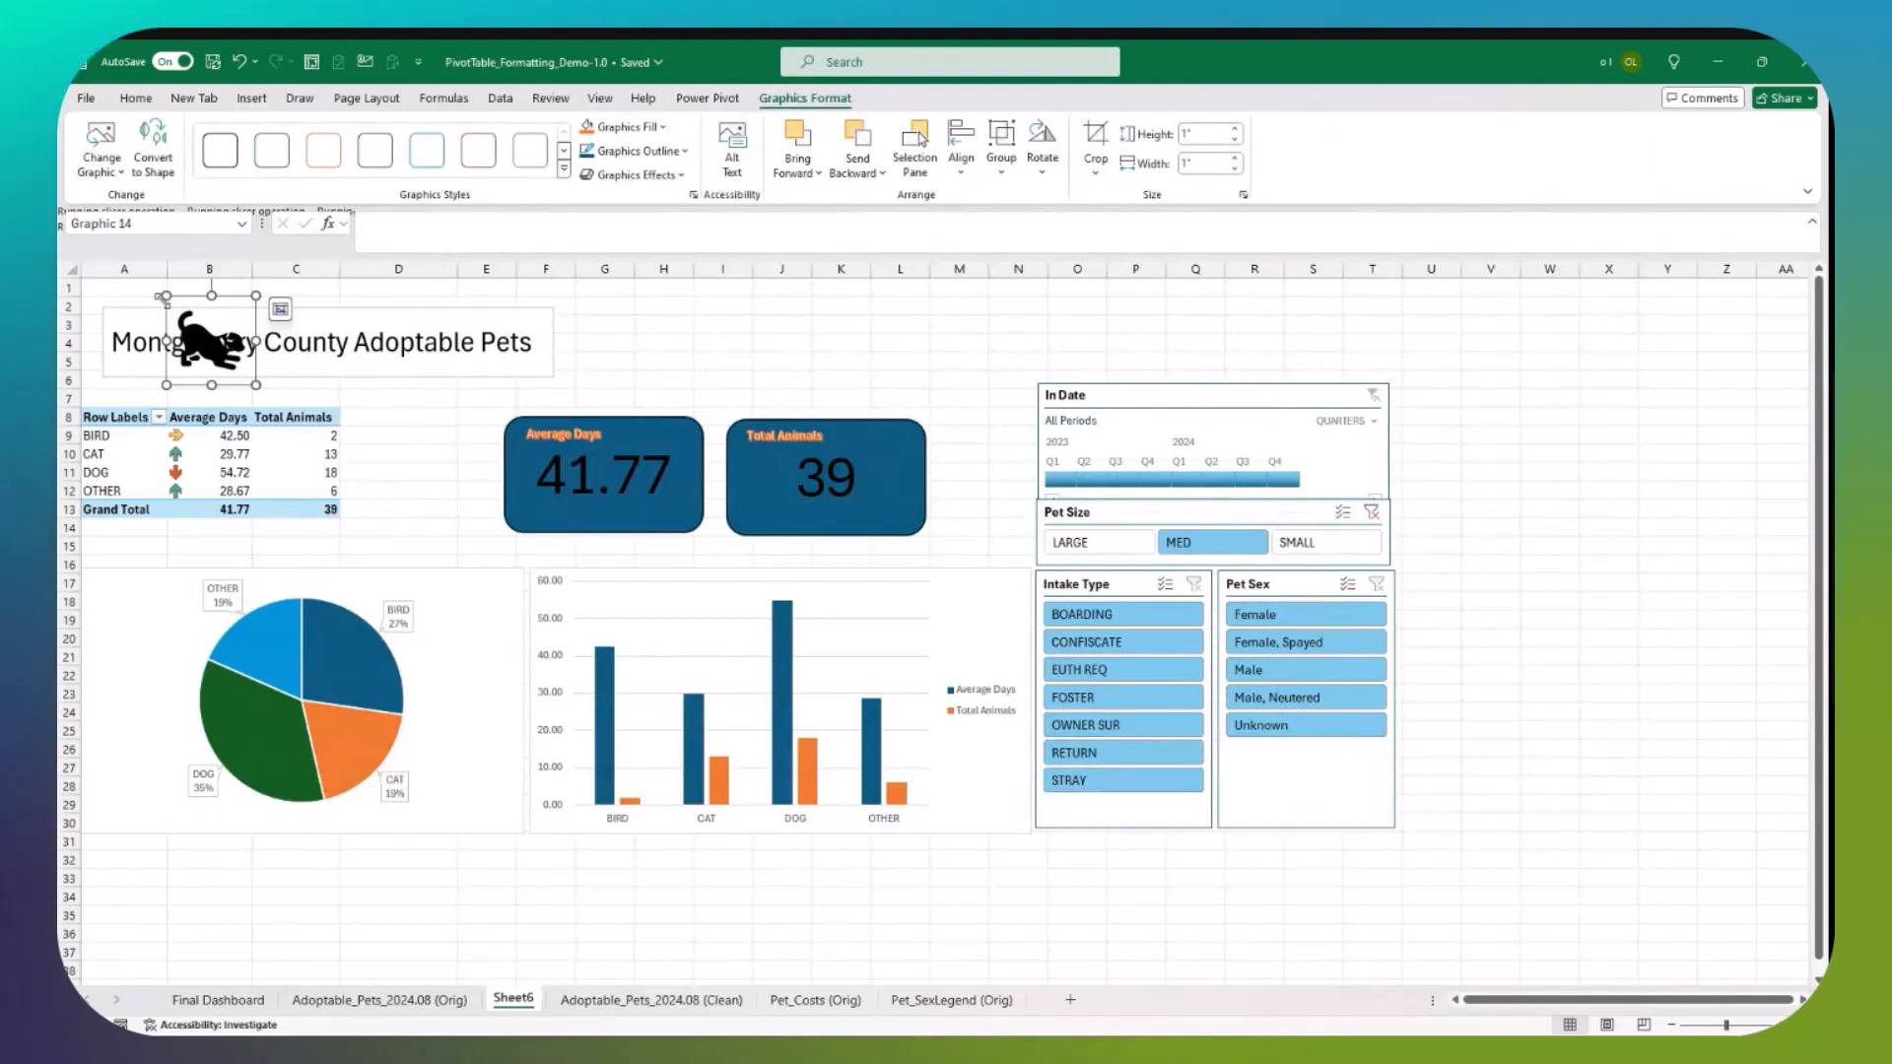
left_click_drag(201, 292, 591, 299)
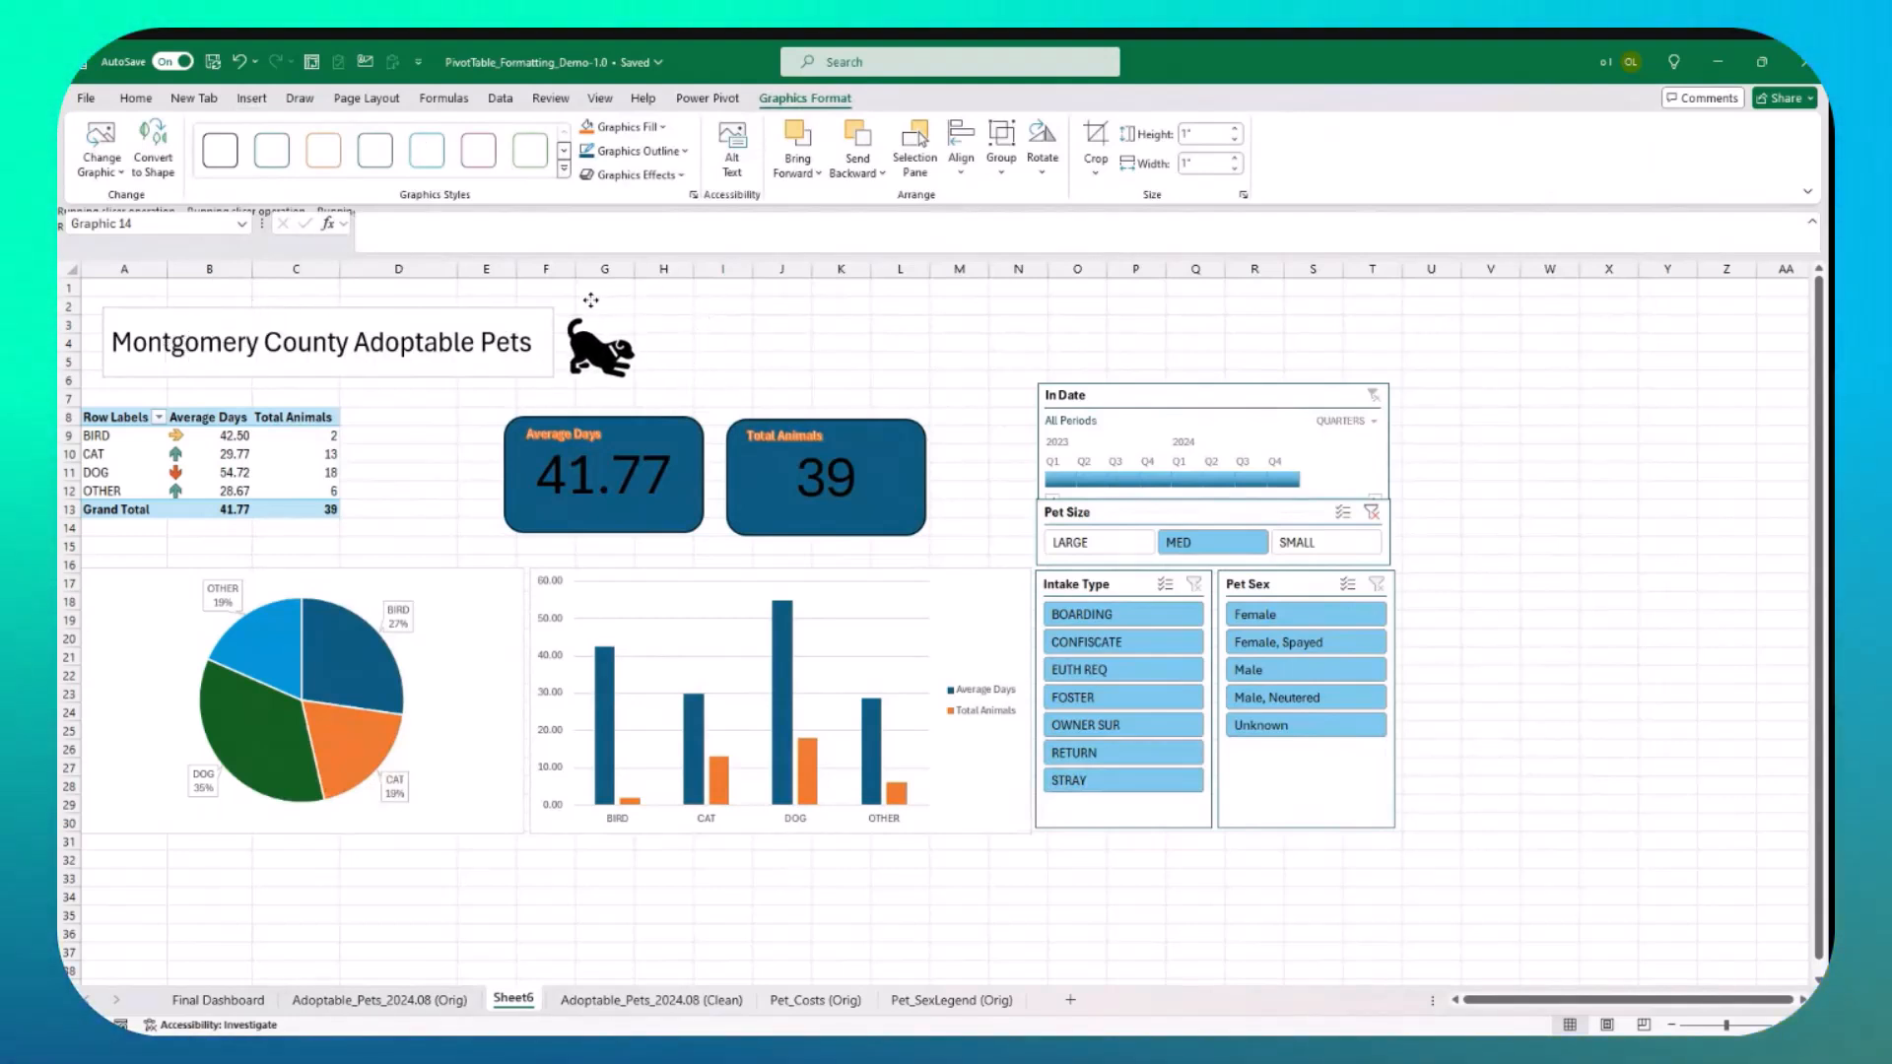
Step: Apply the orange outlined WordArt style to the dashboard title text
left_click(430, 313)
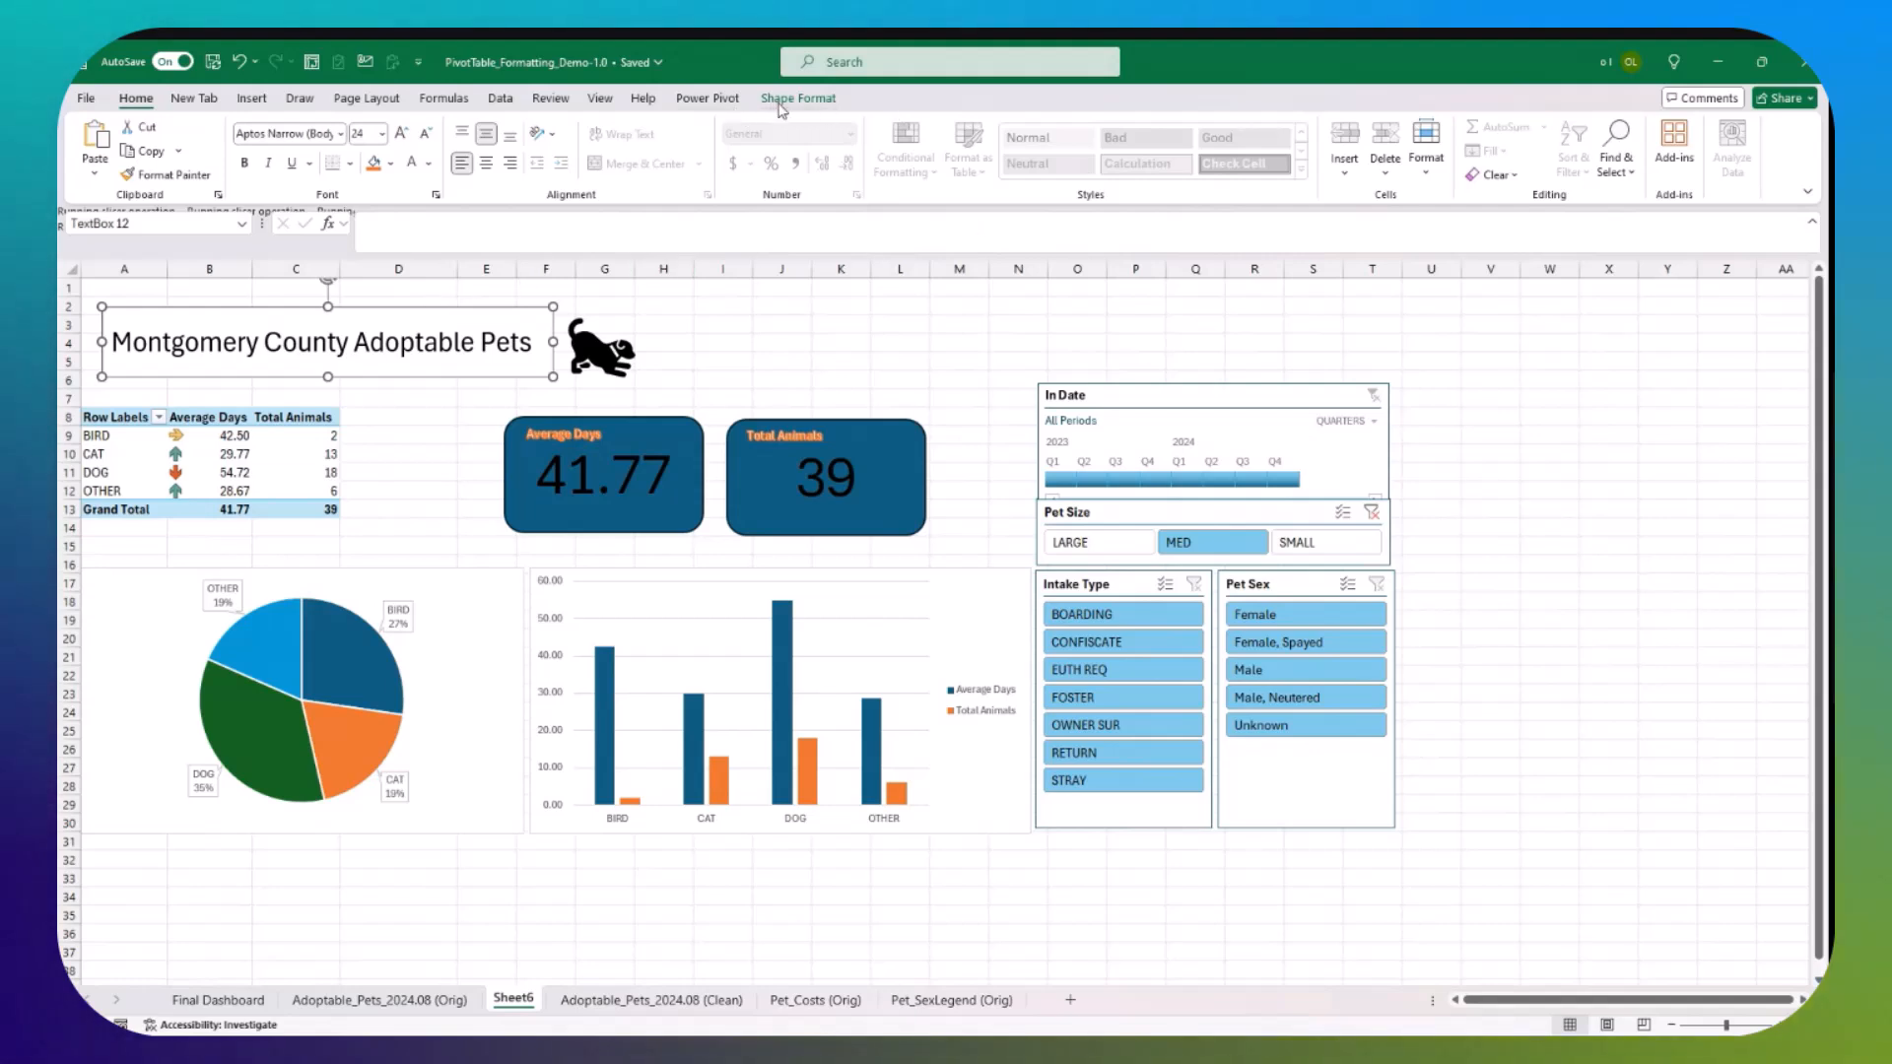
left_click(780, 102)
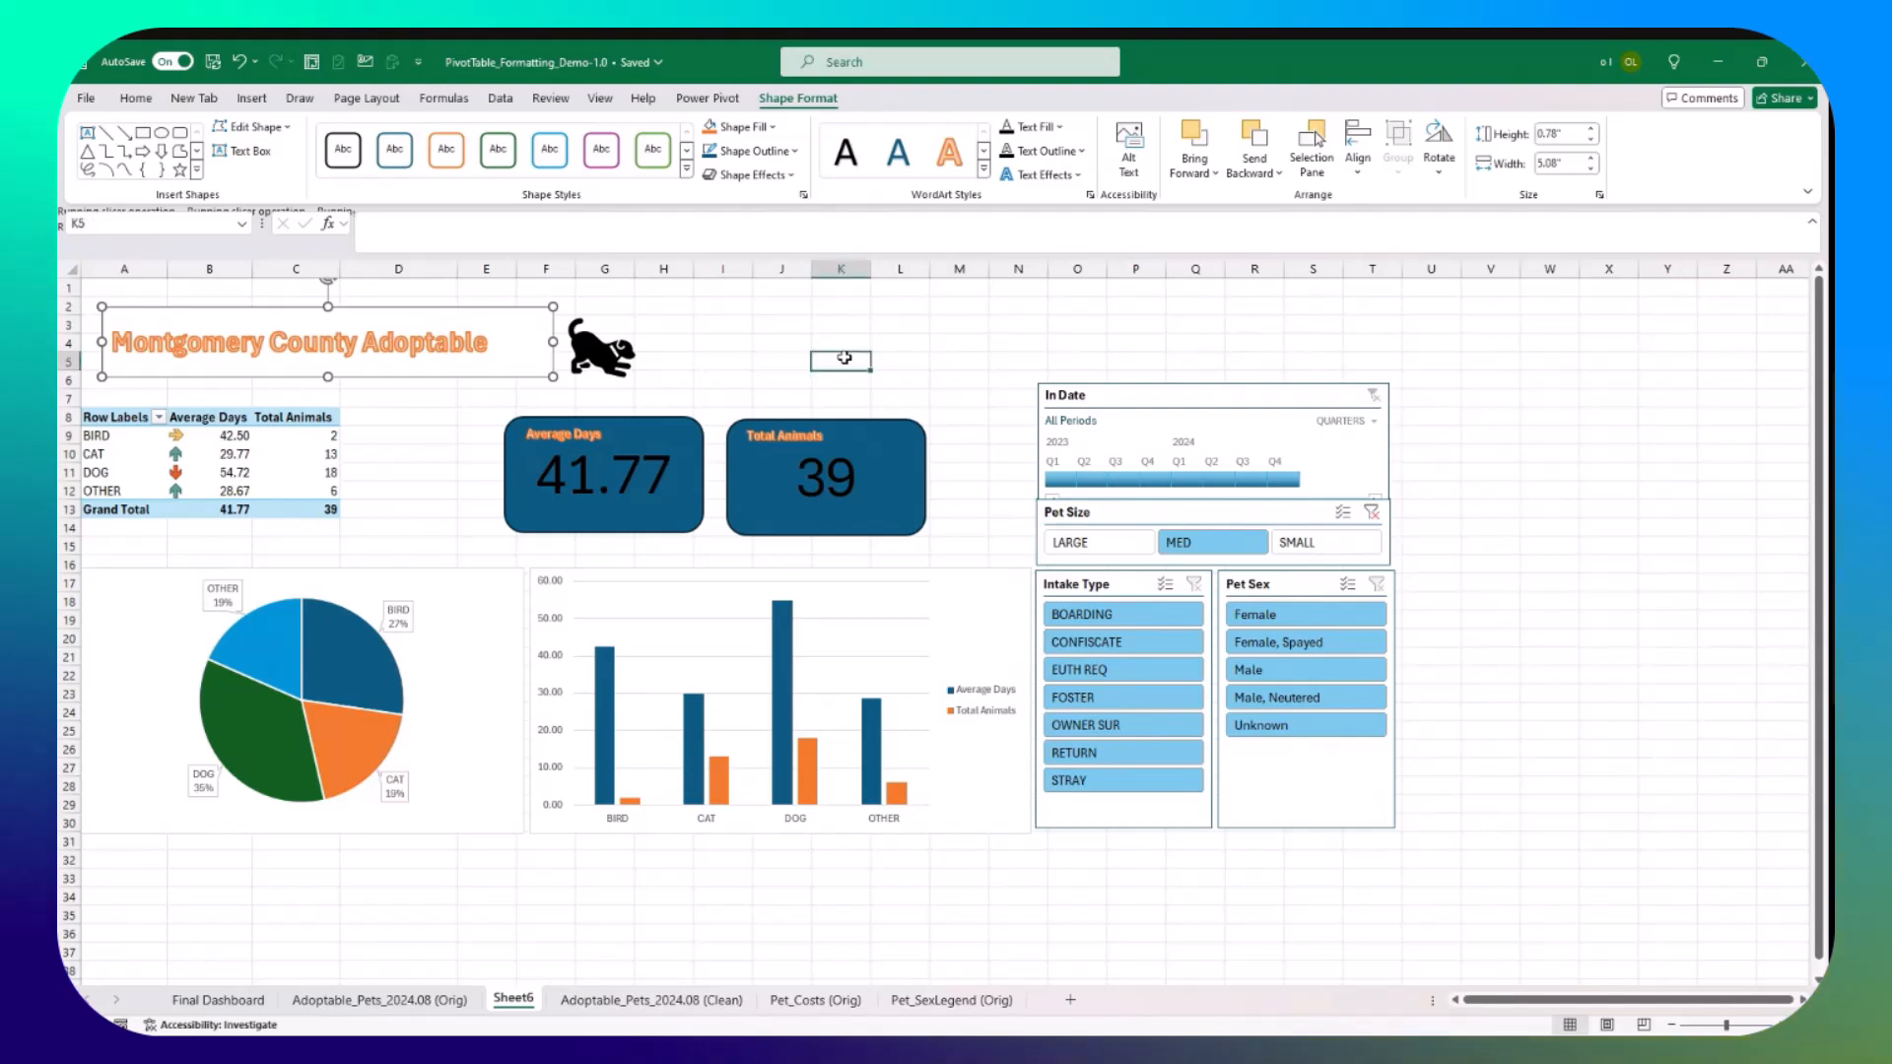
left_click(845, 358)
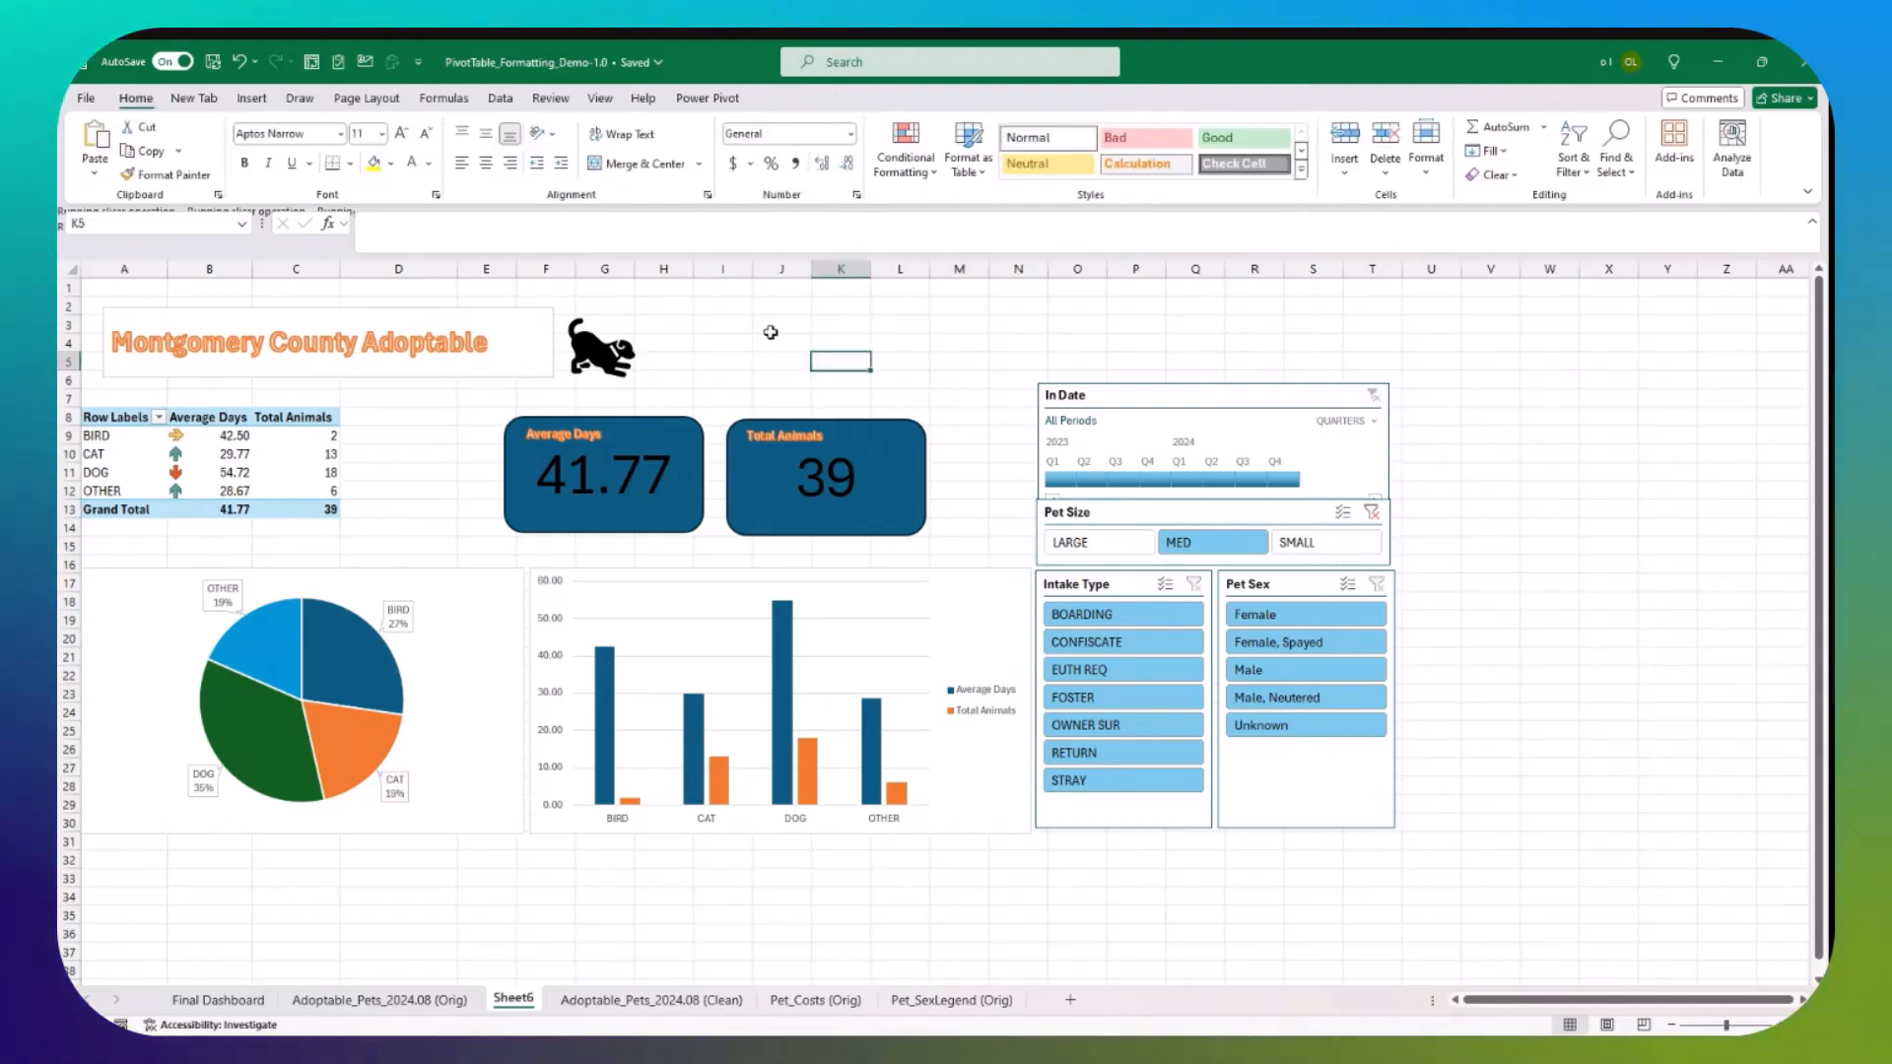
Step: Turn off the sheet's gridlines and insert a blank column before column A as a left margin
left_click(689, 99)
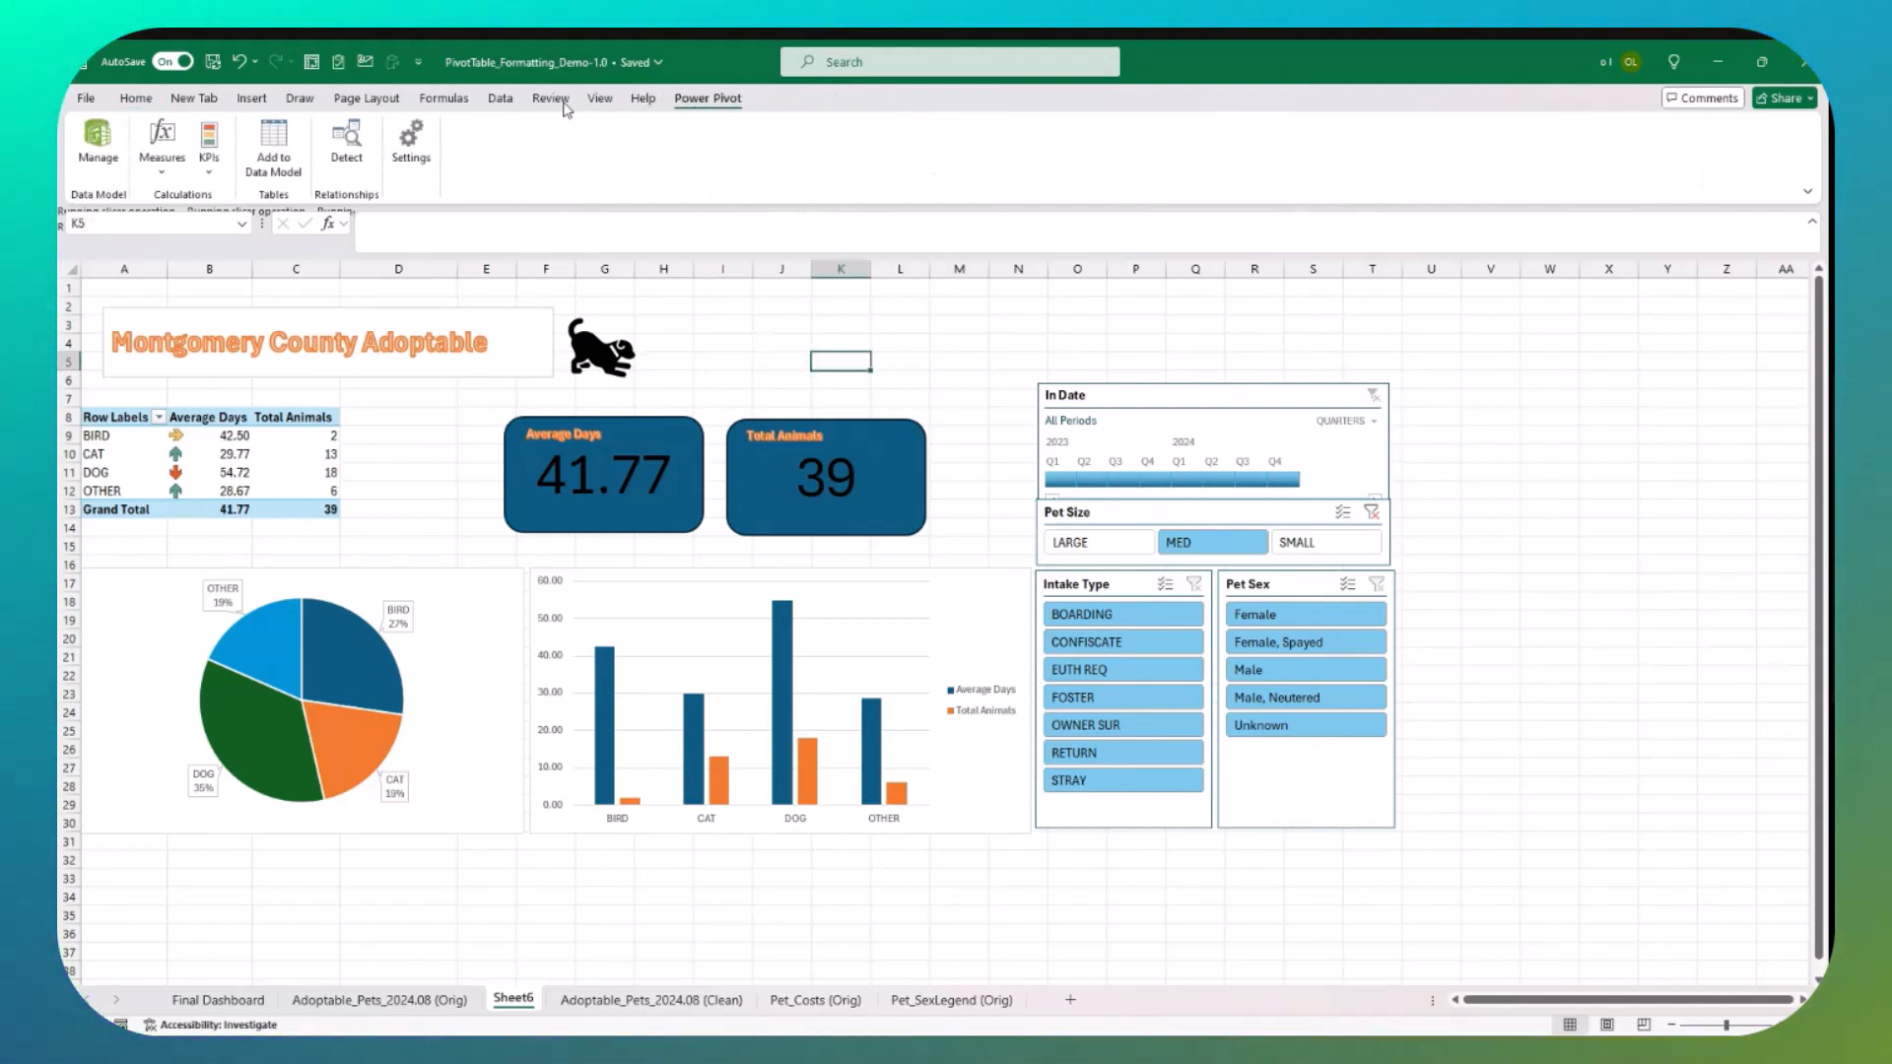
left_click(600, 100)
left_click(591, 152)
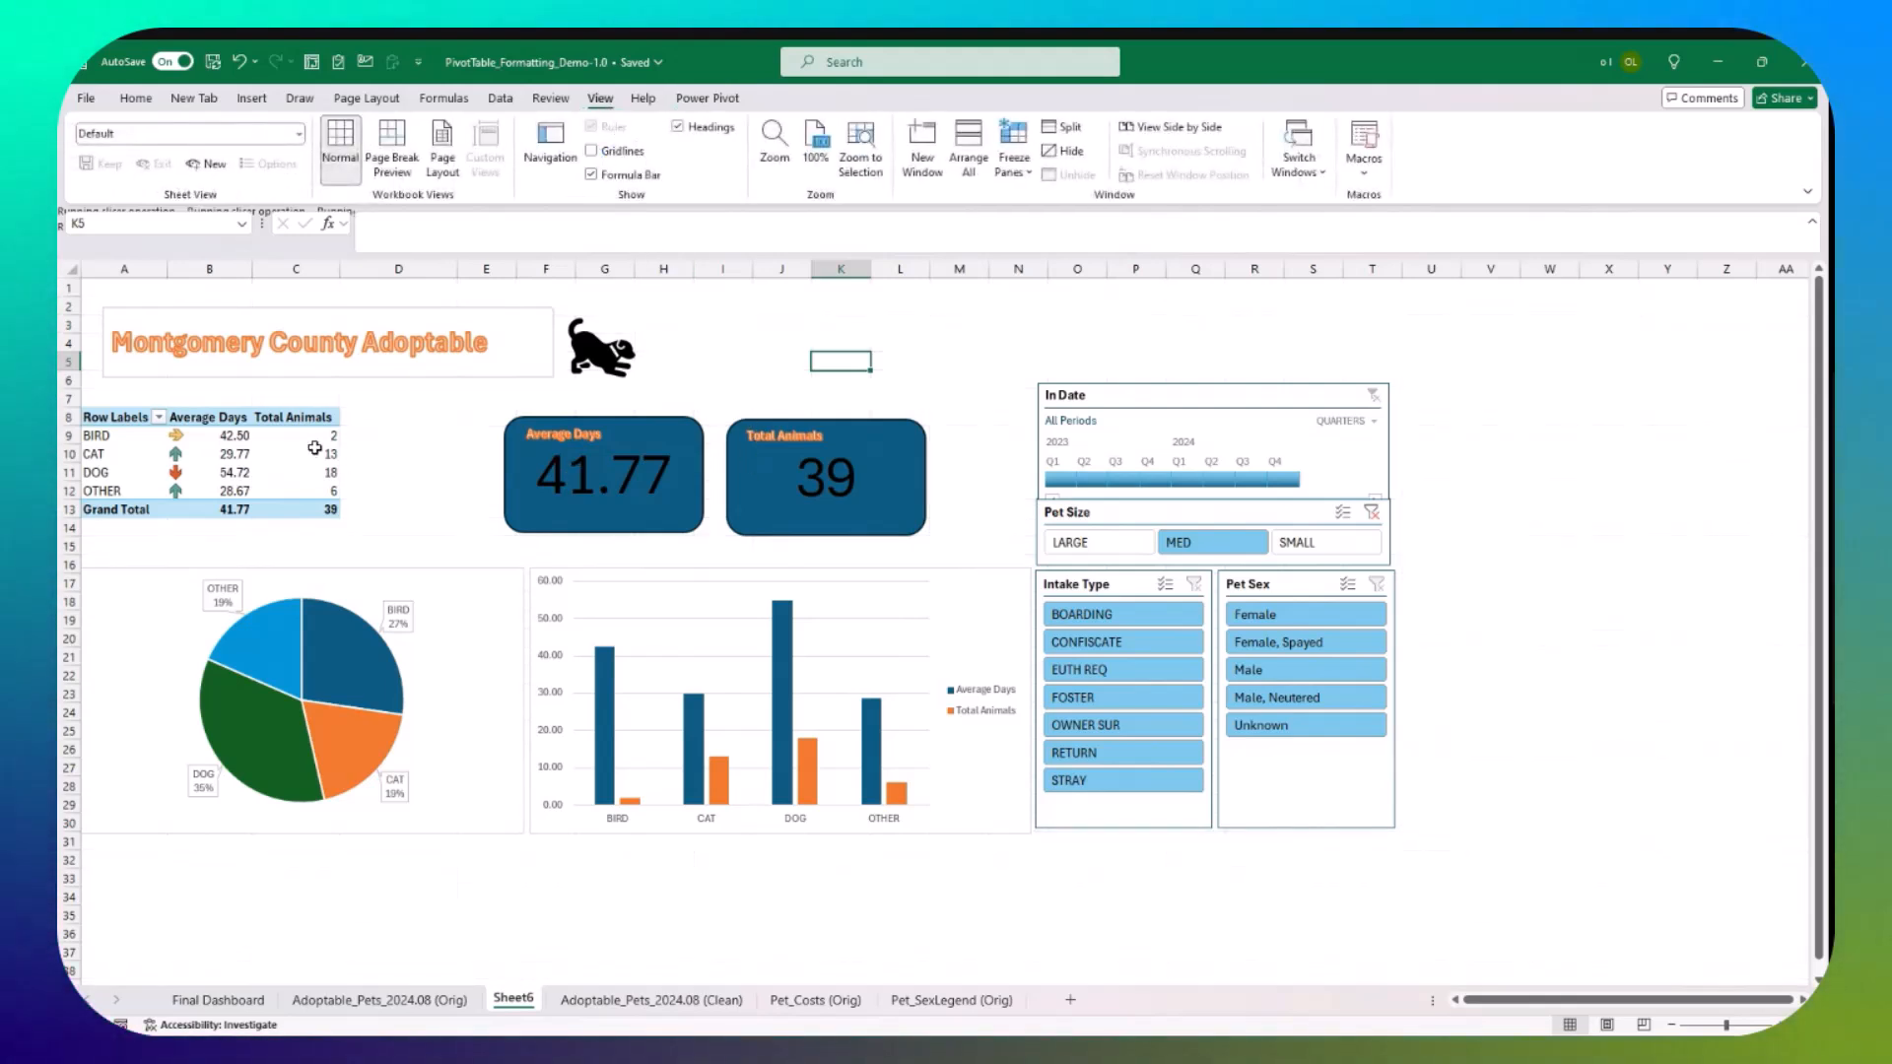
right_click(127, 269)
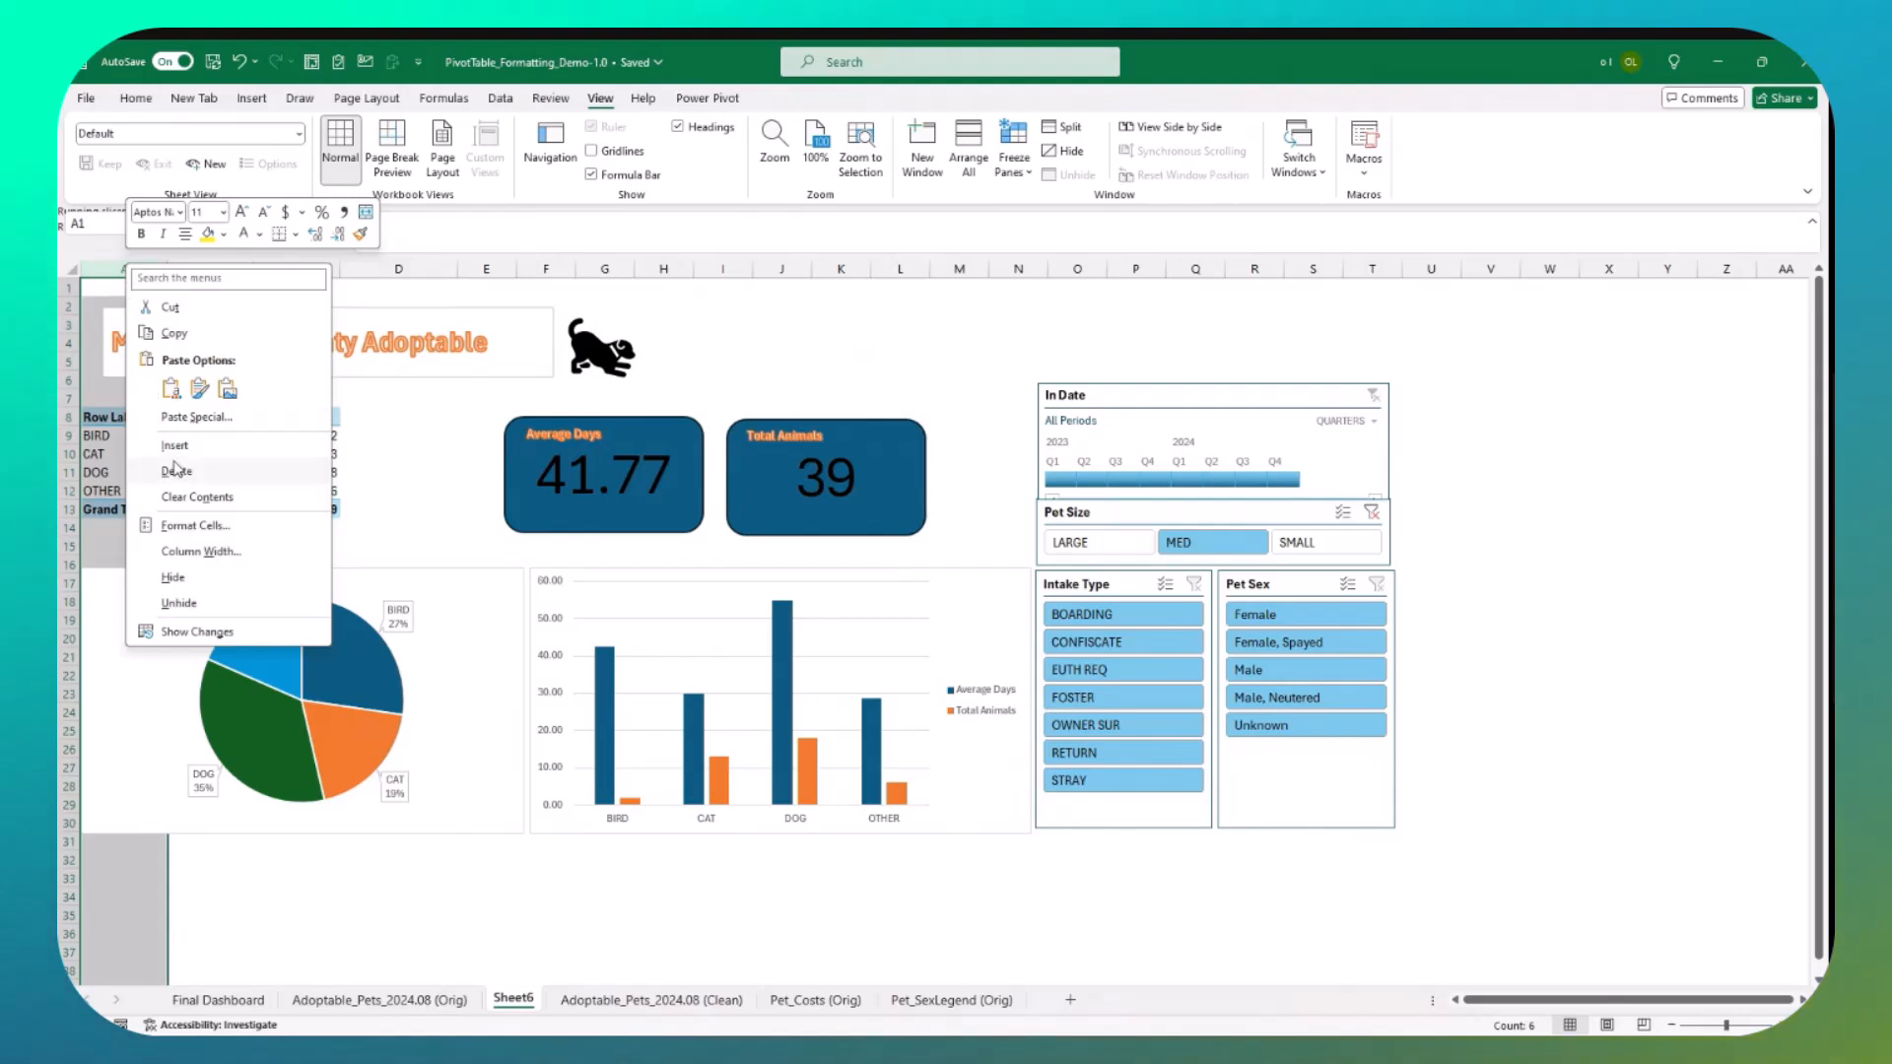
left_click(176, 470)
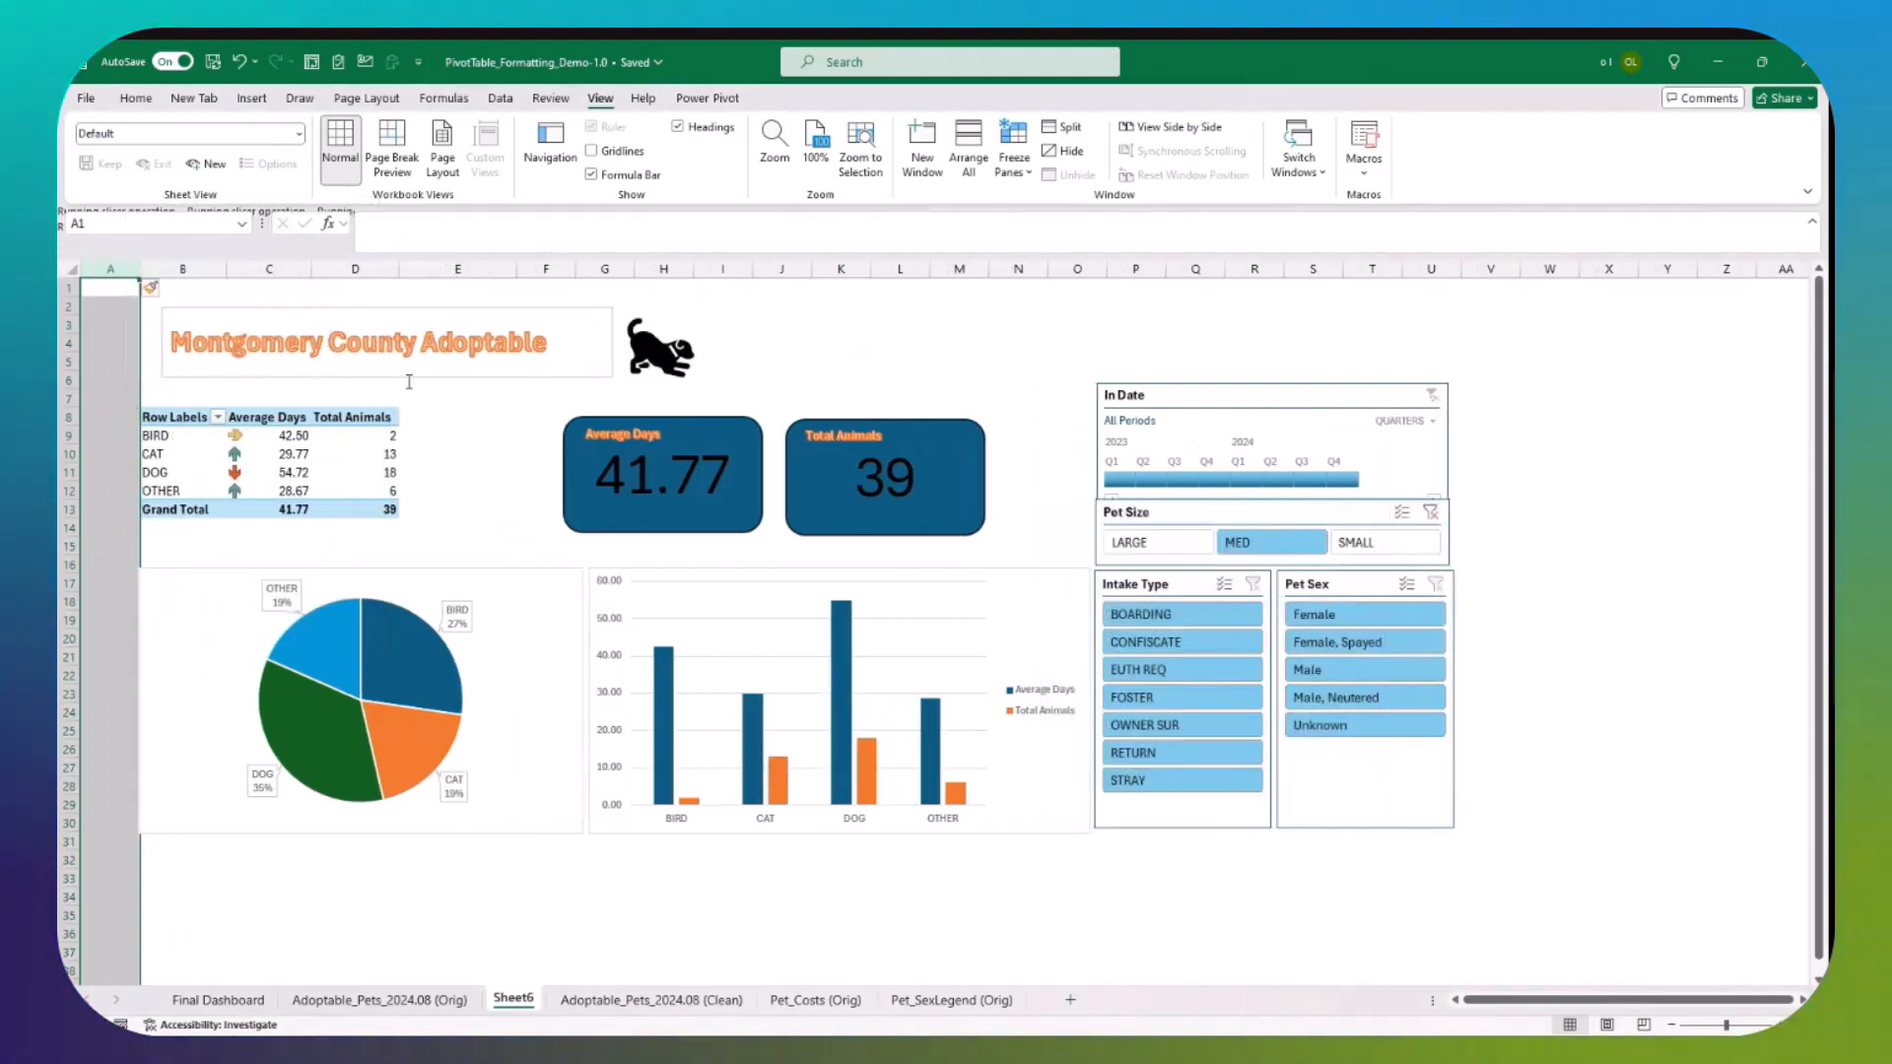
Step: Remove the outline from the title text box and move the dog icon right up against the title text
left_click(548, 351)
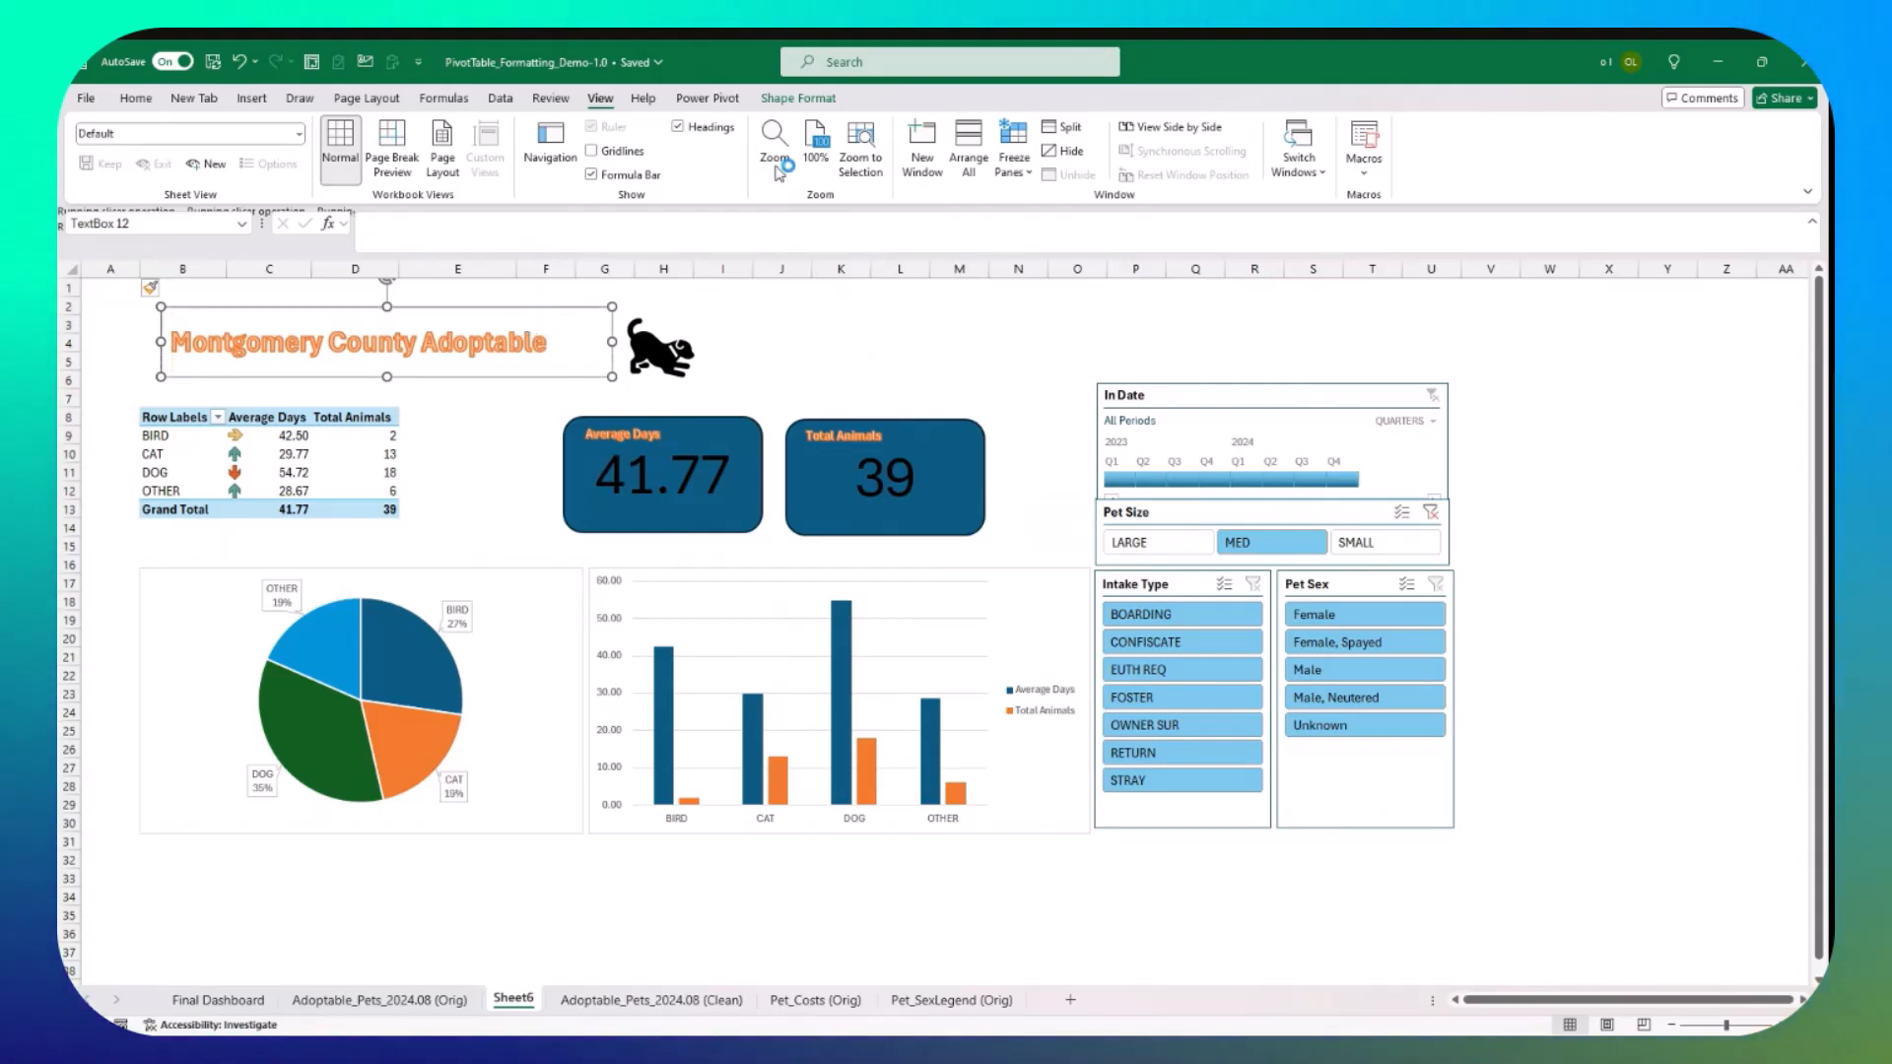
left_click(793, 102)
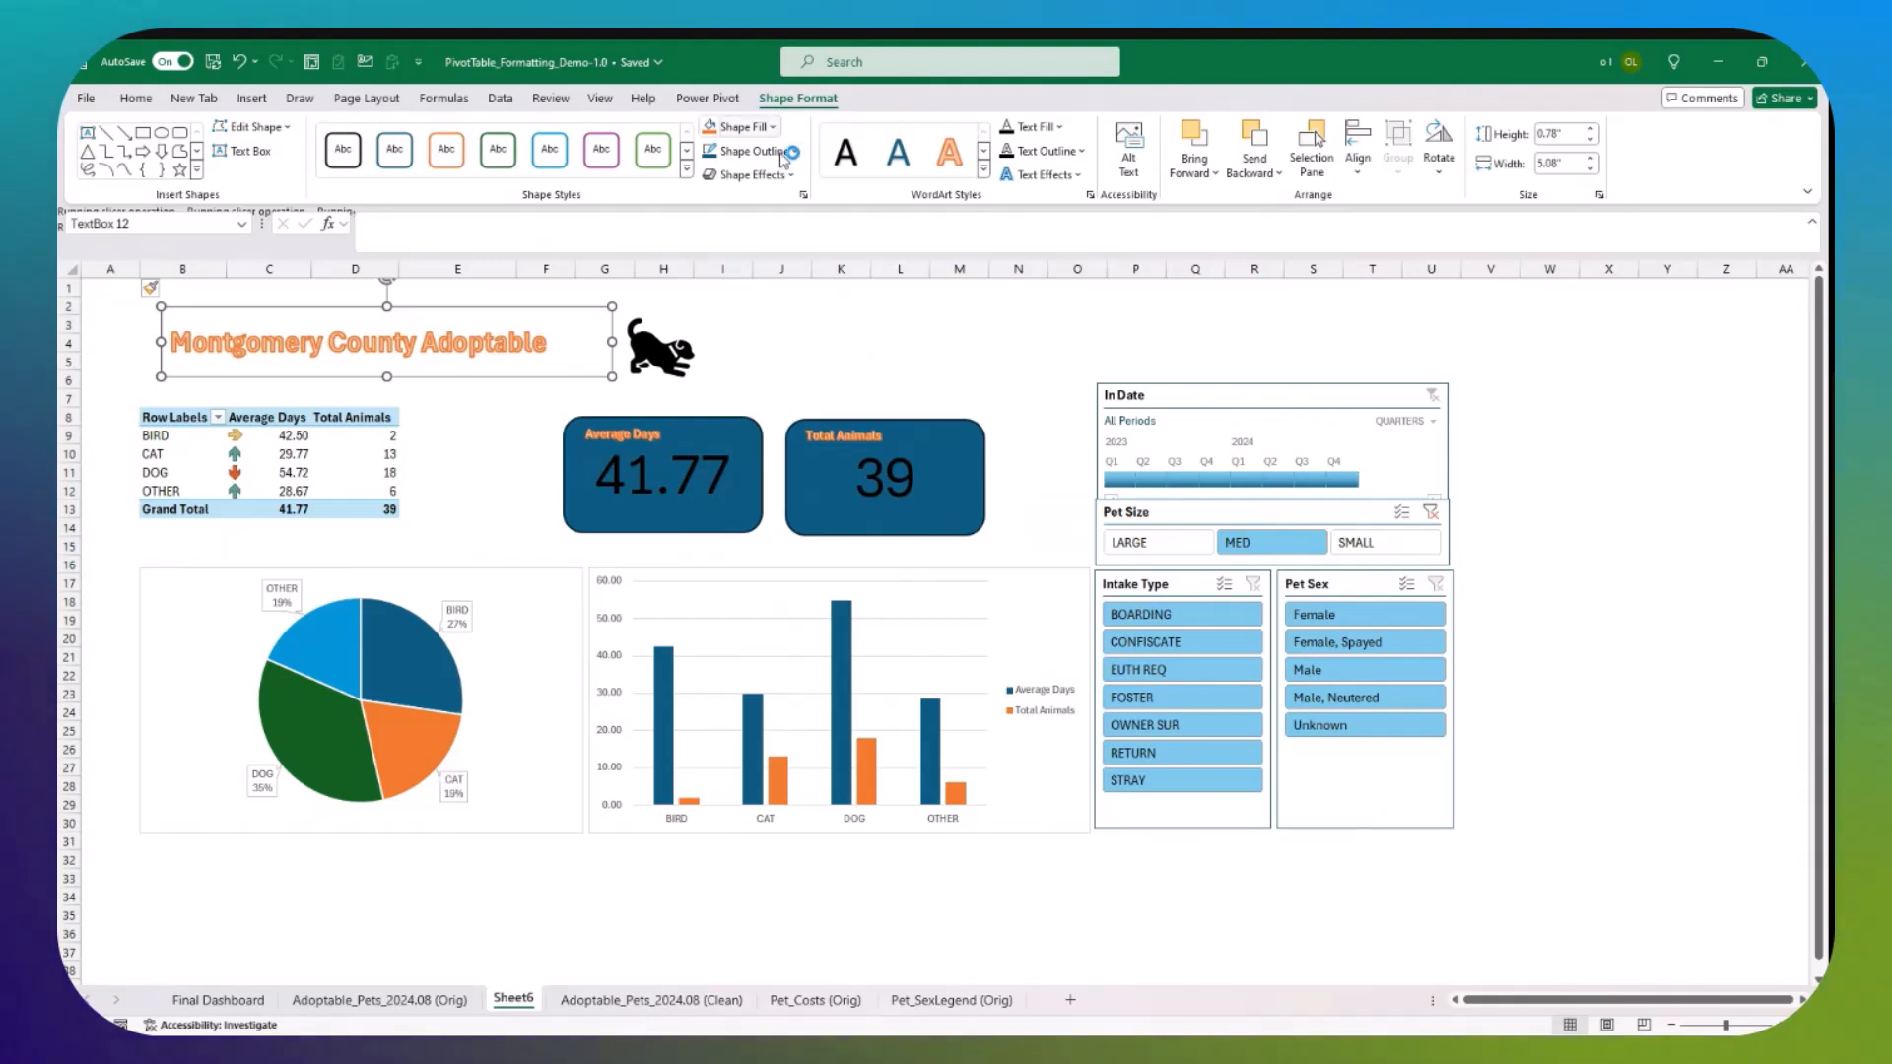
left_click(794, 151)
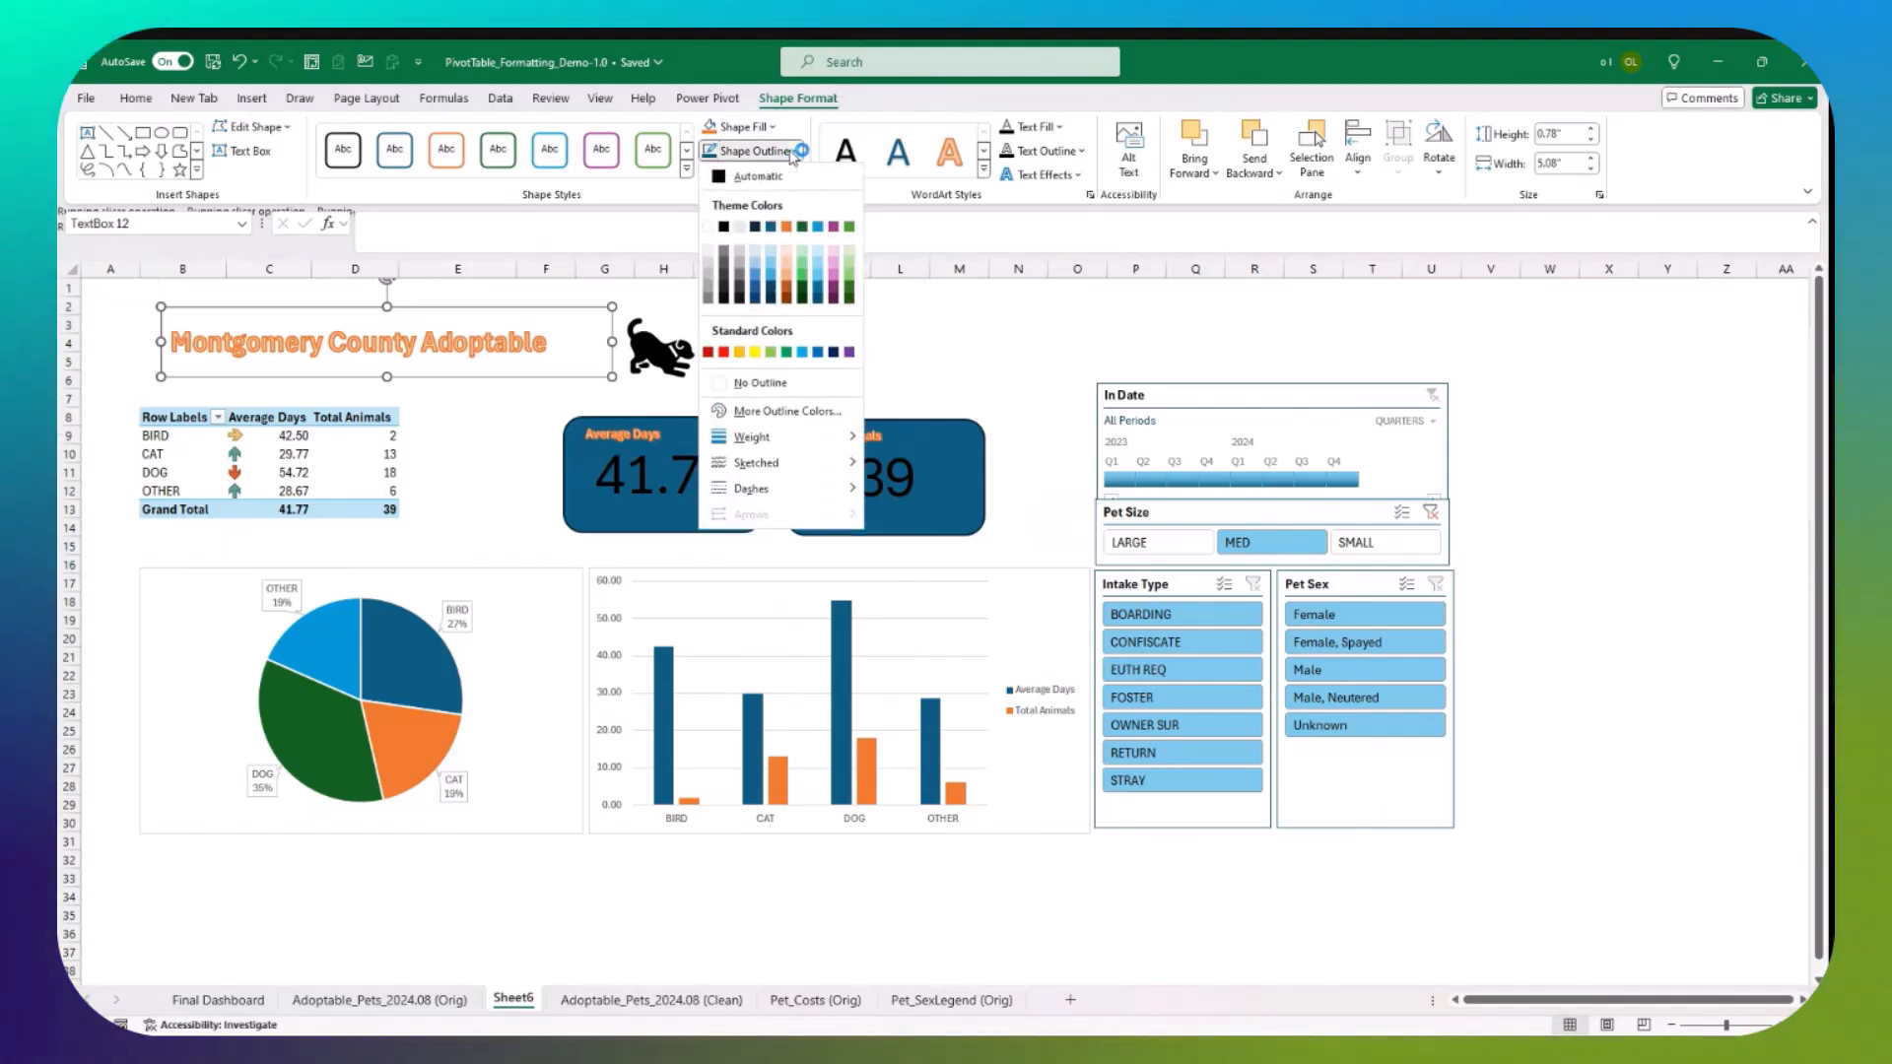
left_click(759, 382)
left_click(782, 343)
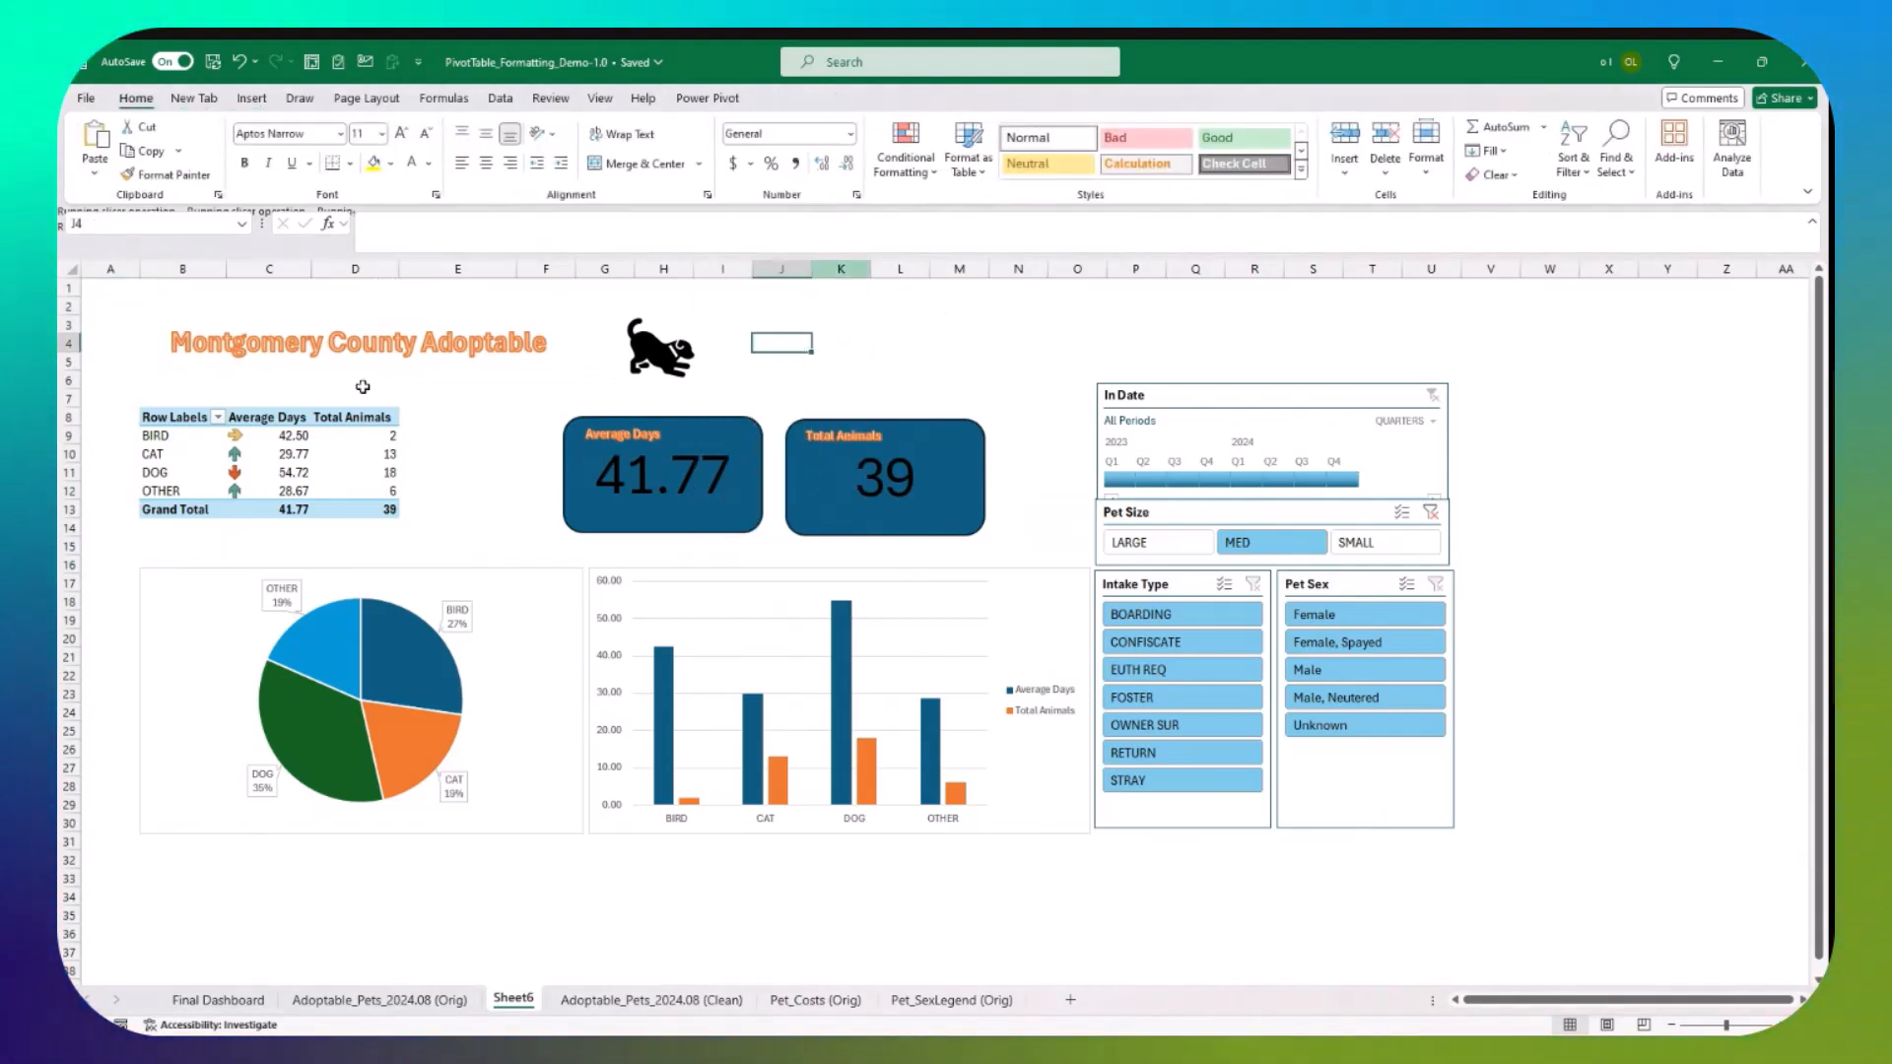
left_click(625, 340)
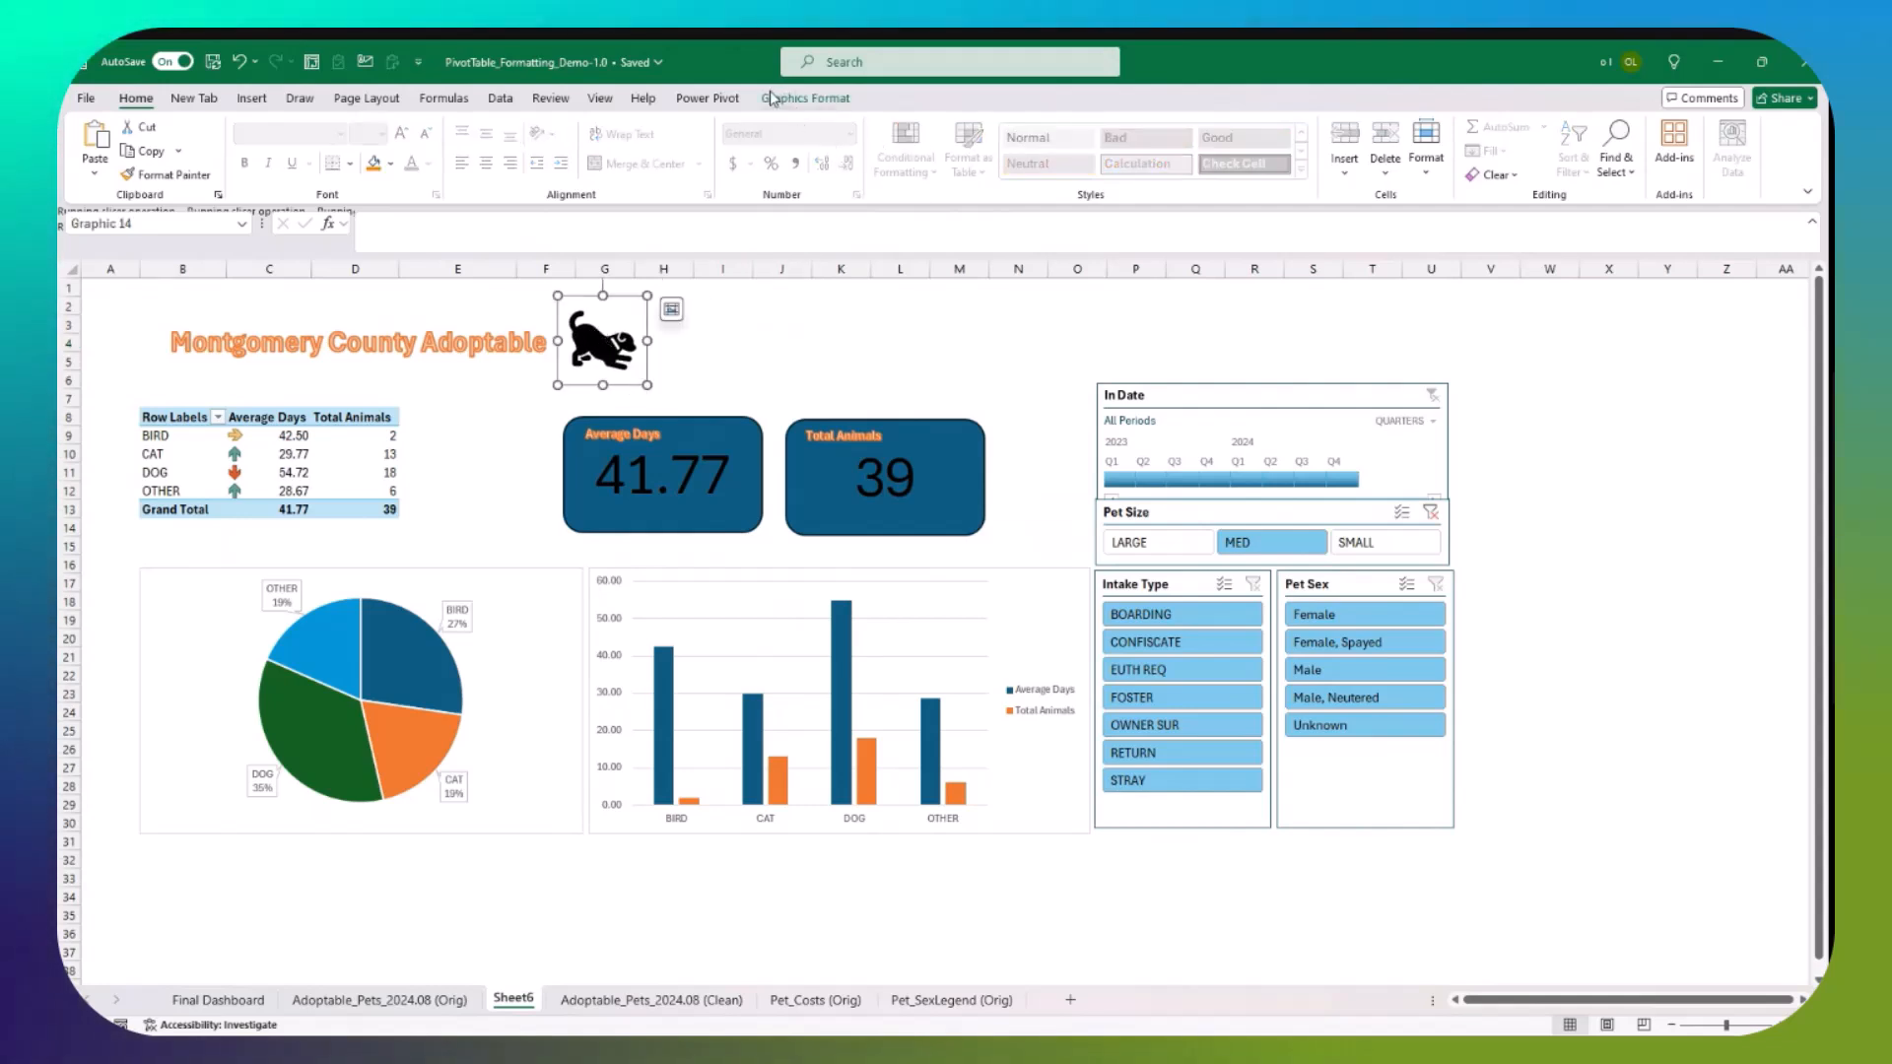
Step: Change the workbook's theme colors to Grayscale
left_click(347, 106)
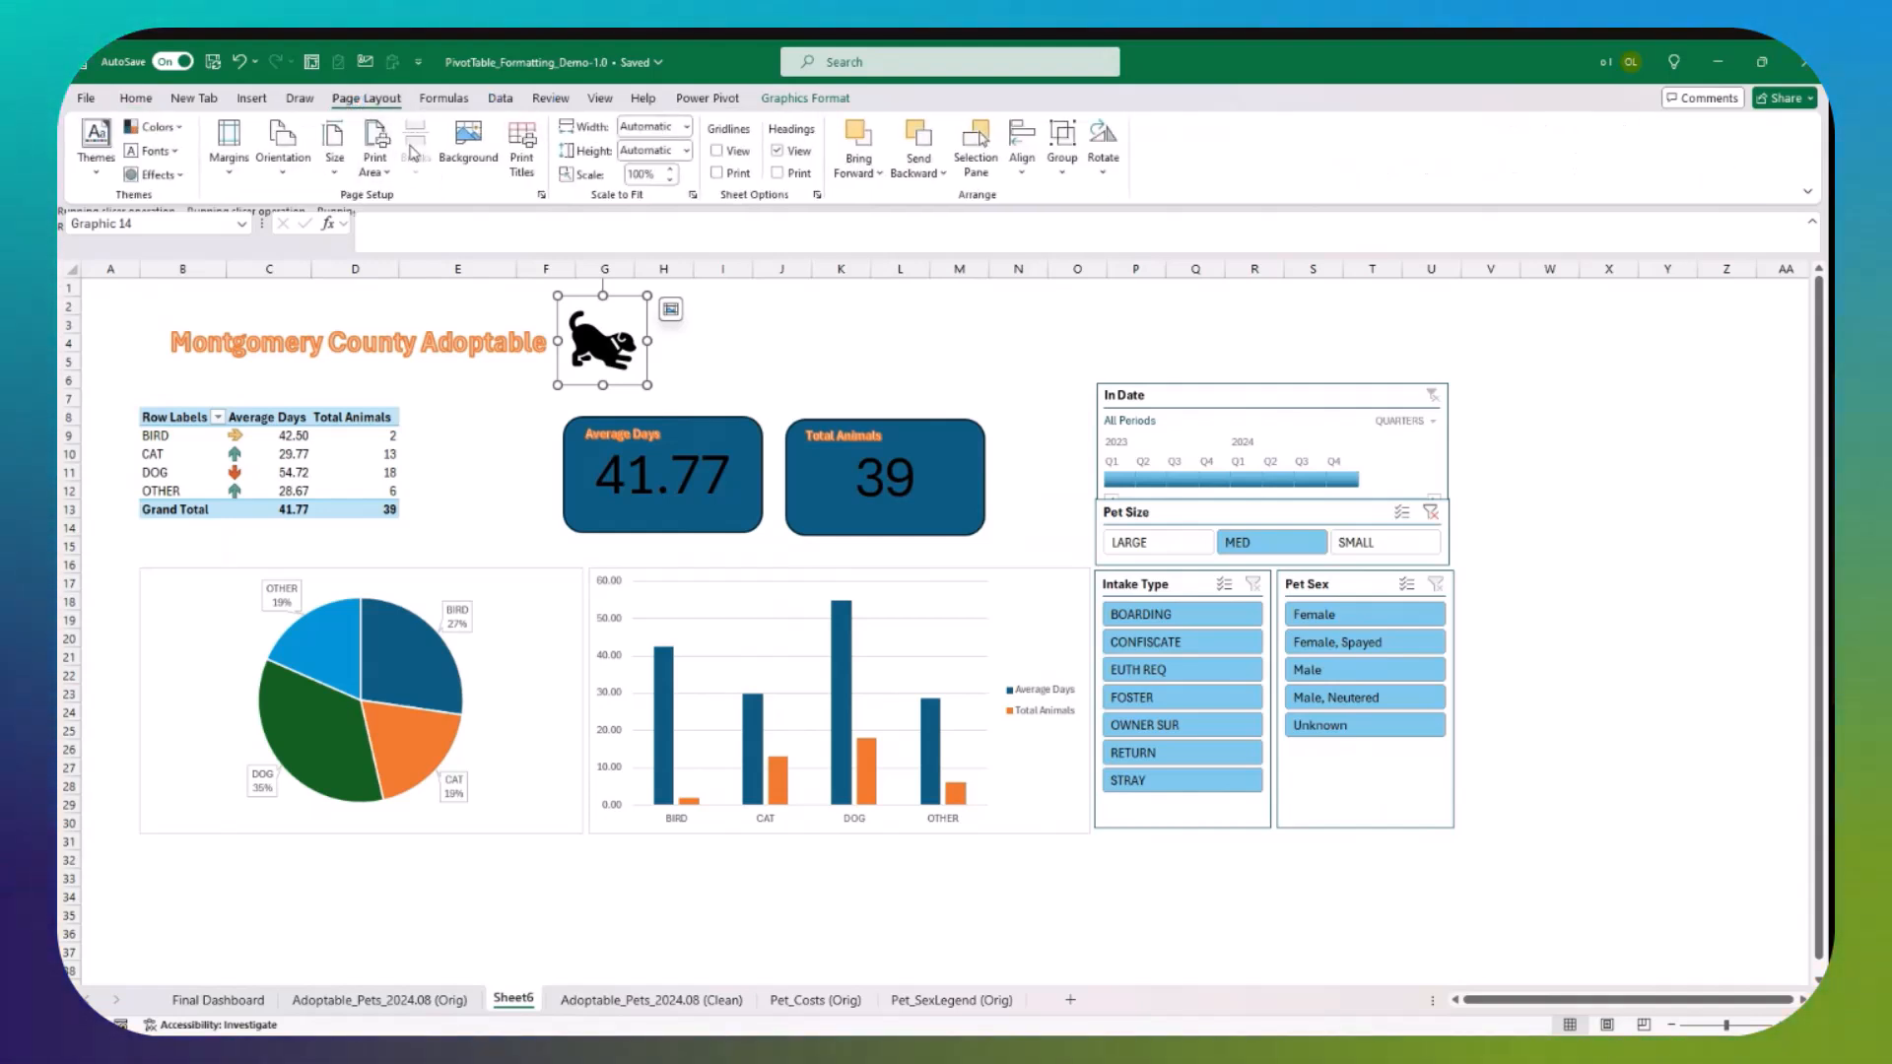
left_click(158, 127)
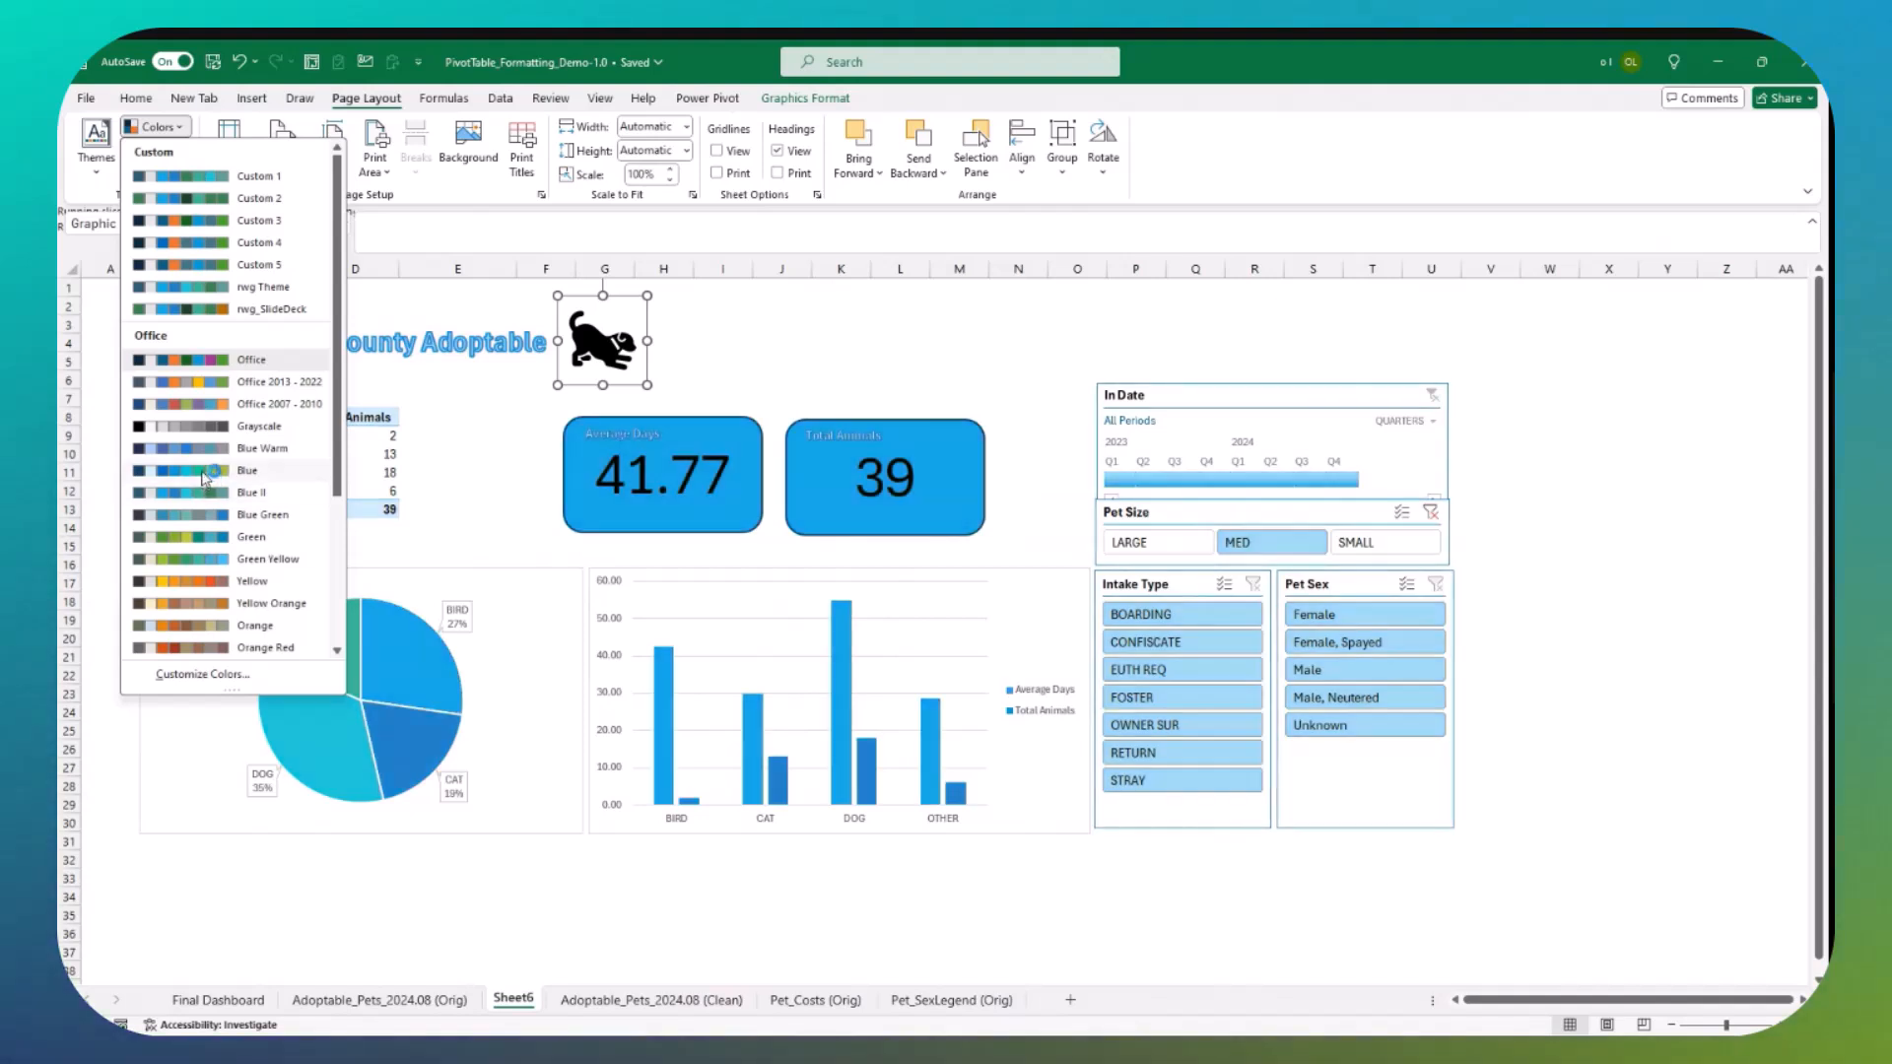
left_click(203, 427)
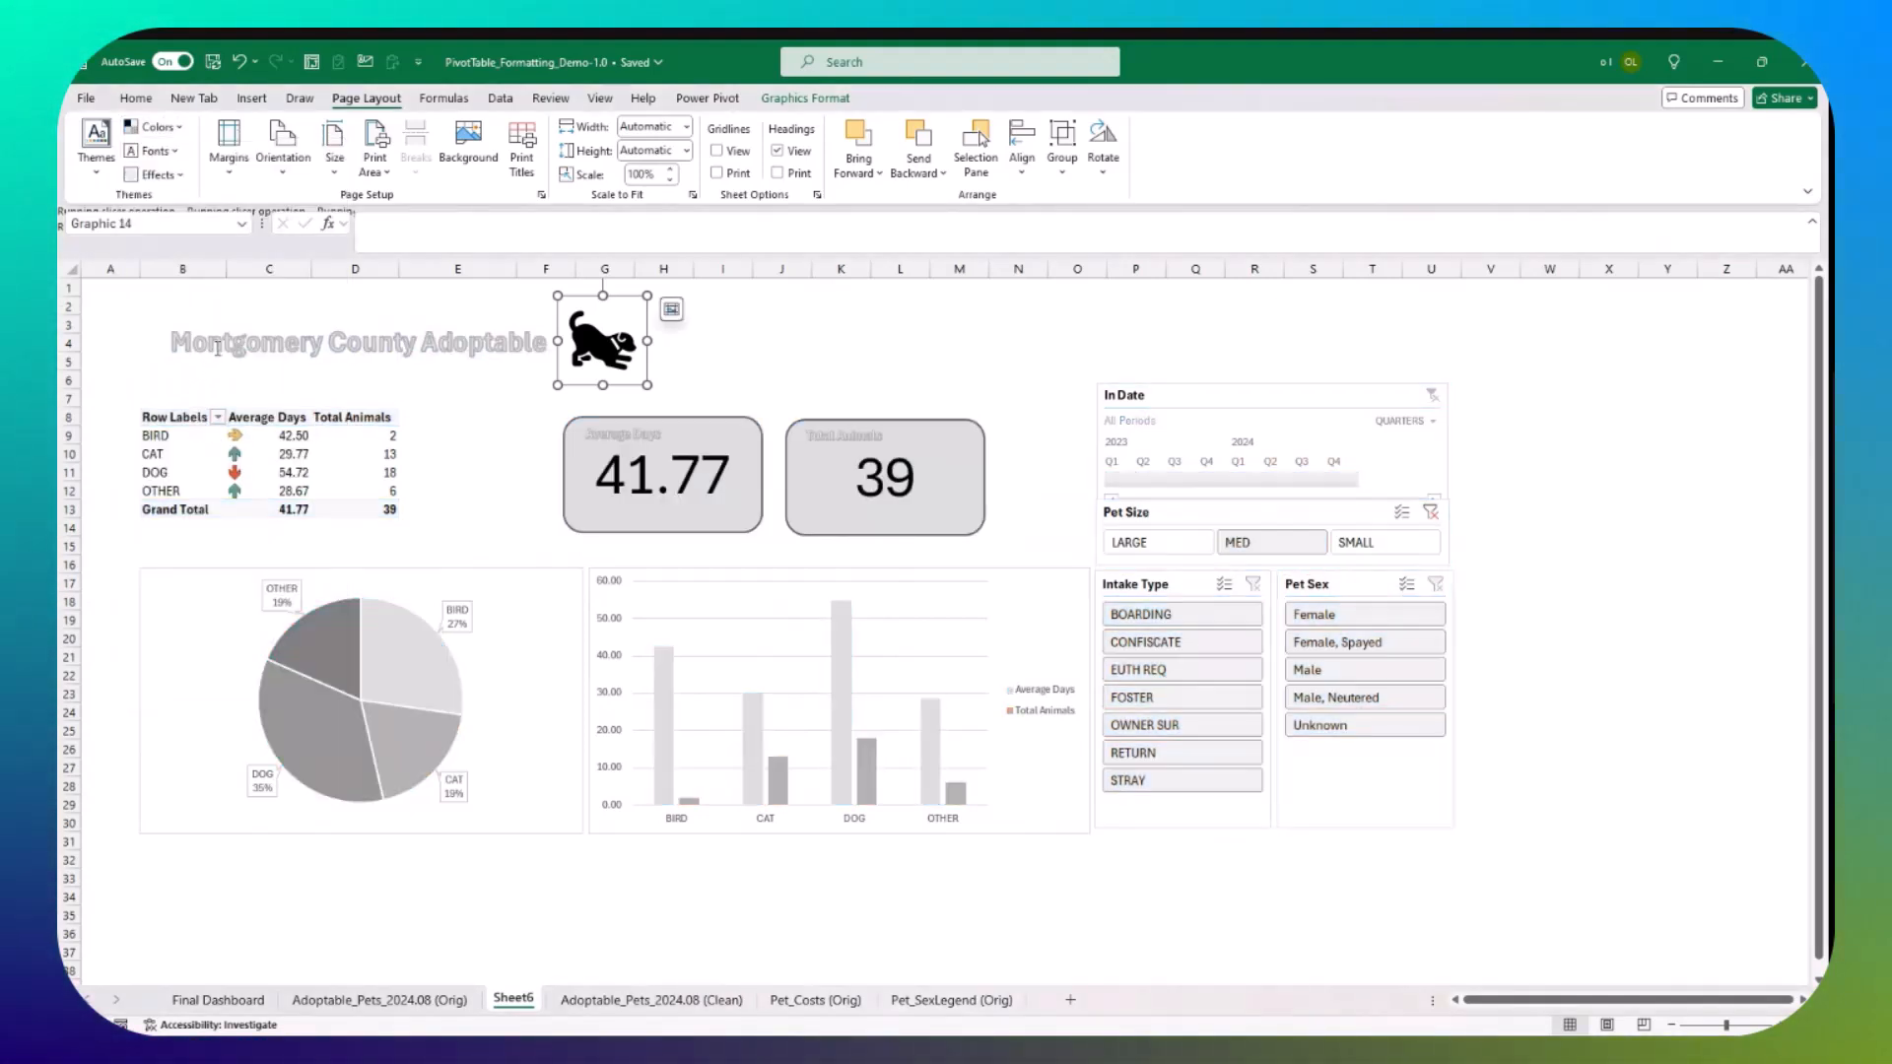
Step: Change the workbook's theme colors to Blue Green
left_click(174, 132)
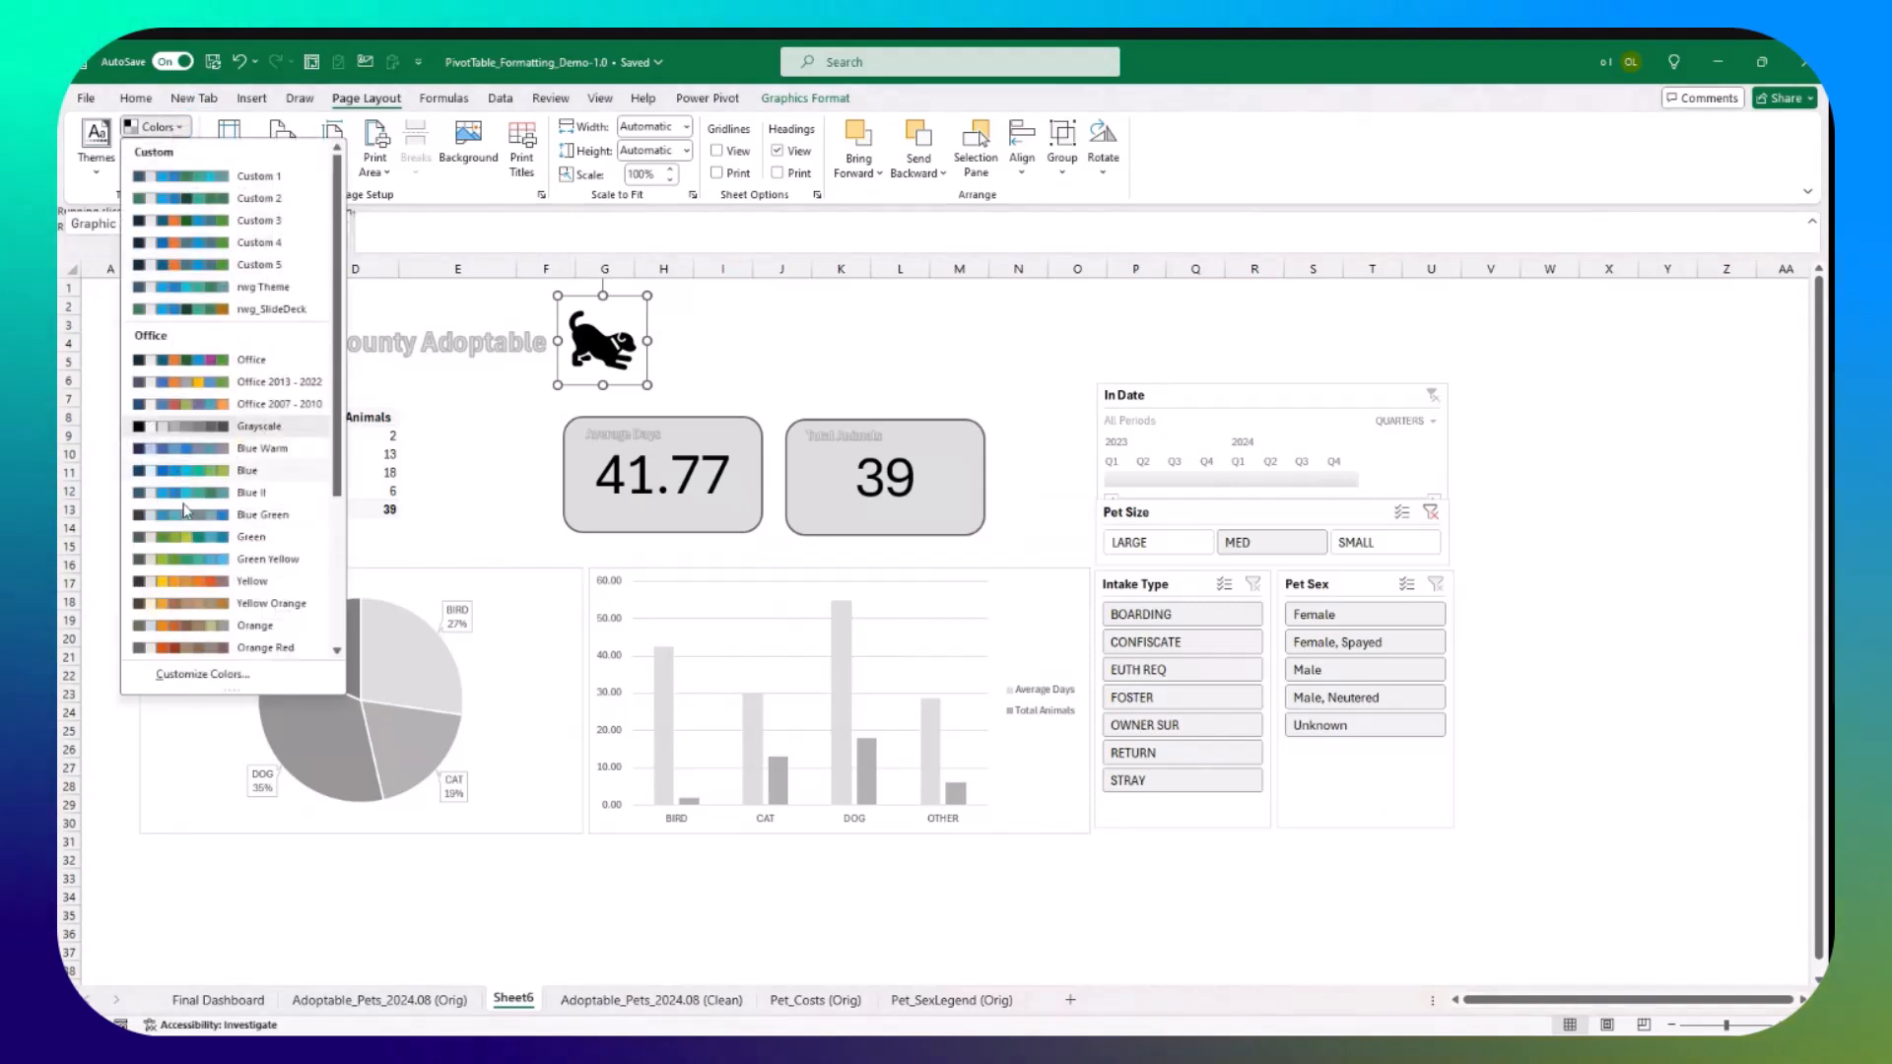
left_click(187, 513)
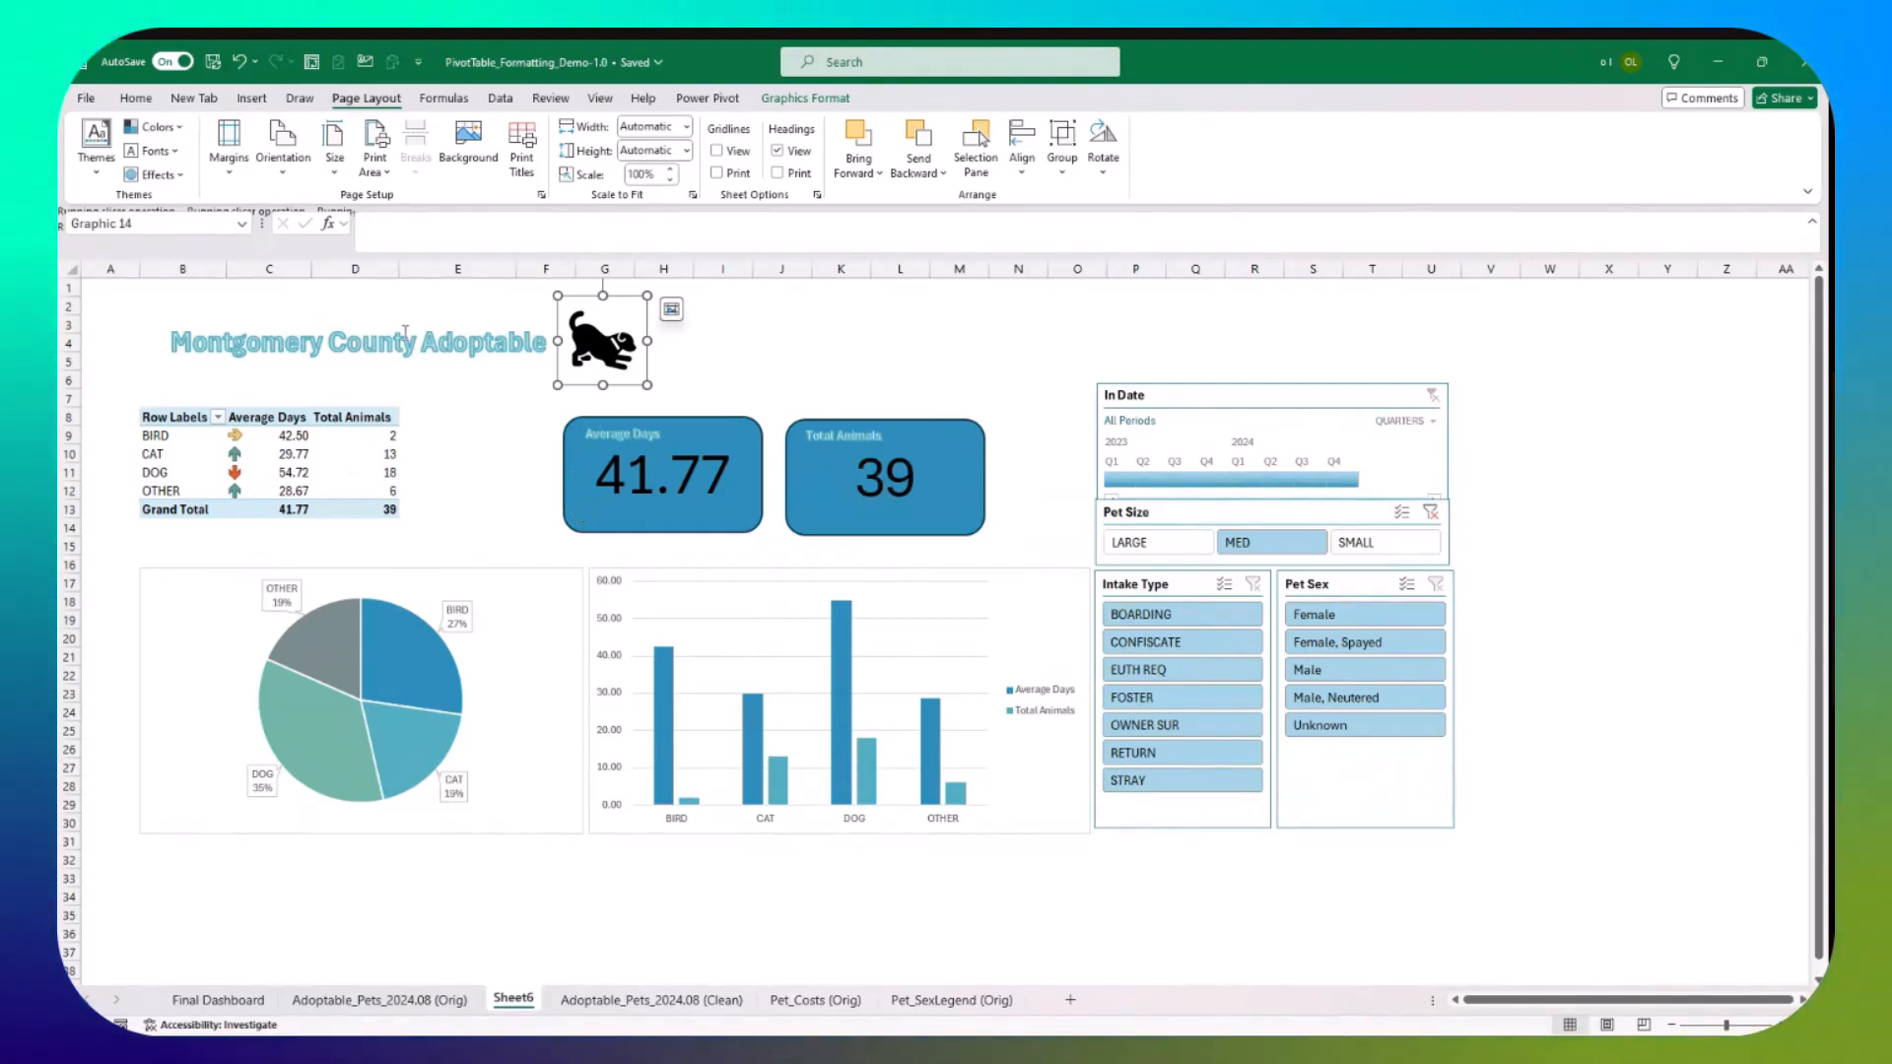
Step: Turn on banded rows for the PivotTable and set its grand totals to show the Grand Total row
left_click(193, 419)
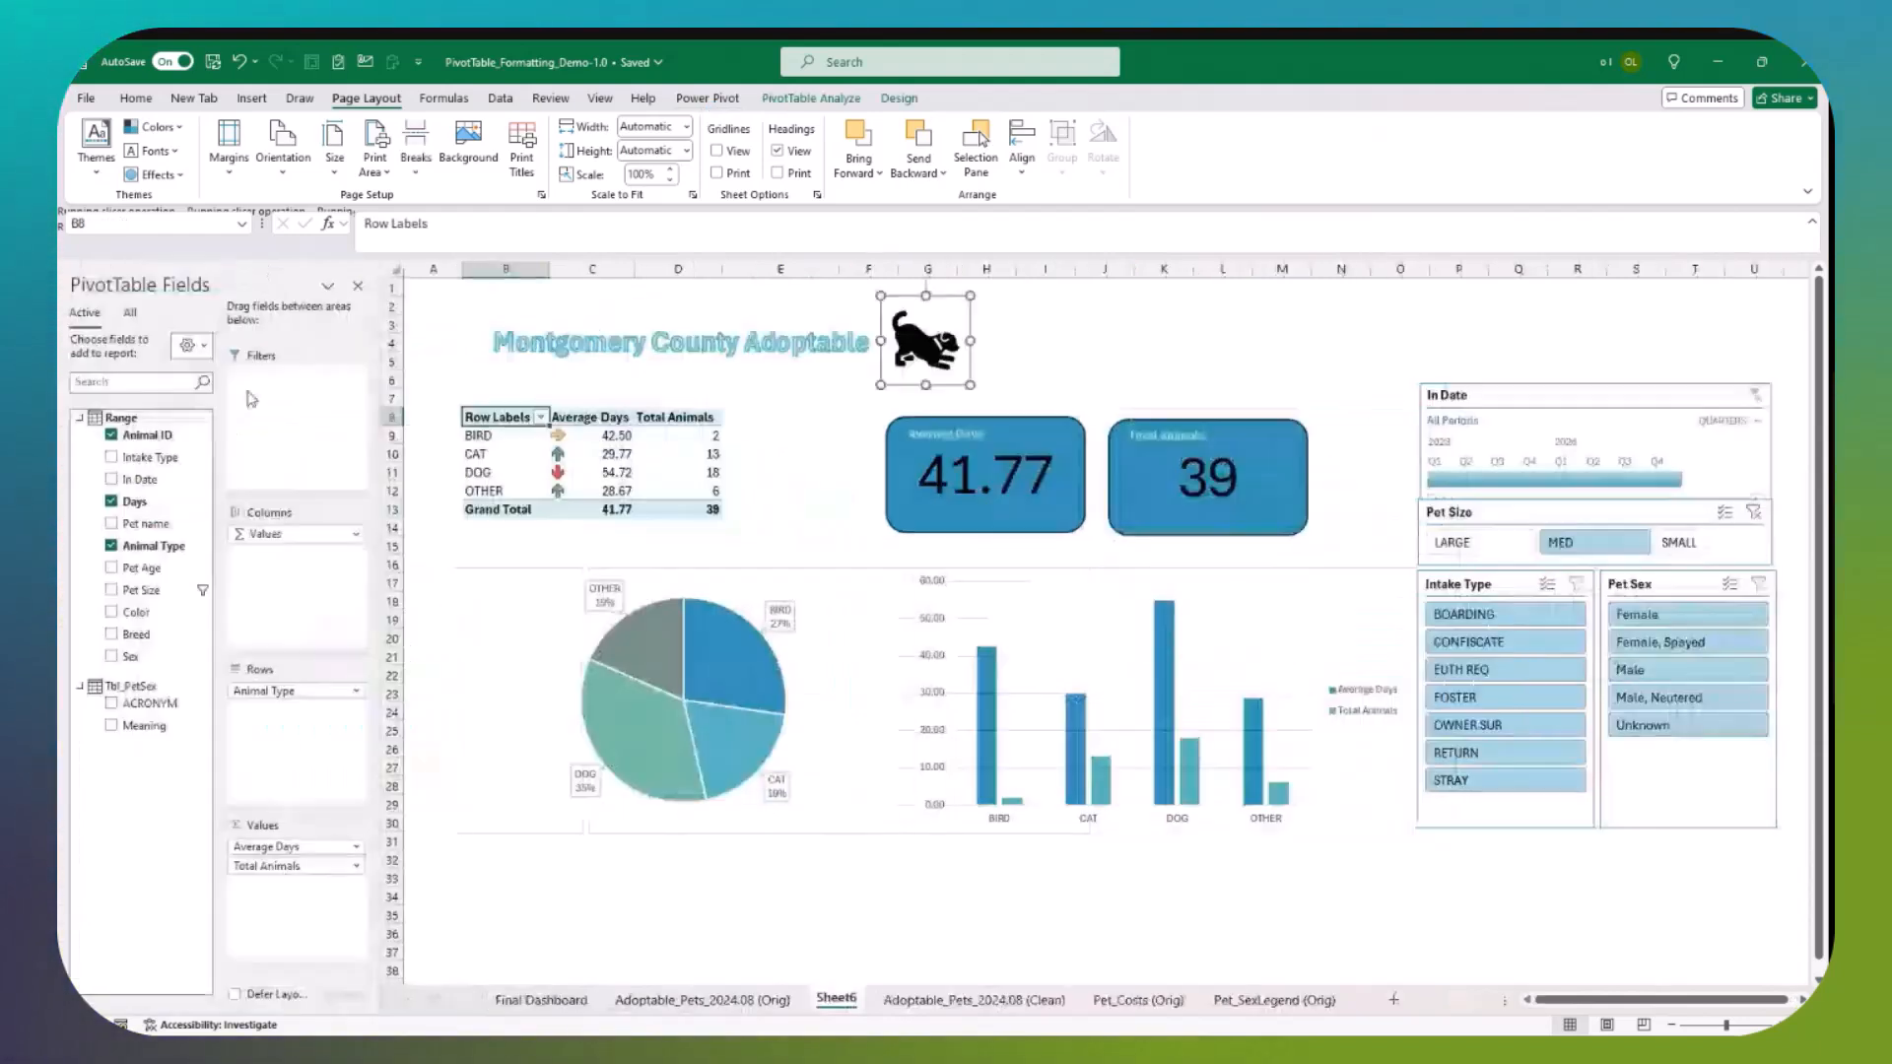
left_click(893, 101)
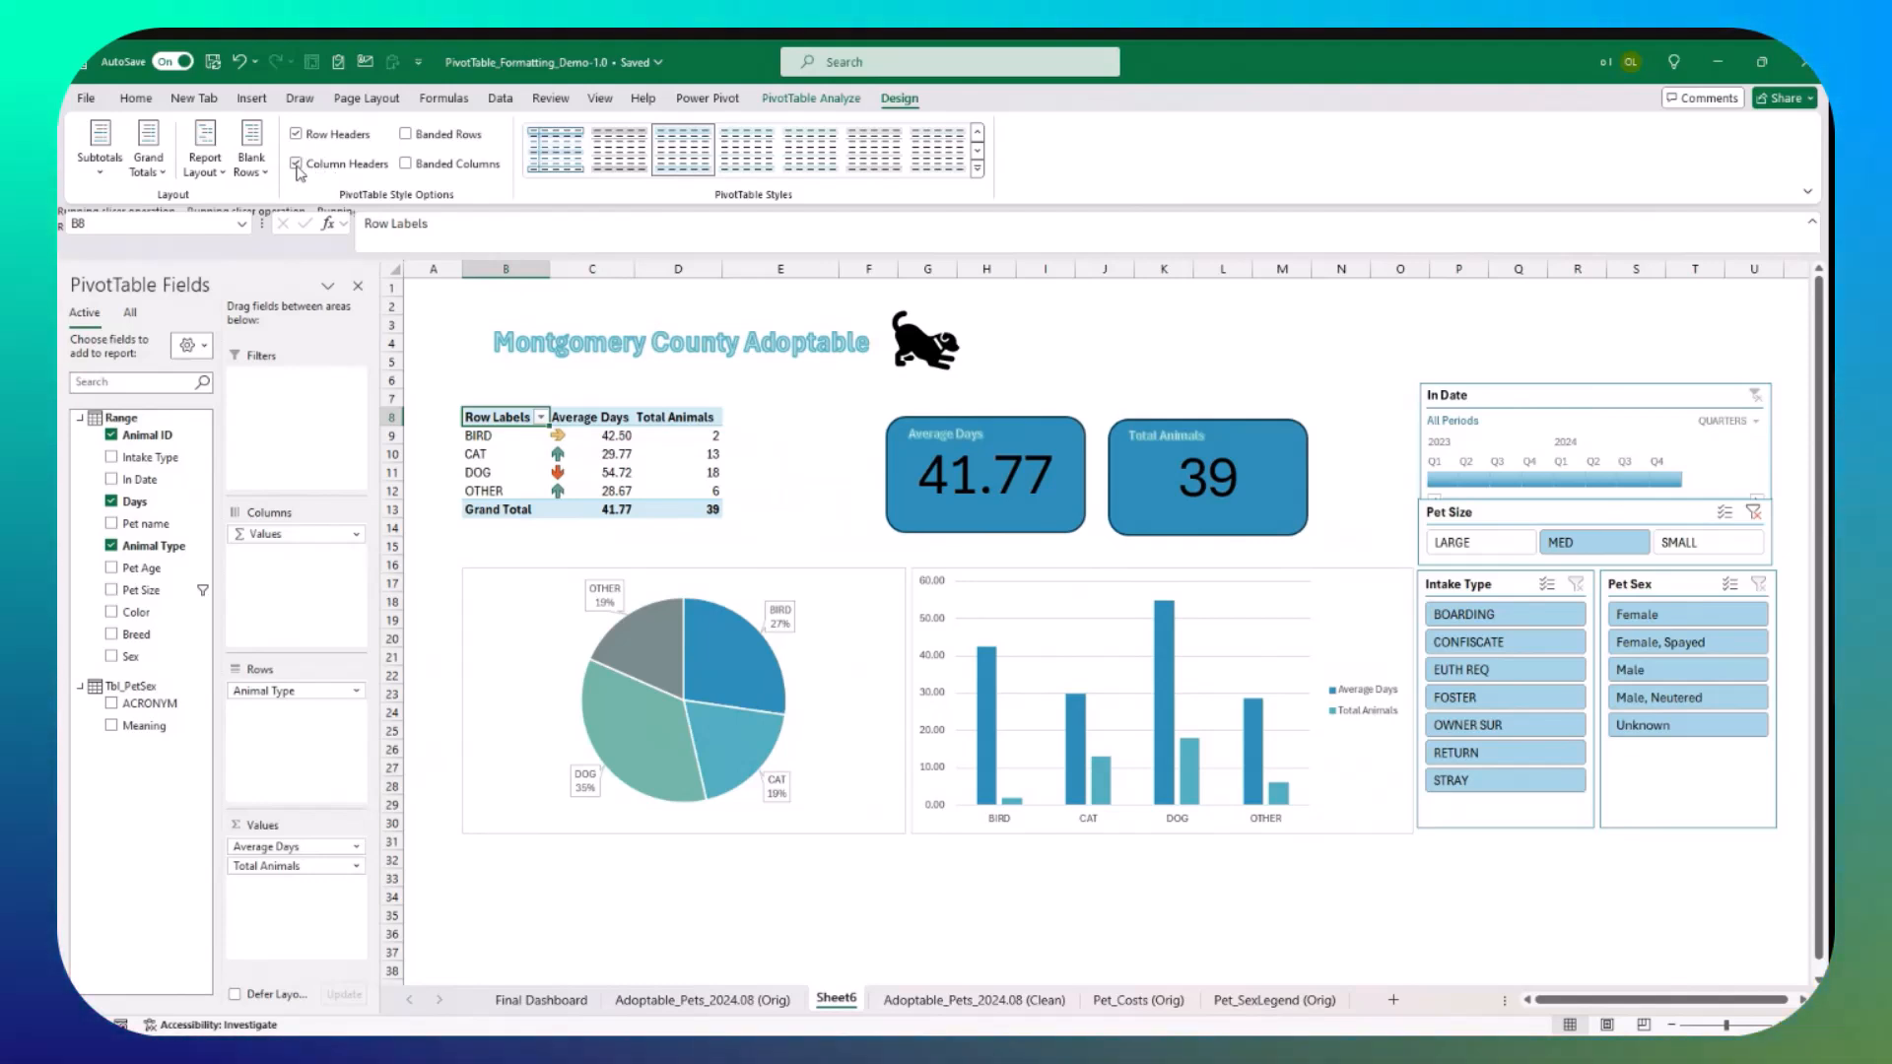
left_click(406, 164)
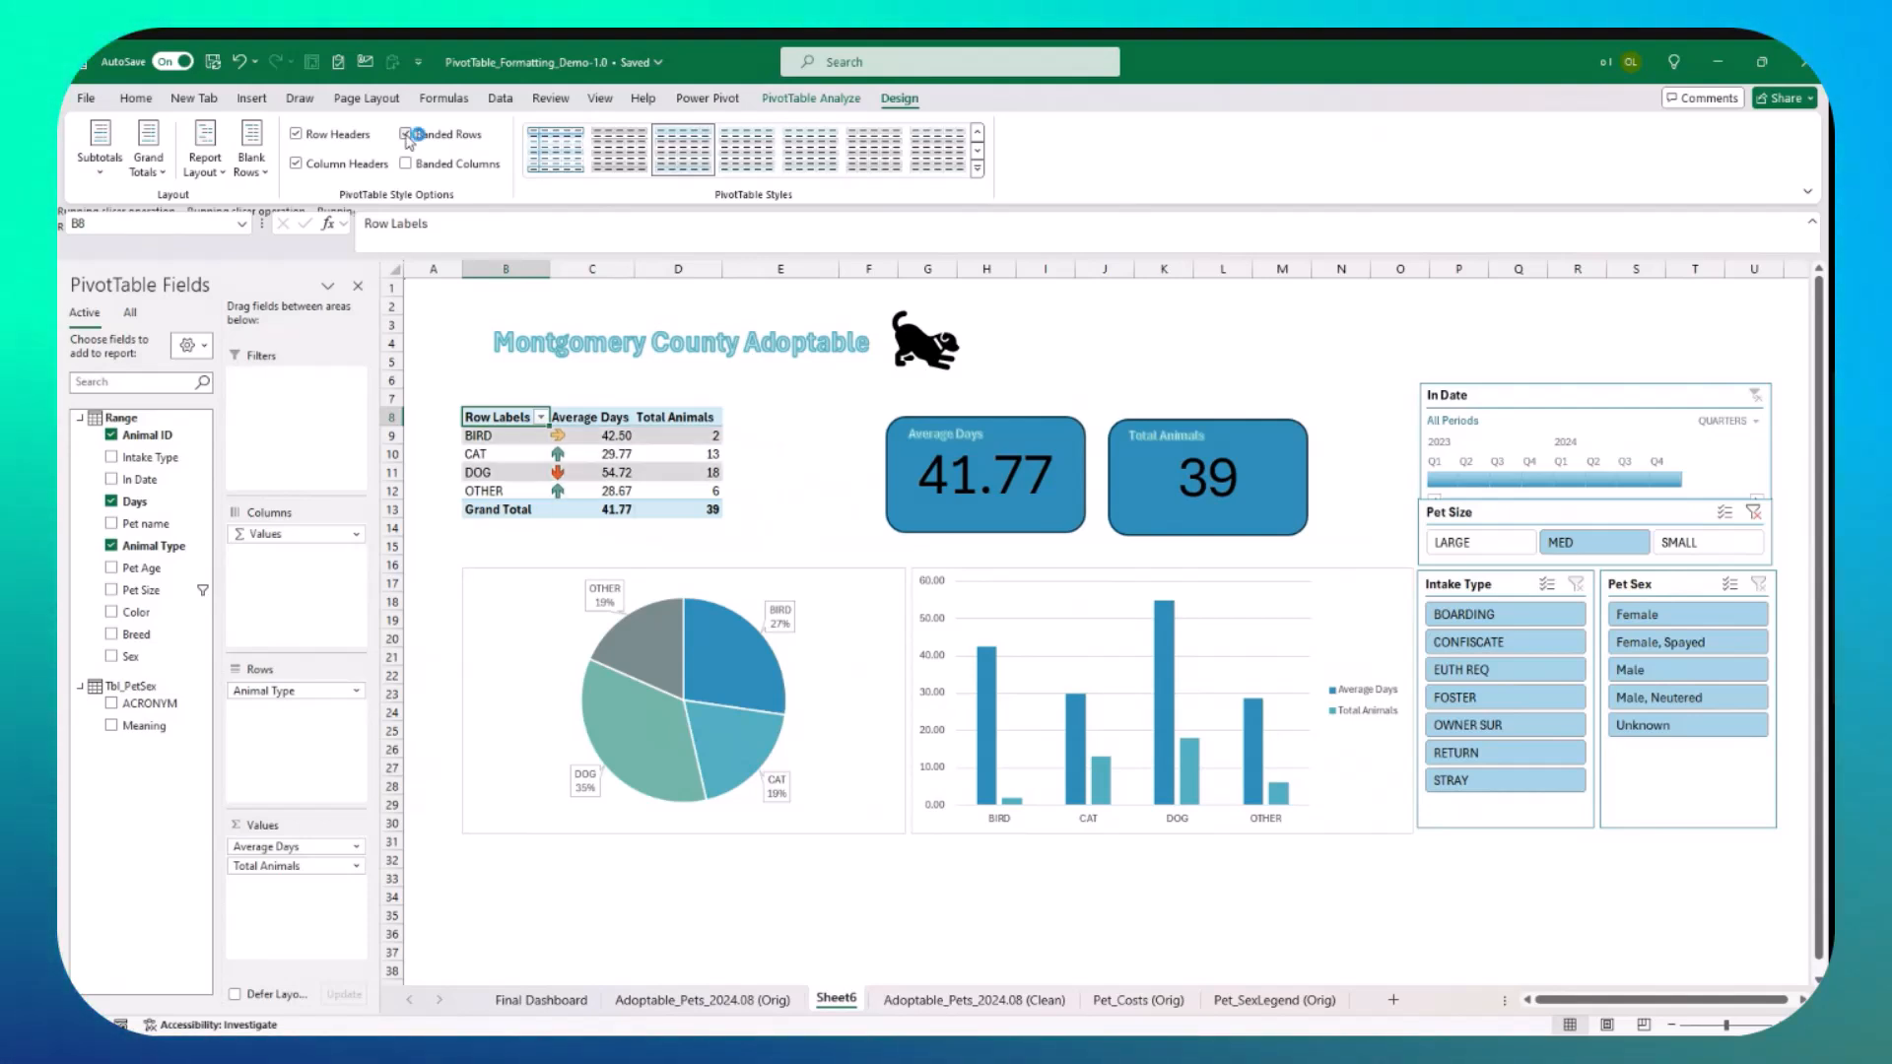
left_click(147, 158)
left_click(157, 323)
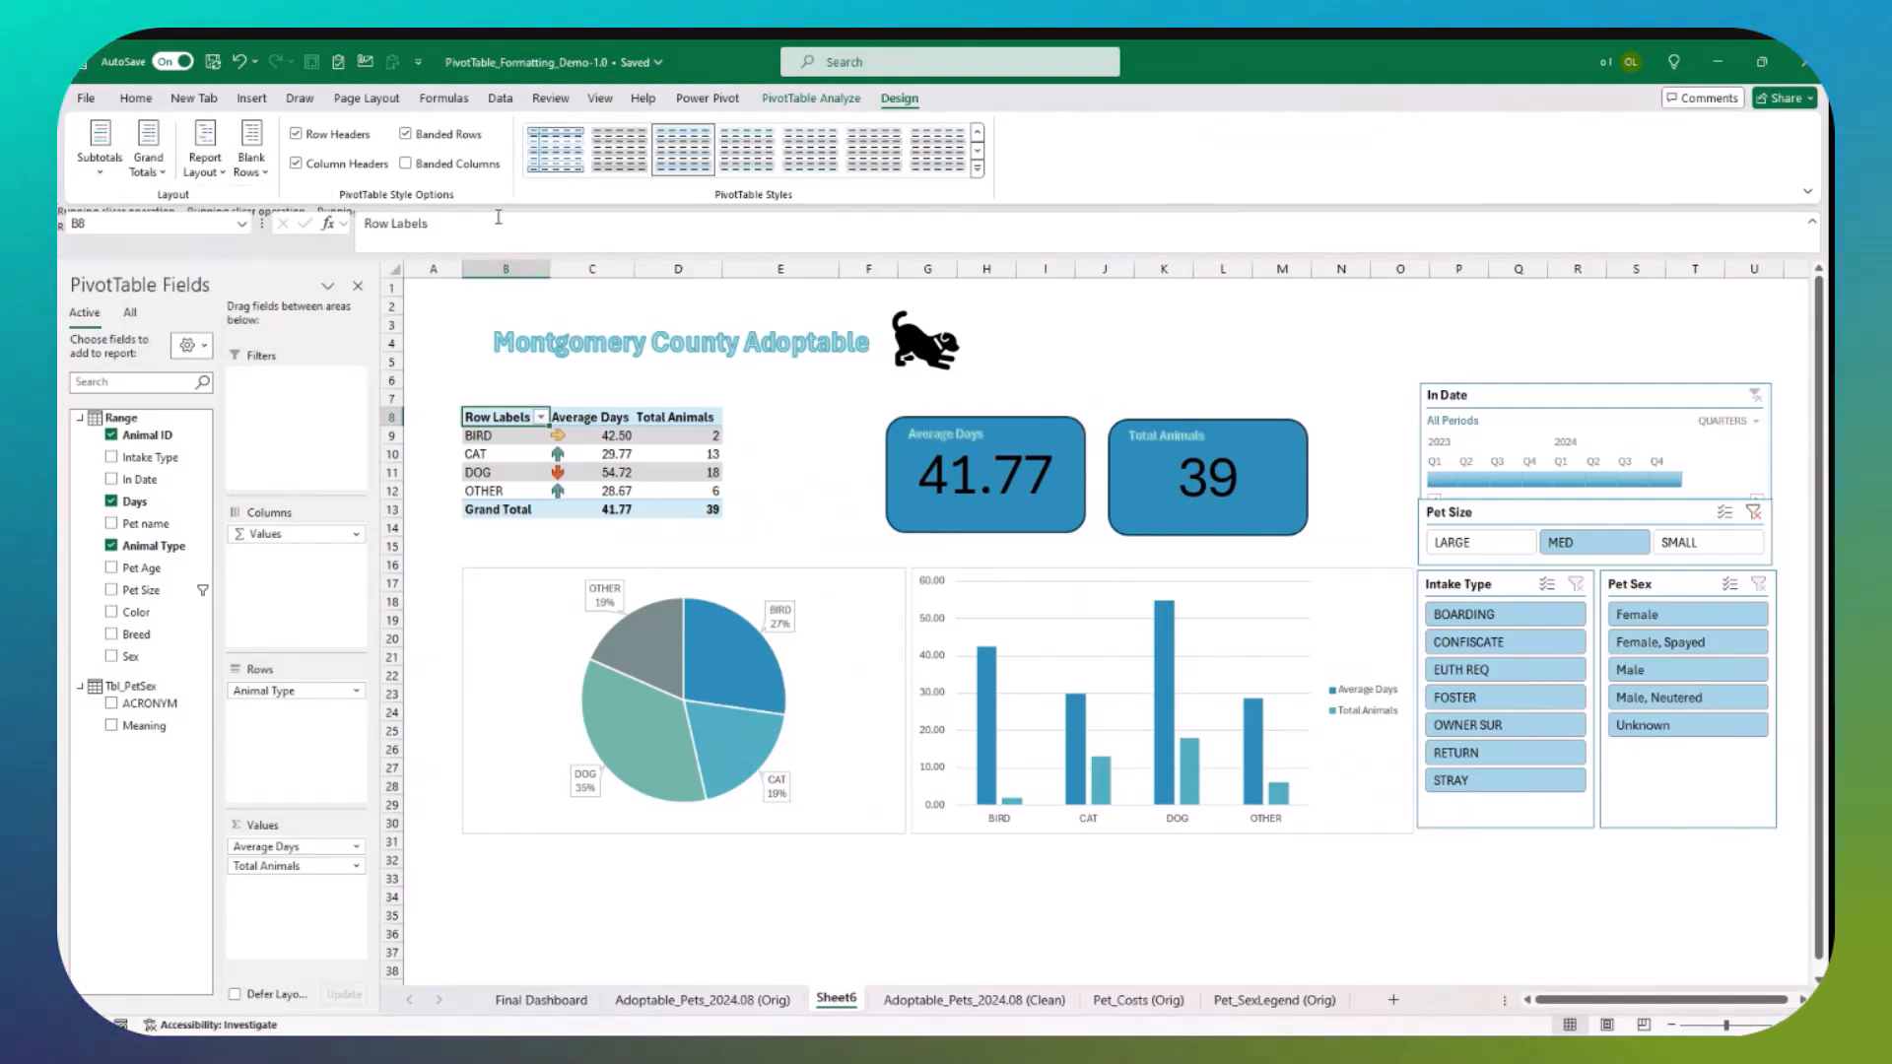
Step: Apply the Medium PivotTable style with black header and grand total rows and a light blue body
left_click(978, 175)
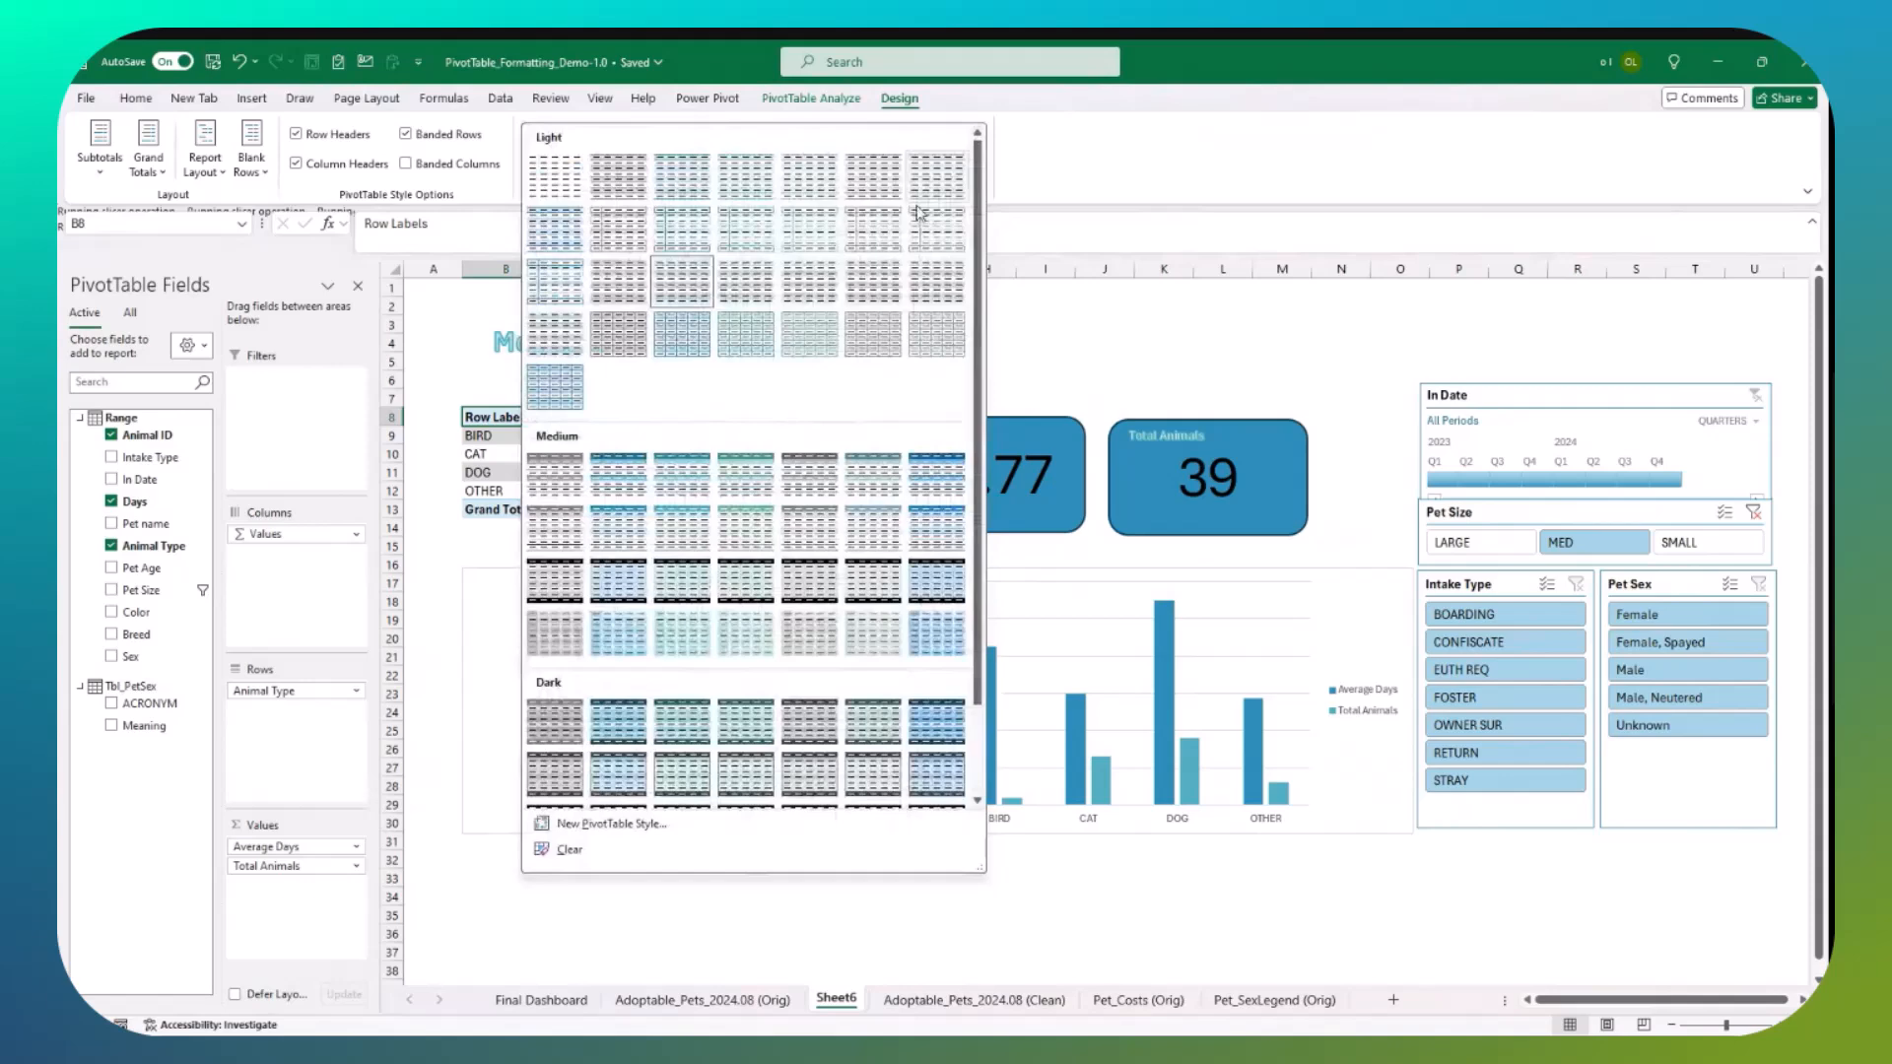
left_click(629, 581)
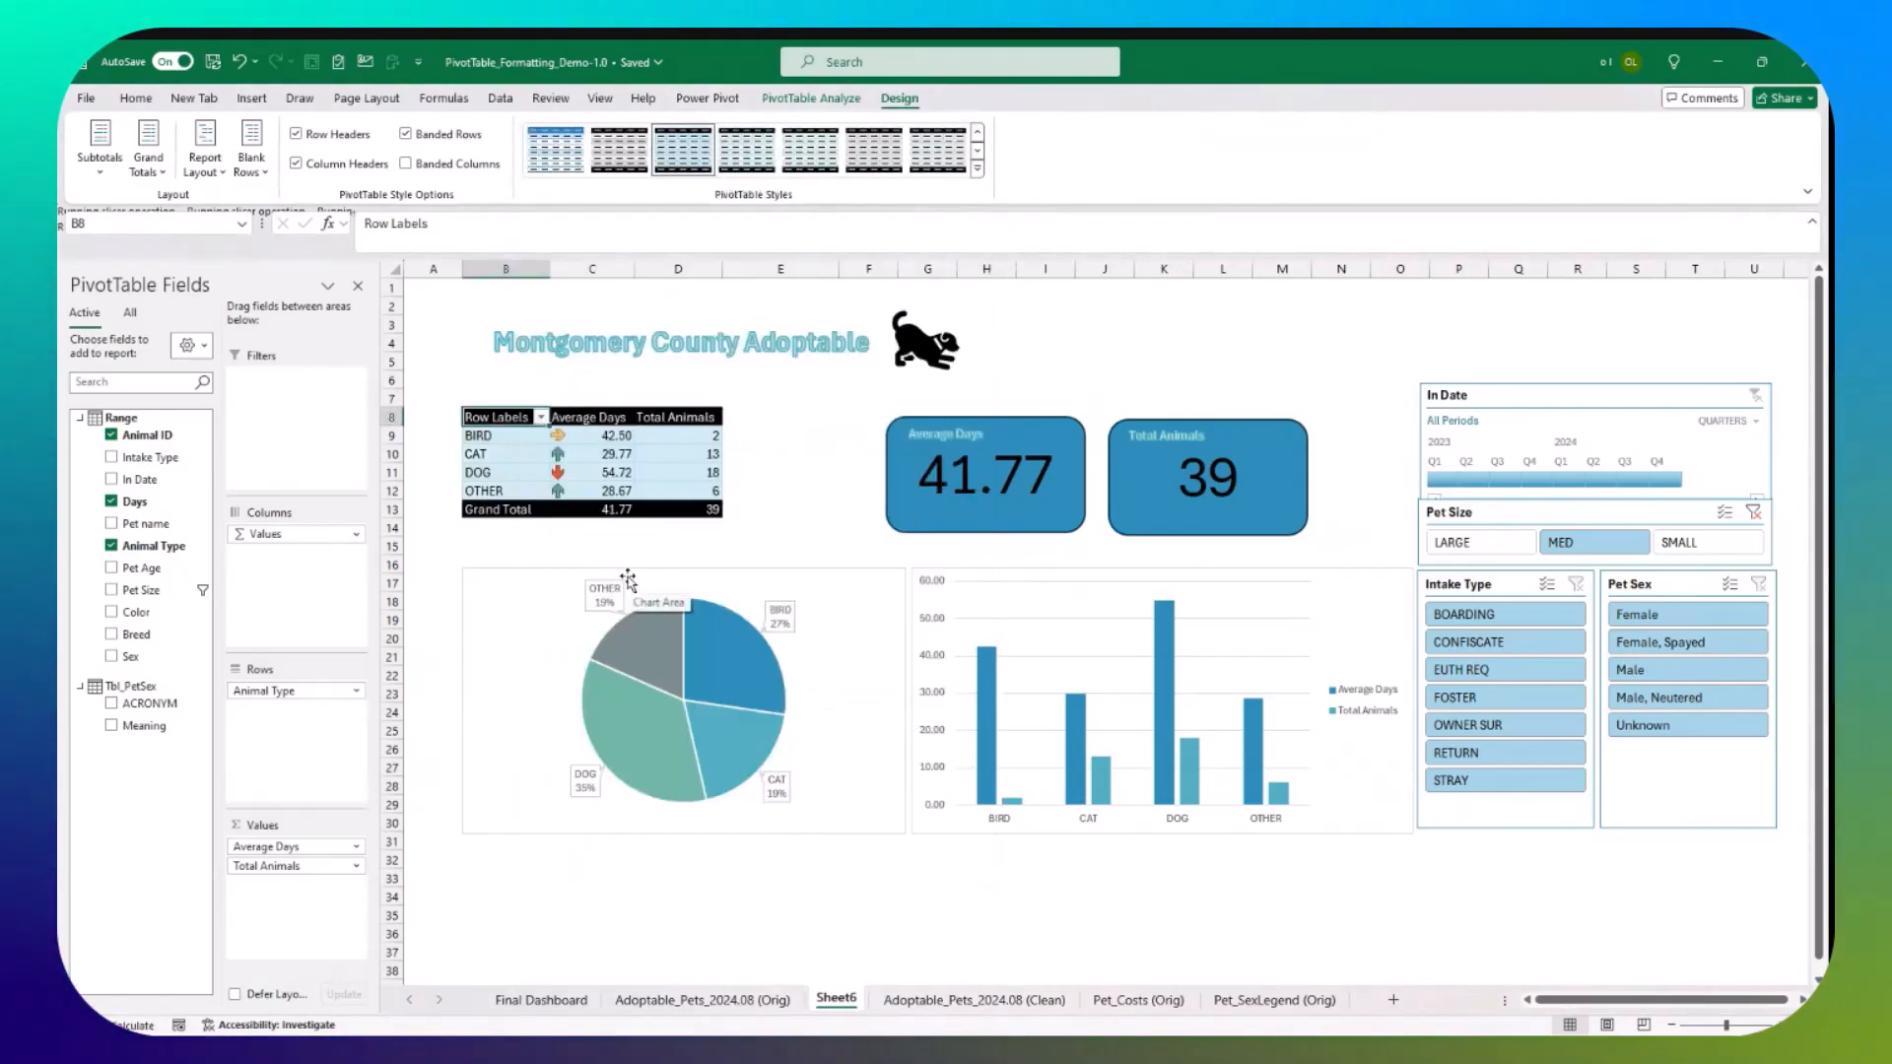